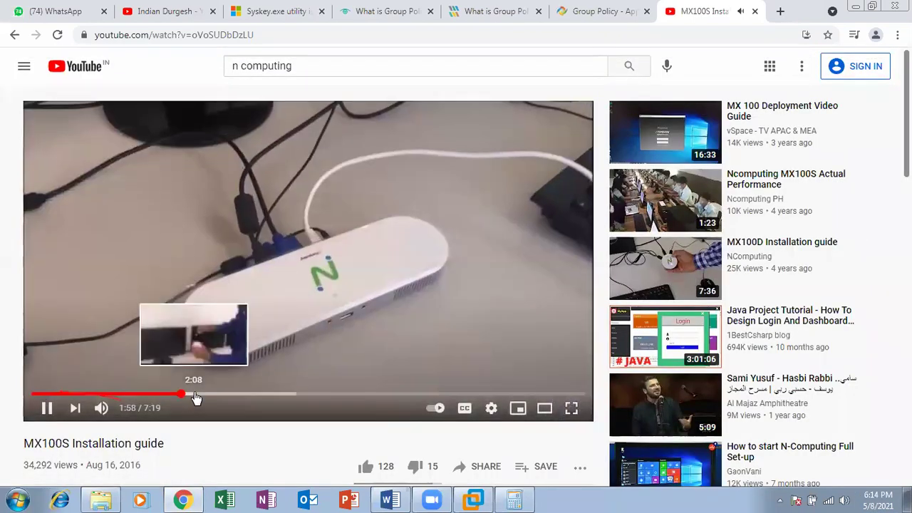
Seek the MX100S Installation guide video to 2:22, 3:04 and 3:23, then return to the 'n computing' results
{"action": "left_click", "coordinate": [211, 397]}
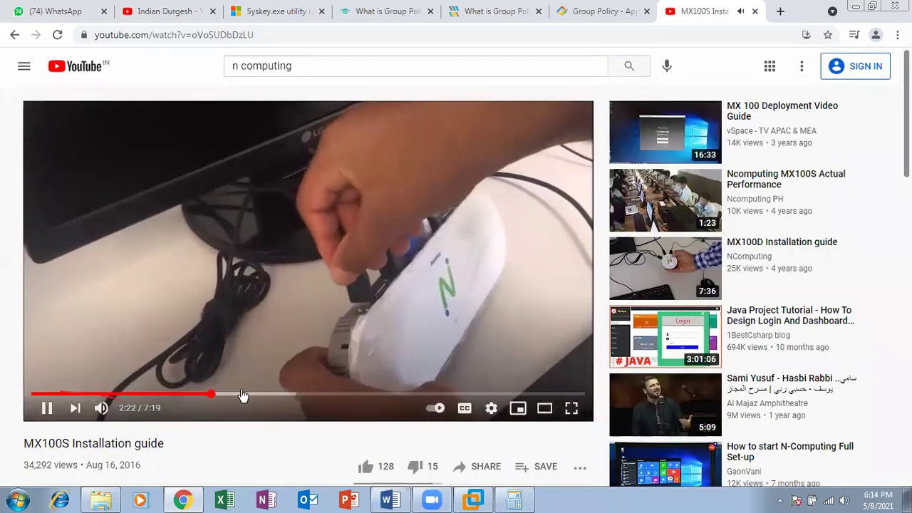
{"action": "left_click", "coordinate": [265, 396]}
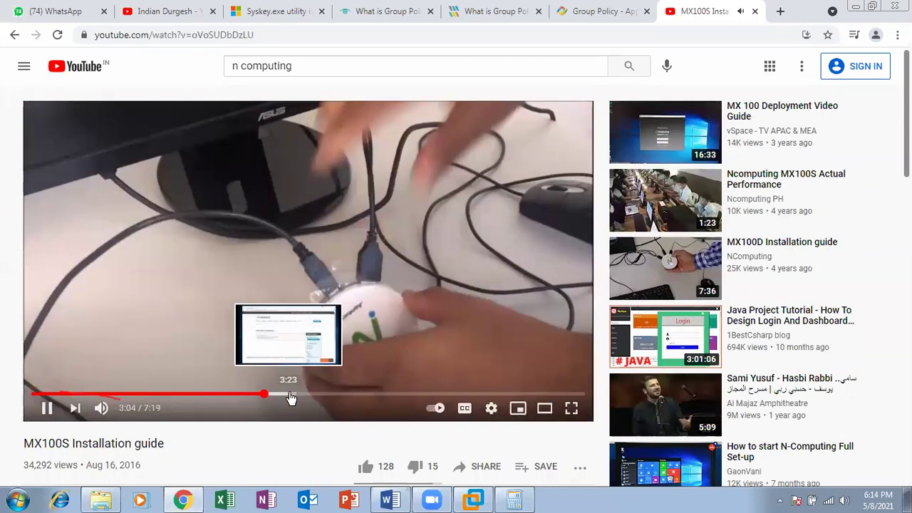
{"action": "left_click", "coordinate": [291, 396]}
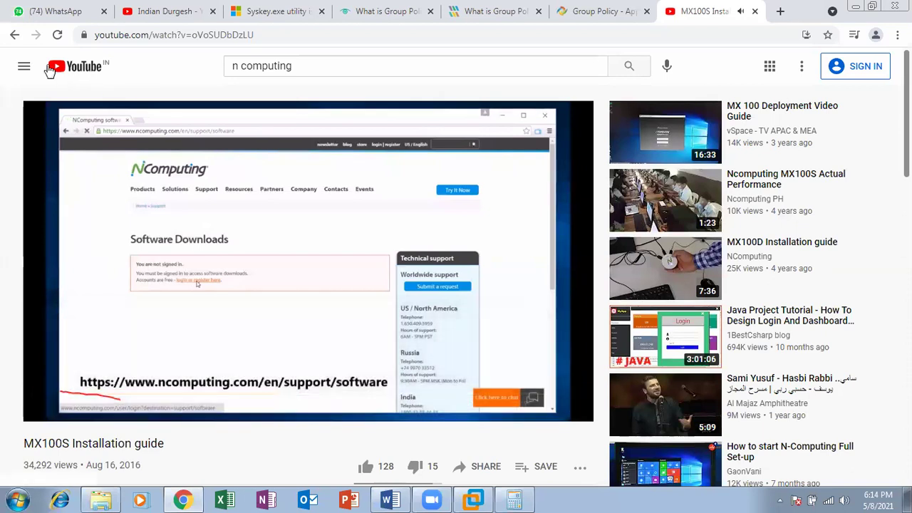
{"action": "left_click", "coordinate": [14, 36]}
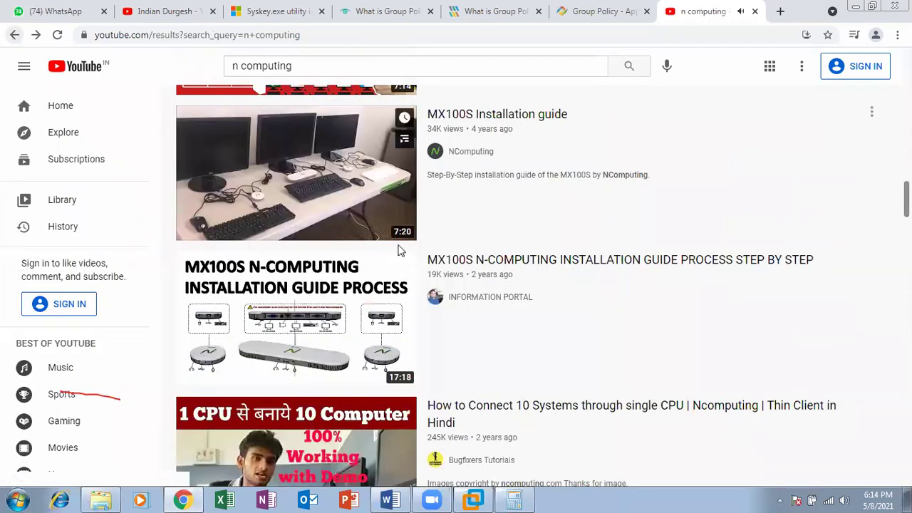
{"action": "scroll", "coordinate": [542, 285], "scroll_direction": "down", "scroll_amount": 3}
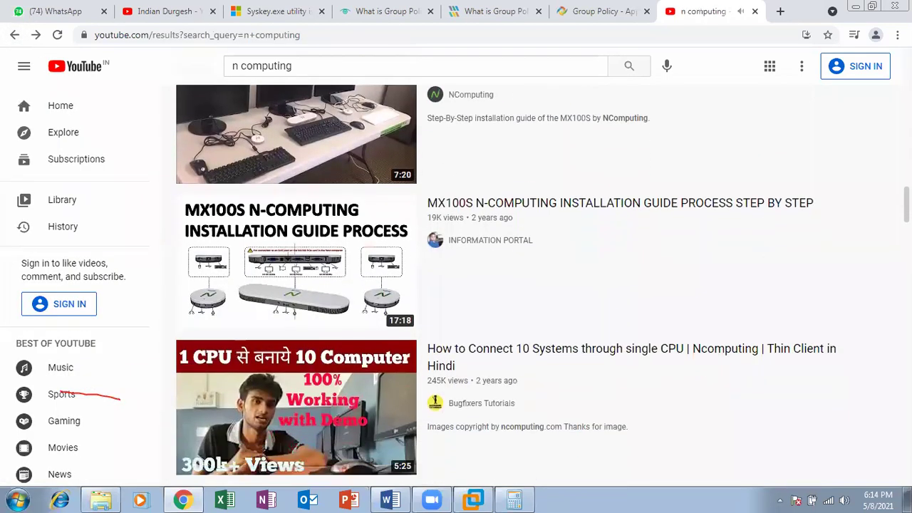
{"action": "scroll", "coordinate": [531, 285], "scroll_direction": "down", "scroll_amount": 10}
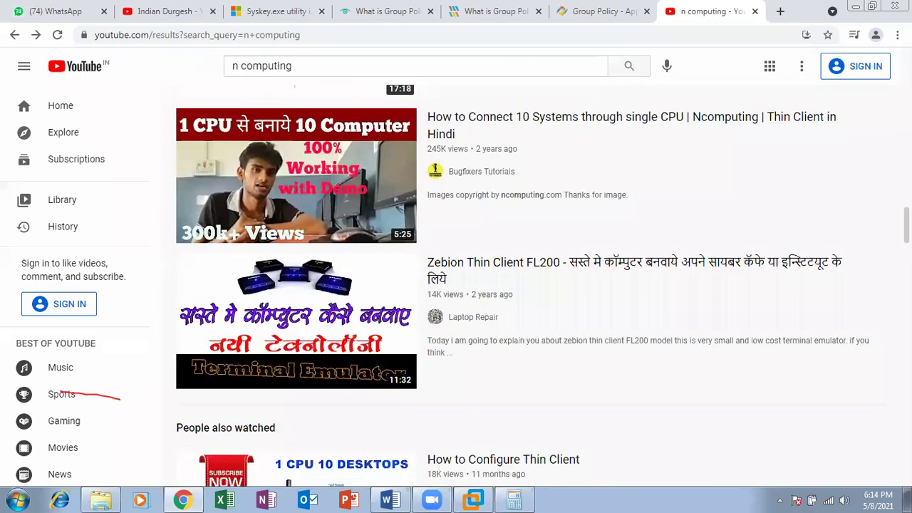
{"action": "scroll", "coordinate": [278, 253], "scroll_direction": "down", "scroll_amount": 3}
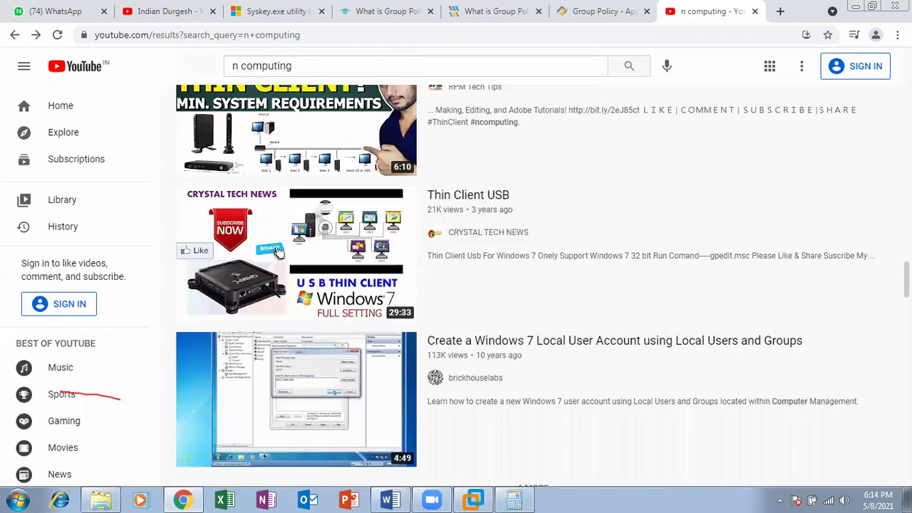
{"action": "scroll", "coordinate": [279, 253], "scroll_direction": "down", "scroll_amount": 6}
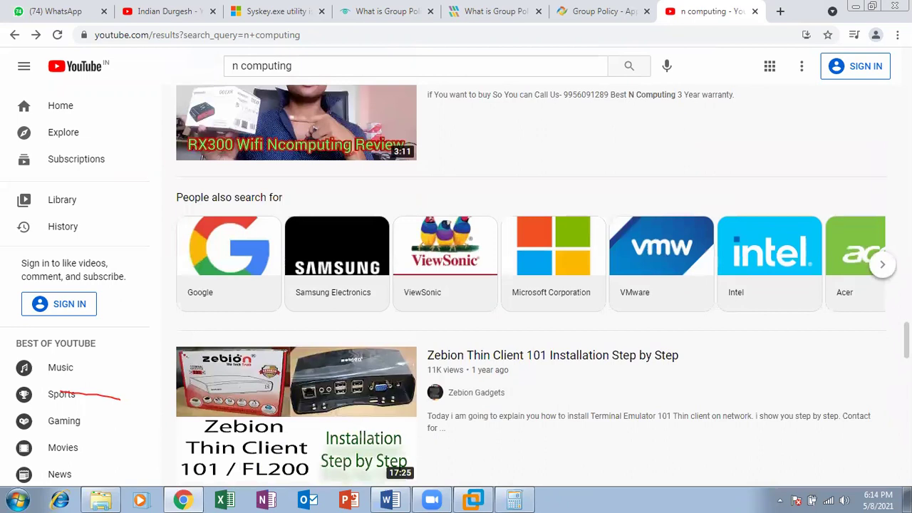
{"action": "scroll", "coordinate": [530, 285], "scroll_direction": "down", "scroll_amount": 8}
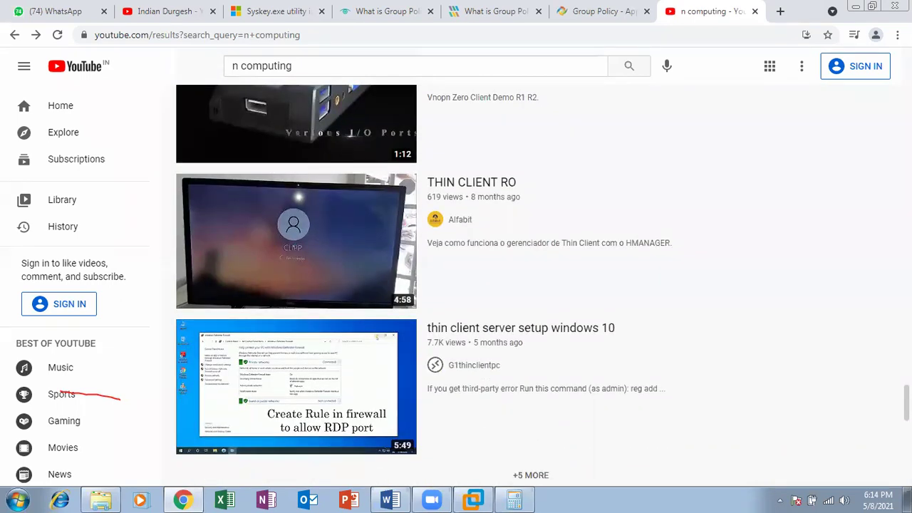
{"action": "scroll", "coordinate": [531, 285], "scroll_direction": "down", "scroll_amount": 5}
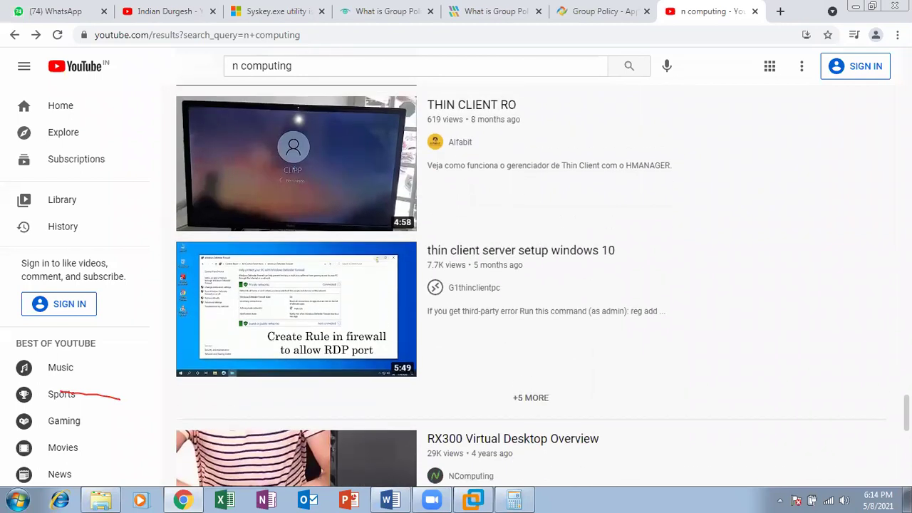
{"action": "scroll", "coordinate": [531, 285], "scroll_direction": "down", "scroll_amount": 9}
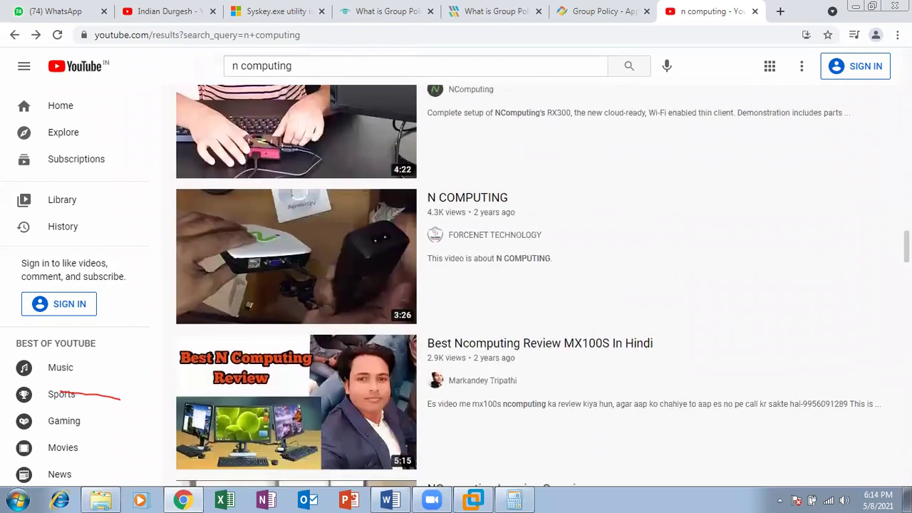
{"action": "scroll", "coordinate": [531, 285], "scroll_direction": "down", "scroll_amount": 3}
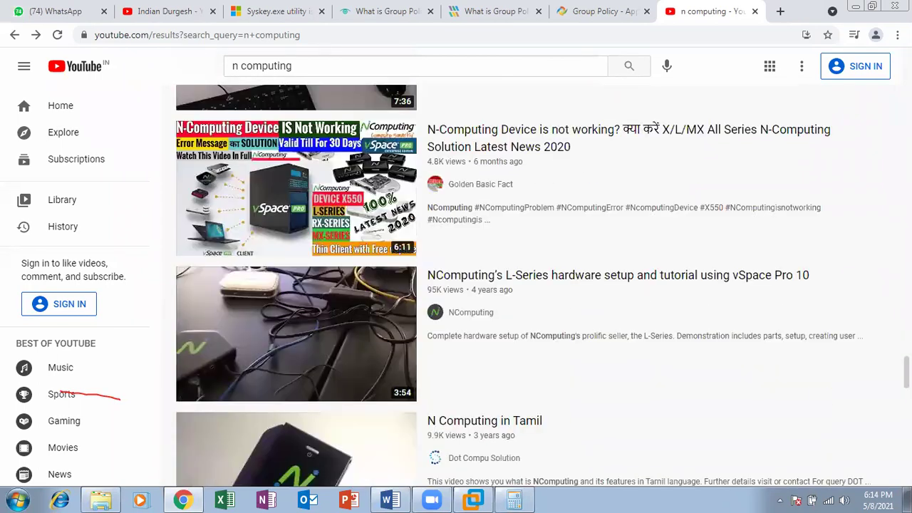
{"action": "scroll", "coordinate": [531, 285], "scroll_direction": "down", "scroll_amount": 6}
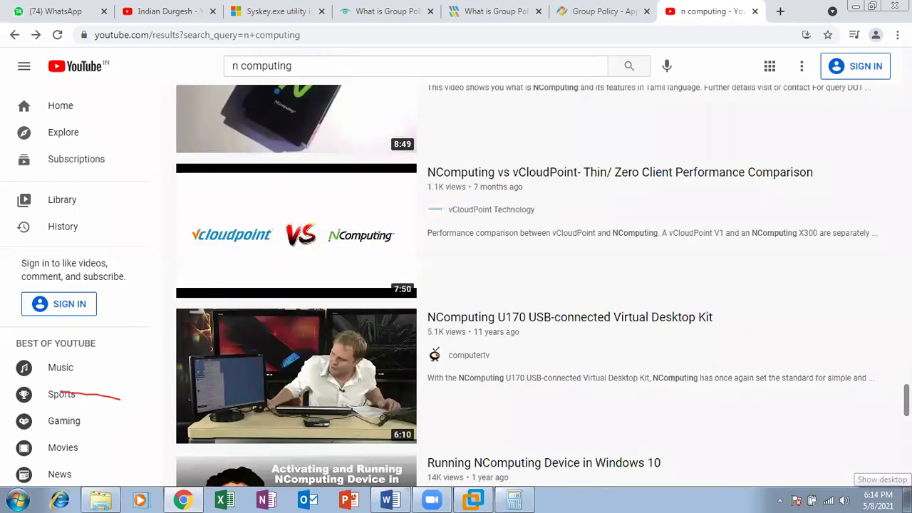
{"action": "scroll", "coordinate": [531, 285], "scroll_direction": "down", "scroll_amount": 4}
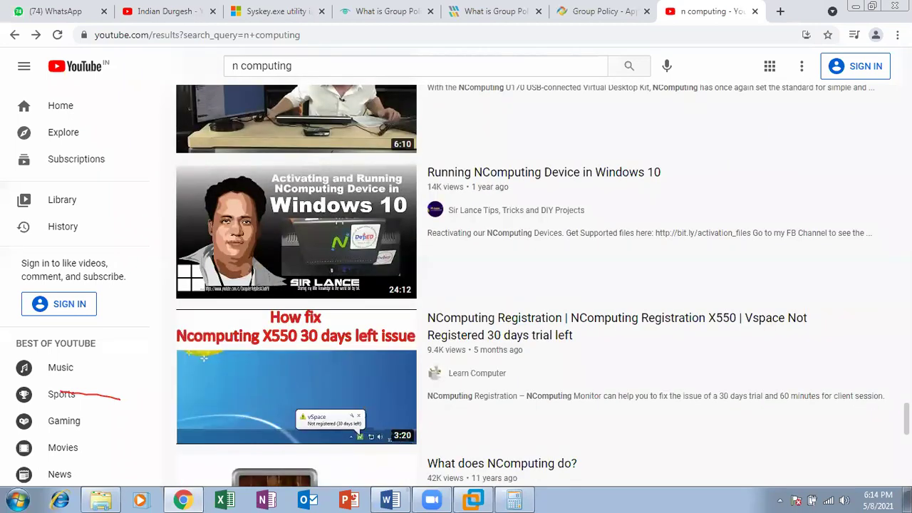
{"action": "scroll", "coordinate": [531, 285], "scroll_direction": "down", "scroll_amount": 4}
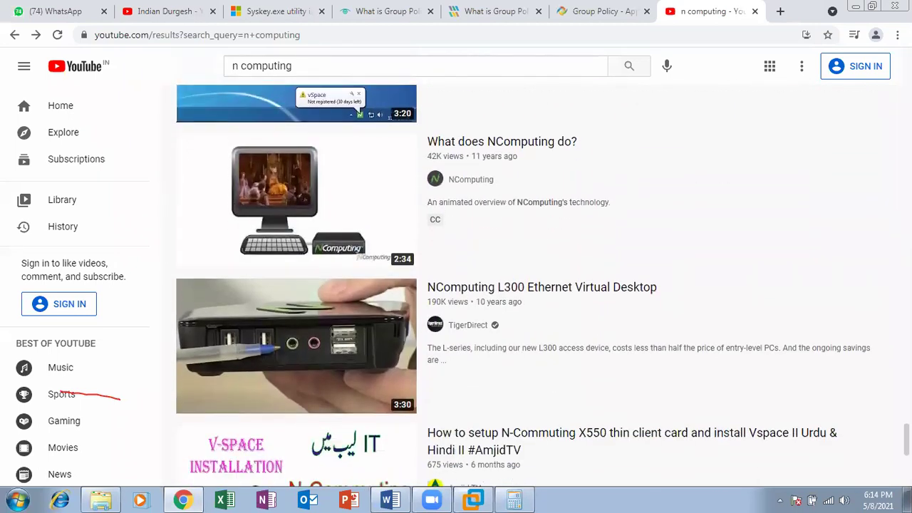
{"action": "scroll", "coordinate": [531, 285], "scroll_direction": "down", "scroll_amount": 10}
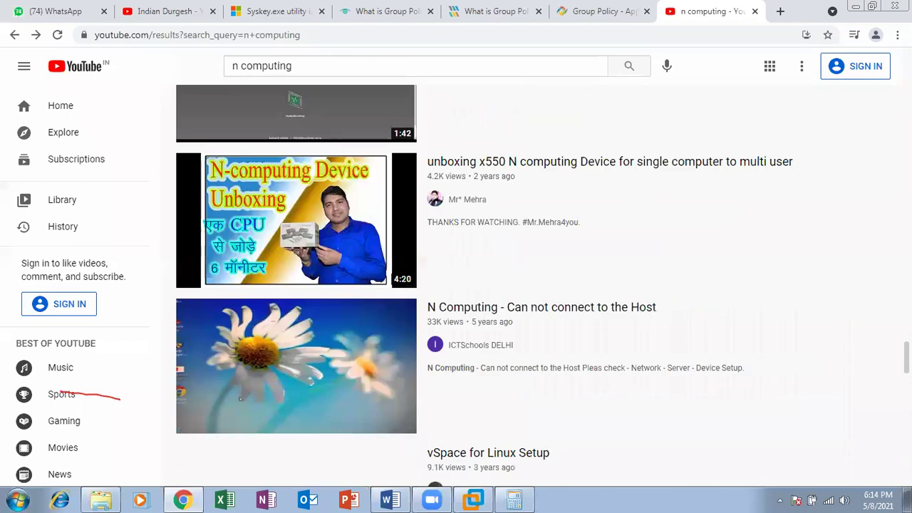
{"action": "scroll", "coordinate": [531, 285], "scroll_direction": "down", "scroll_amount": 8}
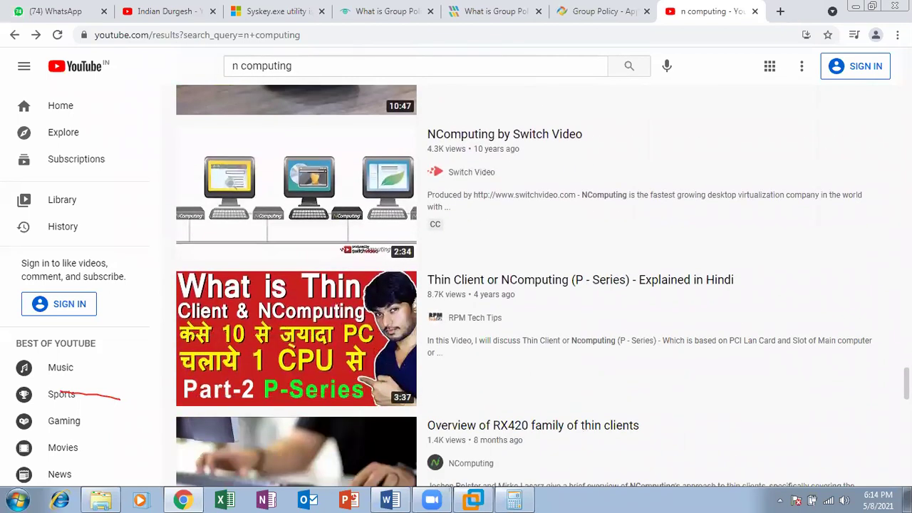
{"action": "scroll", "coordinate": [531, 285], "scroll_direction": "down", "scroll_amount": 1}
{"action": "scroll", "coordinate": [531, 285], "scroll_direction": "down", "scroll_amount": 2}
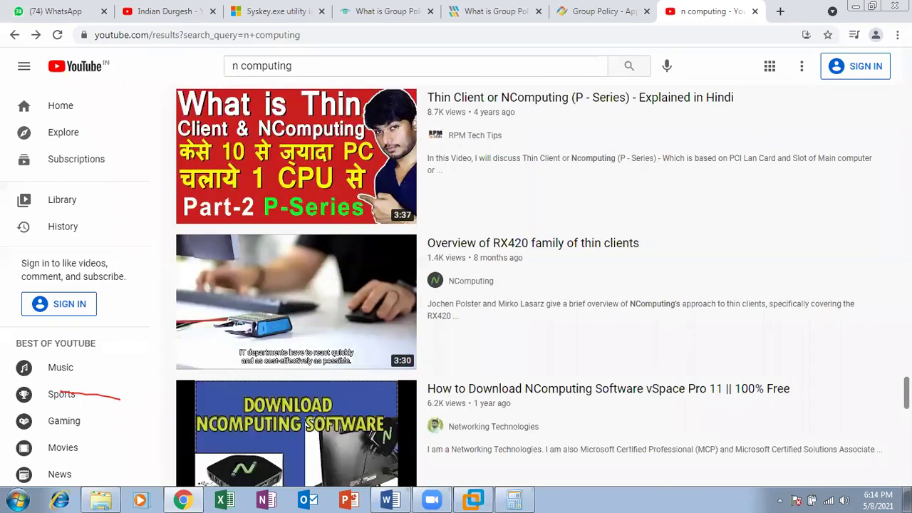
{"action": "scroll", "coordinate": [531, 285], "scroll_direction": "down", "scroll_amount": 5}
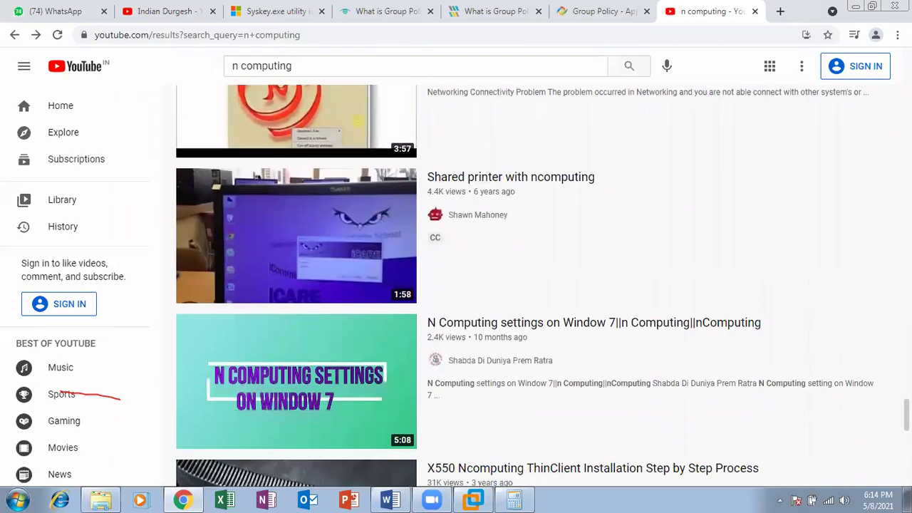
{"action": "scroll", "coordinate": [531, 285], "scroll_direction": "down", "scroll_amount": 5}
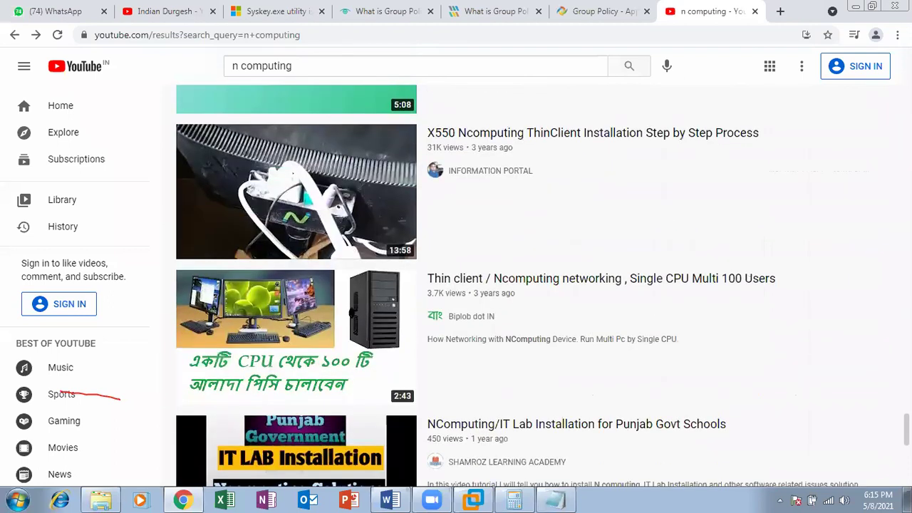
{"action": "scroll", "coordinate": [531, 285], "scroll_direction": "down", "scroll_amount": 3}
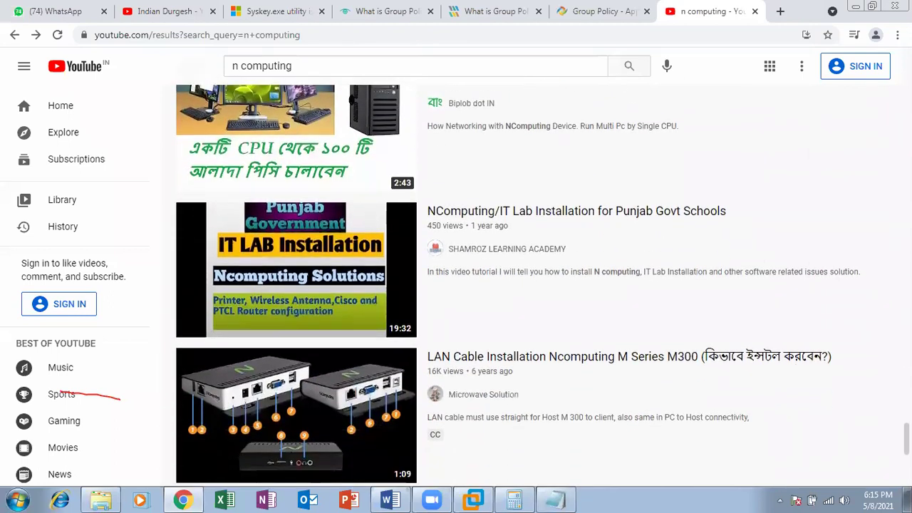
{"action": "scroll", "coordinate": [530, 285], "scroll_direction": "down", "scroll_amount": 4}
{"action": "scroll", "coordinate": [531, 285], "scroll_direction": "down", "scroll_amount": 1}
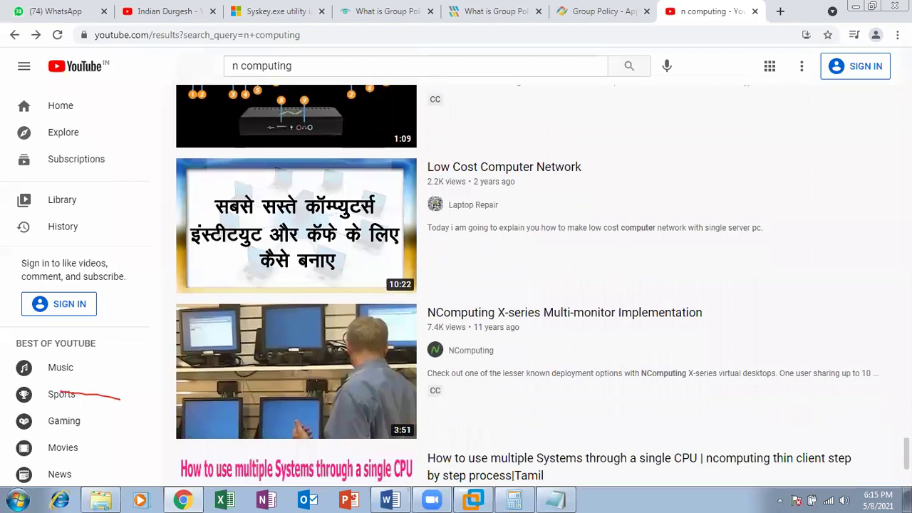
{"action": "scroll", "coordinate": [531, 285], "scroll_direction": "down", "scroll_amount": 6}
{"action": "scroll", "coordinate": [531, 285], "scroll_direction": "down", "scroll_amount": 4}
{"action": "scroll", "coordinate": [531, 285], "scroll_direction": "down", "scroll_amount": 1}
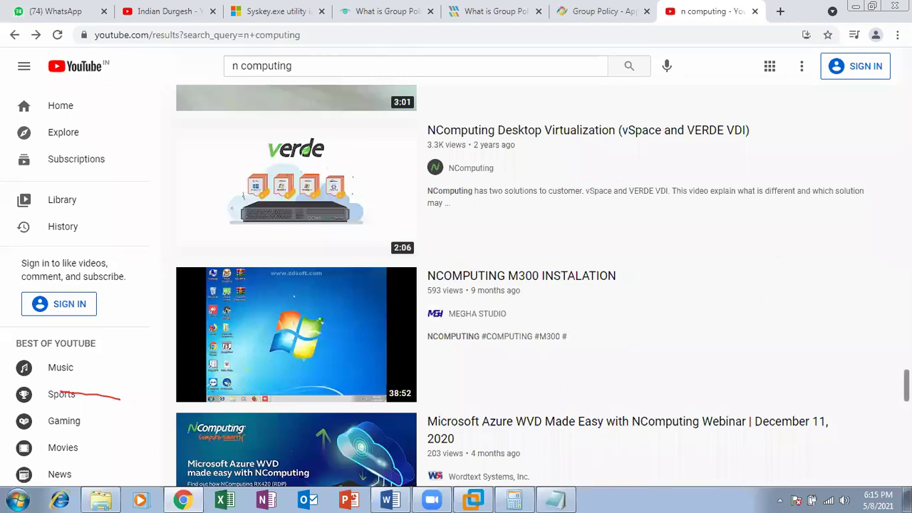
{"action": "scroll", "coordinate": [531, 285], "scroll_direction": "down", "scroll_amount": 9}
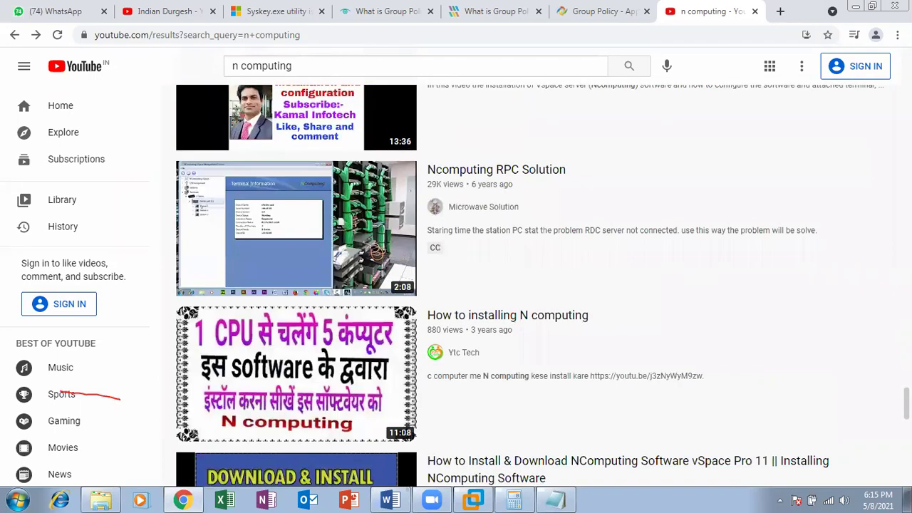
{"action": "scroll", "coordinate": [531, 285], "scroll_direction": "down", "scroll_amount": 5}
{"action": "scroll", "coordinate": [278, 230], "scroll_direction": "down", "scroll_amount": 15}
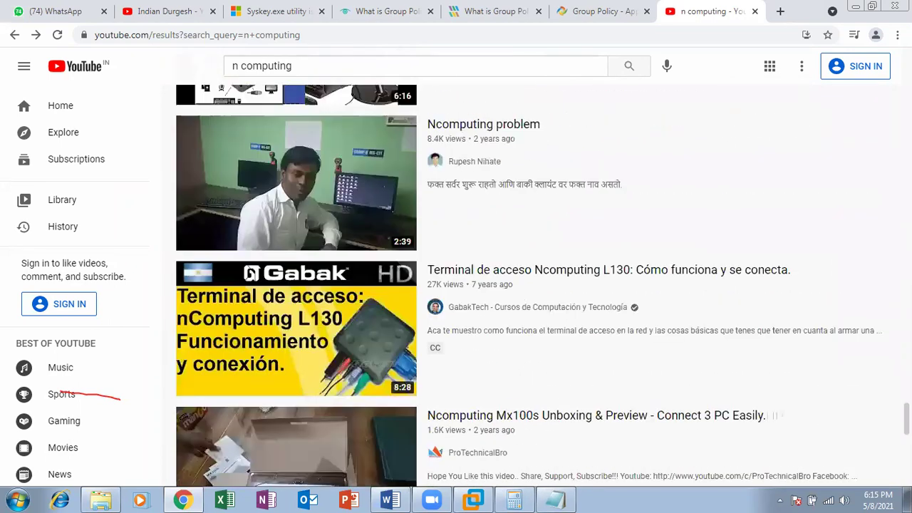
{"action": "scroll", "coordinate": [278, 229], "scroll_direction": "up", "scroll_amount": 20}
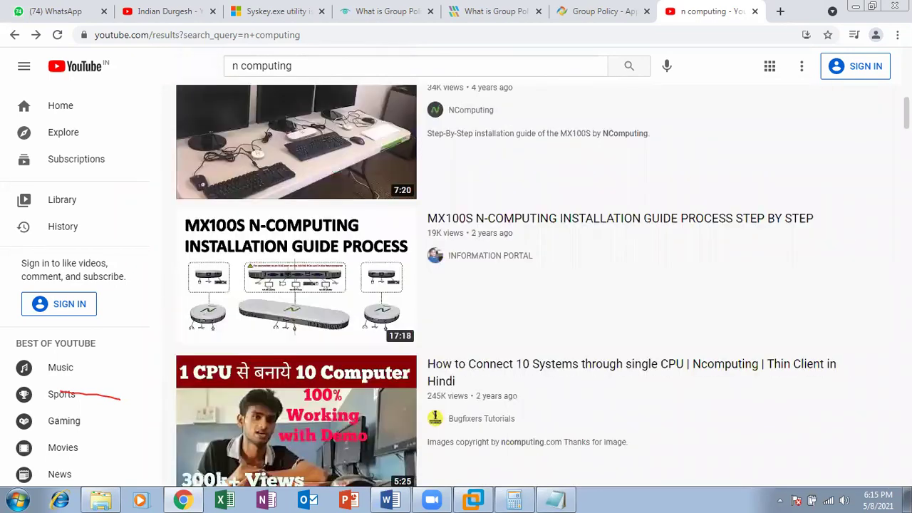
Replace the ncomputing query with 'thin client demo' and run the search
{"action": "triple_click", "coordinate": [503, 65]}
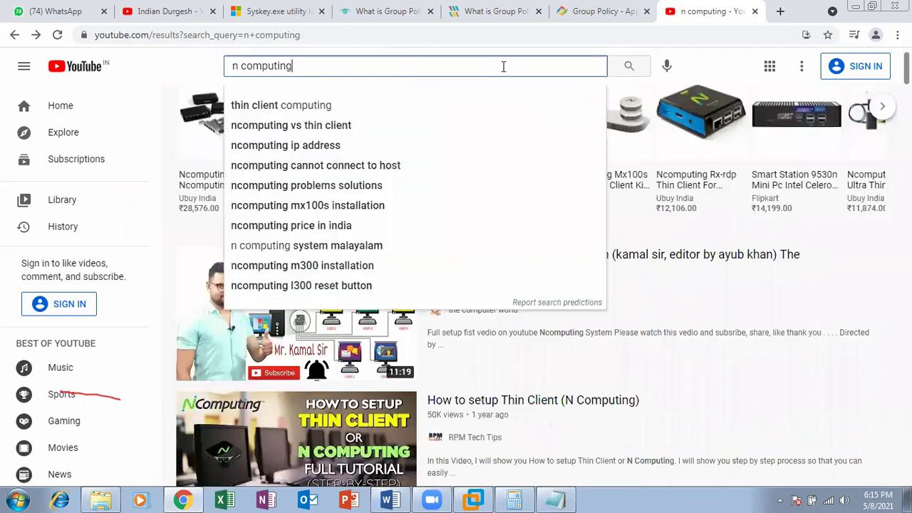
{"action": "type", "text": "ncomp"}
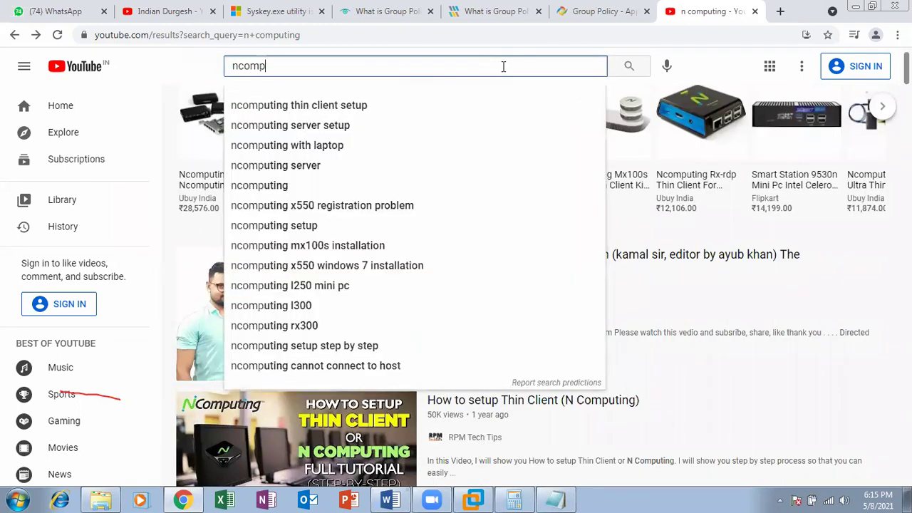
{"action": "key", "text": "Down"}
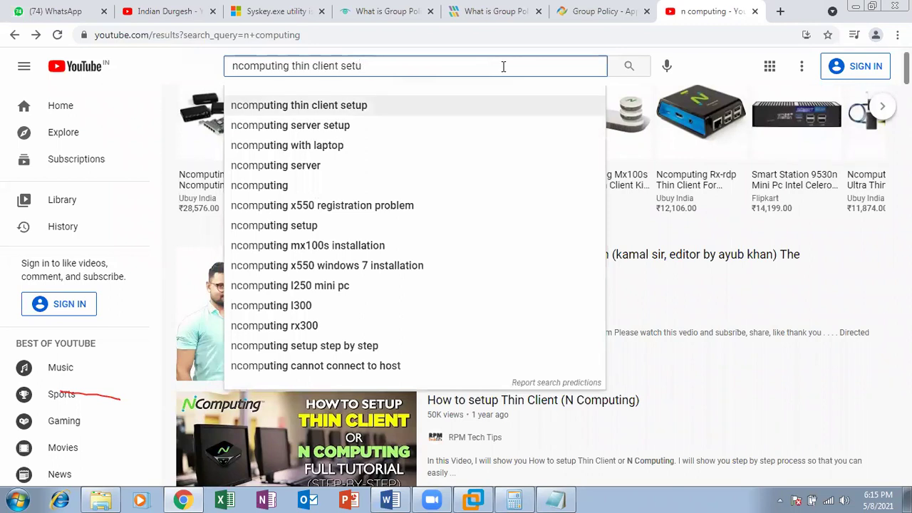
{"action": "key", "text": "BackSpace"}
{"action": "key", "text": "BackSpace"}
{"action": "key", "text": "BackSpace"}
{"action": "key", "text": "BackSpace"}
{"action": "key", "text": "BackSpace"}
{"action": "key", "text": "BackSpace"}
{"action": "key", "text": "BackSpace"}
{"action": "key", "text": "BackSpace"}
{"action": "key", "text": "BackSpace"}
{"action": "key", "text": "BackSpace"}
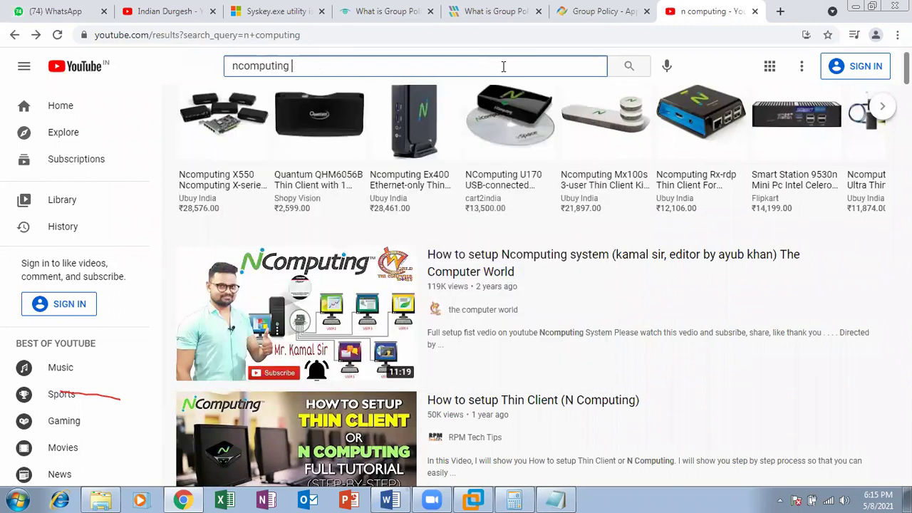
{"action": "type", "text": "set"}
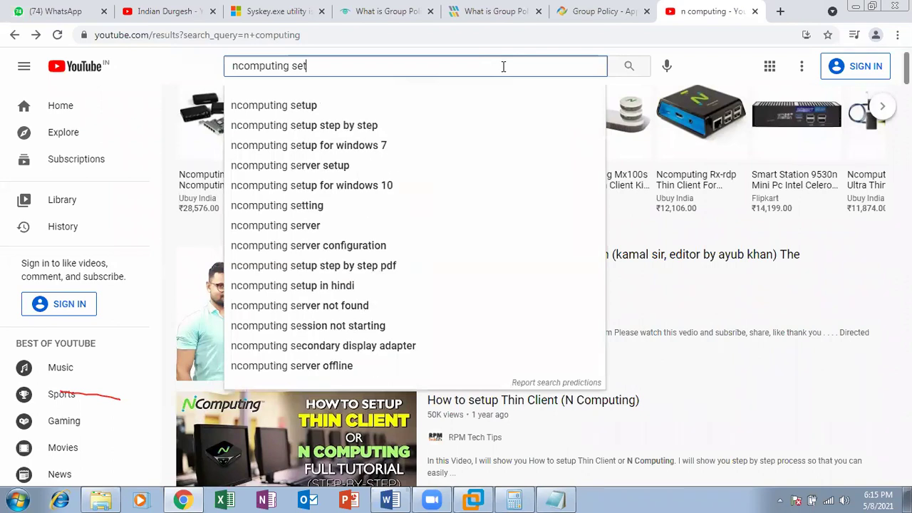
{"action": "key", "text": "BackSpace"}
{"action": "key", "text": "BackSpace"}
{"action": "key", "text": "BackSpace"}
{"action": "key", "text": "BackSpace"}
{"action": "key", "text": "BackSpace"}
{"action": "key", "text": "BackSpace"}
{"action": "key", "text": "BackSpace"}
{"action": "key", "text": "BackSpace"}
{"action": "key", "text": "BackSpace"}
{"action": "key", "text": "BackSpace"}
{"action": "key", "text": "BackSpace"}
{"action": "key", "text": "BackSpace"}
{"action": "key", "text": "BackSpace"}
{"action": "key", "text": "BackSpace"}
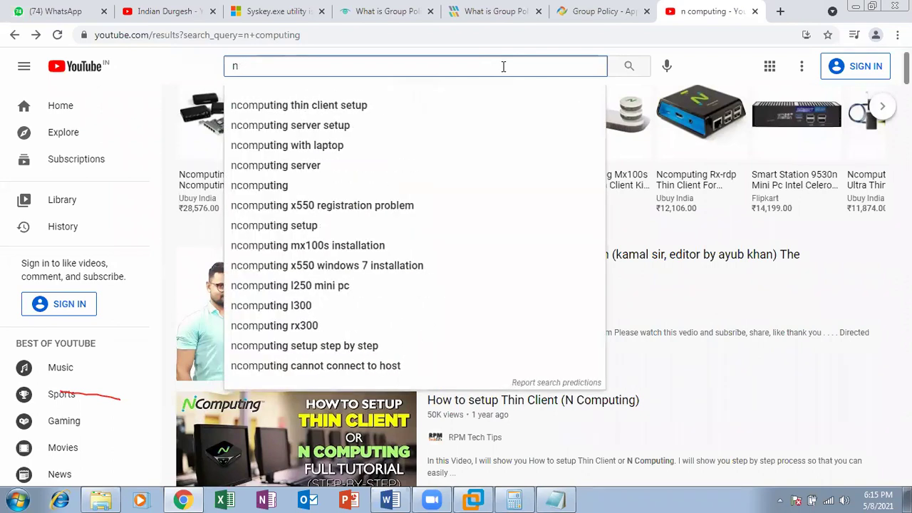
{"action": "type", "text": "thin cli"}
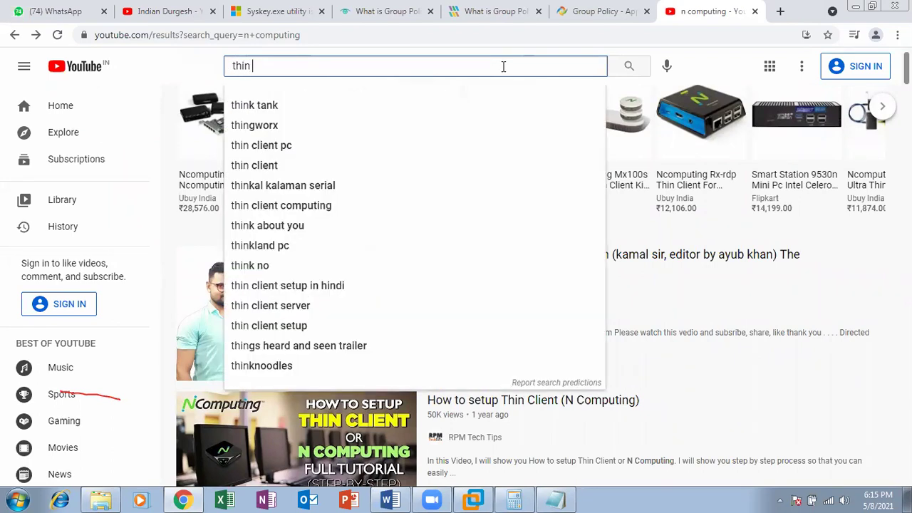
{"action": "type", "text": "ent"}
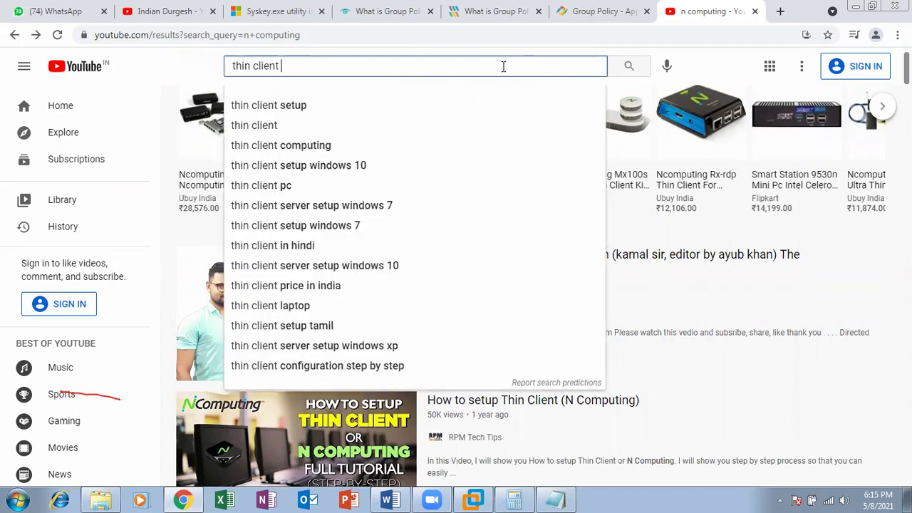
{"action": "type", "text": " demo"}
{"action": "key", "text": "Return"}
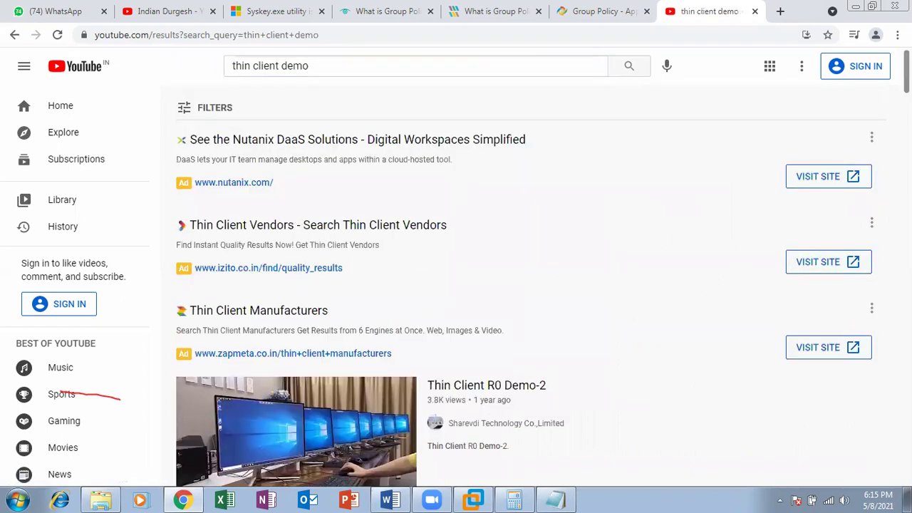
Scroll down the results and open the 'Sharevdi thin client demo' video
{"action": "scroll", "coordinate": [907, 87], "scroll_direction": "down", "scroll_amount": 3}
{"action": "scroll", "coordinate": [526, 136], "scroll_direction": "down", "scroll_amount": 1}
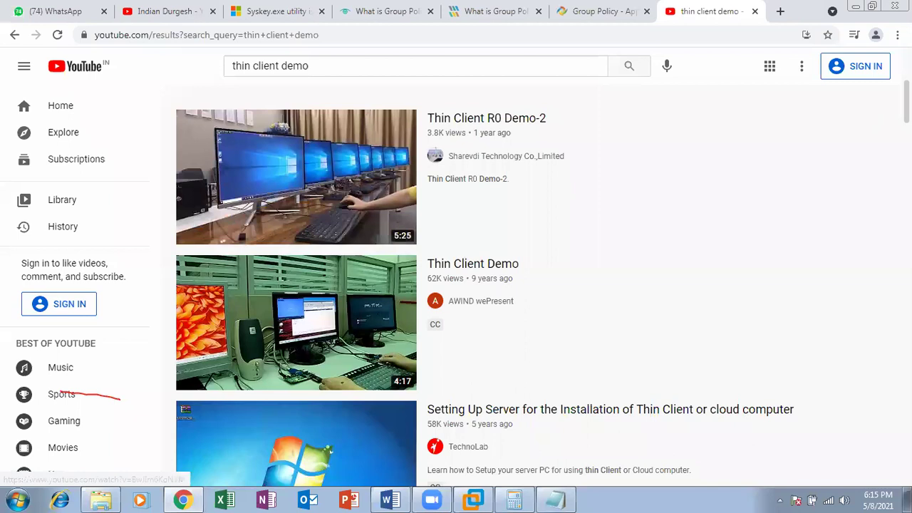
{"action": "scroll", "coordinate": [317, 397], "scroll_direction": "down", "scroll_amount": 5}
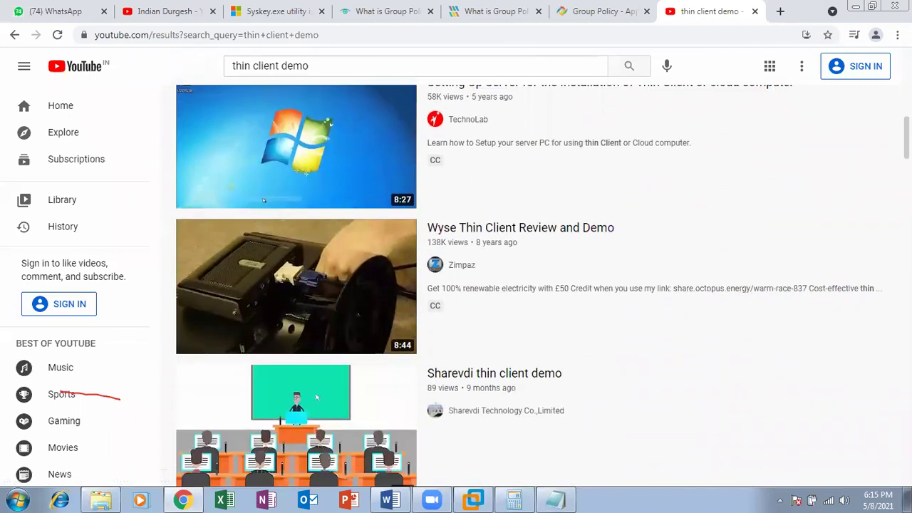
{"action": "scroll", "coordinate": [316, 397], "scroll_direction": "down", "scroll_amount": 1}
{"action": "scroll", "coordinate": [345, 295], "scroll_direction": "down", "scroll_amount": 3}
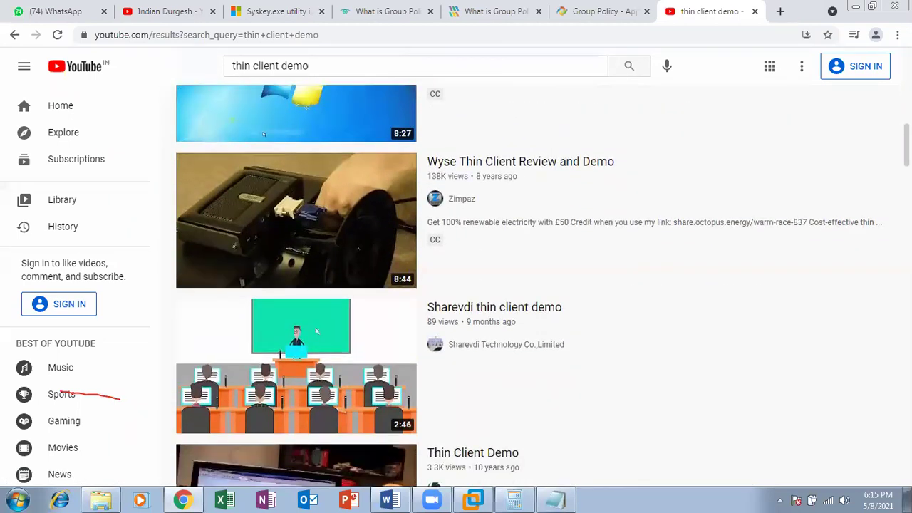
{"action": "left_click", "coordinate": [344, 295]}
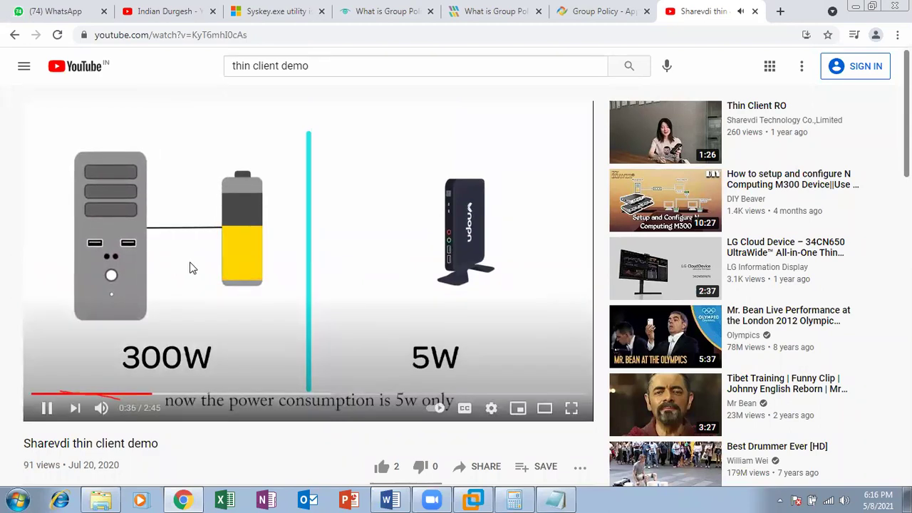
Pause and resume the demo around 0:43, then jump ahead to about 1:04 and pause
{"action": "left_click", "coordinate": [47, 408]}
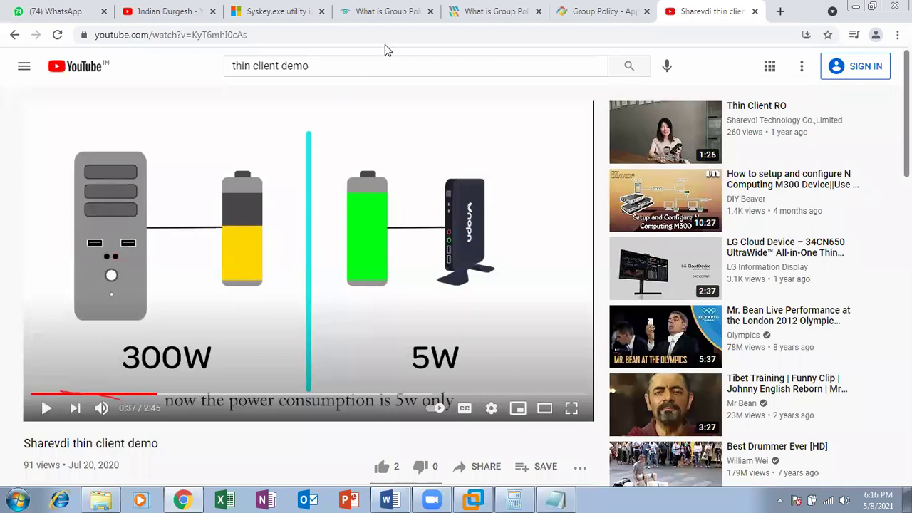
{"action": "left_click", "coordinate": [49, 411]}
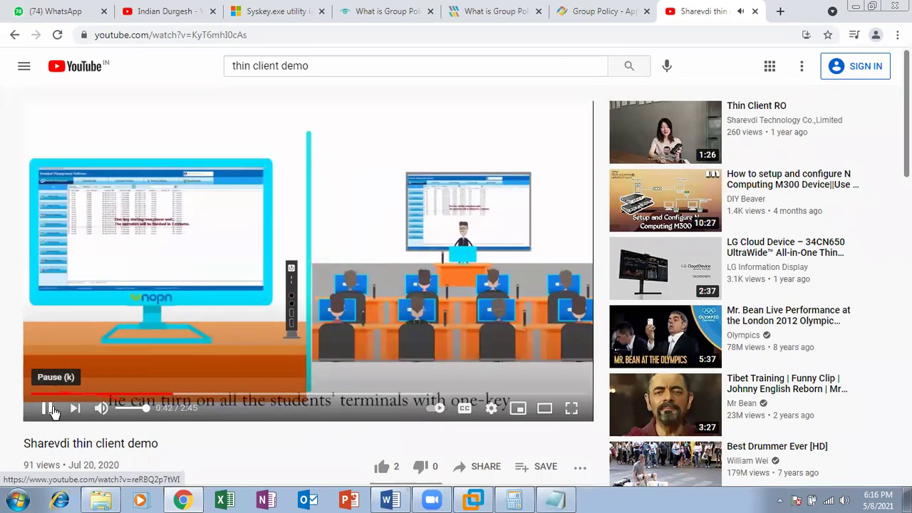
{"action": "left_click", "coordinate": [52, 411]}
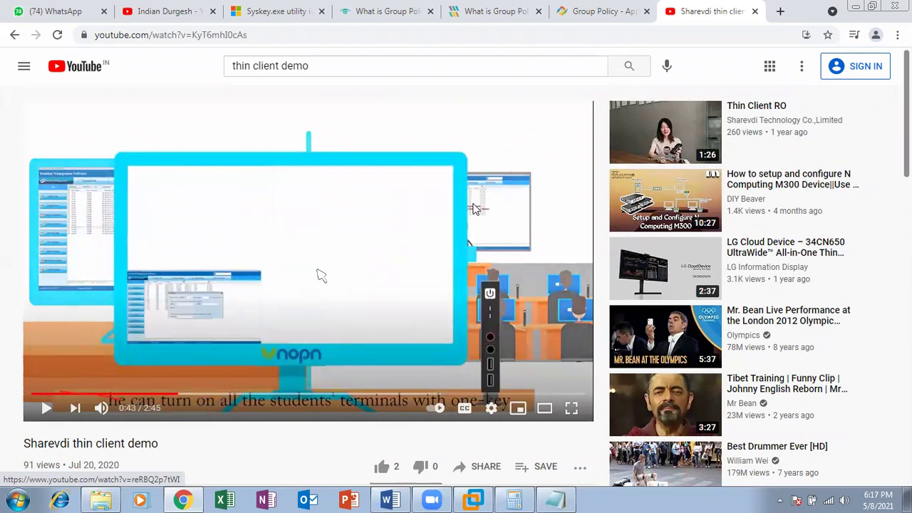
{"action": "left_click", "coordinate": [48, 408]}
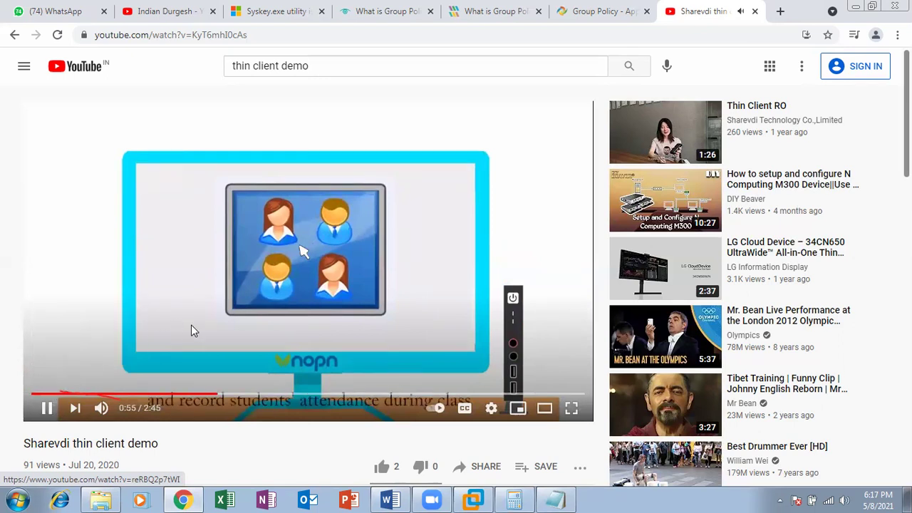
{"action": "left_click", "coordinate": [248, 394]}
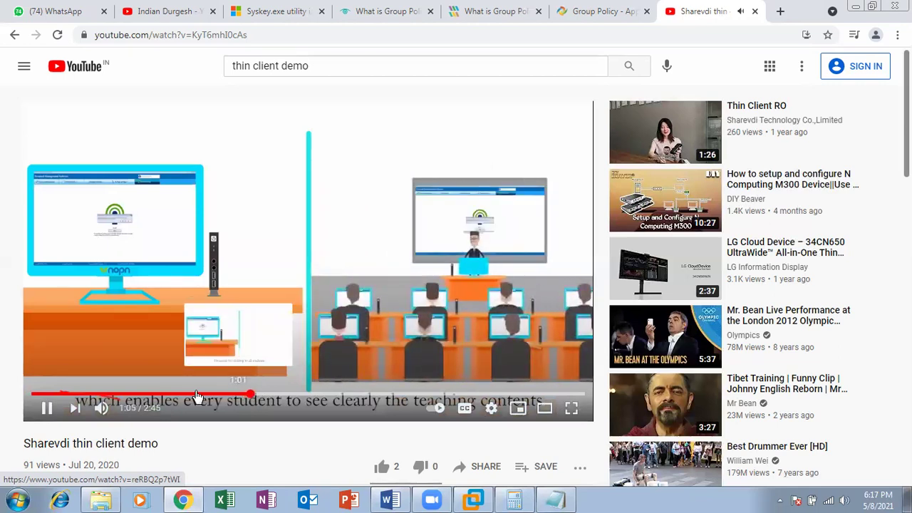
{"action": "left_click", "coordinate": [48, 409]}
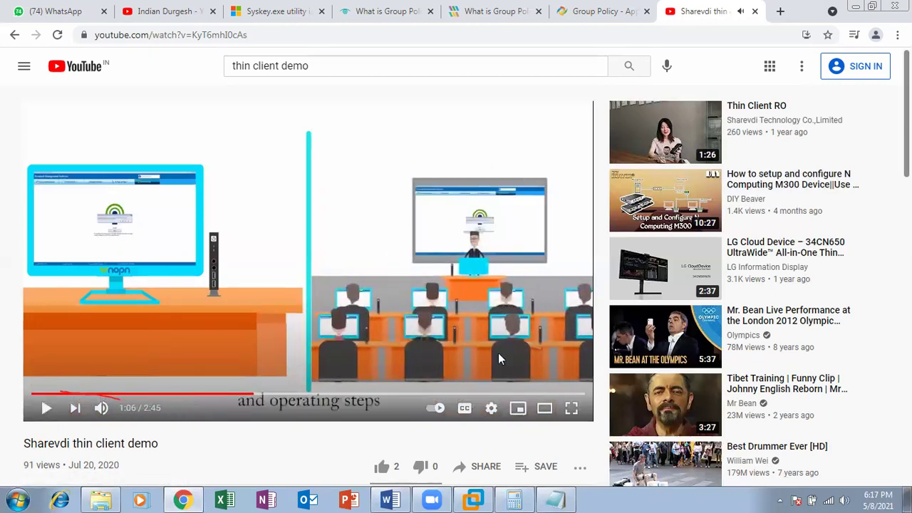
Watch the video full screen, skipping ahead to 1:16 and then about 1:24
{"action": "left_click", "coordinate": [571, 408]}
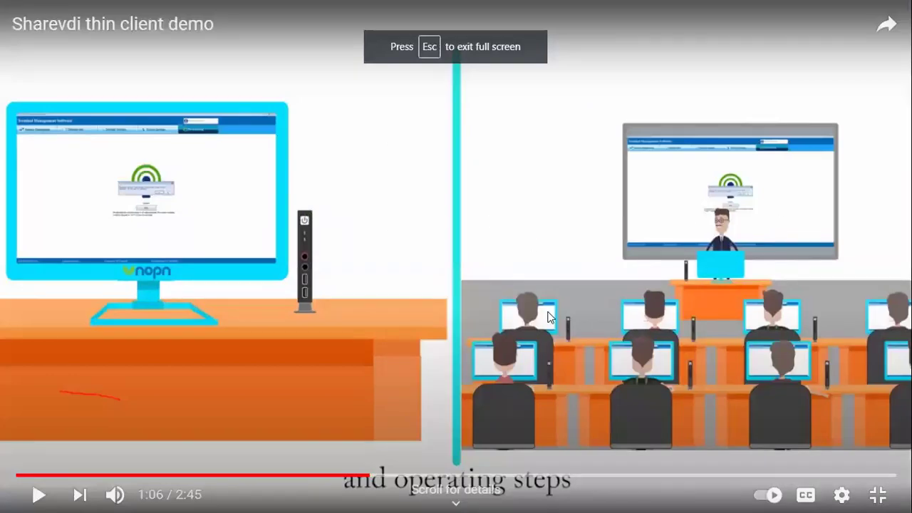
{"action": "left_click", "coordinate": [39, 495]}
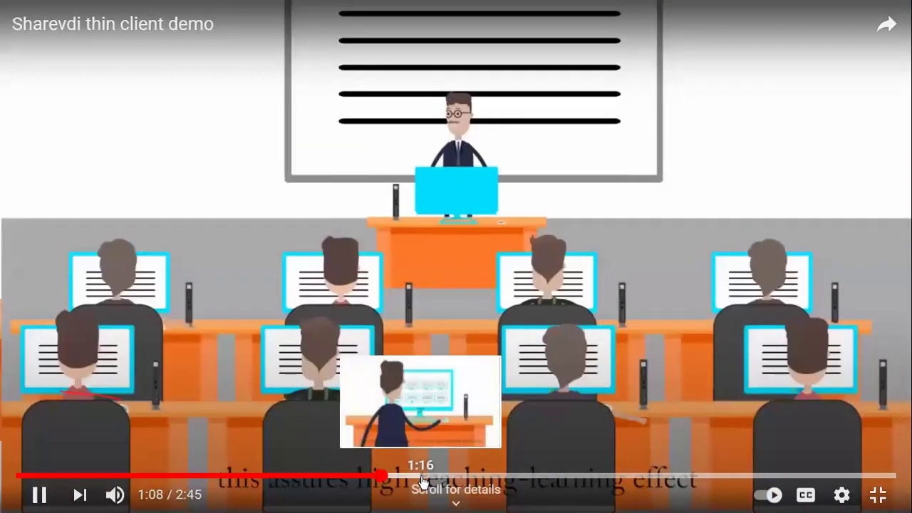
{"action": "left_click", "coordinate": [421, 477]}
{"action": "left_click", "coordinate": [464, 476]}
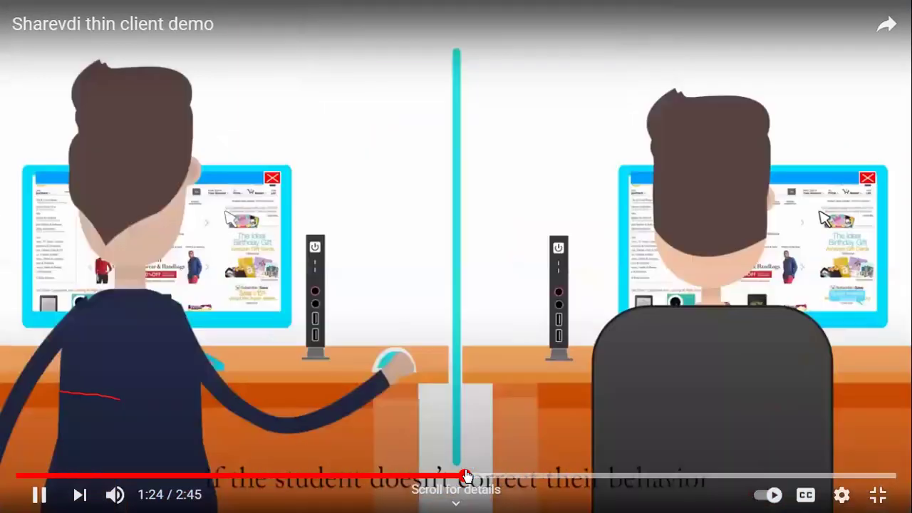
Exit full screen and return to the thin client demo results, scrolling down the list
{"action": "left_click", "coordinate": [891, 497]}
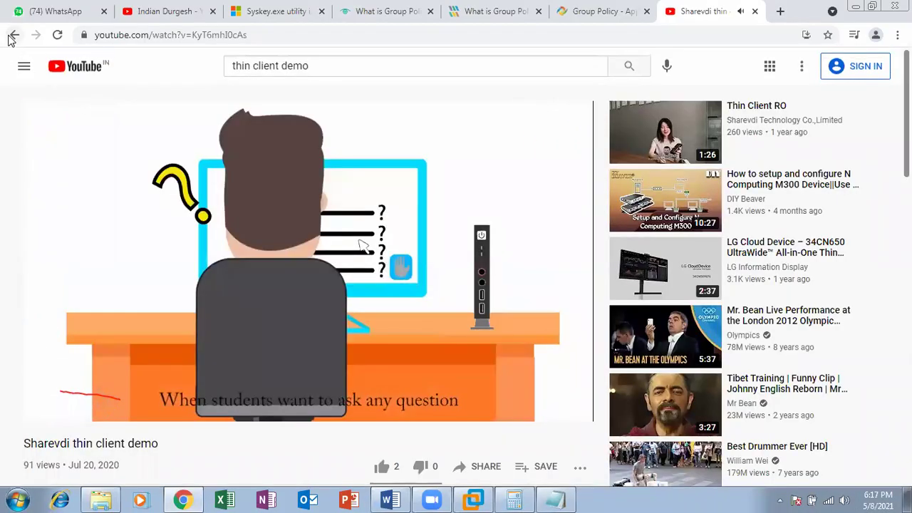
{"action": "left_click", "coordinate": [9, 36]}
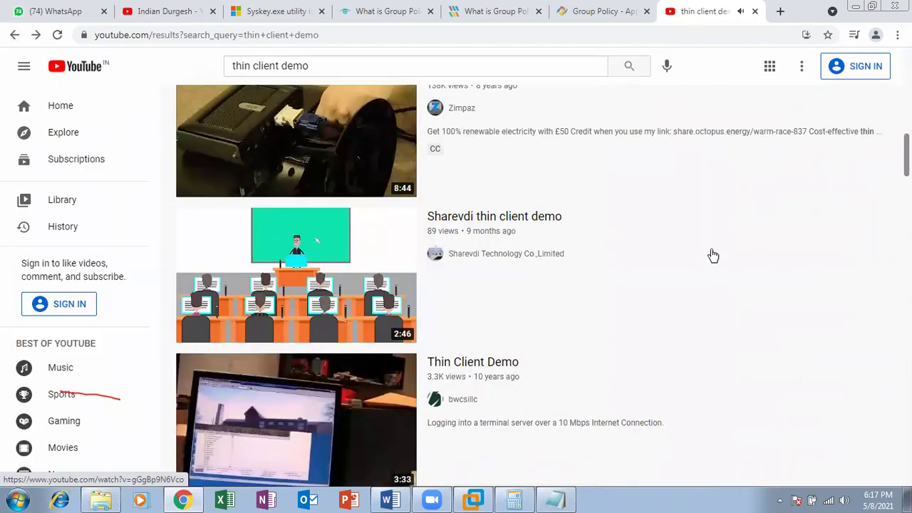
{"action": "scroll", "coordinate": [317, 240], "scroll_direction": "down", "scroll_amount": 4}
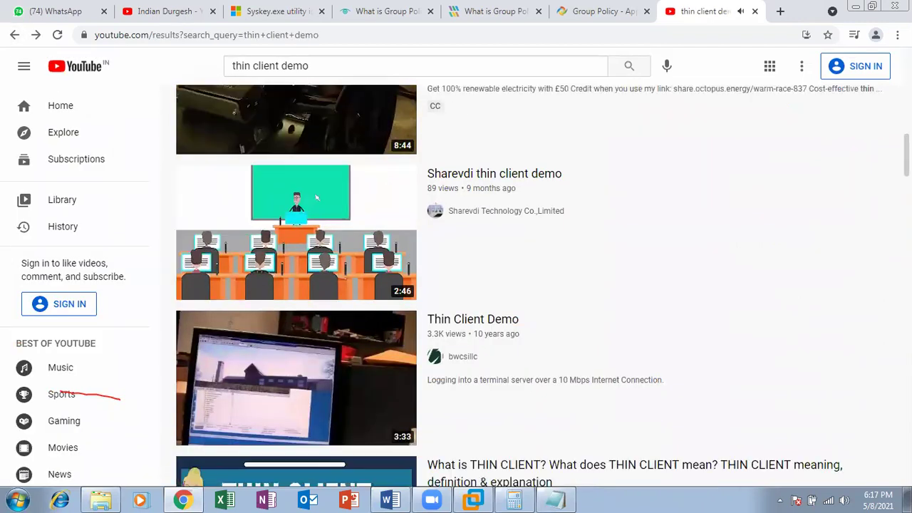
{"action": "scroll", "coordinate": [541, 285], "scroll_direction": "down", "scroll_amount": 6}
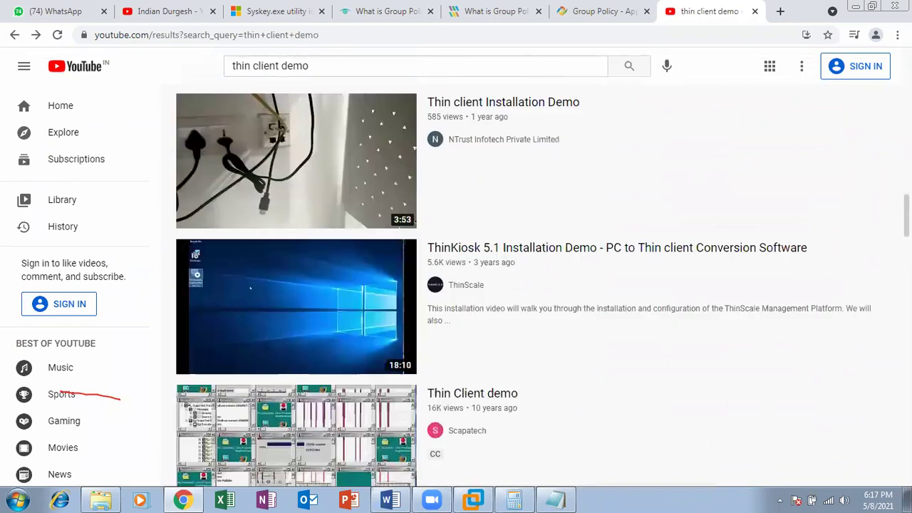
{"action": "scroll", "coordinate": [541, 285], "scroll_direction": "down", "scroll_amount": 4}
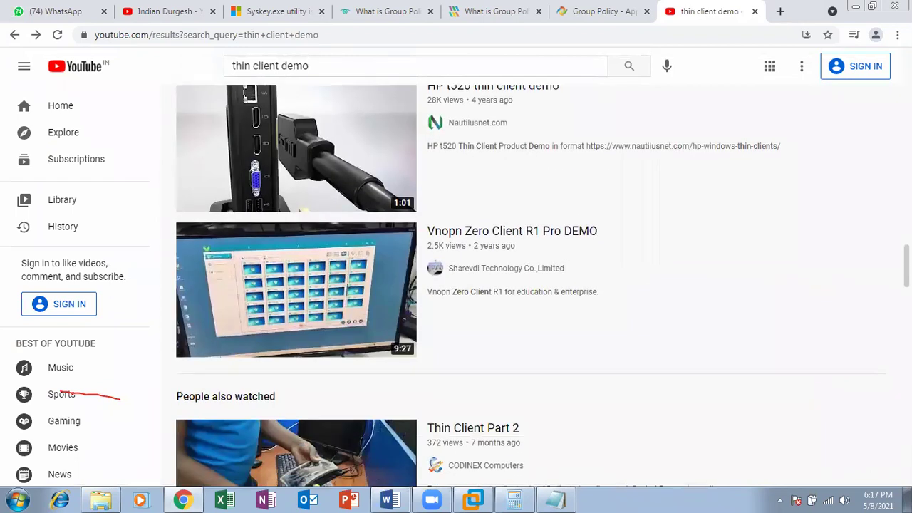
{"action": "scroll", "coordinate": [542, 285], "scroll_direction": "down", "scroll_amount": 4}
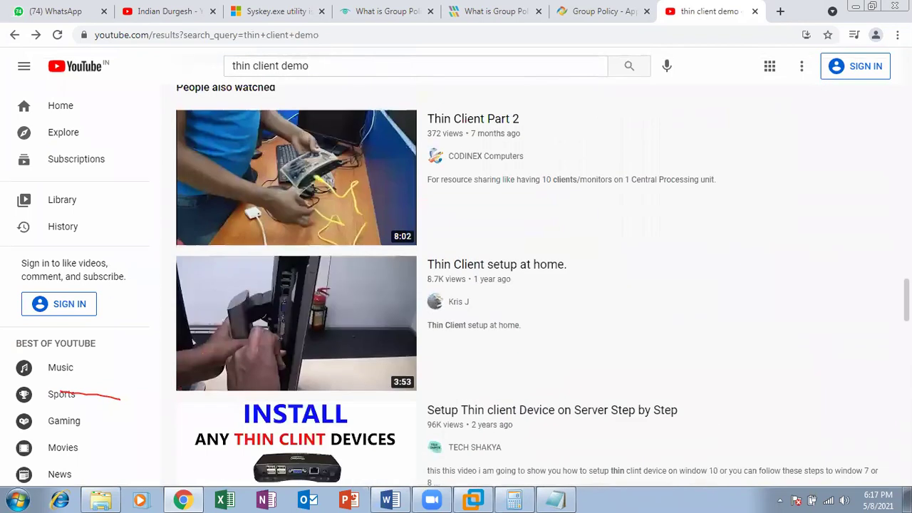
{"action": "scroll", "coordinate": [542, 285], "scroll_direction": "down", "scroll_amount": 1}
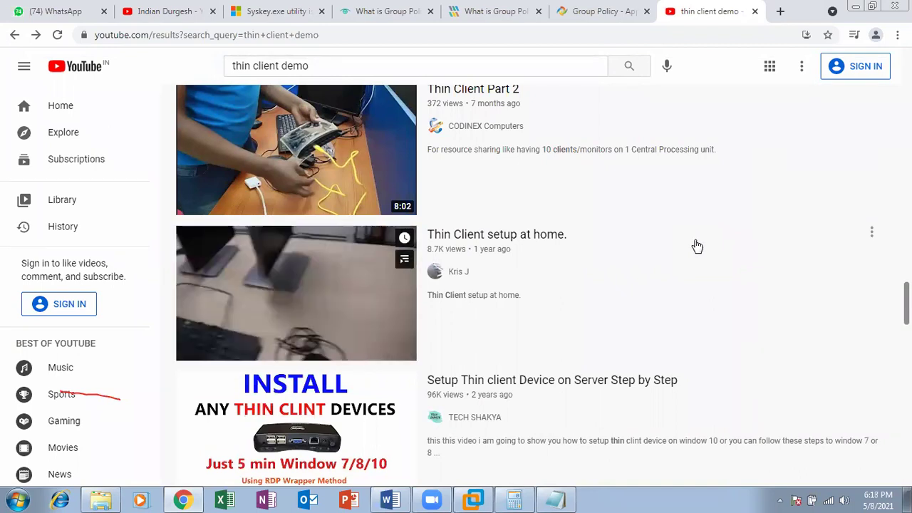
{"action": "scroll", "coordinate": [531, 285], "scroll_direction": "down", "scroll_amount": 4}
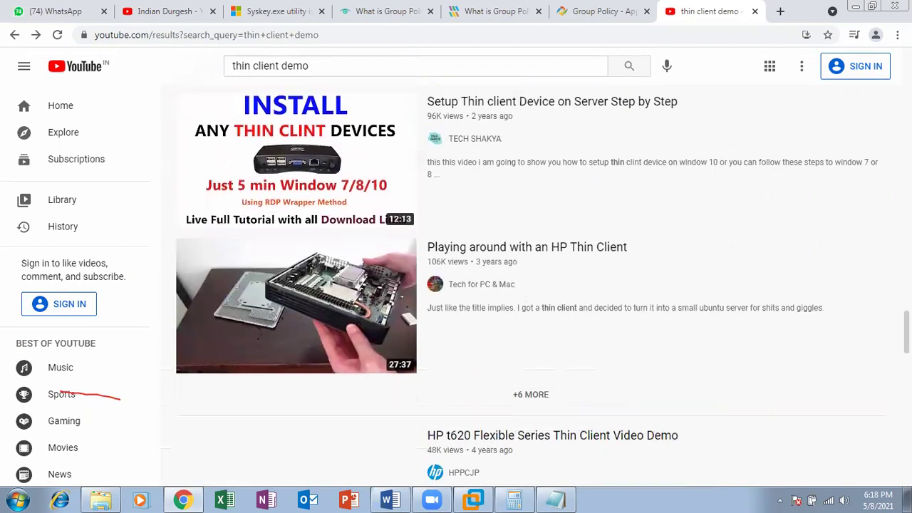
{"action": "scroll", "coordinate": [530, 285], "scroll_direction": "down", "scroll_amount": 1}
Browse further down the results, then minimize Chrome to reveal the Notepad desktop
{"action": "scroll", "coordinate": [530, 285], "scroll_direction": "down", "scroll_amount": 4}
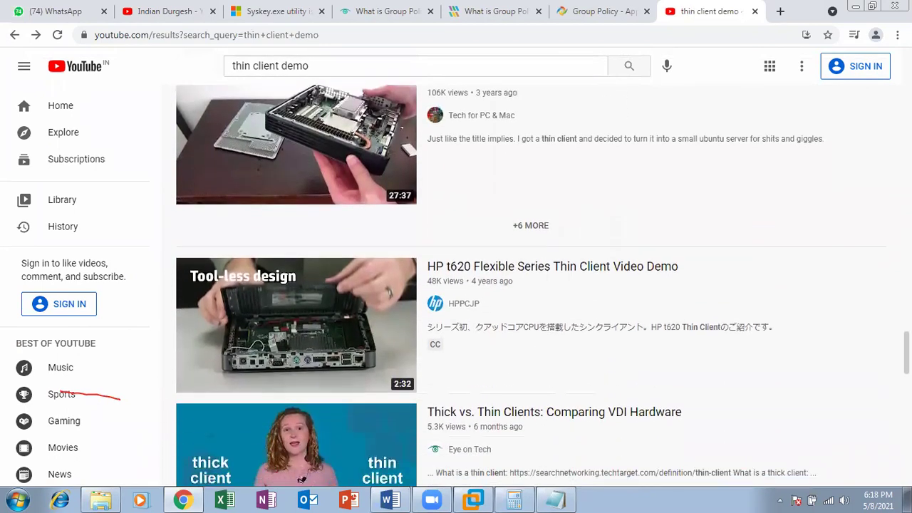
{"action": "scroll", "coordinate": [531, 285], "scroll_direction": "down", "scroll_amount": 1}
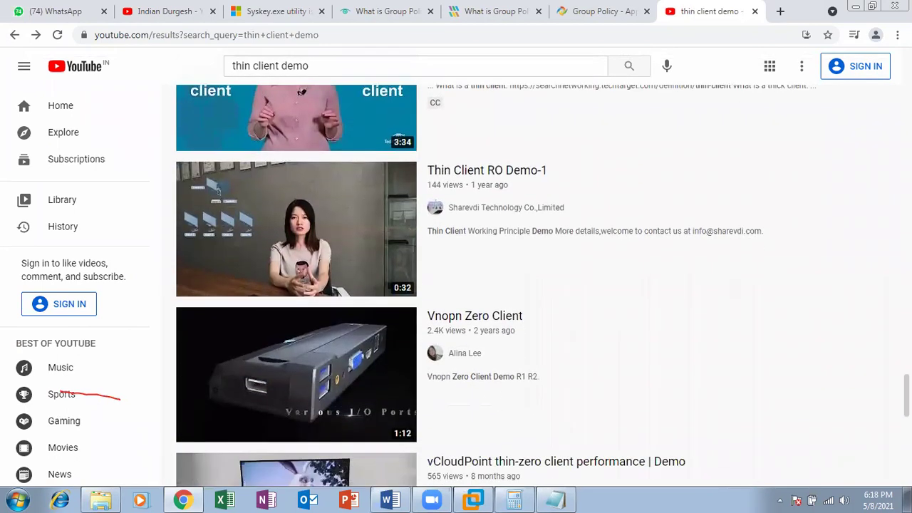
{"action": "scroll", "coordinate": [531, 285], "scroll_direction": "down", "scroll_amount": 1}
{"action": "scroll", "coordinate": [755, 346], "scroll_direction": "down", "scroll_amount": 4}
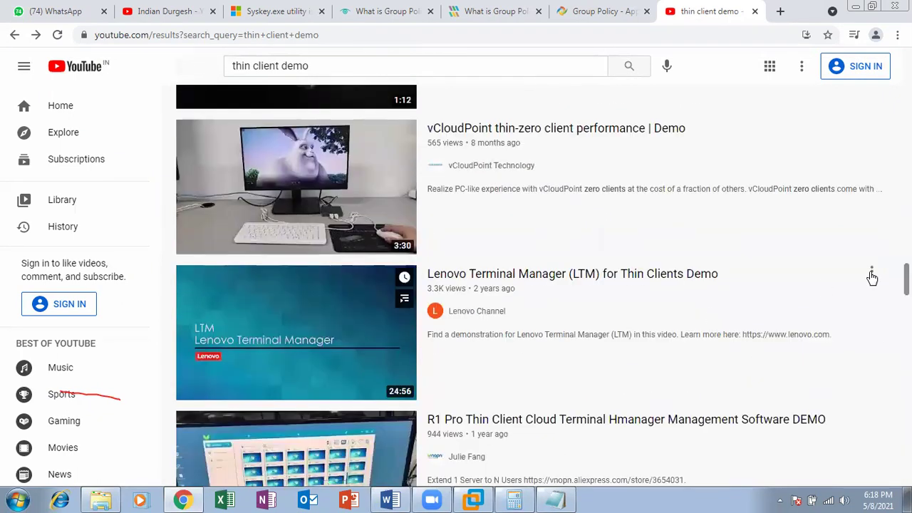
{"action": "scroll", "coordinate": [872, 274], "scroll_direction": "down", "scroll_amount": 5}
{"action": "scroll", "coordinate": [531, 285], "scroll_direction": "down", "scroll_amount": 4}
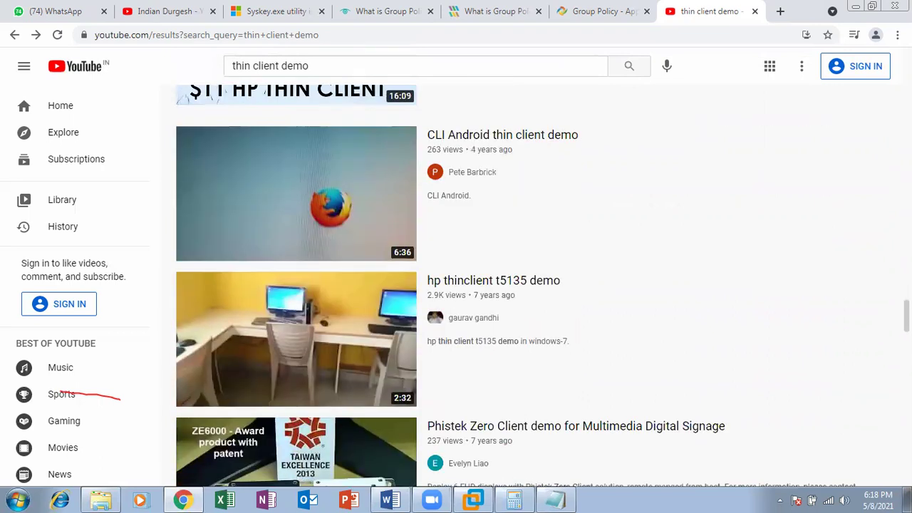
{"action": "scroll", "coordinate": [530, 285], "scroll_direction": "down", "scroll_amount": 1}
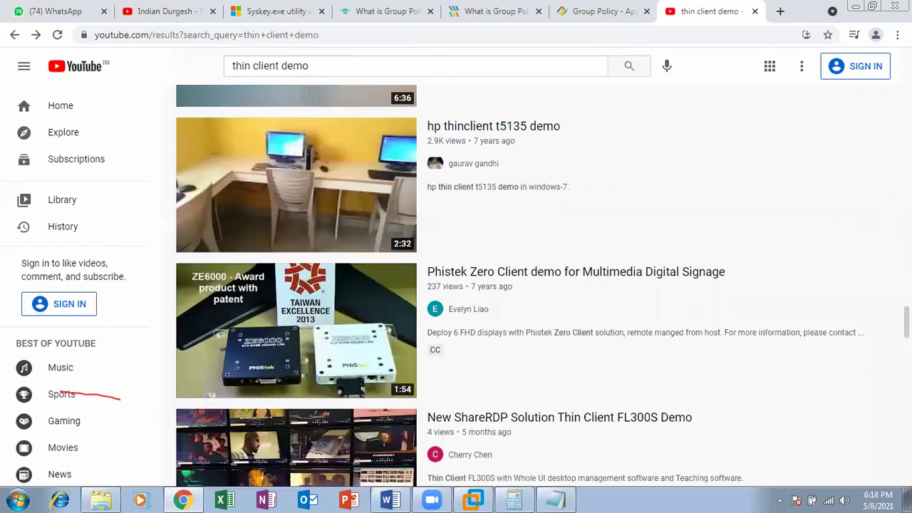
{"action": "scroll", "coordinate": [516, 285], "scroll_direction": "down", "scroll_amount": 3}
{"action": "scroll", "coordinate": [516, 285], "scroll_direction": "up", "scroll_amount": 1}
{"action": "scroll", "coordinate": [516, 285], "scroll_direction": "down", "scroll_amount": 6}
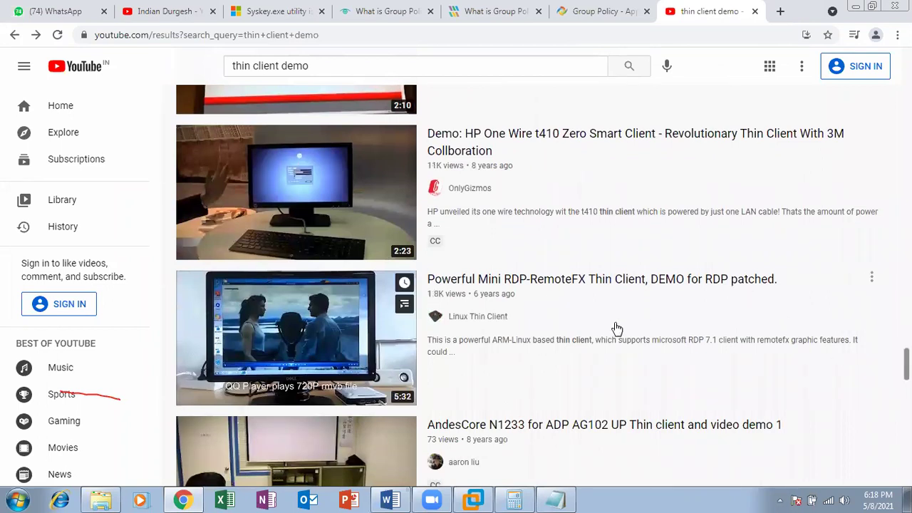
{"action": "left_click", "coordinate": [856, 7]}
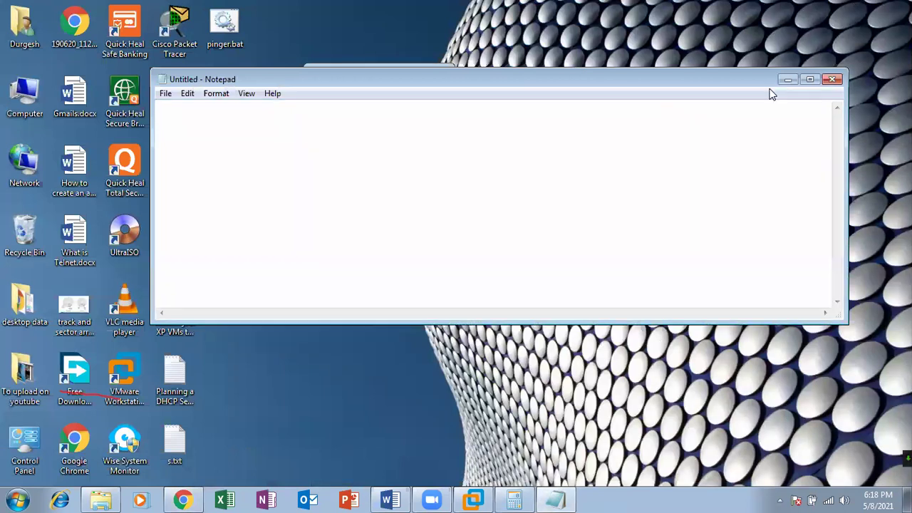
Close Notepad and Calculator and bring the Windows 7 virtual machine to the front
{"action": "left_click", "coordinate": [830, 79]}
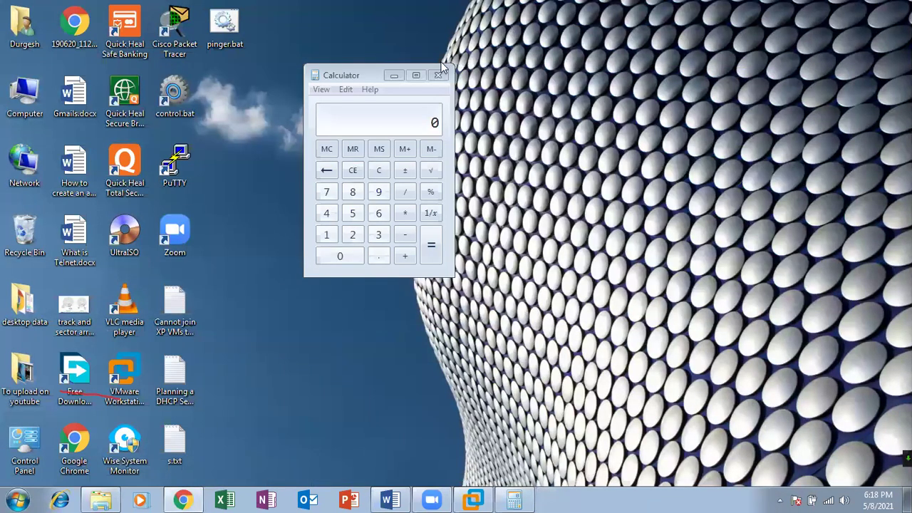
{"action": "left_click", "coordinate": [438, 76]}
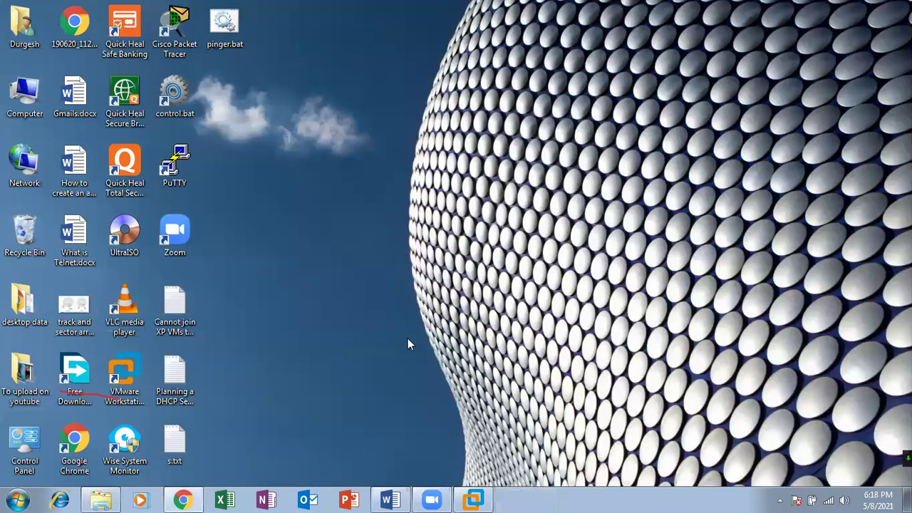
{"action": "left_click", "coordinate": [467, 496]}
{"action": "mouse_move", "coordinate": [475, 16]}
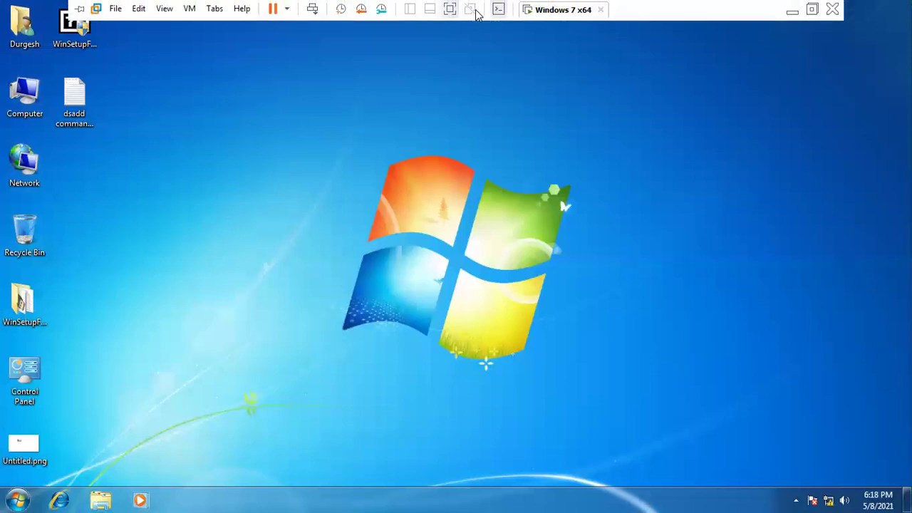
{"action": "left_click", "coordinate": [793, 10]}
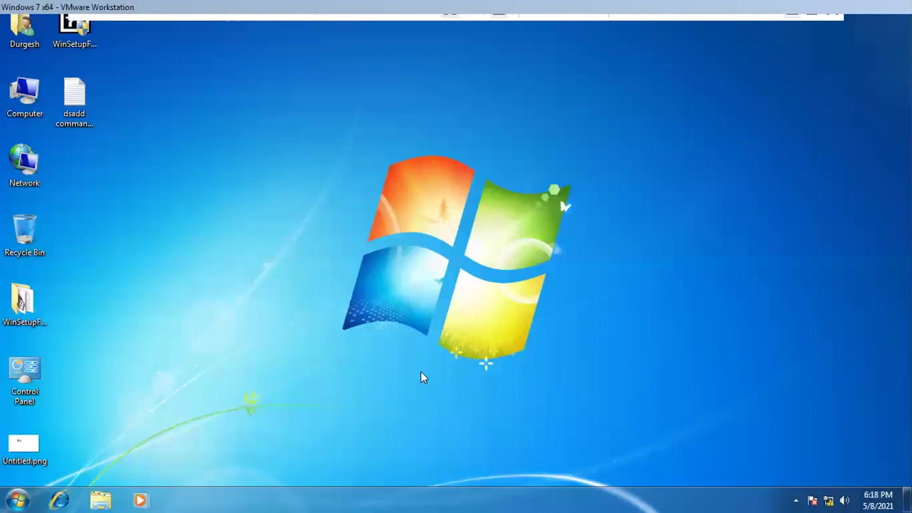
Refresh the Windows 7 guest desktop twice
{"action": "right_click", "coordinate": [298, 94]}
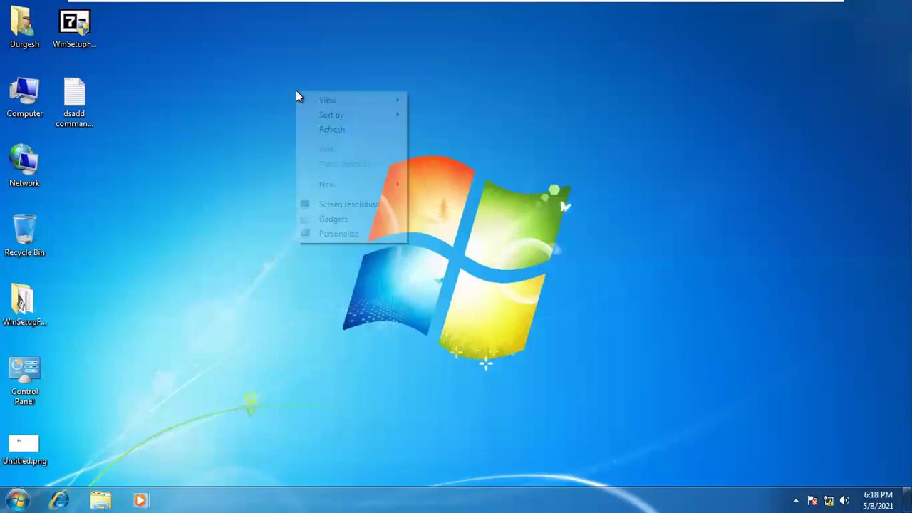
{"action": "left_click", "coordinate": [328, 133]}
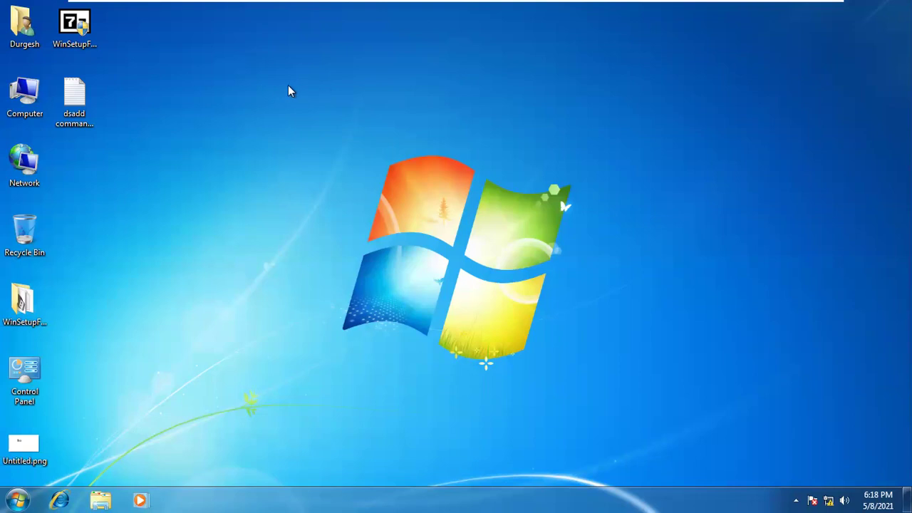
{"action": "right_click", "coordinate": [288, 86]}
{"action": "left_click", "coordinate": [340, 124]}
Open Computer Management via Manage on the Computer item
{"action": "mouse_move", "coordinate": [444, 3]}
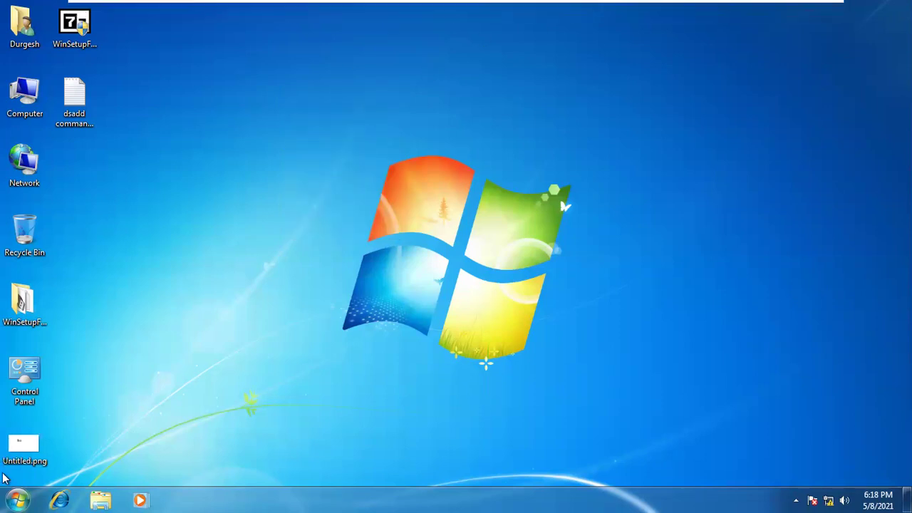
{"action": "right_click", "coordinate": [26, 79]}
{"action": "left_click", "coordinate": [81, 104]}
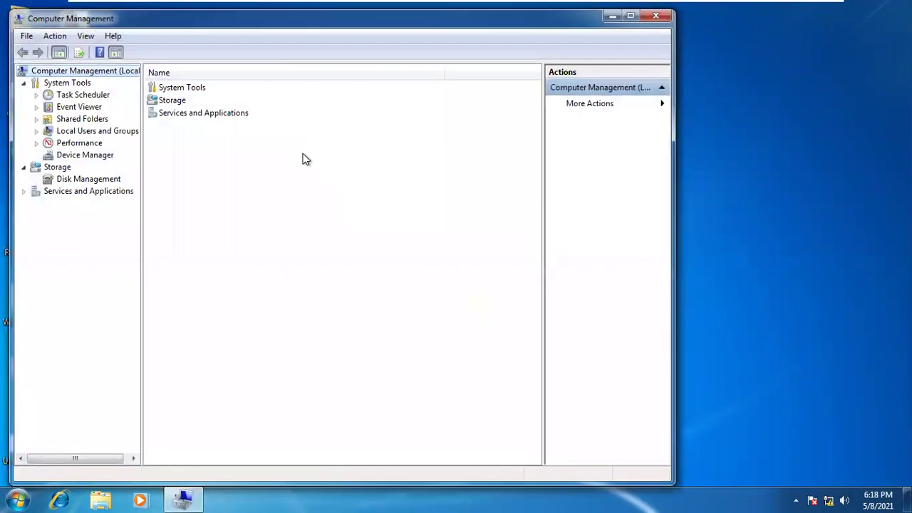
View Local Users and Groups > Users, open and cancel the New User form, then close Computer Management
{"action": "double_click", "coordinate": [123, 132]}
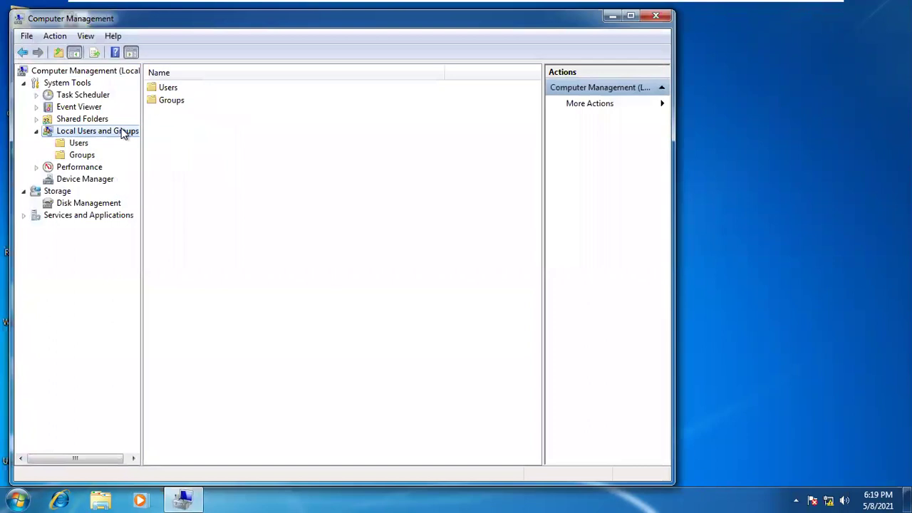
{"action": "left_click", "coordinate": [65, 143]}
{"action": "right_click", "coordinate": [206, 180]}
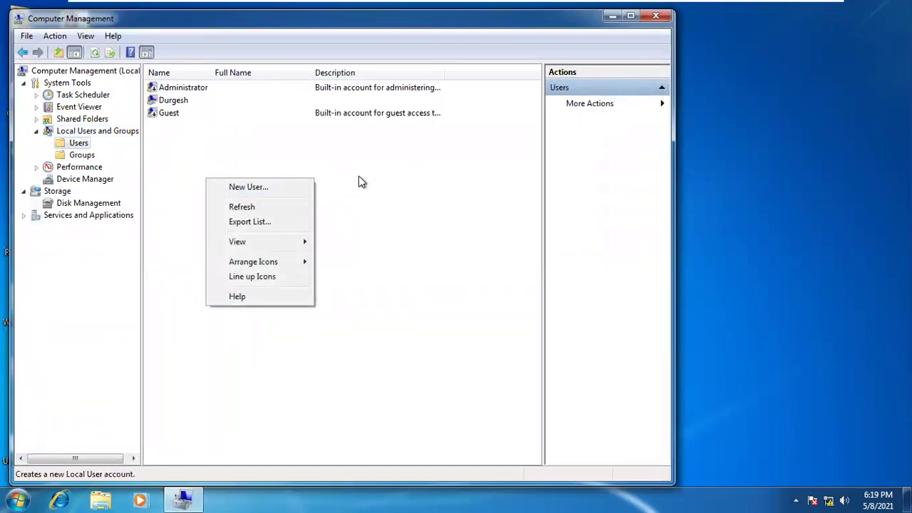
{"action": "left_click", "coordinate": [297, 186]}
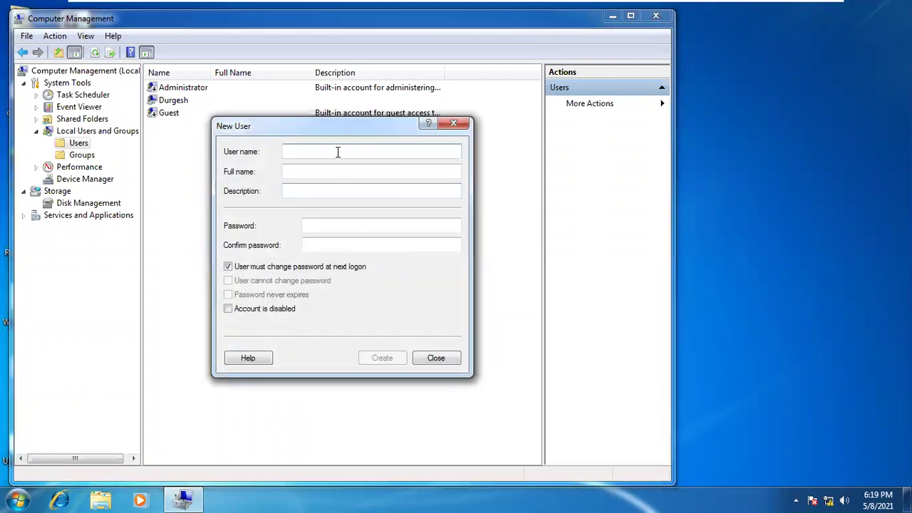
{"action": "left_click", "coordinate": [456, 126]}
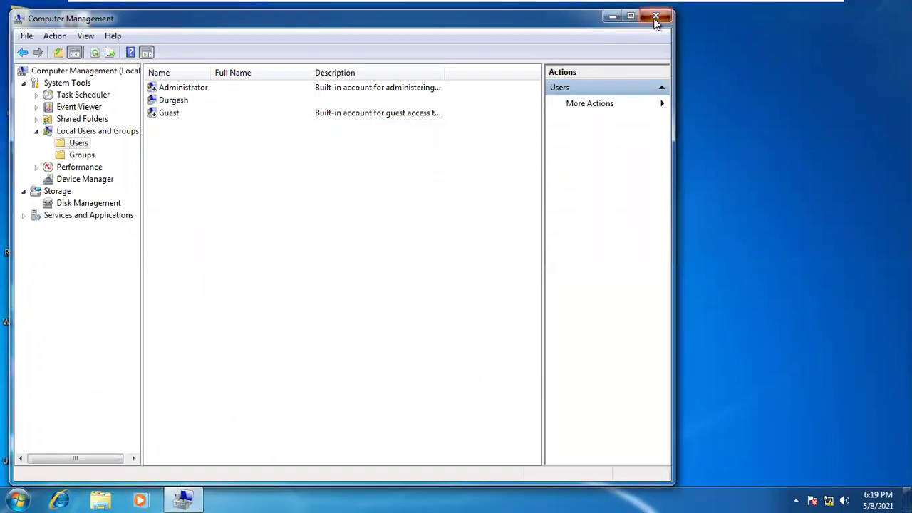
{"action": "left_click", "coordinate": [655, 17]}
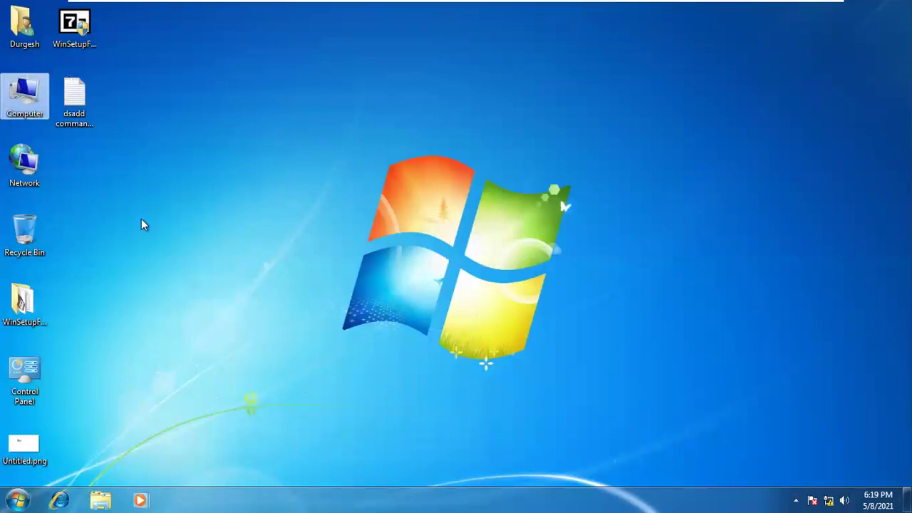
{"action": "right_click", "coordinate": [38, 83]}
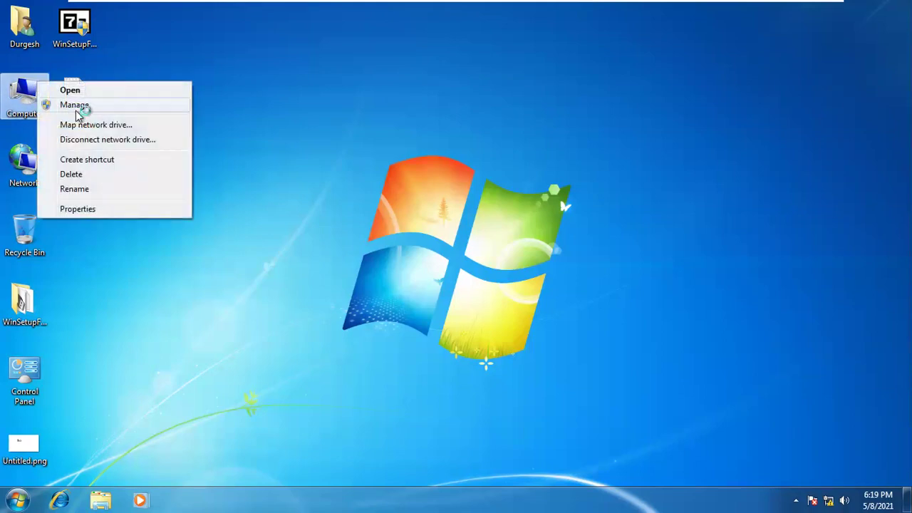
{"action": "left_click", "coordinate": [81, 103]}
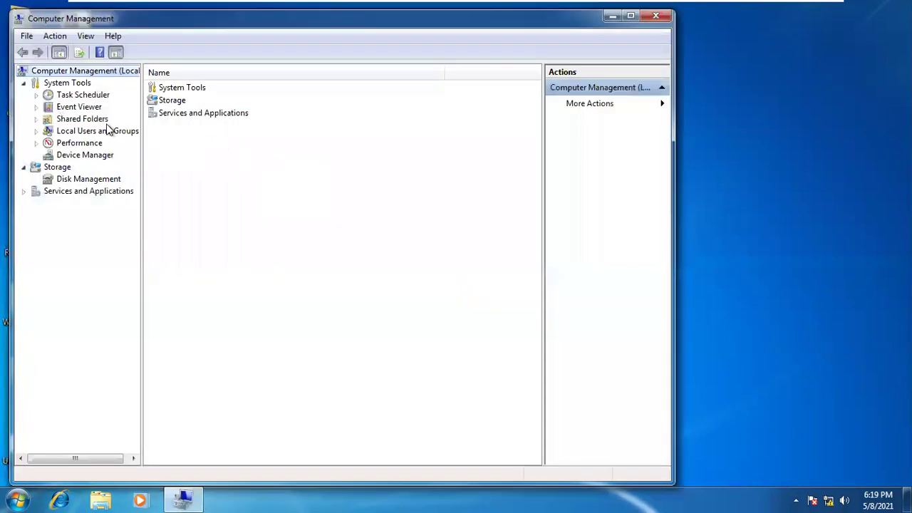
{"action": "double_click", "coordinate": [107, 130]}
{"action": "left_click", "coordinate": [79, 143]}
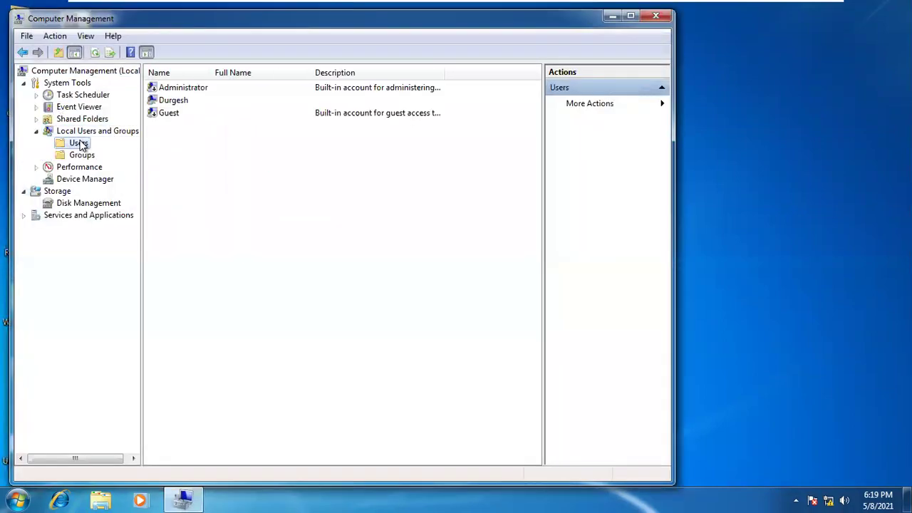
{"action": "right_click", "coordinate": [171, 153]}
{"action": "left_click", "coordinate": [254, 160]}
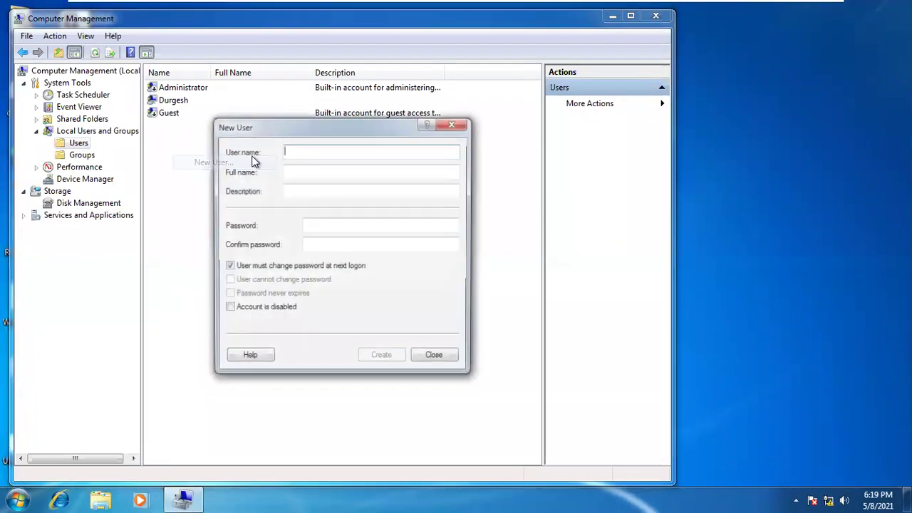
{"action": "type", "text": "user1"}
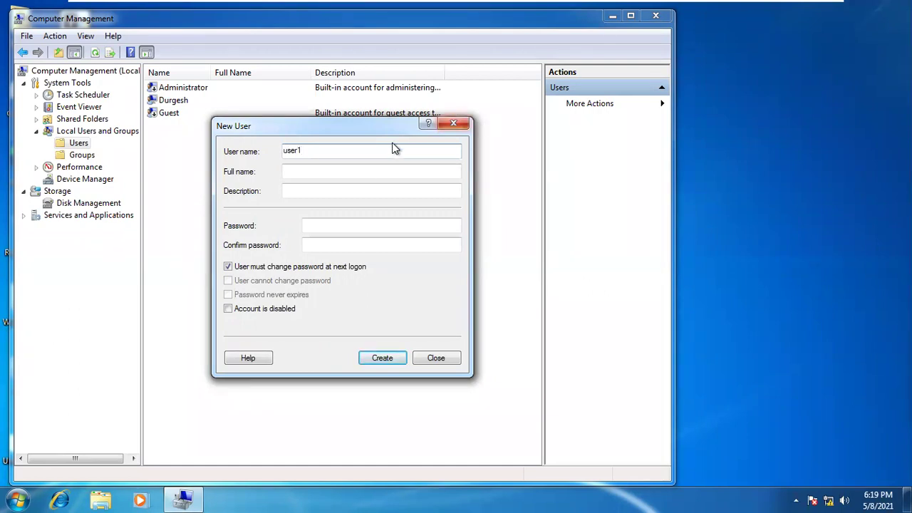
{"action": "left_click", "coordinate": [248, 269]}
{"action": "left_click", "coordinate": [248, 282]}
{"action": "left_click", "coordinate": [248, 296]}
{"action": "left_click", "coordinate": [248, 282]}
{"action": "left_click", "coordinate": [248, 296]}
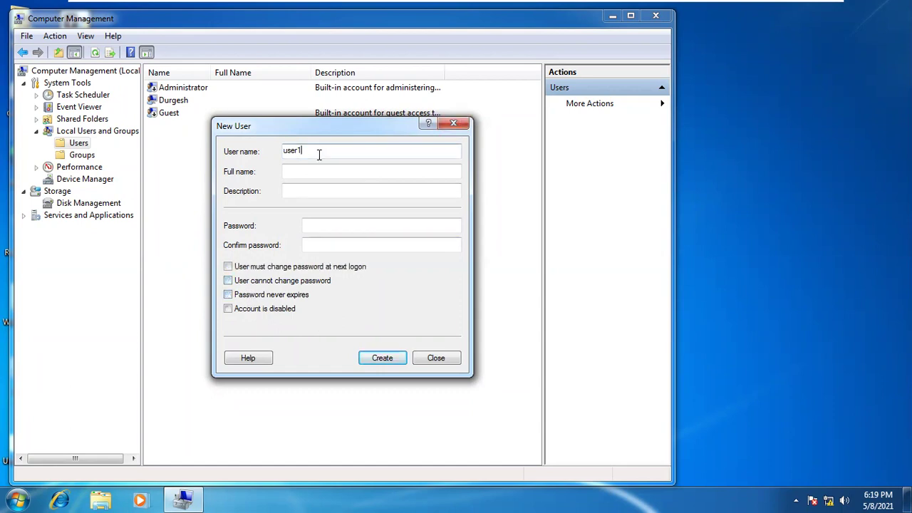
{"action": "key", "text": "Return"}
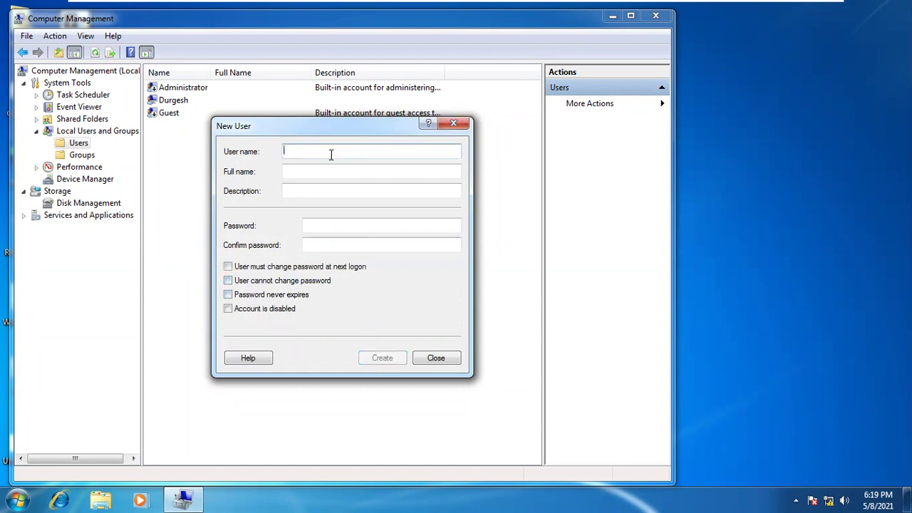
{"action": "left_click", "coordinate": [454, 124]}
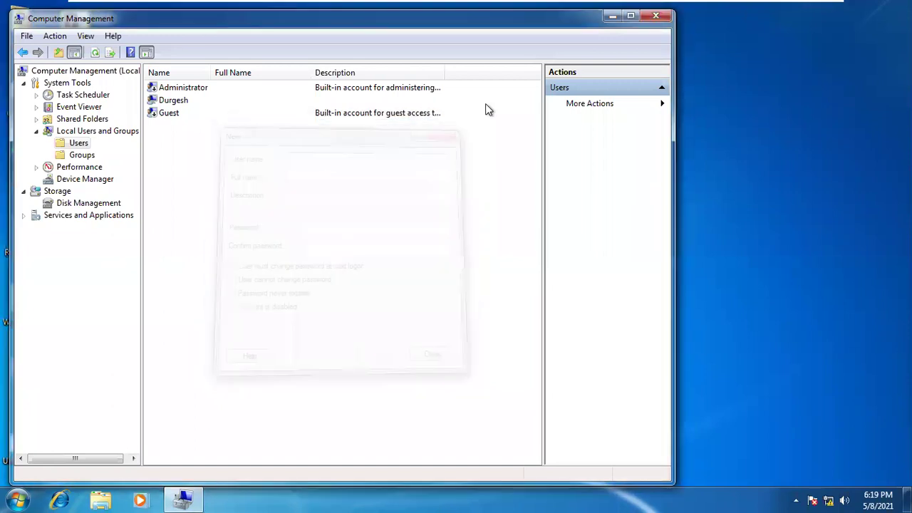
{"action": "left_click", "coordinate": [655, 21]}
Create a new text document on the desktop and rename it 'user creator.bat'
{"action": "right_click", "coordinate": [289, 98]}
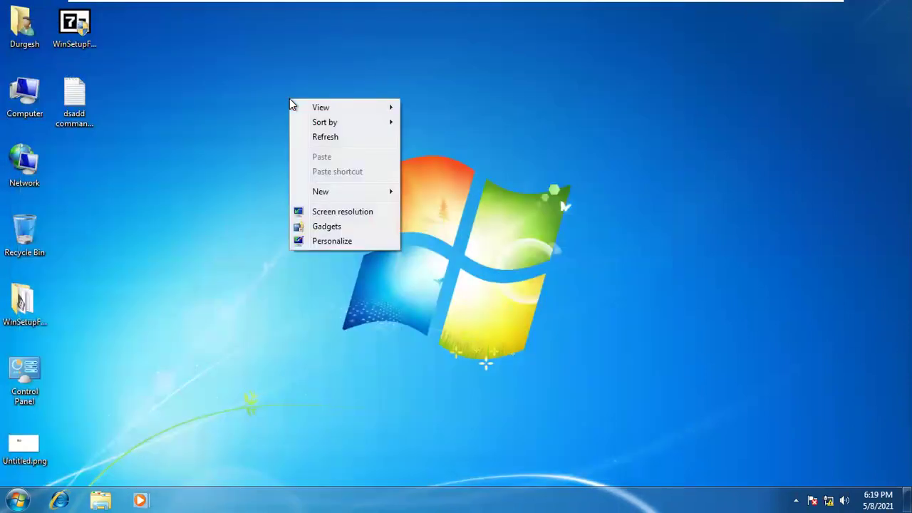
{"action": "mouse_move", "coordinate": [357, 192]}
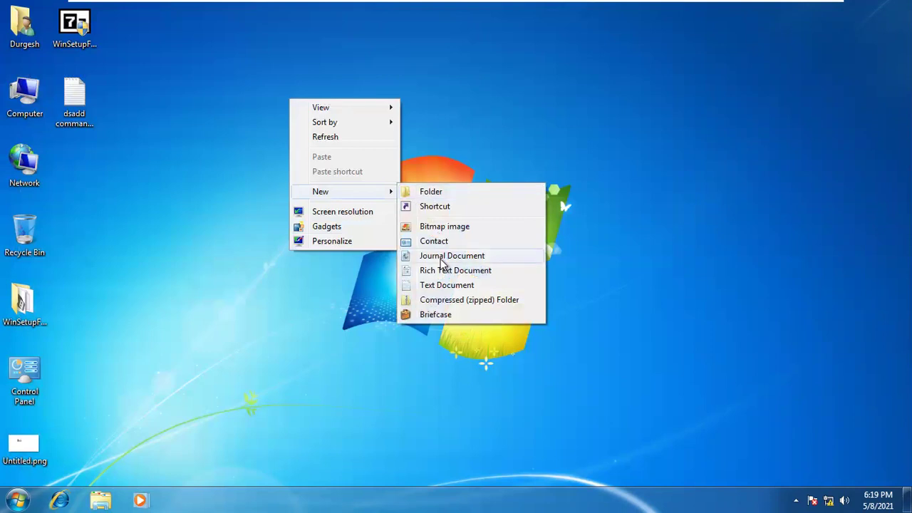
{"action": "left_click", "coordinate": [453, 286]}
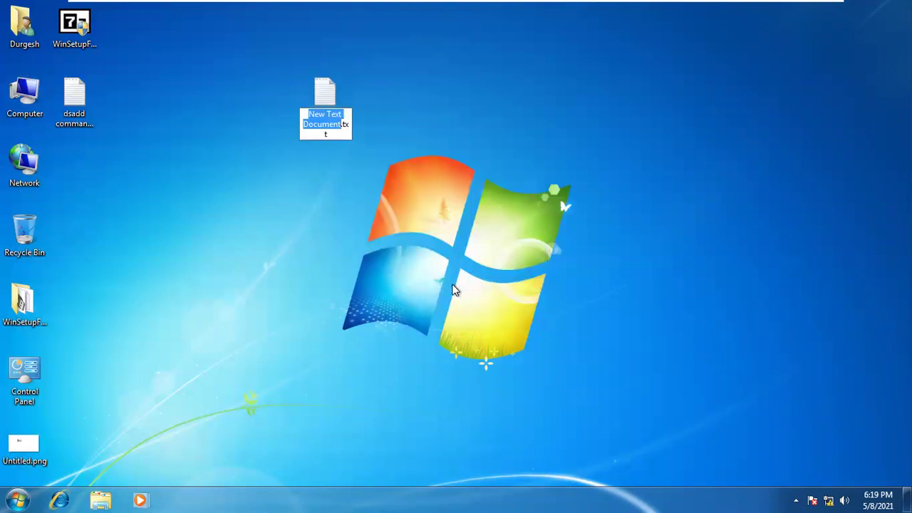
{"action": "type", "text": "u"}
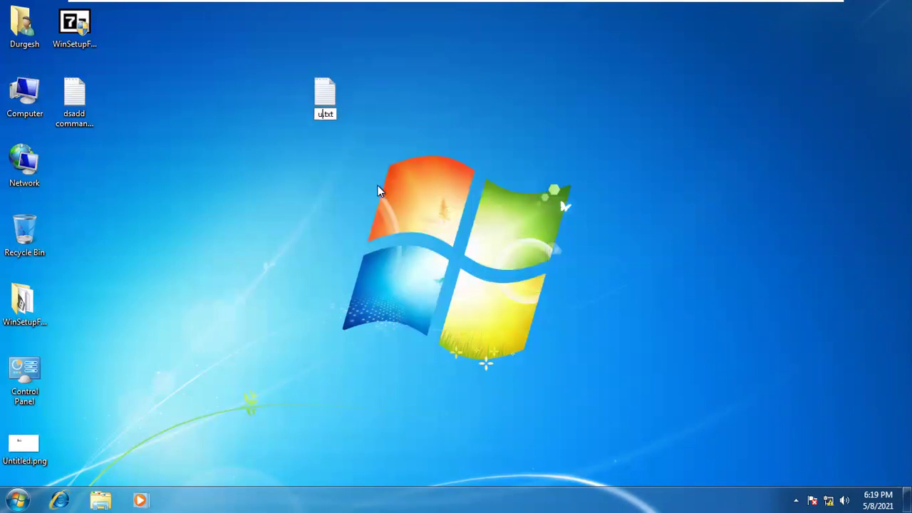
{"action": "type", "text": "ser creator"}
{"action": "key", "text": "Right"}
{"action": "key", "text": "Right"}
{"action": "key", "text": "Right"}
{"action": "key", "text": "Right"}
{"action": "key", "text": "BackSpace"}
{"action": "key", "text": "BackSpace"}
{"action": "key", "text": "BackSpace"}
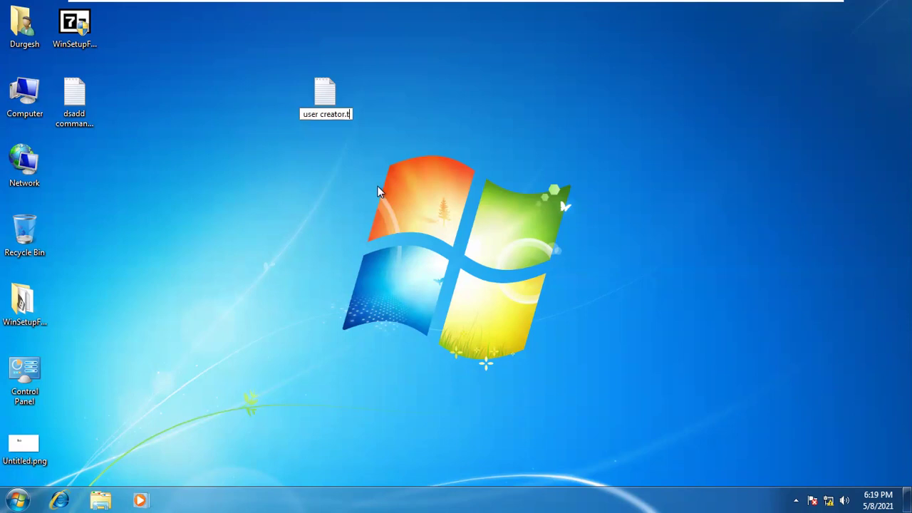
{"action": "type", "text": "bat"}
{"action": "key", "text": "BackSpace"}
{"action": "type", "text": "at"}
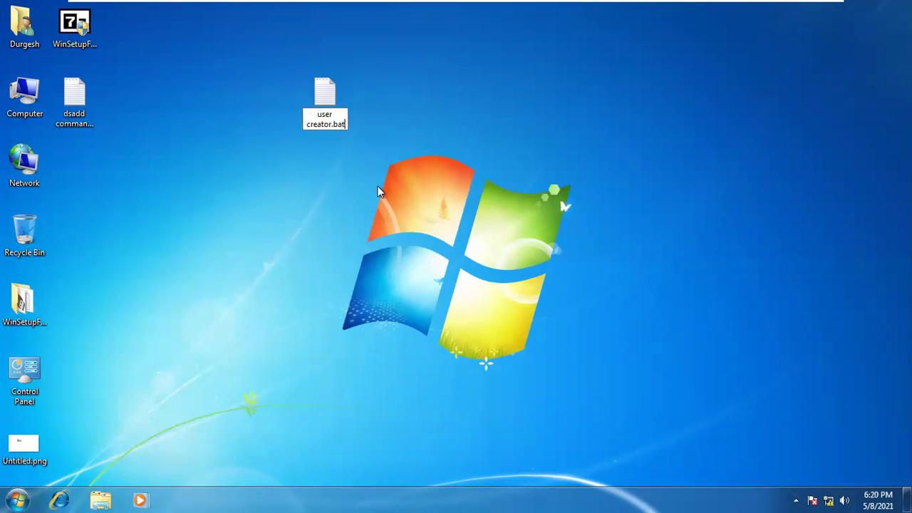
{"action": "key", "text": "Return"}
{"action": "key", "text": "Return"}
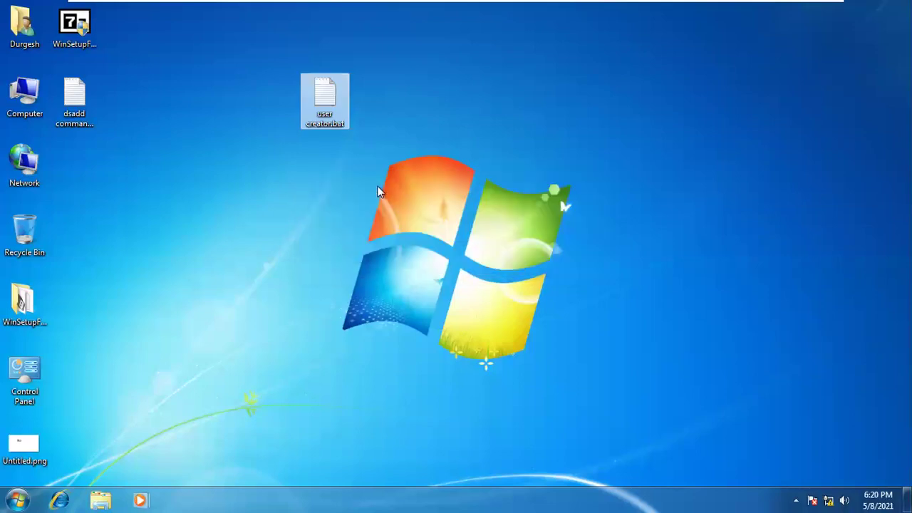
Open user creator.bat for editing in Notepad
{"action": "right_click", "coordinate": [314, 80]}
{"action": "left_click", "coordinate": [346, 96]}
{"action": "mouse_move", "coordinate": [741, 5]}
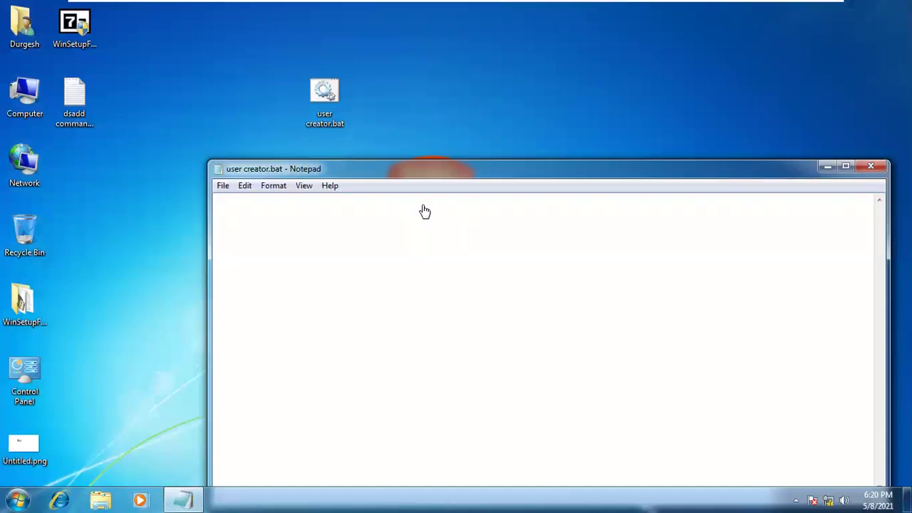
Write a 'net user <name> <password> /add' line for the first account and begin a second one
{"action": "type", "text": "net user usanjay 12"}
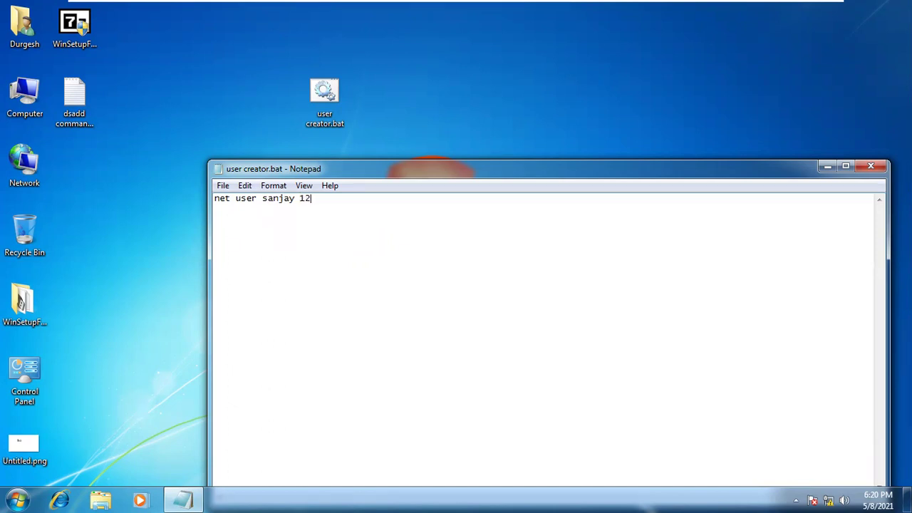
{"action": "type", "text": "3 /add"}
{"action": "key", "text": "Return"}
{"action": "type", "text": "net u"}
{"action": "type", "text": "ser sak"}
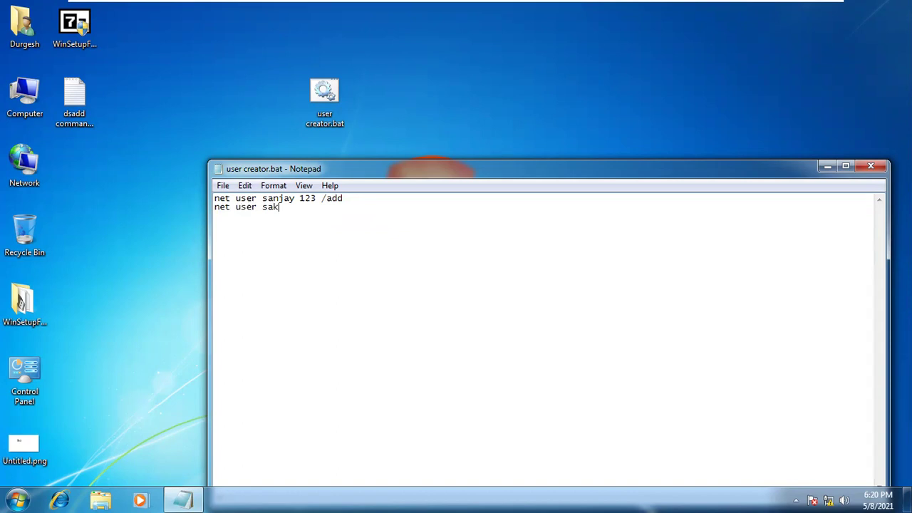
{"action": "type", "text": "uni"}
{"action": "type", "text": " 123"}
{"action": "type", "text": " /add "}
{"action": "type", "text": "net"}
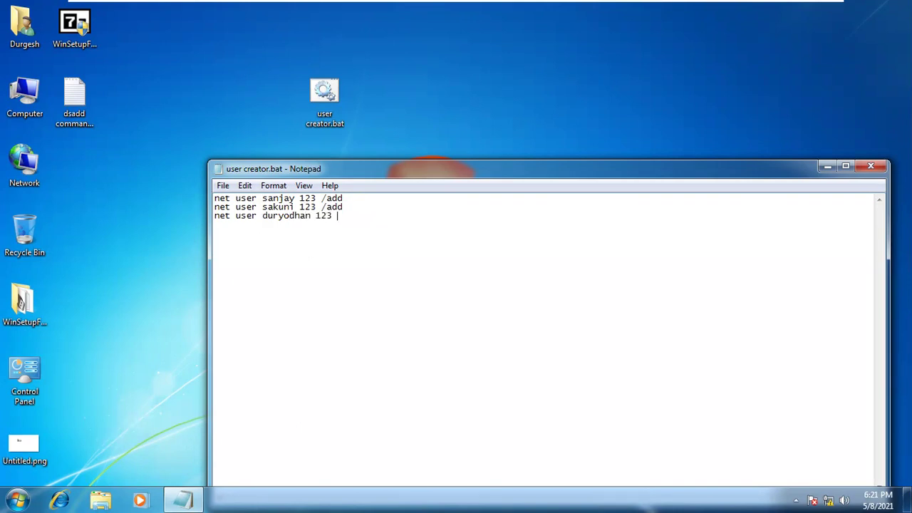
Save and close user creator.bat, then run it as administrator and approve the UAC prompt
{"action": "left_click", "coordinate": [222, 186]}
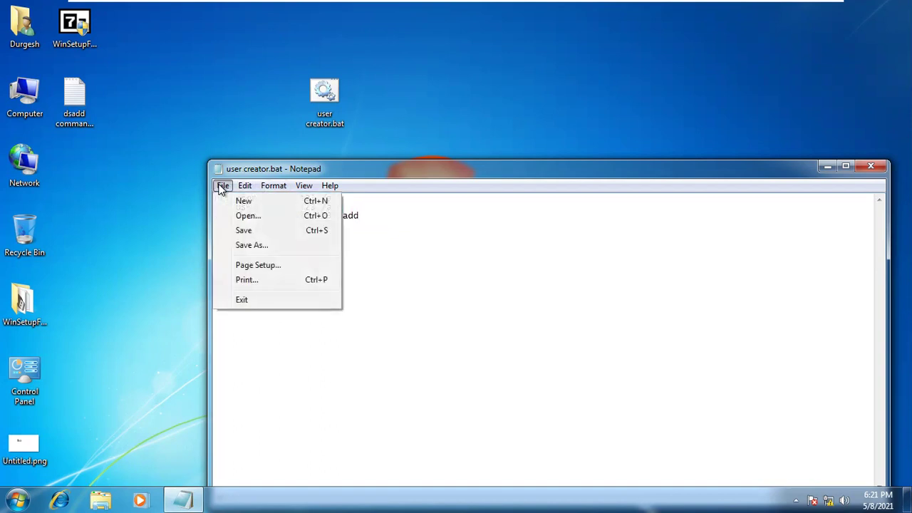
{"action": "left_click", "coordinate": [238, 230]}
{"action": "left_click", "coordinate": [867, 166]}
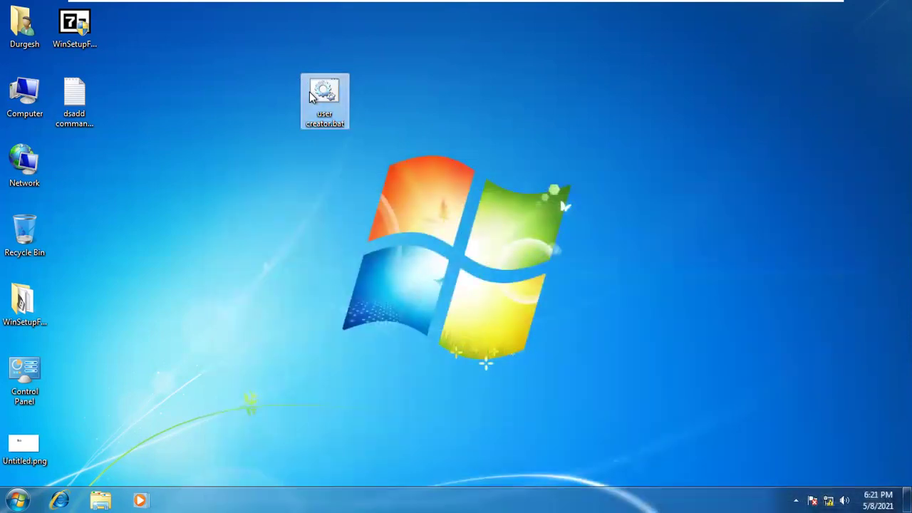
{"action": "right_click", "coordinate": [311, 91]}
{"action": "left_click", "coordinate": [349, 145]}
{"action": "left_click", "coordinate": [514, 270]}
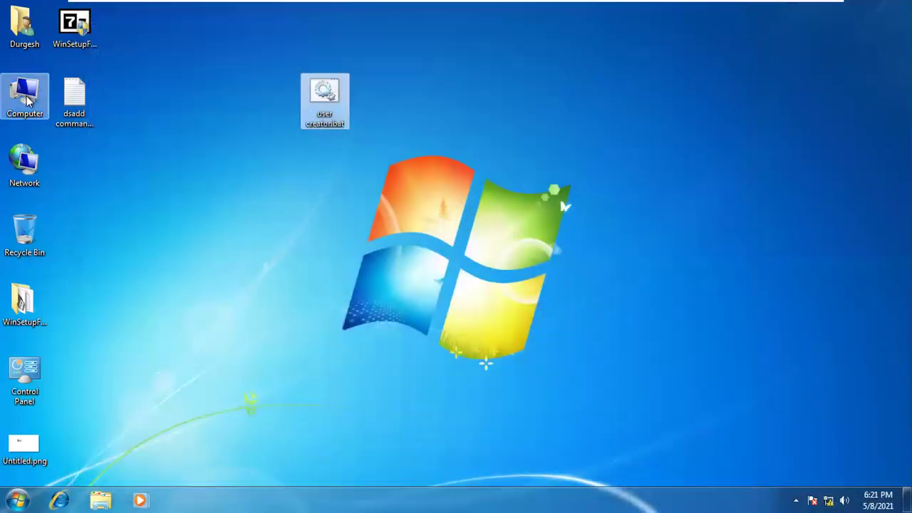
Check the three new accounts in Computer Management's Local Users and Groups > Users, then close it
{"action": "right_click", "coordinate": [27, 102]}
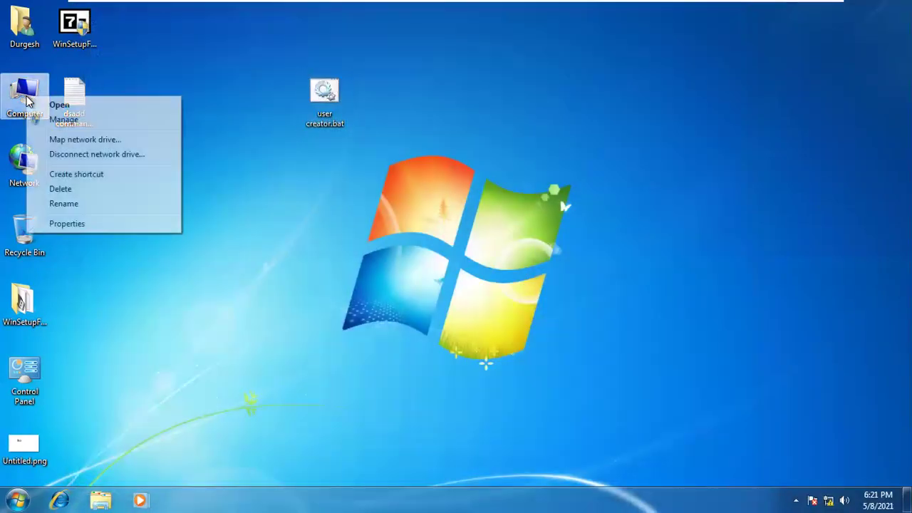
{"action": "left_click", "coordinate": [50, 119]}
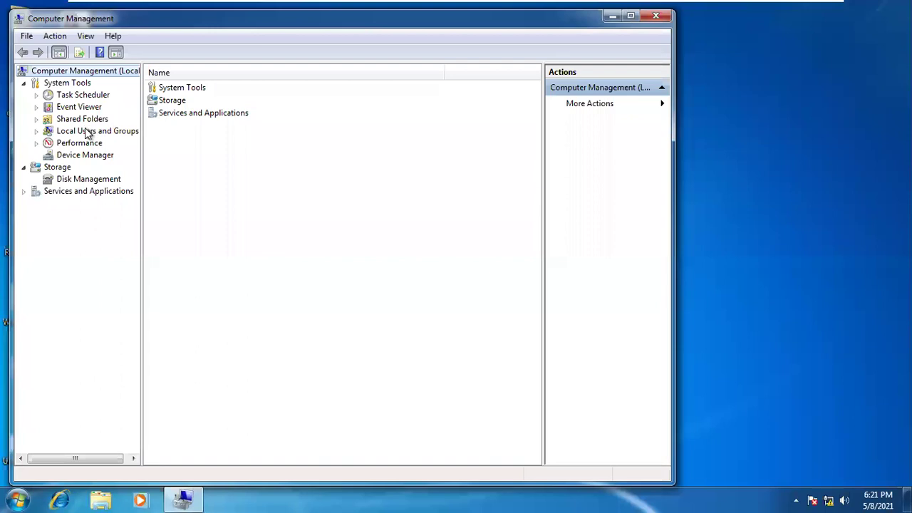
{"action": "double_click", "coordinate": [93, 134]}
{"action": "left_click", "coordinate": [80, 143]}
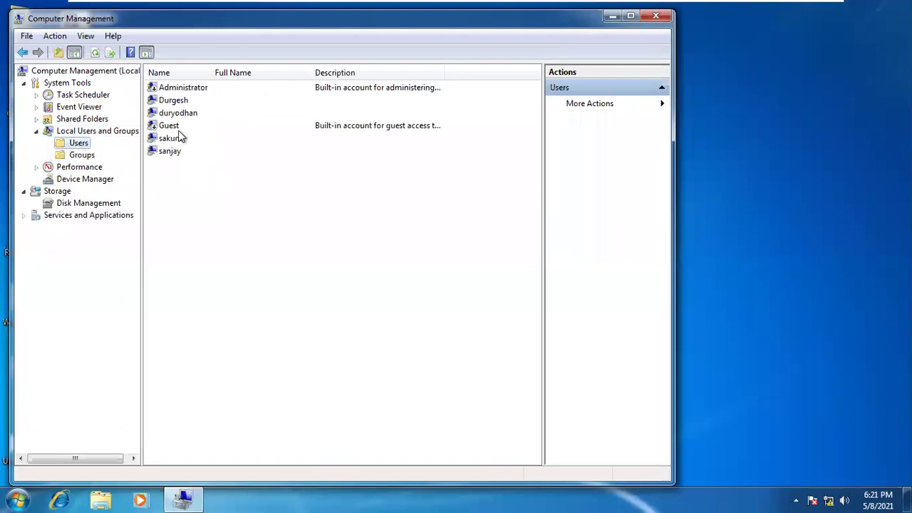
{"action": "left_click", "coordinate": [180, 116]}
{"action": "left_click", "coordinate": [171, 140]}
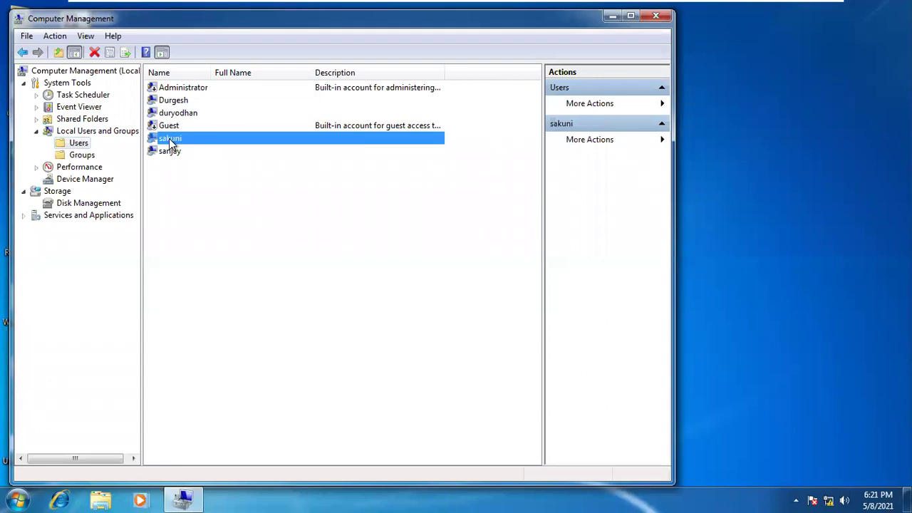
{"action": "left_click", "coordinate": [171, 154]}
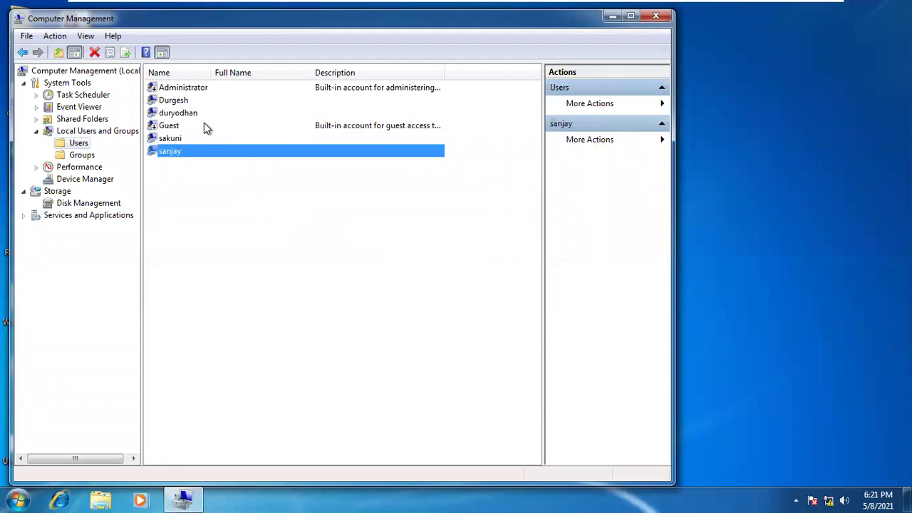
{"action": "double_click", "coordinate": [180, 114]}
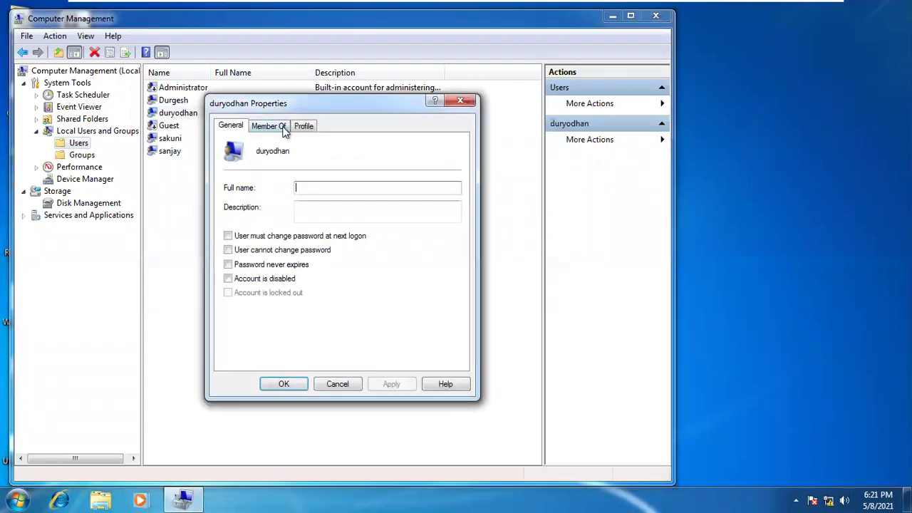
{"action": "left_click", "coordinate": [461, 101]}
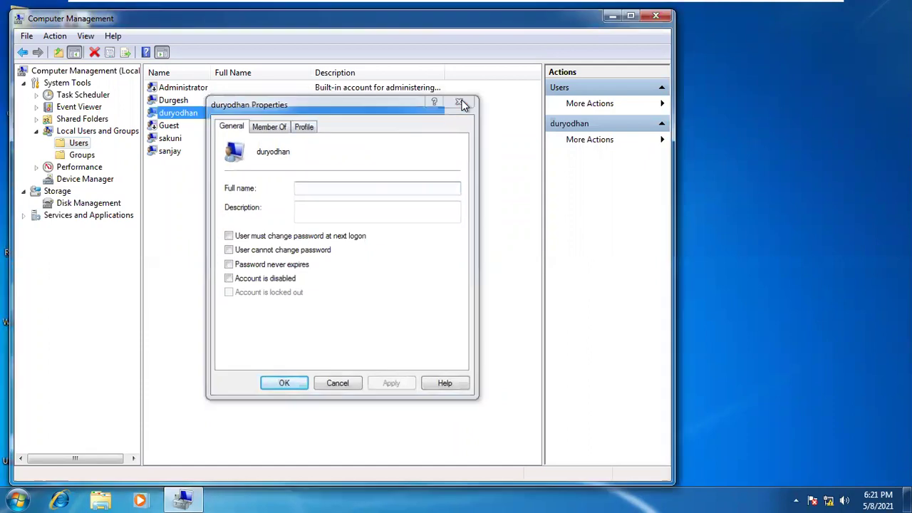
{"action": "left_click", "coordinate": [650, 21]}
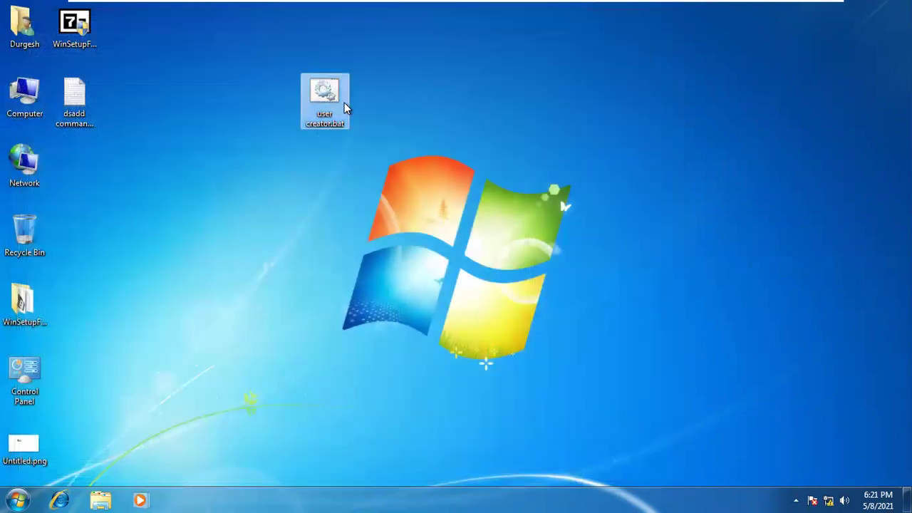
{"action": "right_click", "coordinate": [344, 102]}
Review the three user-creation commands in user creator.bat in Notepad, then close it
{"action": "left_click", "coordinate": [373, 126]}
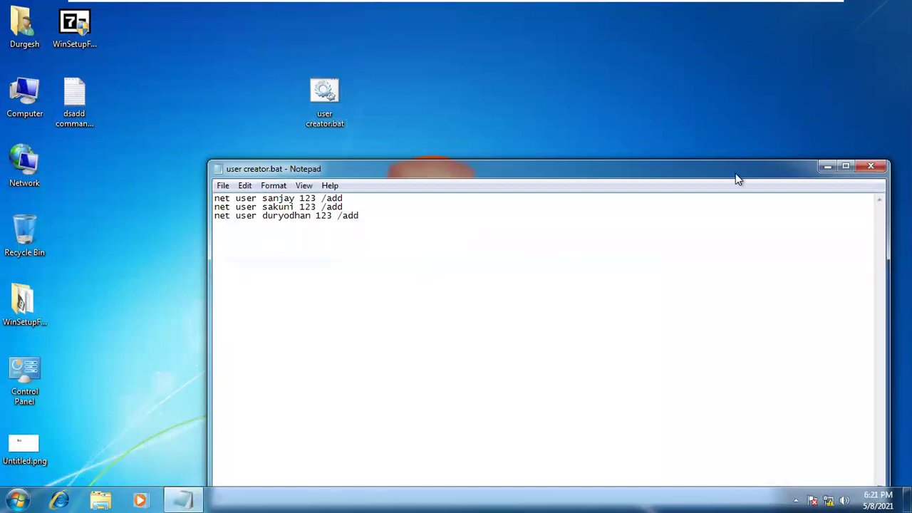
{"action": "left_click_drag", "start_coordinate": [735, 174], "coordinate": [742, 70]}
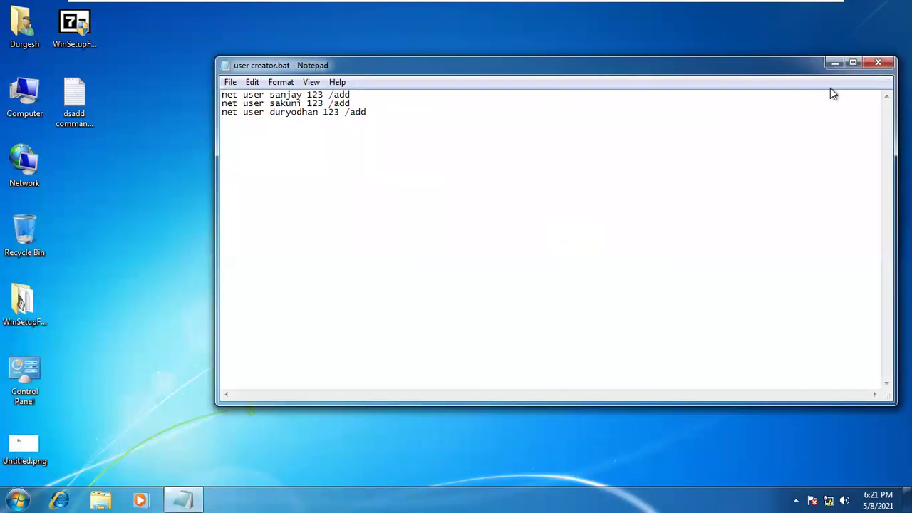
{"action": "left_click", "coordinate": [878, 63]}
Refresh the guest desktop several times
{"action": "right_click", "coordinate": [501, 82]}
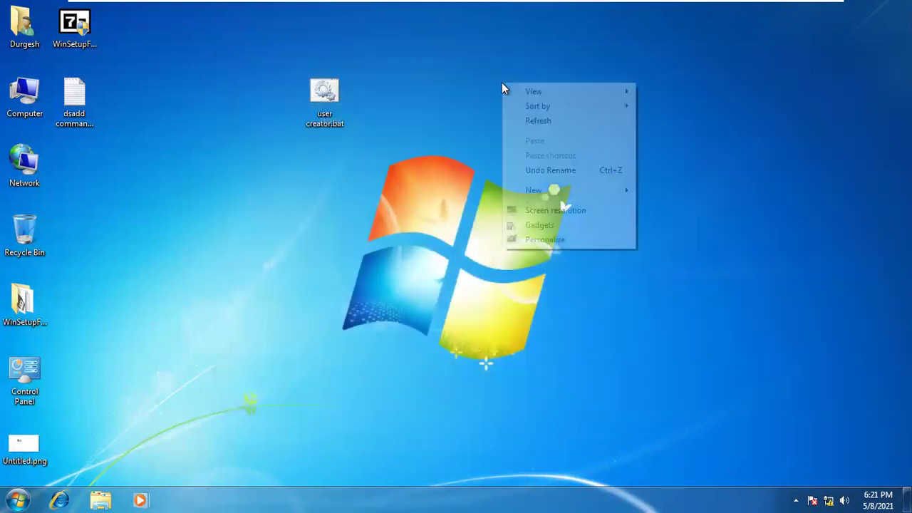
{"action": "left_click", "coordinate": [538, 121]}
{"action": "right_click", "coordinate": [206, 180]}
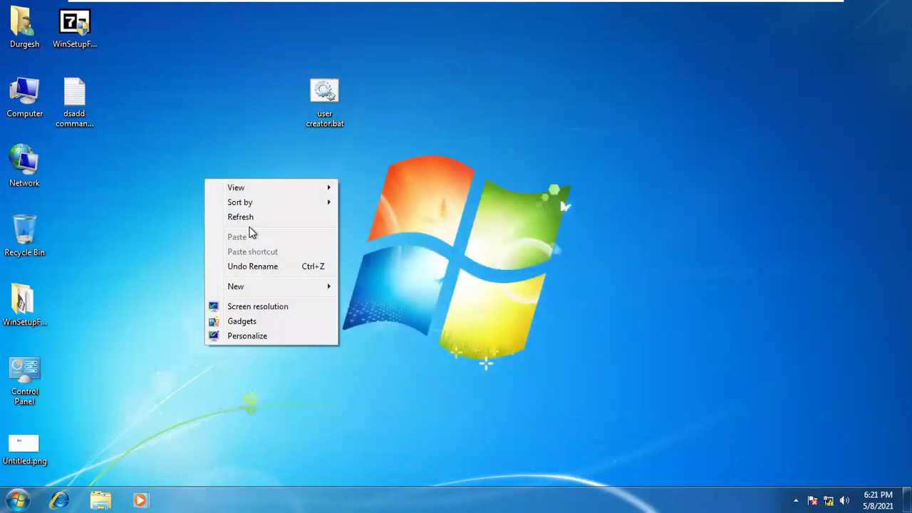
{"action": "left_click", "coordinate": [248, 218]}
{"action": "right_click", "coordinate": [569, 173]}
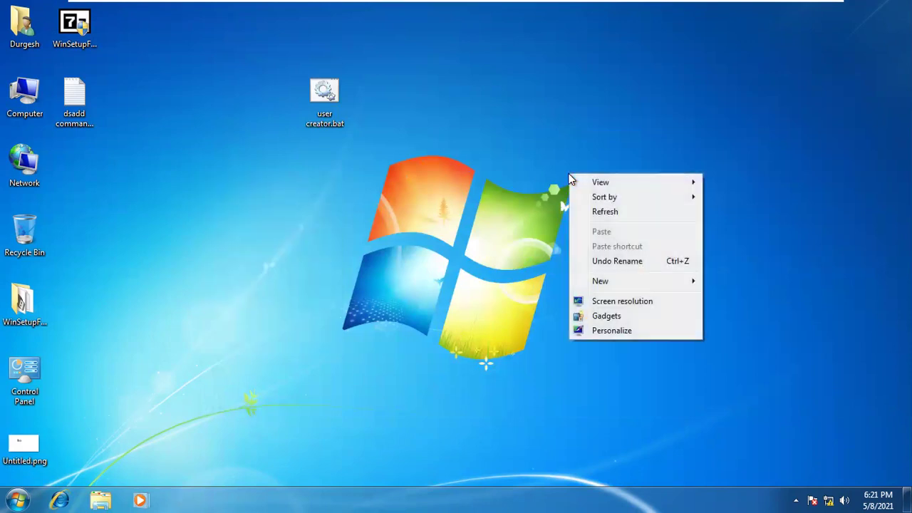
{"action": "left_click", "coordinate": [607, 211]}
{"action": "right_click", "coordinate": [603, 177]}
{"action": "left_click", "coordinate": [641, 216]}
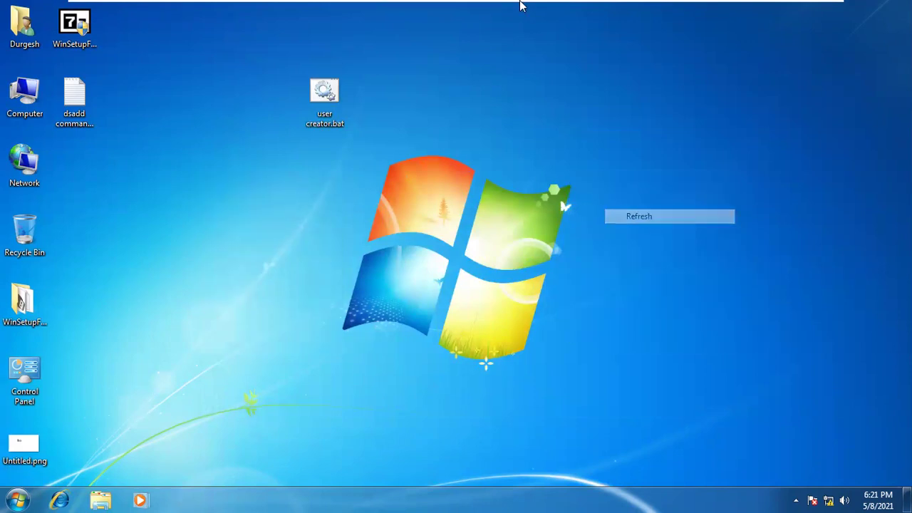
{"action": "mouse_move", "coordinate": [520, 6]}
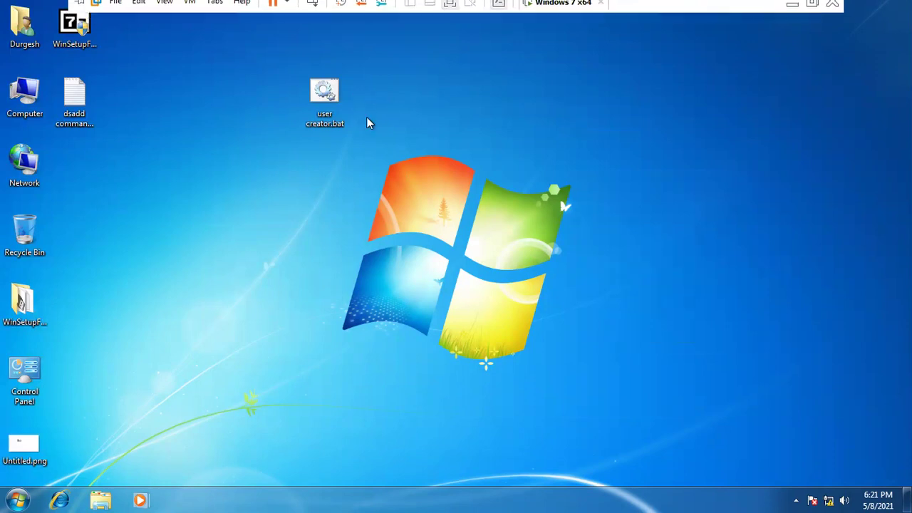
{"action": "right_click", "coordinate": [416, 147]}
{"action": "left_click", "coordinate": [462, 185]}
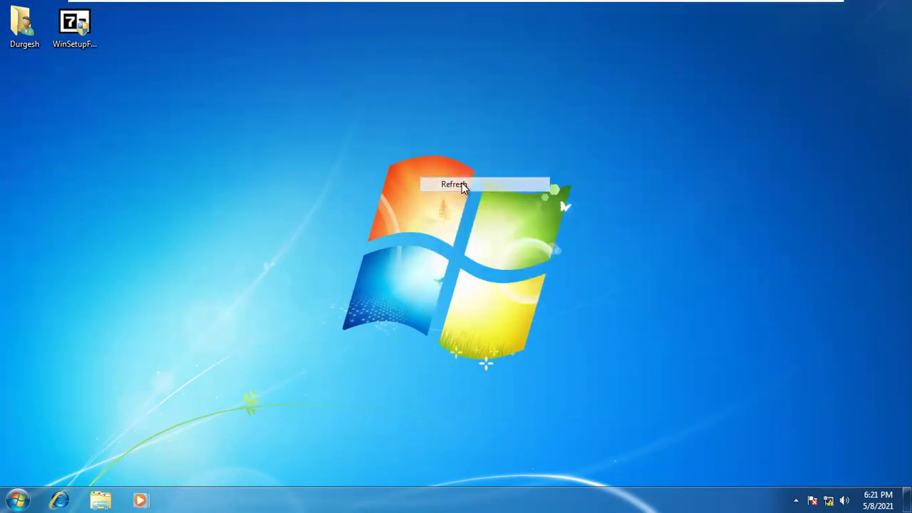
{"action": "right_click", "coordinate": [441, 86]}
{"action": "left_click", "coordinate": [471, 122]}
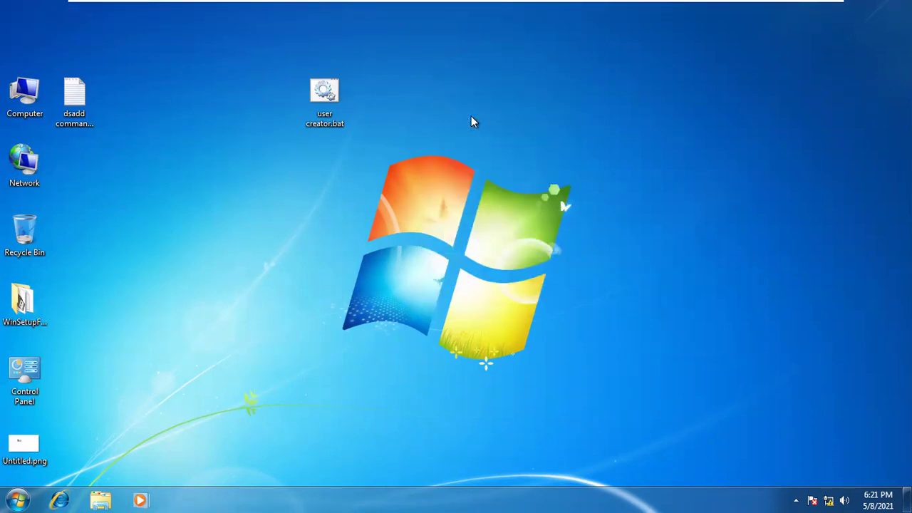
{"action": "right_click", "coordinate": [385, 56]}
{"action": "left_click", "coordinate": [419, 93]}
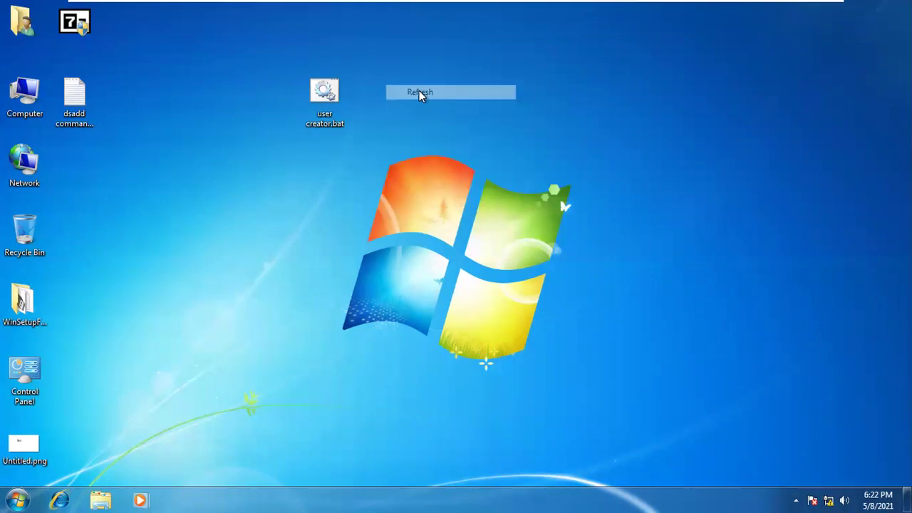
Move user creator.bat into the left icon column below Network and refresh the desktop
{"action": "left_click_drag", "start_coordinate": [328, 96], "coordinate": [100, 164]}
{"action": "right_click", "coordinate": [276, 84]}
{"action": "left_click", "coordinate": [322, 122]}
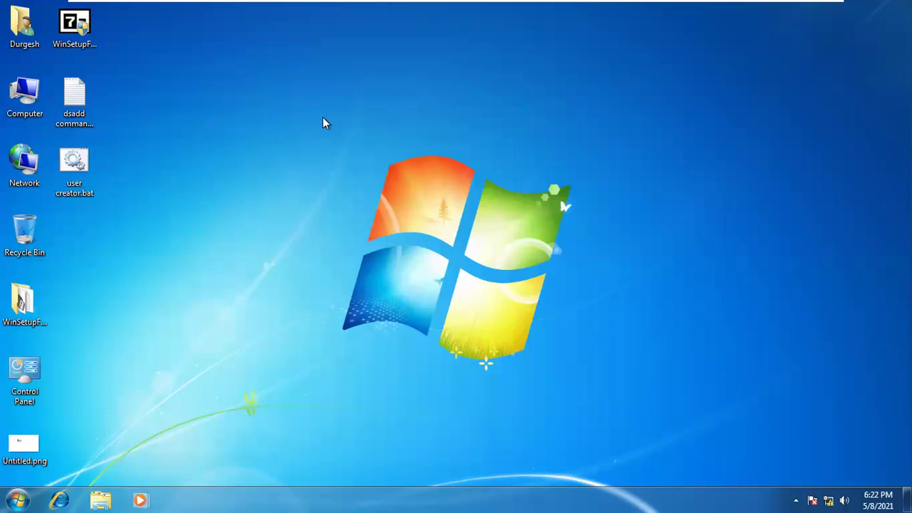
{"action": "key", "text": "super+r"}
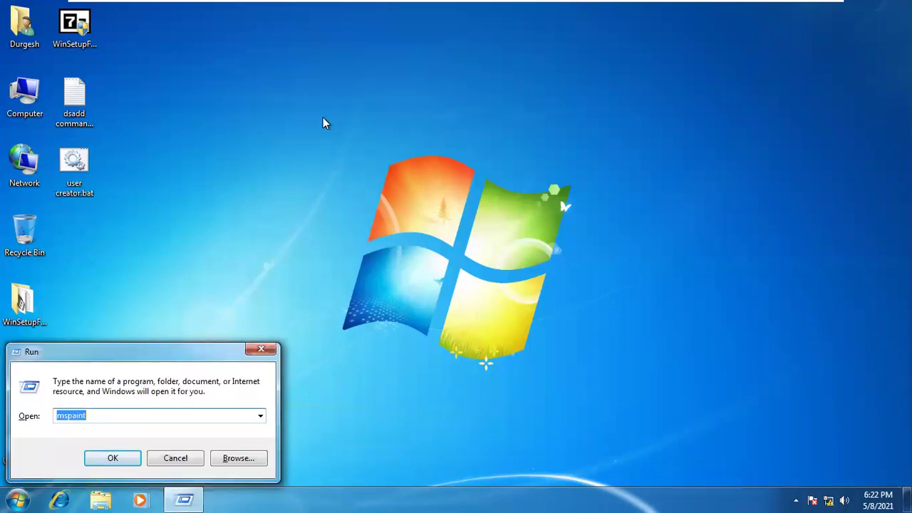
Launch the management console with mmc and approve the elevation prompt
{"action": "type", "text": "mm"}
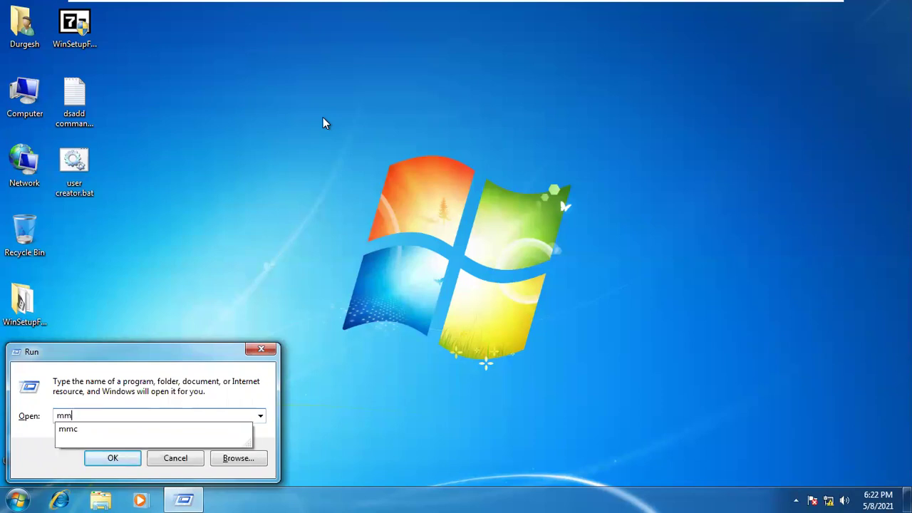
{"action": "type", "text": "c"}
{"action": "key", "text": "Return"}
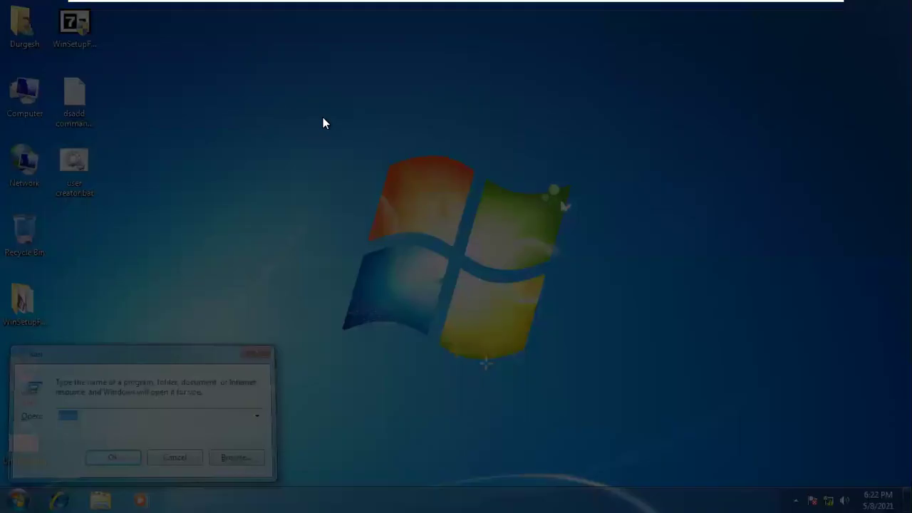
{"action": "key", "text": "Left"}
{"action": "key", "text": "Return"}
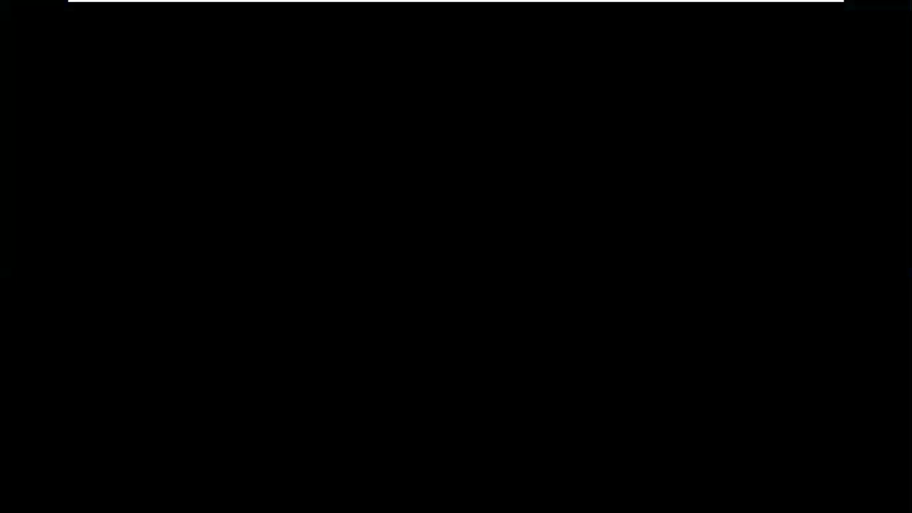
{"action": "left_click_drag", "start_coordinate": [291, 31], "coordinate": [453, 62]}
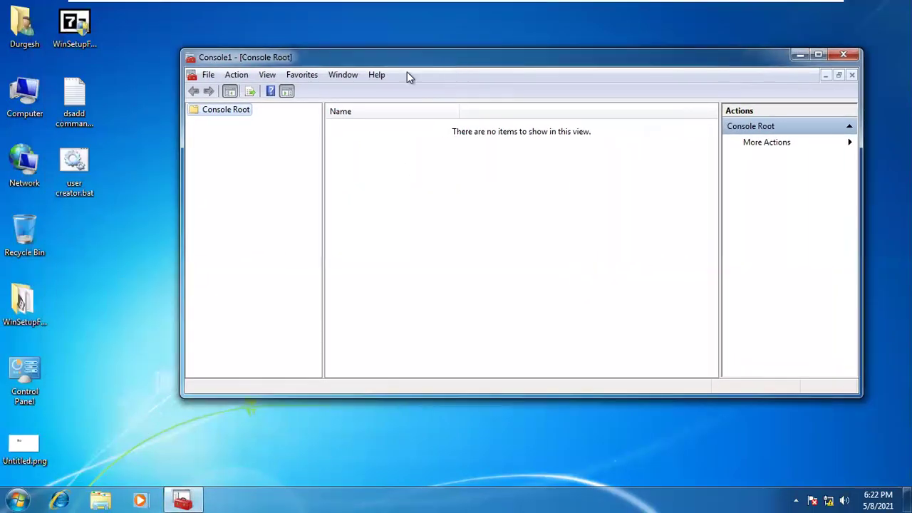
Add a Group Policy Object snap-in targeting the local Non-Administrators group to the console
{"action": "right_click", "coordinate": [221, 118]}
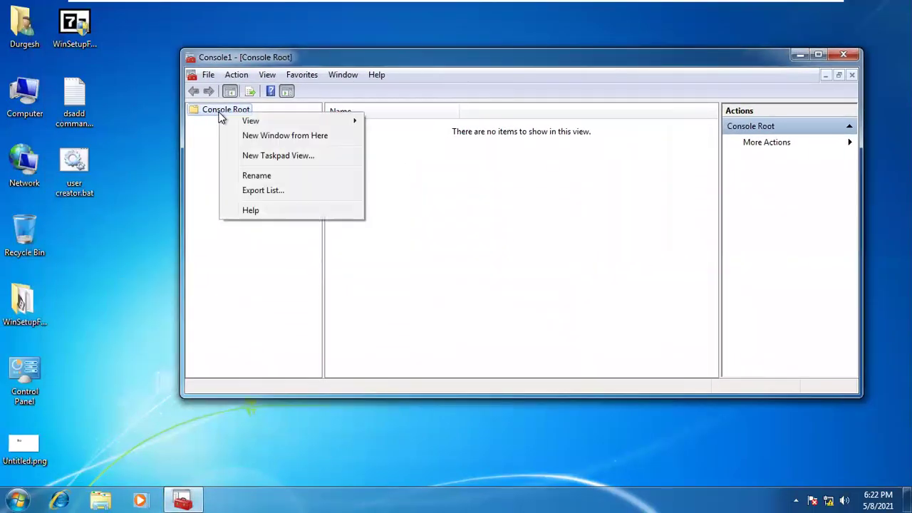
{"action": "left_click", "coordinate": [209, 75]}
{"action": "left_click", "coordinate": [223, 158]}
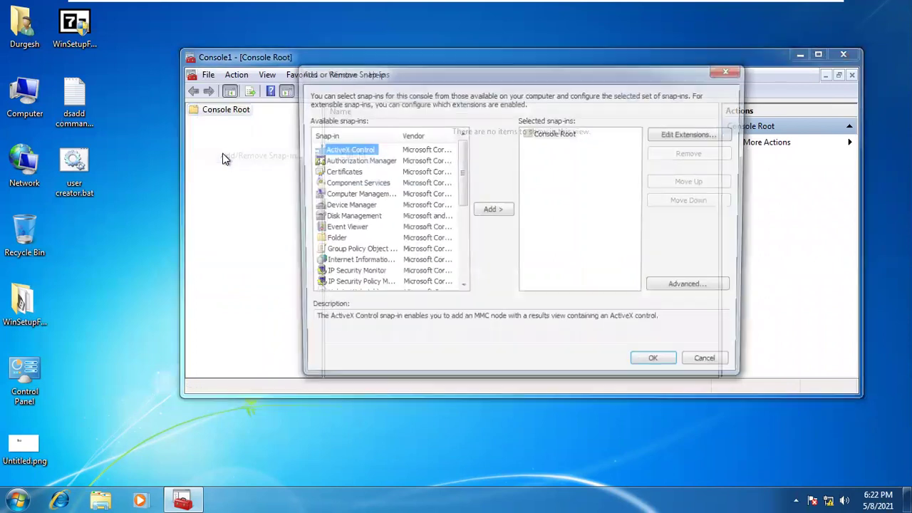
{"action": "left_click", "coordinate": [352, 252]}
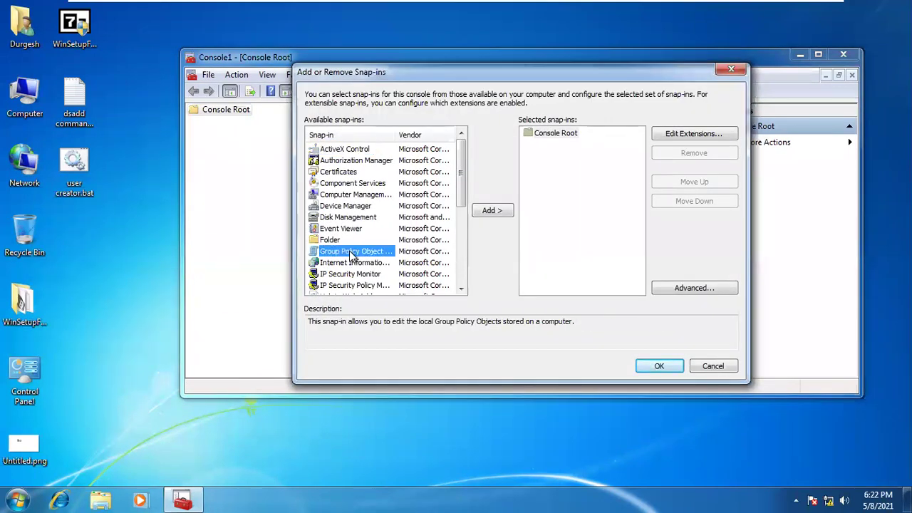
{"action": "left_click", "coordinate": [501, 209]}
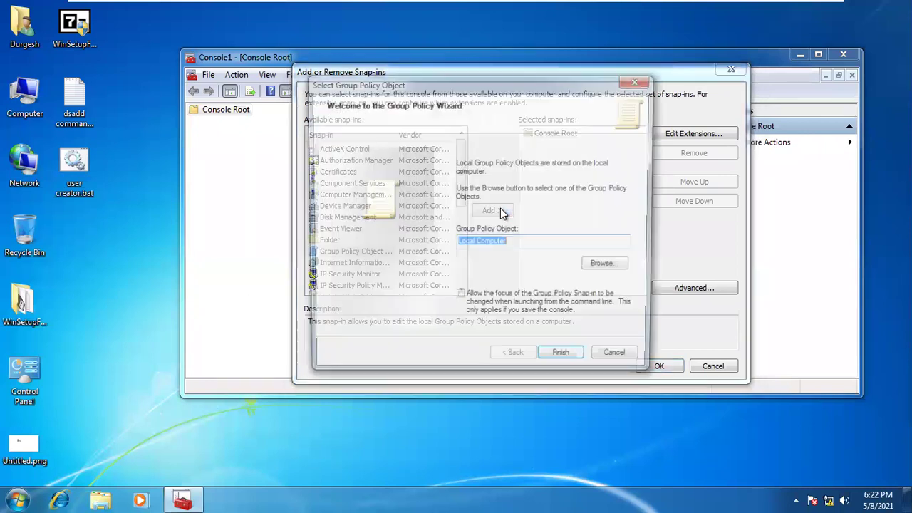
{"action": "left_click", "coordinate": [523, 246]}
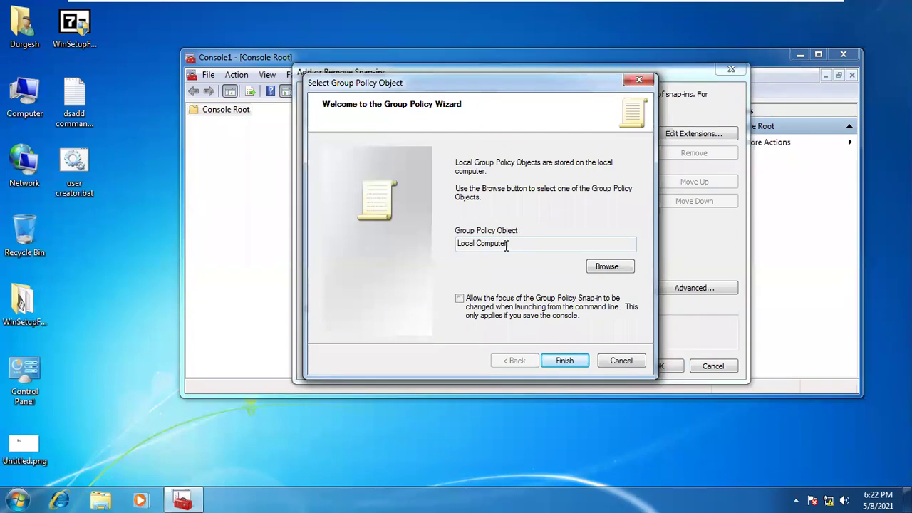
{"action": "left_click", "coordinate": [606, 267]}
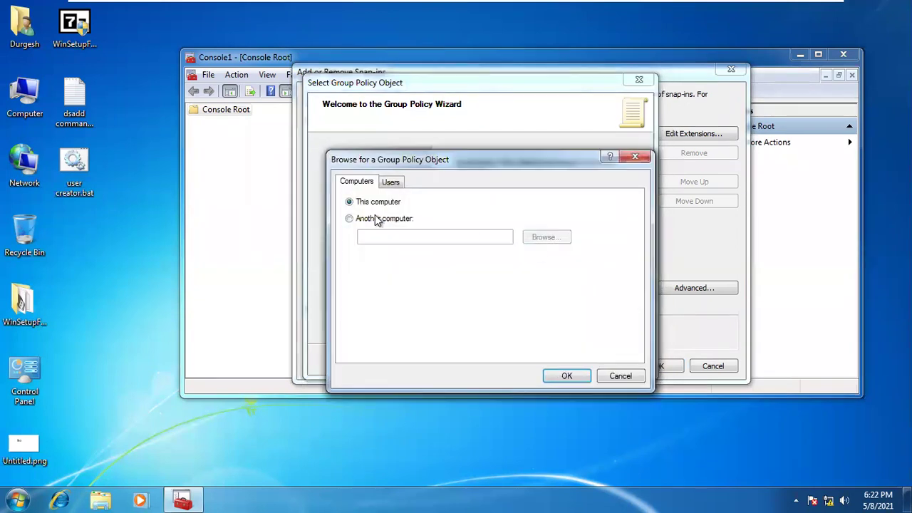
{"action": "left_click", "coordinate": [389, 183]}
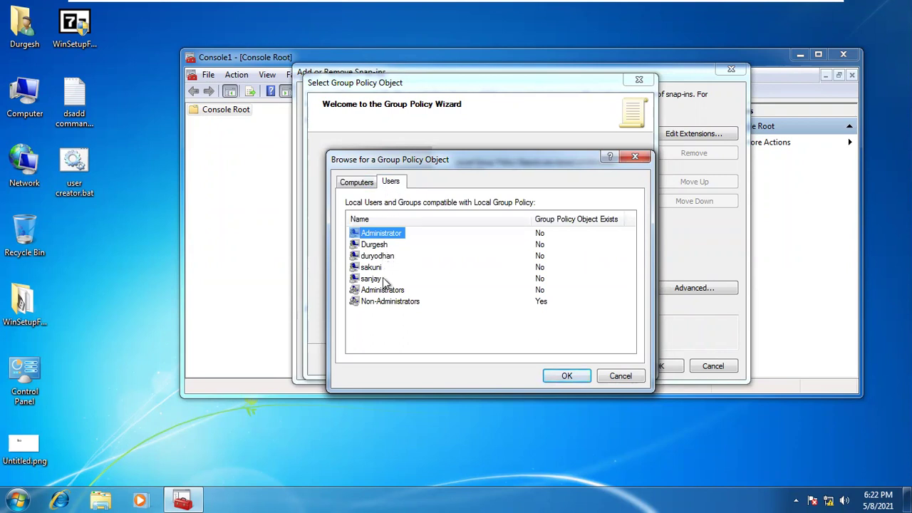
{"action": "left_click", "coordinate": [385, 302]}
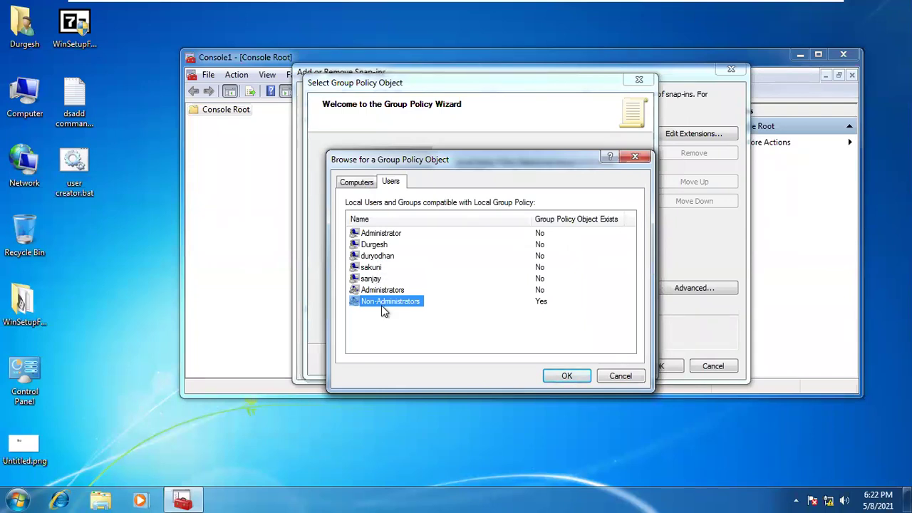
{"action": "left_click", "coordinate": [563, 377]}
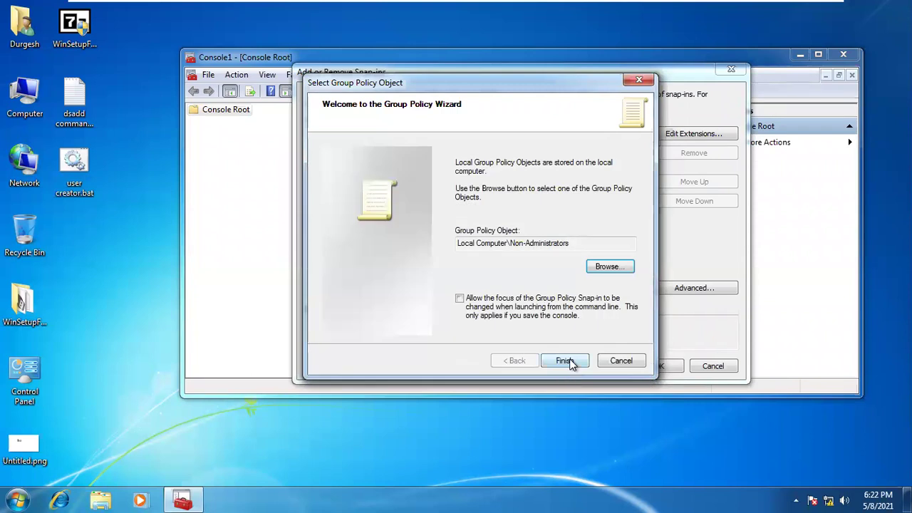
{"action": "left_click", "coordinate": [563, 360]}
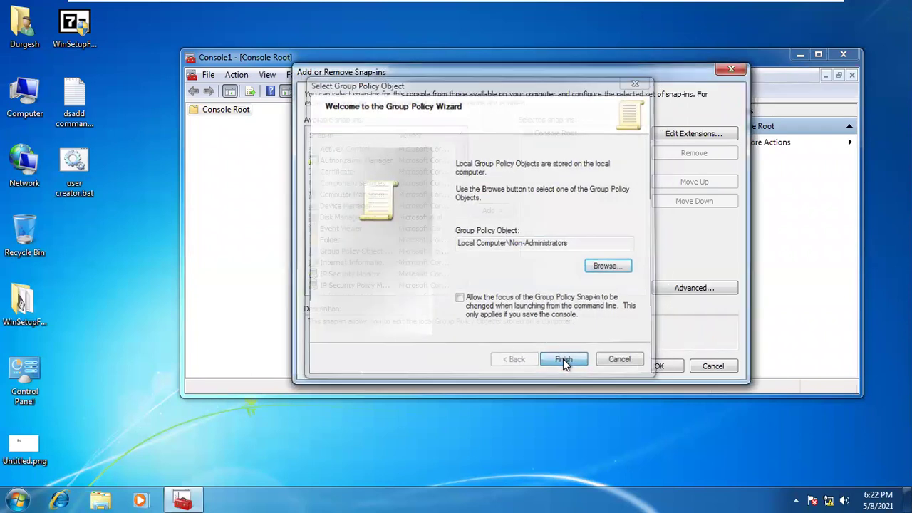
{"action": "left_click", "coordinate": [645, 366]}
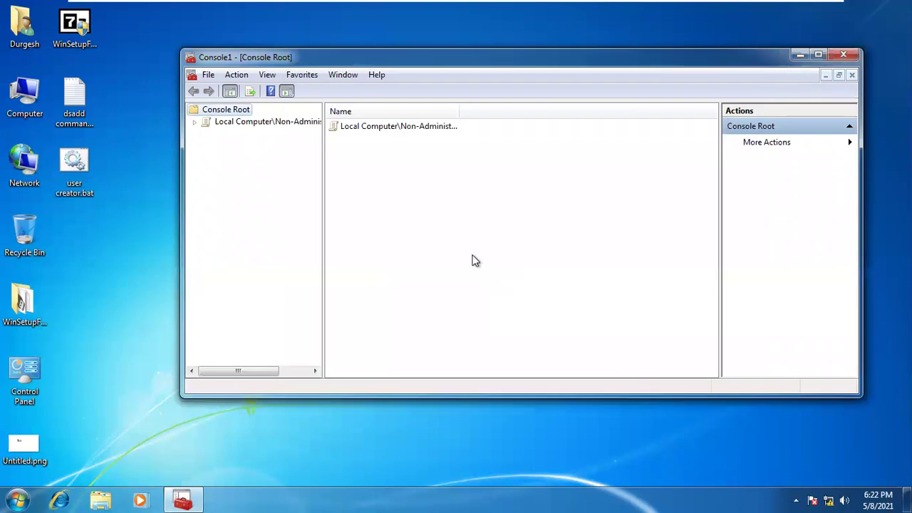
Maximize the console and expand the Non-Administrators policy down to Administrative Templates' All Settings
{"action": "left_click", "coordinate": [268, 124]}
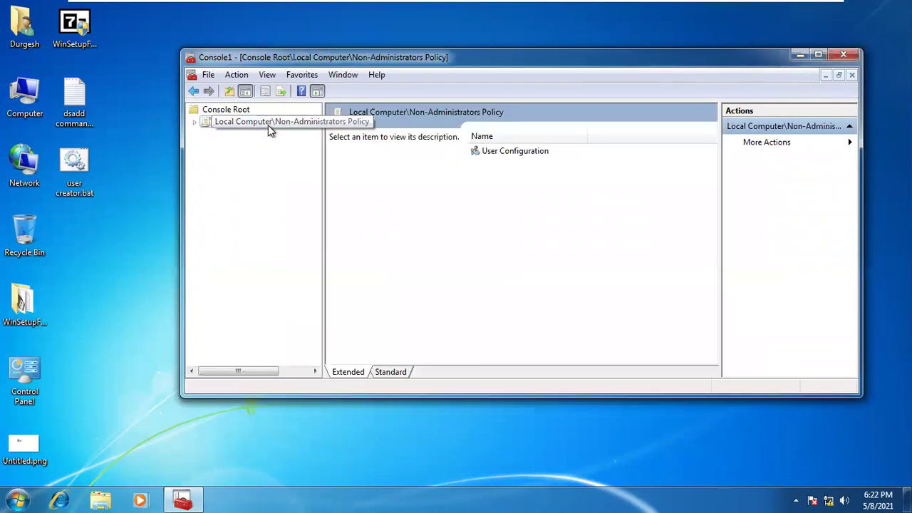
{"action": "double_click", "coordinate": [268, 124]}
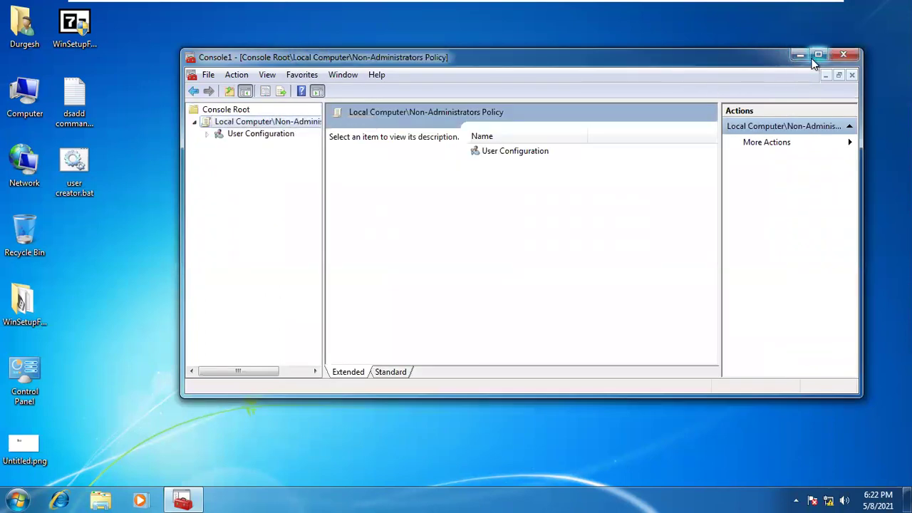
{"action": "left_click", "coordinate": [813, 57]}
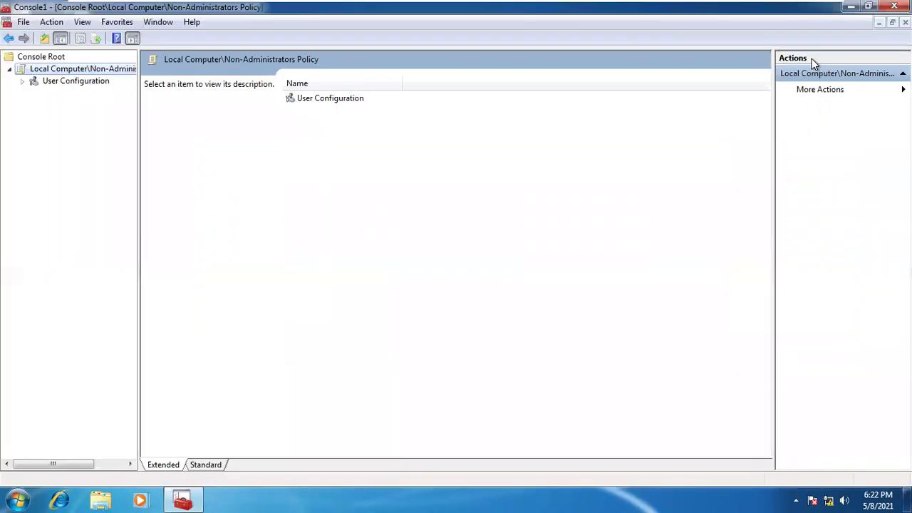
{"action": "left_click", "coordinate": [22, 81]}
{"action": "left_click", "coordinate": [35, 118]}
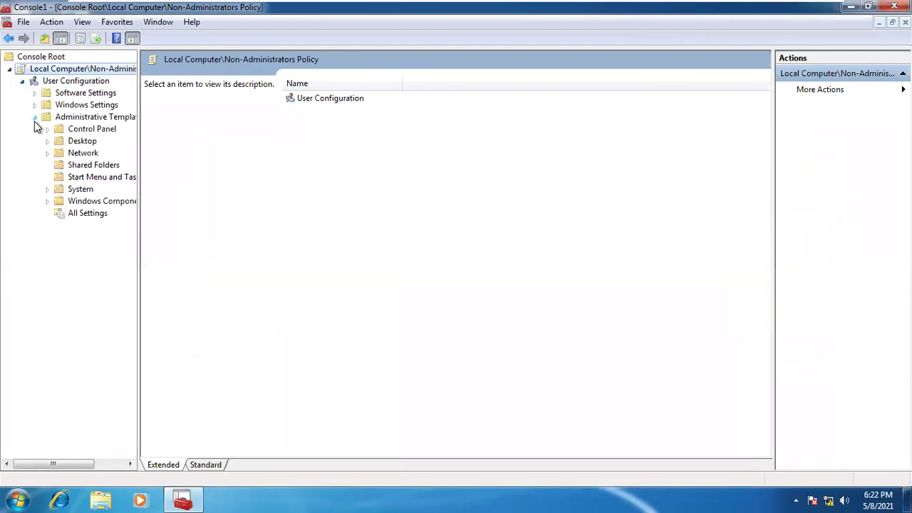
{"action": "left_click", "coordinate": [83, 216]}
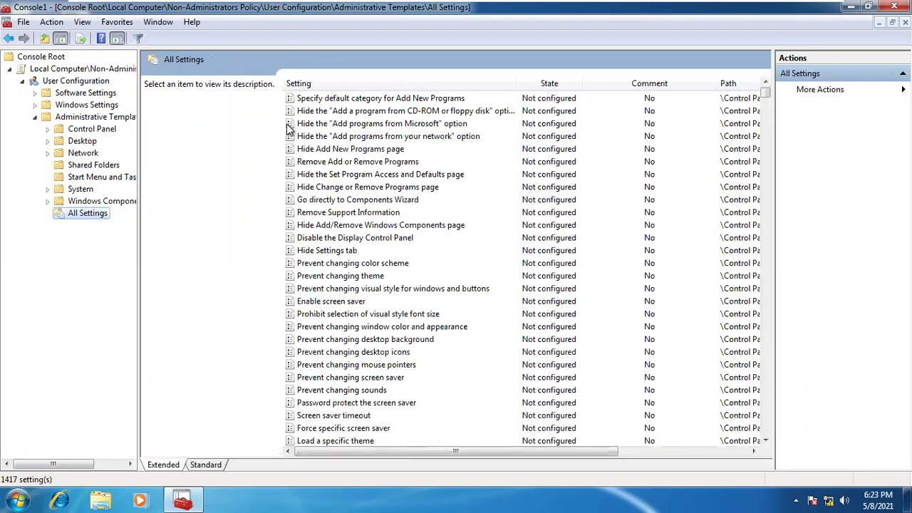
Re-open User Configuration > Administrative Templates > All Settings, listing 1417 policies, and read the visual style policy's description
{"action": "left_click", "coordinate": [35, 116]}
{"action": "left_click", "coordinate": [78, 70]}
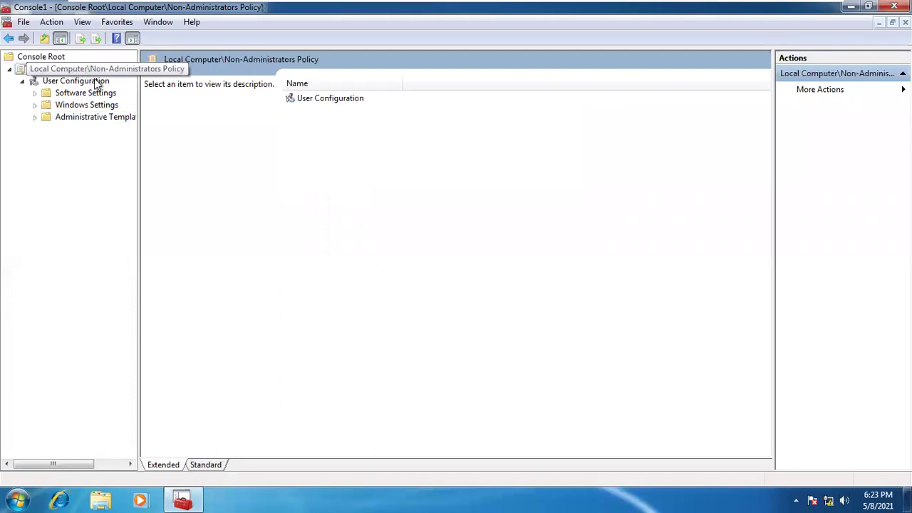
{"action": "left_click", "coordinate": [63, 81]}
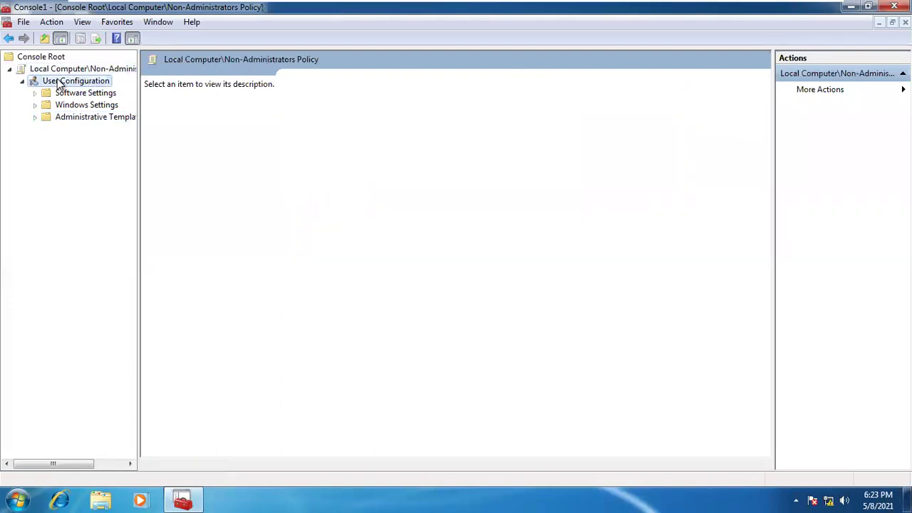
{"action": "left_click", "coordinate": [84, 121]}
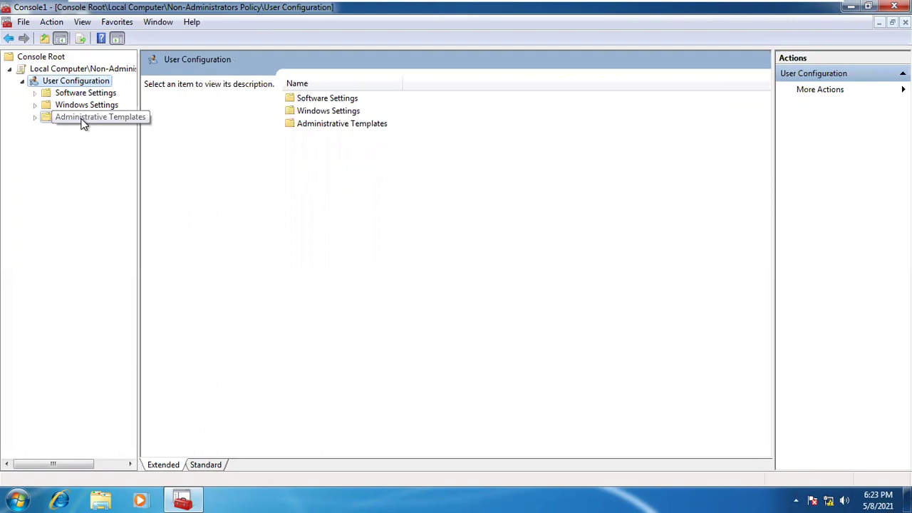
{"action": "left_click", "coordinate": [33, 118]}
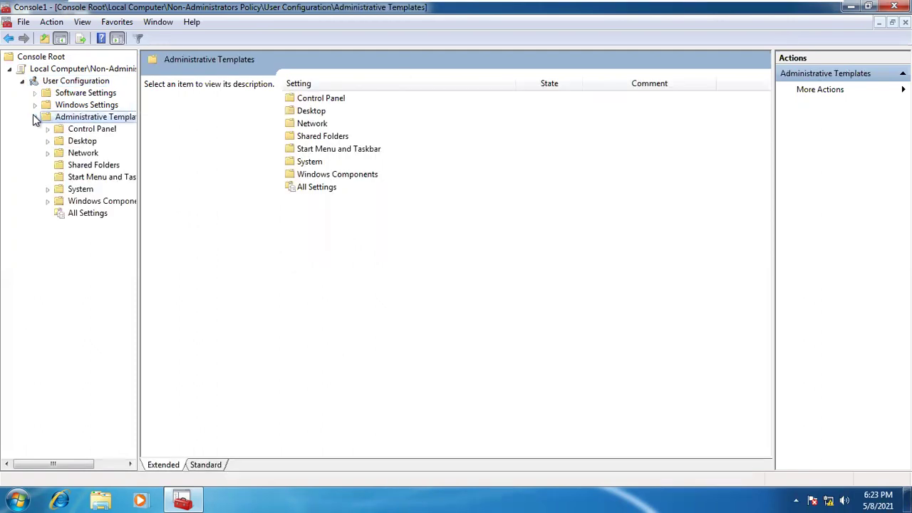
{"action": "left_click", "coordinate": [96, 213]}
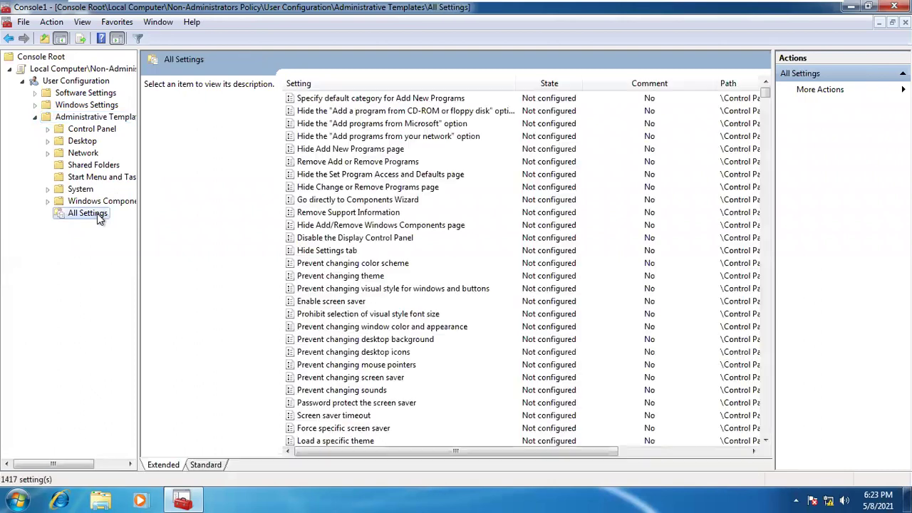
{"action": "left_click", "coordinate": [378, 286]}
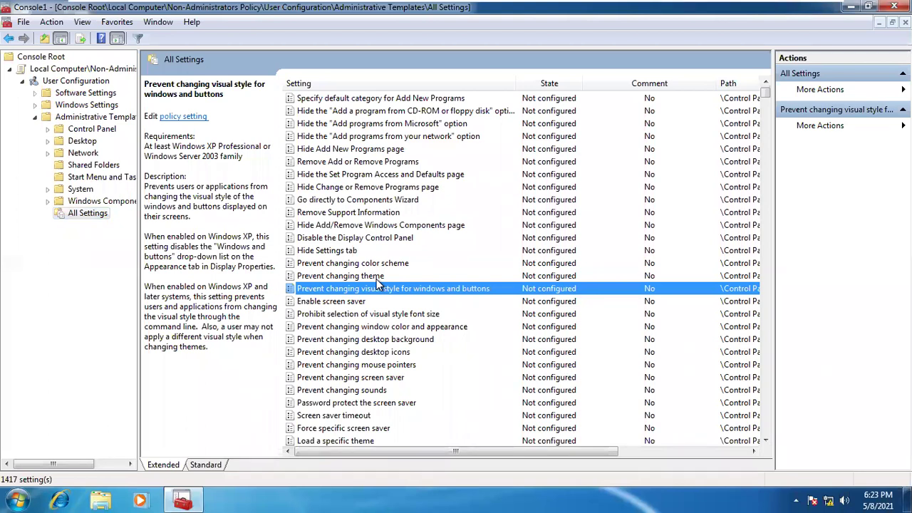
Narrow the Setting and Comment columns so each policy's full path is readable
{"action": "key", "text": "c"}
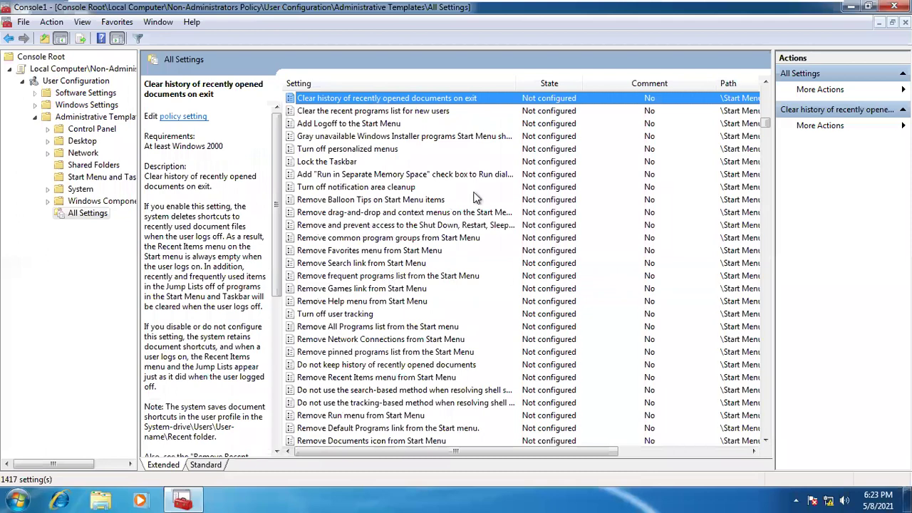
{"action": "left_click", "coordinate": [362, 176]}
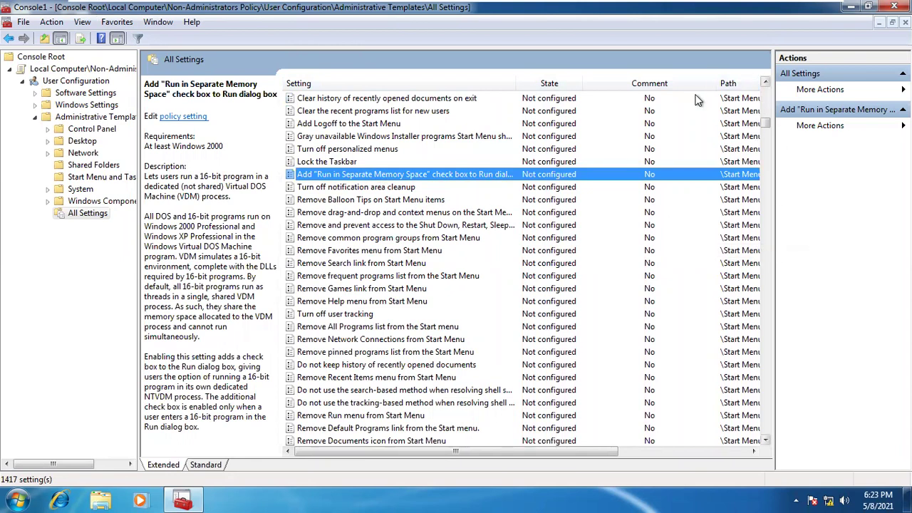
{"action": "left_click_drag", "start_coordinate": [513, 84], "coordinate": [482, 86]}
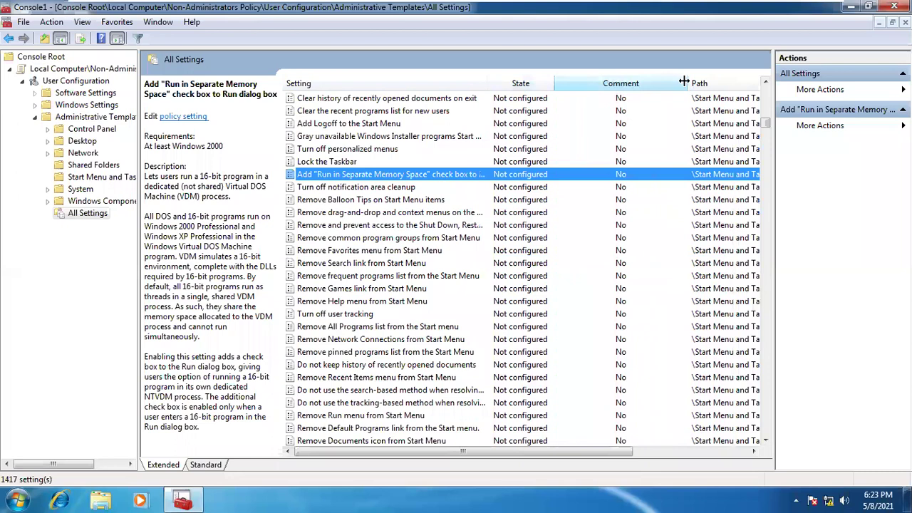
{"action": "left_click_drag", "start_coordinate": [682, 80], "coordinate": [627, 81]}
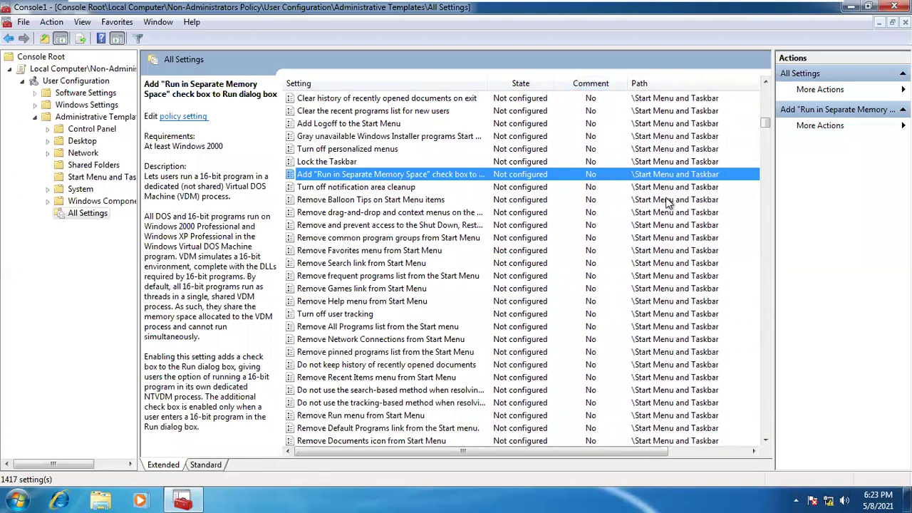
Step down the list past registry editing to Prevent access to the command prompt
{"action": "key", "text": "Down"}
{"action": "key", "text": "Down"}
{"action": "key", "text": "Down"}
{"action": "key", "text": "Down"}
{"action": "key", "text": "Down"}
{"action": "key", "text": "Down"}
{"action": "key", "text": "Down"}
{"action": "key", "text": "Down"}
{"action": "key", "text": "Down"}
{"action": "key", "text": "Down"}
{"action": "key", "text": "Down"}
{"action": "key", "text": "Down"}
{"action": "key", "text": "Down"}
{"action": "key", "text": "Down"}
{"action": "key", "text": "Down"}
{"action": "key", "text": "Down"}
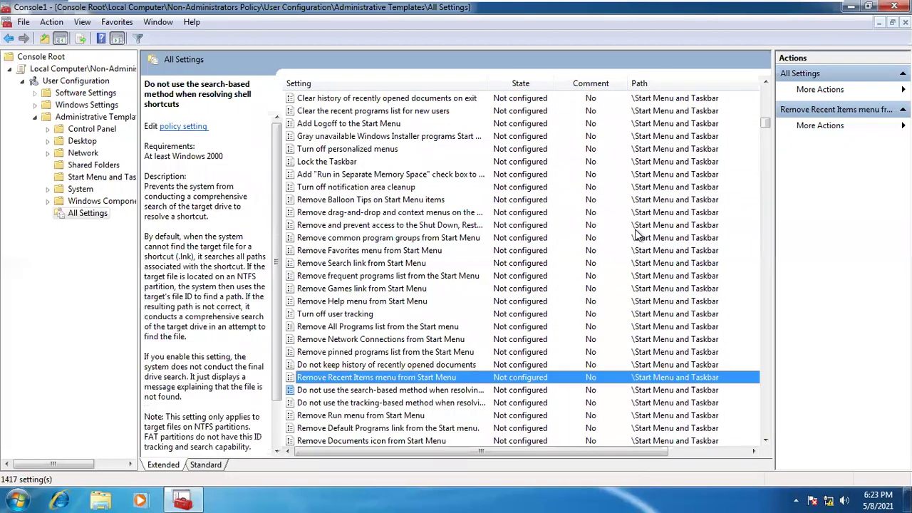
{"action": "key", "text": "Down"}
{"action": "key", "text": "Down"}
{"action": "key", "text": "Down"}
{"action": "key", "text": "Down"}
{"action": "key", "text": "Down"}
{"action": "key", "text": "Down"}
{"action": "key", "text": "Down"}
{"action": "key", "text": "Down"}
{"action": "key", "text": "Down"}
{"action": "key", "text": "Down"}
{"action": "key", "text": "Down"}
{"action": "key", "text": "Down"}
{"action": "key", "text": "Down"}
{"action": "key", "text": "Down"}
{"action": "key", "text": "Down"}
{"action": "key", "text": "Down"}
{"action": "key", "text": "Down"}
{"action": "key", "text": "Down"}
{"action": "key", "text": "Down"}
{"action": "key", "text": "Down"}
{"action": "key", "text": "Down"}
{"action": "key", "text": "Down"}
{"action": "key", "text": "Down"}
{"action": "key", "text": "Down"}
{"action": "key", "text": "Down"}
{"action": "key", "text": "Down"}
{"action": "key", "text": "Down"}
{"action": "key", "text": "Down"}
{"action": "key", "text": "Down"}
{"action": "key", "text": "Down"}
{"action": "key", "text": "Down"}
{"action": "key", "text": "Down"}
{"action": "key", "text": "Down"}
{"action": "key", "text": "Down"}
{"action": "key", "text": "Down"}
{"action": "key", "text": "Down"}
{"action": "key", "text": "Down"}
{"action": "key", "text": "Down"}
{"action": "key", "text": "Down"}
{"action": "key", "text": "Down"}
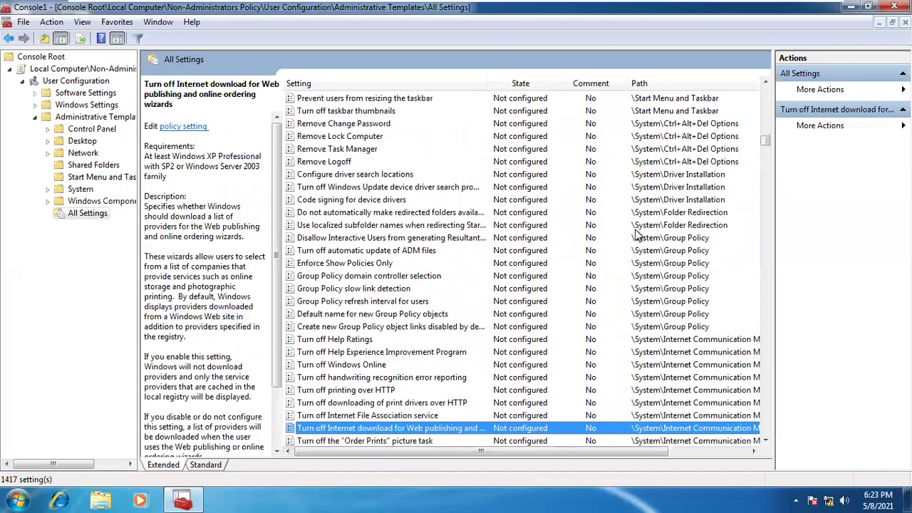
{"action": "key", "text": "Down"}
{"action": "key", "text": "Down"}
{"action": "key", "text": "Down"}
{"action": "key", "text": "Down"}
{"action": "key", "text": "Down"}
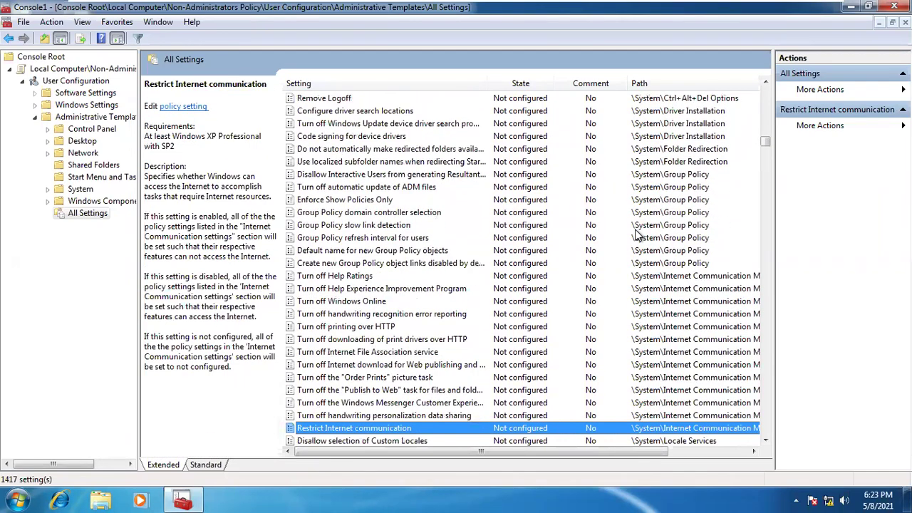
{"action": "key", "text": "Down"}
{"action": "key", "text": "Down"}
{"action": "key", "text": "Down"}
{"action": "key", "text": "Down"}
{"action": "key", "text": "Down"}
{"action": "key", "text": "Down"}
{"action": "key", "text": "Down"}
{"action": "key", "text": "Down"}
{"action": "key", "text": "Down"}
{"action": "key", "text": "Down"}
{"action": "key", "text": "Down"}
{"action": "key", "text": "Down"}
{"action": "key", "text": "Down"}
{"action": "key", "text": "Down"}
{"action": "key", "text": "Down"}
{"action": "key", "text": "Down"}
{"action": "key", "text": "Down"}
{"action": "key", "text": "Down"}
{"action": "key", "text": "Down"}
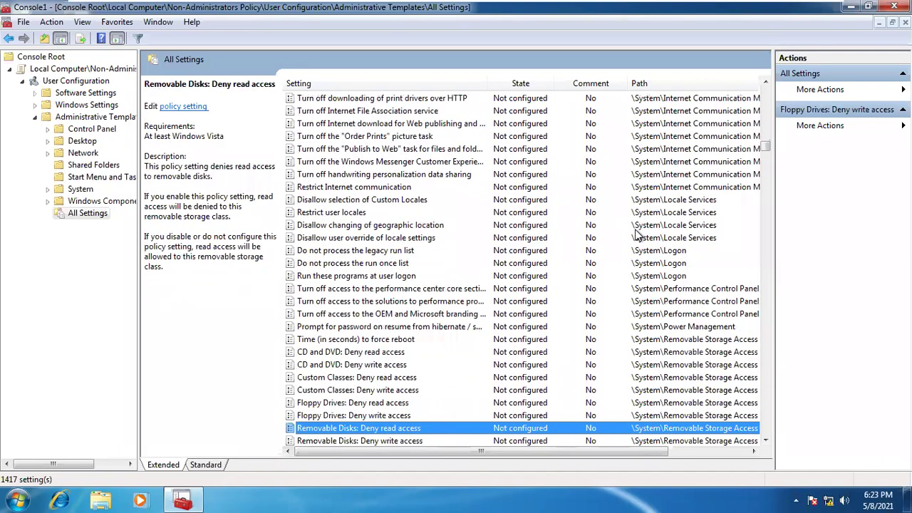
{"action": "key", "text": "Down"}
{"action": "key", "text": "Down"}
{"action": "key", "text": "Down"}
{"action": "key", "text": "Down"}
{"action": "key", "text": "Down"}
{"action": "key", "text": "Down"}
{"action": "key", "text": "Down"}
{"action": "key", "text": "Down"}
{"action": "key", "text": "Down"}
{"action": "key", "text": "Down"}
{"action": "key", "text": "Down"}
{"action": "key", "text": "Down"}
{"action": "key", "text": "Down"}
{"action": "key", "text": "Down"}
{"action": "key", "text": "Down"}
{"action": "key", "text": "Down"}
{"action": "key", "text": "Down"}
{"action": "key", "text": "Down"}
{"action": "key", "text": "Down"}
{"action": "key", "text": "Down"}
{"action": "key", "text": "Down"}
{"action": "key", "text": "Down"}
{"action": "key", "text": "Down"}
{"action": "key", "text": "Down"}
{"action": "key", "text": "Down"}
{"action": "key", "text": "Down"}
{"action": "key", "text": "Down"}
{"action": "key", "text": "Down"}
{"action": "key", "text": "Down"}
{"action": "key", "text": "Down"}
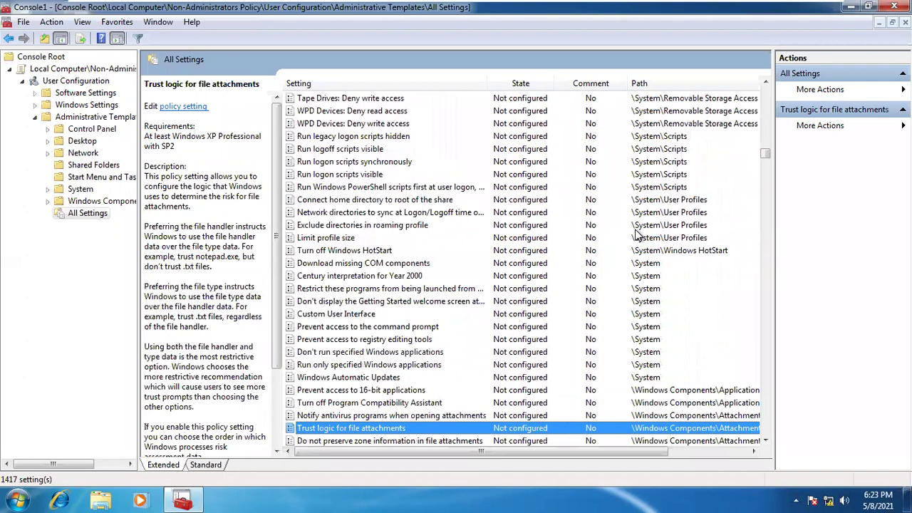
{"action": "key", "text": "Up"}
{"action": "key", "text": "Up"}
{"action": "key", "text": "Up"}
{"action": "key", "text": "Up"}
{"action": "key", "text": "Up"}
{"action": "key", "text": "Up"}
{"action": "key", "text": "Up"}
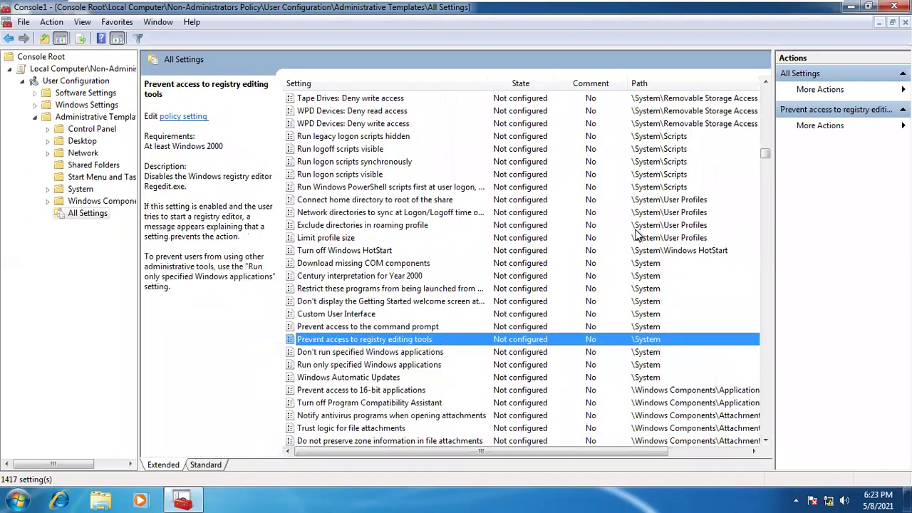
{"action": "key", "text": "Up"}
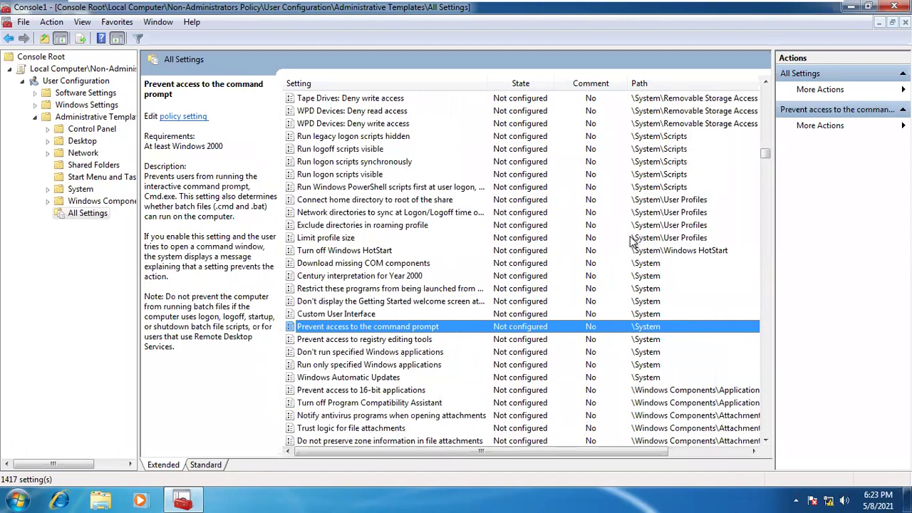
Enable Prevent access to the command prompt with script processing also disabled (Yes), and apply
{"action": "double_click", "coordinate": [410, 327]}
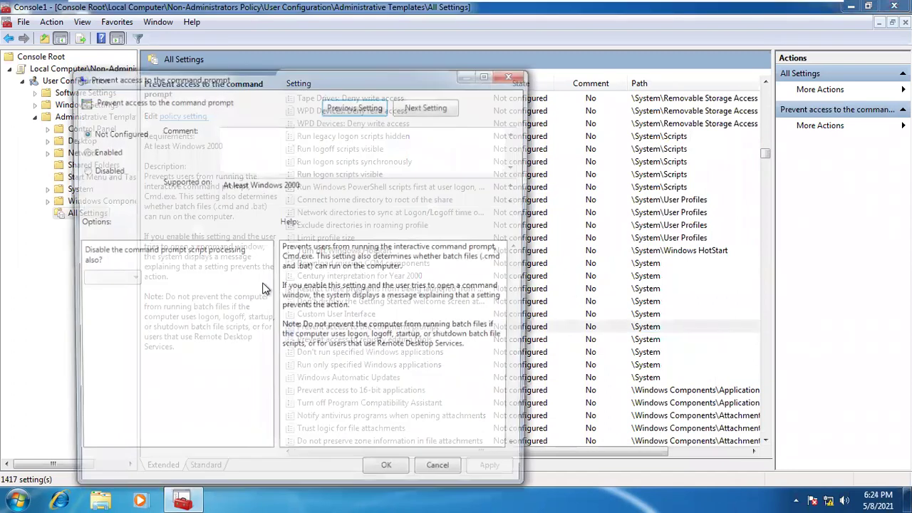
{"action": "left_click", "coordinate": [86, 153]}
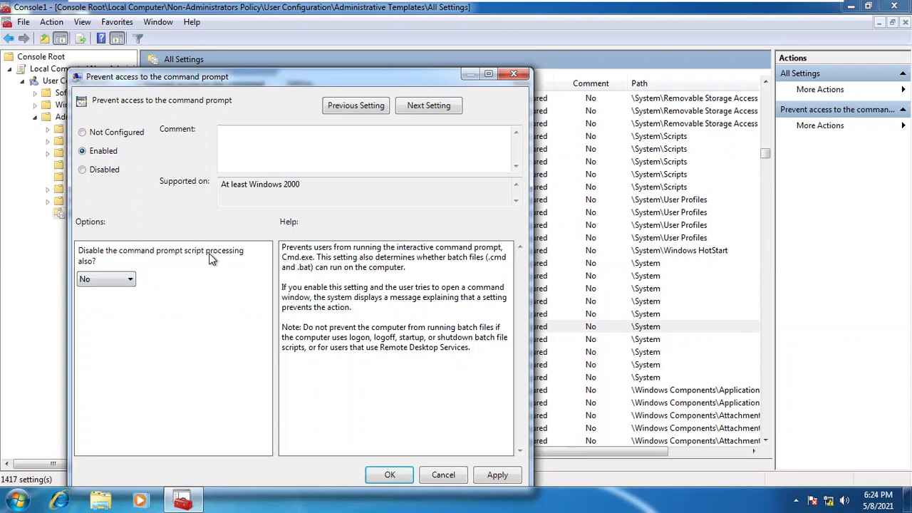
{"action": "left_click", "coordinate": [125, 278]}
{"action": "left_click", "coordinate": [112, 293]}
{"action": "left_click_drag", "start_coordinate": [293, 81], "coordinate": [311, 43]}
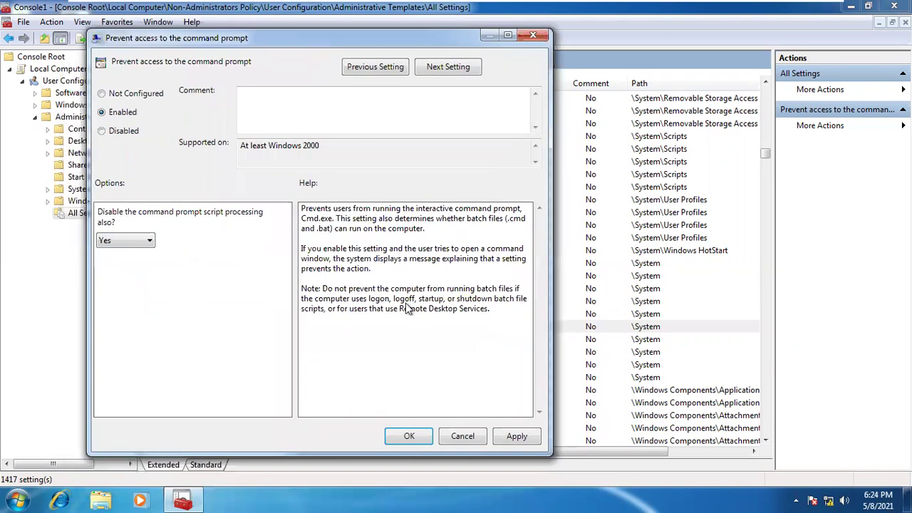
{"action": "left_click", "coordinate": [515, 435]}
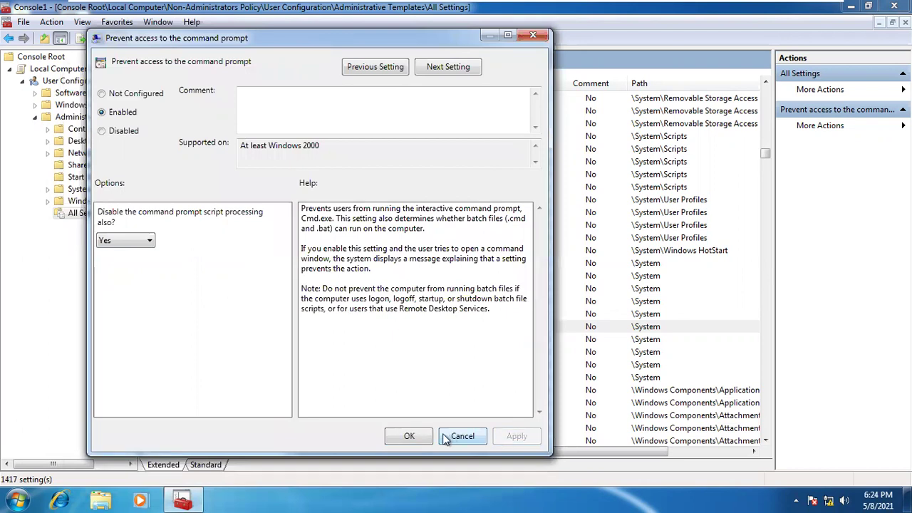
{"action": "left_click", "coordinate": [417, 435]}
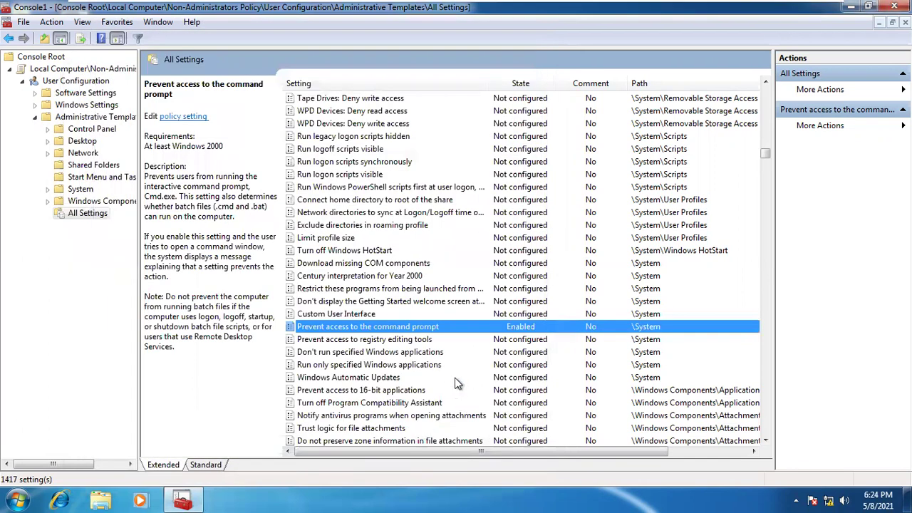
Enable Prevent access to registry editing tools, leaving silent regedit blocking at Yes, and apply
{"action": "left_click", "coordinate": [395, 340]}
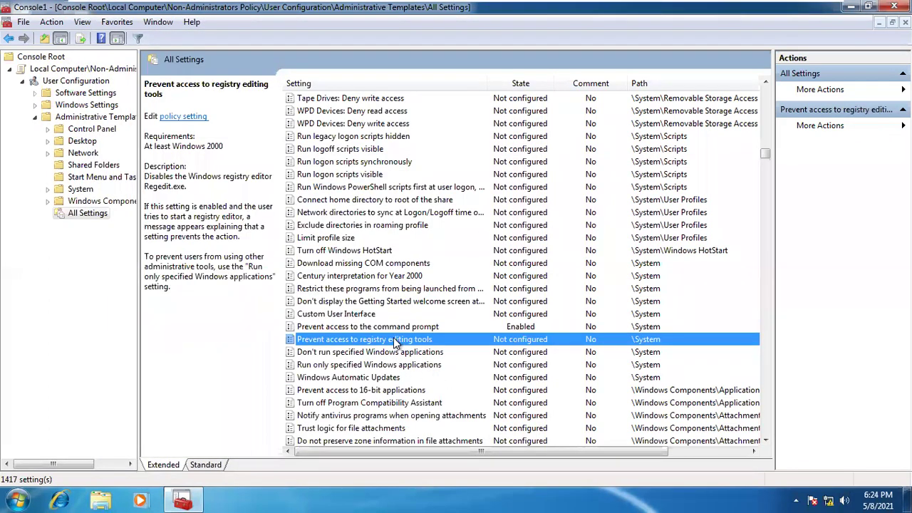
{"action": "double_click", "coordinate": [398, 340]}
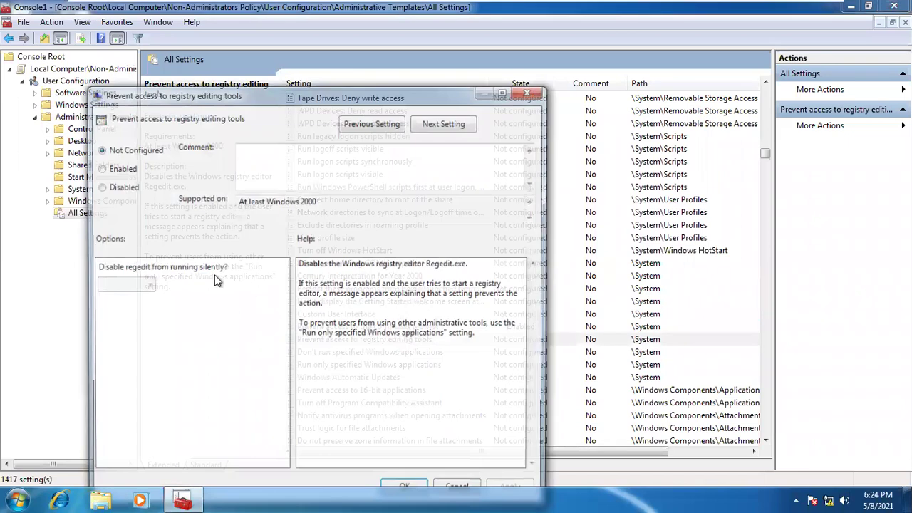
{"action": "left_click", "coordinate": [127, 171]}
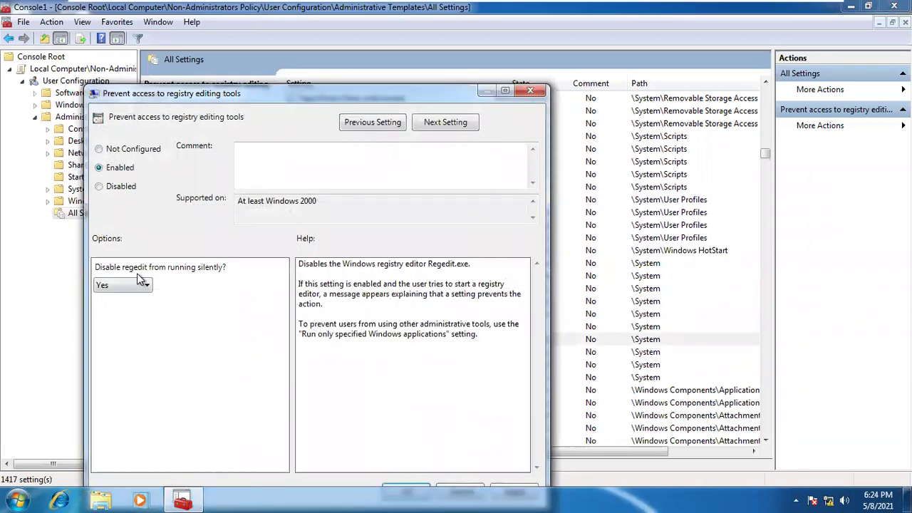
{"action": "left_click_drag", "start_coordinate": [360, 94], "coordinate": [361, 0]}
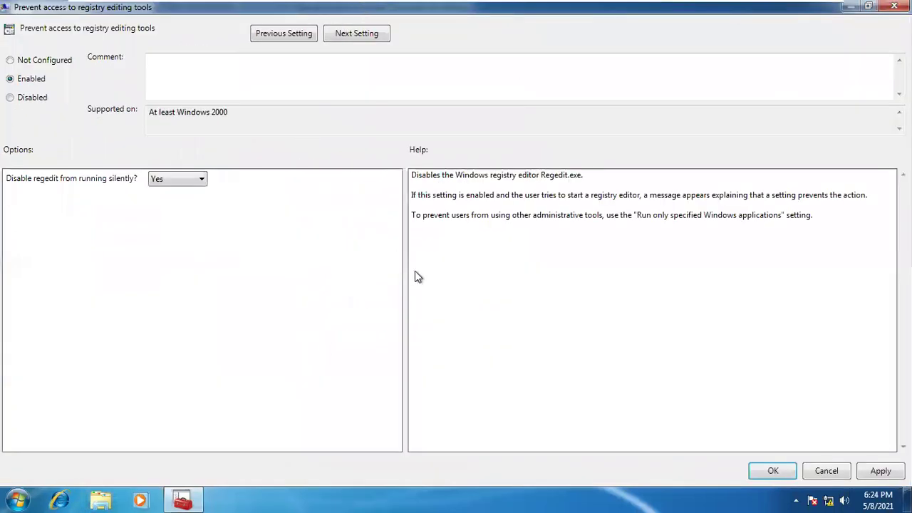
{"action": "left_click", "coordinate": [877, 473]}
{"action": "left_click", "coordinate": [784, 473]}
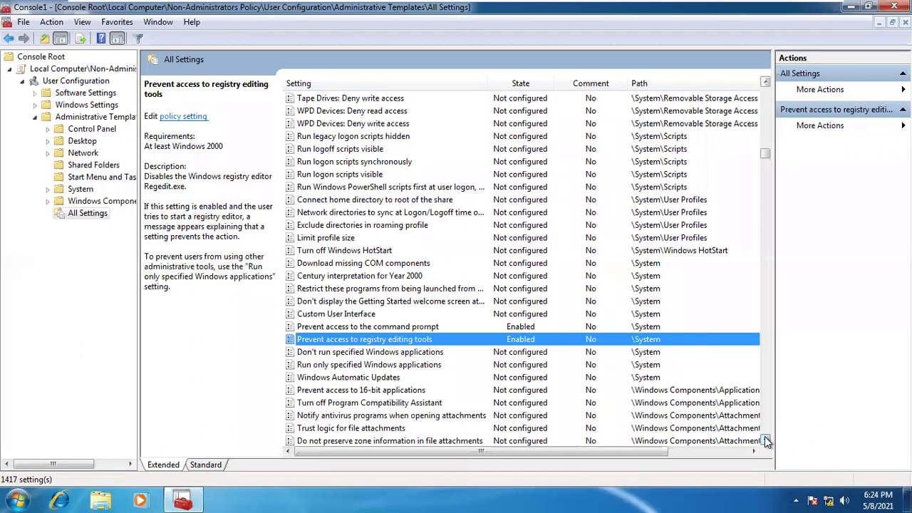
Browse from the desktop gadget policies down to select Turn off "Delete Browsing History" functionality
{"action": "left_click", "coordinate": [767, 441]}
{"action": "left_click", "coordinate": [767, 442]}
{"action": "left_click", "coordinate": [767, 441]}
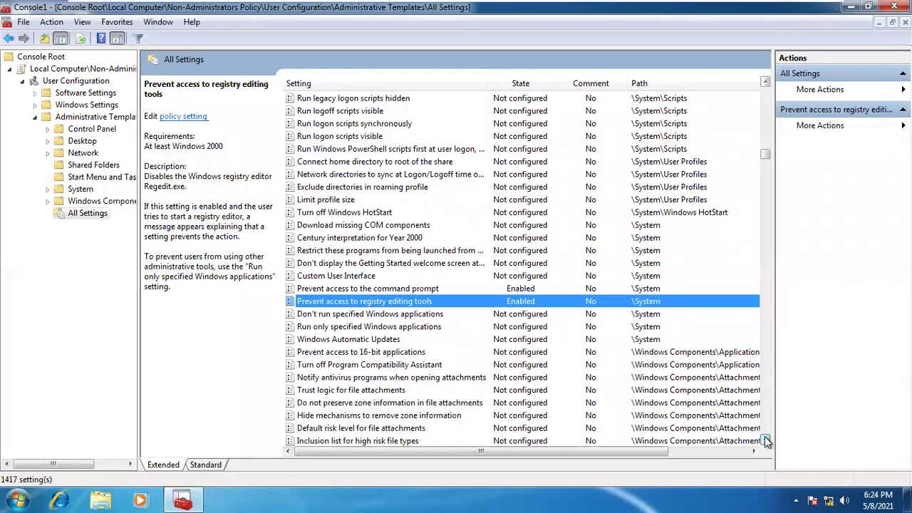
{"action": "left_click_drag", "start_coordinate": [767, 441], "coordinate": [767, 441]}
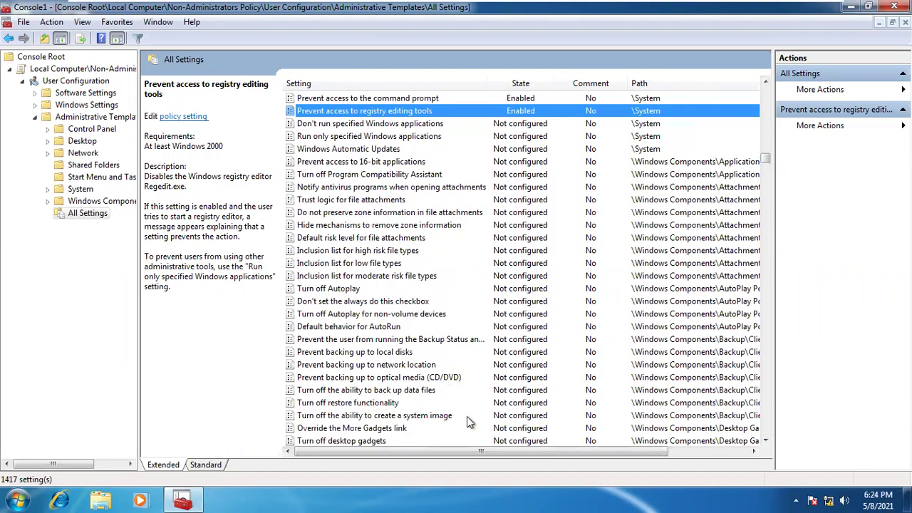
{"action": "left_click", "coordinate": [452, 379]}
{"action": "key", "text": "Down"}
{"action": "key", "text": "Down"}
{"action": "key", "text": "Down"}
{"action": "key", "text": "Down"}
{"action": "key", "text": "Down"}
{"action": "key", "text": "Down"}
{"action": "key", "text": "Down"}
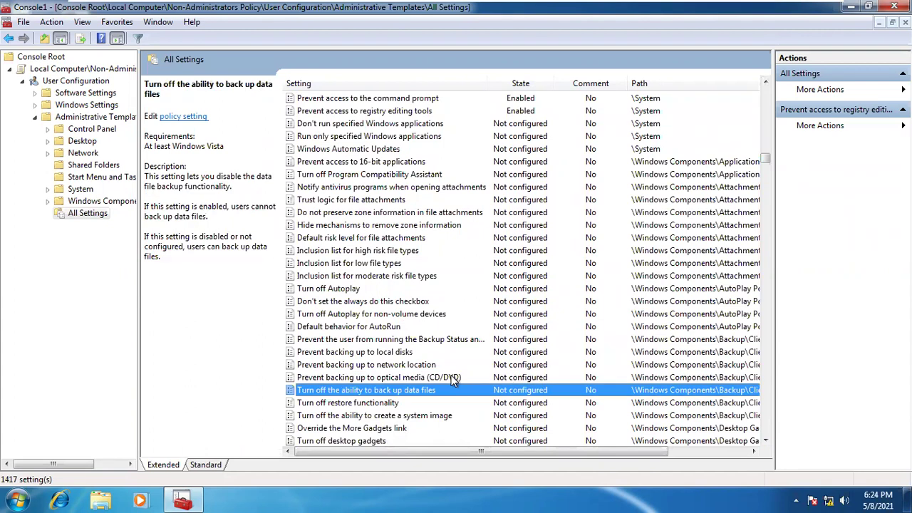
{"action": "key", "text": "Down"}
{"action": "key", "text": "Down"}
{"action": "key", "text": "Down"}
{"action": "key", "text": "Down"}
{"action": "key", "text": "Down"}
{"action": "key", "text": "Down"}
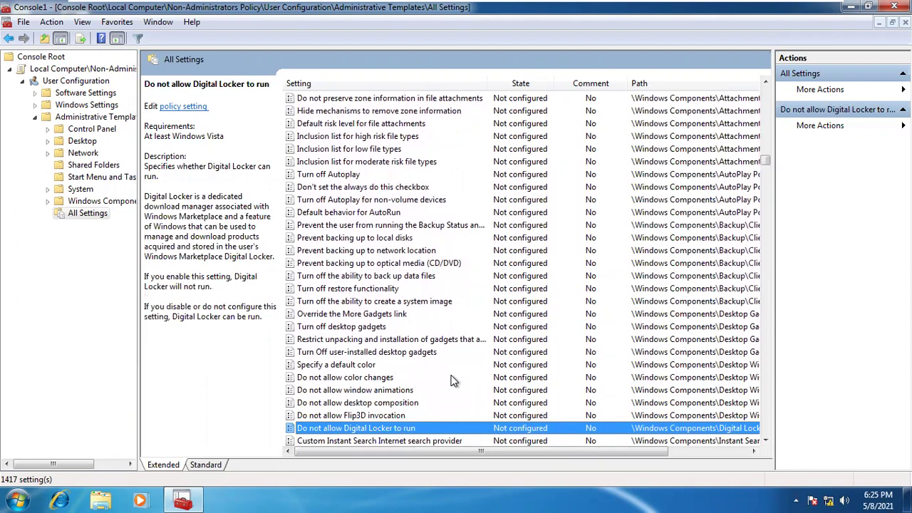
{"action": "key", "text": "Down"}
{"action": "key", "text": "Down"}
{"action": "key", "text": "Down"}
{"action": "key", "text": "Down"}
{"action": "key", "text": "Down"}
{"action": "key", "text": "Down"}
{"action": "key", "text": "Down"}
{"action": "key", "text": "Down"}
{"action": "key", "text": "Down"}
{"action": "key", "text": "Down"}
{"action": "key", "text": "Down"}
{"action": "key", "text": "Down"}
{"action": "key", "text": "Down"}
{"action": "key", "text": "Down"}
{"action": "key", "text": "Down"}
{"action": "key", "text": "Down"}
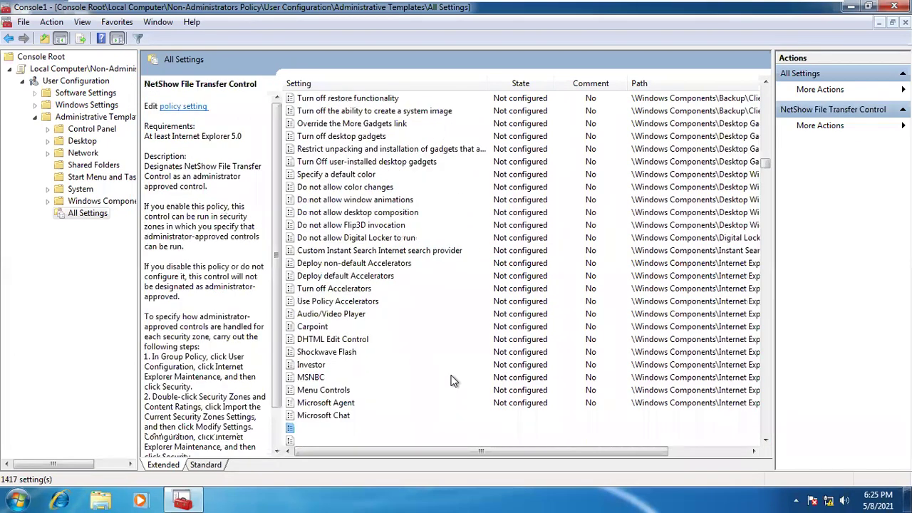
{"action": "key", "text": "Down"}
{"action": "key", "text": "Down"}
{"action": "key", "text": "Down"}
{"action": "key", "text": "Down"}
{"action": "key", "text": "Down"}
{"action": "key", "text": "Down"}
{"action": "key", "text": "Down"}
{"action": "key", "text": "Down"}
{"action": "key", "text": "Down"}
{"action": "key", "text": "Down"}
{"action": "key", "text": "Down"}
{"action": "key", "text": "Down"}
{"action": "key", "text": "Down"}
{"action": "key", "text": "Down"}
{"action": "key", "text": "Down"}
{"action": "key", "text": "Down"}
{"action": "key", "text": "Down"}
{"action": "key", "text": "Down"}
{"action": "key", "text": "Down"}
{"action": "key", "text": "Down"}
{"action": "key", "text": "Down"}
{"action": "key", "text": "Down"}
{"action": "key", "text": "Down"}
{"action": "key", "text": "Down"}
{"action": "key", "text": "Down"}
{"action": "key", "text": "Down"}
{"action": "key", "text": "Down"}
{"action": "key", "text": "Down"}
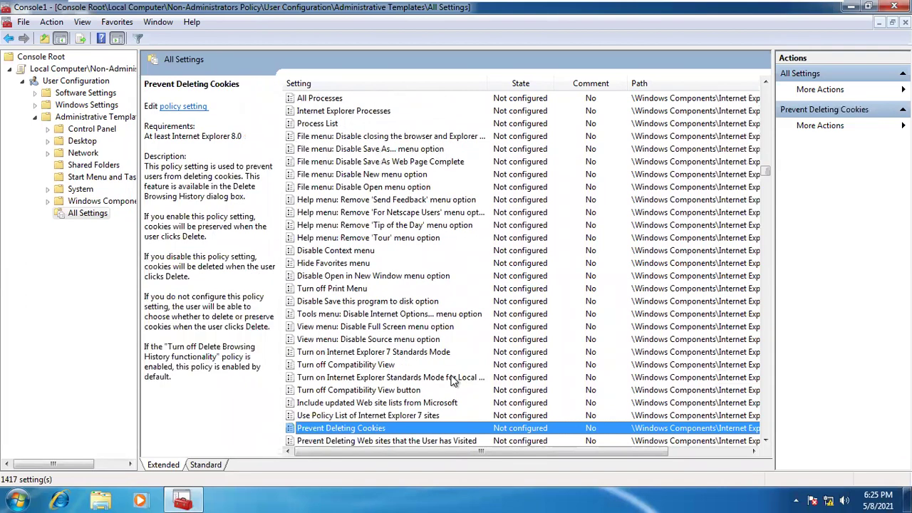
{"action": "key", "text": "Down"}
{"action": "key", "text": "Down"}
{"action": "key", "text": "Down"}
{"action": "key", "text": "Down"}
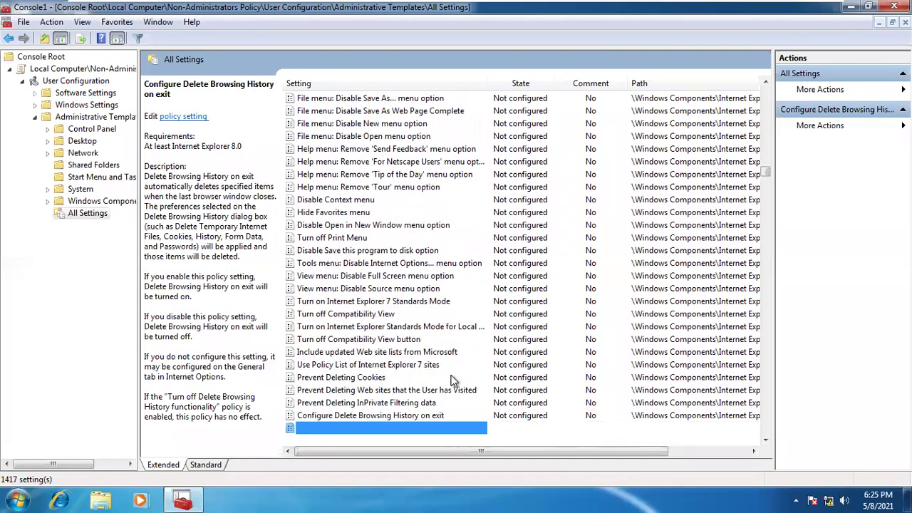
{"action": "key", "text": "Down"}
{"action": "key", "text": "Down"}
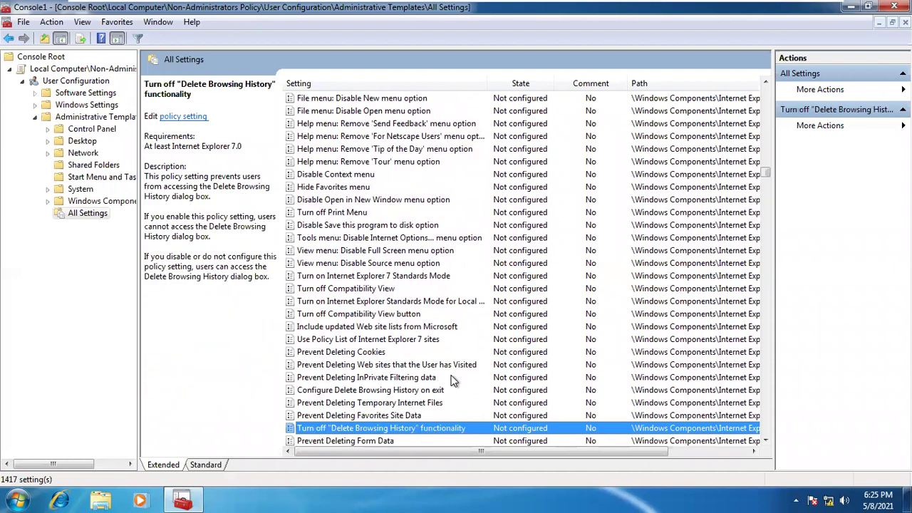
{"action": "key", "text": "Down"}
{"action": "key", "text": "Down"}
{"action": "key", "text": "Down"}
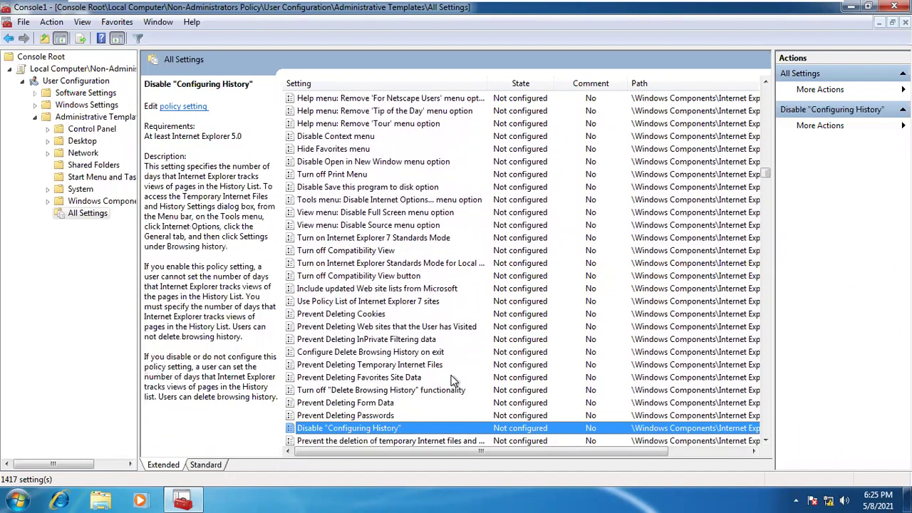
{"action": "left_click", "coordinate": [371, 394]}
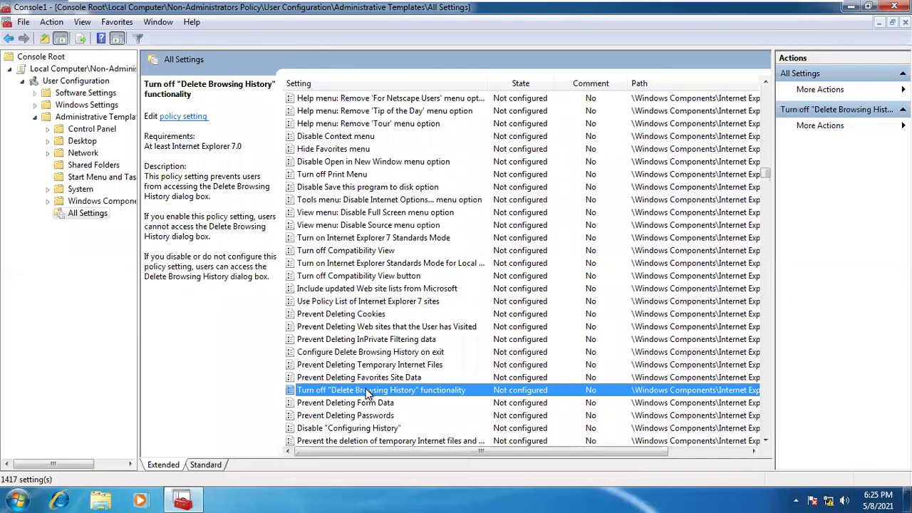
Open Turn off "Delete Browsing History" functionality, close it unchanged, and browse into the security zone policies
{"action": "double_click", "coordinate": [367, 390]}
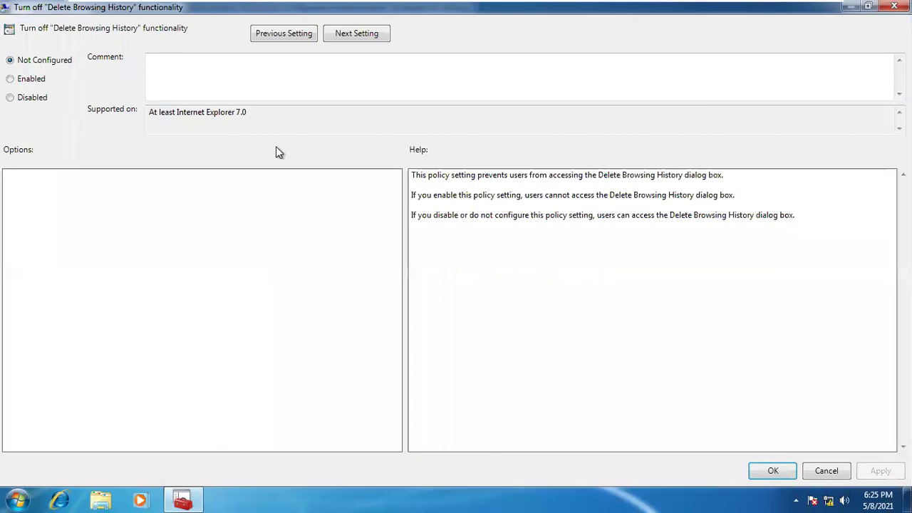
{"action": "left_click", "coordinate": [894, 6]}
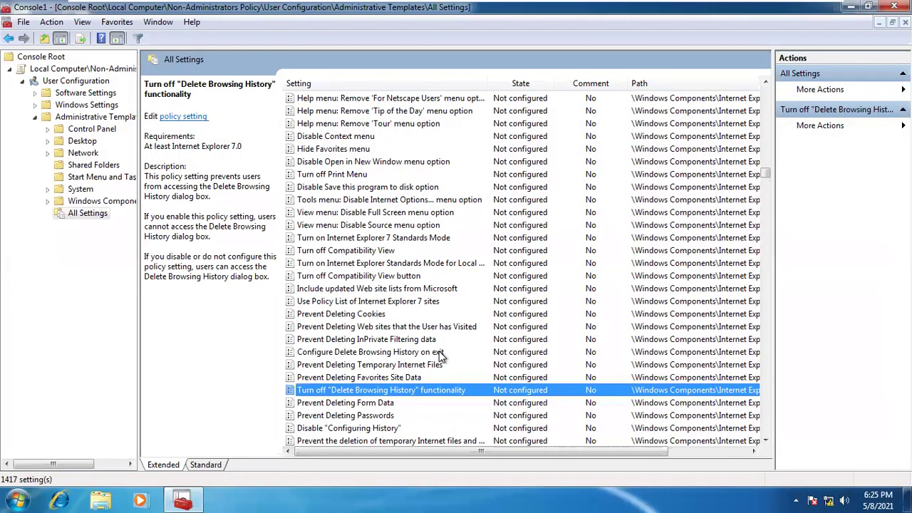
{"action": "key", "text": "Down"}
{"action": "key", "text": "Down"}
{"action": "key", "text": "Down"}
{"action": "key", "text": "Down"}
{"action": "key", "text": "Down"}
{"action": "key", "text": "Down"}
{"action": "key", "text": "Down"}
{"action": "key", "text": "Down"}
{"action": "key", "text": "Down"}
{"action": "key", "text": "Down"}
{"action": "key", "text": "Down"}
{"action": "key", "text": "Down"}
{"action": "key", "text": "Down"}
{"action": "key", "text": "Down"}
{"action": "key", "text": "Down"}
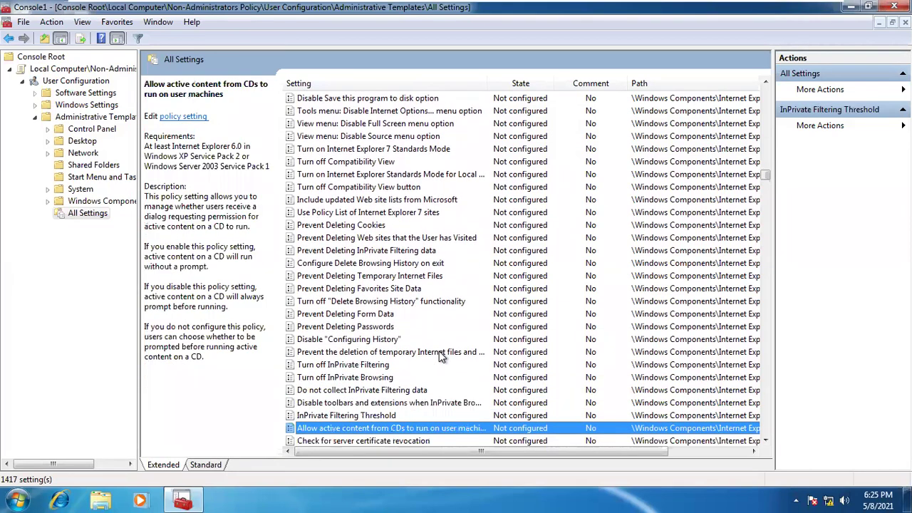
{"action": "key", "text": "Down"}
{"action": "key", "text": "Down"}
{"action": "key", "text": "Down"}
{"action": "key", "text": "Down"}
{"action": "key", "text": "Down"}
{"action": "key", "text": "Down"}
{"action": "key", "text": "Down"}
{"action": "key", "text": "Down"}
{"action": "key", "text": "Down"}
{"action": "key", "text": "Down"}
{"action": "key", "text": "Down"}
{"action": "key", "text": "Down"}
{"action": "key", "text": "Down"}
{"action": "key", "text": "Down"}
{"action": "key", "text": "Down"}
{"action": "key", "text": "Down"}
{"action": "key", "text": "Down"}
{"action": "key", "text": "Down"}
{"action": "key", "text": "Down"}
{"action": "key", "text": "Down"}
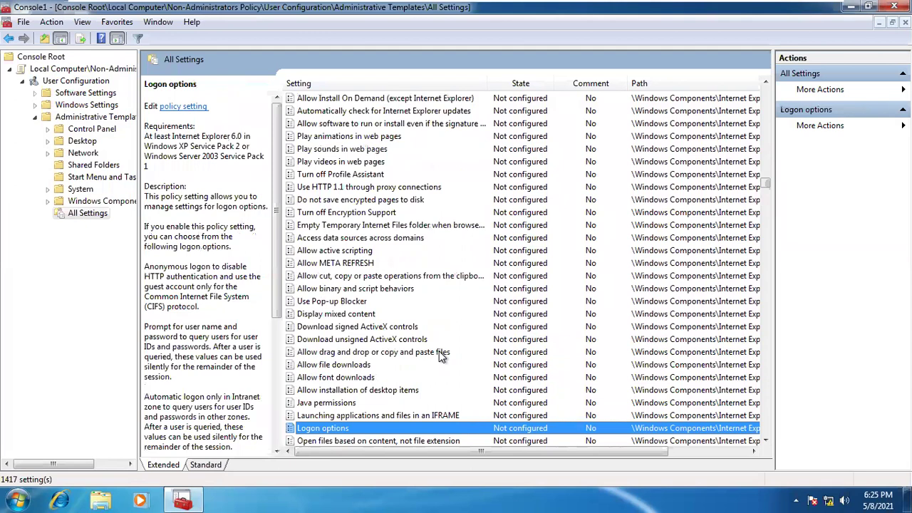
{"action": "key", "text": "Up"}
{"action": "key", "text": "Up"}
{"action": "key", "text": "Up"}
{"action": "key", "text": "Up"}
{"action": "key", "text": "Up"}
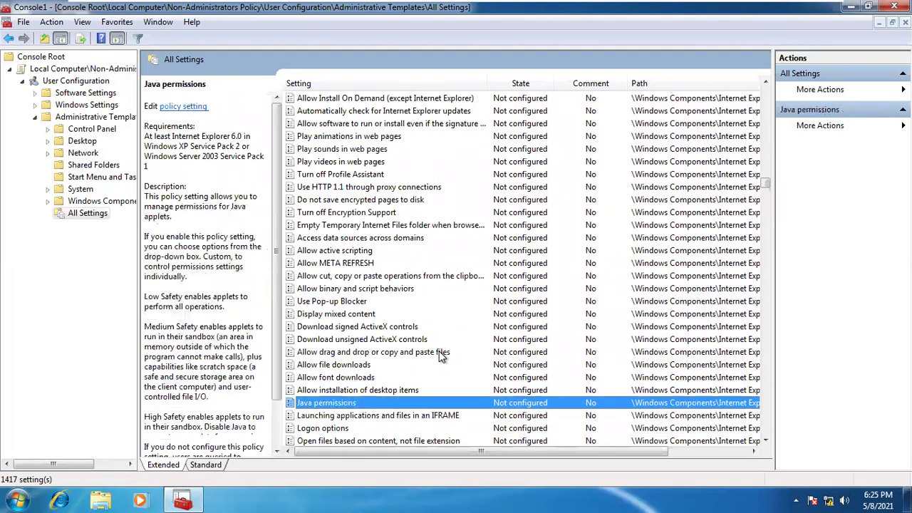
{"action": "key", "text": "Down"}
{"action": "key", "text": "Down"}
{"action": "key", "text": "Down"}
{"action": "key", "text": "Down"}
{"action": "key", "text": "Down"}
{"action": "key", "text": "Down"}
{"action": "key", "text": "Down"}
{"action": "key", "text": "Down"}
{"action": "key", "text": "Down"}
{"action": "key", "text": "Down"}
{"action": "key", "text": "Down"}
{"action": "key", "text": "Down"}
{"action": "key", "text": "Down"}
{"action": "key", "text": "Down"}
{"action": "key", "text": "Down"}
{"action": "key", "text": "Down"}
{"action": "key", "text": "Down"}
{"action": "key", "text": "Down"}
{"action": "key", "text": "Down"}
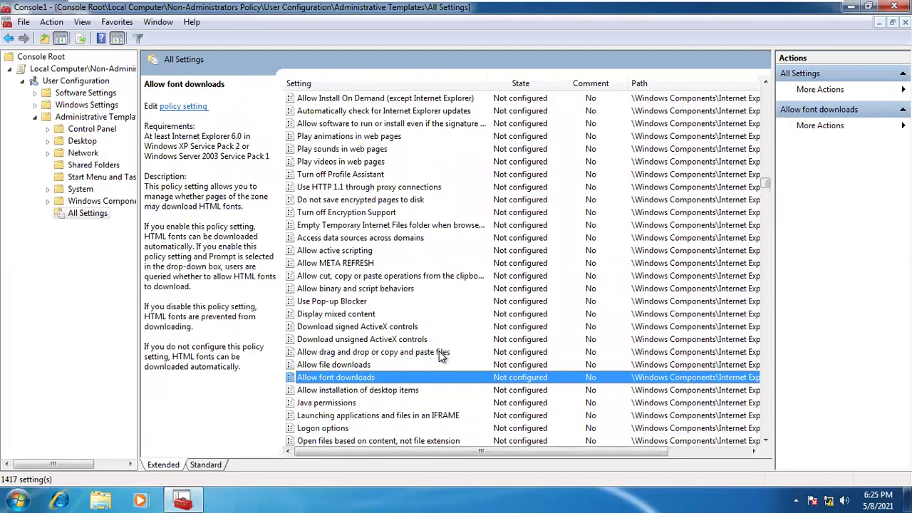
{"action": "key", "text": "Down"}
{"action": "key", "text": "Down"}
{"action": "key", "text": "Down"}
{"action": "key", "text": "Down"}
{"action": "key", "text": "Down"}
{"action": "key", "text": "Down"}
{"action": "key", "text": "Down"}
{"action": "key", "text": "Down"}
{"action": "key", "text": "Down"}
{"action": "key", "text": "Down"}
{"action": "key", "text": "Down"}
{"action": "key", "text": "Down"}
{"action": "key", "text": "Down"}
{"action": "key", "text": "Down"}
{"action": "key", "text": "Down"}
{"action": "key", "text": "Down"}
{"action": "key", "text": "Down"}
{"action": "key", "text": "Down"}
{"action": "key", "text": "Down"}
{"action": "key", "text": "Down"}
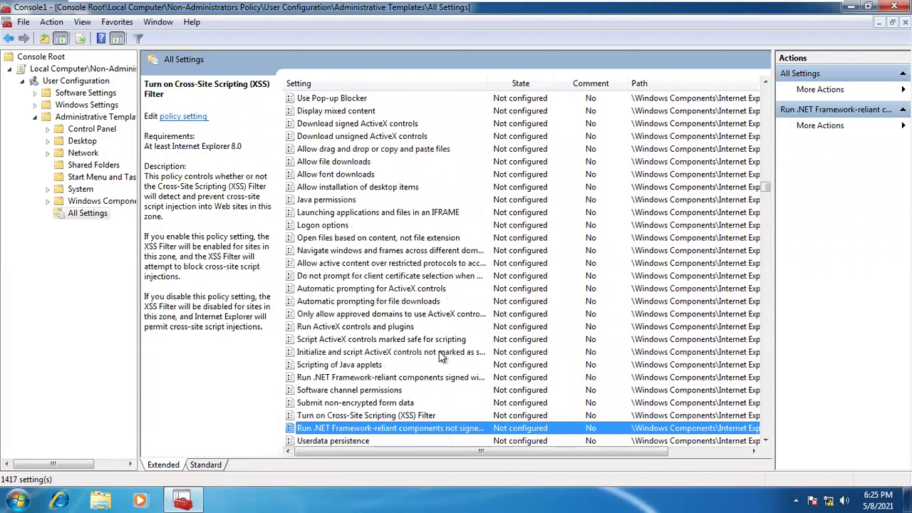
{"action": "key", "text": "Down"}
{"action": "key", "text": "Down"}
{"action": "key", "text": "Down"}
{"action": "key", "text": "Down"}
{"action": "key", "text": "Down"}
{"action": "key", "text": "Down"}
{"action": "key", "text": "Down"}
{"action": "key", "text": "Down"}
{"action": "key", "text": "Down"}
{"action": "key", "text": "Down"}
{"action": "key", "text": "Down"}
{"action": "key", "text": "Down"}
{"action": "key", "text": "Down"}
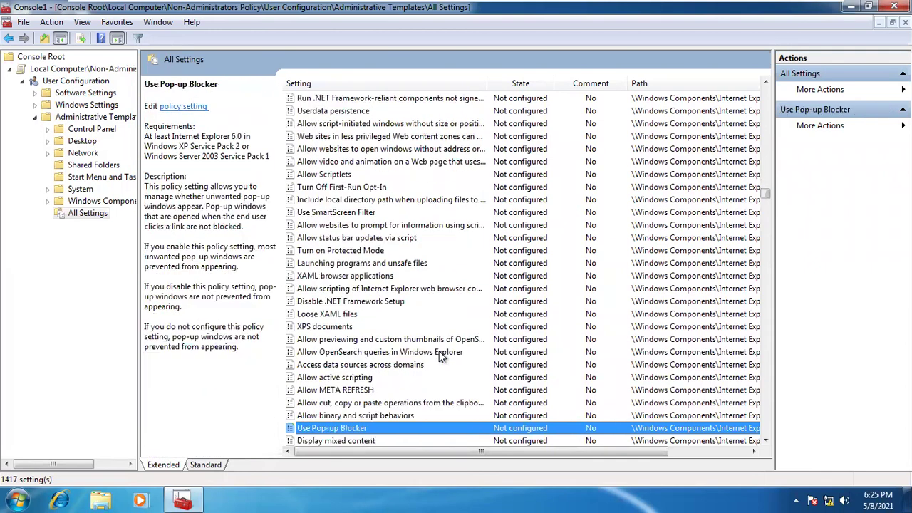
{"action": "key", "text": "Down"}
{"action": "key", "text": "Down"}
{"action": "key", "text": "Down"}
{"action": "key", "text": "Down"}
{"action": "key", "text": "Down"}
{"action": "key", "text": "Down"}
{"action": "key", "text": "Down"}
{"action": "key", "text": "Down"}
{"action": "key", "text": "Down"}
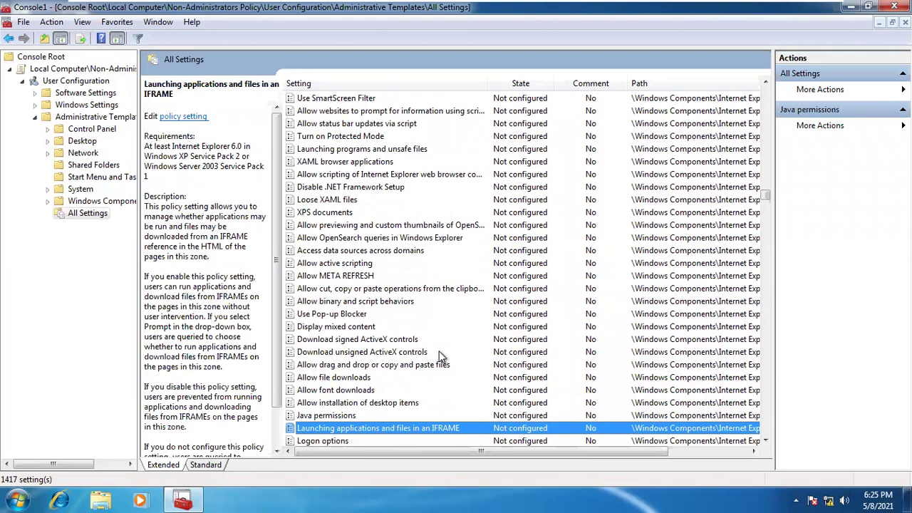
Continue through the zone policies for scripts, ActiveX controls, Java permissions and file transfers
{"action": "key", "text": "Down"}
{"action": "key", "text": "Down"}
{"action": "key", "text": "Down"}
{"action": "key", "text": "Down"}
{"action": "key", "text": "Down"}
{"action": "key", "text": "Down"}
{"action": "key", "text": "Down"}
{"action": "key", "text": "Down"}
{"action": "key", "text": "Down"}
{"action": "key", "text": "Down"}
{"action": "key", "text": "Down"}
{"action": "key", "text": "Down"}
{"action": "key", "text": "Down"}
{"action": "key", "text": "Down"}
{"action": "key", "text": "Down"}
{"action": "key", "text": "Down"}
{"action": "key", "text": "Down"}
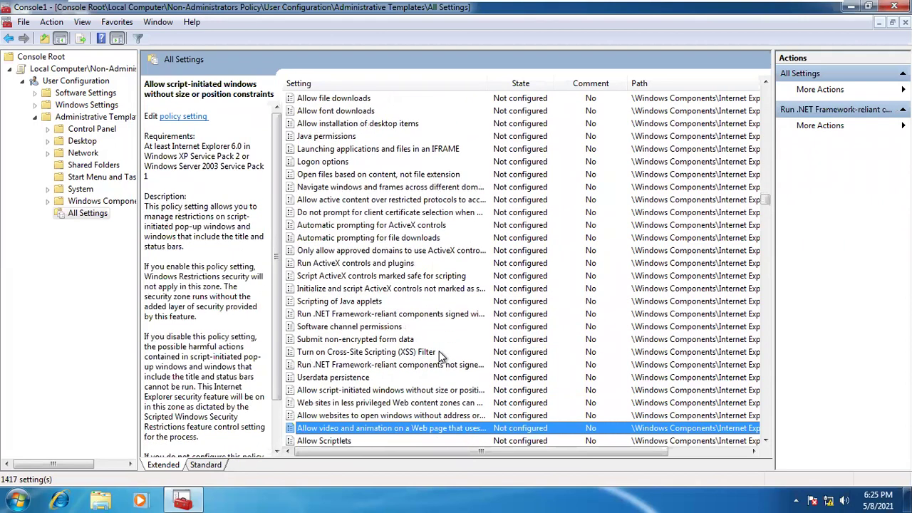
{"action": "key", "text": "Down"}
{"action": "key", "text": "Down"}
{"action": "key", "text": "Down"}
{"action": "key", "text": "Down"}
{"action": "key", "text": "Down"}
{"action": "key", "text": "Down"}
{"action": "key", "text": "Down"}
{"action": "key", "text": "Down"}
{"action": "key", "text": "Down"}
{"action": "key", "text": "Down"}
{"action": "key", "text": "Down"}
{"action": "key", "text": "Down"}
{"action": "key", "text": "Down"}
{"action": "key", "text": "Down"}
{"action": "key", "text": "Down"}
{"action": "key", "text": "Down"}
{"action": "key", "text": "Down"}
{"action": "key", "text": "Down"}
{"action": "key", "text": "Down"}
{"action": "key", "text": "Down"}
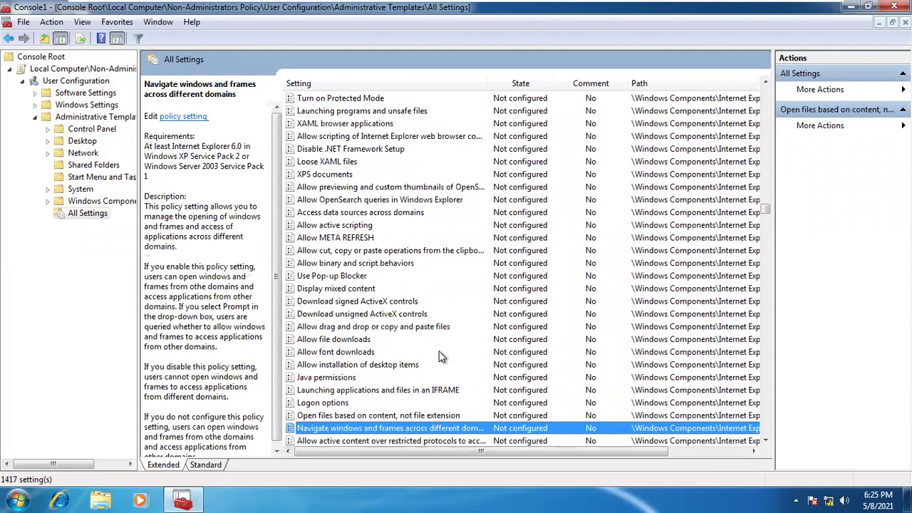
{"action": "key", "text": "Down"}
{"action": "key", "text": "Down"}
{"action": "key", "text": "Down"}
{"action": "key", "text": "Down"}
{"action": "key", "text": "Down"}
{"action": "key", "text": "Down"}
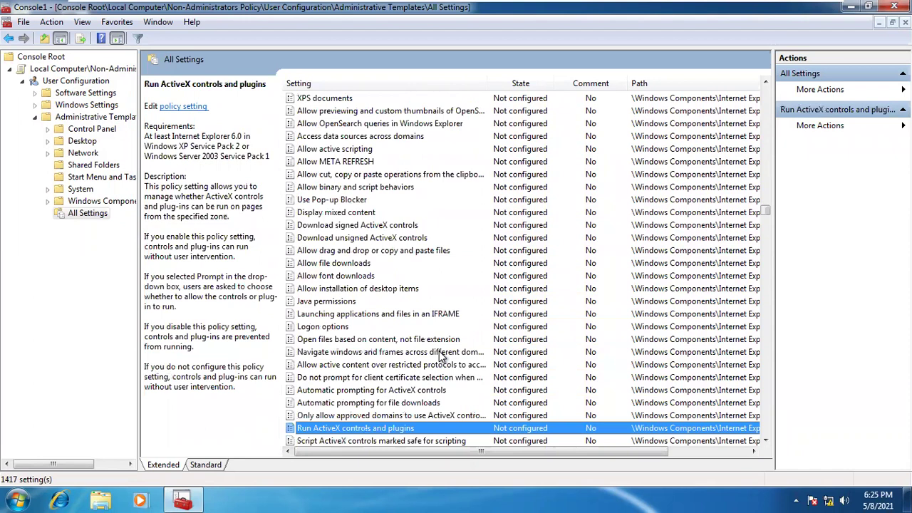
{"action": "key", "text": "Down"}
{"action": "key", "text": "Down"}
{"action": "key", "text": "Down"}
{"action": "key", "text": "Down"}
{"action": "key", "text": "Down"}
{"action": "key", "text": "Down"}
{"action": "key", "text": "Down"}
{"action": "key", "text": "Down"}
{"action": "key", "text": "Down"}
{"action": "key", "text": "Down"}
{"action": "key", "text": "Down"}
{"action": "key", "text": "Down"}
{"action": "key", "text": "Down"}
{"action": "key", "text": "Down"}
{"action": "key", "text": "Down"}
{"action": "key", "text": "Down"}
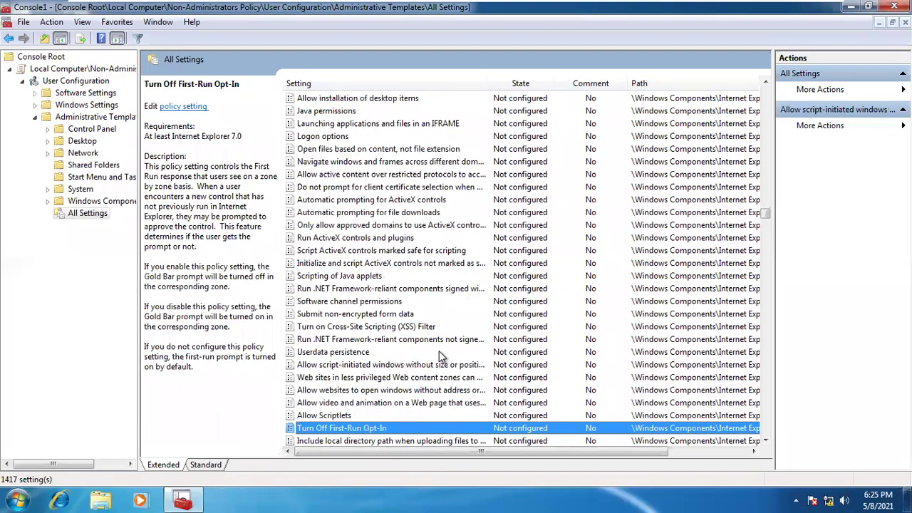
{"action": "key", "text": "Down"}
{"action": "key", "text": "Down"}
{"action": "key", "text": "Down"}
{"action": "key", "text": "Down"}
{"action": "key", "text": "Down"}
{"action": "key", "text": "Down"}
{"action": "key", "text": "Down"}
{"action": "key", "text": "Down"}
{"action": "key", "text": "Down"}
{"action": "key", "text": "Down"}
{"action": "key", "text": "Down"}
{"action": "key", "text": "Down"}
{"action": "key", "text": "Down"}
{"action": "key", "text": "Down"}
{"action": "key", "text": "Down"}
{"action": "key", "text": "Down"}
{"action": "key", "text": "Down"}
{"action": "key", "text": "Down"}
{"action": "key", "text": "Down"}
{"action": "key", "text": "Down"}
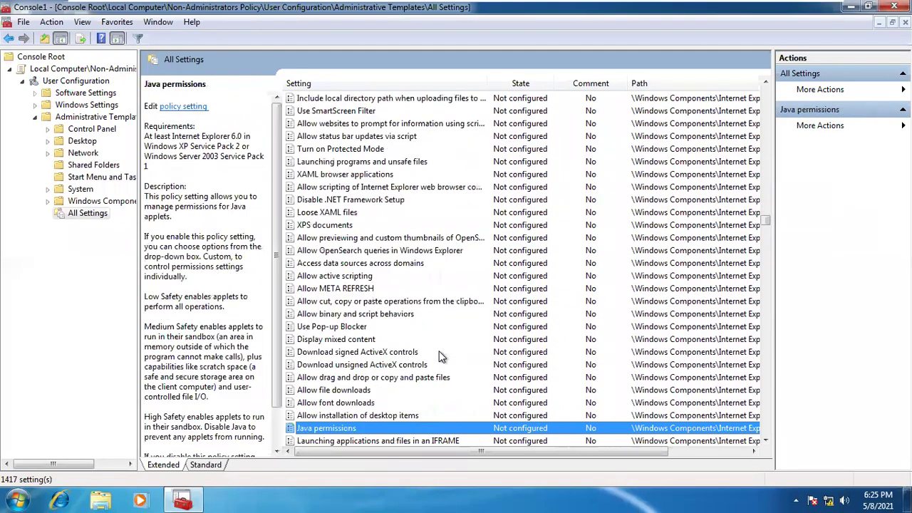
{"action": "key", "text": "Down"}
{"action": "key", "text": "Down"}
{"action": "key", "text": "Down"}
{"action": "key", "text": "Down"}
{"action": "key", "text": "Down"}
{"action": "key", "text": "Down"}
{"action": "key", "text": "Down"}
{"action": "key", "text": "Down"}
{"action": "key", "text": "Down"}
{"action": "key", "text": "Down"}
{"action": "key", "text": "Down"}
{"action": "key", "text": "Down"}
{"action": "key", "text": "Down"}
{"action": "key", "text": "Down"}
{"action": "key", "text": "Down"}
{"action": "key", "text": "Down"}
{"action": "key", "text": "Down"}
{"action": "key", "text": "Down"}
{"action": "key", "text": "Down"}
{"action": "key", "text": "Down"}
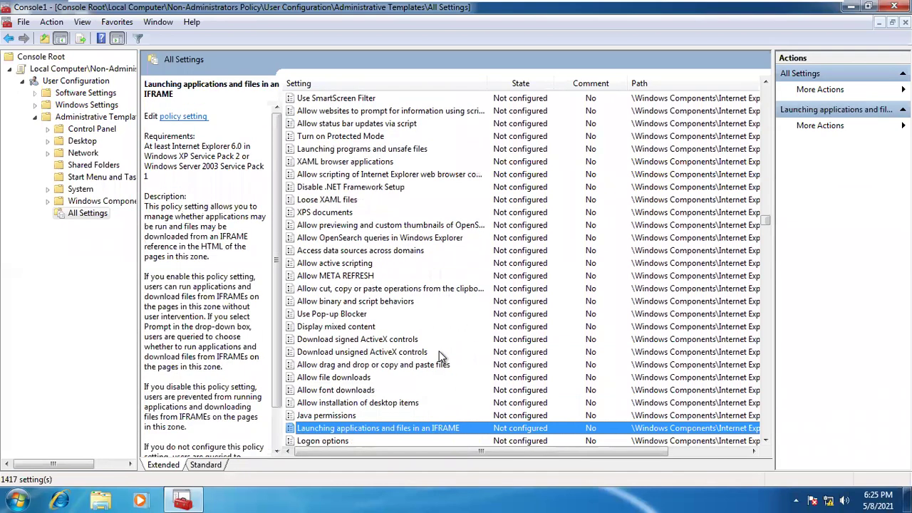
{"action": "key", "text": "Down"}
{"action": "key", "text": "Down"}
{"action": "key", "text": "Down"}
{"action": "key", "text": "Down"}
{"action": "key", "text": "Down"}
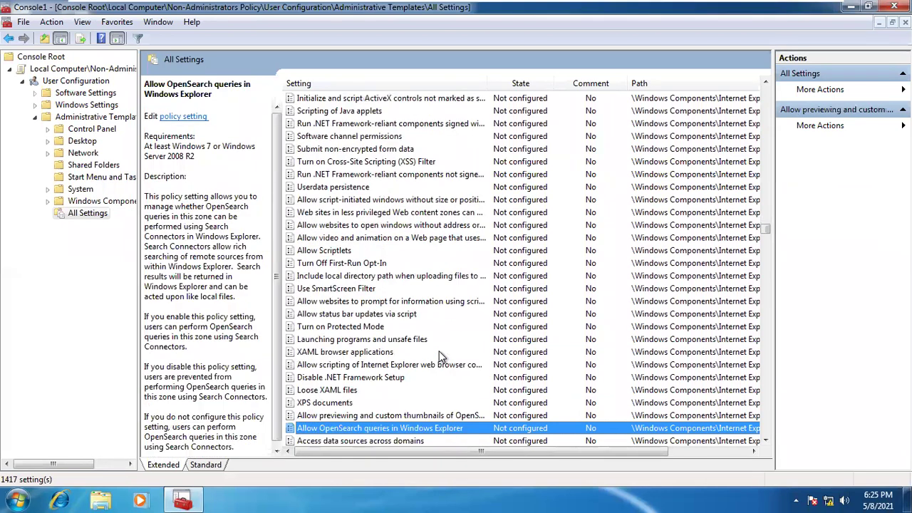
{"action": "key", "text": "Down"}
{"action": "key", "text": "Down"}
{"action": "key", "text": "Down"}
{"action": "key", "text": "Down"}
{"action": "key", "text": "Down"}
{"action": "key", "text": "Down"}
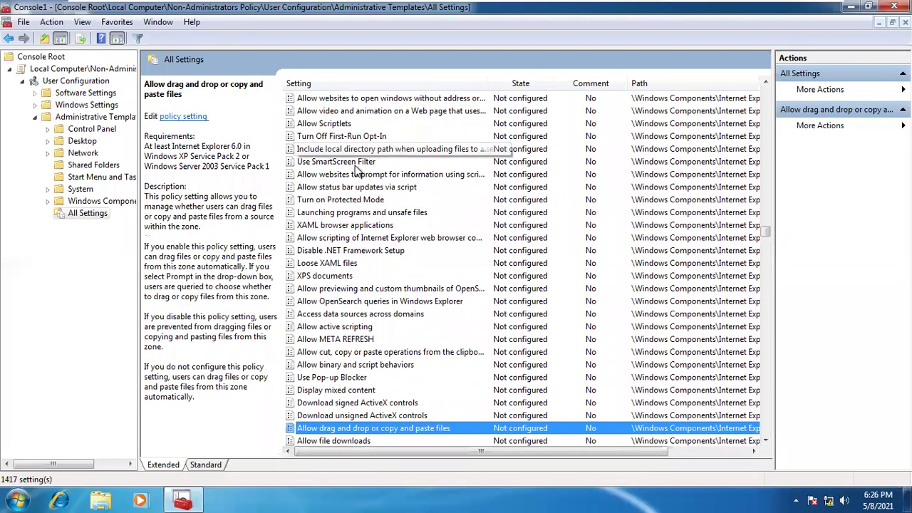
Switch to the Standard view and jump with P to Prevent users from configuring background color
{"action": "left_click", "coordinate": [205, 465]}
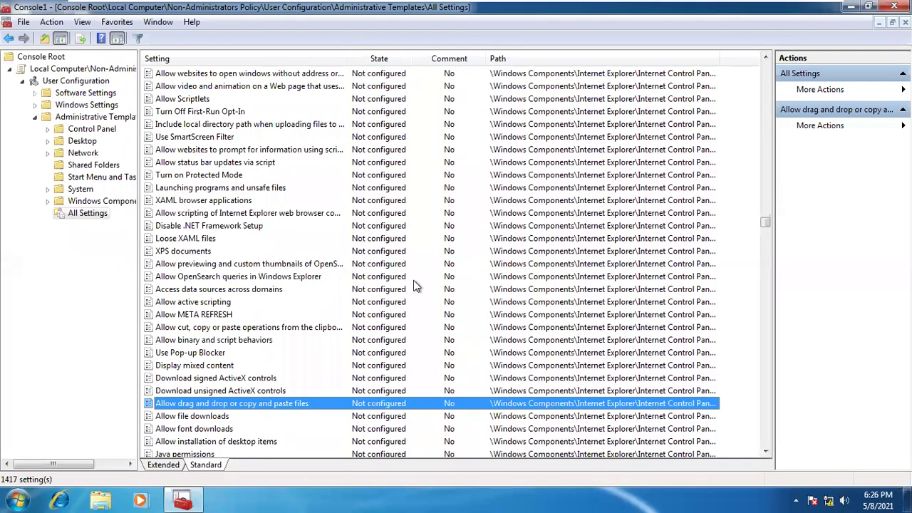
{"action": "key", "text": "Down"}
{"action": "key", "text": "Down"}
{"action": "key", "text": "Down"}
{"action": "key", "text": "Down"}
{"action": "key", "text": "Down"}
{"action": "key", "text": "Down"}
{"action": "key", "text": "Down"}
{"action": "key", "text": "Down"}
{"action": "key", "text": "Down"}
{"action": "key", "text": "Down"}
{"action": "key", "text": "Down"}
{"action": "key", "text": "Down"}
{"action": "key", "text": "Down"}
{"action": "key", "text": "Down"}
{"action": "key", "text": "Down"}
{"action": "key", "text": "Down"}
{"action": "key", "text": "Down"}
{"action": "key", "text": "Down"}
{"action": "key", "text": "Down"}
{"action": "key", "text": "Down"}
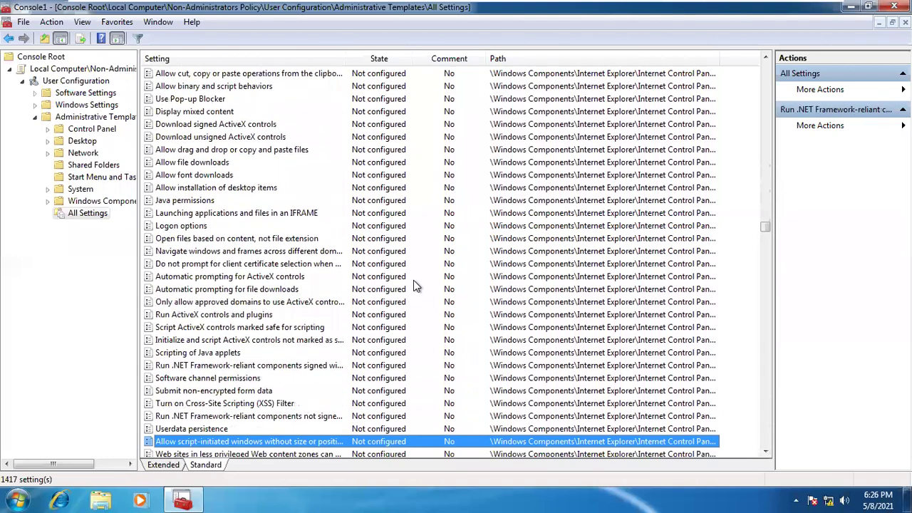
{"action": "key", "text": "Down"}
{"action": "key", "text": "Down"}
{"action": "key", "text": "Down"}
{"action": "key", "text": "Down"}
{"action": "key", "text": "Down"}
{"action": "key", "text": "Down"}
{"action": "key", "text": "Down"}
{"action": "key", "text": "Down"}
{"action": "key", "text": "Down"}
{"action": "key", "text": "Down"}
{"action": "key", "text": "Down"}
{"action": "key", "text": "Down"}
{"action": "key", "text": "Down"}
{"action": "key", "text": "Down"}
{"action": "key", "text": "Down"}
{"action": "key", "text": "Down"}
{"action": "key", "text": "Down"}
{"action": "key", "text": "Down"}
{"action": "key", "text": "Down"}
{"action": "key", "text": "Down"}
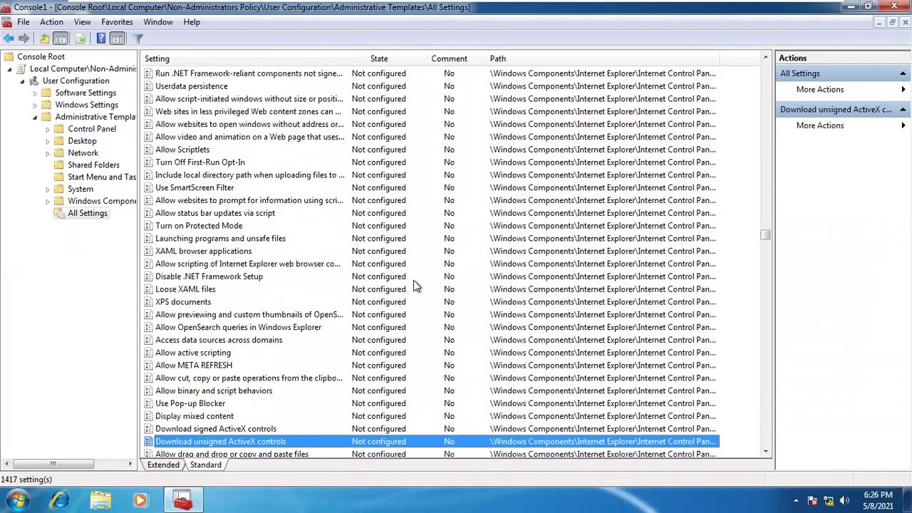
{"action": "key", "text": "p"}
{"action": "key", "text": "p"}
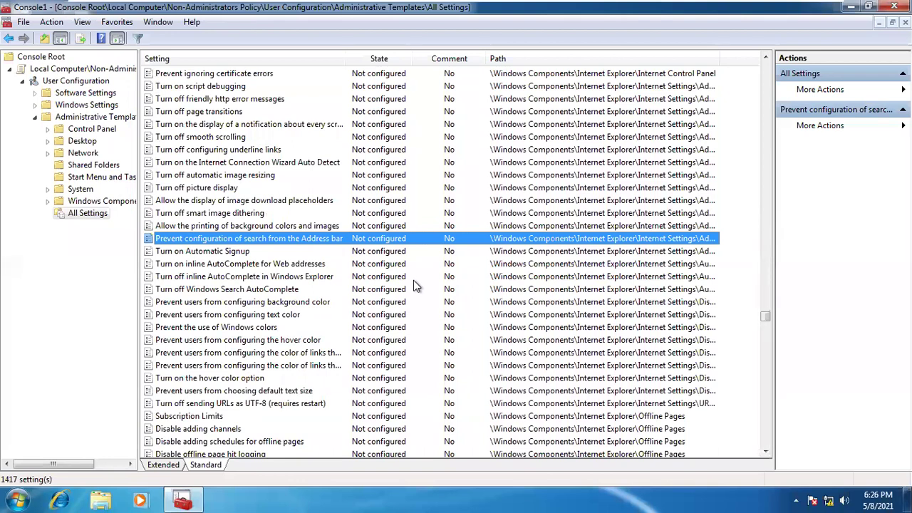
{"action": "key", "text": "p"}
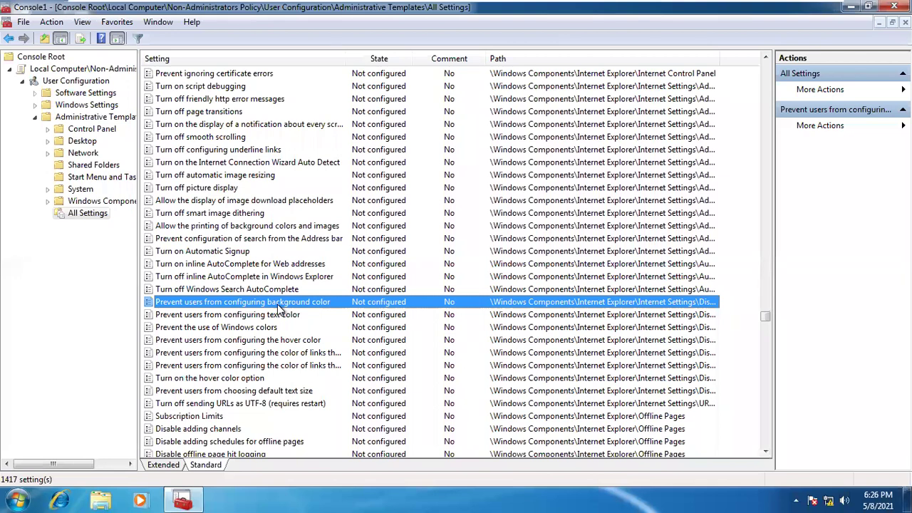
Enable Prevent users from configuring background color and apply it
{"action": "double_click", "coordinate": [279, 308]}
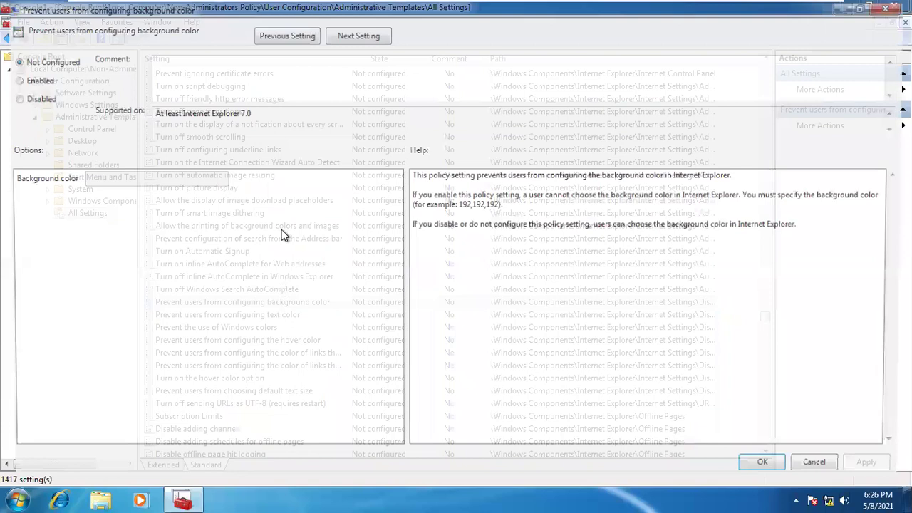
{"action": "left_click", "coordinate": [36, 79]}
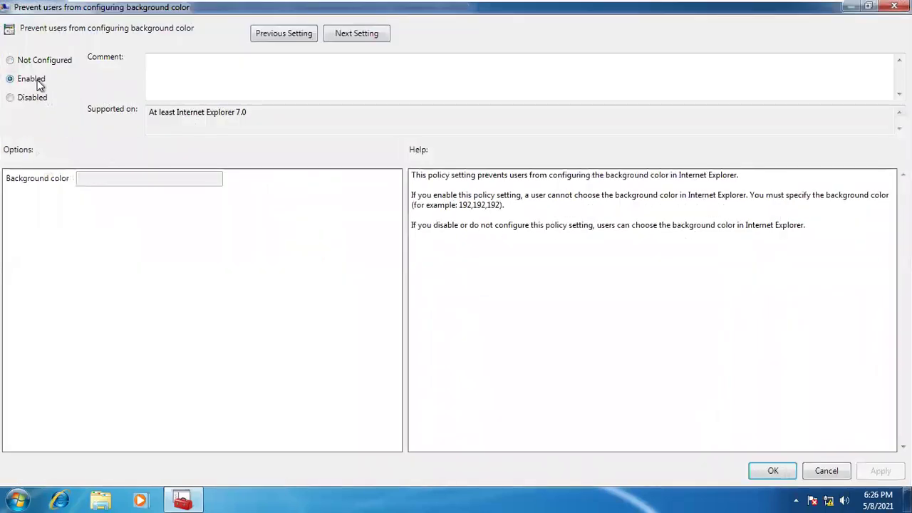
{"action": "left_click", "coordinate": [878, 472]}
{"action": "left_click", "coordinate": [777, 472]}
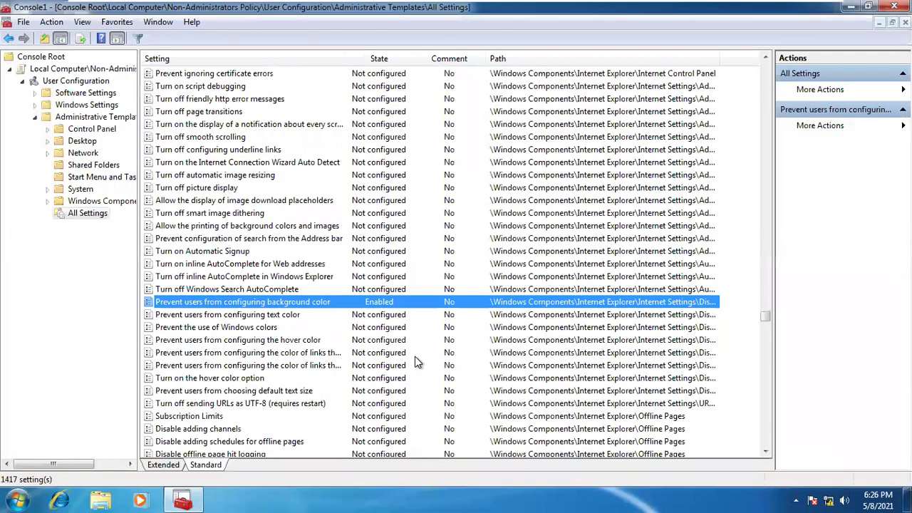
Enable Prevent the use of Windows colors and apply it
{"action": "key", "text": "Down"}
{"action": "key", "text": "Down"}
{"action": "key", "text": "Down"}
{"action": "key", "text": "Up"}
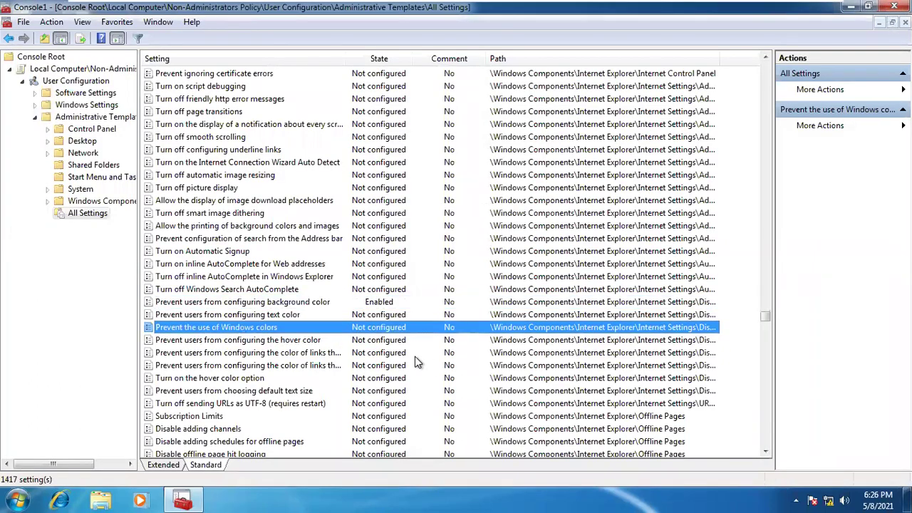
{"action": "double_click", "coordinate": [292, 327]}
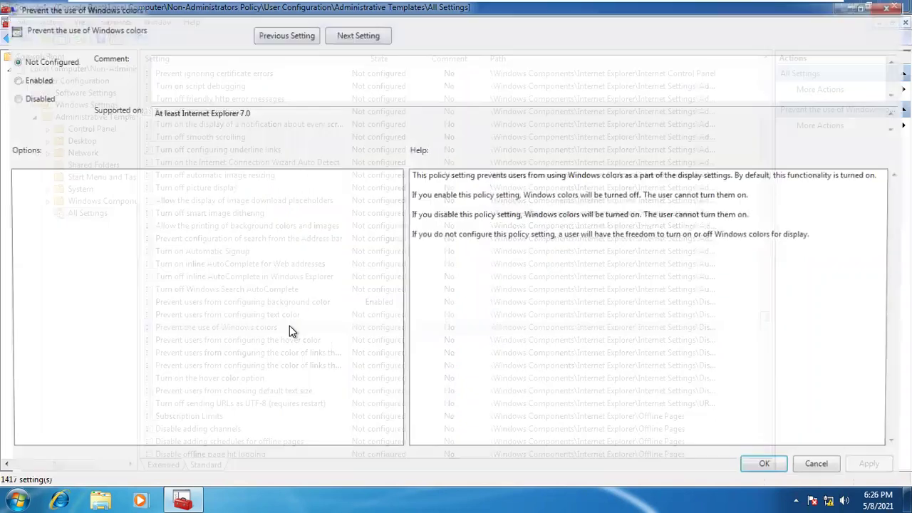
{"action": "left_click", "coordinate": [32, 78]}
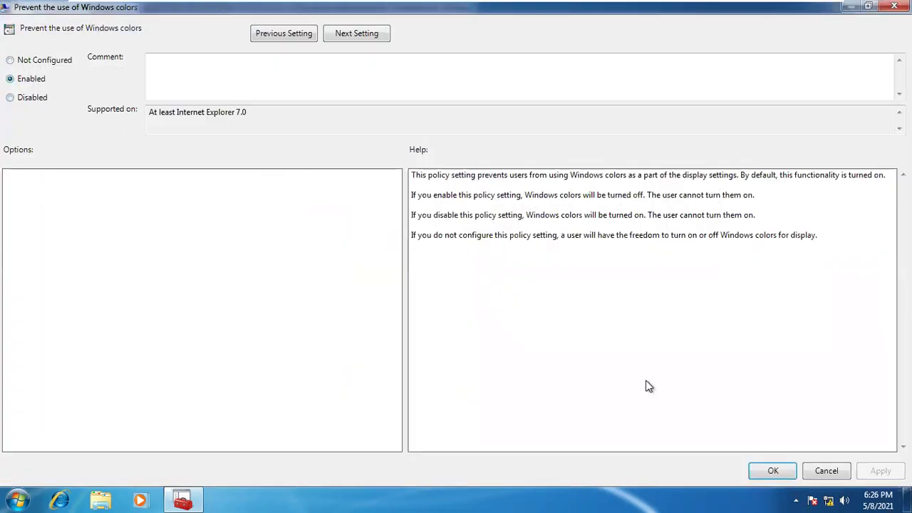
{"action": "left_click", "coordinate": [870, 471]}
{"action": "left_click", "coordinate": [774, 471]}
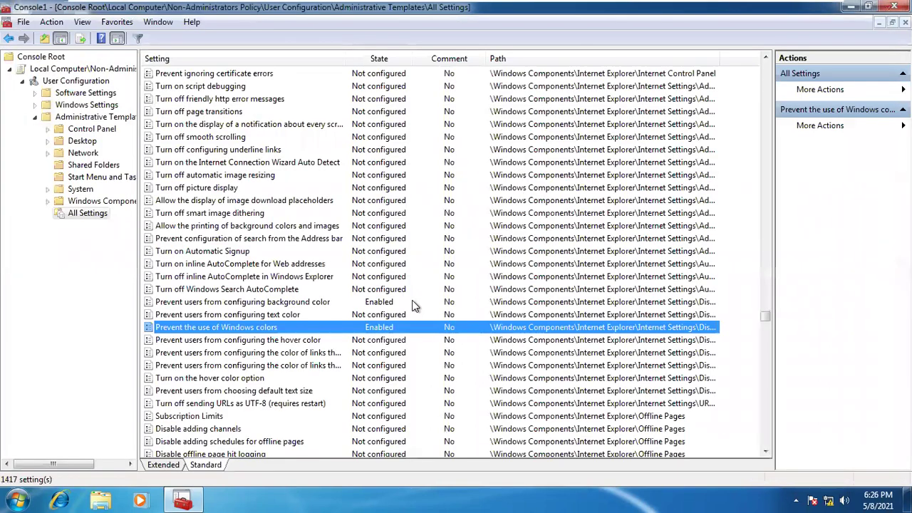
Move down past the Internet Explorer settings to the first Prevent policies in All Settings
{"action": "key", "text": "Down"}
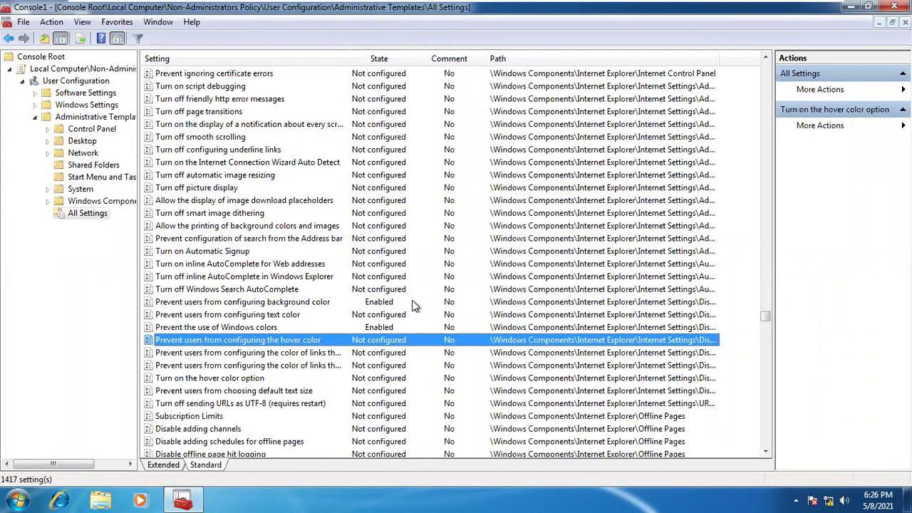
{"action": "key", "text": "Down"}
{"action": "key", "text": "Down"}
{"action": "key", "text": "Down"}
{"action": "key", "text": "Down"}
{"action": "key", "text": "Down"}
{"action": "key", "text": "Down"}
{"action": "key", "text": "Down"}
{"action": "key", "text": "Down"}
{"action": "key", "text": "Down"}
{"action": "key", "text": "Down"}
{"action": "key", "text": "Down"}
{"action": "key", "text": "Down"}
{"action": "key", "text": "Down"}
{"action": "key", "text": "Down"}
{"action": "key", "text": "Down"}
{"action": "key", "text": "Down"}
{"action": "key", "text": "Down"}
{"action": "key", "text": "Down"}
{"action": "key", "text": "Up"}
{"action": "key", "text": "Up"}
{"action": "key", "text": "Up"}
{"action": "key", "text": "Up"}
{"action": "key", "text": "Up"}
{"action": "key", "text": "Up"}
{"action": "key", "text": "Up"}
{"action": "key", "text": "Up"}
{"action": "key", "text": "Up"}
{"action": "key", "text": "Up"}
{"action": "key", "text": "Up"}
{"action": "key", "text": "Up"}
{"action": "key", "text": "Up"}
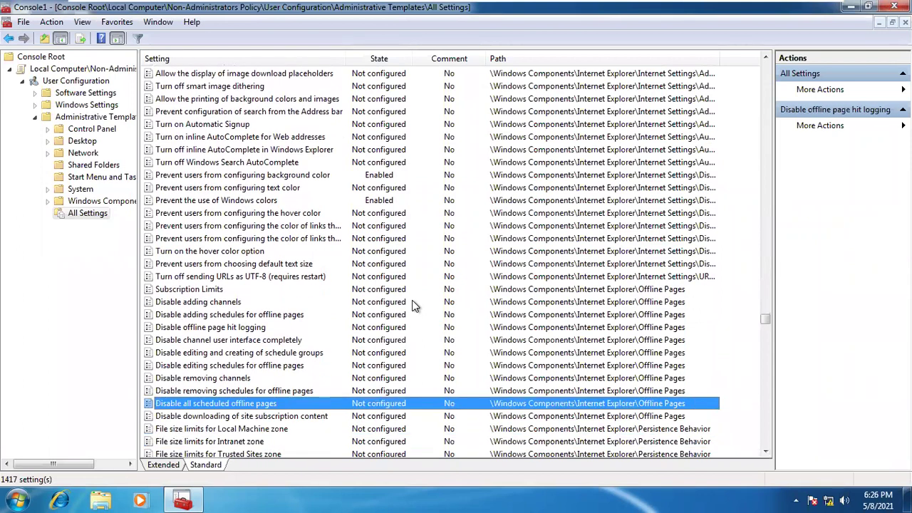
{"action": "key", "text": "Down"}
{"action": "key", "text": "Down"}
{"action": "key", "text": "Down"}
{"action": "key", "text": "Down"}
{"action": "key", "text": "Down"}
{"action": "key", "text": "Down"}
{"action": "key", "text": "Down"}
{"action": "key", "text": "Down"}
{"action": "key", "text": "Down"}
{"action": "key", "text": "Down"}
{"action": "key", "text": "Down"}
{"action": "key", "text": "Down"}
{"action": "key", "text": "Down"}
{"action": "key", "text": "Down"}
{"action": "key", "text": "Down"}
{"action": "key", "text": "Down"}
{"action": "key", "text": "Down"}
{"action": "key", "text": "Down"}
{"action": "key", "text": "Down"}
{"action": "key", "text": "Down"}
{"action": "key", "text": "Down"}
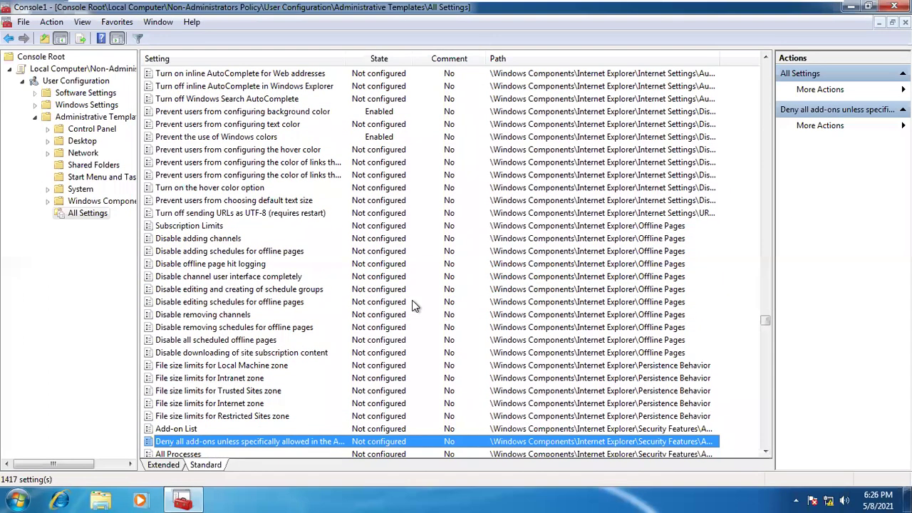
{"action": "key", "text": "Down"}
{"action": "key", "text": "Down"}
{"action": "key", "text": "Down"}
{"action": "key", "text": "Down"}
{"action": "key", "text": "Down"}
{"action": "key", "text": "Down"}
{"action": "key", "text": "Down"}
{"action": "key", "text": "Down"}
{"action": "key", "text": "Down"}
{"action": "key", "text": "Down"}
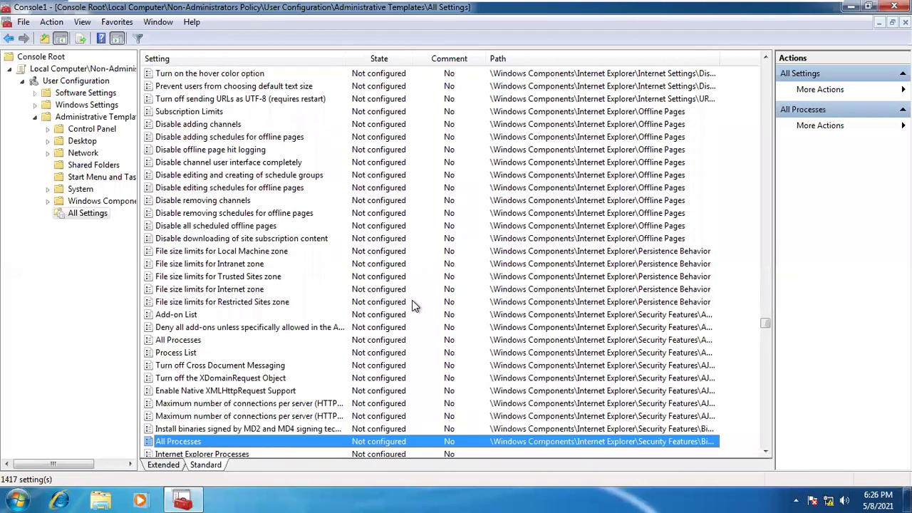
{"action": "key", "text": "Down"}
{"action": "key", "text": "Down"}
{"action": "key", "text": "Down"}
{"action": "key", "text": "Down"}
{"action": "key", "text": "Down"}
{"action": "key", "text": "Down"}
{"action": "key", "text": "Down"}
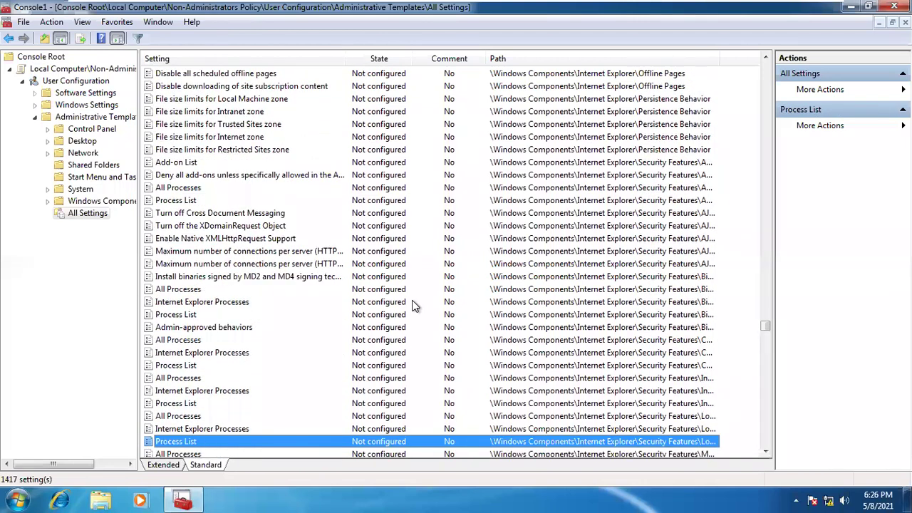
{"action": "key", "text": "Down"}
{"action": "key", "text": "Down"}
{"action": "key", "text": "Down"}
{"action": "key", "text": "Down"}
{"action": "key", "text": "Down"}
{"action": "key", "text": "Down"}
{"action": "key", "text": "Down"}
{"action": "key", "text": "Down"}
{"action": "key", "text": "Down"}
{"action": "key", "text": "Down"}
{"action": "key", "text": "Down"}
{"action": "key", "text": "Down"}
{"action": "key", "text": "Down"}
{"action": "key", "text": "Down"}
{"action": "key", "text": "Down"}
{"action": "key", "text": "Down"}
{"action": "key", "text": "Down"}
{"action": "key", "text": "Down"}
{"action": "key", "text": "Down"}
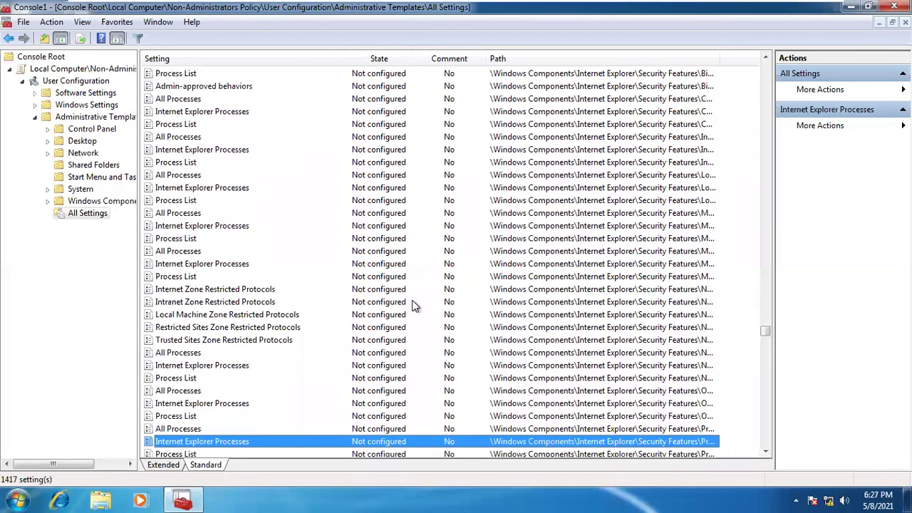
{"action": "key", "text": "Down"}
{"action": "key", "text": "Down"}
{"action": "key", "text": "Down"}
{"action": "key", "text": "Down"}
{"action": "key", "text": "Down"}
{"action": "key", "text": "Down"}
{"action": "key", "text": "Down"}
{"action": "key", "text": "Down"}
{"action": "key", "text": "Down"}
{"action": "key", "text": "Down"}
{"action": "key", "text": "Down"}
{"action": "key", "text": "Down"}
{"action": "key", "text": "Down"}
{"action": "key", "text": "Down"}
{"action": "key", "text": "Down"}
{"action": "key", "text": "Down"}
{"action": "key", "text": "Down"}
{"action": "key", "text": "Down"}
{"action": "key", "text": "Down"}
{"action": "key", "text": "Down"}
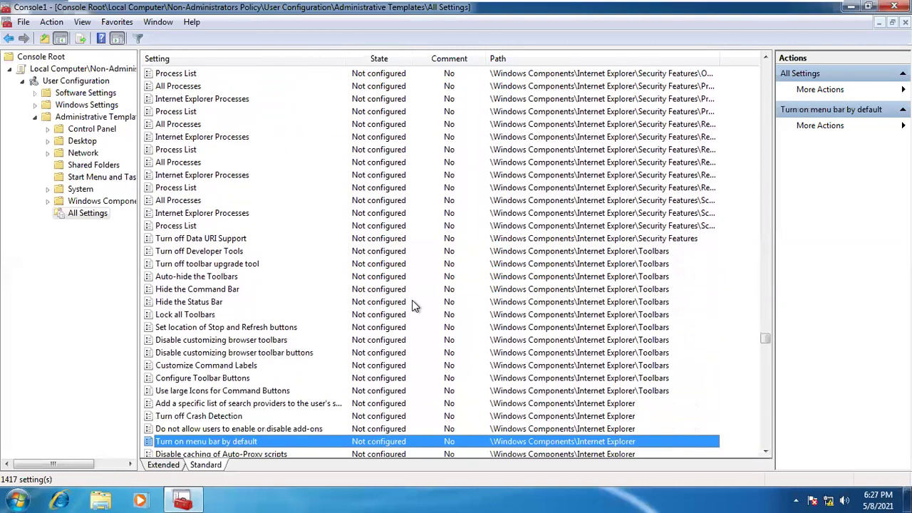
{"action": "key", "text": "p"}
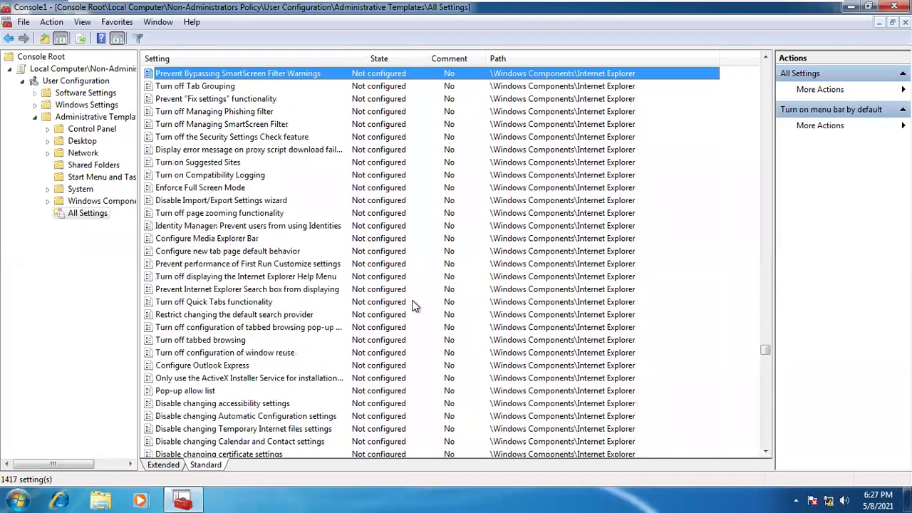
{"action": "key", "text": "p"}
{"action": "key", "text": "p"}
{"action": "key", "text": "p"}
{"action": "key", "text": "p"}
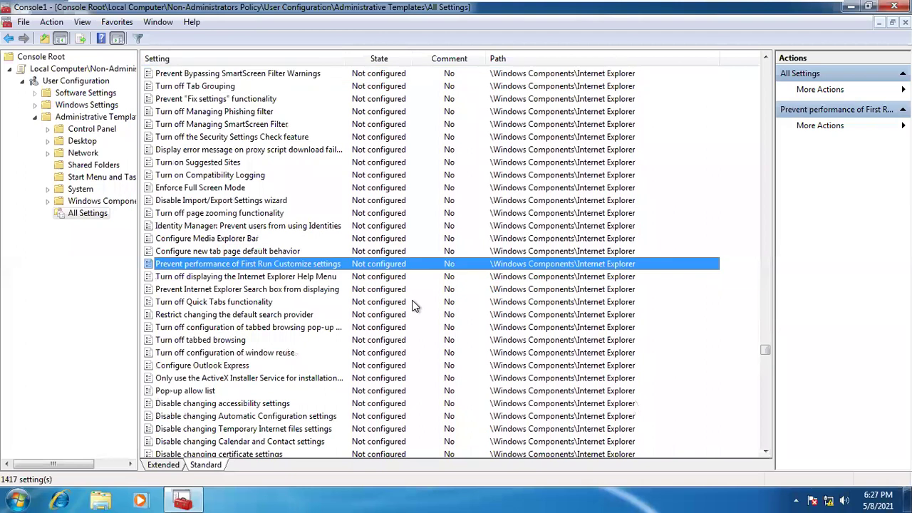
{"action": "key", "text": "p"}
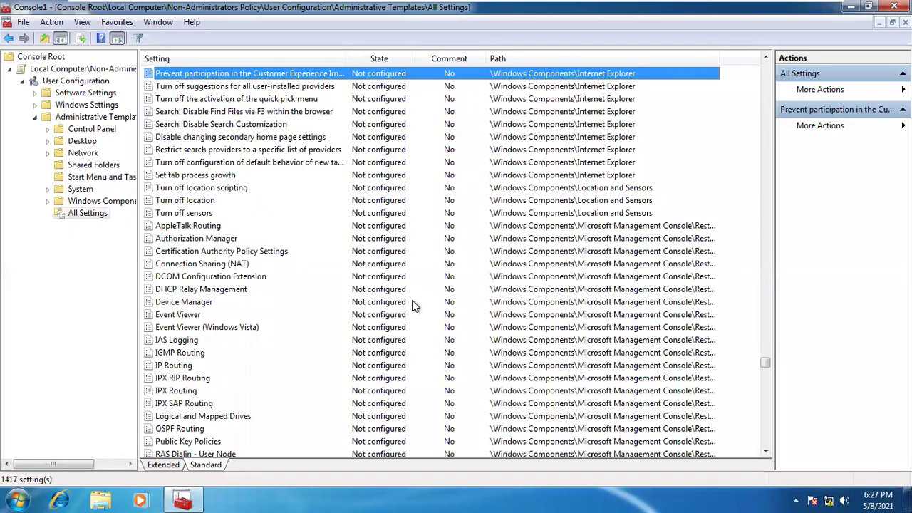
{"action": "key", "text": "p"}
{"action": "key", "text": "p"}
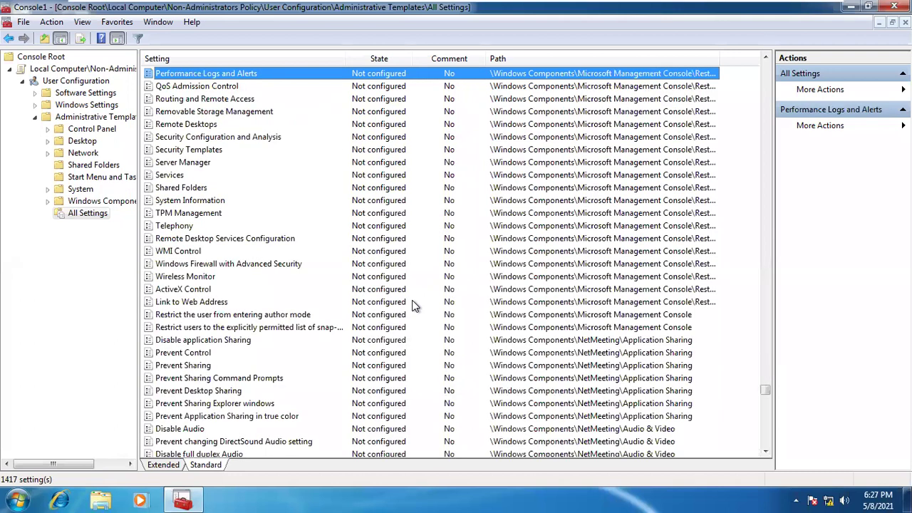
{"action": "key", "text": "p"}
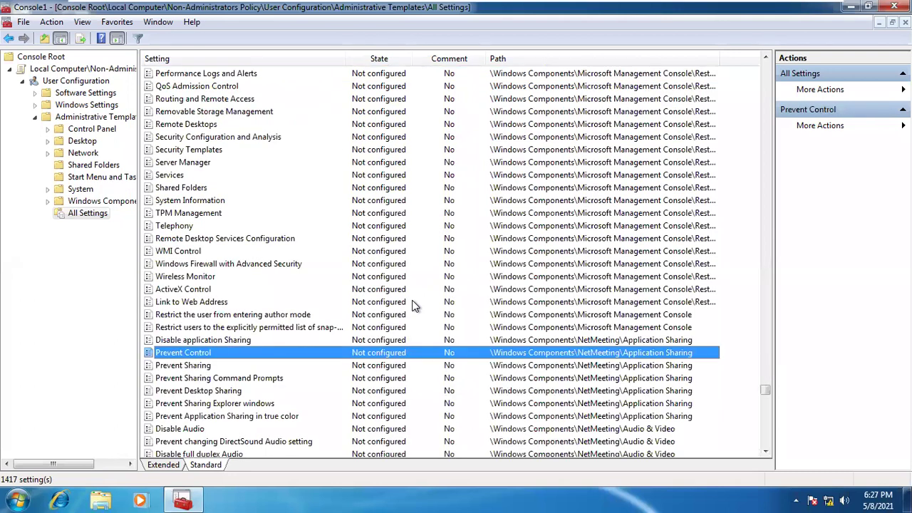
{"action": "key", "text": "p"}
{"action": "key", "text": "p"}
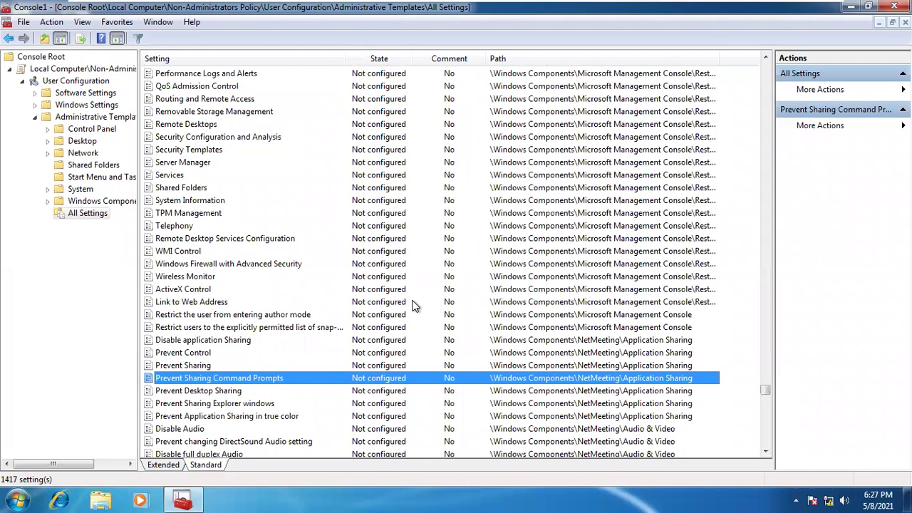
Jump through the later P settings until Personalization's Prevent changing color scheme appears
{"action": "left_click", "coordinate": [185, 368]}
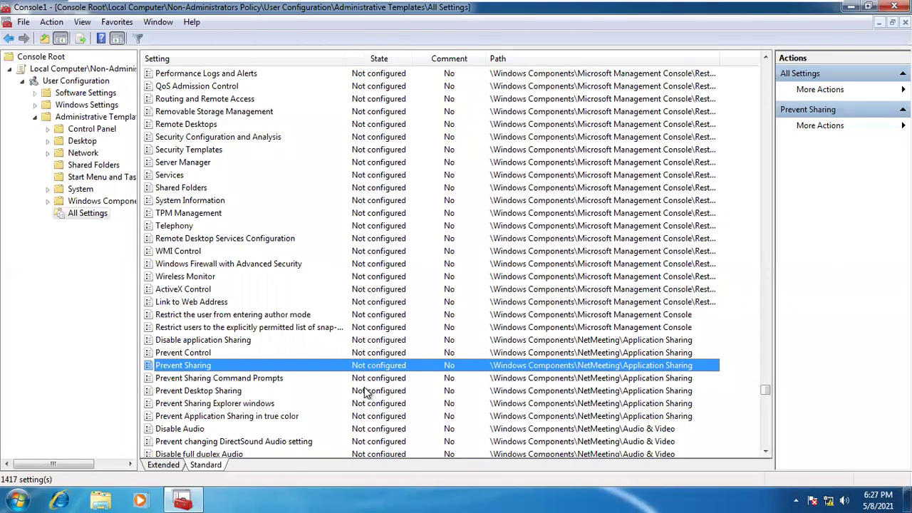
{"action": "key", "text": "Down"}
{"action": "key", "text": "Down"}
{"action": "key", "text": "Down"}
{"action": "key", "text": "Down"}
{"action": "key", "text": "Down"}
{"action": "key", "text": "Down"}
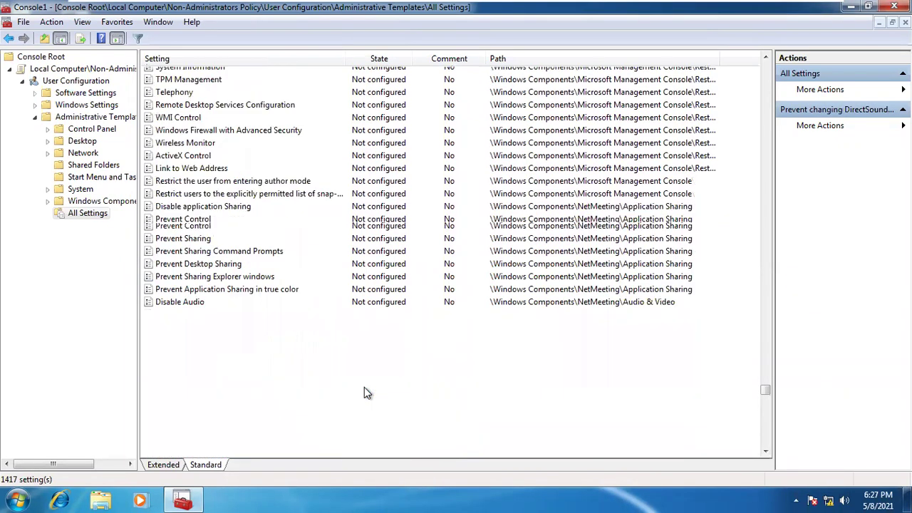
{"action": "key", "text": "Down"}
{"action": "key", "text": "Down"}
{"action": "key", "text": "p"}
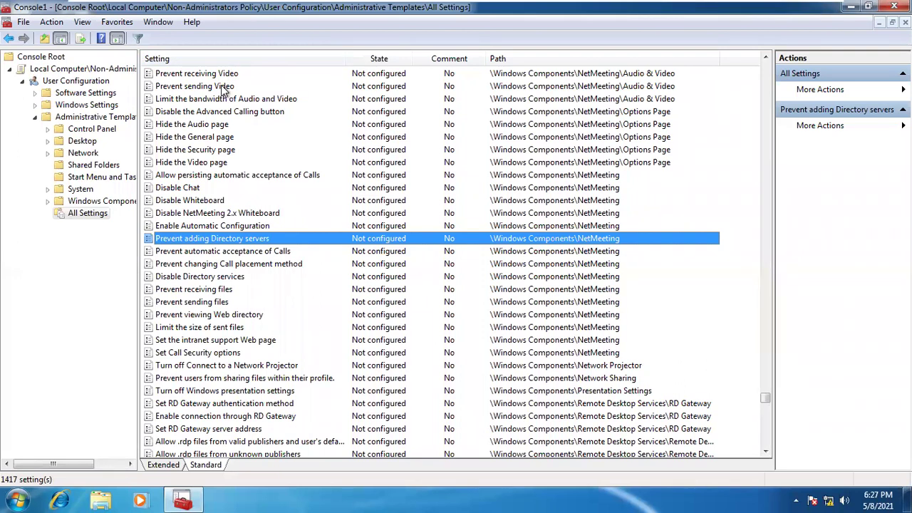
{"action": "key", "text": "p"}
{"action": "key", "text": "p"}
{"action": "key", "text": "p"}
{"action": "key", "text": "p"}
{"action": "key", "text": "p"}
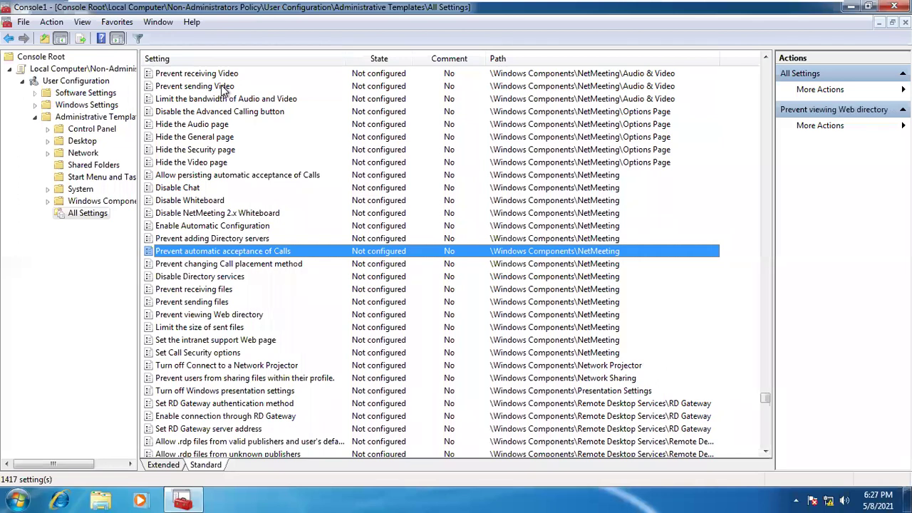
{"action": "key", "text": "p"}
{"action": "key", "text": "p"}
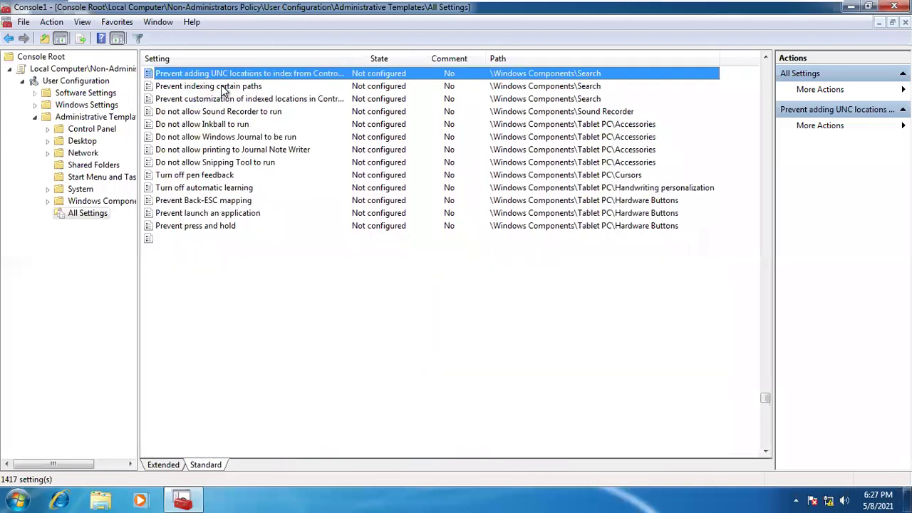
{"action": "key", "text": "p"}
{"action": "key", "text": "p"}
{"action": "key", "text": "p"}
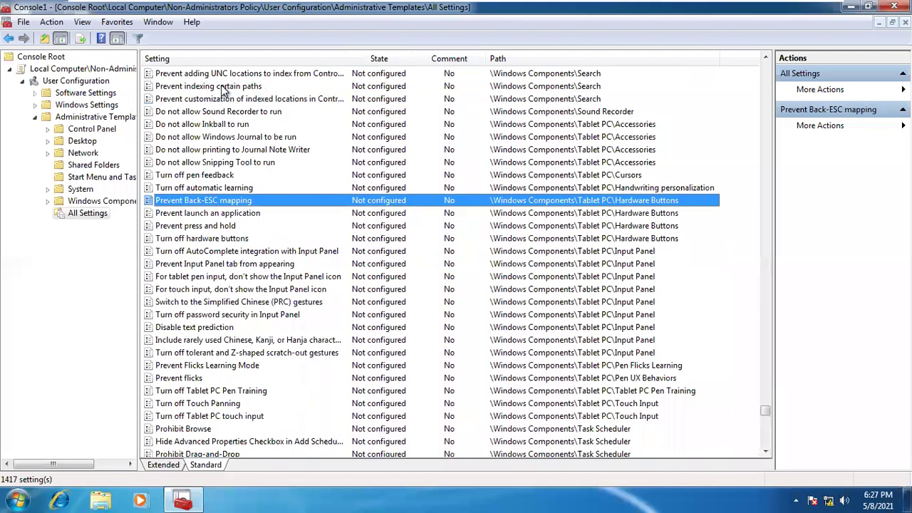
{"action": "key", "text": "p"}
{"action": "key", "text": "p"}
{"action": "key", "text": "p"}
{"action": "key", "text": "p"}
{"action": "key", "text": "p"}
{"action": "key", "text": "p"}
{"action": "key", "text": "p"}
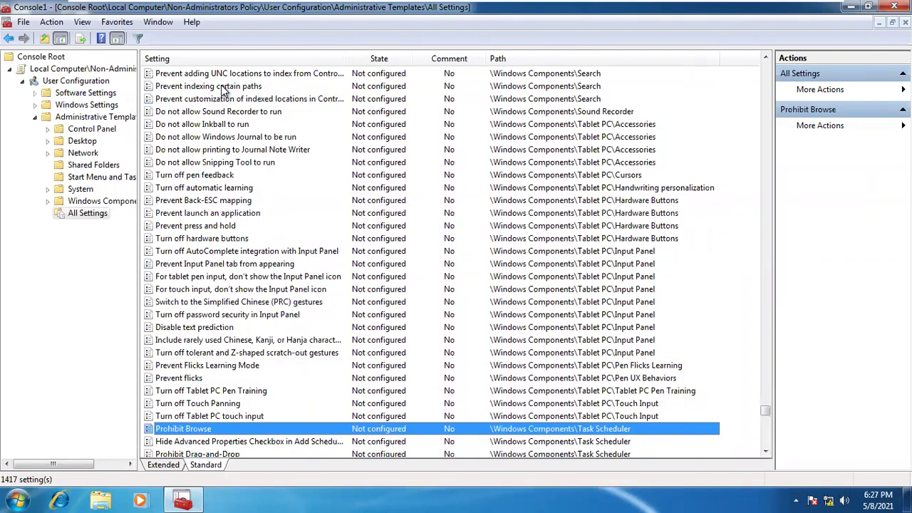
{"action": "key", "text": "p"}
{"action": "key", "text": "p"}
{"action": "key", "text": "p"}
{"action": "key", "text": "p"}
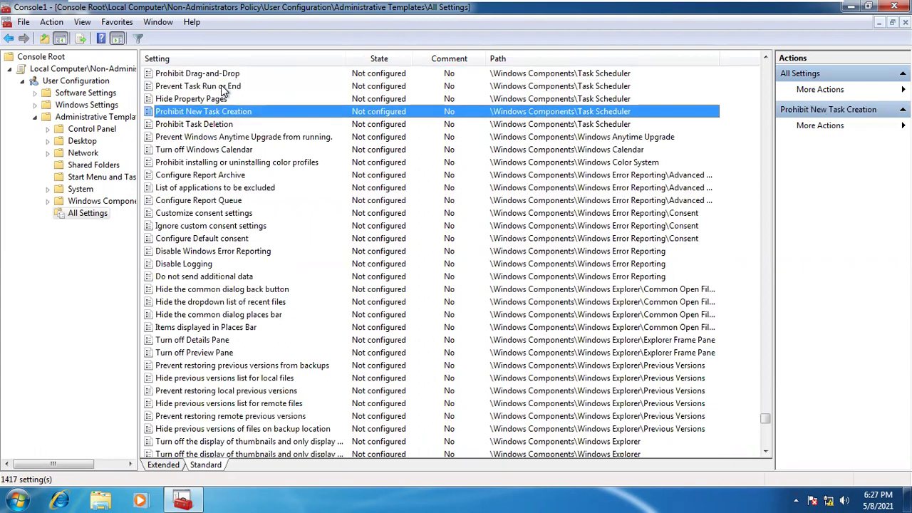
{"action": "key", "text": "p"}
{"action": "key", "text": "p"}
{"action": "key", "text": "p"}
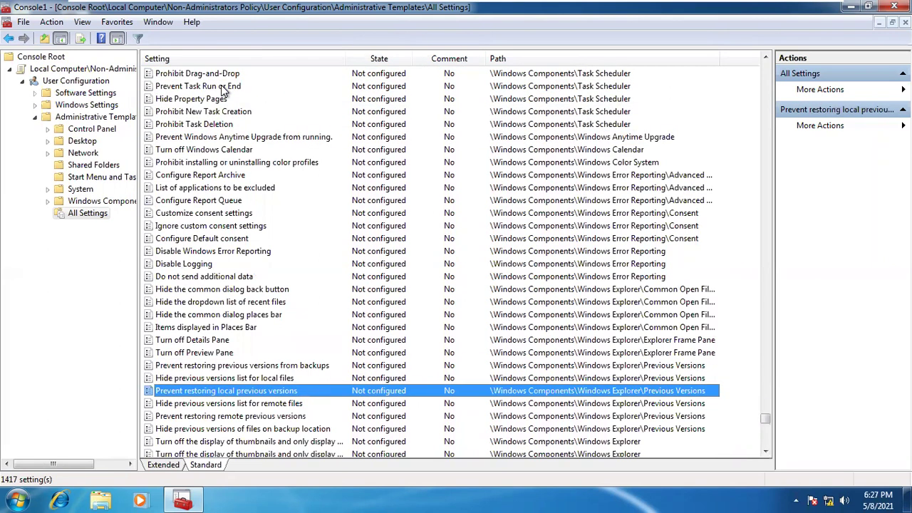
{"action": "key", "text": "p"}
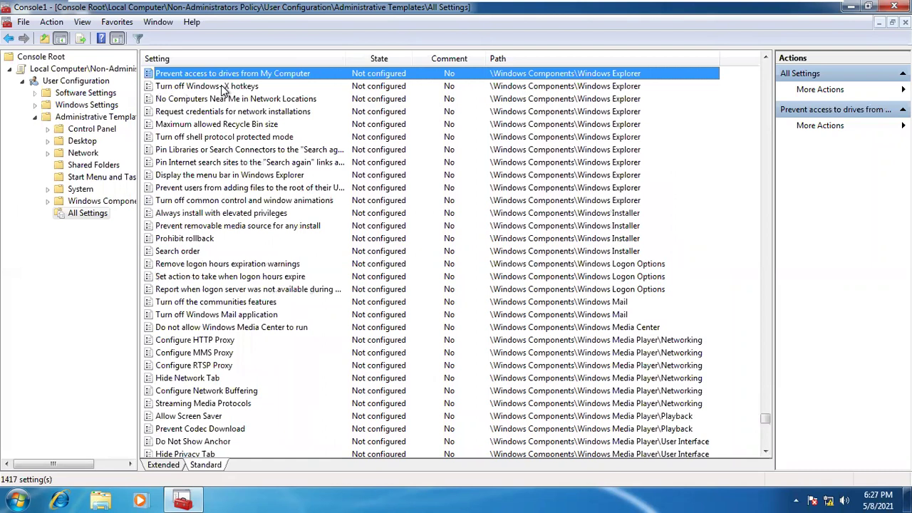
{"action": "key", "text": "p"}
{"action": "key", "text": "p"}
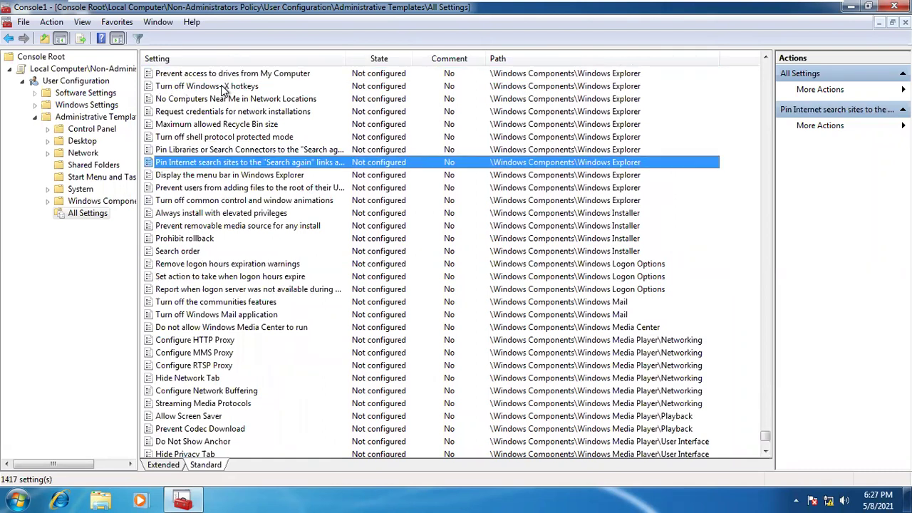
{"action": "key", "text": "p"}
{"action": "key", "text": "p"}
{"action": "key", "text": "p"}
{"action": "key", "text": "p"}
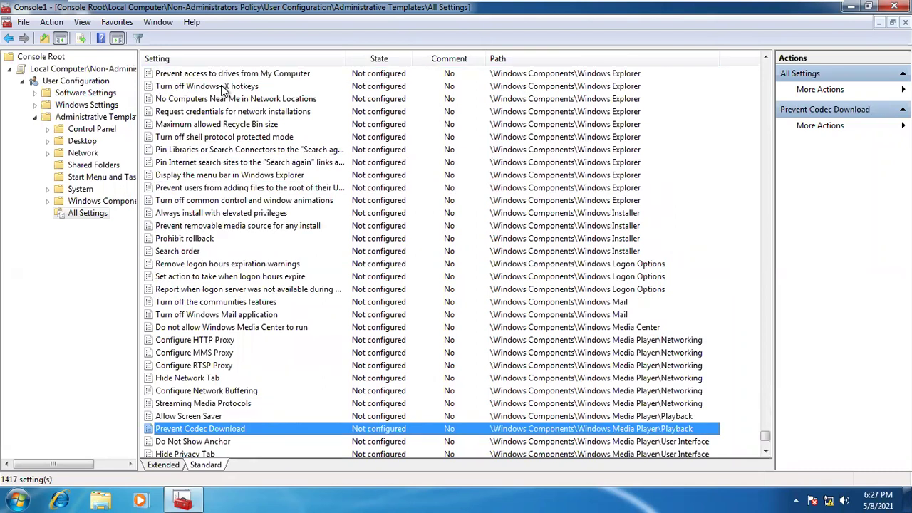
{"action": "key", "text": "p"}
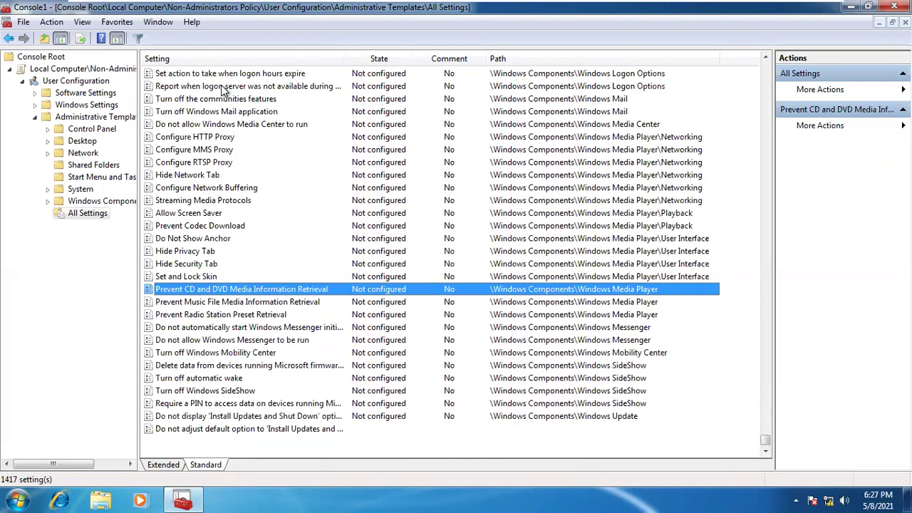
{"action": "key", "text": "p"}
{"action": "key", "text": "p"}
{"action": "key", "text": "p"}
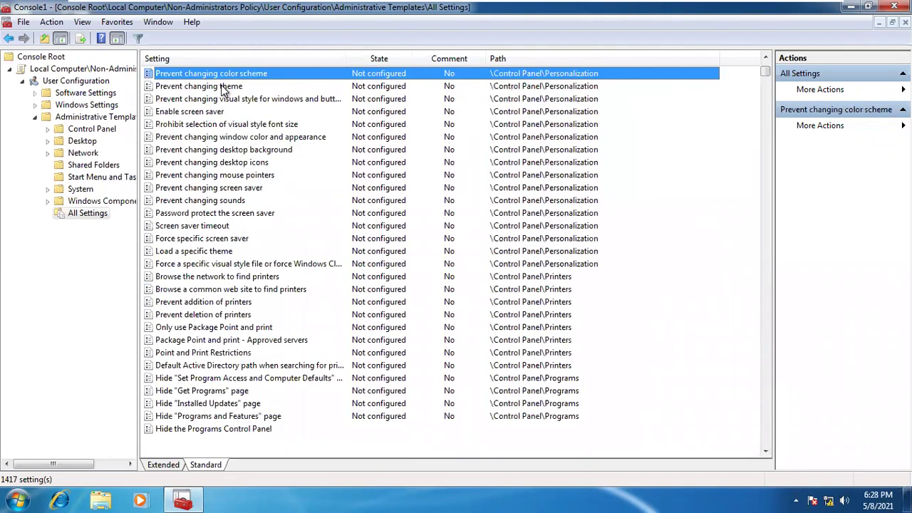
{"action": "key", "text": "p"}
{"action": "key", "text": "p"}
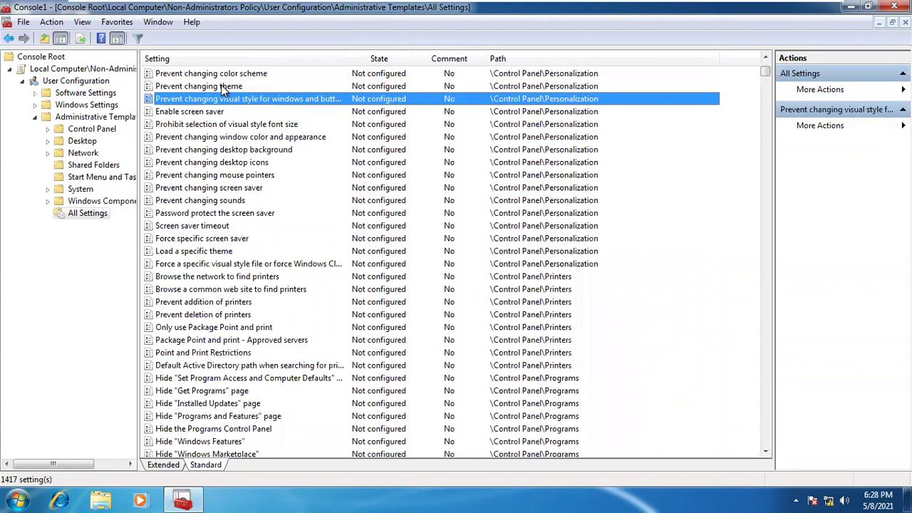
Set Prevent changing desktop background to Enabled
{"action": "left_click", "coordinate": [260, 150]}
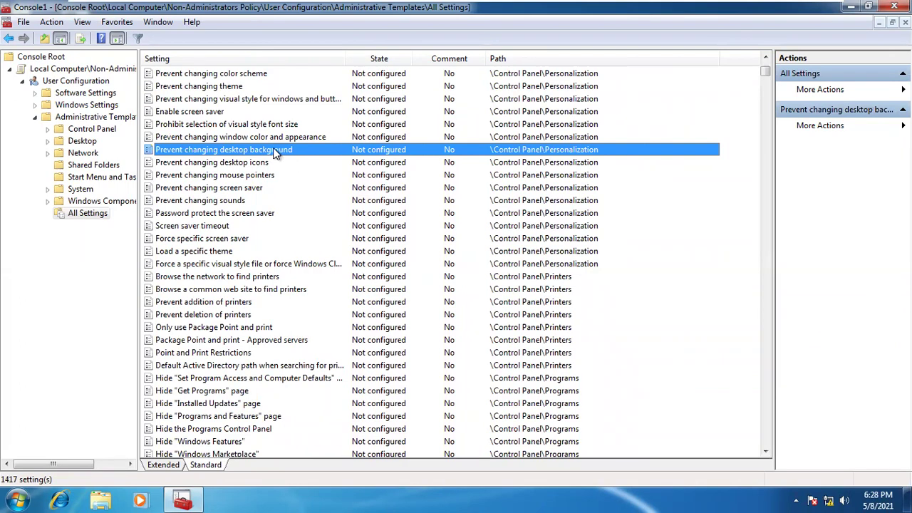
{"action": "double_click", "coordinate": [273, 149]}
{"action": "left_click", "coordinate": [36, 80]}
{"action": "left_click", "coordinate": [876, 471]}
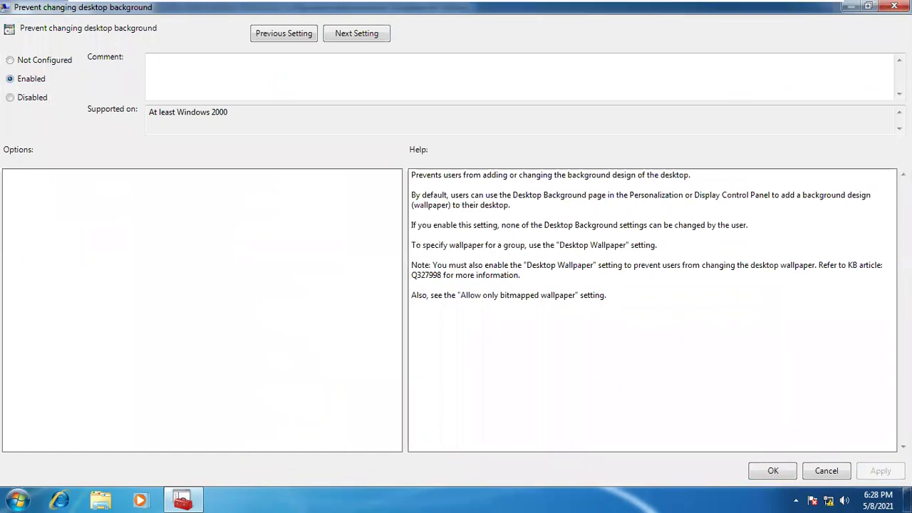
{"action": "left_click", "coordinate": [784, 468]}
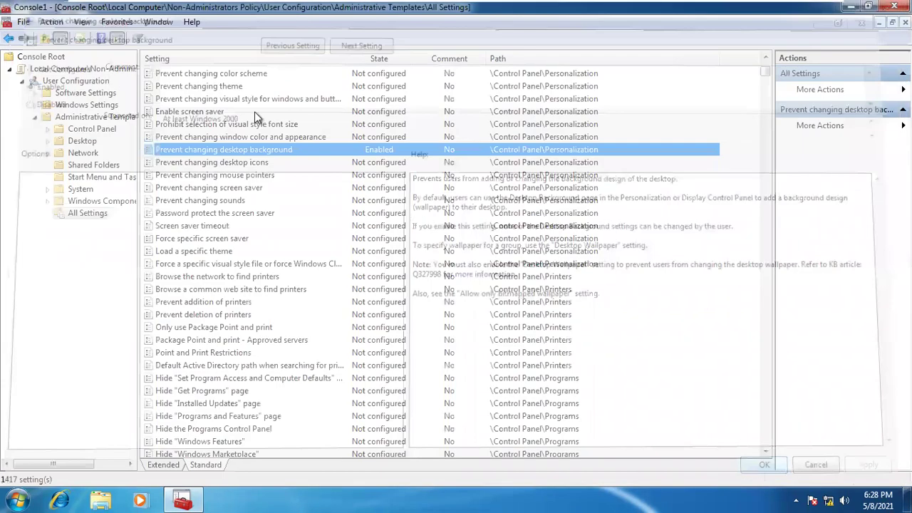
Set Prevent changing theme to Enabled
{"action": "double_click", "coordinate": [199, 86]}
{"action": "left_click", "coordinate": [29, 80]}
{"action": "key", "text": "alt+a"}
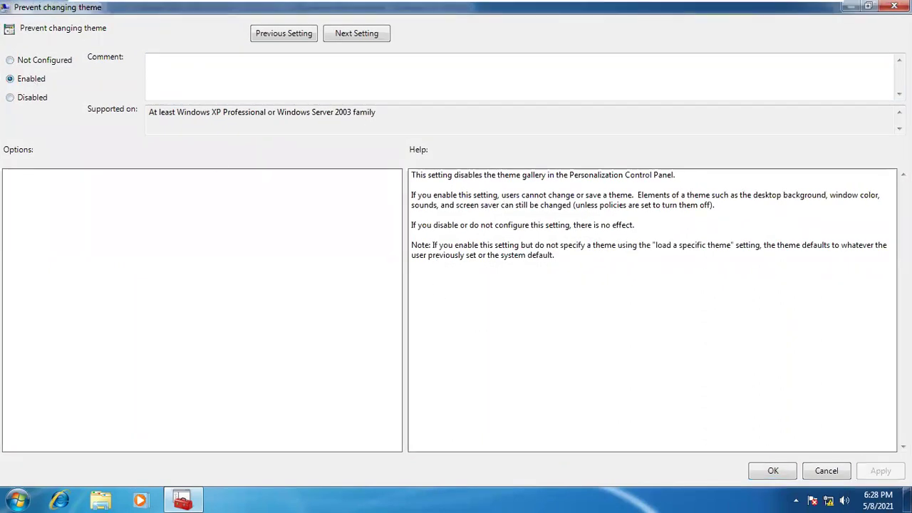
{"action": "left_click", "coordinate": [773, 470]}
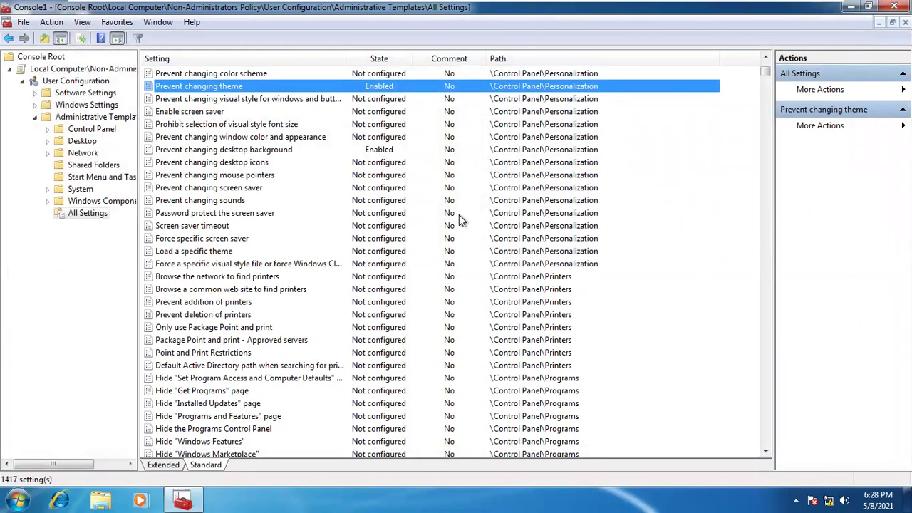
Enable Prevent changing desktop icons, then move down toward the Control Panel policies
{"action": "key", "text": "Down"}
{"action": "key", "text": "Down"}
{"action": "key", "text": "Down"}
{"action": "key", "text": "Down"}
{"action": "key", "text": "Down"}
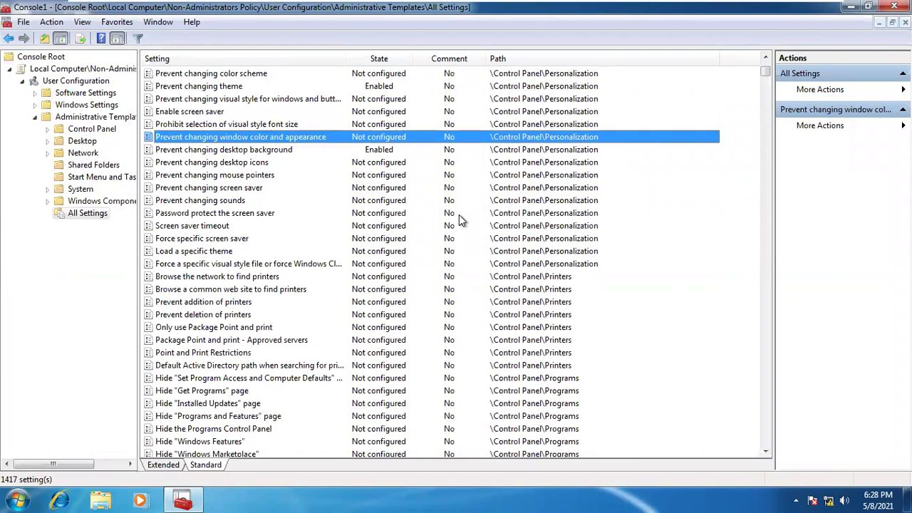
{"action": "double_click", "coordinate": [302, 169]}
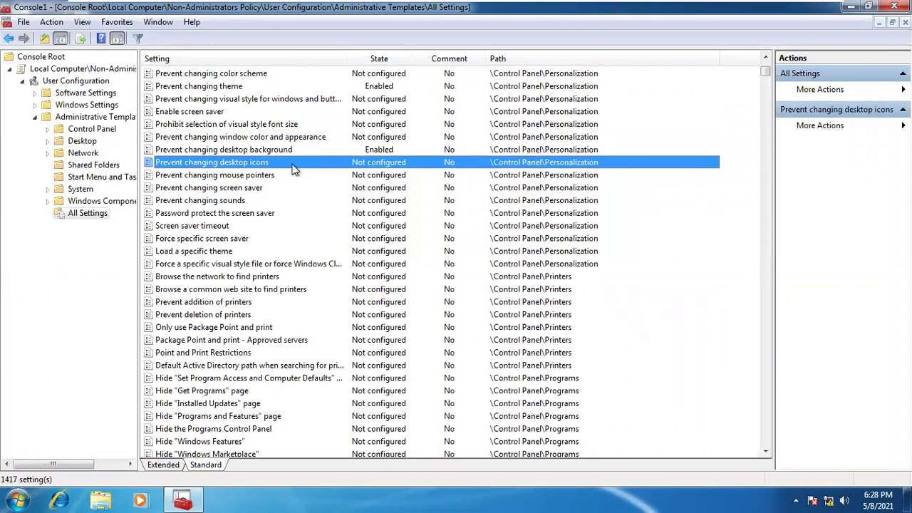
{"action": "left_click", "coordinate": [39, 79]}
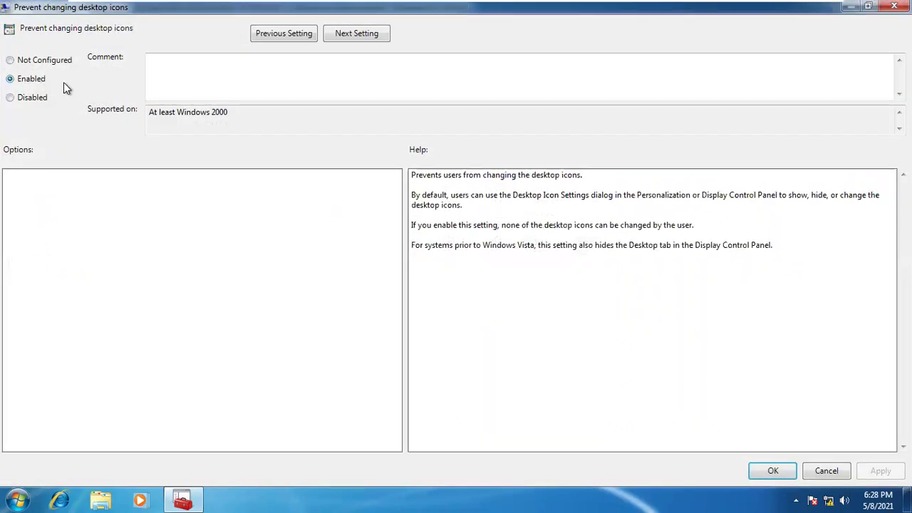
{"action": "left_click", "coordinate": [881, 471]}
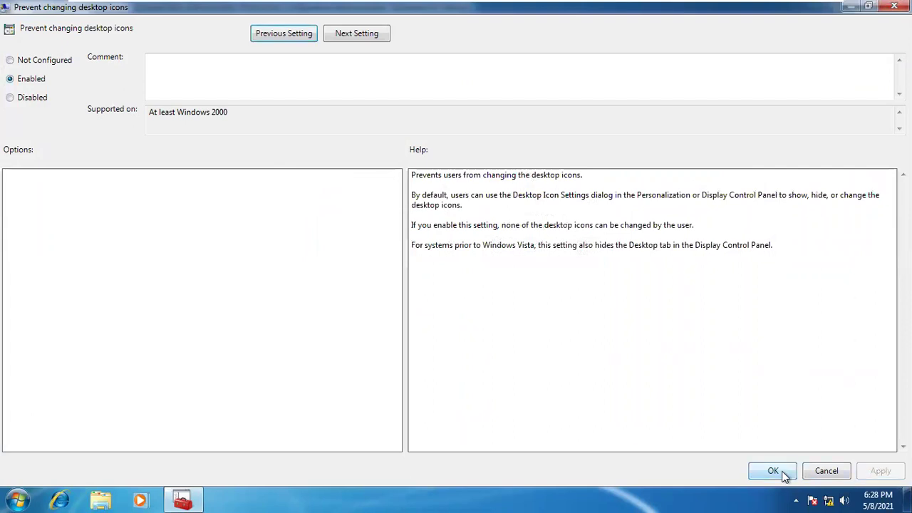
{"action": "left_click", "coordinate": [781, 471]}
{"action": "key", "text": "Down"}
{"action": "key", "text": "Down"}
{"action": "key", "text": "Down"}
{"action": "key", "text": "Down"}
{"action": "key", "text": "Down"}
{"action": "key", "text": "Down"}
{"action": "key", "text": "Down"}
{"action": "key", "text": "Down"}
{"action": "key", "text": "Down"}
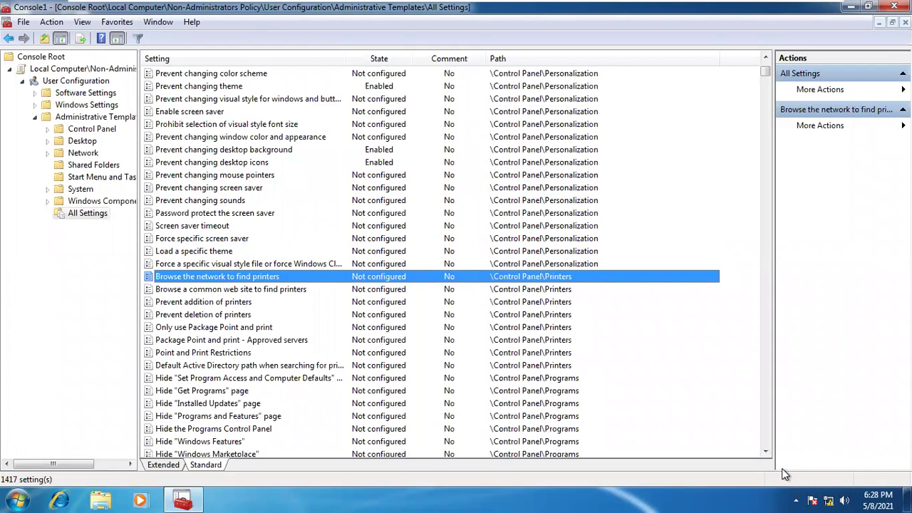
{"action": "key", "text": "Down"}
{"action": "key", "text": "Down"}
{"action": "key", "text": "Down"}
{"action": "key", "text": "Down"}
{"action": "key", "text": "Down"}
{"action": "key", "text": "Down"}
{"action": "key", "text": "p"}
{"action": "key", "text": "p"}
{"action": "key", "text": "p"}
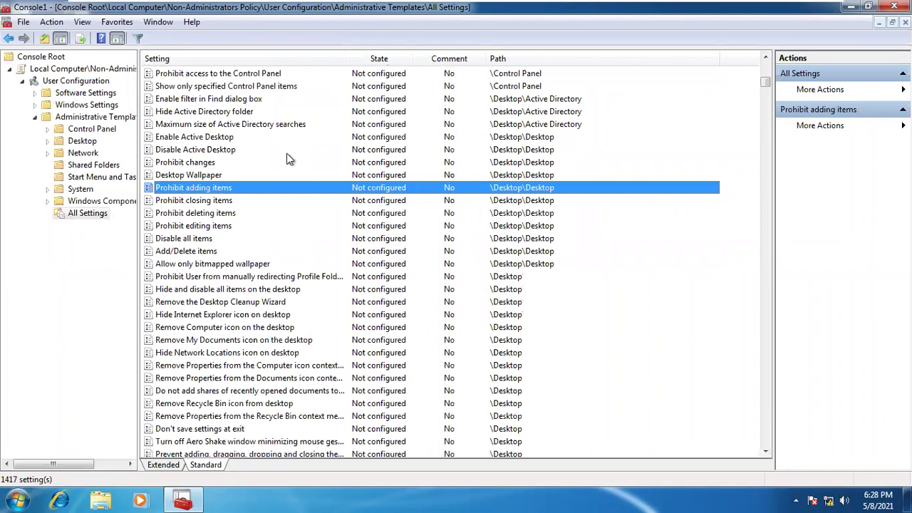
Set Prohibit access to the Control Panel to Enabled
{"action": "left_click", "coordinate": [247, 75]}
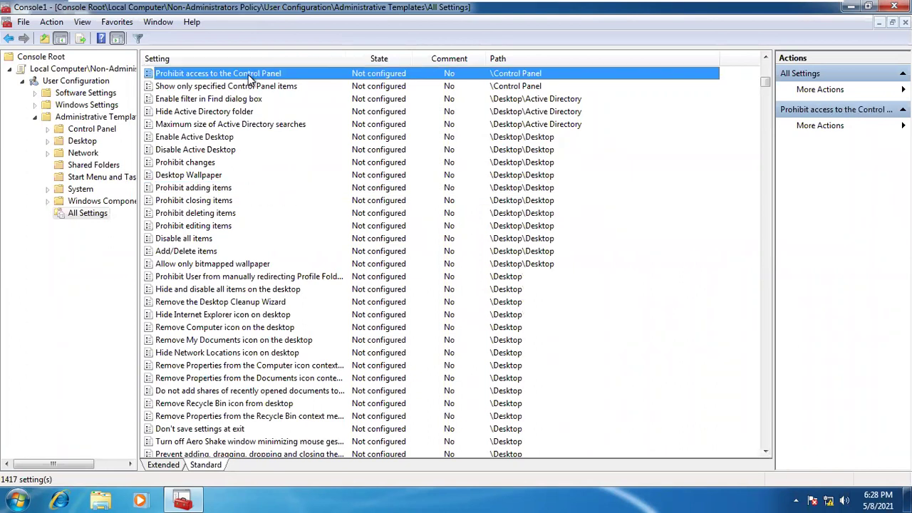
{"action": "double_click", "coordinate": [250, 79]}
{"action": "left_click", "coordinate": [40, 80]}
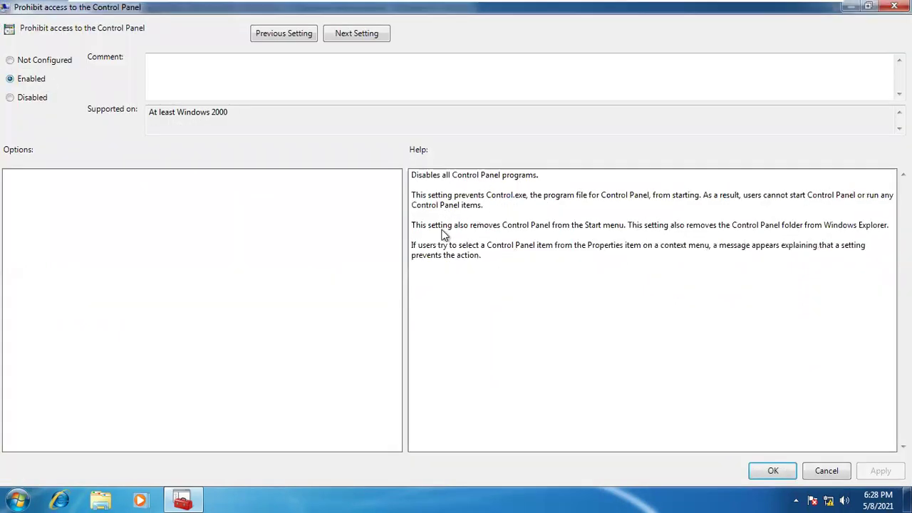
{"action": "left_click", "coordinate": [877, 471]}
{"action": "left_click", "coordinate": [775, 471]}
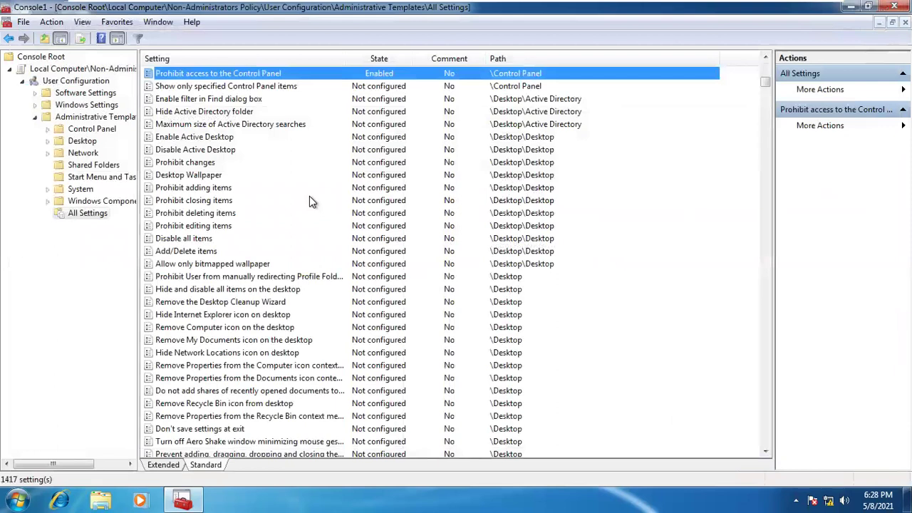
Set Desktop's Prohibit deleting items policy to Enabled
{"action": "key", "text": "Down"}
{"action": "key", "text": "Down"}
{"action": "key", "text": "Down"}
{"action": "key", "text": "Down"}
{"action": "key", "text": "Down"}
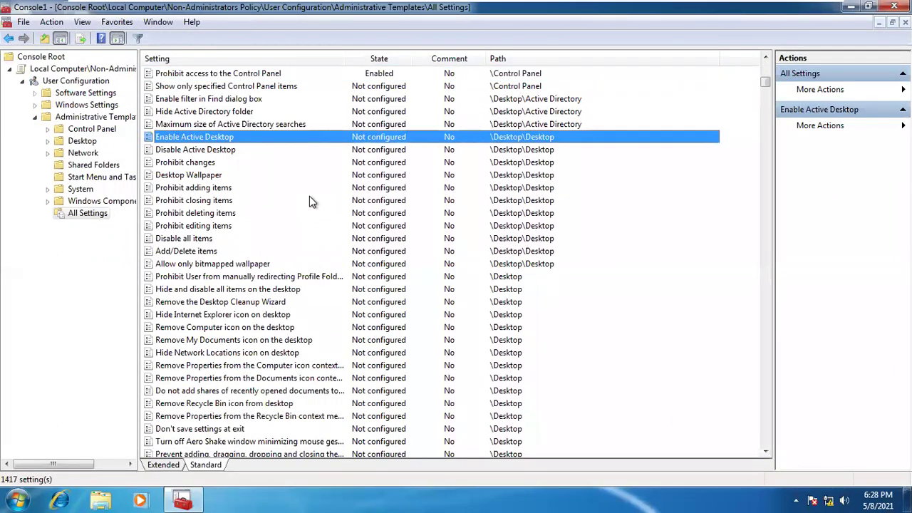
{"action": "key", "text": "Down"}
{"action": "key", "text": "Down"}
{"action": "key", "text": "Down"}
{"action": "key", "text": "Down"}
{"action": "key", "text": "Down"}
{"action": "key", "text": "Down"}
{"action": "key", "text": "Down"}
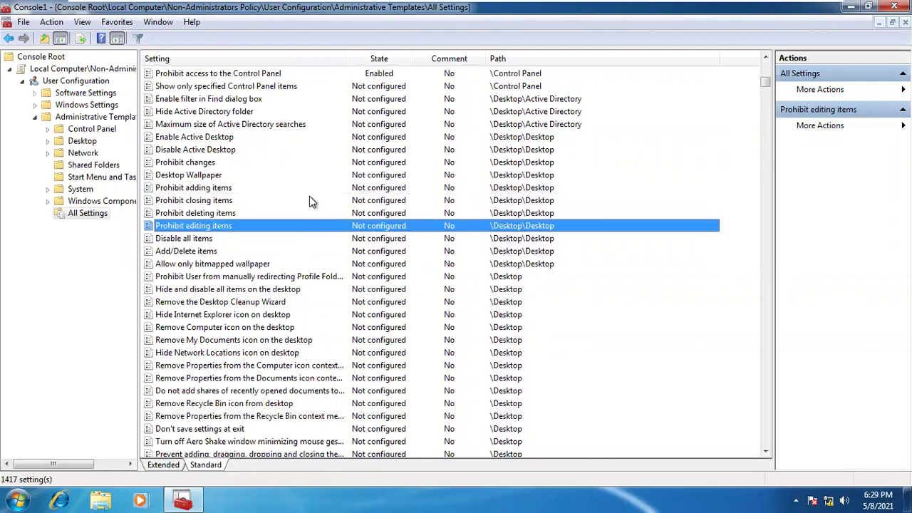
{"action": "left_click", "coordinate": [193, 213]}
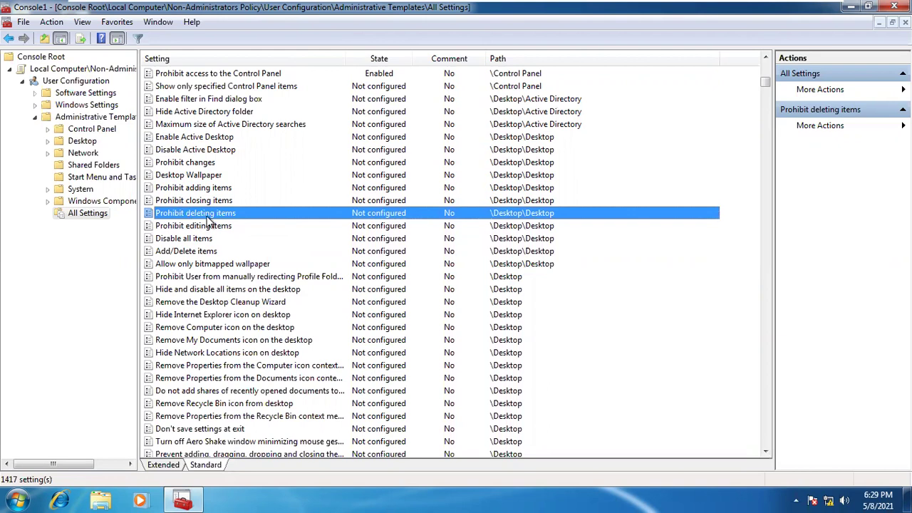
{"action": "double_click", "coordinate": [207, 217]}
{"action": "left_click", "coordinate": [31, 80]}
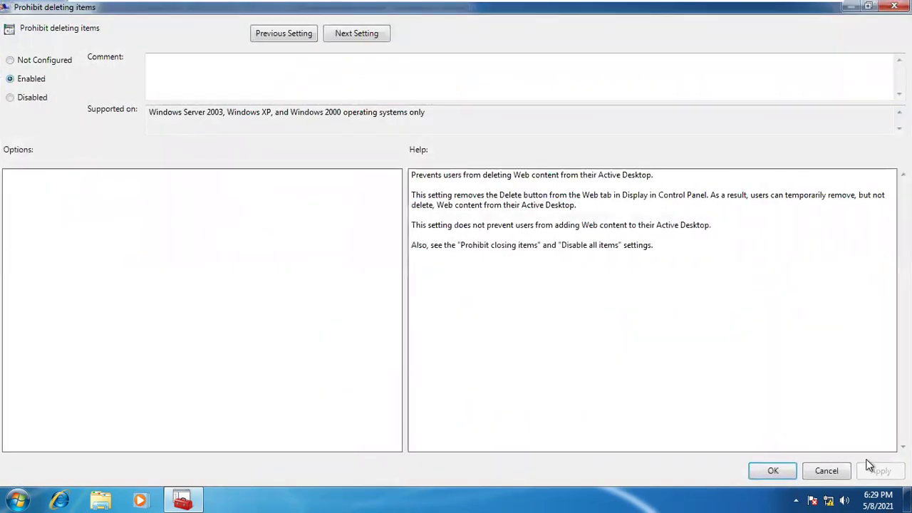
{"action": "left_click", "coordinate": [784, 472]}
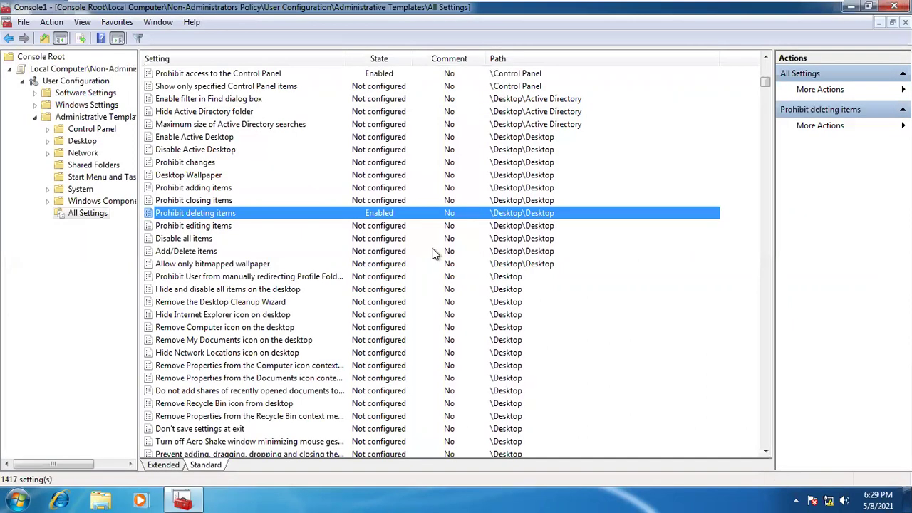
{"action": "key", "text": "Down"}
{"action": "key", "text": "Down"}
{"action": "key", "text": "Down"}
{"action": "key", "text": "Down"}
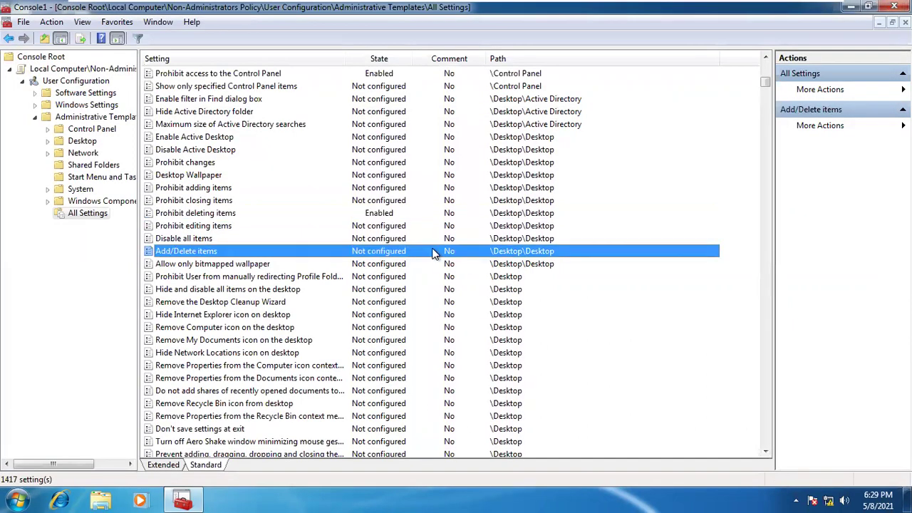
{"action": "key", "text": "Down"}
{"action": "key", "text": "Down"}
{"action": "key", "text": "Down"}
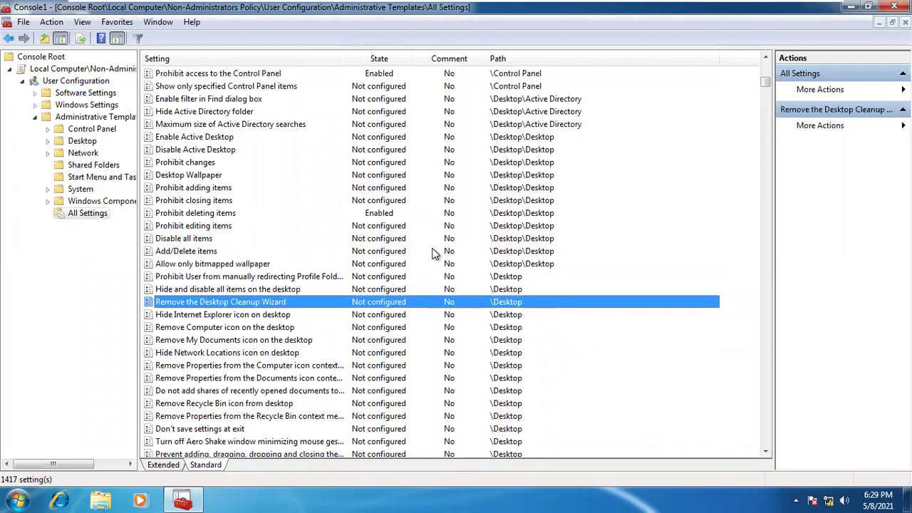
{"action": "key", "text": "Page_Down"}
{"action": "key", "text": "Down"}
{"action": "key", "text": "Down"}
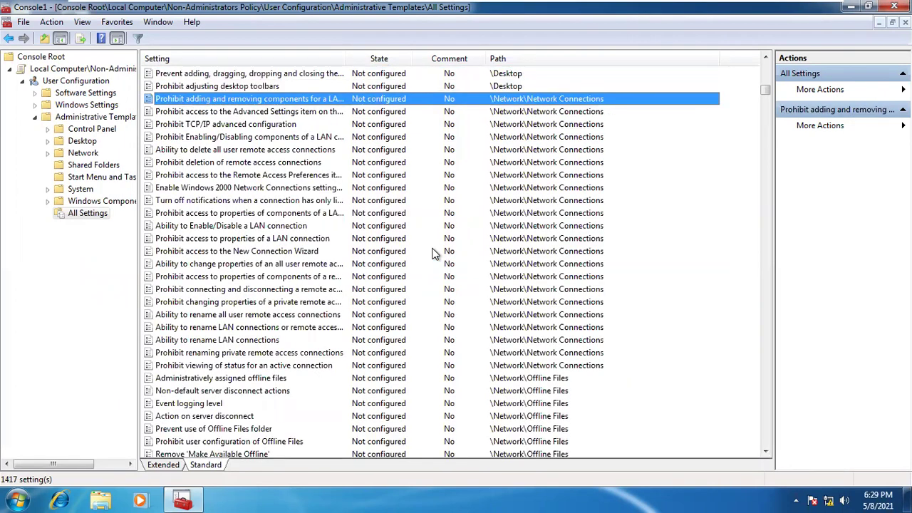
{"action": "key", "text": "Down"}
{"action": "key", "text": "Down"}
{"action": "key", "text": "Down"}
{"action": "key", "text": "Down"}
{"action": "key", "text": "Down"}
{"action": "key", "text": "Down"}
{"action": "key", "text": "Down"}
{"action": "key", "text": "Down"}
{"action": "key", "text": "Down"}
{"action": "key", "text": "Down"}
{"action": "key", "text": "Down"}
{"action": "key", "text": "Down"}
{"action": "key", "text": "Down"}
{"action": "key", "text": "Down"}
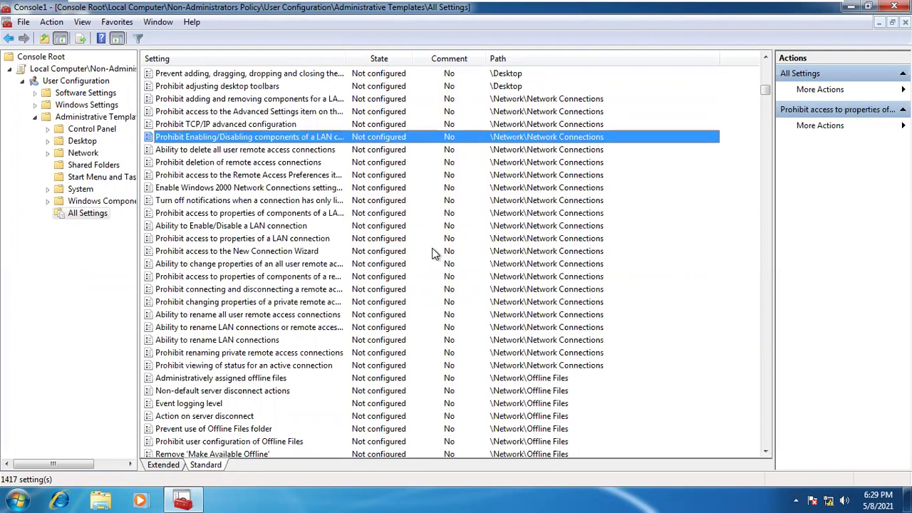
{"action": "key", "text": "Down"}
{"action": "key", "text": "Down"}
{"action": "key", "text": "Down"}
{"action": "key", "text": "Down"}
{"action": "key", "text": "Down"}
{"action": "key", "text": "Down"}
{"action": "key", "text": "Down"}
{"action": "key", "text": "Down"}
{"action": "key", "text": "Down"}
{"action": "key", "text": "Down"}
{"action": "key", "text": "Down"}
{"action": "key", "text": "Down"}
{"action": "key", "text": "Page_Down"}
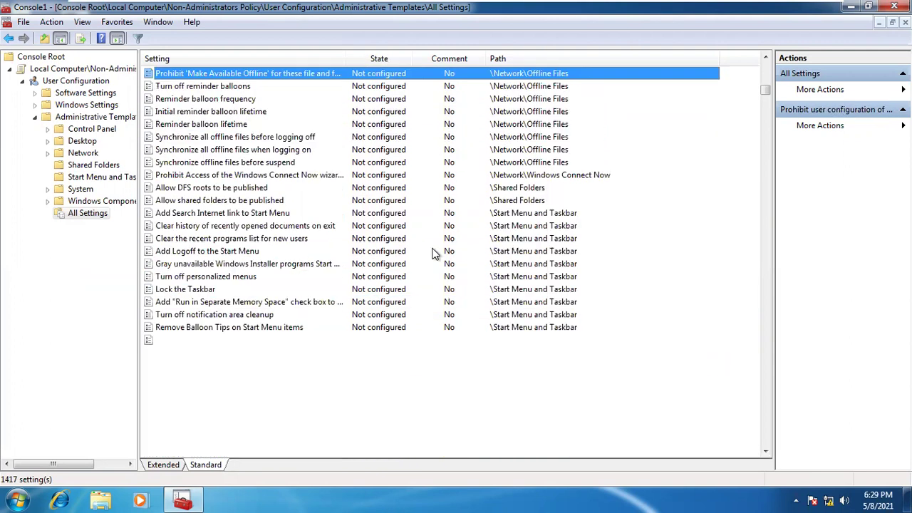
{"action": "key", "text": "Down"}
{"action": "key", "text": "Down"}
{"action": "key", "text": "Down"}
{"action": "key", "text": "Down"}
{"action": "key", "text": "Down"}
{"action": "key", "text": "Down"}
{"action": "key", "text": "Down"}
{"action": "key", "text": "Down"}
{"action": "key", "text": "Page_Down"}
{"action": "key", "text": "Down"}
{"action": "key", "text": "Down"}
{"action": "key", "text": "Down"}
{"action": "key", "text": "Down"}
{"action": "key", "text": "Down"}
{"action": "key", "text": "Down"}
{"action": "key", "text": "Down"}
{"action": "key", "text": "Down"}
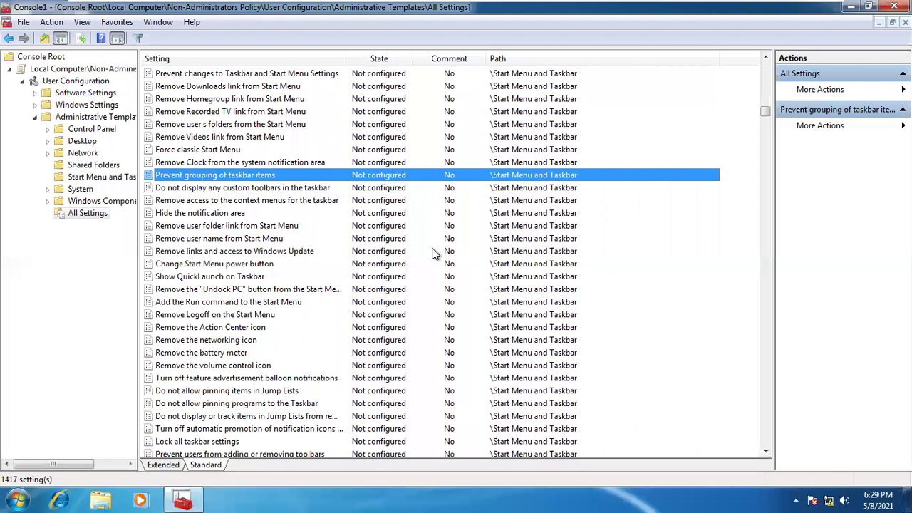
{"action": "key", "text": "Page_Down"}
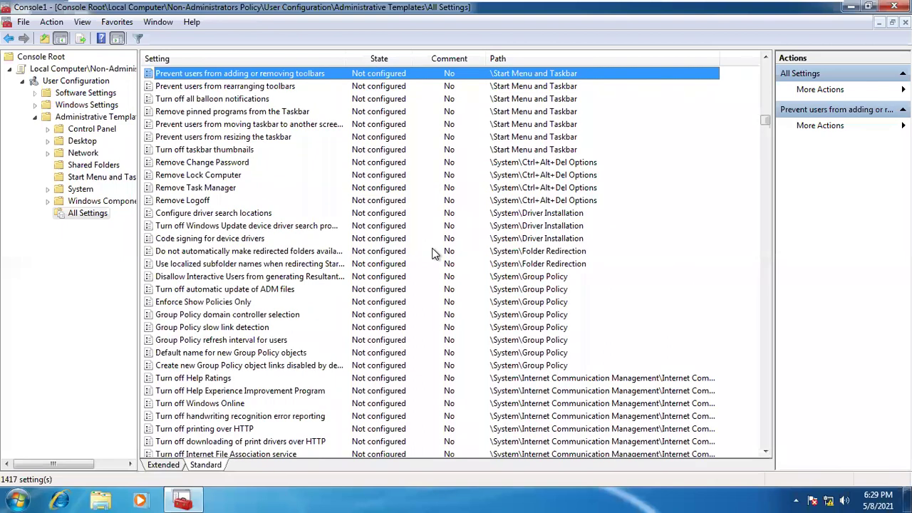
{"action": "key", "text": "Down"}
{"action": "key", "text": "Down"}
{"action": "key", "text": "Down"}
{"action": "key", "text": "Down"}
{"action": "key", "text": "Down"}
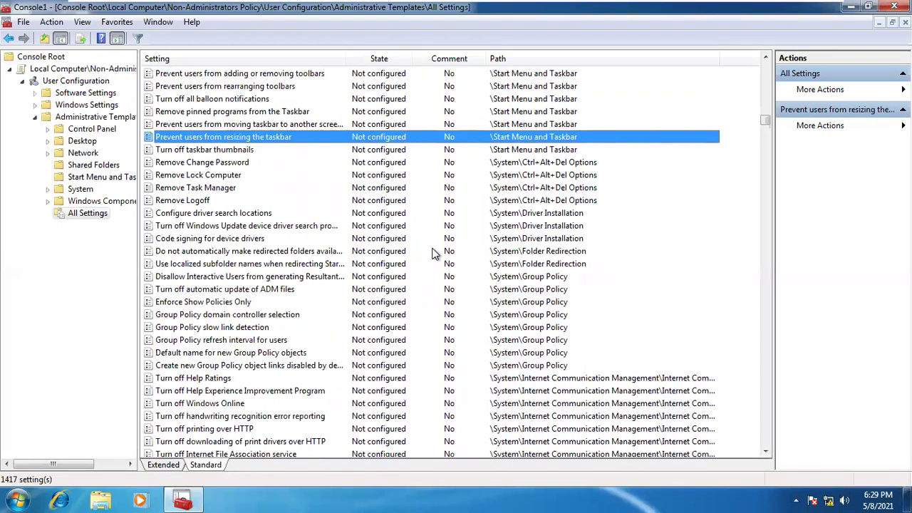
{"action": "key", "text": "Page_Down"}
{"action": "key", "text": "Page_Down"}
{"action": "key", "text": "Page_Down"}
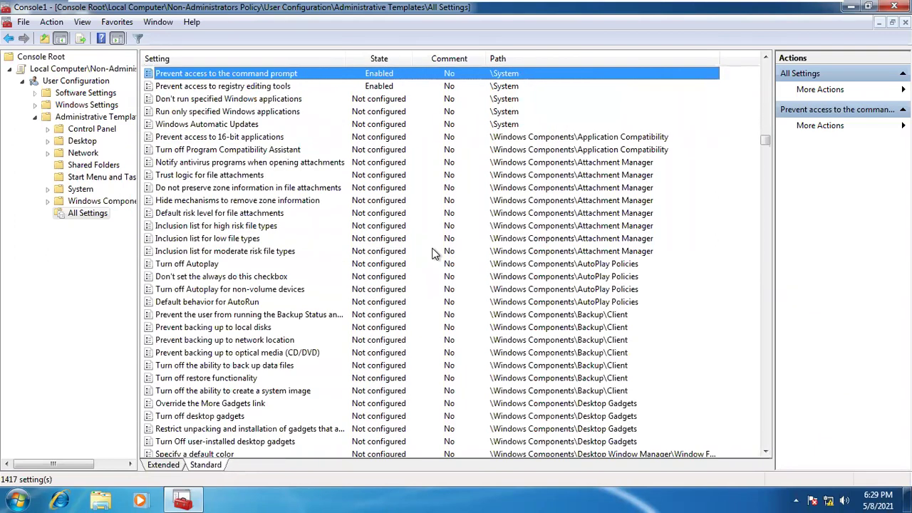
{"action": "key", "text": "p"}
{"action": "key", "text": "p"}
{"action": "key", "text": "p"}
{"action": "key", "text": "p"}
{"action": "key", "text": "p"}
{"action": "key", "text": "p"}
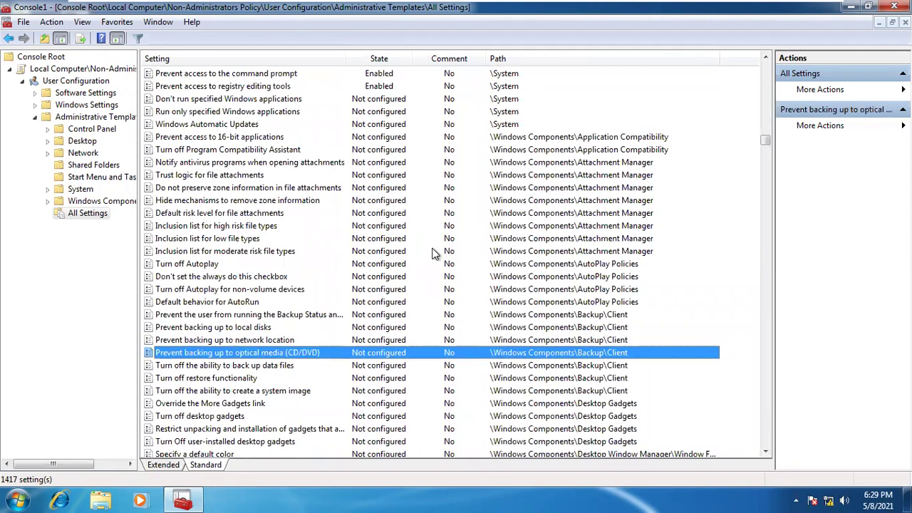
{"action": "key", "text": "p"}
{"action": "key", "text": "p"}
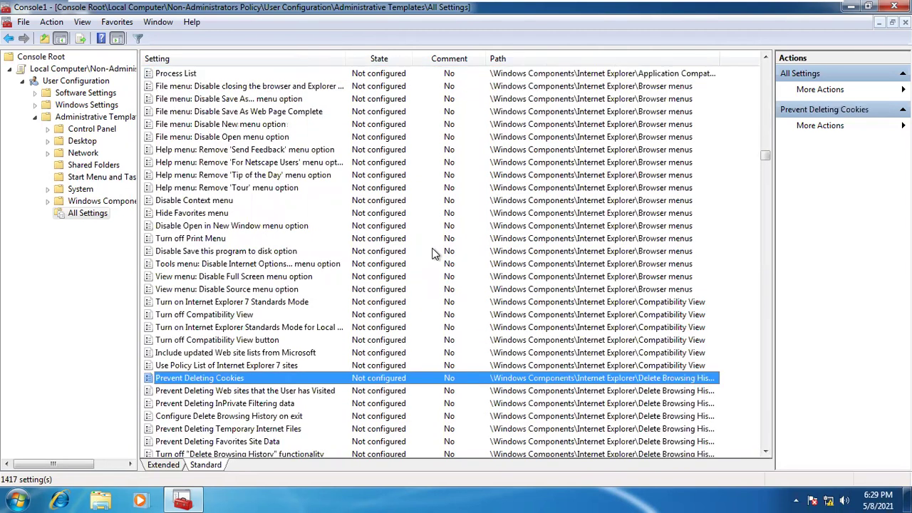
{"action": "key", "text": "p"}
{"action": "key", "text": "p"}
{"action": "key", "text": "p"}
{"action": "key", "text": "p"}
{"action": "key", "text": "p"}
{"action": "key", "text": "p"}
{"action": "key", "text": "p"}
{"action": "key", "text": "p"}
{"action": "key", "text": "p"}
{"action": "key", "text": "p"}
{"action": "key", "text": "p"}
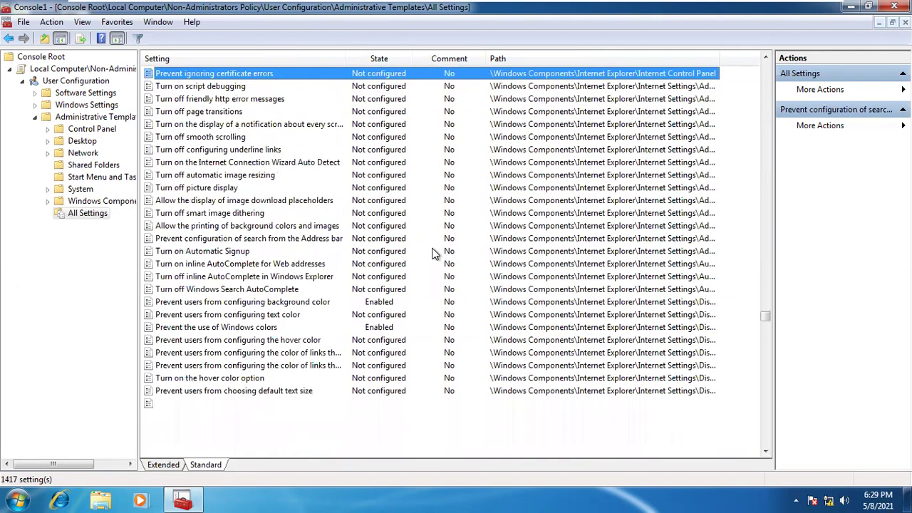
{"action": "key", "text": "p"}
{"action": "key", "text": "p"}
{"action": "key", "text": "p"}
{"action": "key", "text": "p"}
{"action": "key", "text": "p"}
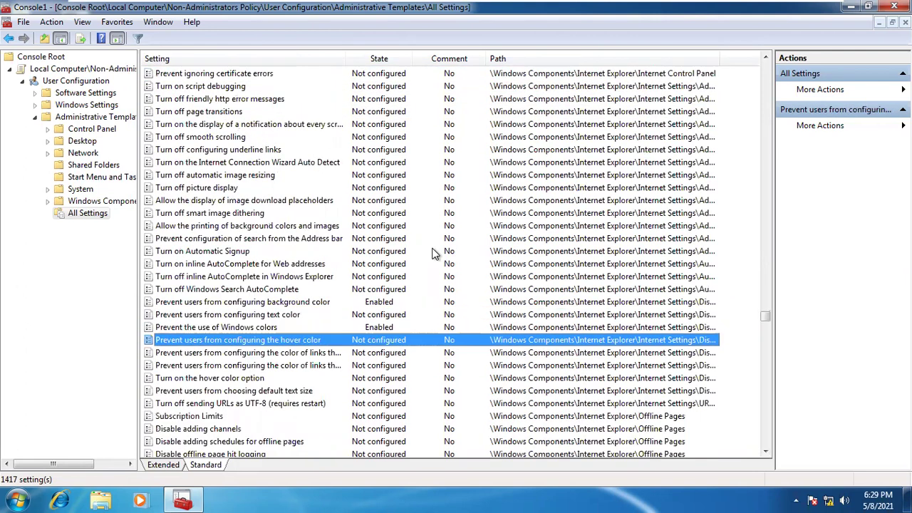
{"action": "key", "text": "p"}
{"action": "key", "text": "p"}
{"action": "key", "text": "p"}
{"action": "key", "text": "p"}
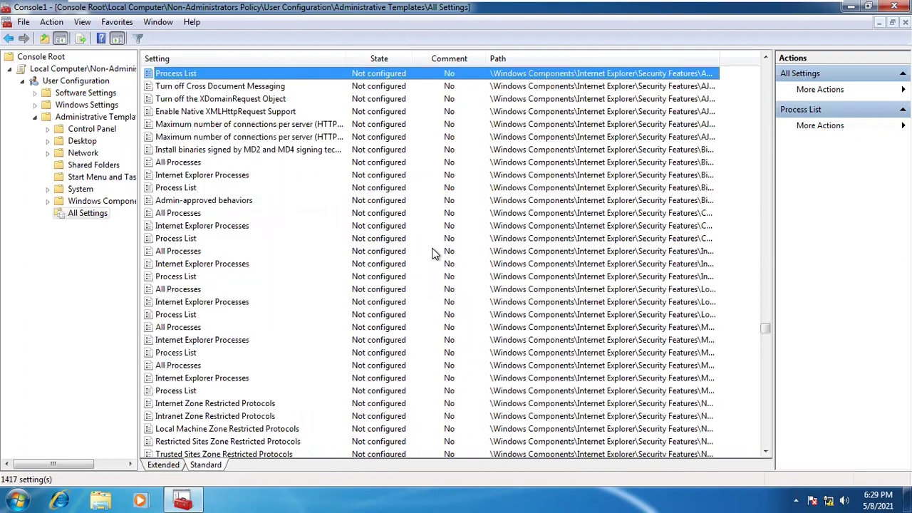
{"action": "key", "text": "p"}
{"action": "key", "text": "p"}
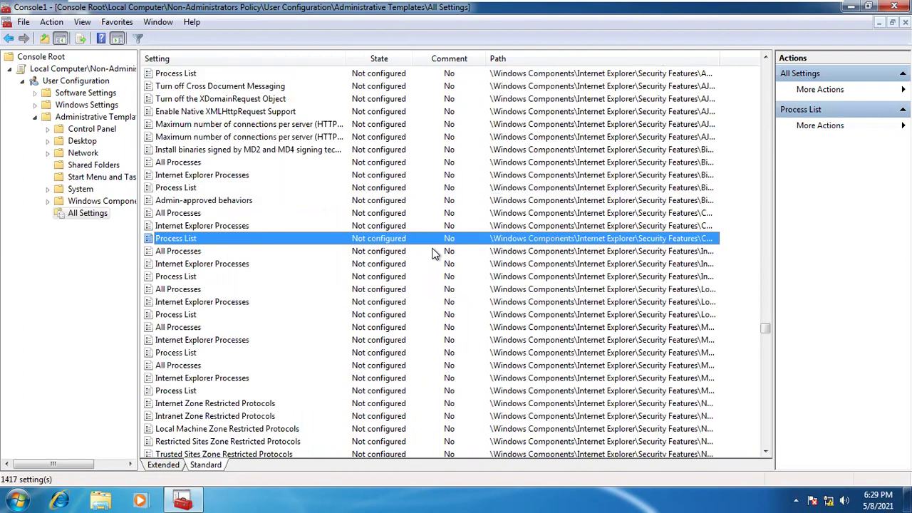
{"action": "key", "text": "p"}
{"action": "key", "text": "p"}
{"action": "key", "text": "p"}
{"action": "key", "text": "p"}
{"action": "key", "text": "p"}
{"action": "key", "text": "p"}
{"action": "key", "text": "p"}
{"action": "key", "text": "p"}
{"action": "key", "text": "p"}
{"action": "key", "text": "p"}
{"action": "key", "text": "p"}
{"action": "key", "text": "p"}
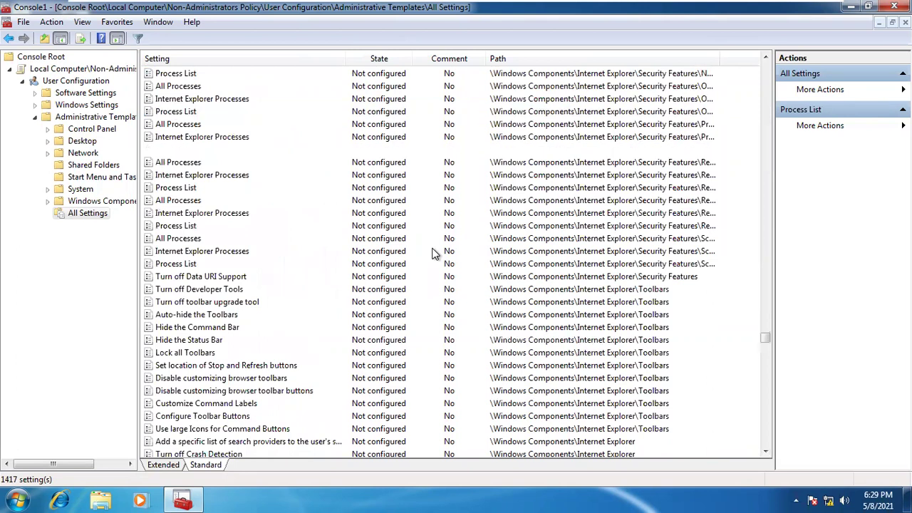
{"action": "key", "text": "p"}
{"action": "key", "text": "p"}
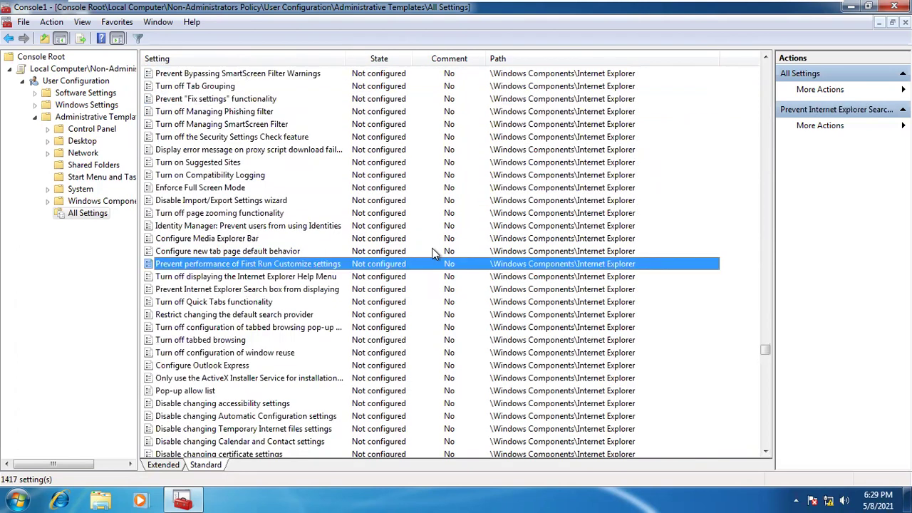
{"action": "key", "text": "p"}
{"action": "key", "text": "p"}
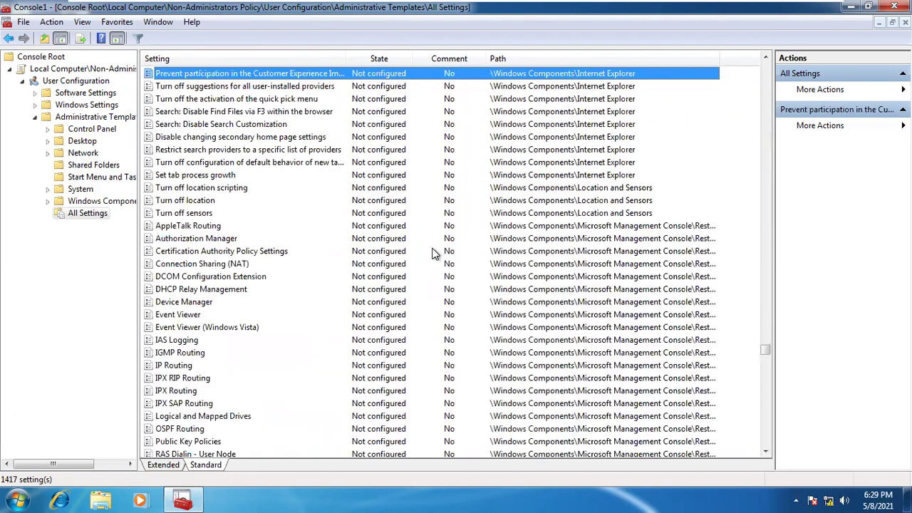
{"action": "key", "text": "p"}
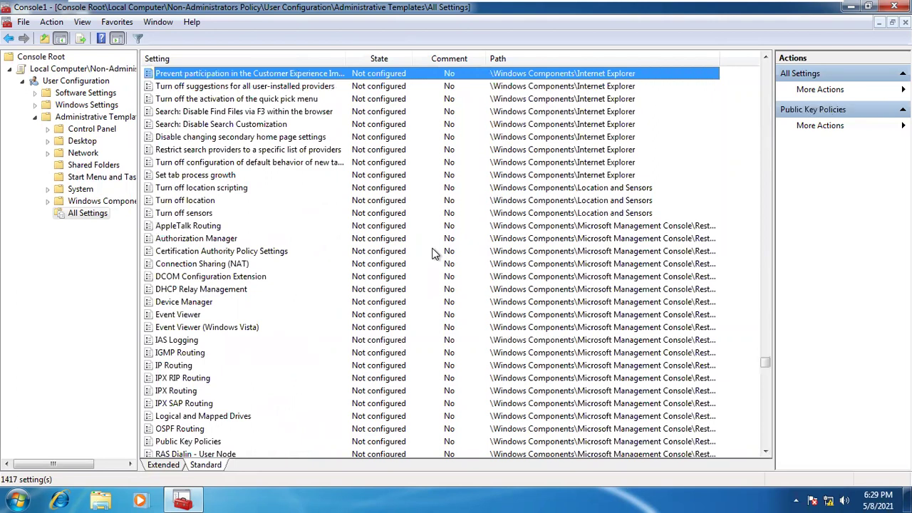
{"action": "key", "text": "p"}
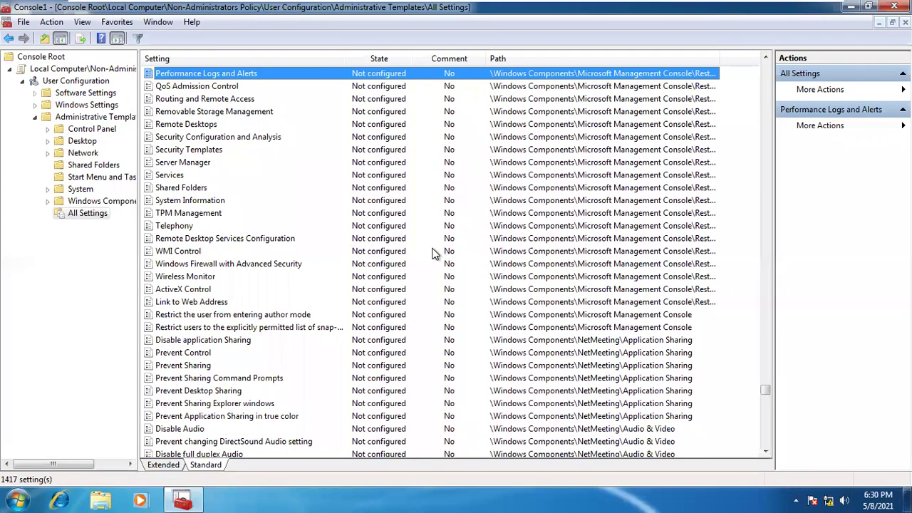
{"action": "key", "text": "p"}
{"action": "key", "text": "p"}
{"action": "key", "text": "p"}
{"action": "key", "text": "p"}
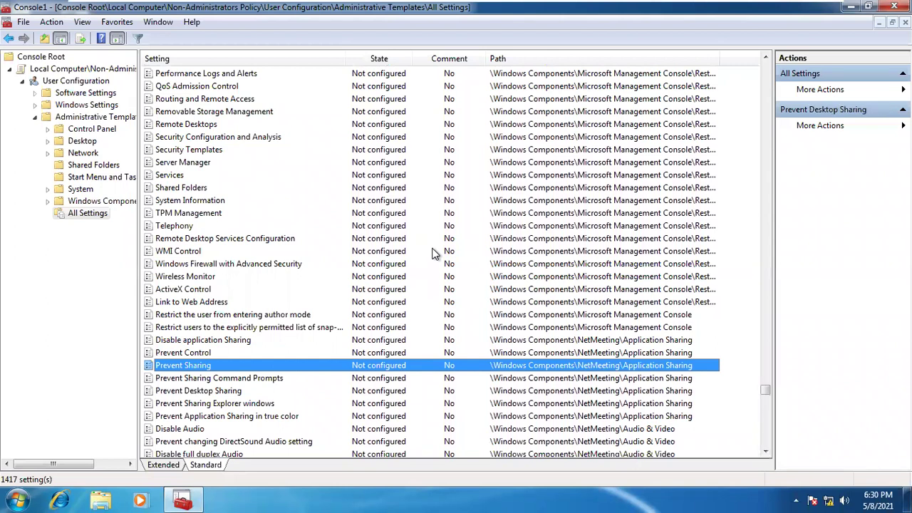
{"action": "key", "text": "p"}
{"action": "key", "text": "p"}
{"action": "key", "text": "p"}
{"action": "key", "text": "p"}
{"action": "key", "text": "p"}
{"action": "key", "text": "p"}
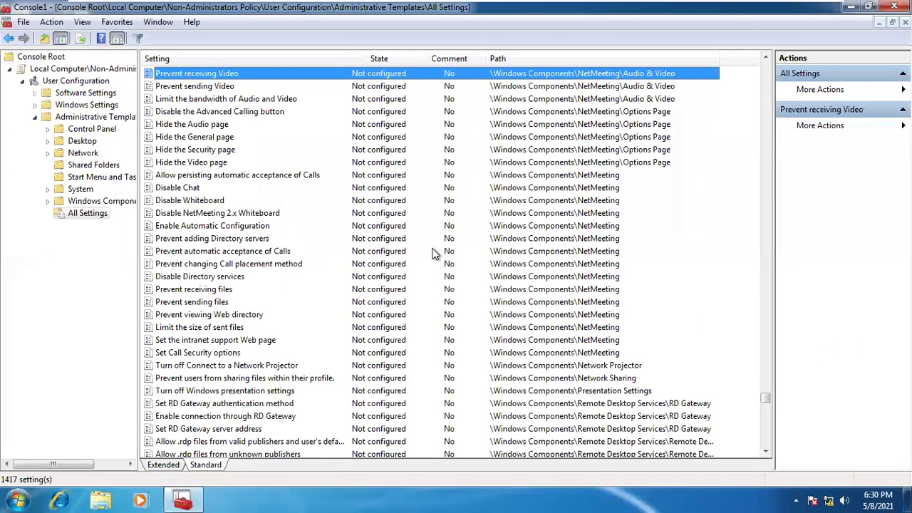
{"action": "key", "text": "p"}
{"action": "key", "text": "p"}
{"action": "key", "text": "p"}
{"action": "key", "text": "p"}
{"action": "key", "text": "p"}
{"action": "key", "text": "p"}
{"action": "key", "text": "p"}
{"action": "key", "text": "p"}
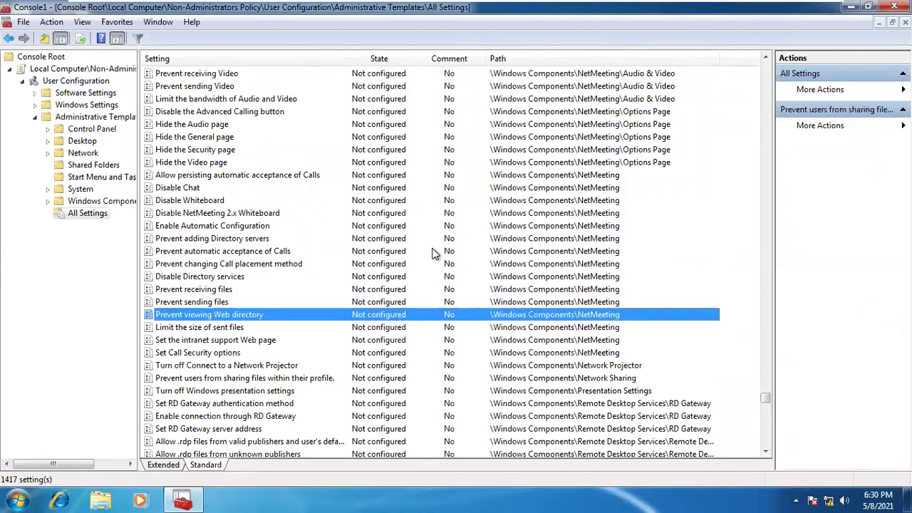
{"action": "key", "text": "p"}
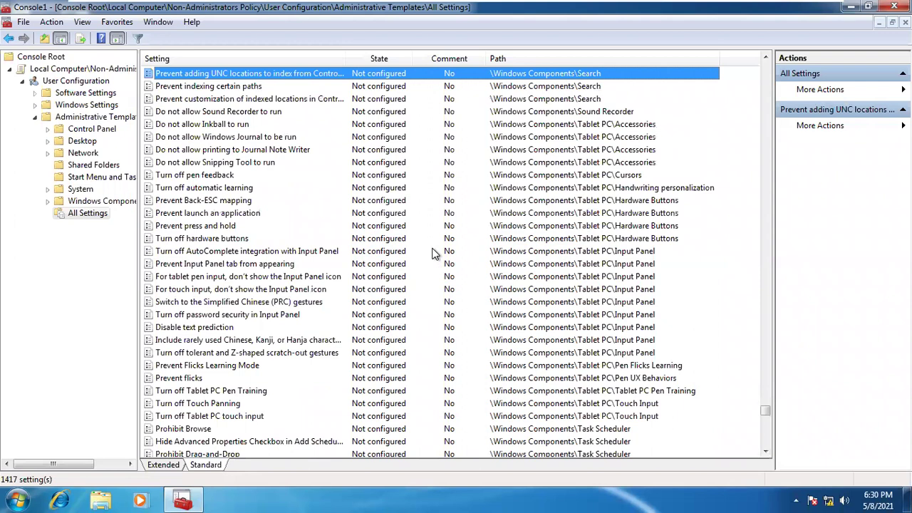
{"action": "key", "text": "p"}
{"action": "key", "text": "p"}
{"action": "key", "text": "p"}
{"action": "key", "text": "p"}
{"action": "key", "text": "p"}
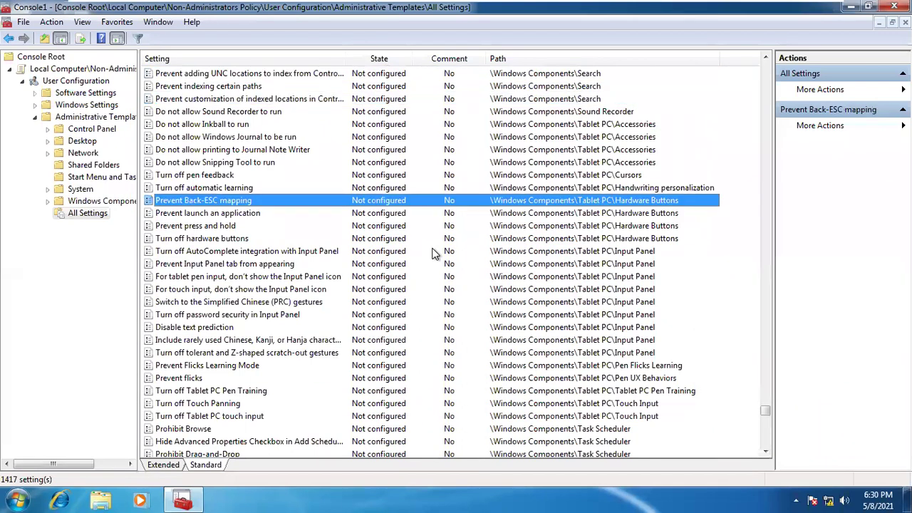
{"action": "key", "text": "p"}
{"action": "key", "text": "p"}
{"action": "key", "text": "p"}
{"action": "key", "text": "p"}
{"action": "key", "text": "p"}
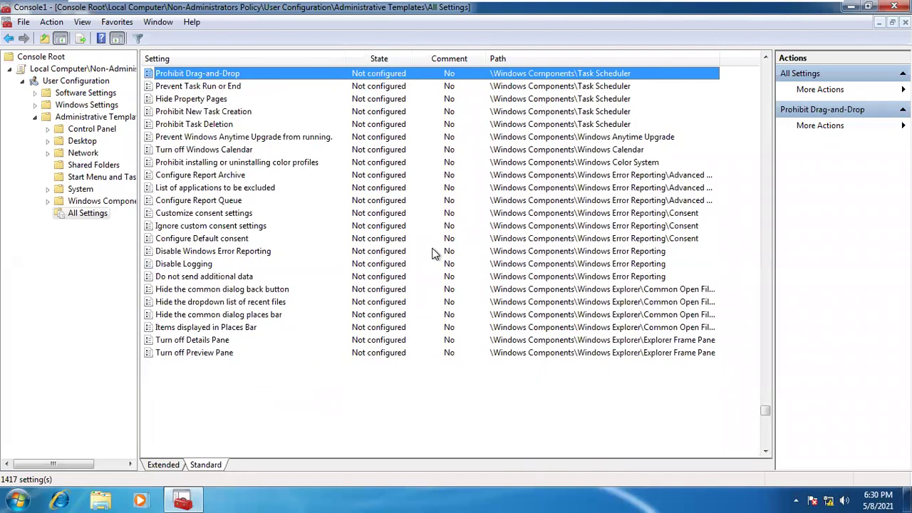
{"action": "key", "text": "p"}
{"action": "key", "text": "p"}
{"action": "key", "text": "p"}
{"action": "key", "text": "p"}
{"action": "key", "text": "p"}
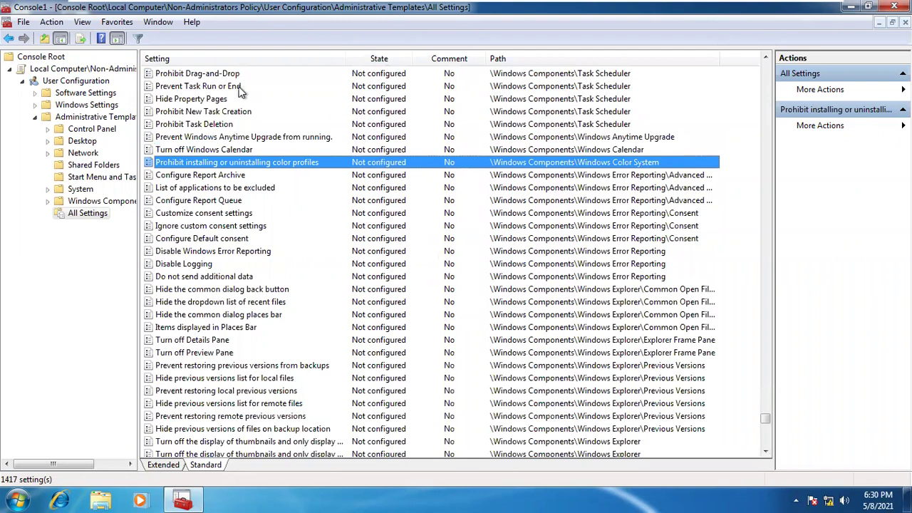
{"action": "left_click", "coordinate": [236, 86]}
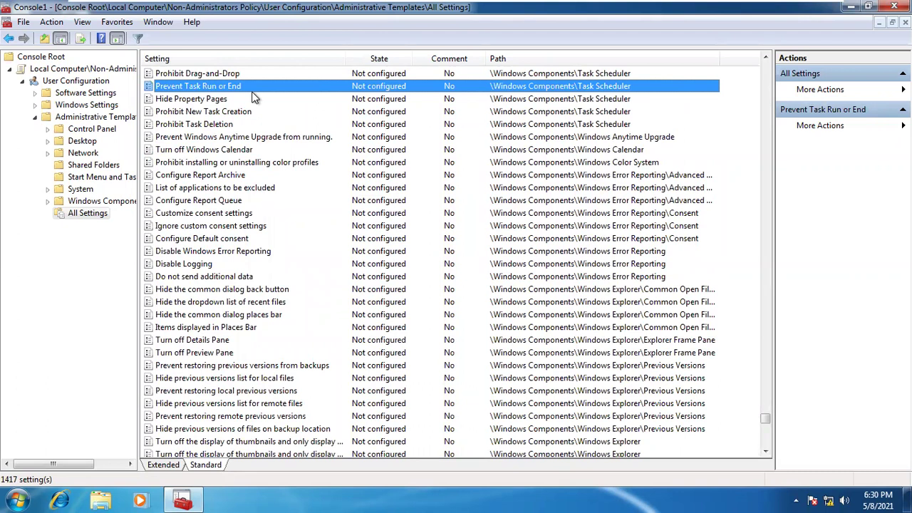
{"action": "key", "text": "Down"}
{"action": "key", "text": "Down"}
{"action": "key", "text": "Down"}
{"action": "key", "text": "Down"}
{"action": "key", "text": "Down"}
{"action": "key", "text": "Down"}
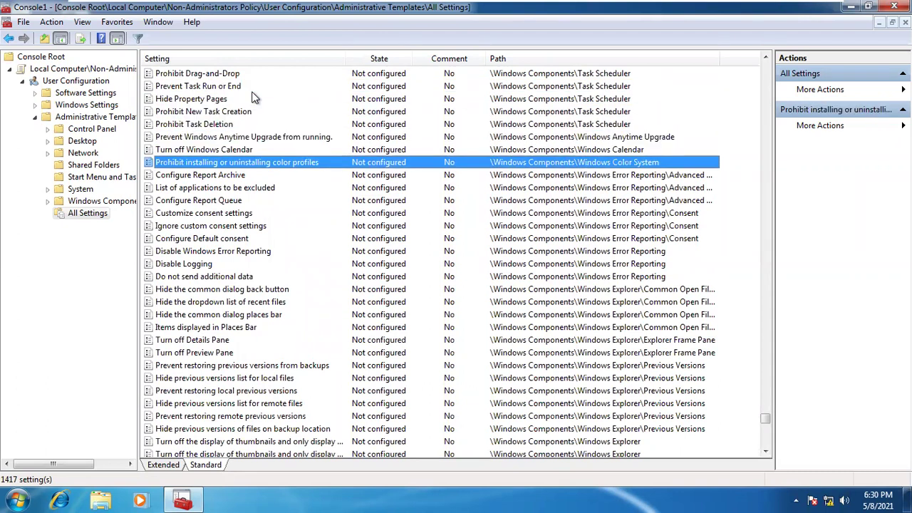
{"action": "key", "text": "p"}
{"action": "key", "text": "p"}
{"action": "key", "text": "p"}
{"action": "key", "text": "p"}
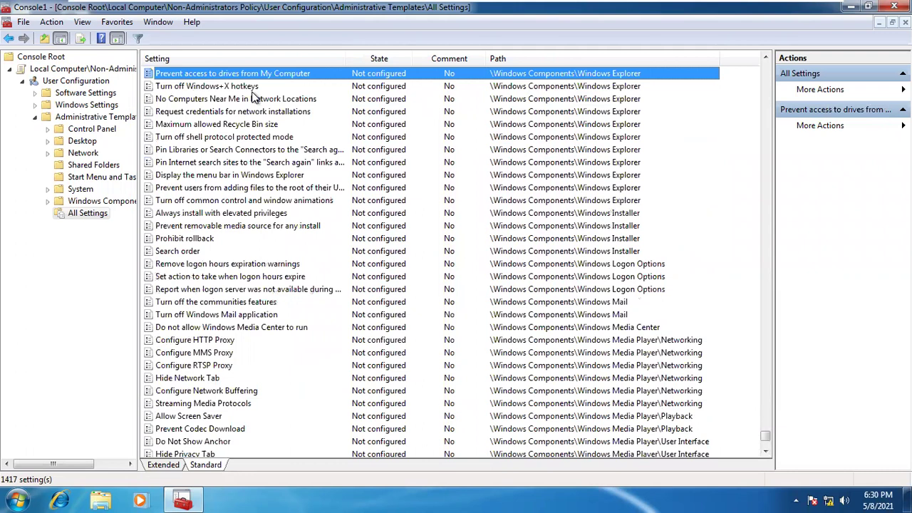
{"action": "key", "text": "p"}
{"action": "key", "text": "p"}
{"action": "key", "text": "p"}
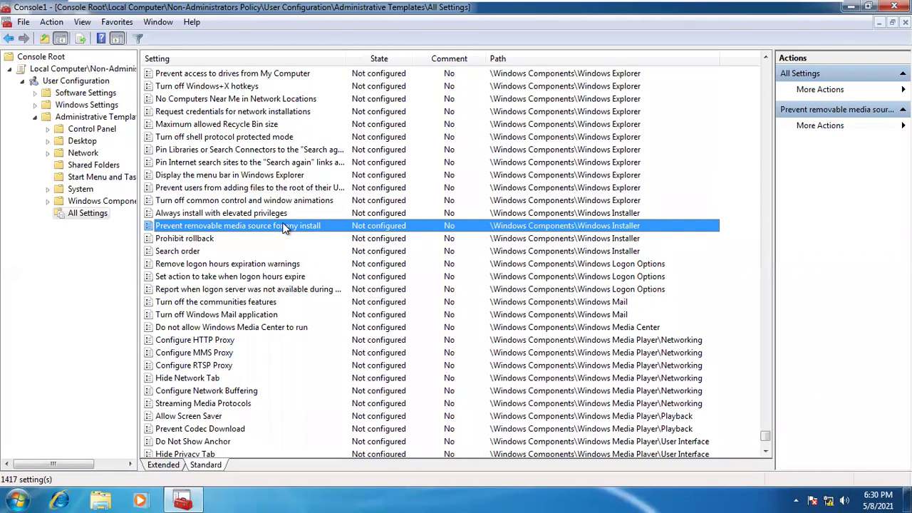
Enable 'Prevent access to drives from My Computer' with Restrict all drives, apply it, and close the console
{"action": "left_click", "coordinate": [246, 74]}
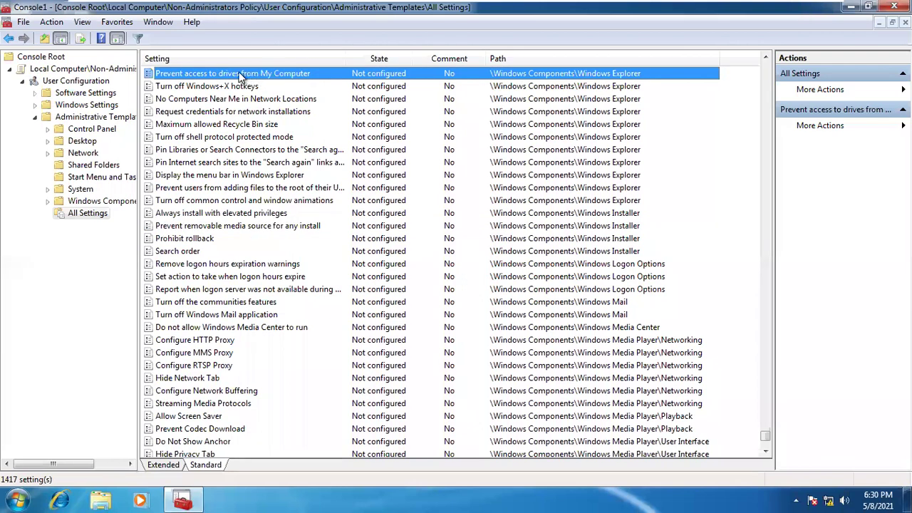
{"action": "double_click", "coordinate": [249, 79]}
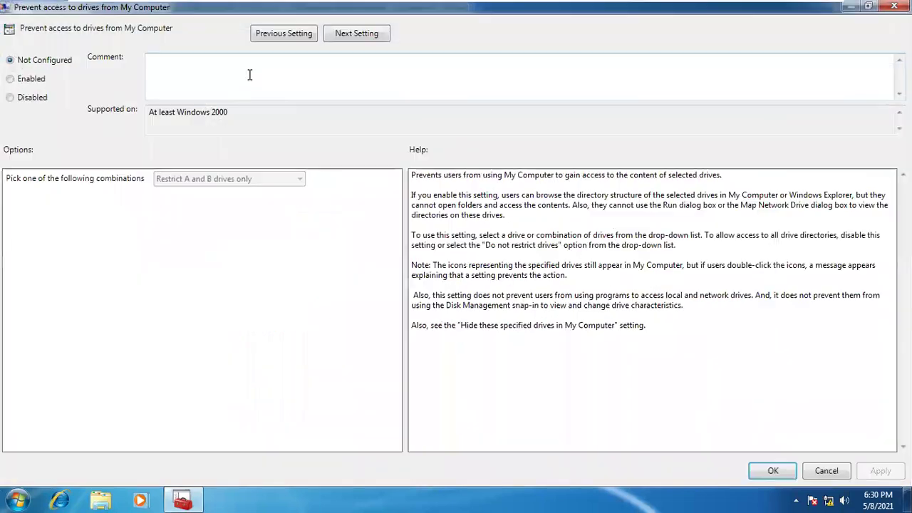
{"action": "left_click", "coordinate": [34, 80]}
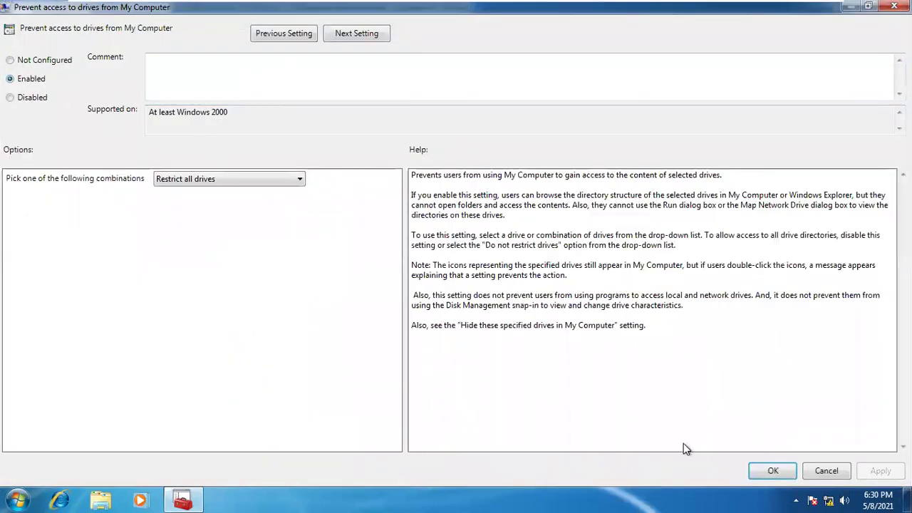
{"action": "left_click", "coordinate": [231, 178]}
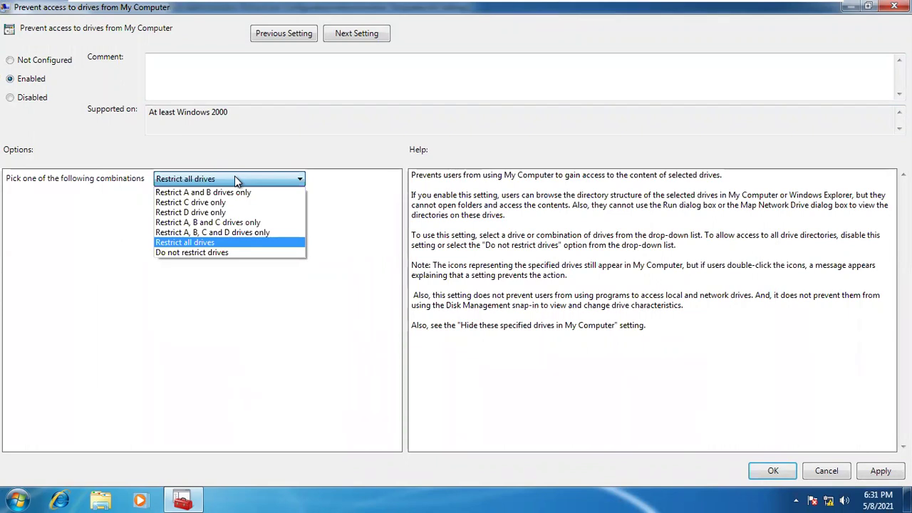
{"action": "left_click", "coordinate": [236, 176]}
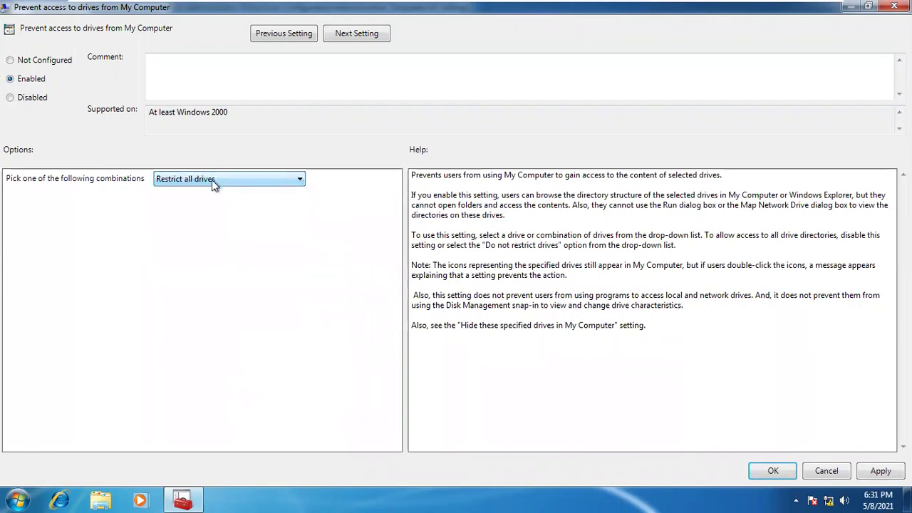
{"action": "left_click", "coordinate": [878, 473]}
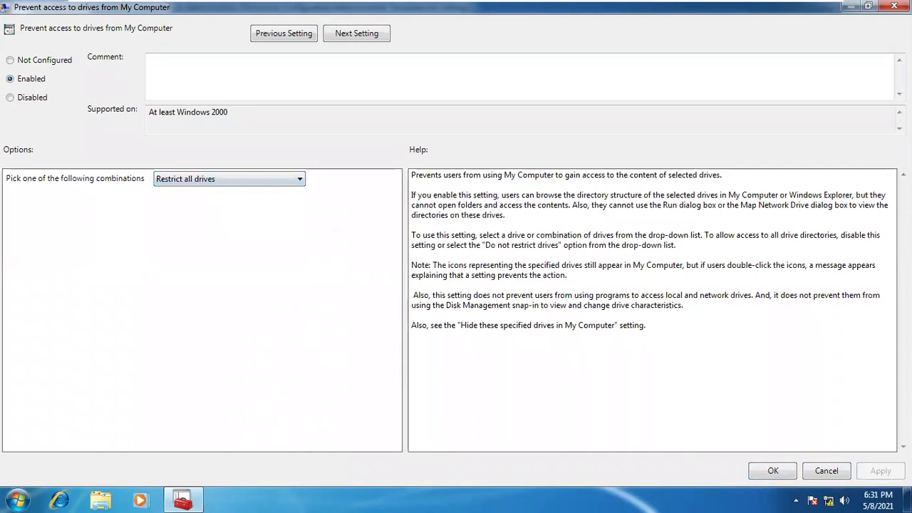
{"action": "left_click", "coordinate": [774, 469]}
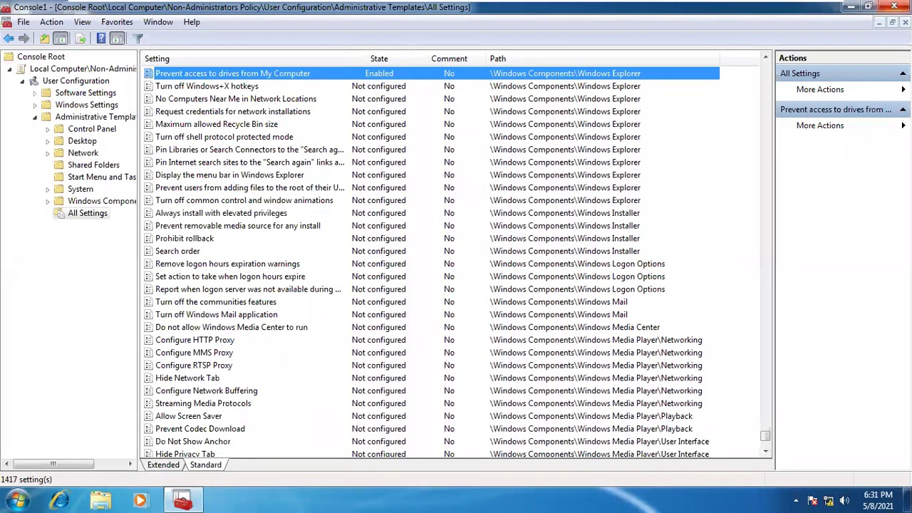
{"action": "left_click", "coordinate": [895, 7]}
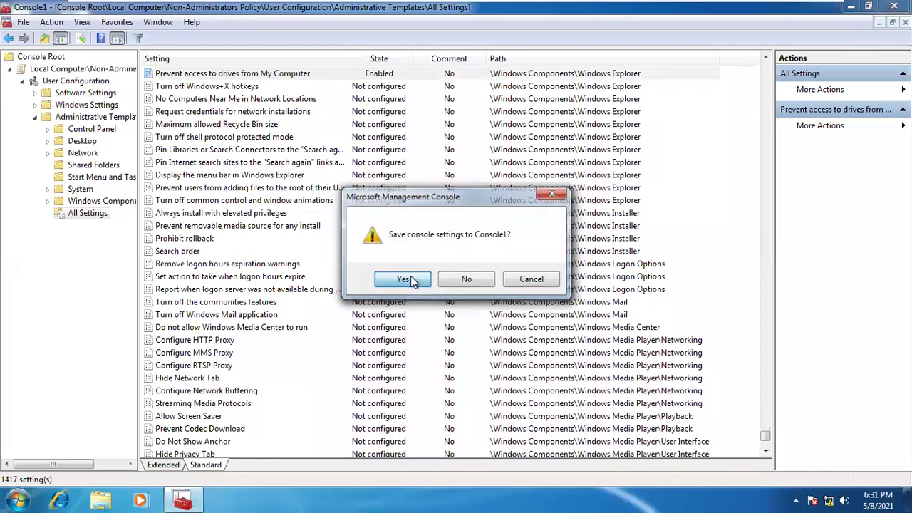
Save the console as Console1.msc on the desktop and refresh the desktop
{"action": "left_click", "coordinate": [404, 279]}
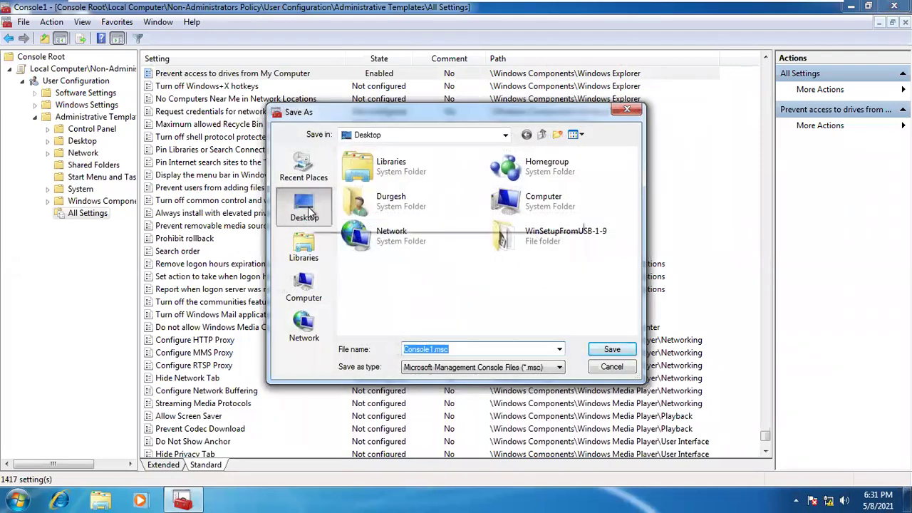
{"action": "left_click", "coordinate": [598, 351]}
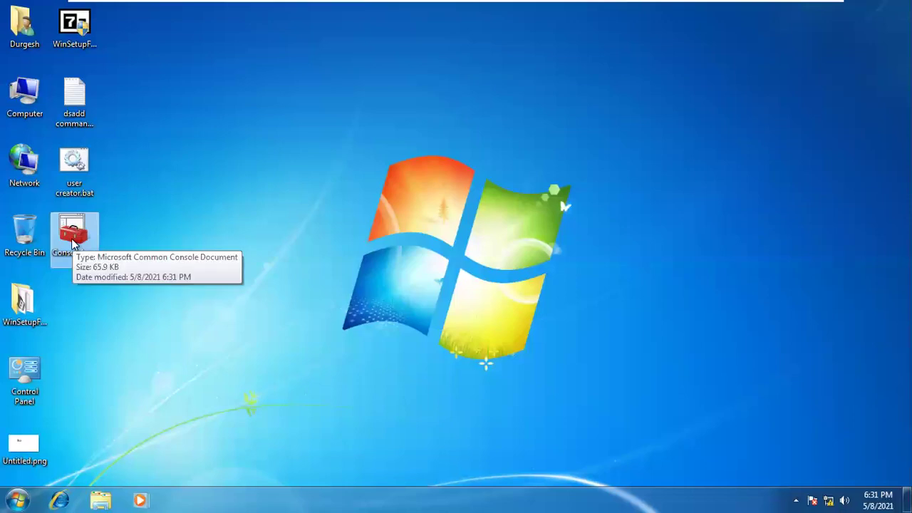
{"action": "right_click", "coordinate": [231, 151]}
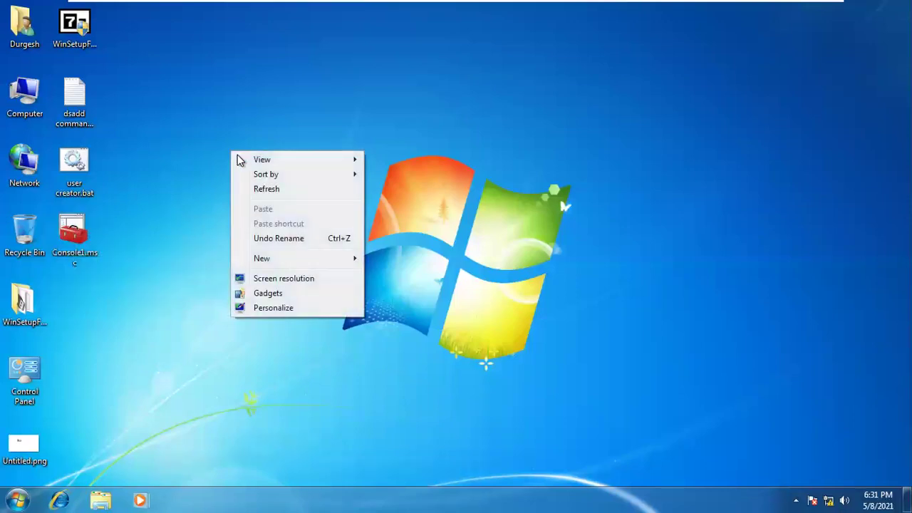
{"action": "left_click", "coordinate": [270, 190]}
Reopen Console1.msc from the desktop with admin rights, then close it, saving its settings
{"action": "double_click", "coordinate": [93, 224]}
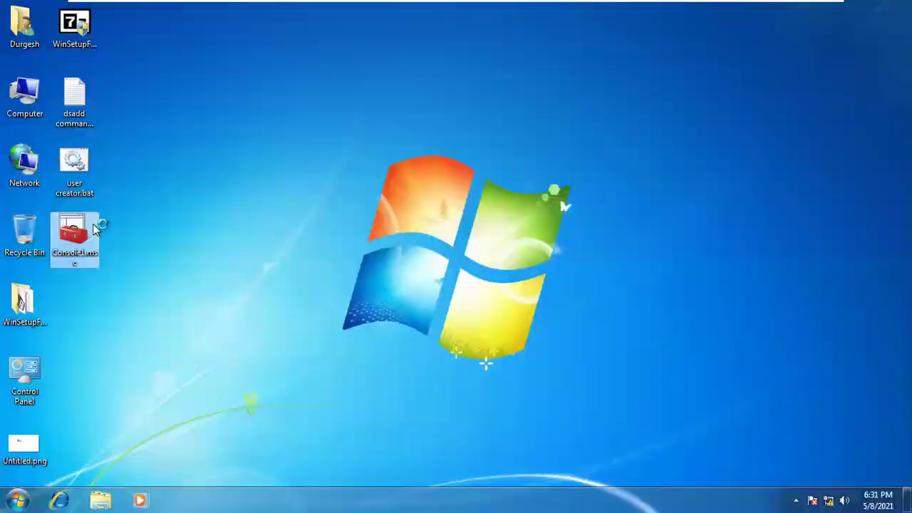
{"action": "left_click", "coordinate": [493, 276]}
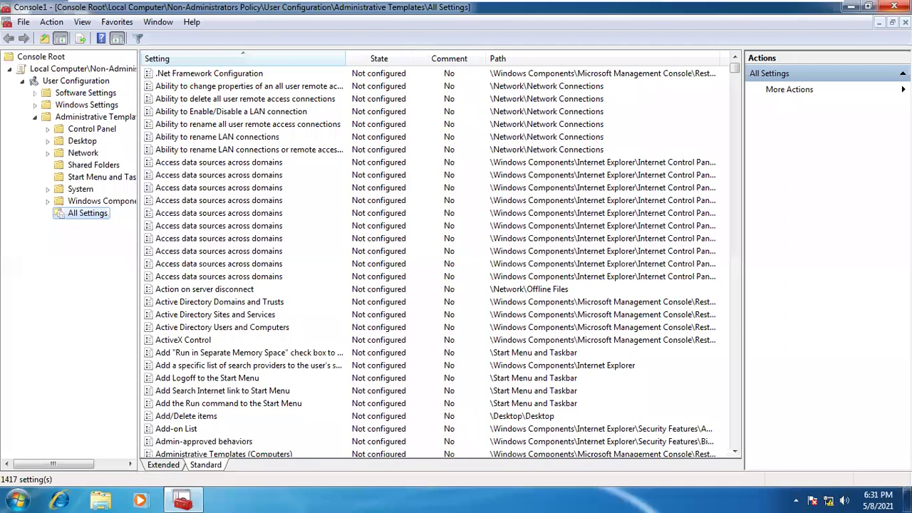
{"action": "left_click", "coordinate": [894, 7]}
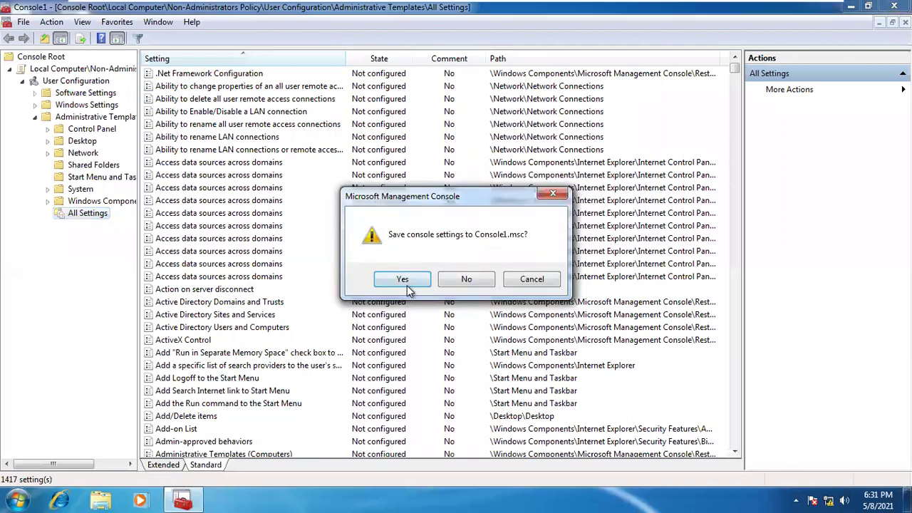
{"action": "left_click", "coordinate": [407, 285]}
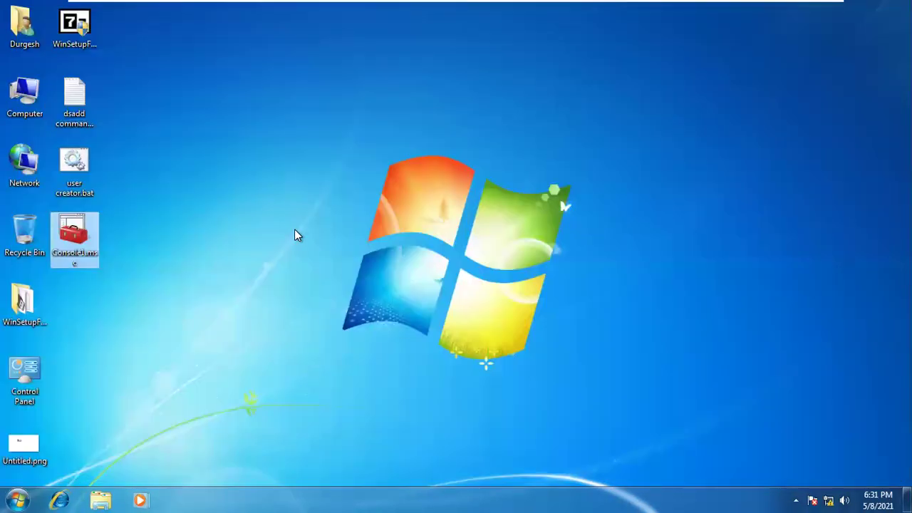
Run gpupdate from the Run box several times until the user policy update completes
{"action": "key", "text": "super+r"}
{"action": "key", "text": "Down"}
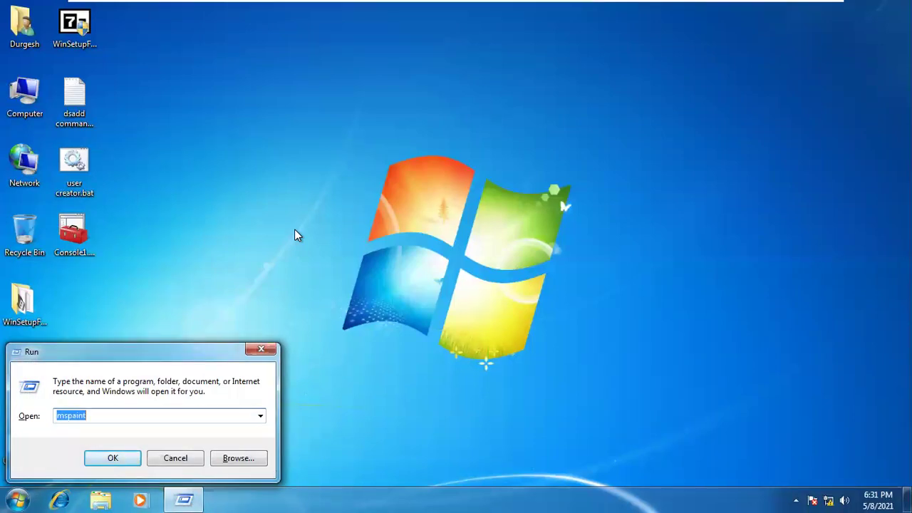
{"action": "type", "text": "gpu"}
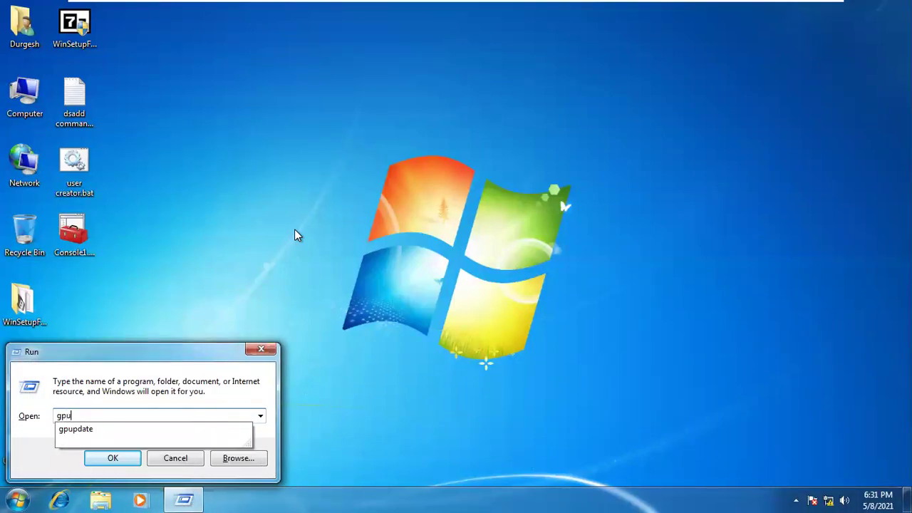
{"action": "type", "text": "pdat"}
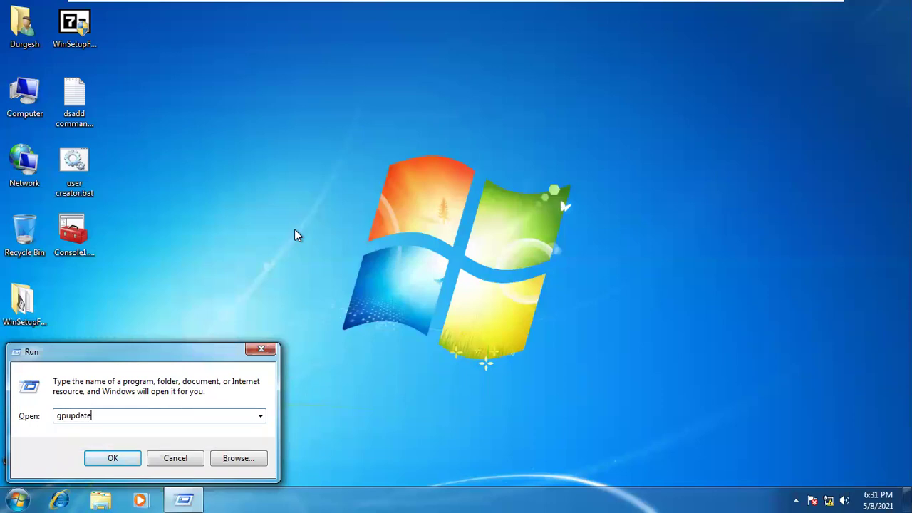
{"action": "type", "text": "e"}
{"action": "key", "text": "Return"}
{"action": "key", "text": "super+r"}
{"action": "key", "text": "Return"}
{"action": "key", "text": "super+r"}
{"action": "key", "text": "Return"}
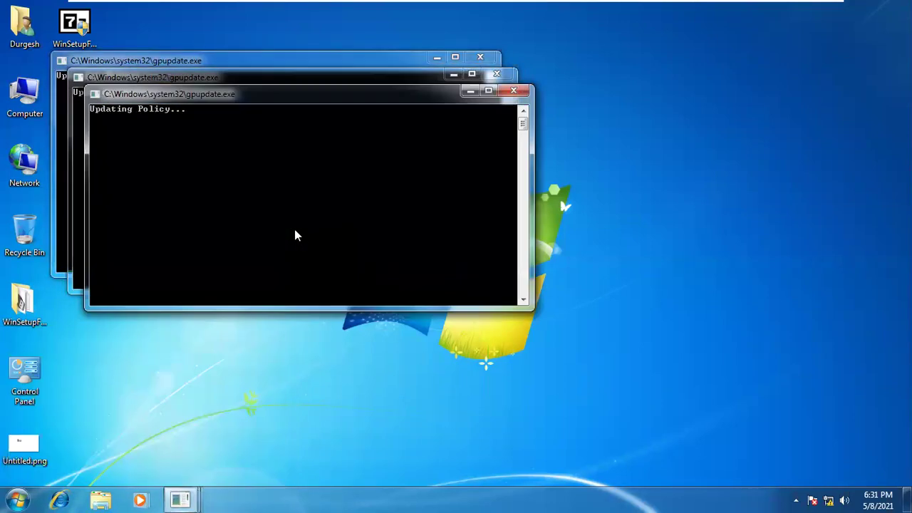
{"action": "key", "text": "super+r"}
{"action": "key", "text": "Return"}
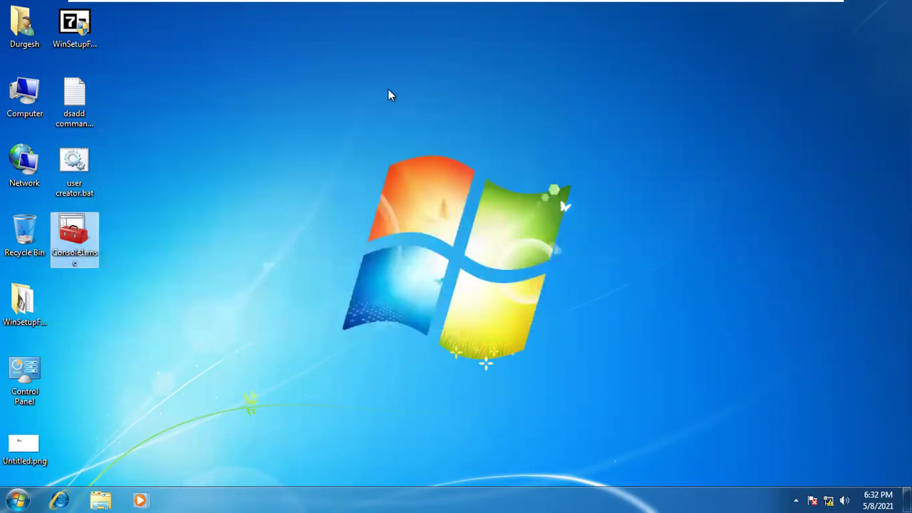
{"action": "mouse_move", "coordinate": [389, 6]}
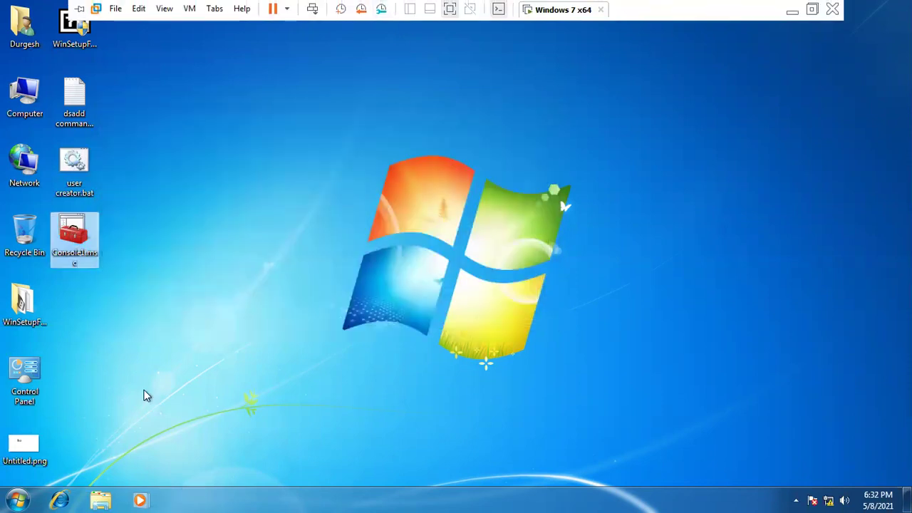
Log off the administrator session from the Start menu's Shut down options
{"action": "key", "text": "super"}
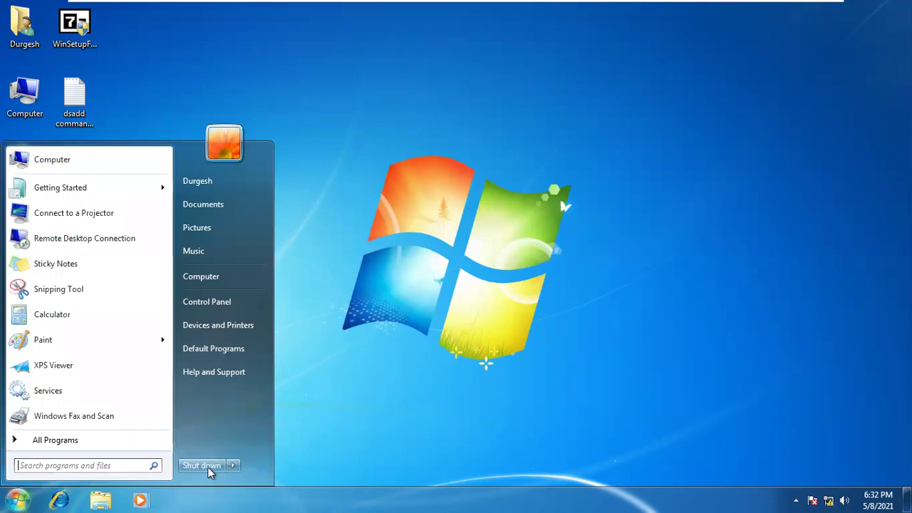
{"action": "left_click", "coordinate": [234, 467]}
{"action": "left_click", "coordinate": [268, 419]}
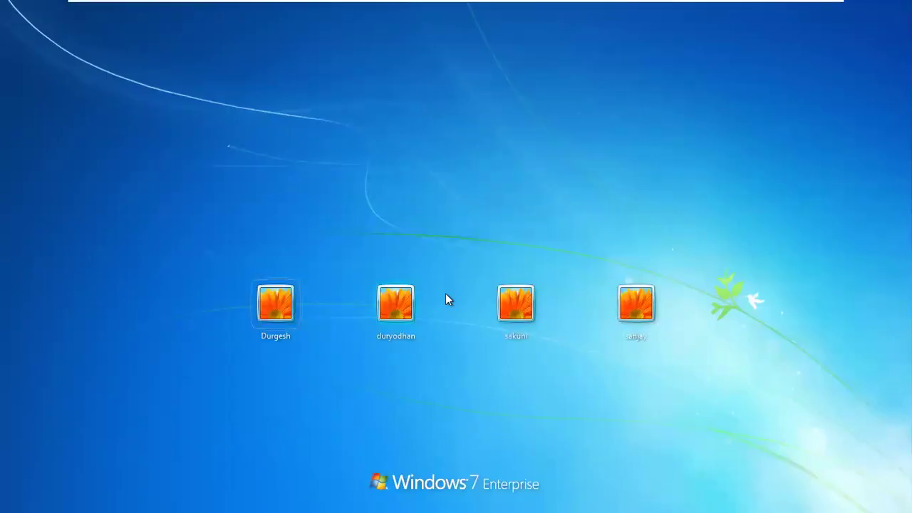
Sign in as the standard user, re-entering the password after one rejected attempt
{"action": "left_click", "coordinate": [401, 314]}
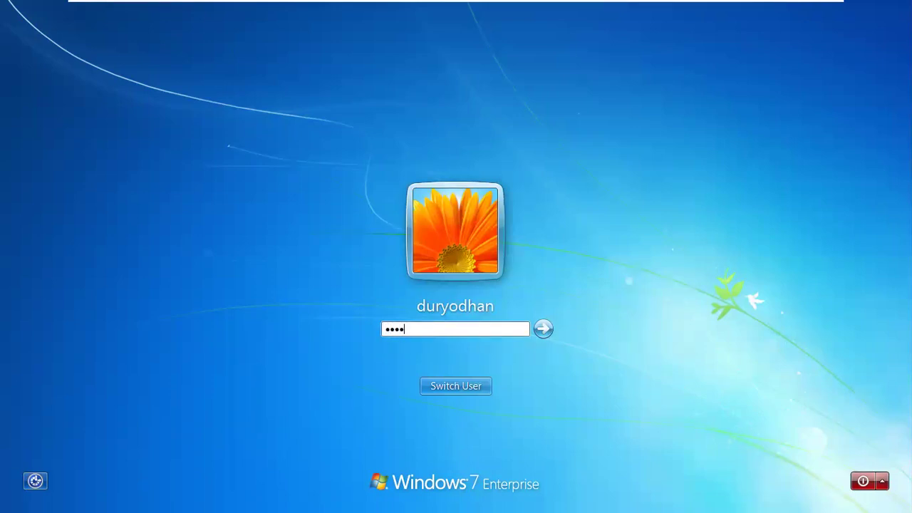
{"action": "key", "text": "Return"}
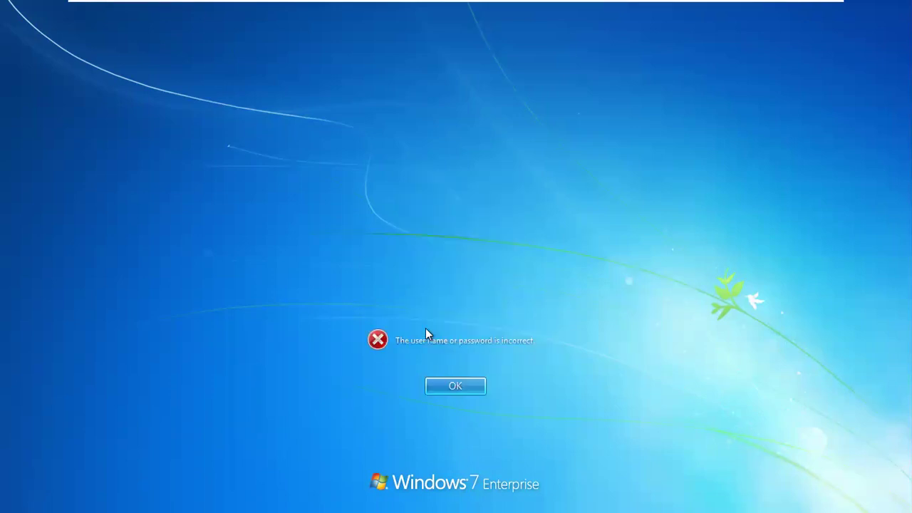
{"action": "key", "text": "Return"}
{"action": "type", "text": "123"}
{"action": "key", "text": "Return"}
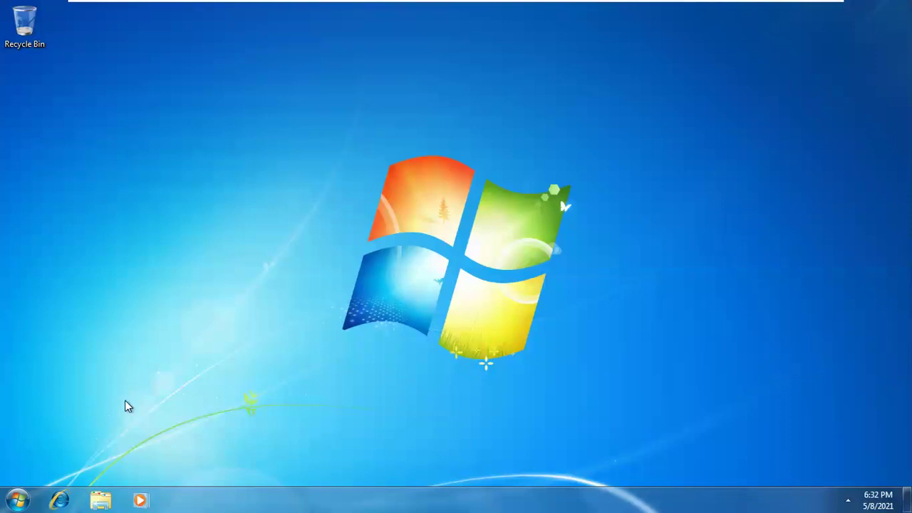
Run cmd from the Run box and dismiss the 'command prompt has been disabled' window
{"action": "key", "text": "super+r"}
{"action": "type", "text": "cmd"}
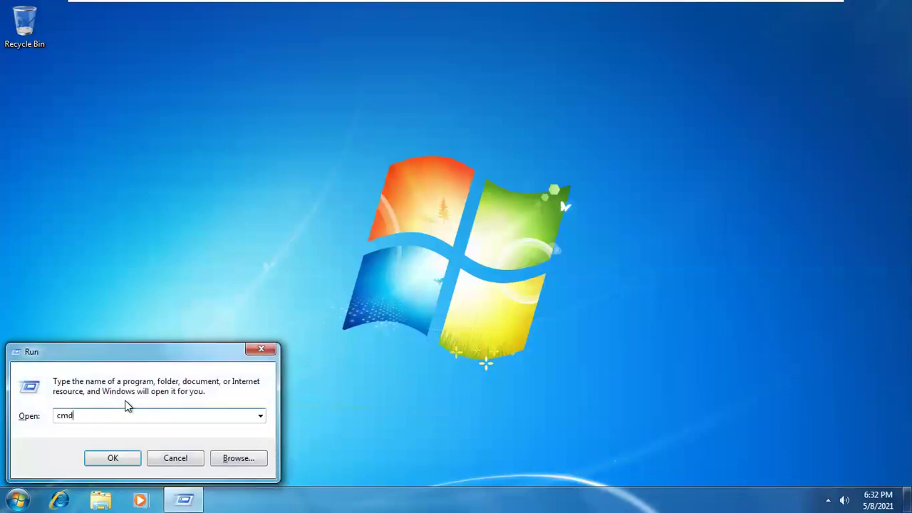
{"action": "key", "text": "Return"}
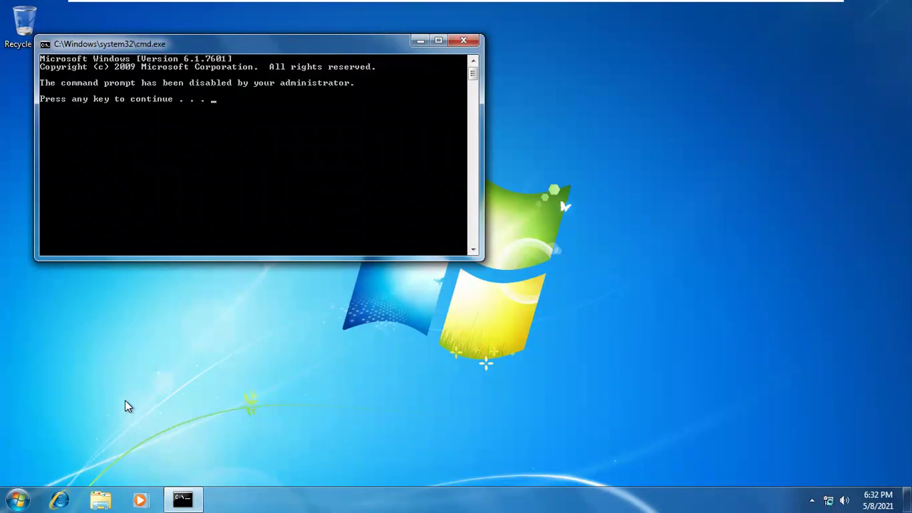
{"action": "key", "text": "Return"}
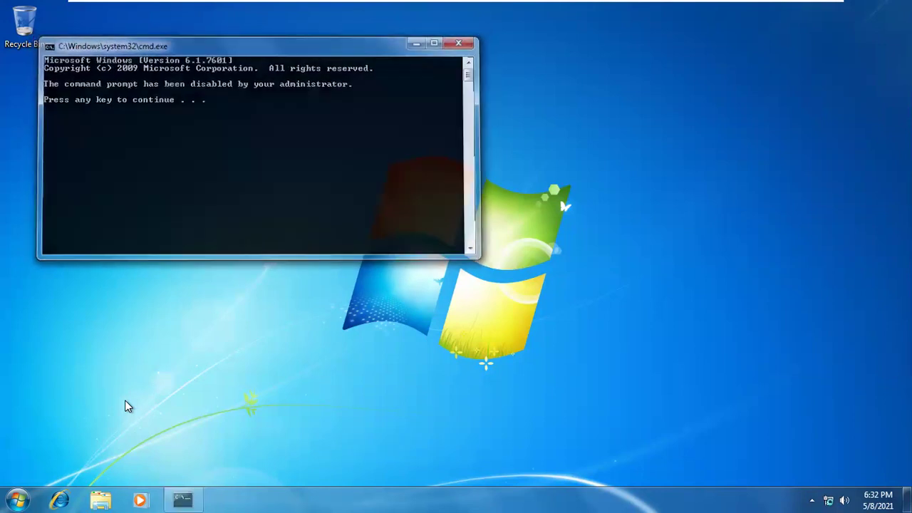
Try opening Local Disk (C:) from Computer twice, dismissing each Restrictions error, then close Computer
{"action": "left_click", "coordinate": [7, 478]}
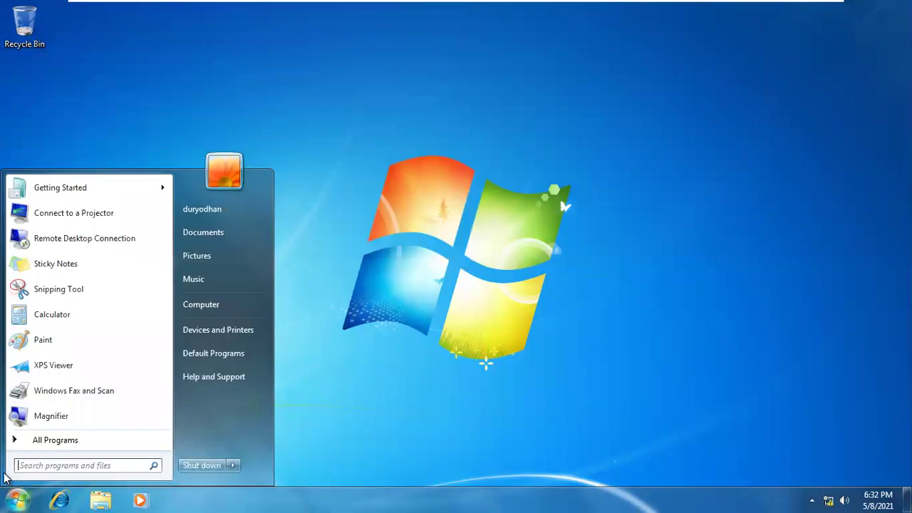
{"action": "left_click", "coordinate": [239, 305]}
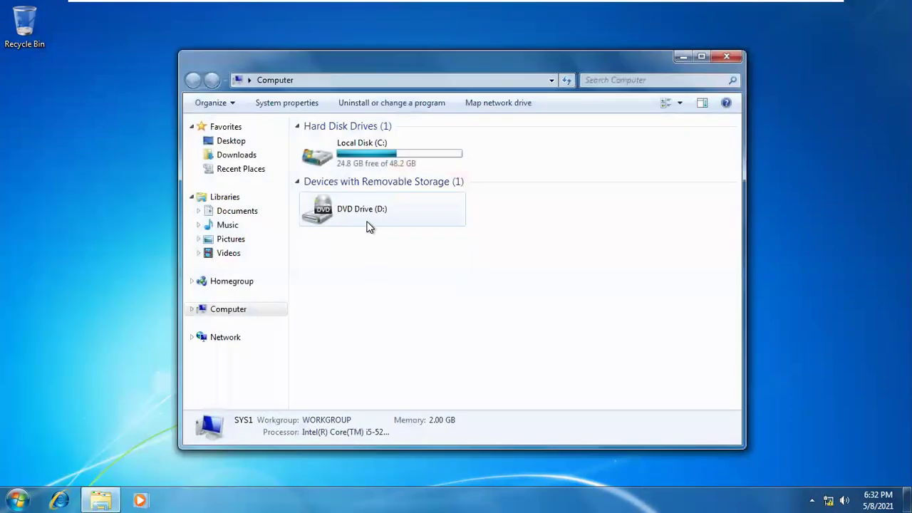
{"action": "left_click", "coordinate": [413, 165]}
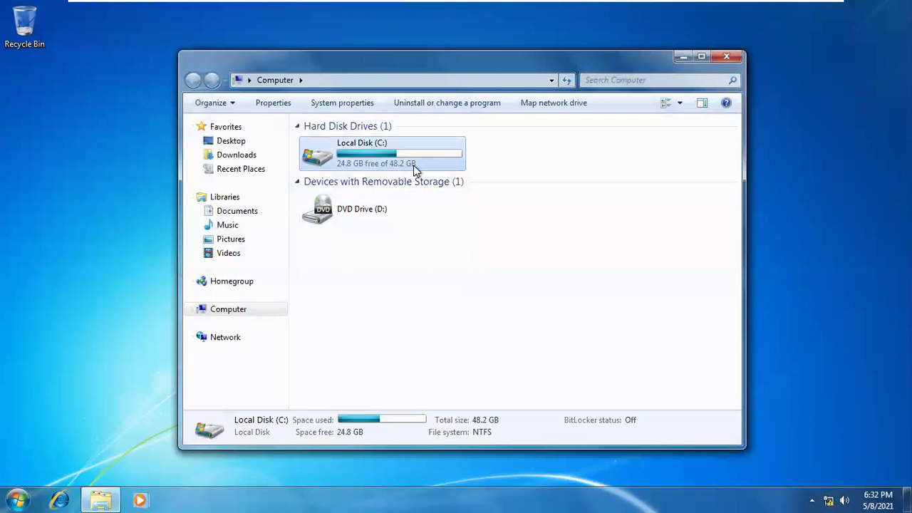
{"action": "double_click", "coordinate": [413, 165]}
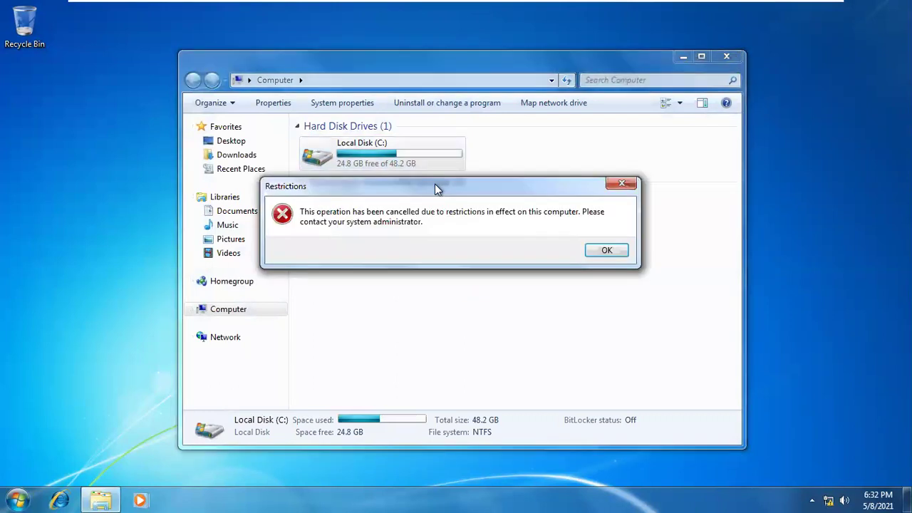
{"action": "left_click_drag", "start_coordinate": [435, 184], "coordinate": [412, 82]}
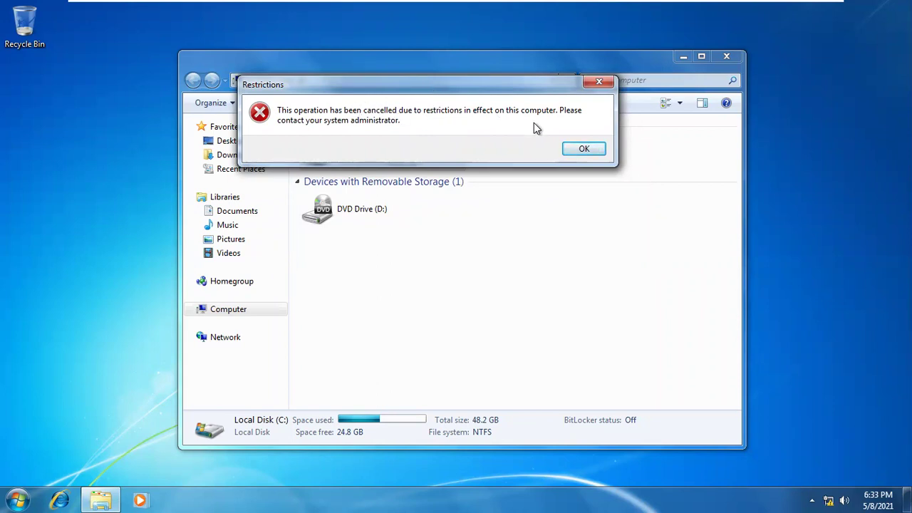
{"action": "left_click", "coordinate": [584, 149]}
{"action": "double_click", "coordinate": [410, 149]}
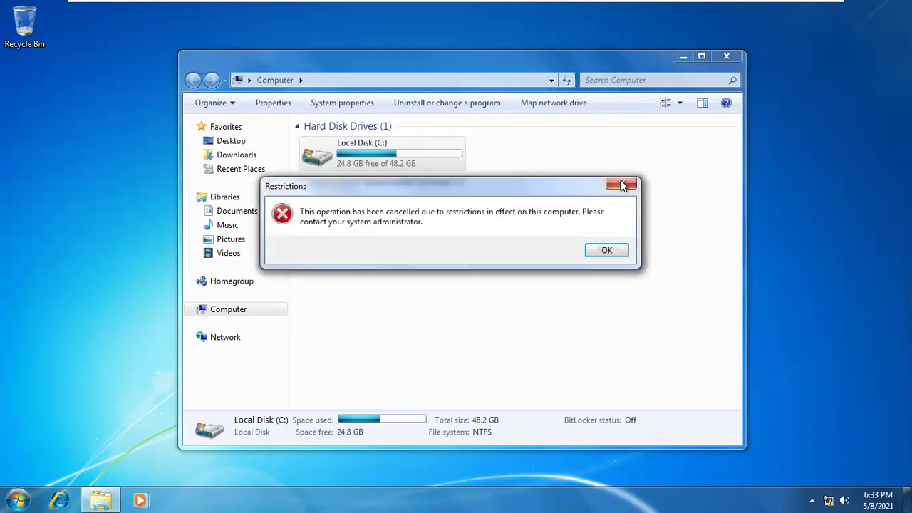
{"action": "left_click", "coordinate": [605, 249]}
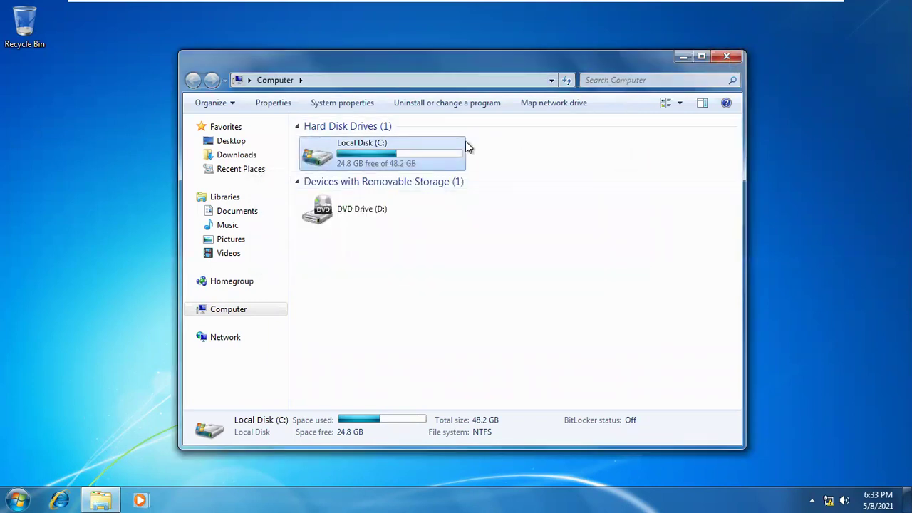
{"action": "left_click", "coordinate": [727, 57]}
Try desktop Personalize twice, dismissing the Restrictions and Explorer.EXE unspecified errors each time
{"action": "right_click", "coordinate": [408, 104]}
{"action": "left_click", "coordinate": [478, 250]}
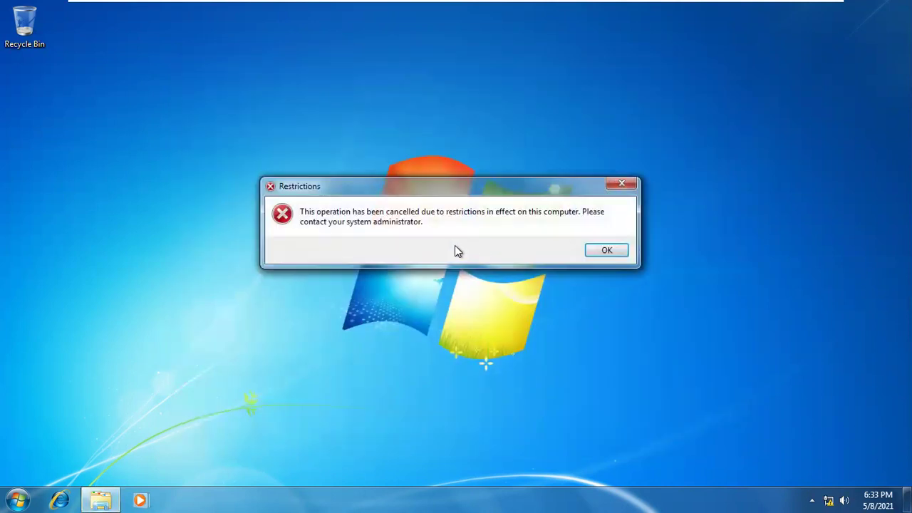
{"action": "left_click", "coordinate": [597, 255]}
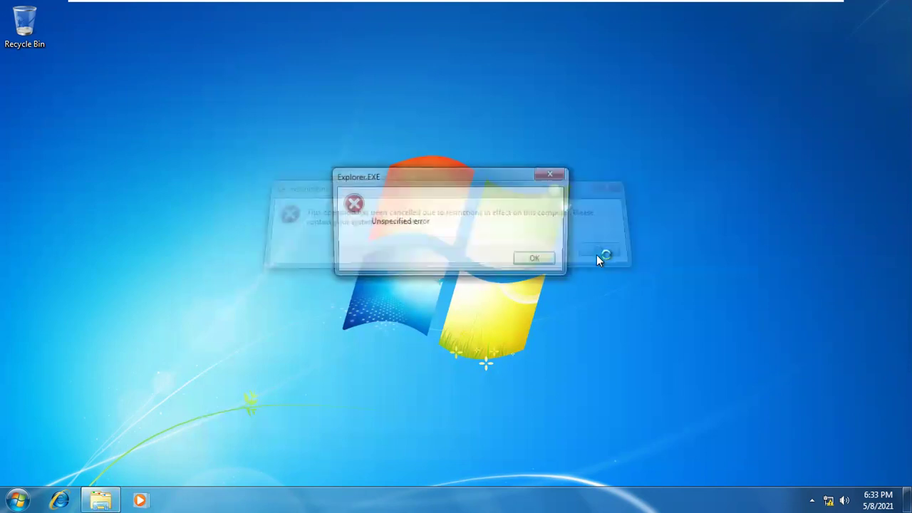
{"action": "left_click", "coordinate": [538, 262]}
{"action": "right_click", "coordinate": [212, 182]}
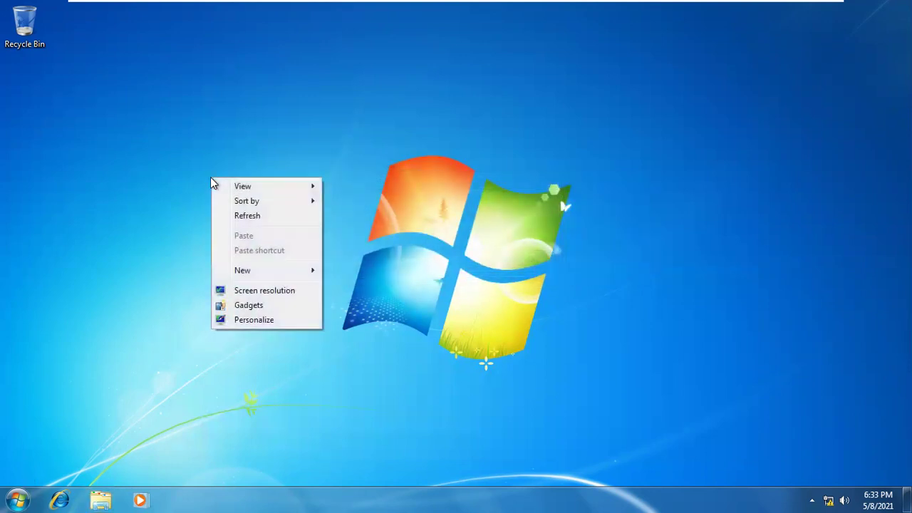
{"action": "left_click", "coordinate": [294, 321]}
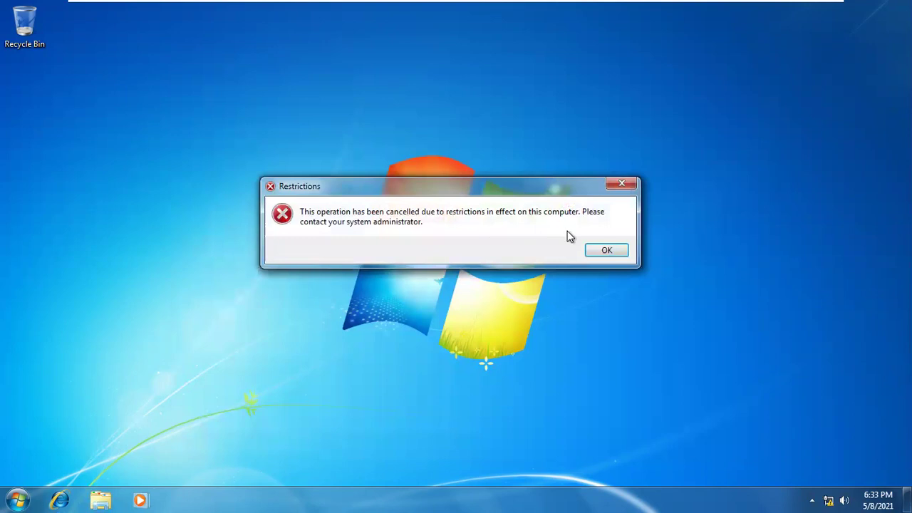
{"action": "left_click", "coordinate": [593, 251]}
{"action": "left_click", "coordinate": [548, 175]}
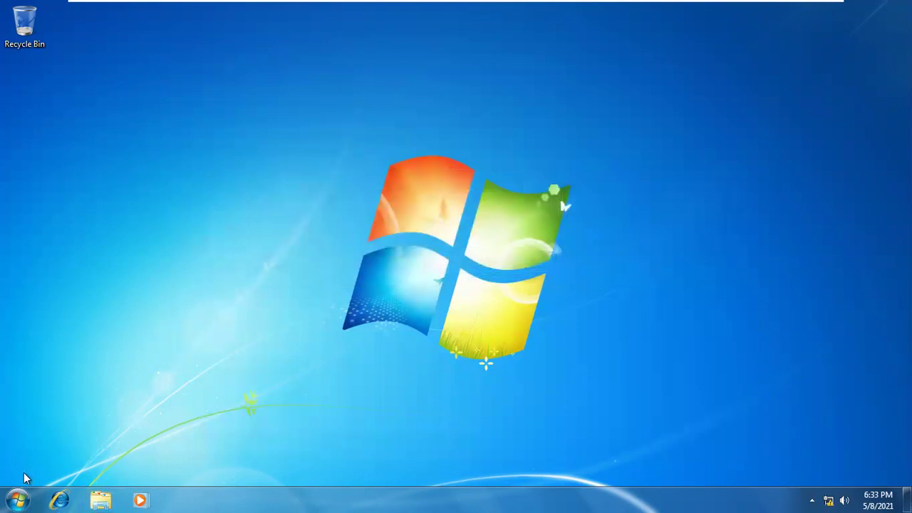
{"action": "left_click", "coordinate": [18, 500]}
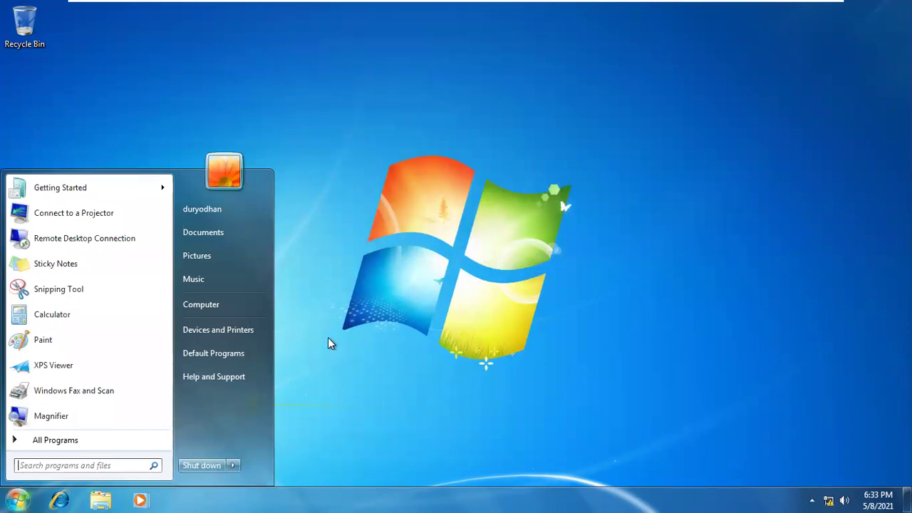
Run regedit from the Run box and dismiss the 'Registry editing has been disabled' error
{"action": "key", "text": "super+r"}
{"action": "type", "text": "re"}
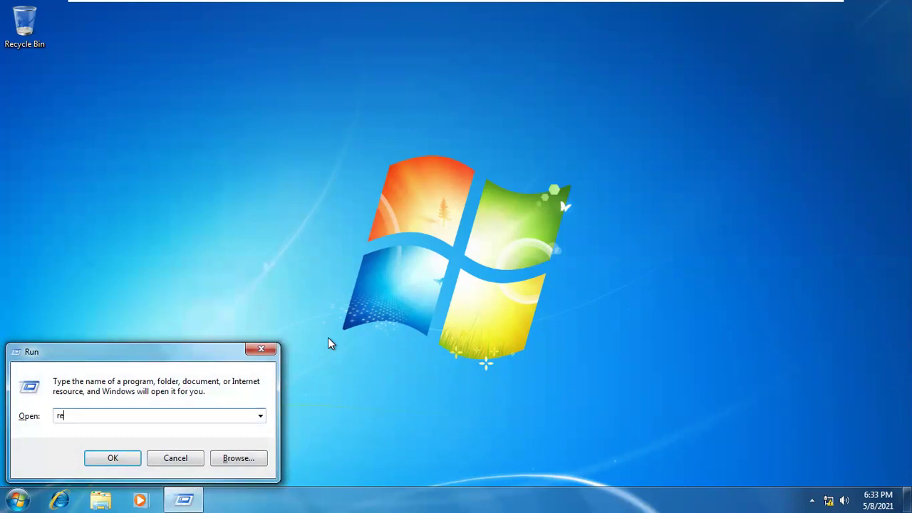
{"action": "type", "text": "ged"}
{"action": "key", "text": "Return"}
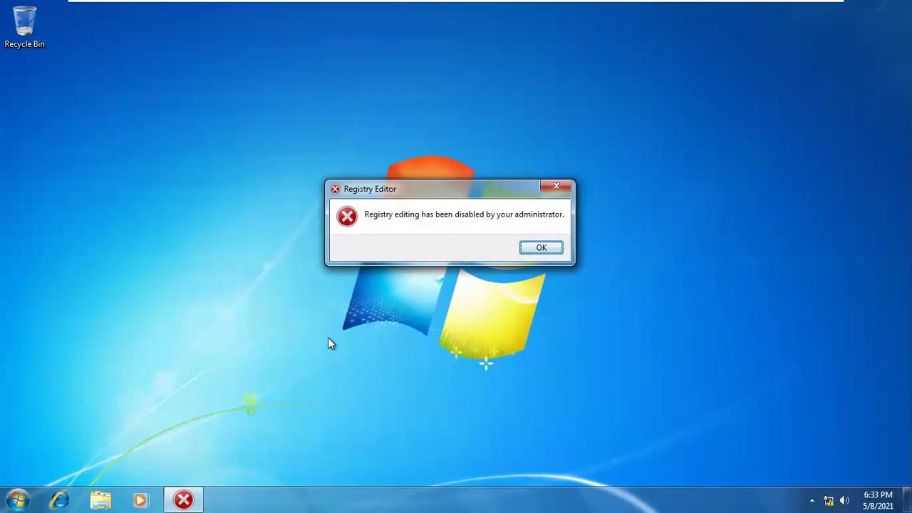
{"action": "left_click", "coordinate": [557, 187]}
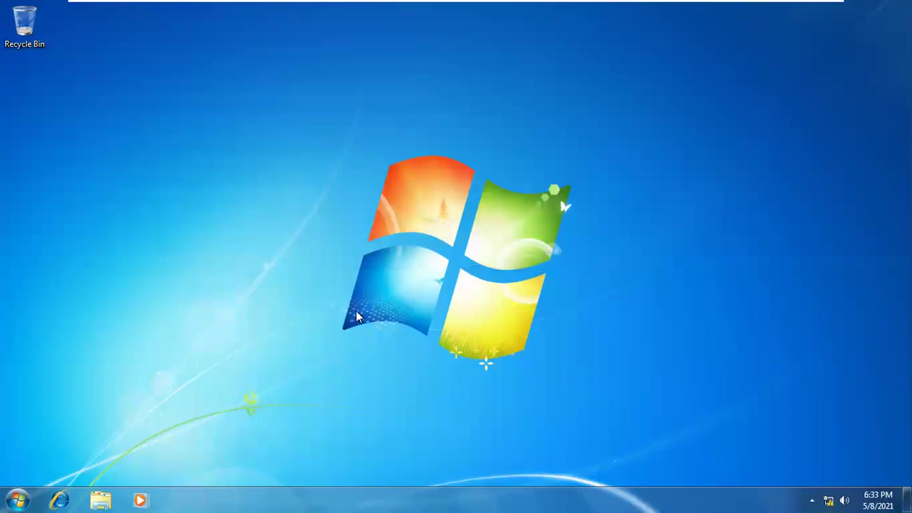
{"action": "right_click", "coordinate": [336, 134]}
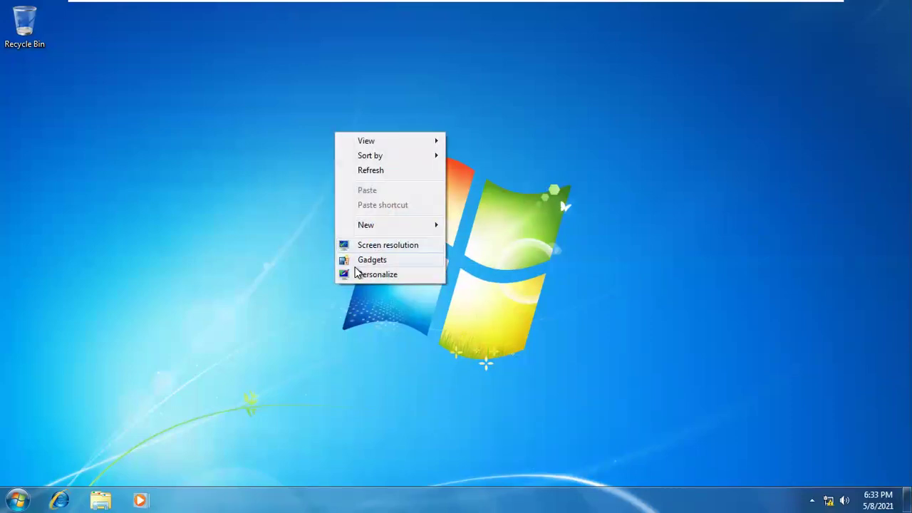
Retry desktop Personalize twice, dismissing the Restrictions and Explorer.EXE errors, then check the View submenu
{"action": "left_click", "coordinate": [363, 274]}
{"action": "left_click", "coordinate": [605, 250]}
{"action": "left_click", "coordinate": [554, 173]}
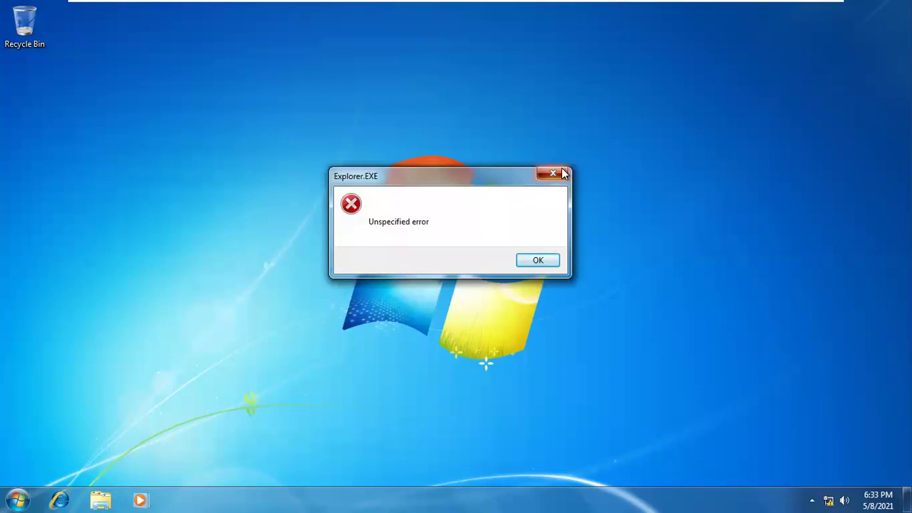
{"action": "right_click", "coordinate": [322, 58]}
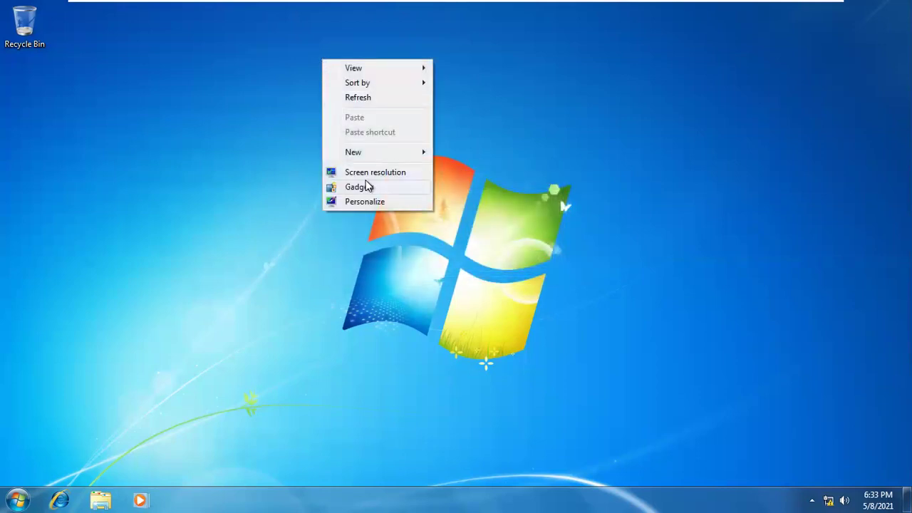
{"action": "left_click", "coordinate": [379, 203]}
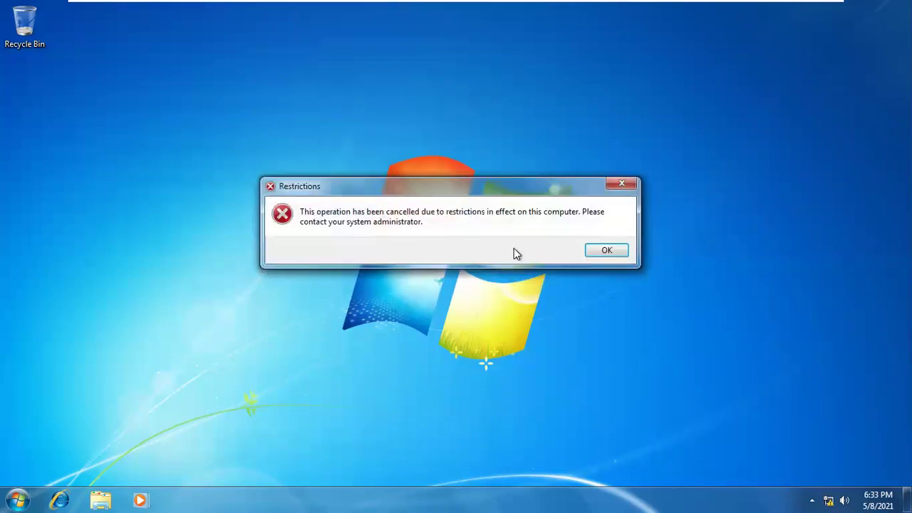
{"action": "left_click", "coordinate": [602, 249]}
{"action": "left_click", "coordinate": [555, 173]}
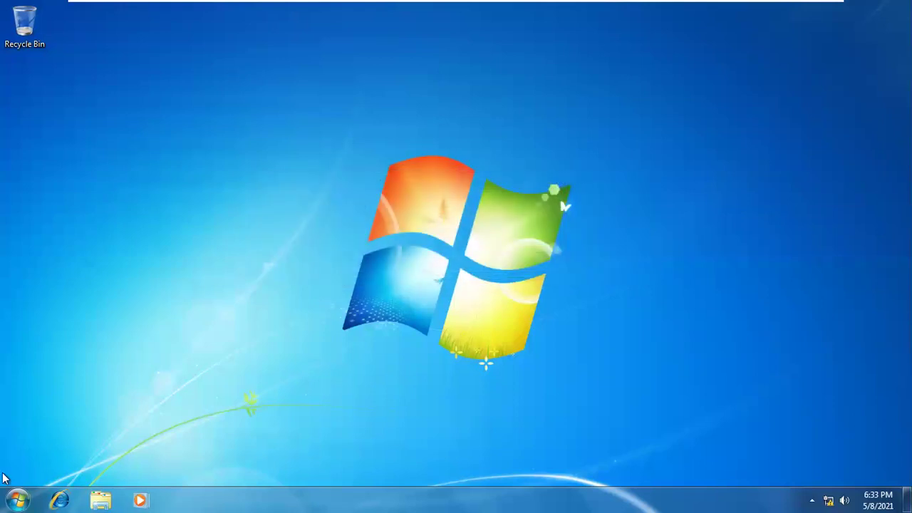
{"action": "right_click", "coordinate": [210, 118]}
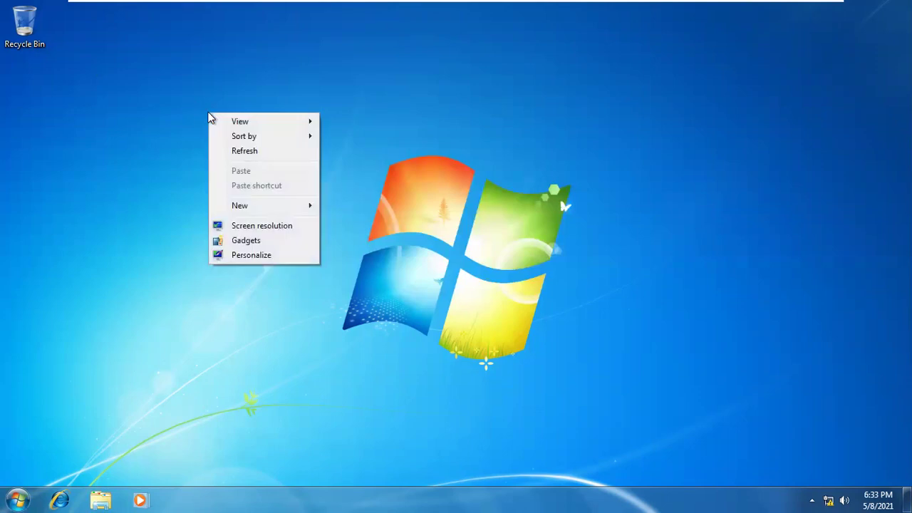
{"action": "mouse_move", "coordinate": [271, 121]}
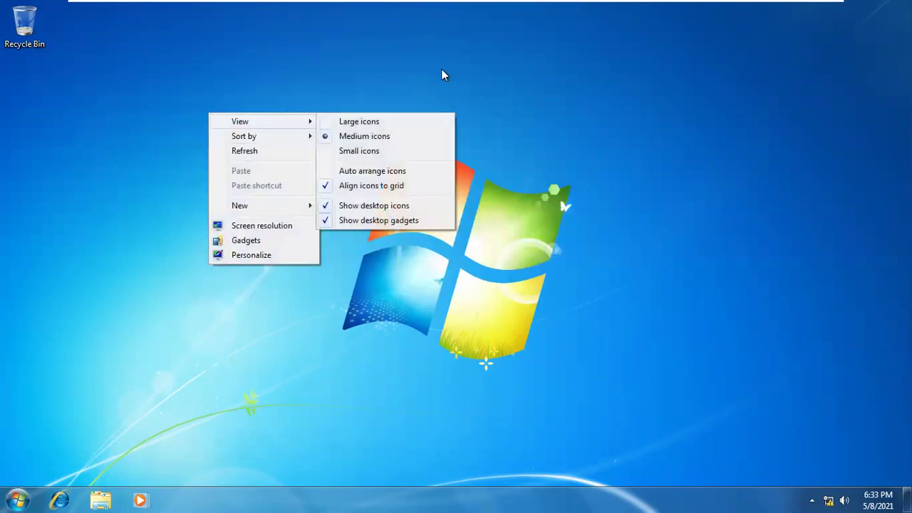
{"action": "left_click", "coordinate": [442, 74]}
{"action": "left_click", "coordinate": [4, 479]}
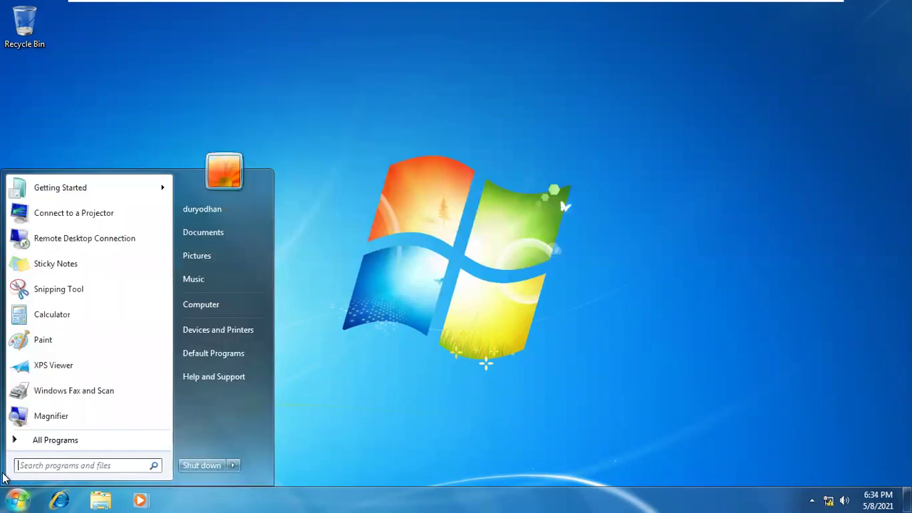
{"action": "left_click", "coordinate": [201, 305]}
{"action": "double_click", "coordinate": [320, 159]}
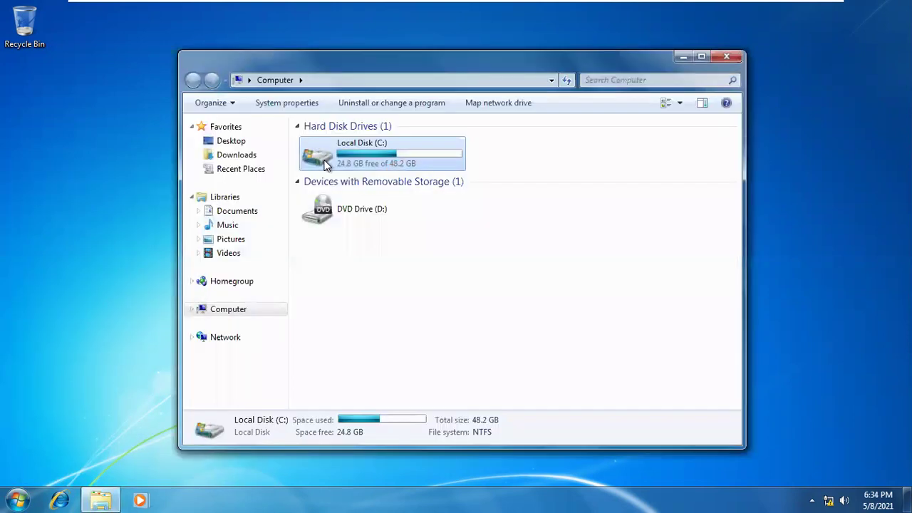
{"action": "left_click", "coordinate": [599, 251]}
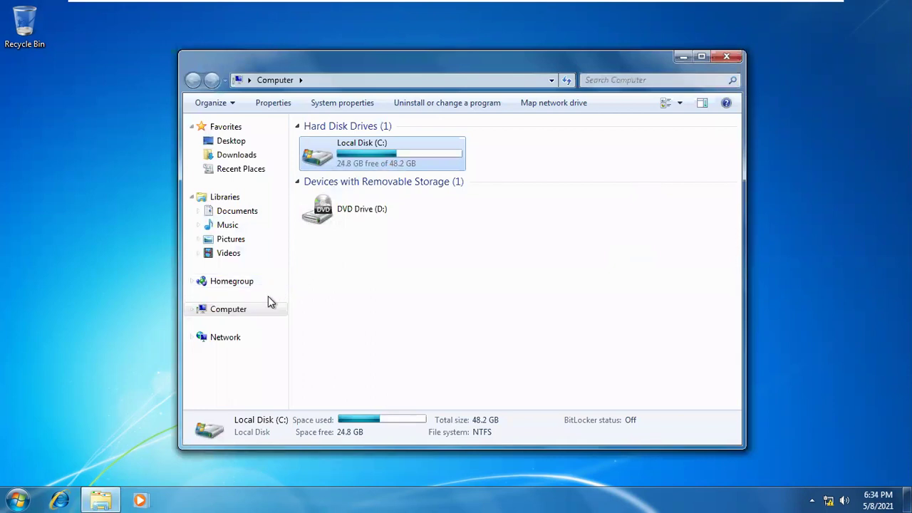
{"action": "left_click", "coordinate": [254, 156]}
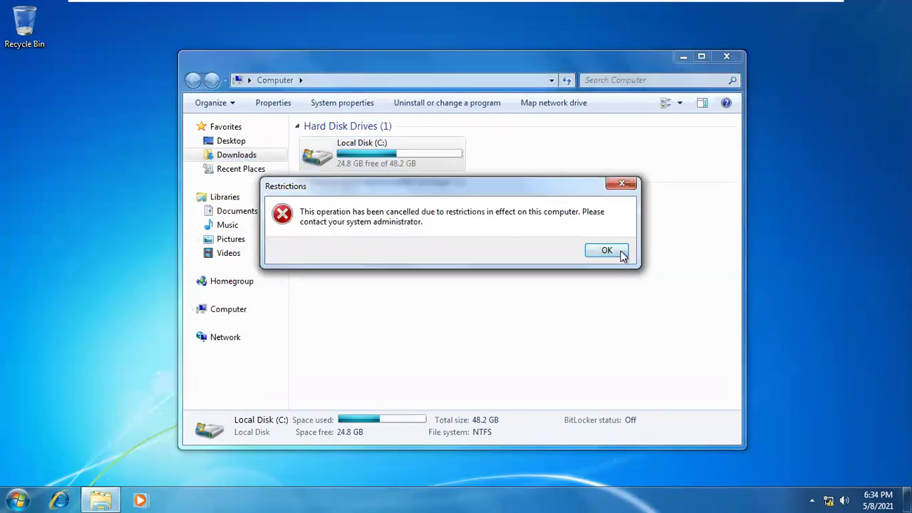
{"action": "left_click", "coordinate": [619, 251]}
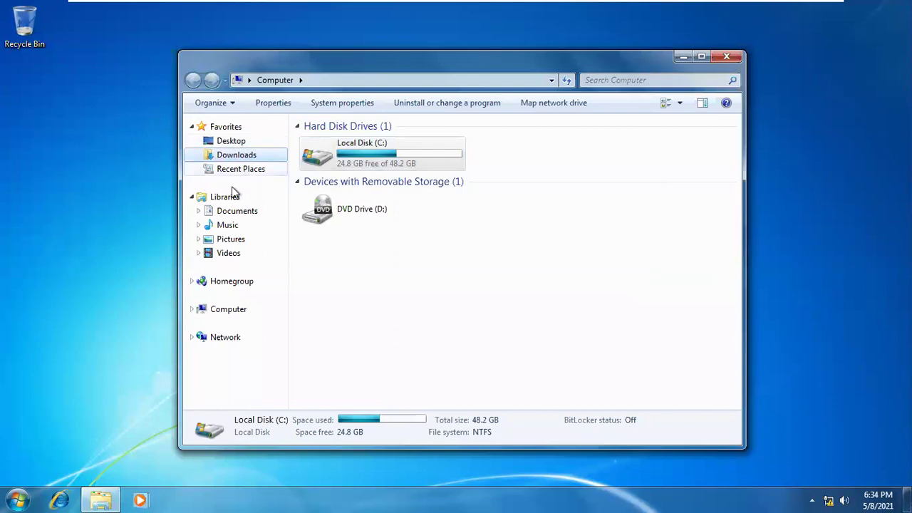
{"action": "left_click", "coordinate": [235, 226]}
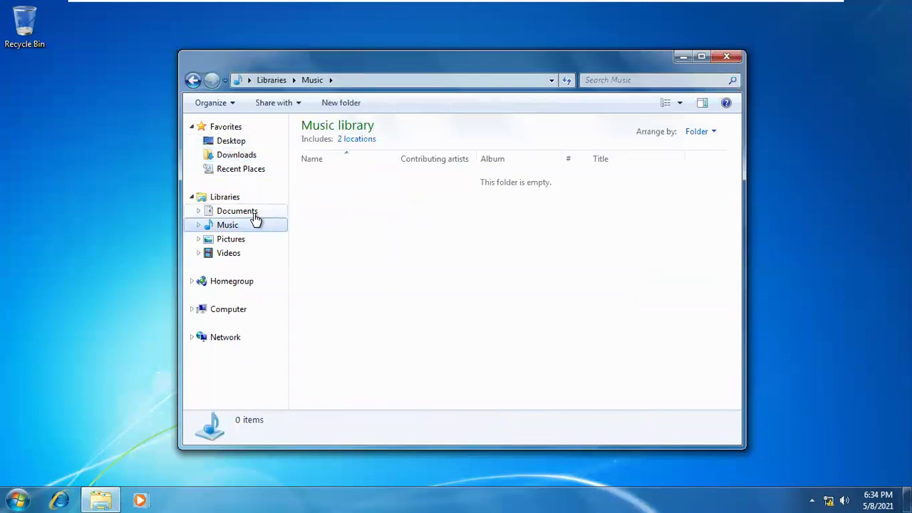
{"action": "left_click", "coordinate": [246, 212]}
{"action": "left_click", "coordinate": [233, 157]}
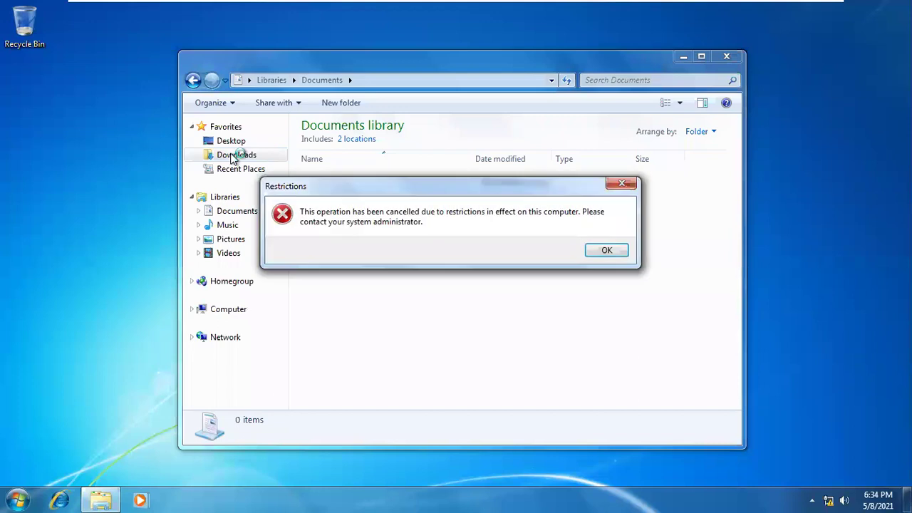
{"action": "left_click", "coordinate": [602, 254]}
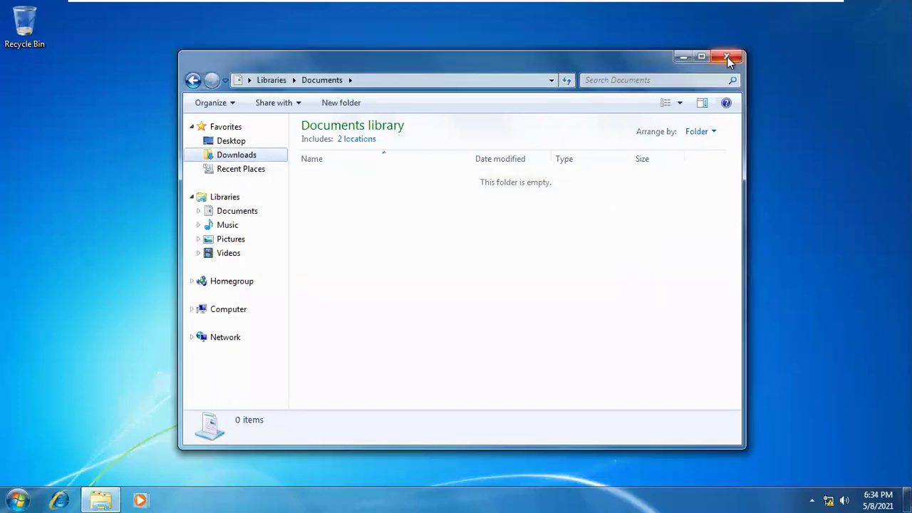
{"action": "left_click", "coordinate": [727, 56]}
{"action": "left_click", "coordinate": [17, 499]}
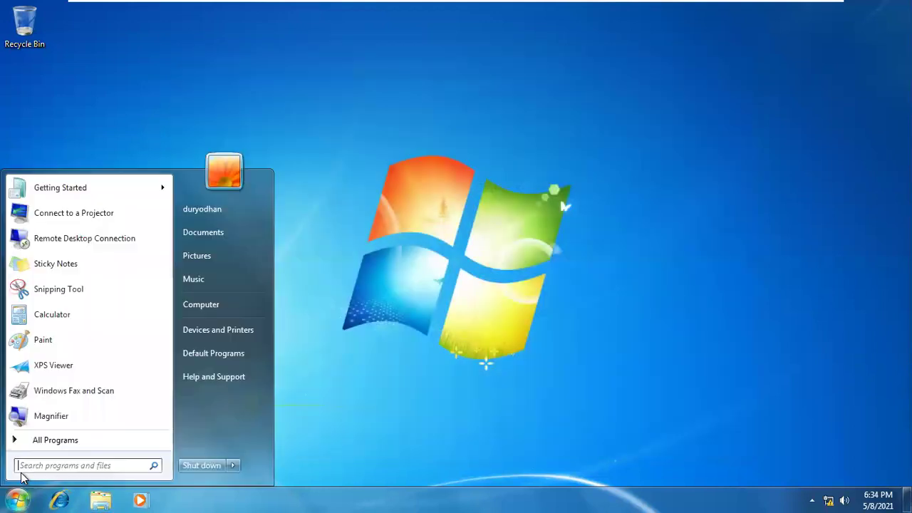
{"action": "left_click", "coordinate": [217, 303]}
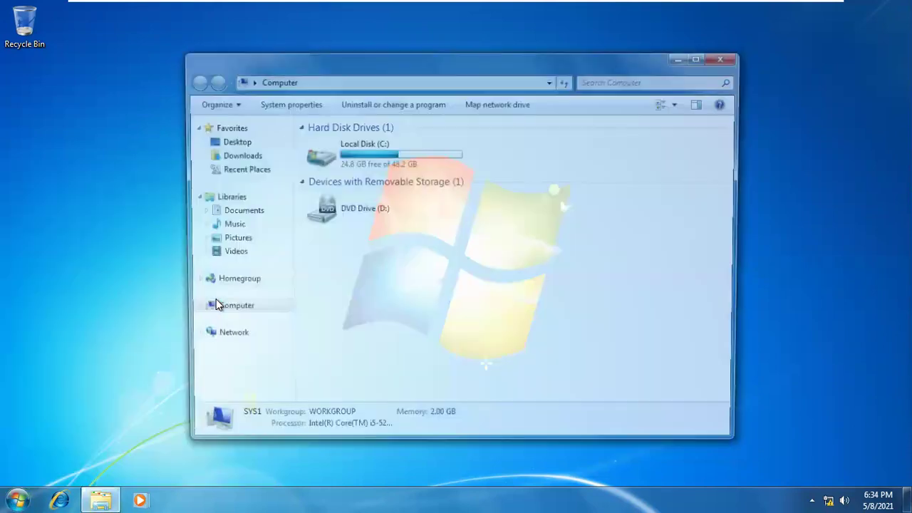
{"action": "double_click", "coordinate": [380, 165]}
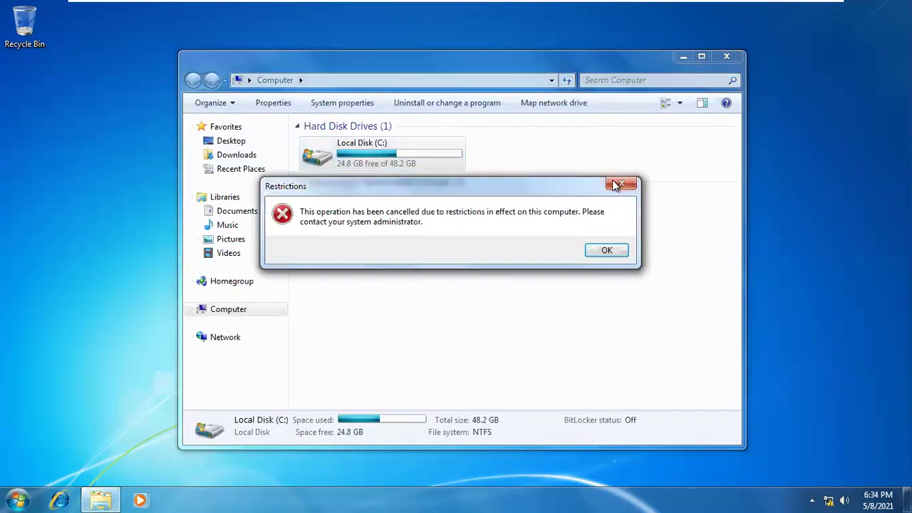
{"action": "left_click", "coordinate": [621, 183]}
{"action": "left_click", "coordinate": [724, 55]}
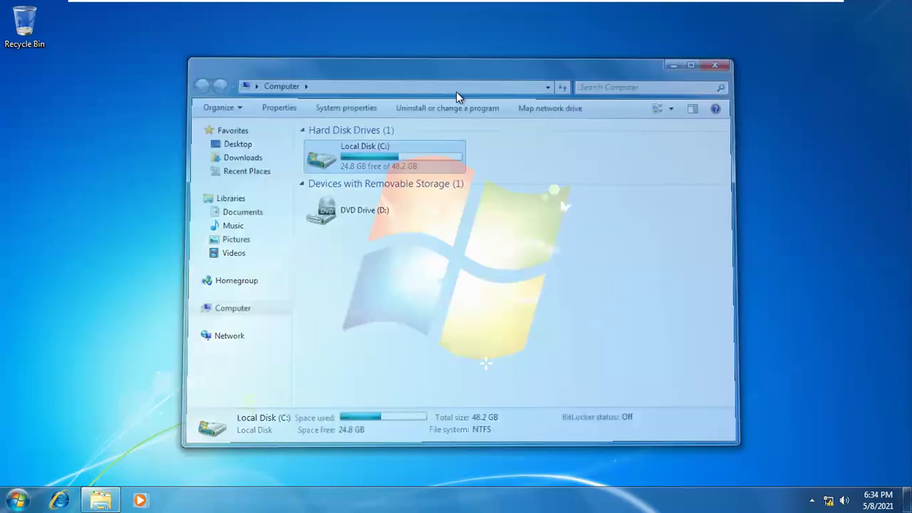
{"action": "right_click", "coordinate": [456, 91]}
{"action": "left_click", "coordinate": [486, 132]}
{"action": "mouse_move", "coordinate": [334, 4]}
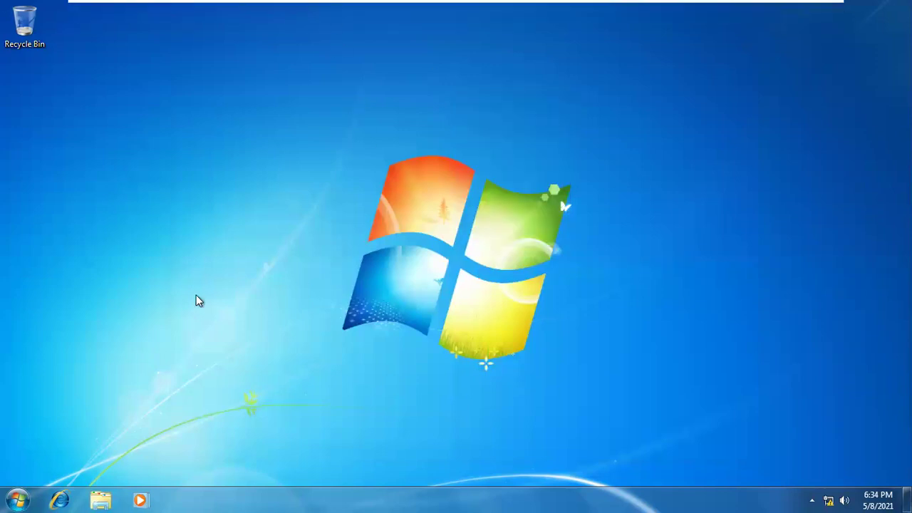
{"action": "right_click", "coordinate": [232, 122]}
{"action": "left_click", "coordinate": [276, 155]}
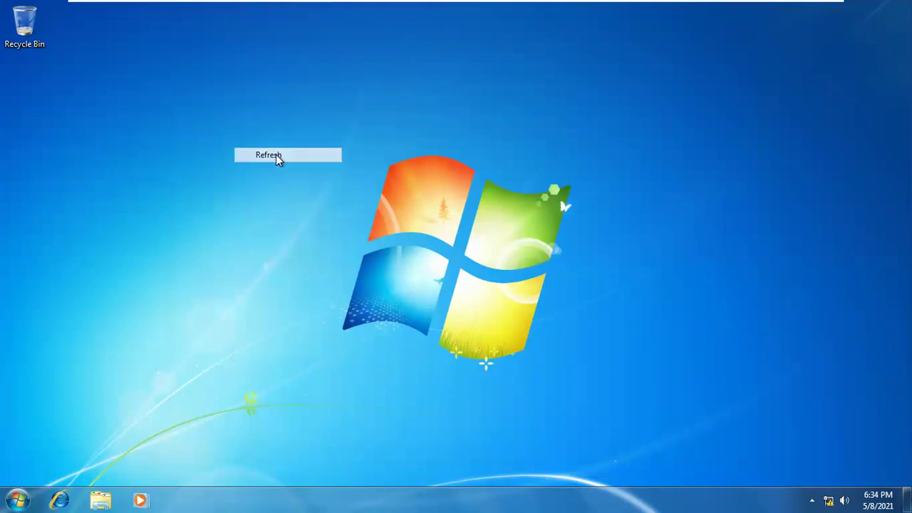
{"action": "left_click", "coordinate": [17, 499]}
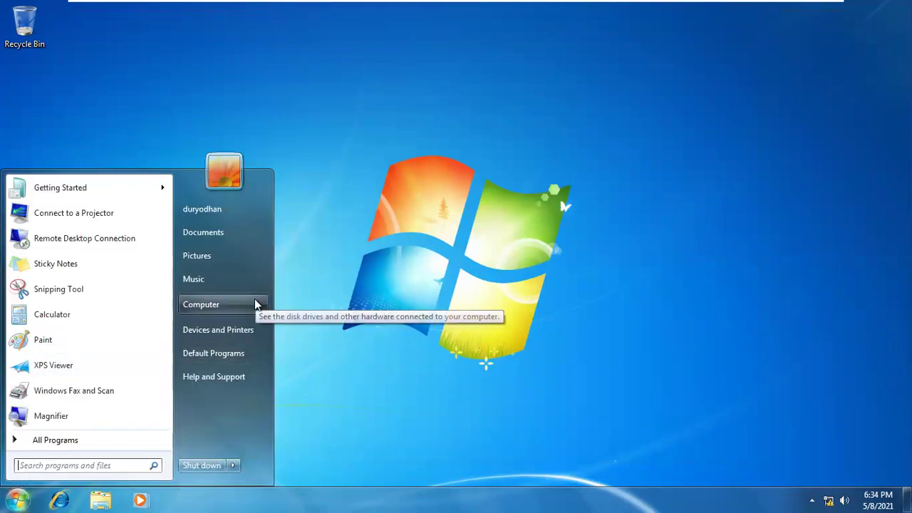
{"action": "left_click", "coordinate": [251, 302]}
{"action": "double_click", "coordinate": [404, 165]}
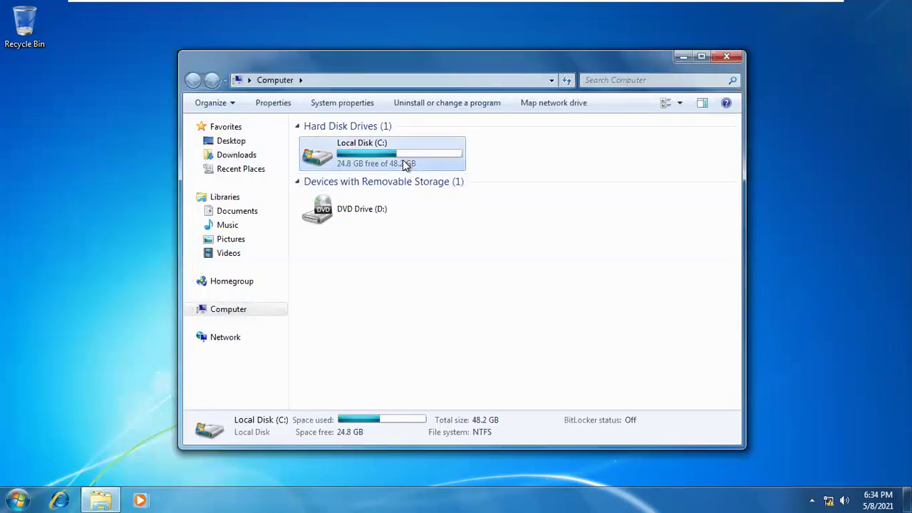
{"action": "left_click", "coordinate": [625, 173]}
{"action": "left_click", "coordinate": [726, 56]}
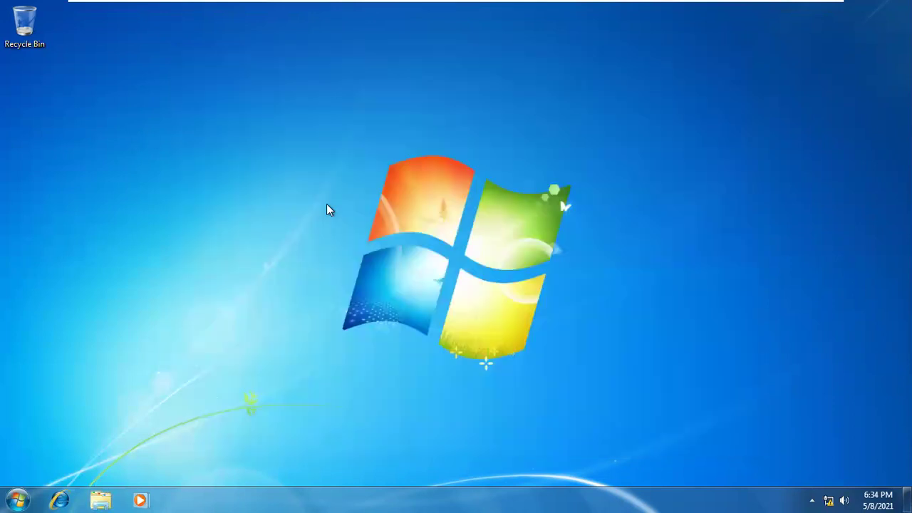
Run regedit again from the Run box and acknowledge the registry-editing-disabled message
{"action": "key", "text": "super+r"}
{"action": "key", "text": "Return"}
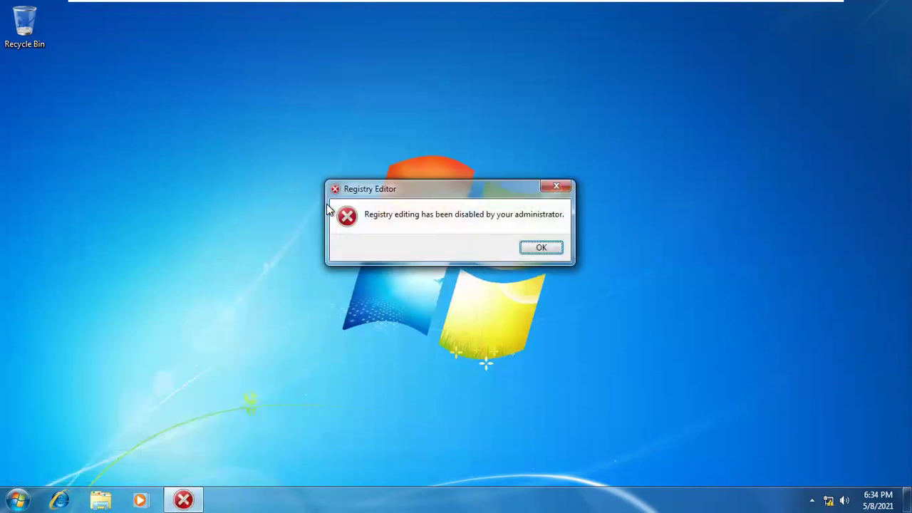
{"action": "left_click", "coordinate": [543, 249]}
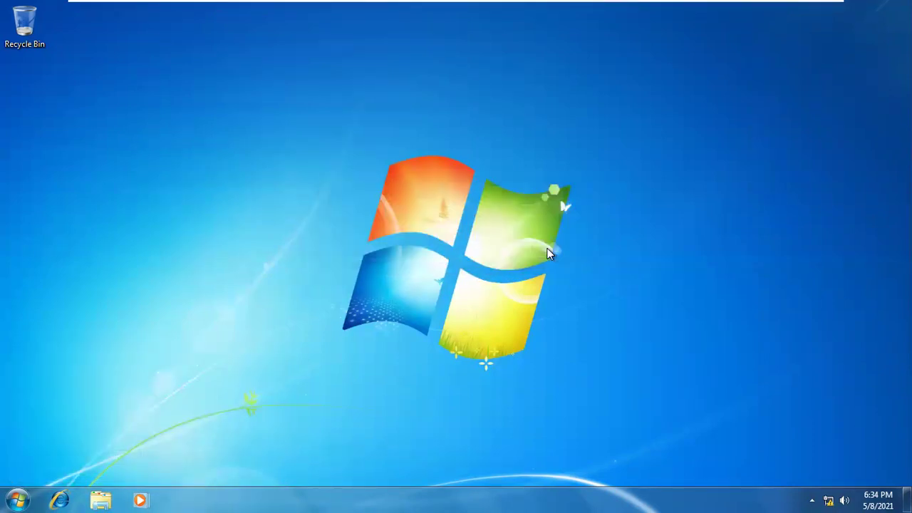
Run cmd from the Run history twice, closing the disabled command prompt each time
{"action": "key", "text": "super+r"}
{"action": "key", "text": "Down"}
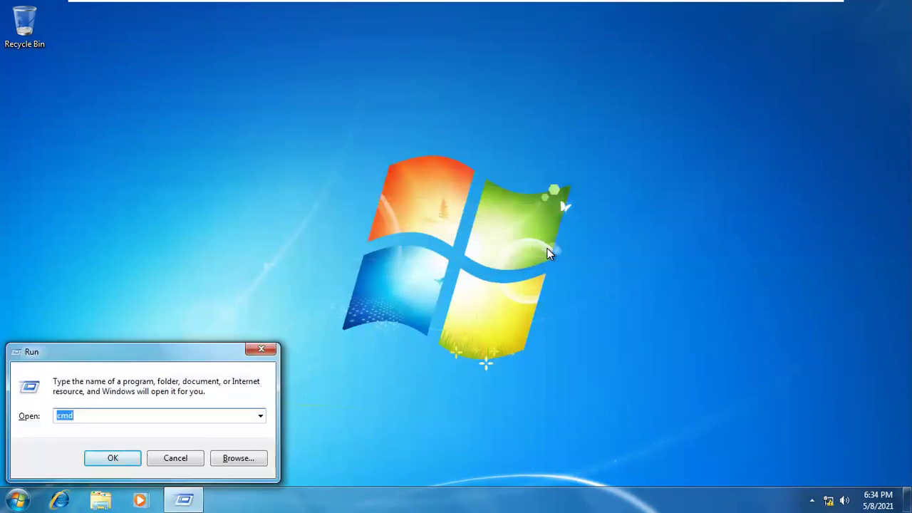
{"action": "key", "text": "Return"}
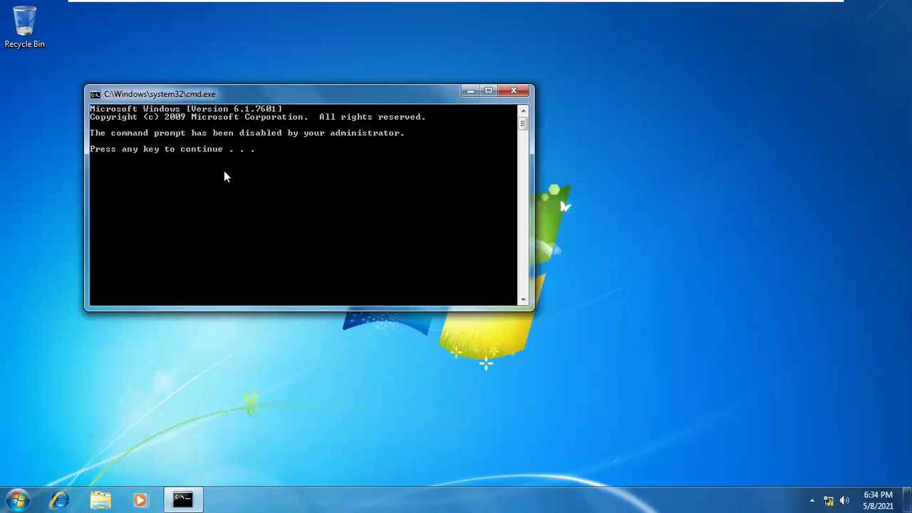
{"action": "key", "text": "Return"}
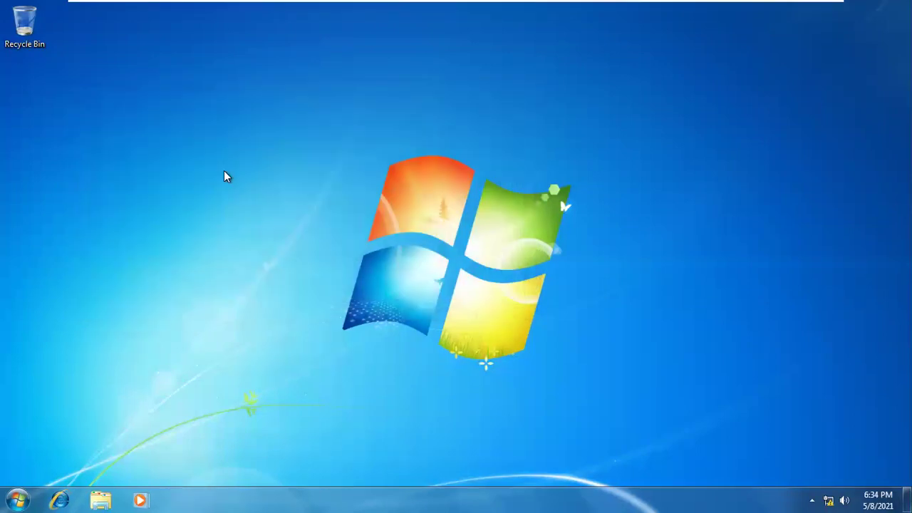
{"action": "key", "text": "super+r"}
{"action": "key", "text": "Return"}
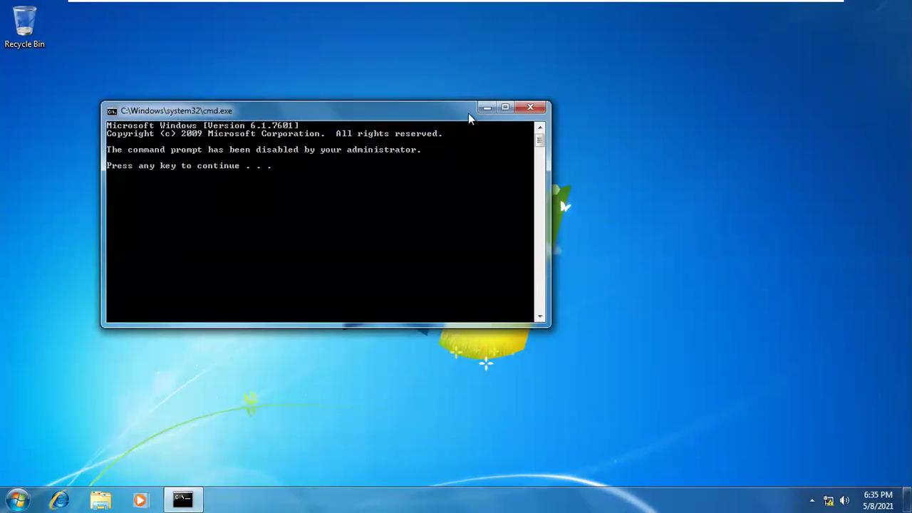
{"action": "left_click", "coordinate": [530, 107]}
Launch cmd from the Start menu search and dismiss the disabled command prompt
{"action": "left_click", "coordinate": [16, 499]}
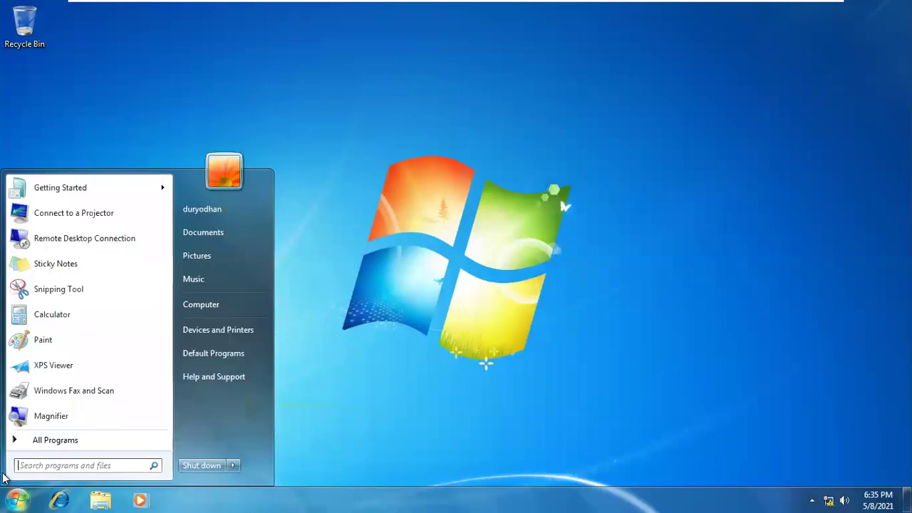
{"action": "left_click", "coordinate": [32, 471]}
{"action": "type", "text": "cmd"}
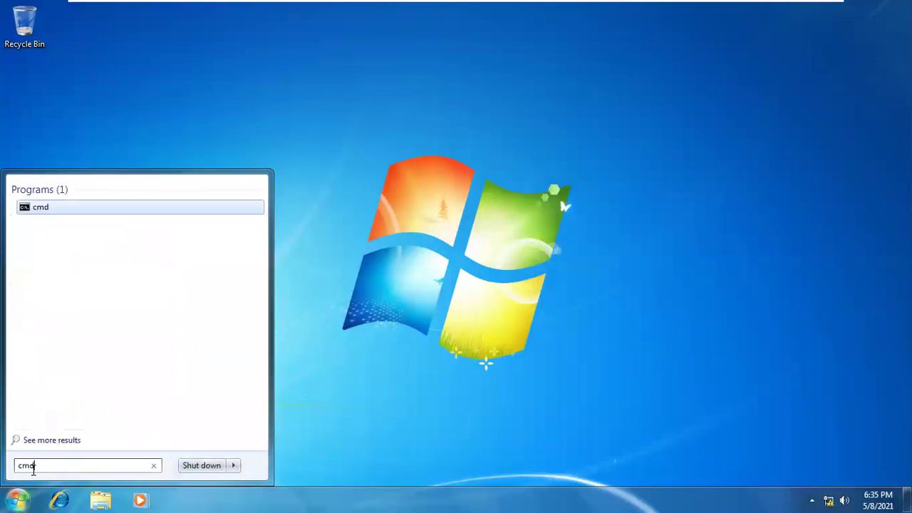
{"action": "left_click", "coordinate": [34, 208]}
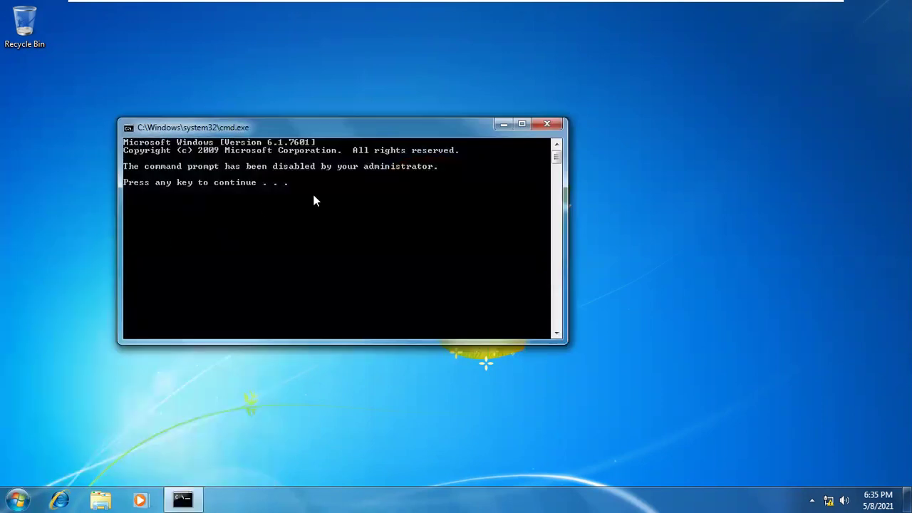
{"action": "key", "text": "Return"}
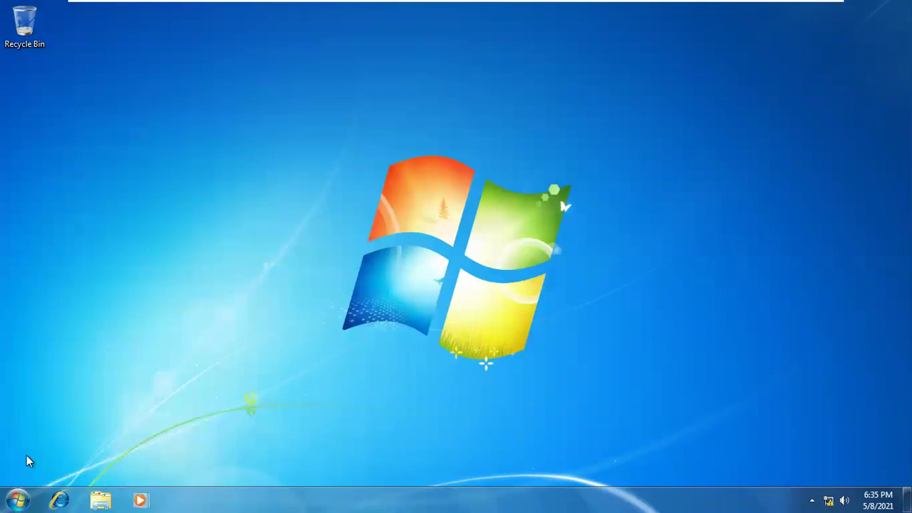
{"action": "left_click", "coordinate": [20, 500]}
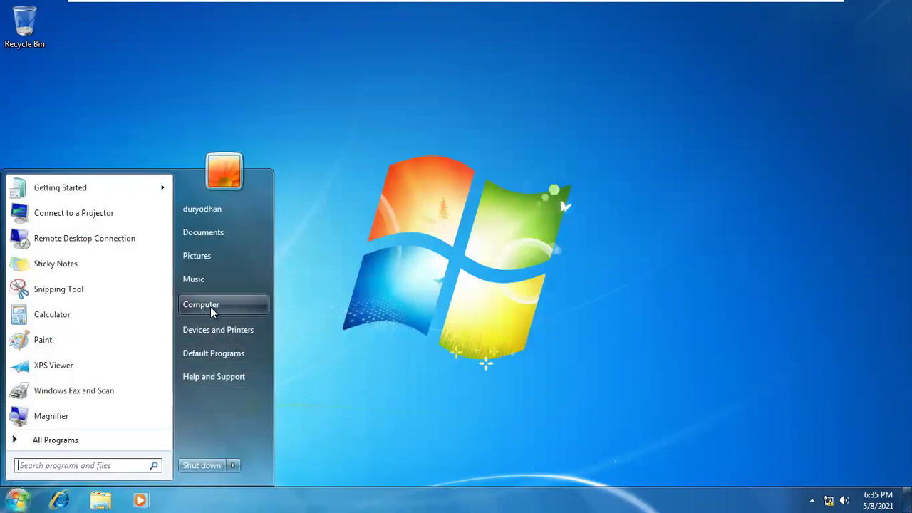
Refresh the VM desktop three times from its right-click menu
{"action": "right_click", "coordinate": [374, 170]}
{"action": "left_click", "coordinate": [404, 208]}
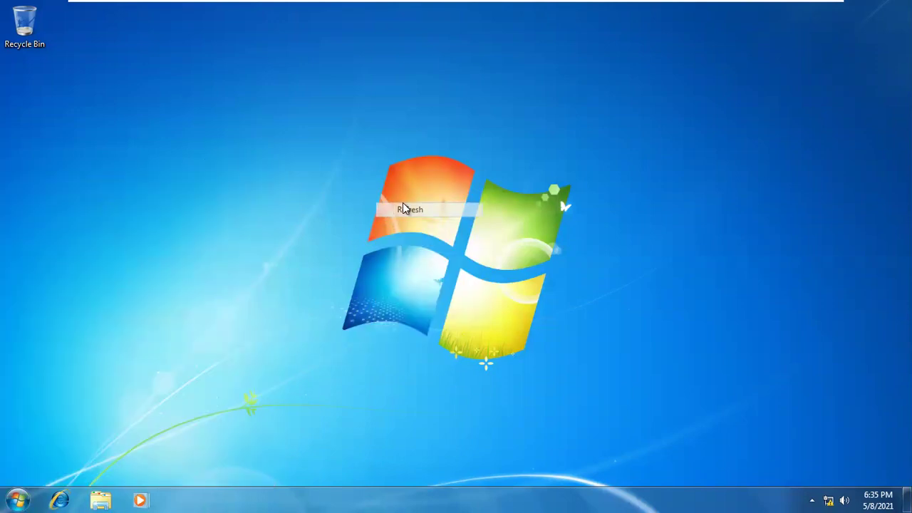
{"action": "right_click", "coordinate": [259, 163]}
{"action": "left_click", "coordinate": [291, 201]}
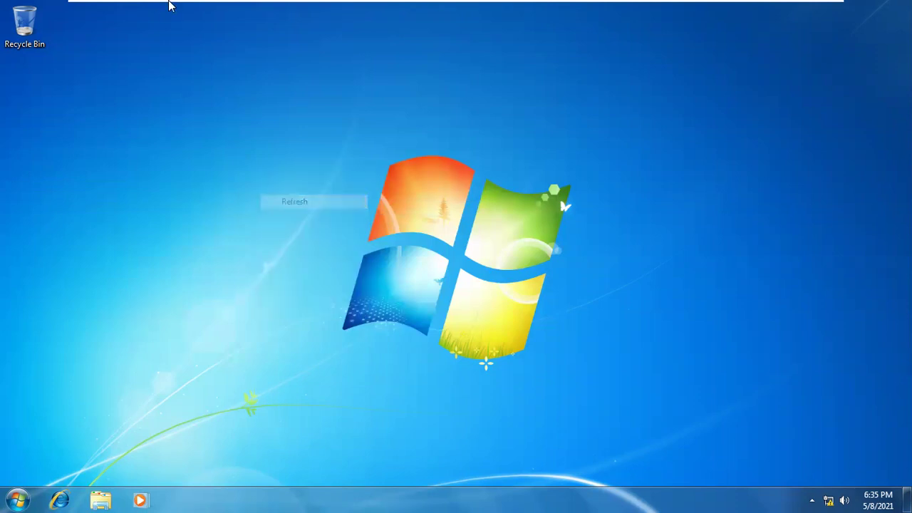
{"action": "right_click", "coordinate": [200, 234]}
{"action": "left_click", "coordinate": [245, 275]}
Minimize the VM to the host from the full-screen toolbar, then restore it from the taskbar
{"action": "mouse_move", "coordinate": [429, 6]}
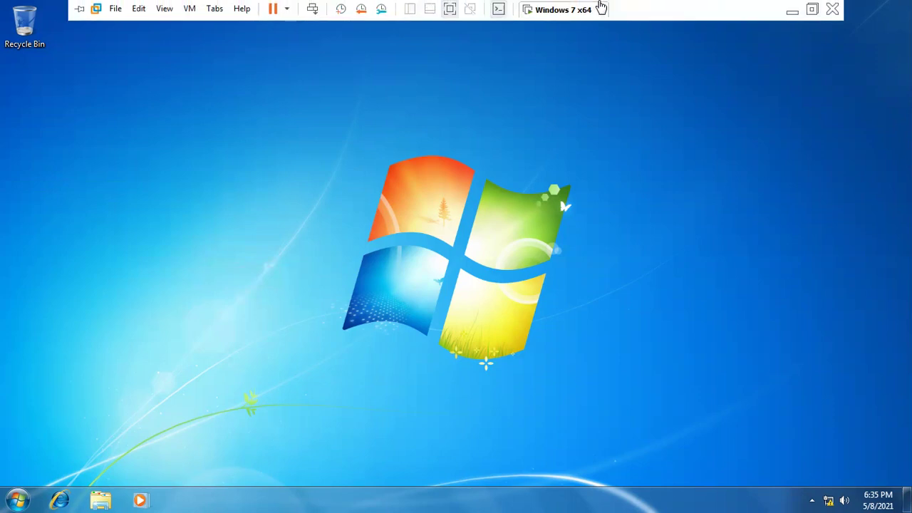
{"action": "left_click", "coordinate": [792, 11]}
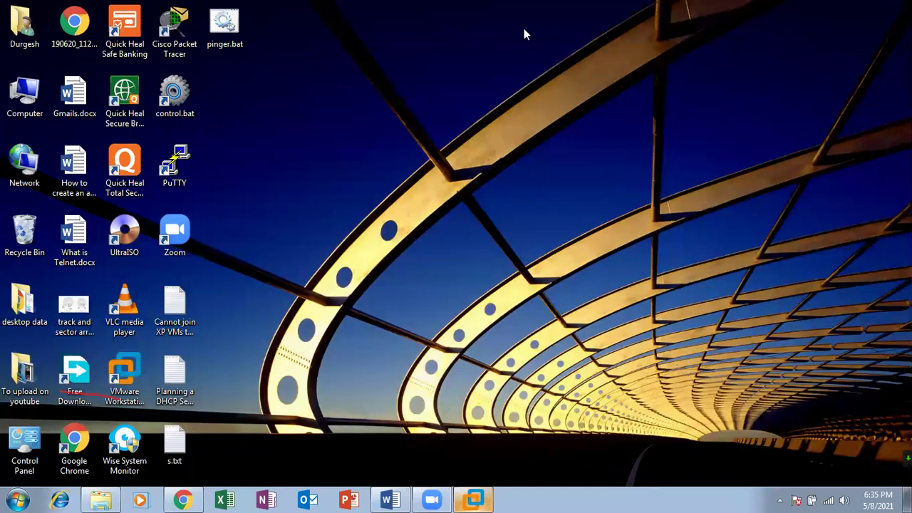
{"action": "left_click", "coordinate": [474, 500]}
Log off the current standard user and sign in to the other standard account with its password
{"action": "left_click", "coordinate": [16, 498]}
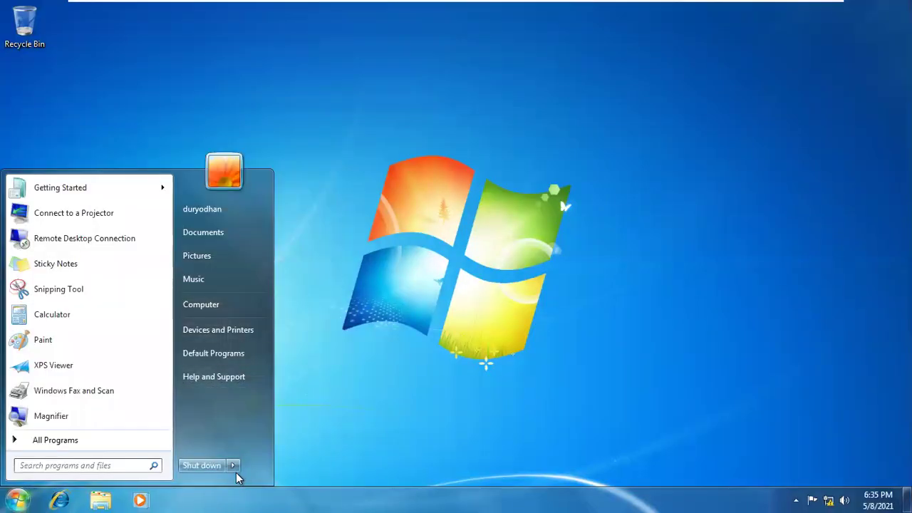
{"action": "mouse_move", "coordinate": [234, 468]}
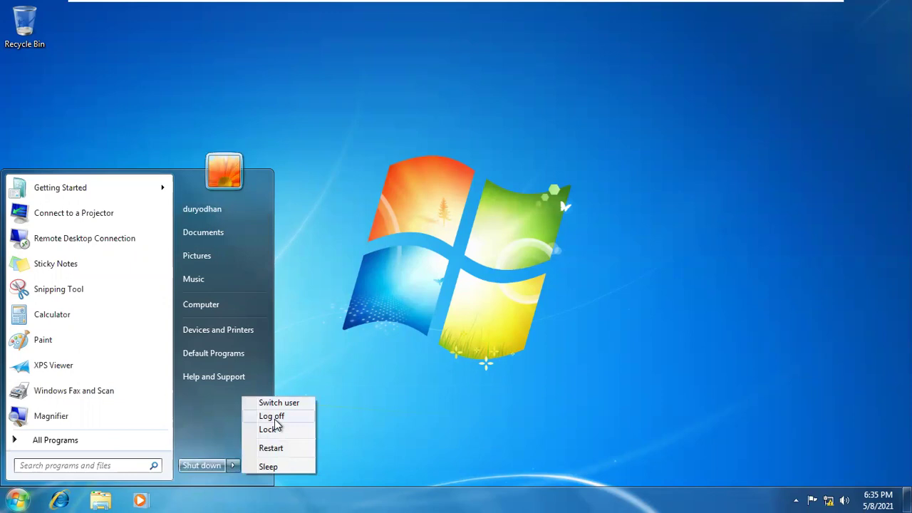
{"action": "left_click", "coordinate": [275, 417]}
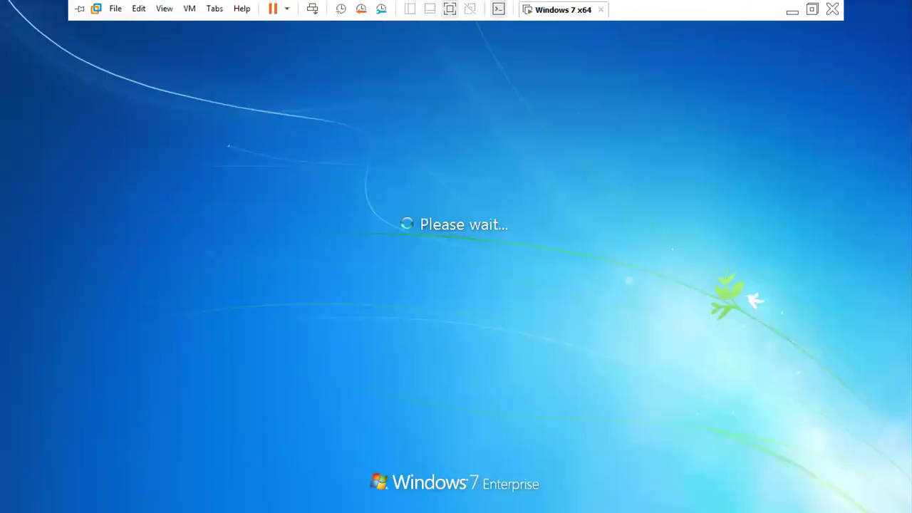
{"action": "left_click", "coordinate": [631, 307]}
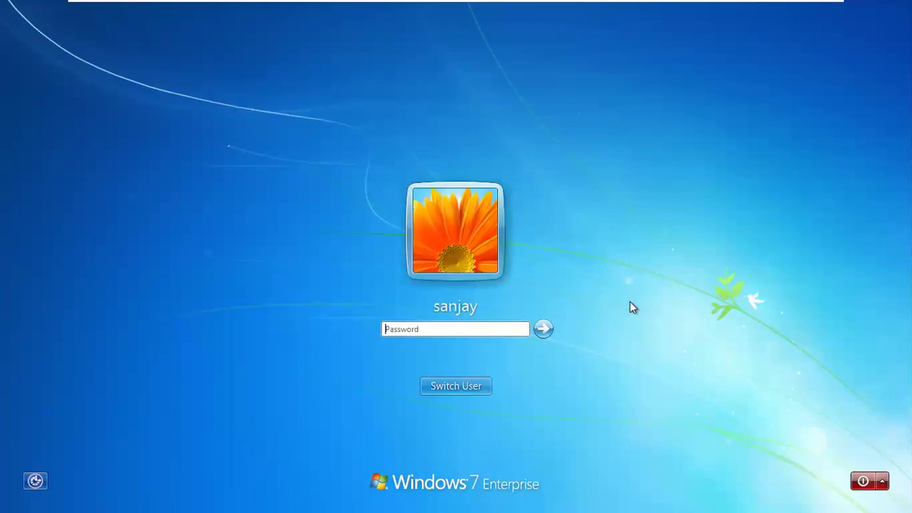
{"action": "type", "text": "123"}
{"action": "key", "text": "Return"}
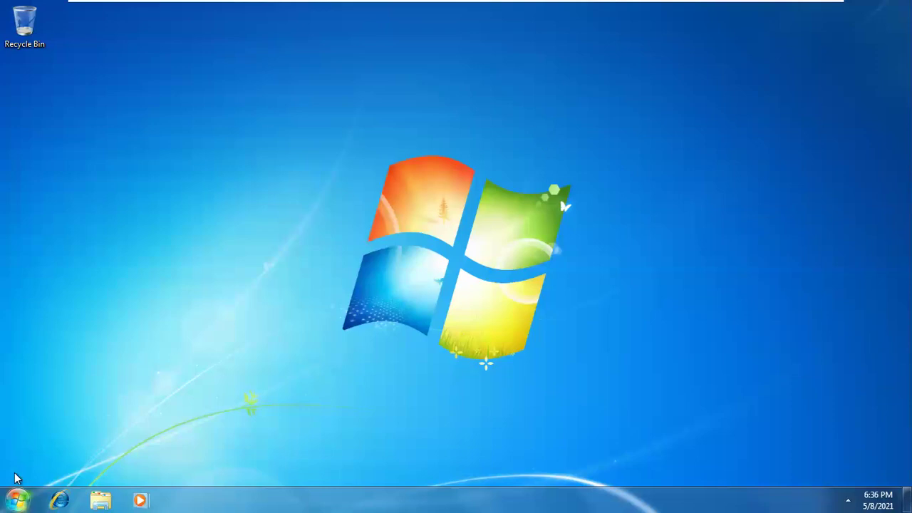
Try opening Local Disk (C:) from Computer and dismiss the Restrictions error
{"action": "left_click", "coordinate": [17, 500]}
{"action": "left_click", "coordinate": [215, 306]}
{"action": "double_click", "coordinate": [360, 158]}
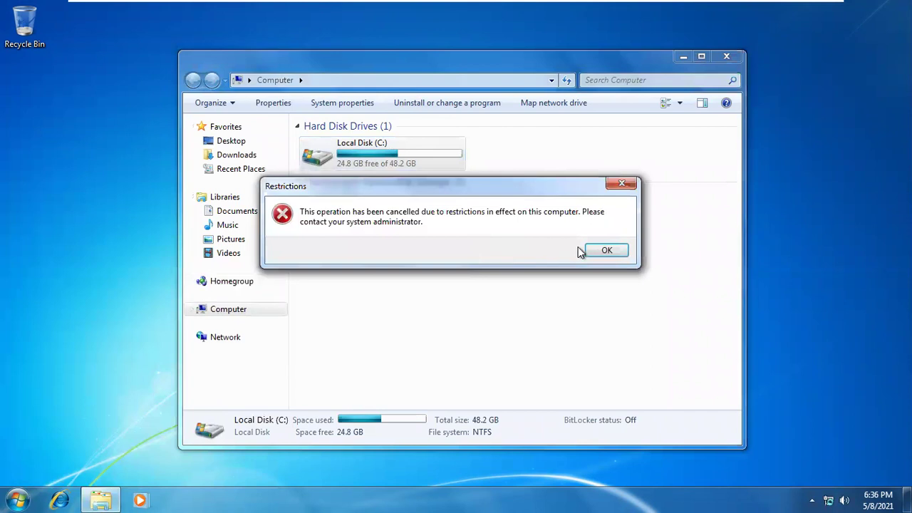
{"action": "left_click", "coordinate": [595, 248]}
Run cmd from the Run box to confirm the command prompt is disabled
{"action": "key", "text": "super+r"}
{"action": "type", "text": "cmd"}
{"action": "key", "text": "Return"}
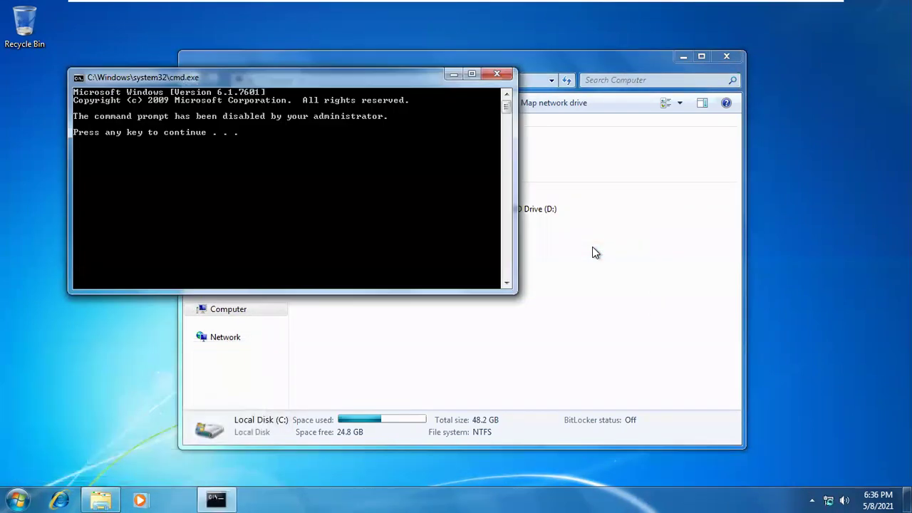
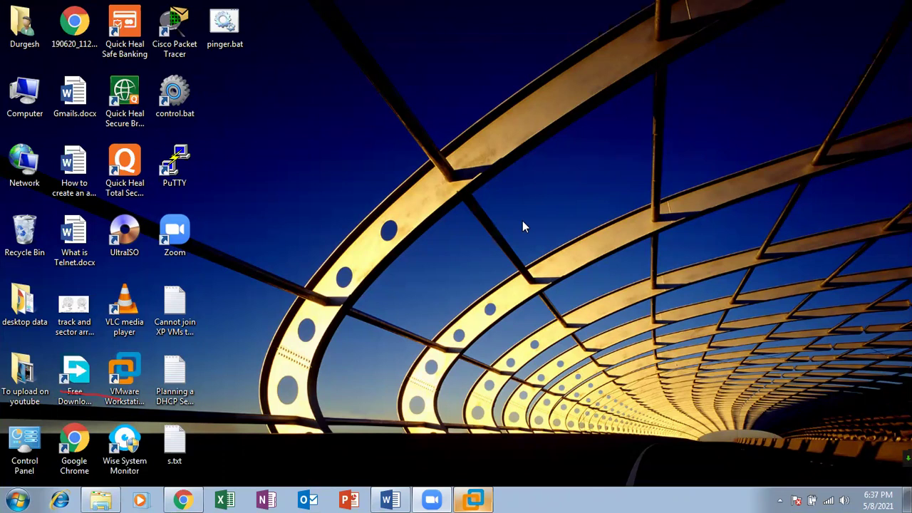
In the VM, confirm the command prompt and Local Disk (C:) are both blocked, dismissing the errors
{"action": "left_click", "coordinate": [474, 500]}
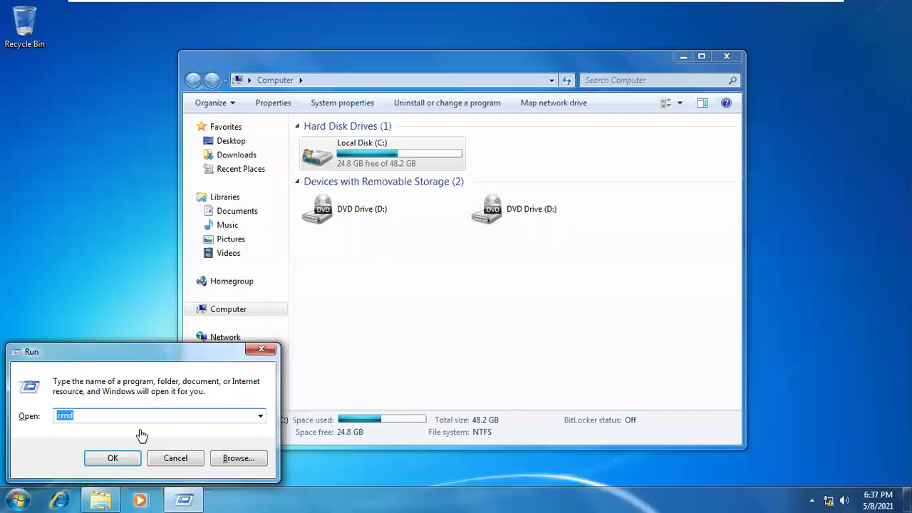
{"action": "left_click", "coordinate": [113, 459]}
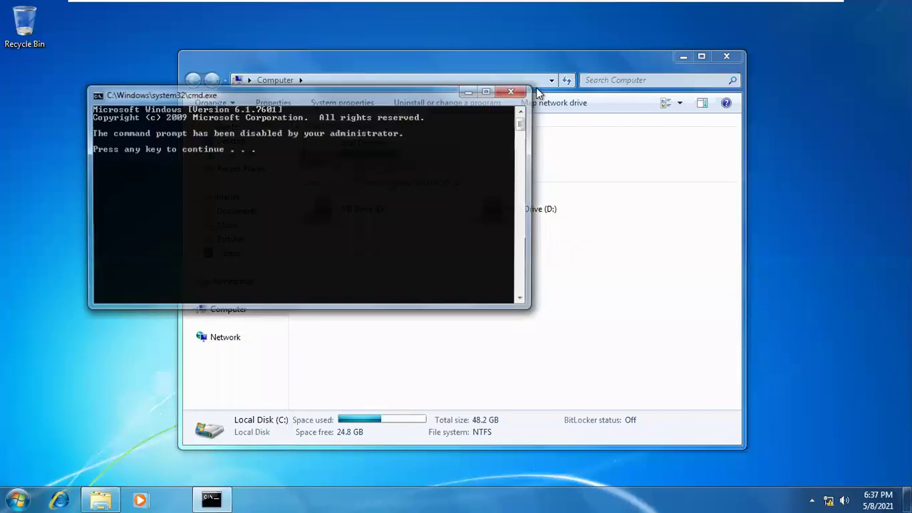
{"action": "left_click", "coordinate": [519, 92]}
{"action": "double_click", "coordinate": [411, 166]}
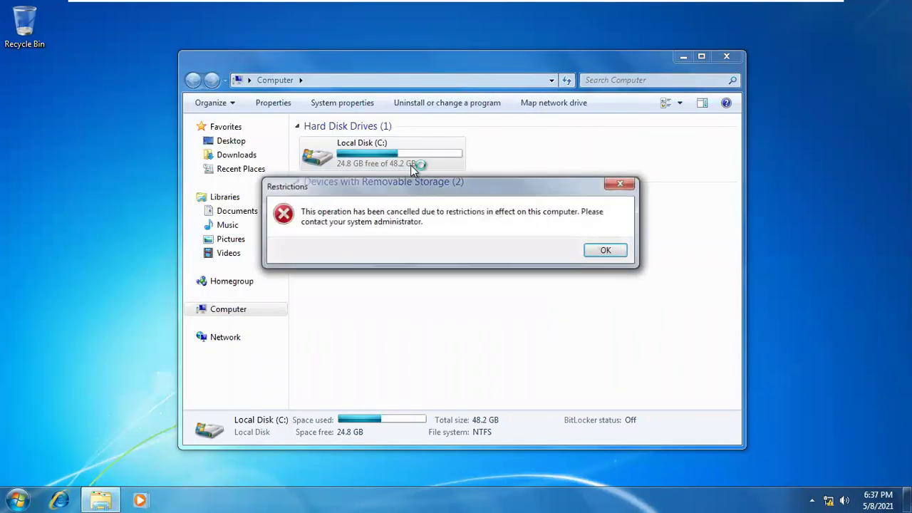
{"action": "left_click", "coordinate": [608, 250]}
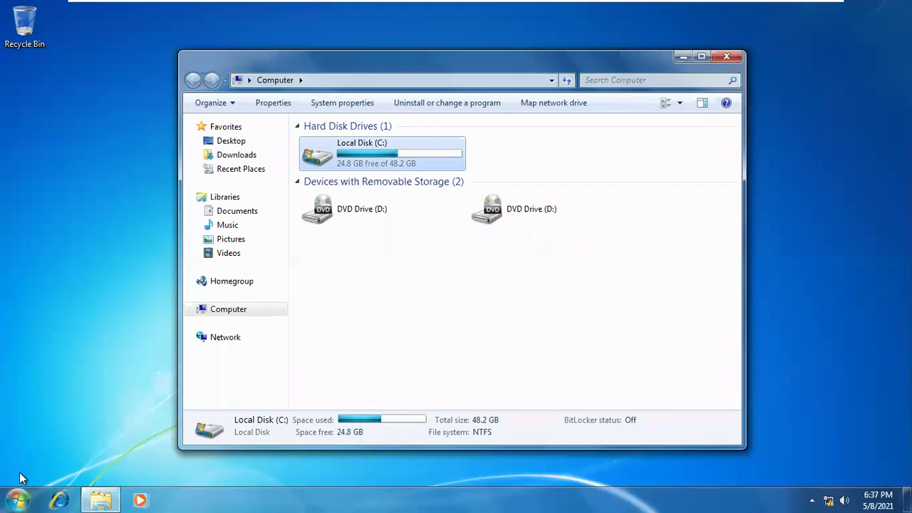
Run 'rededit' from the Run box to test registry access, then close the Computer window
{"action": "key", "text": "super+r"}
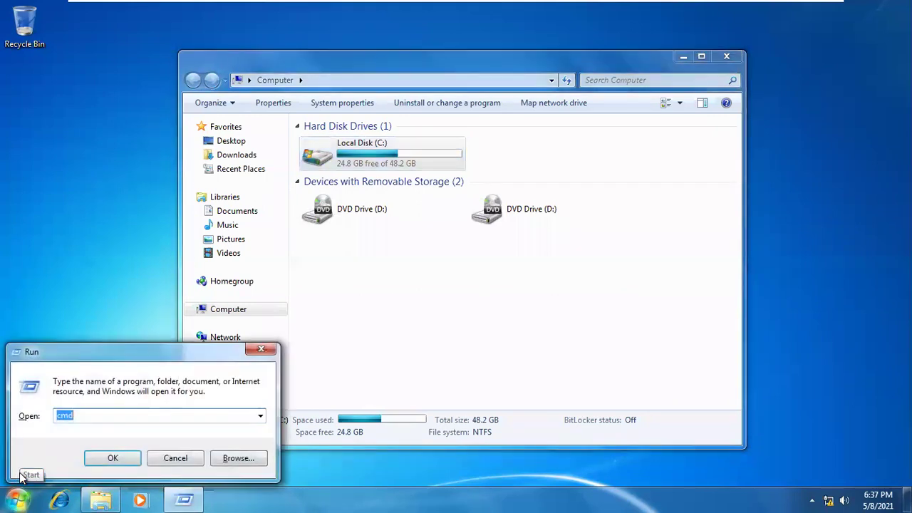
{"action": "type", "text": "rededit"}
{"action": "key", "text": "Return"}
{"action": "key", "text": "Return"}
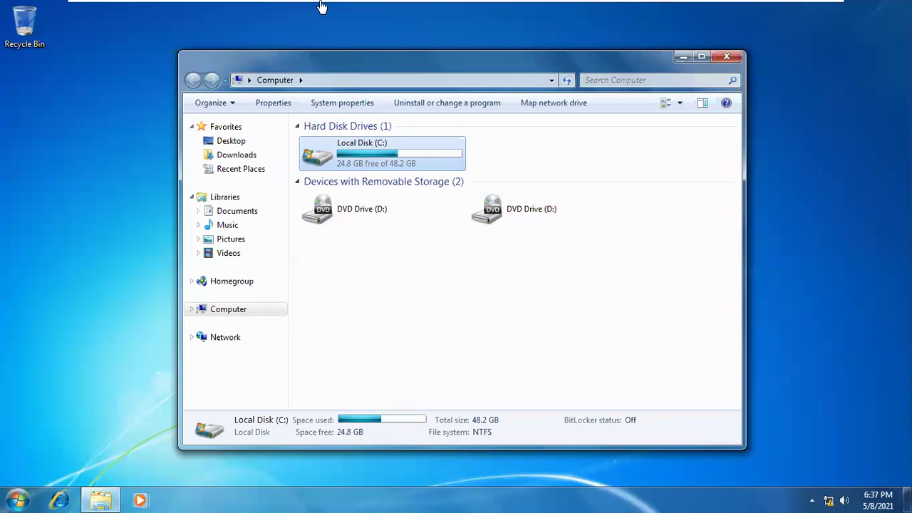
{"action": "left_click", "coordinate": [727, 57]}
Log off the restricted user and sign in to the other account, retrying after a rejected password
{"action": "left_click", "coordinate": [14, 491]}
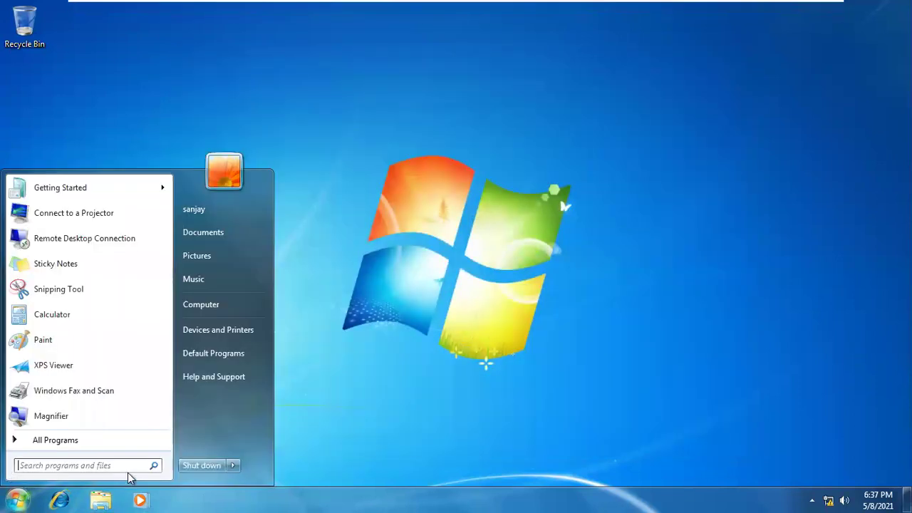
{"action": "left_click", "coordinate": [232, 466]}
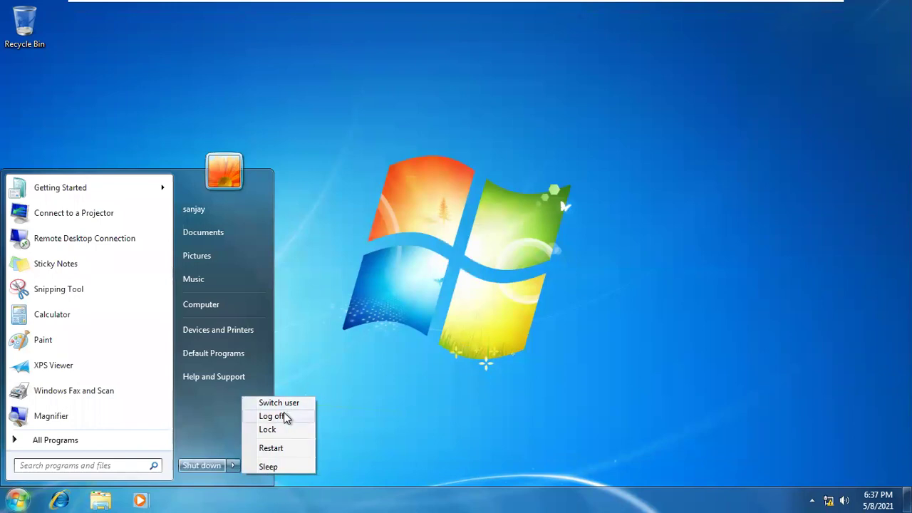
{"action": "left_click", "coordinate": [284, 417]}
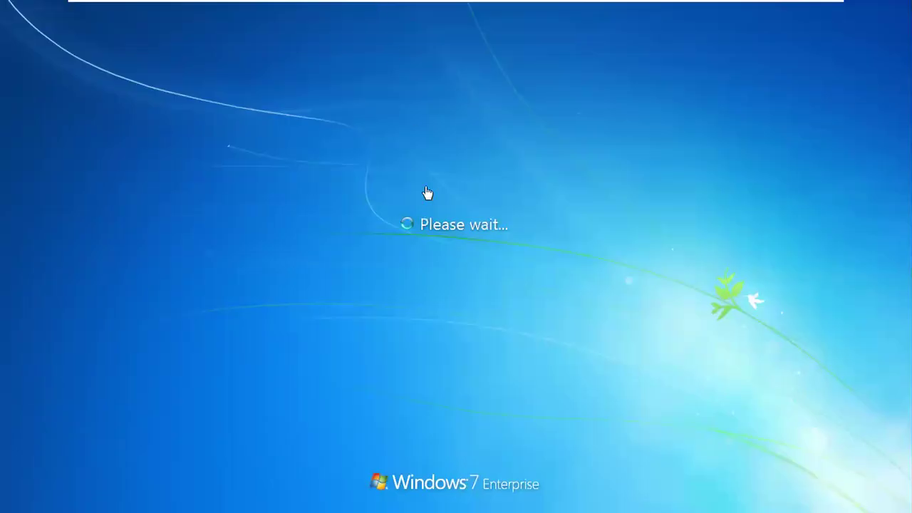
{"action": "left_click", "coordinate": [271, 300]}
{"action": "left_click", "coordinate": [399, 330]}
{"action": "type", "text": "*******"}
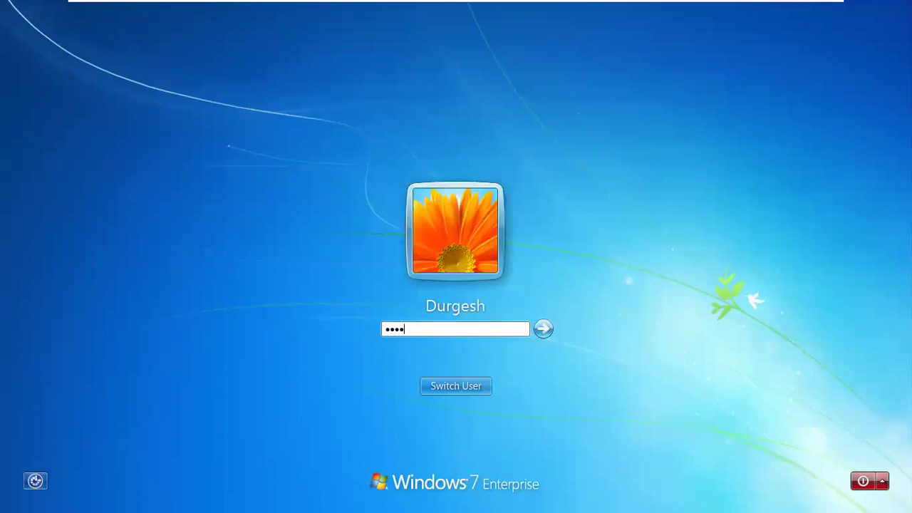
{"action": "type", "text": "*"}
{"action": "key", "text": "Return"}
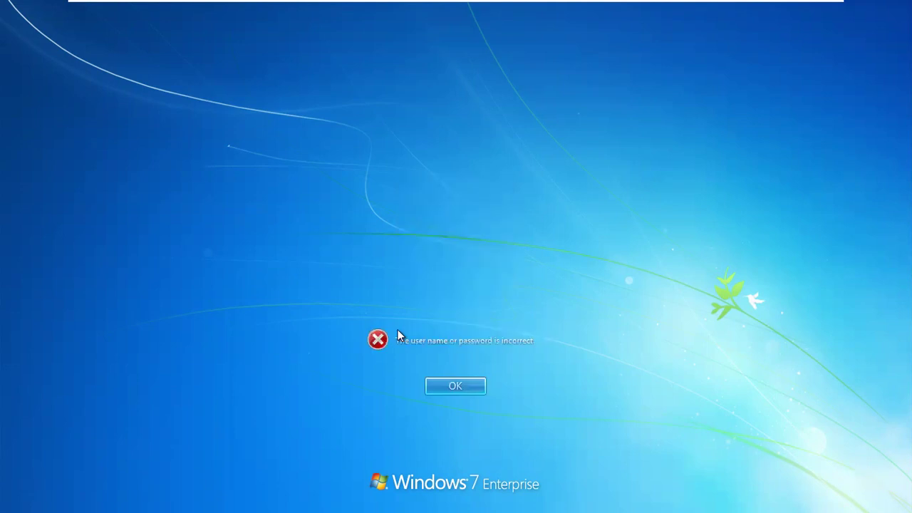
{"action": "key", "text": "Return"}
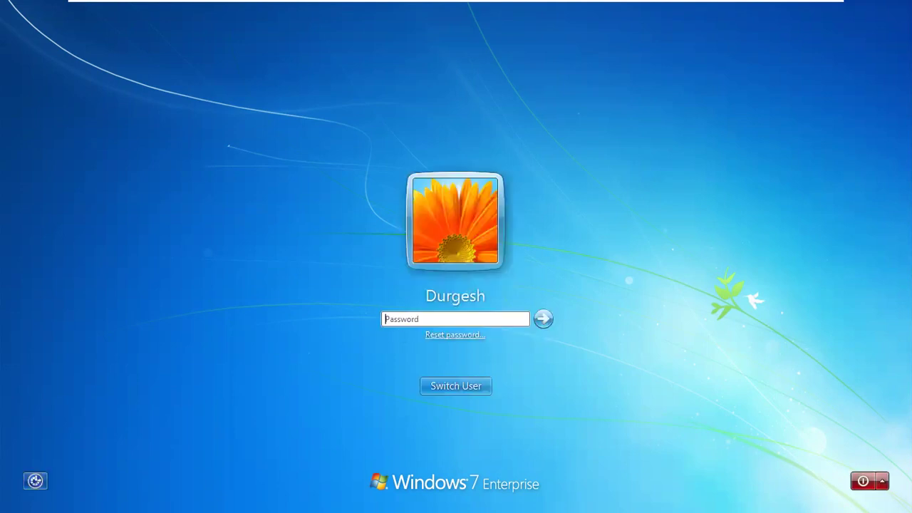
{"action": "key", "text": "Return"}
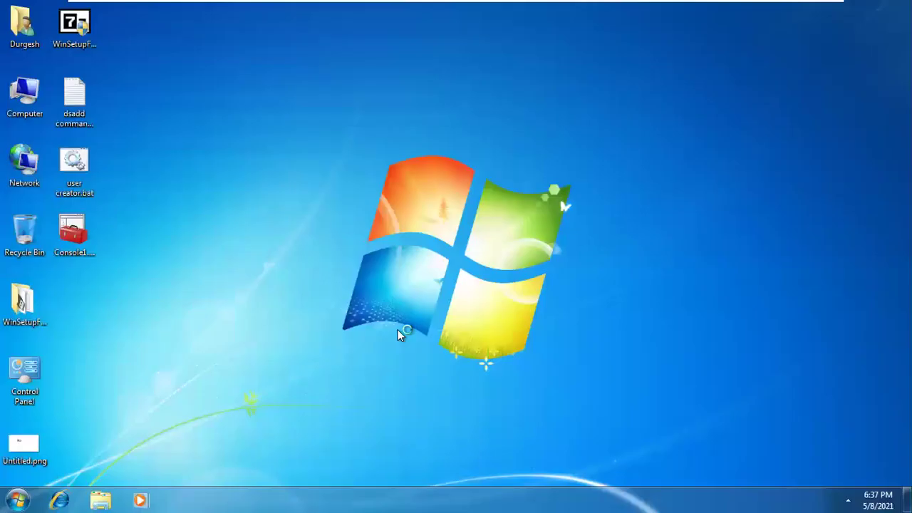
Open the restricted user's Properties from Computer Management's Local Users and Groups > Users
{"action": "right_click", "coordinate": [39, 101]}
{"action": "left_click", "coordinate": [77, 125]}
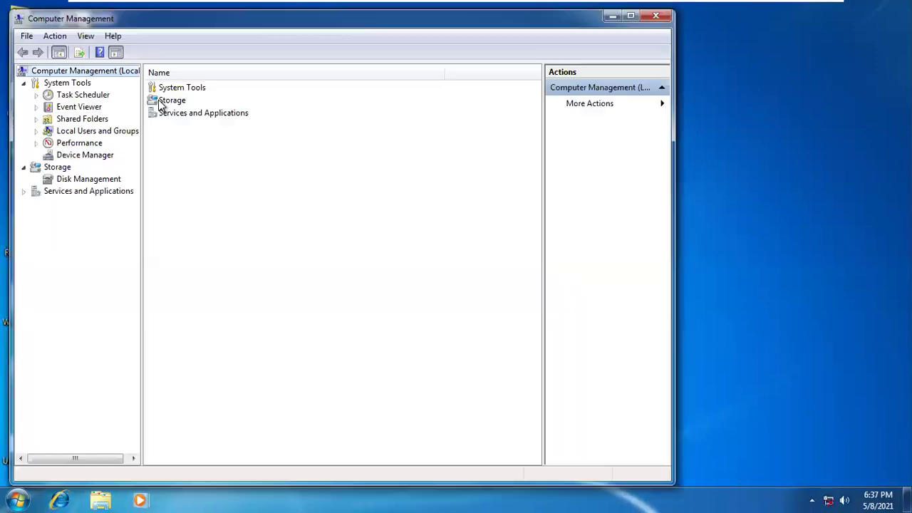
{"action": "double_click", "coordinate": [112, 131]}
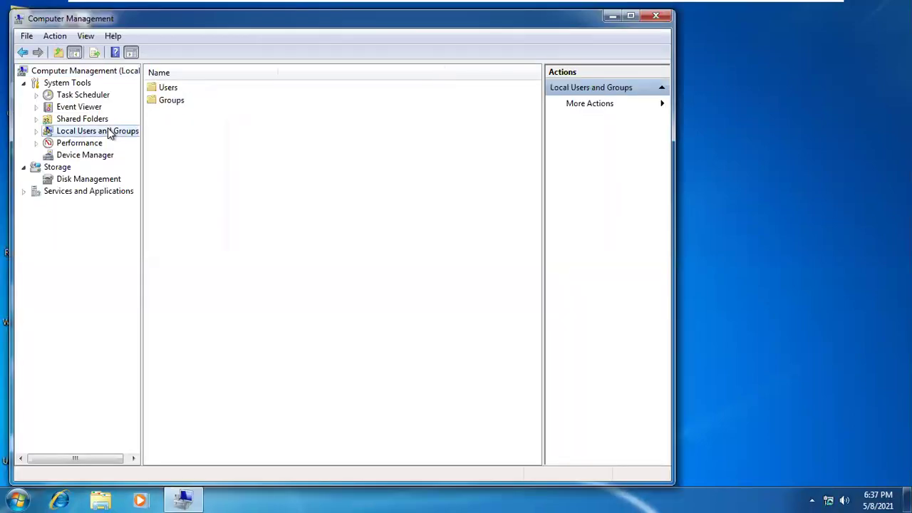
{"action": "left_click", "coordinate": [80, 142]}
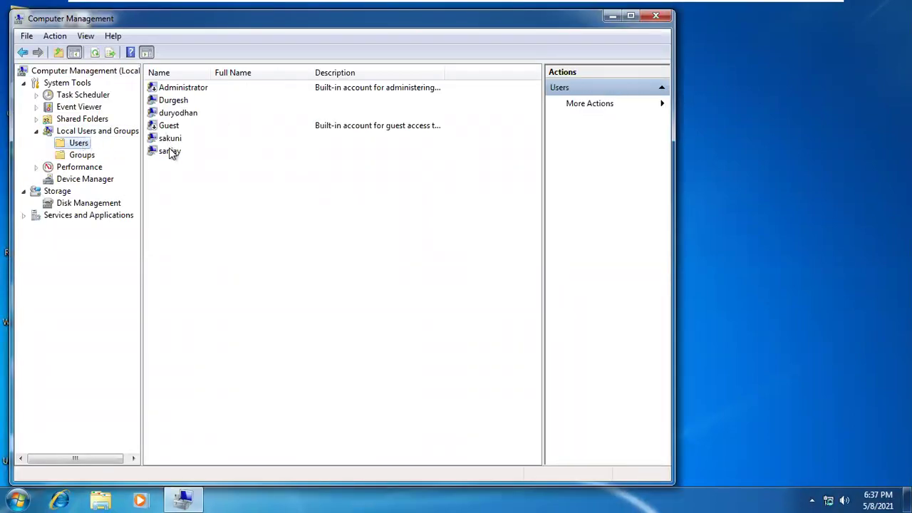
{"action": "left_click", "coordinate": [165, 151]}
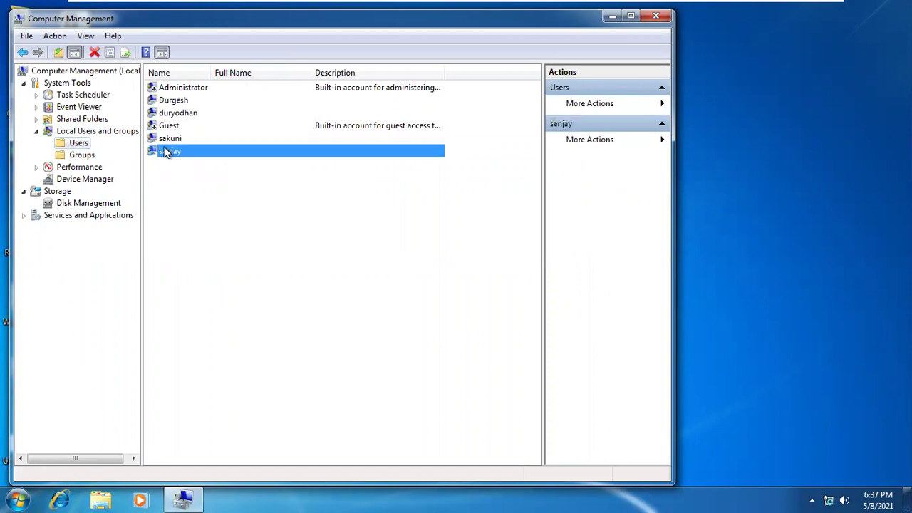
{"action": "right_click", "coordinate": [164, 149]}
{"action": "left_click", "coordinate": [207, 231]}
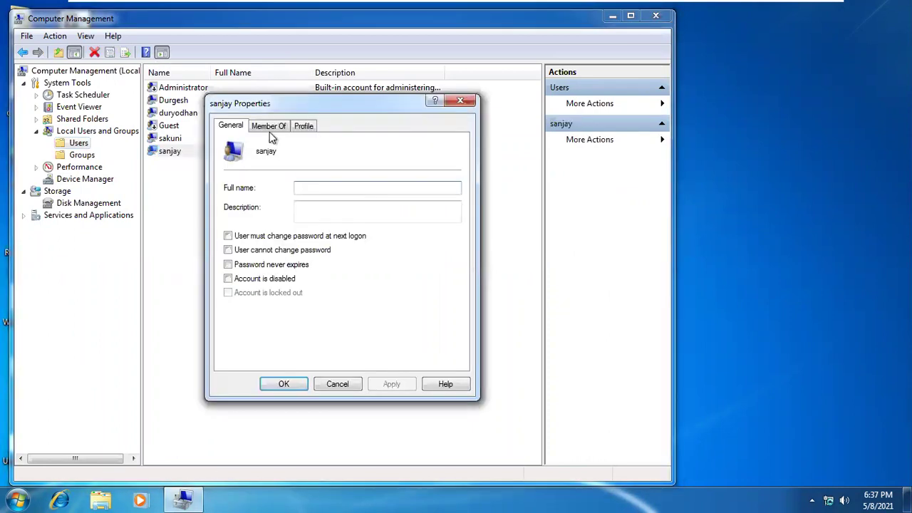
Add the Administrators group to the account's Member Of list, apply, and close Computer Management
{"action": "left_click", "coordinate": [270, 128]}
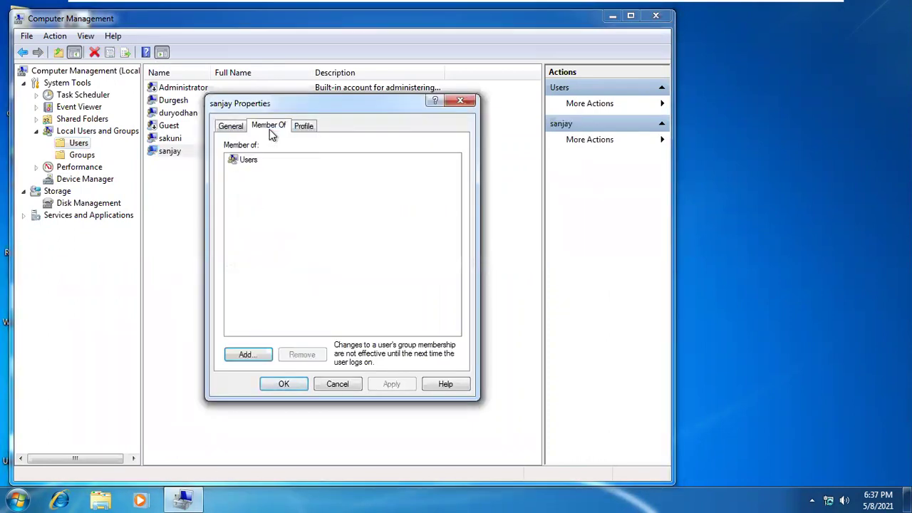
{"action": "left_click", "coordinate": [255, 356]}
{"action": "left_click", "coordinate": [272, 270]}
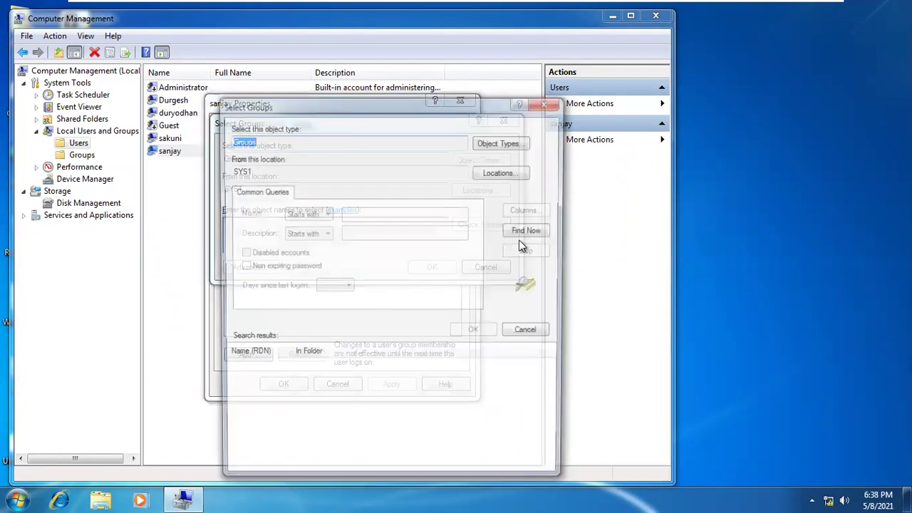
{"action": "left_click", "coordinate": [524, 235]}
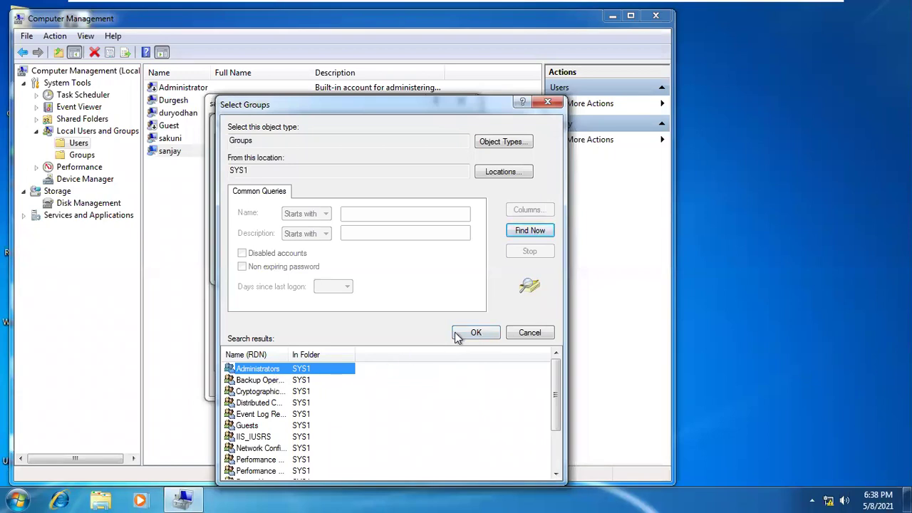
{"action": "left_click", "coordinate": [457, 336]}
{"action": "left_click", "coordinate": [432, 269]}
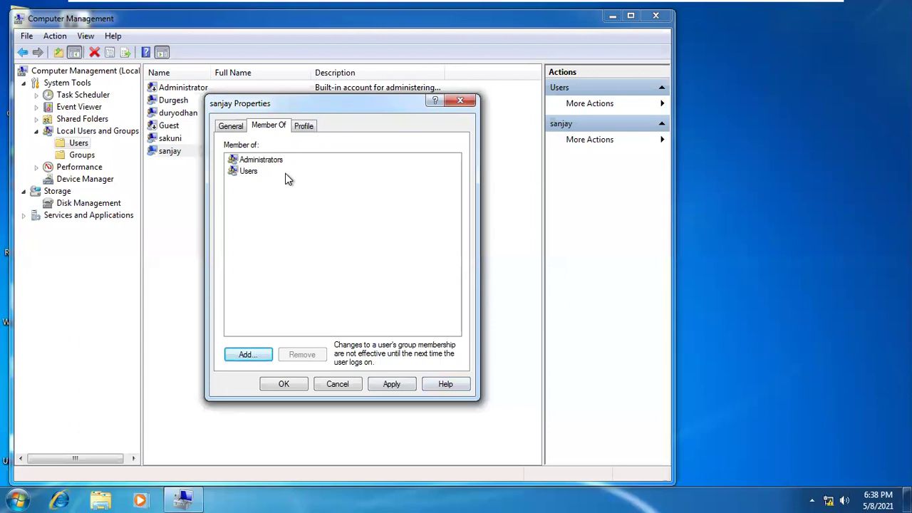
{"action": "left_click", "coordinate": [387, 384]}
{"action": "left_click", "coordinate": [283, 384]}
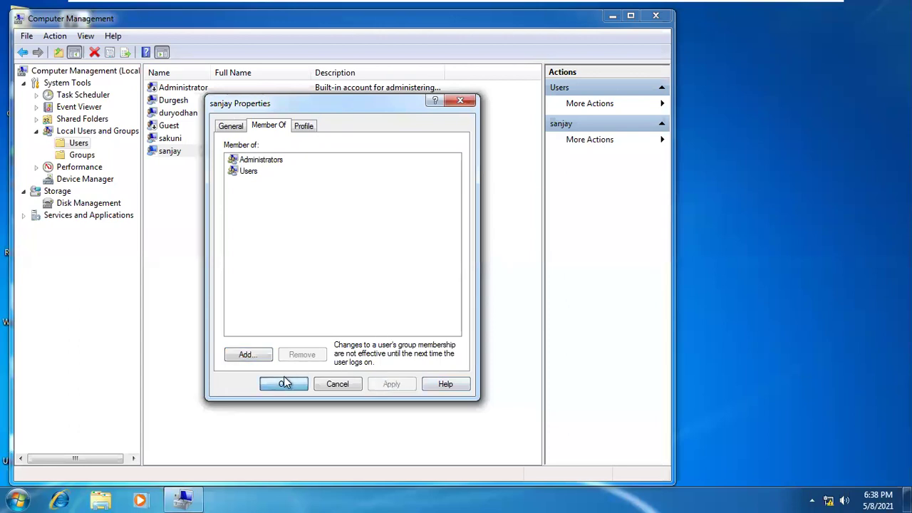
{"action": "left_click", "coordinate": [656, 16]}
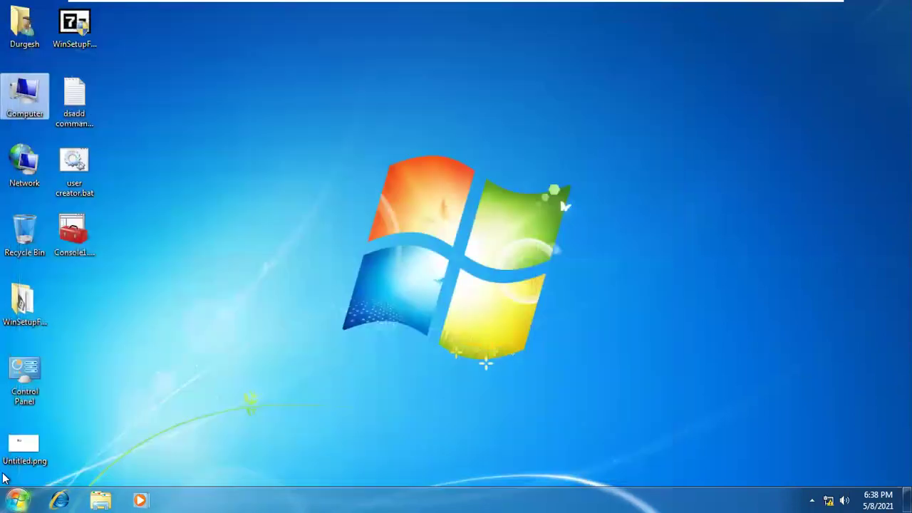
{"action": "left_click", "coordinate": [14, 499]}
Log off and sign back in as the promoted user, re-entering the password after the error
{"action": "mouse_move", "coordinate": [233, 466]}
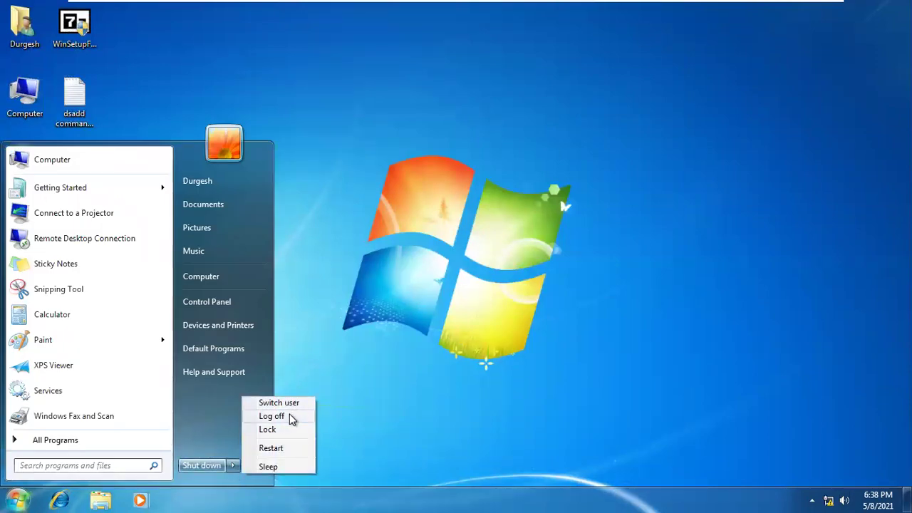
{"action": "left_click", "coordinate": [291, 416]}
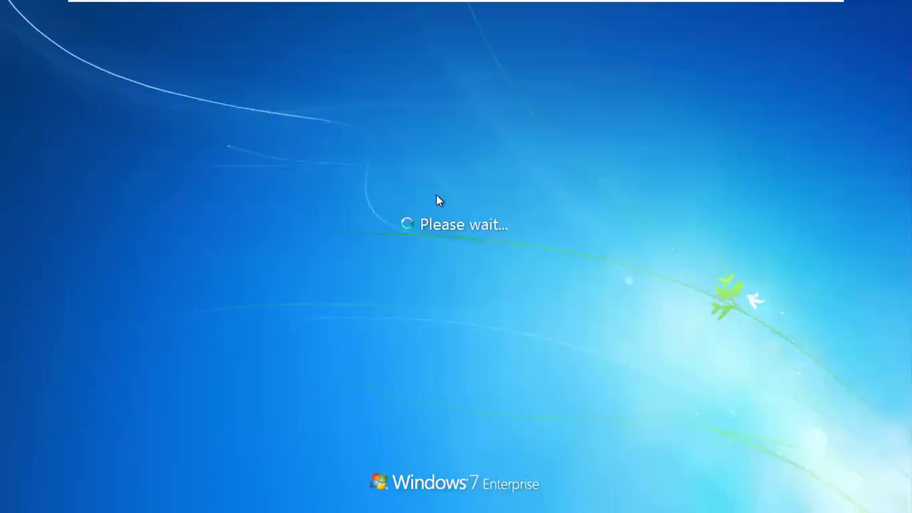
{"action": "left_click", "coordinate": [657, 302]}
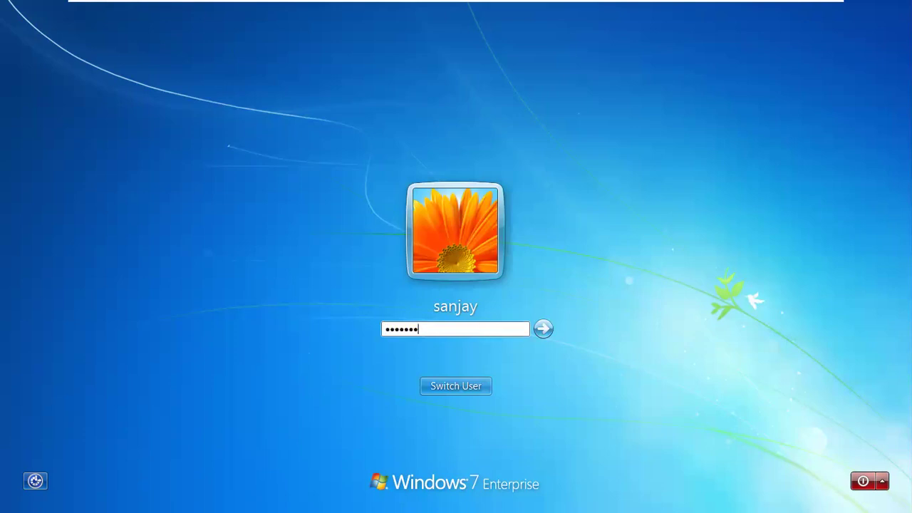
{"action": "key", "text": "Return"}
{"action": "key", "text": "Return"}
{"action": "type", "text": "p"}
{"action": "key", "text": "Return"}
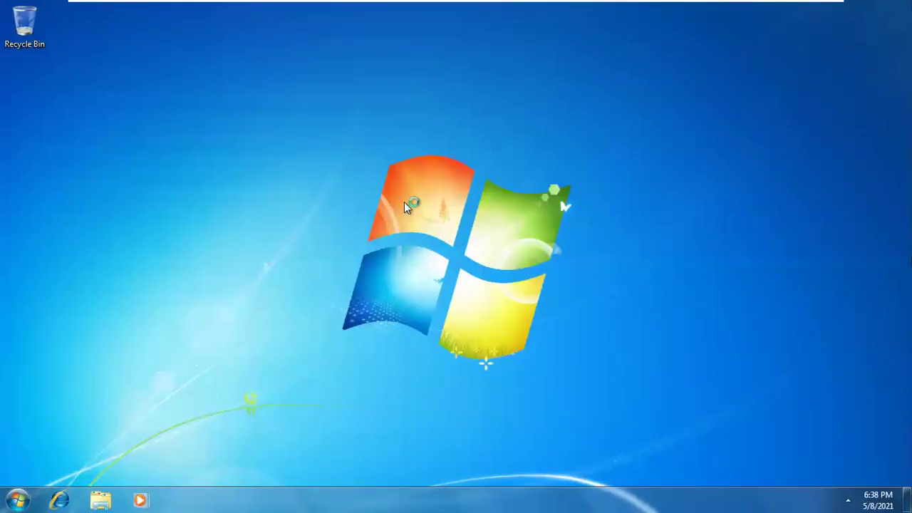
Launch the Registry Editor from the Run box, allow it through UAC, and close it
{"action": "key", "text": "super+r"}
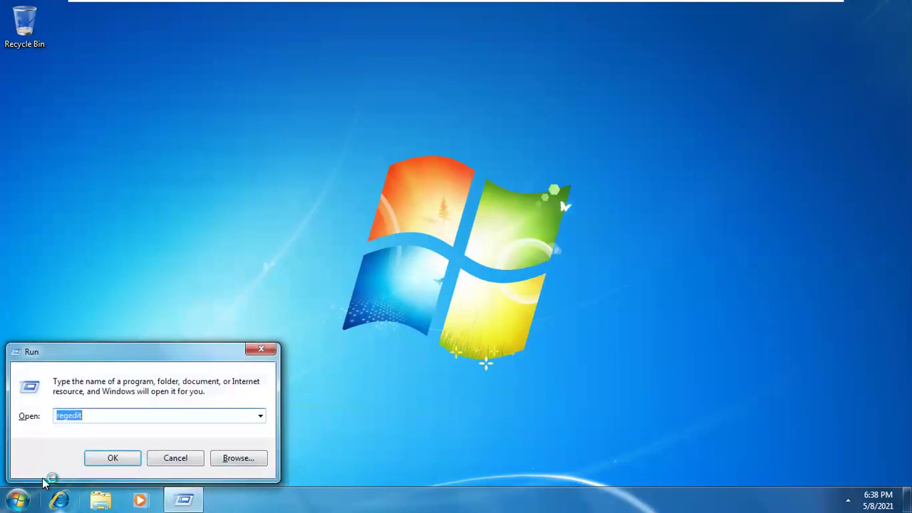
{"action": "key", "text": "Return"}
{"action": "left_click", "coordinate": [220, 436]}
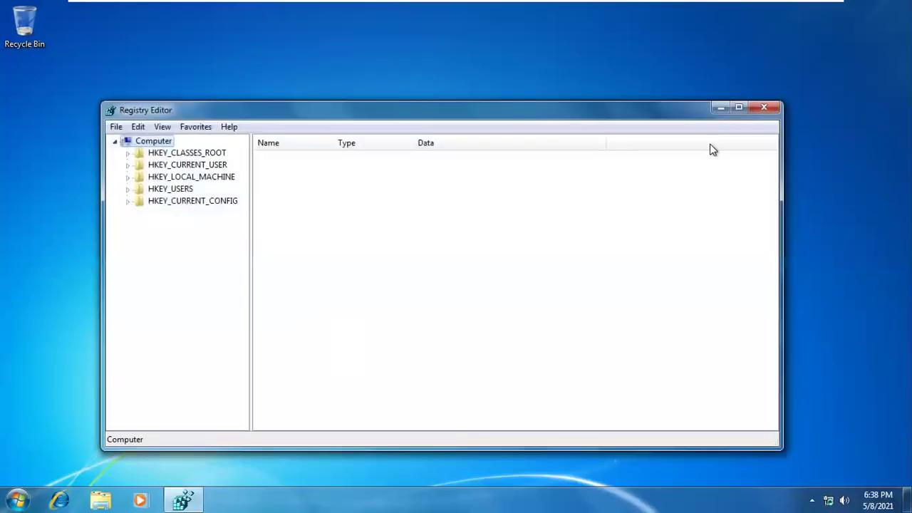
{"action": "left_click", "coordinate": [764, 107]}
Open Personalization from the desktop menu, close it, and refresh the desktop
{"action": "right_click", "coordinate": [444, 99]}
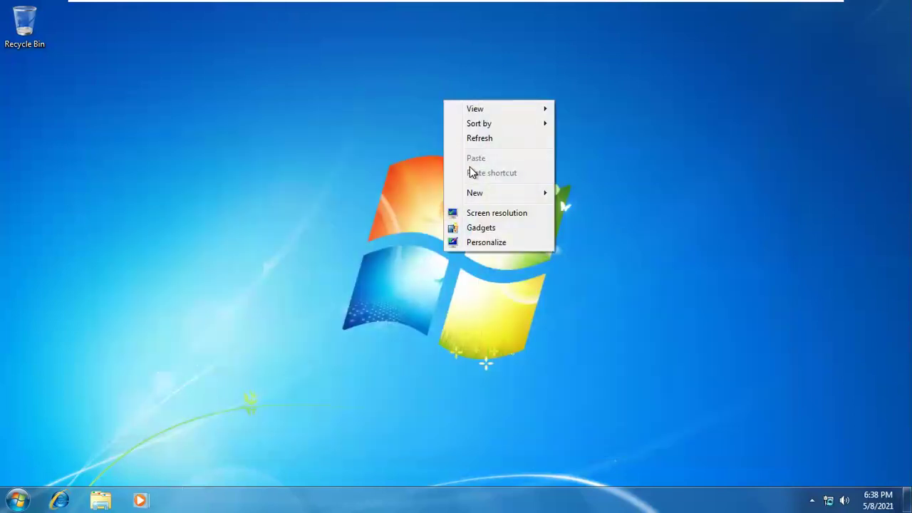
{"action": "left_click", "coordinate": [485, 242]}
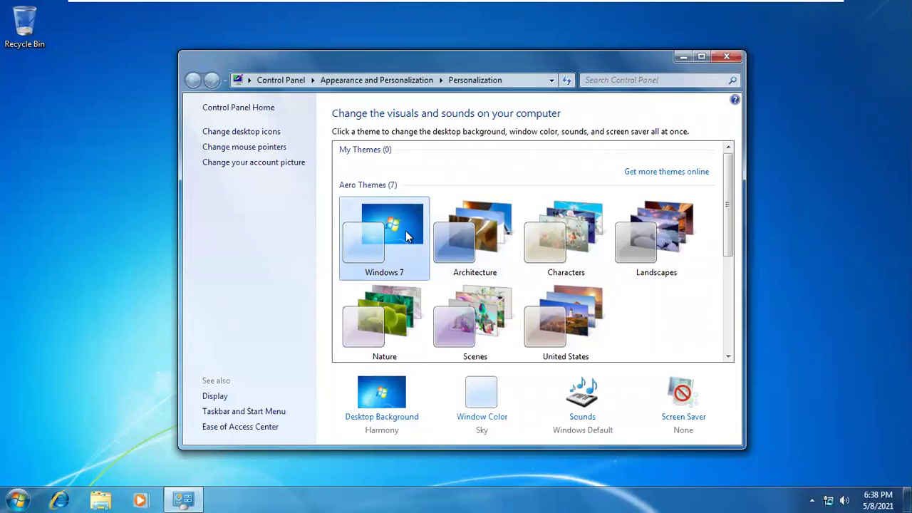
{"action": "left_click", "coordinate": [726, 59]}
{"action": "right_click", "coordinate": [460, 82]}
{"action": "left_click", "coordinate": [484, 119]}
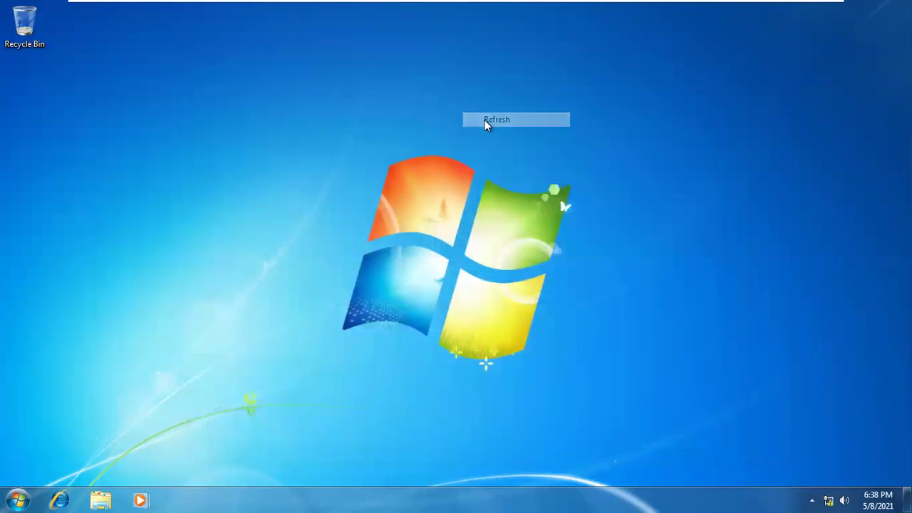
Run cmd to confirm the command prompt opens, close it, and show the log-off options
{"action": "key", "text": "super+r"}
{"action": "type", "text": "cmd"}
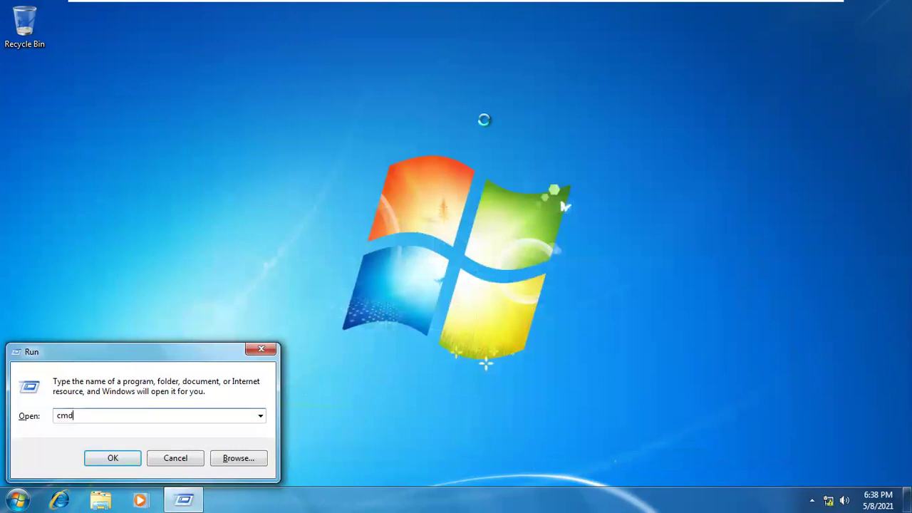
{"action": "key", "text": "Return"}
{"action": "left_click", "coordinate": [464, 41]}
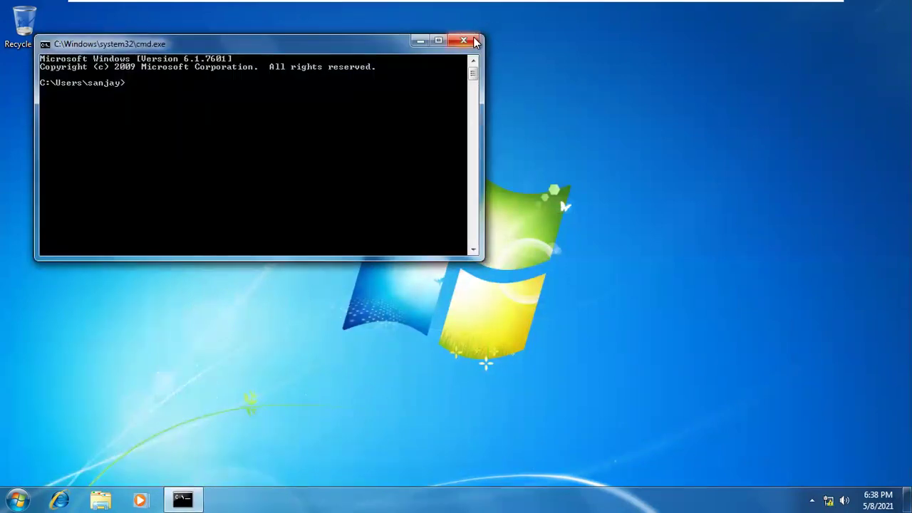
{"action": "left_click", "coordinate": [15, 500]}
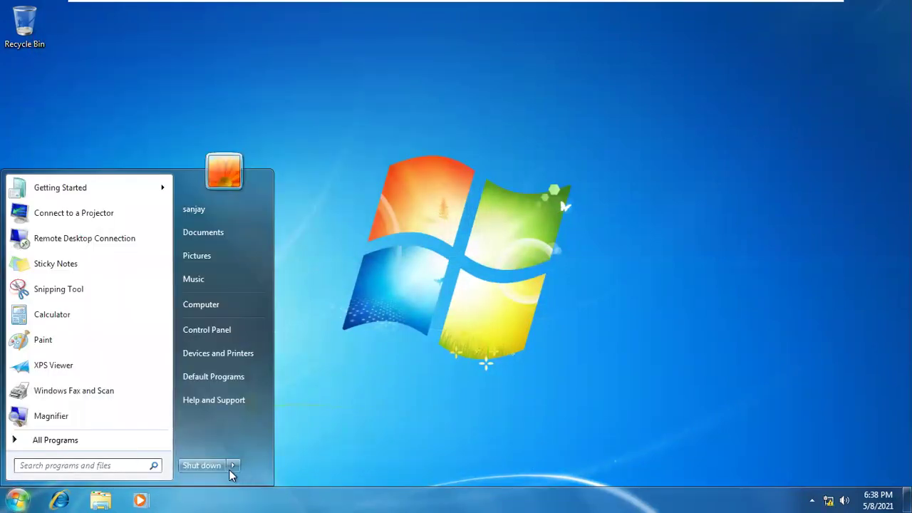
{"action": "left_click", "coordinate": [231, 466]}
Log off, sign in as the administrator account, and open Computer Management from Computer
{"action": "left_click", "coordinate": [264, 415]}
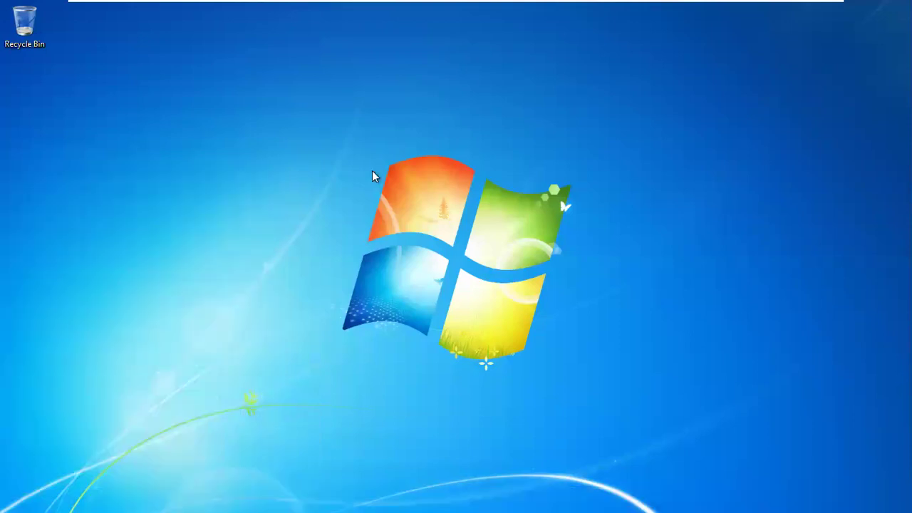
{"action": "mouse_move", "coordinate": [471, 4]}
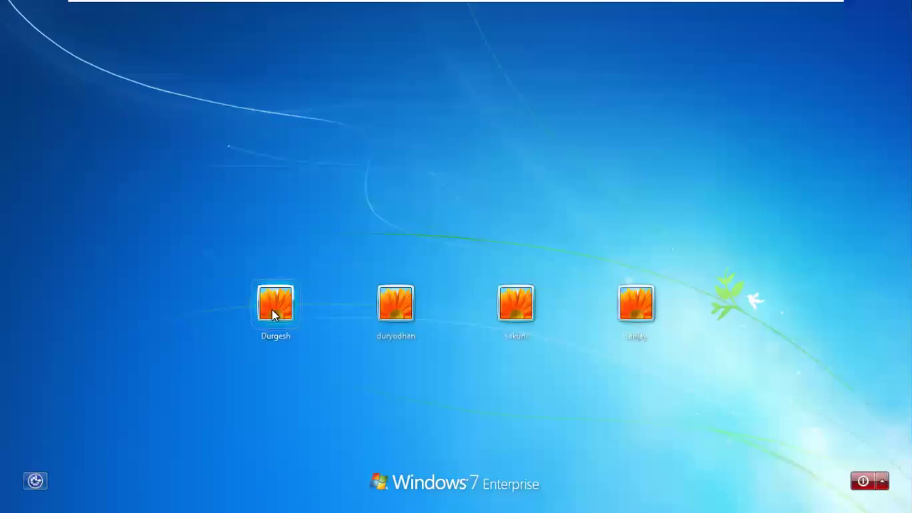
{"action": "left_click", "coordinate": [272, 308]}
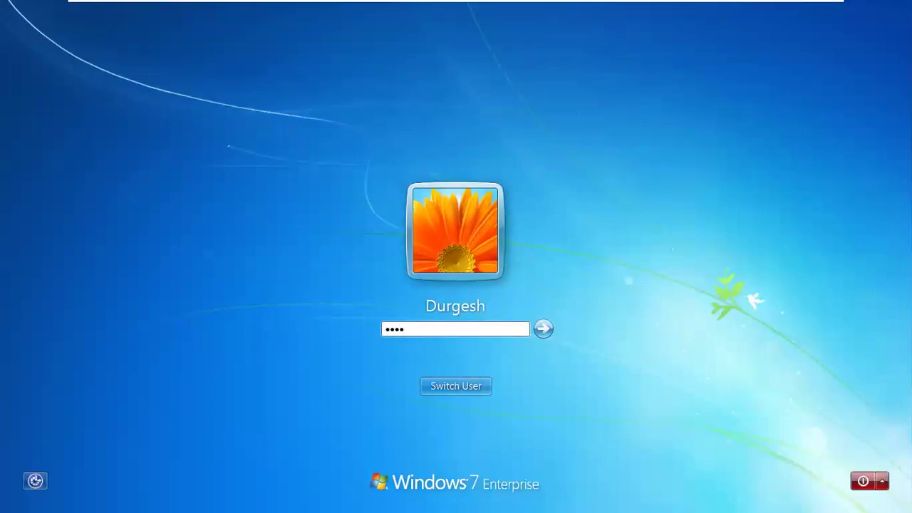
{"action": "key", "text": "Return"}
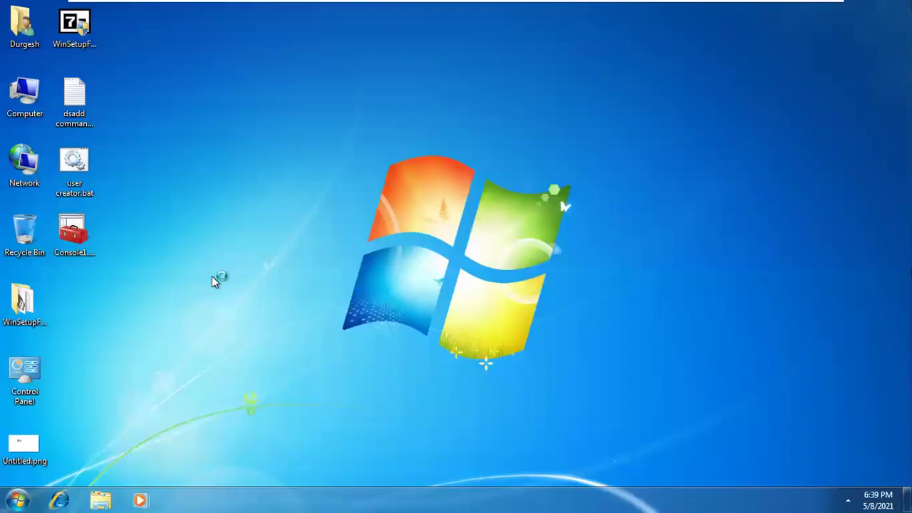
{"action": "right_click", "coordinate": [24, 100]}
{"action": "left_click", "coordinate": [57, 130]}
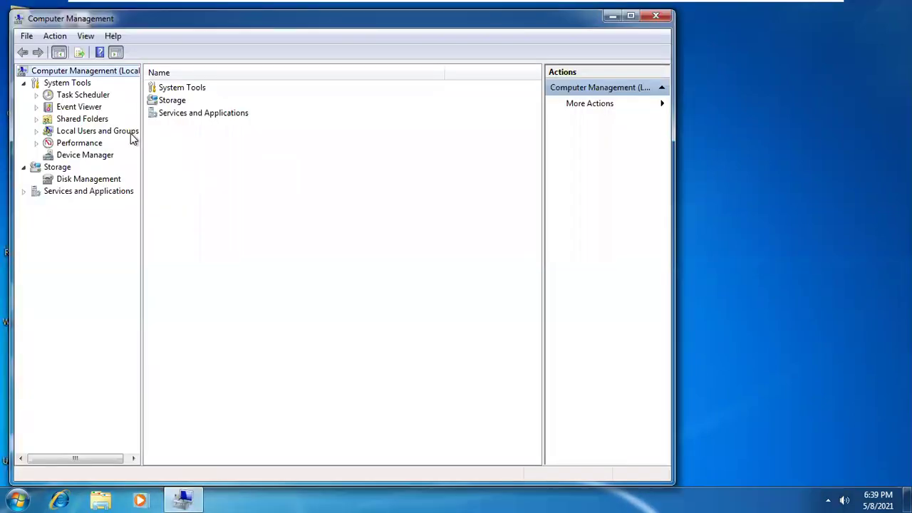
Remove Administrators from the last user's Member Of list in Local Users and Groups and apply
{"action": "double_click", "coordinate": [131, 134]}
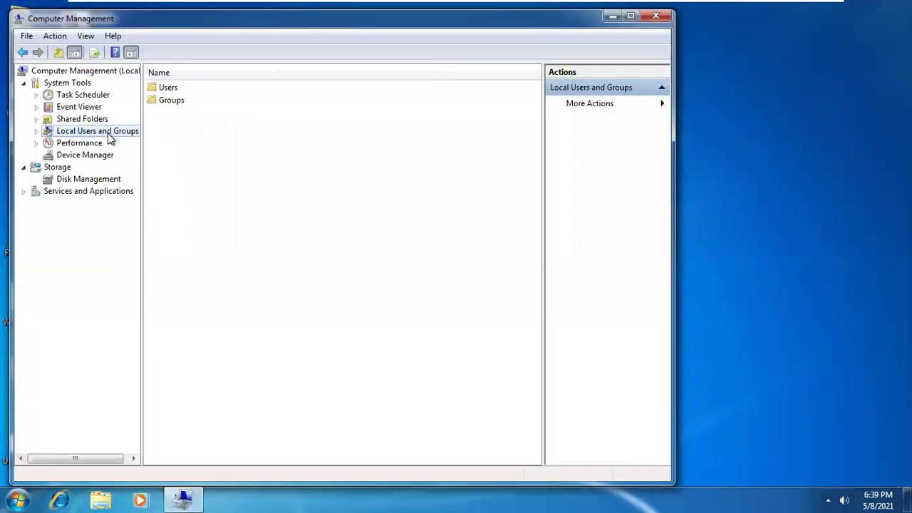
{"action": "left_click", "coordinate": [80, 142]}
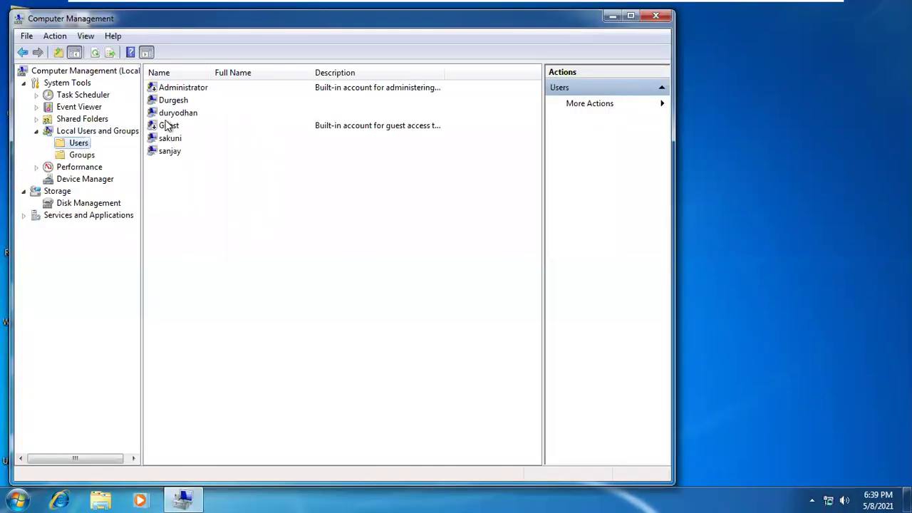
{"action": "right_click", "coordinate": [166, 151]}
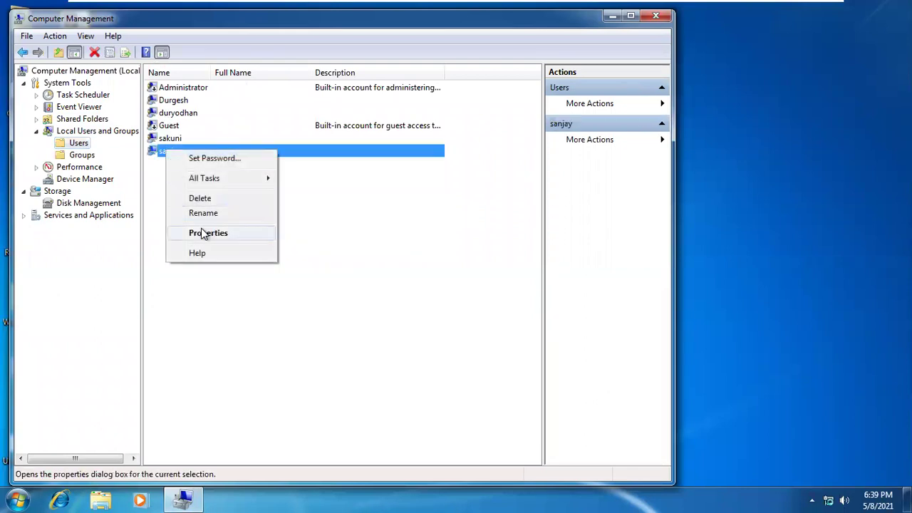
{"action": "left_click", "coordinate": [206, 234]}
{"action": "left_click", "coordinate": [268, 125]}
{"action": "left_click", "coordinate": [263, 161]}
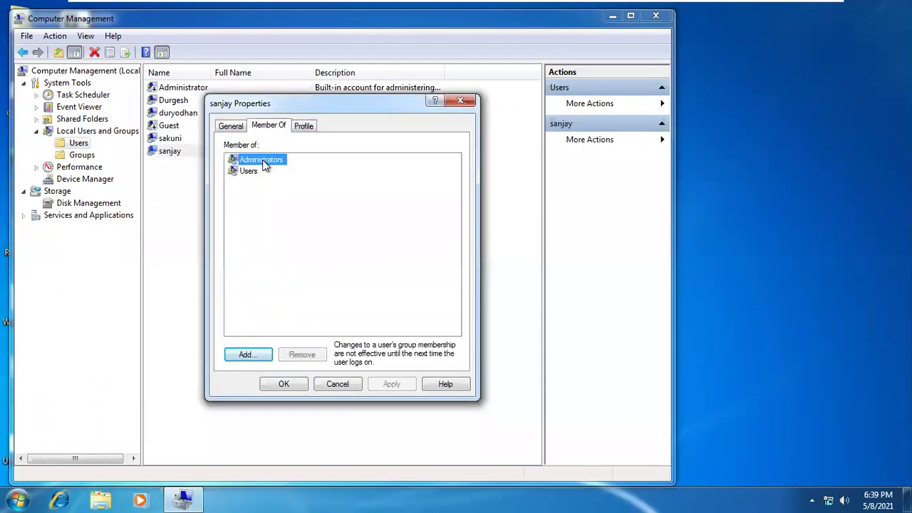
{"action": "left_click", "coordinate": [320, 355]}
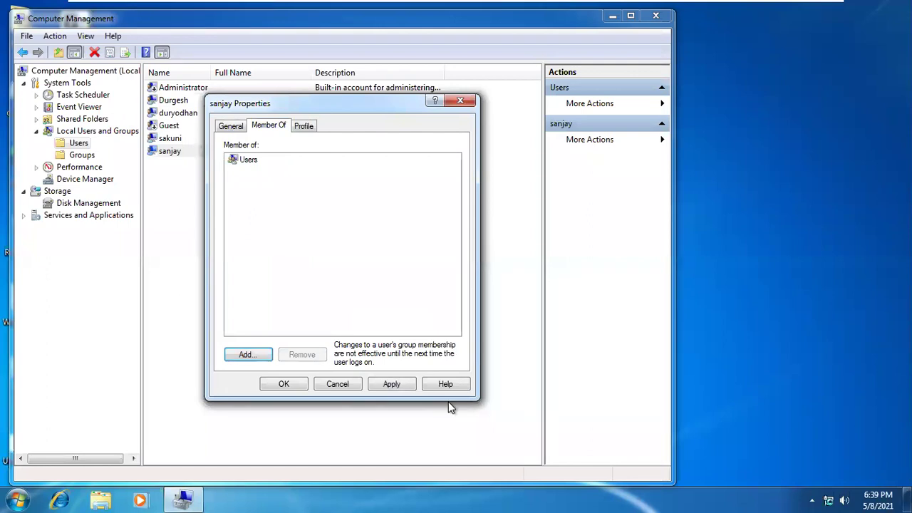
{"action": "left_click", "coordinate": [404, 385]}
{"action": "left_click", "coordinate": [283, 385]}
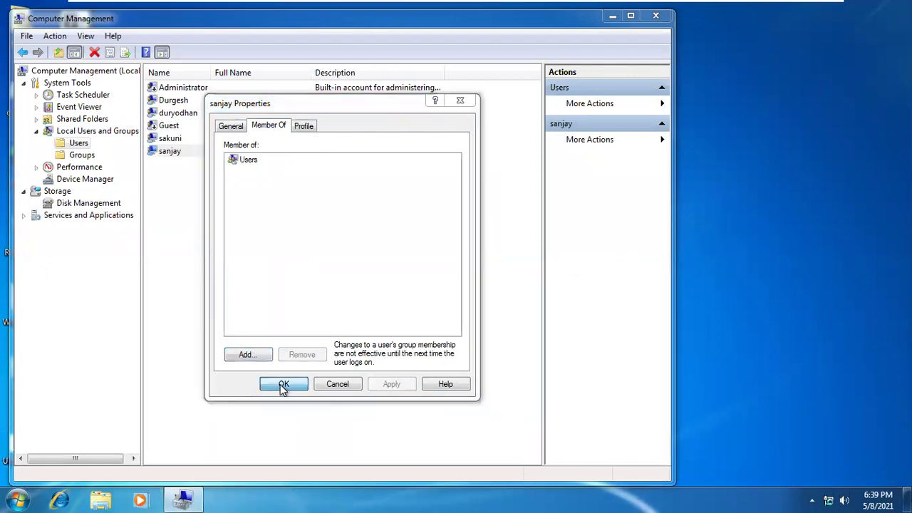
Close Computer Management and bring up the Start menu's log-off options
{"action": "left_click", "coordinate": [655, 16]}
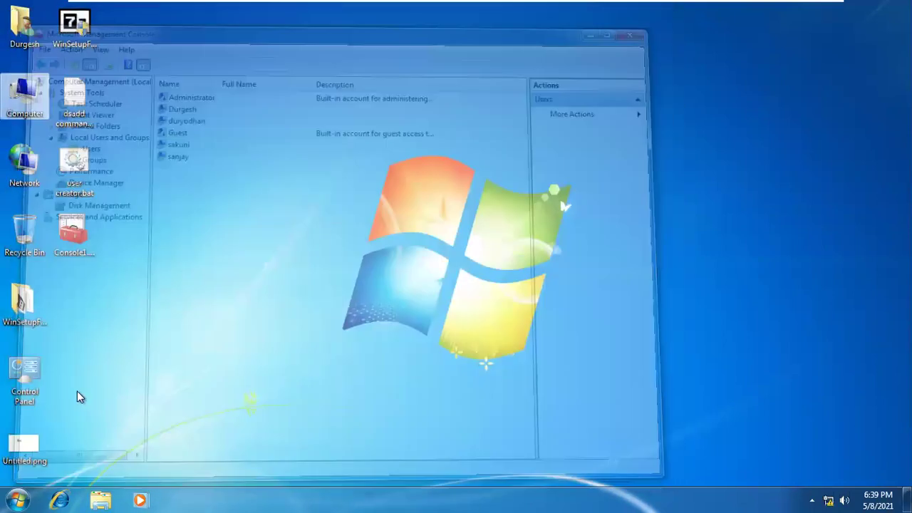
{"action": "left_click", "coordinate": [17, 499]}
{"action": "left_click", "coordinate": [233, 466]}
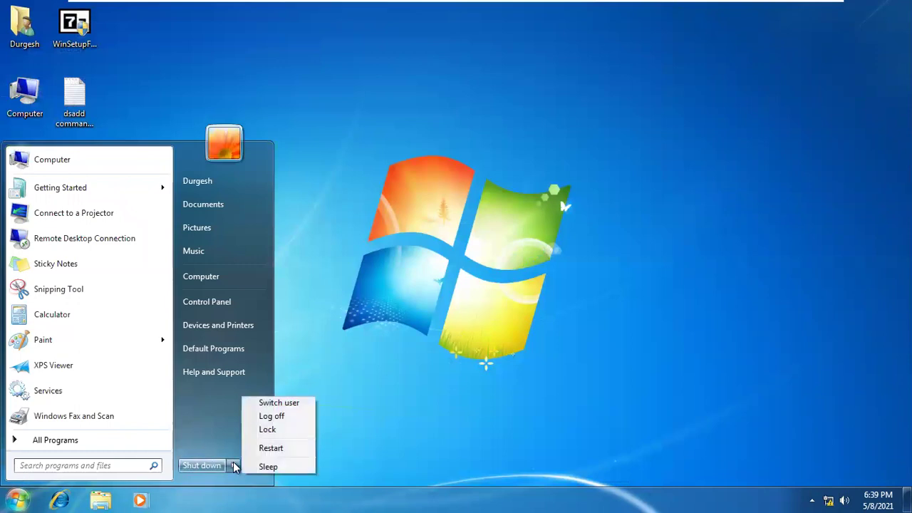
Log off the administrator and sign in as the demoted user with its password
{"action": "left_click", "coordinate": [264, 415]}
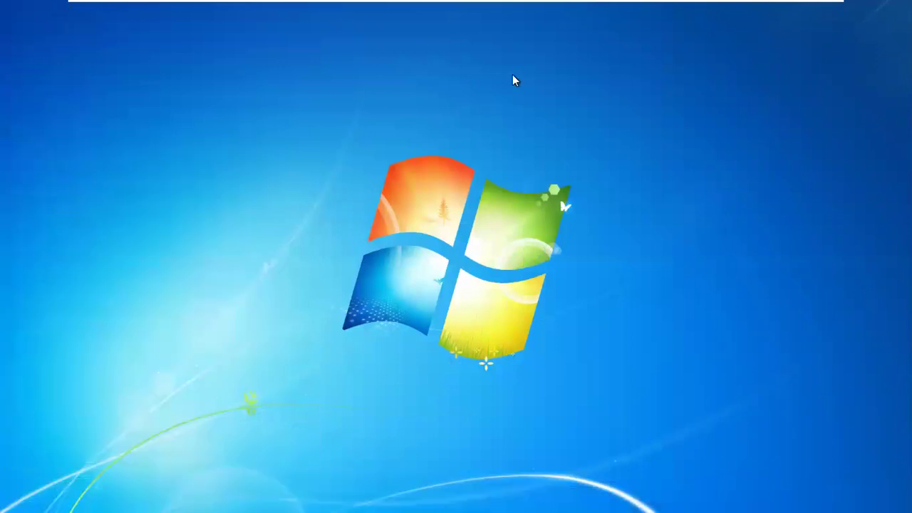
{"action": "mouse_move", "coordinate": [546, 6]}
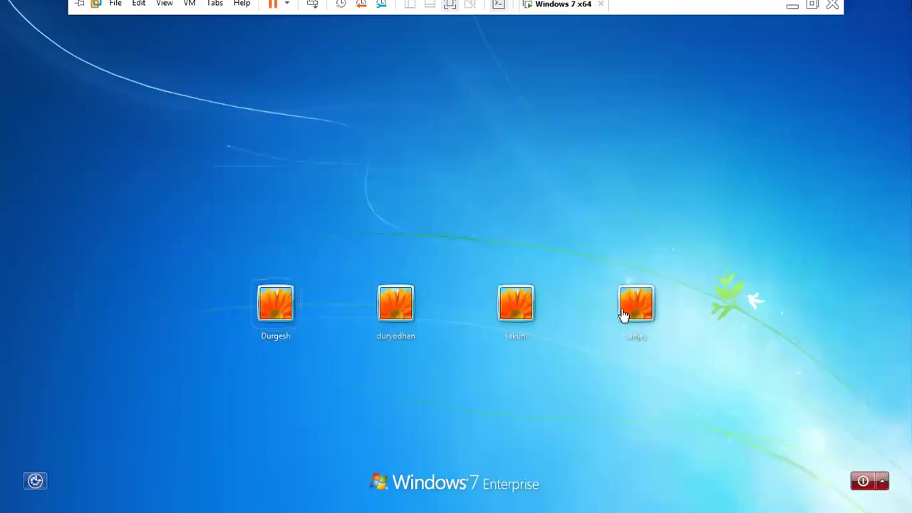
{"action": "left_click", "coordinate": [624, 315]}
{"action": "type", "text": "p"}
{"action": "key", "text": "Return"}
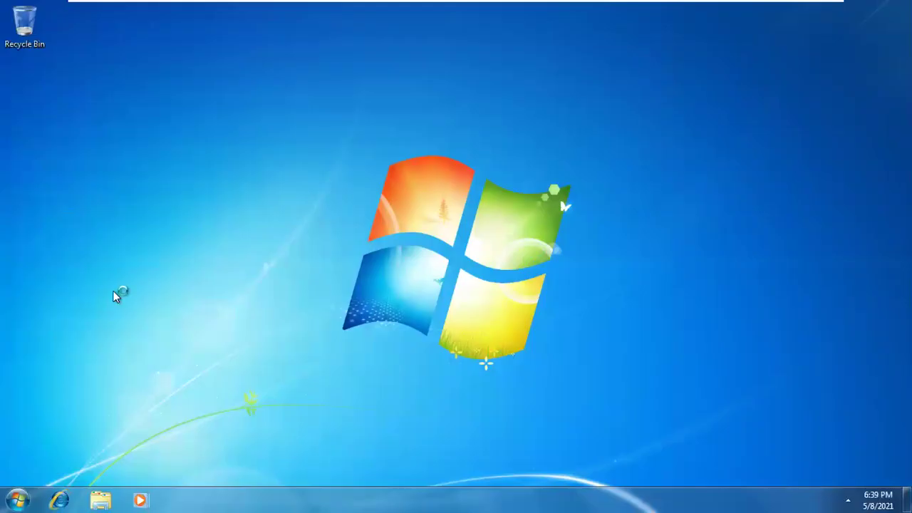
Try opening Local Disk (C:) from Computer and dismiss the restrictions error
{"action": "left_click", "coordinate": [17, 490]}
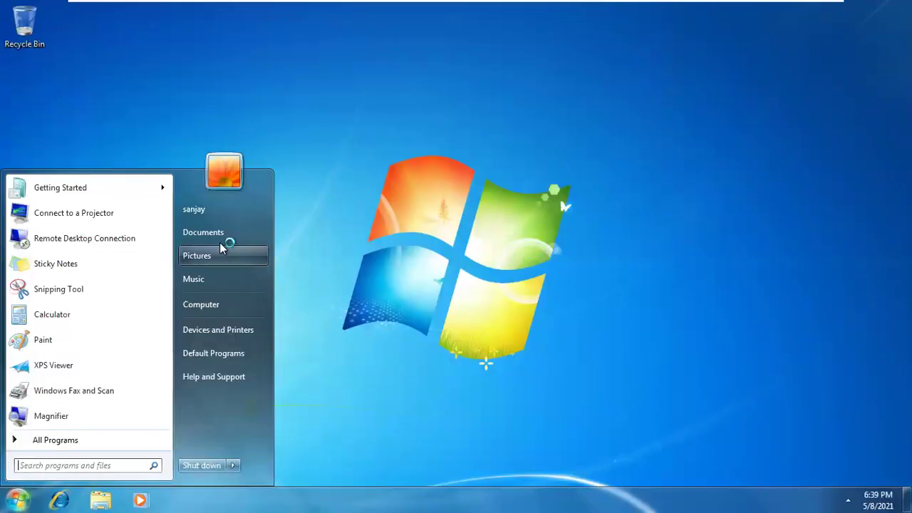
{"action": "left_click", "coordinate": [213, 305]}
{"action": "left_click", "coordinate": [364, 130]}
{"action": "left_click", "coordinate": [364, 131]}
{"action": "double_click", "coordinate": [358, 146]}
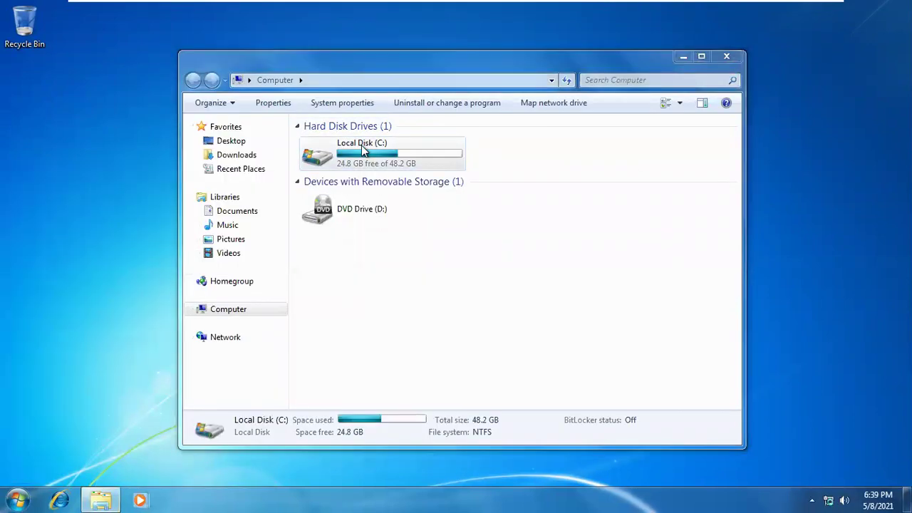
{"action": "left_click", "coordinate": [604, 251]}
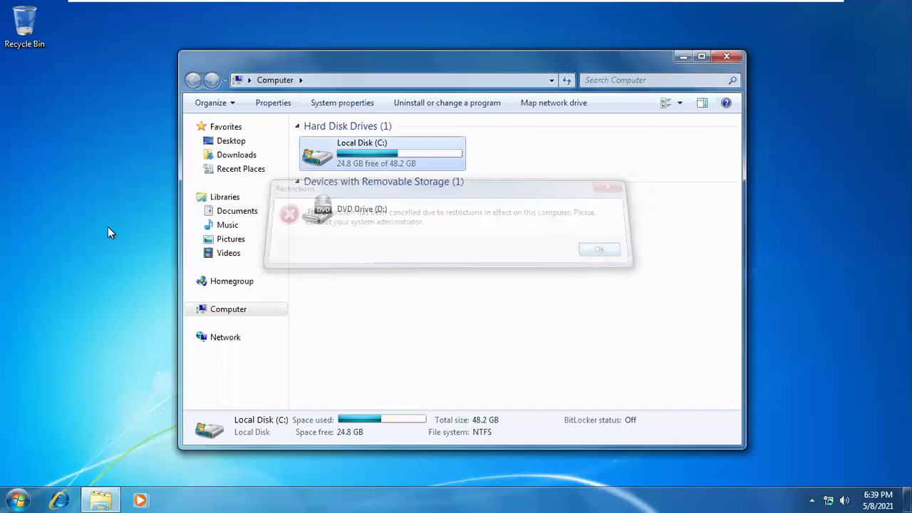
Run regedit to confirm the Registry Editor is disabled and dismiss the error
{"action": "key", "text": "super+r"}
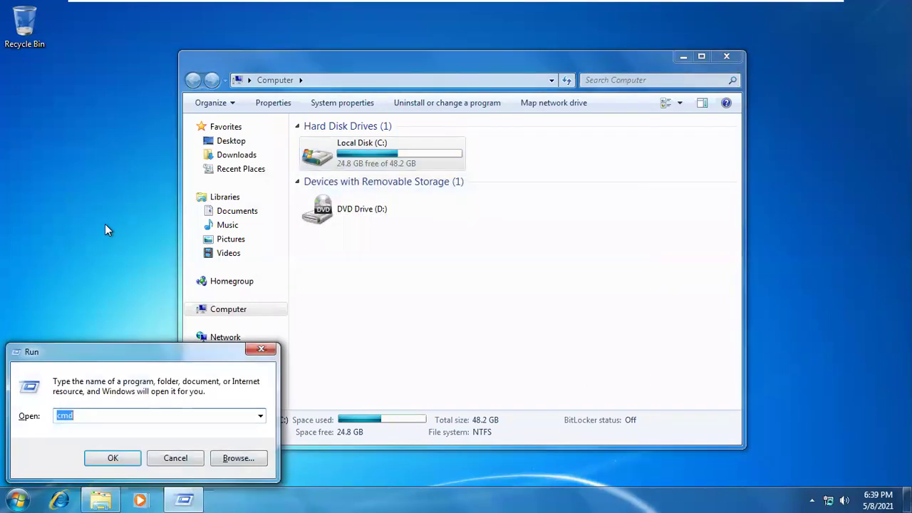
{"action": "type", "text": "regedit"}
{"action": "key", "text": "Return"}
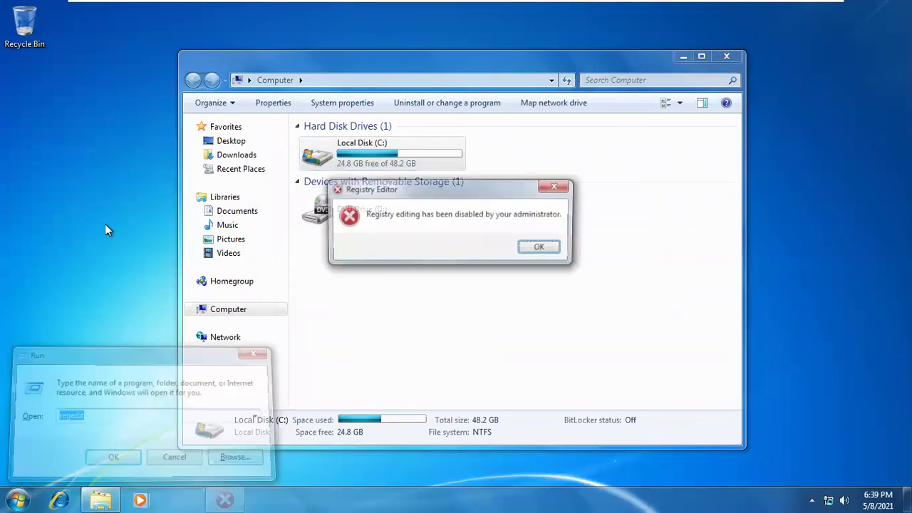
{"action": "key", "text": "Return"}
{"action": "key", "text": "super+r"}
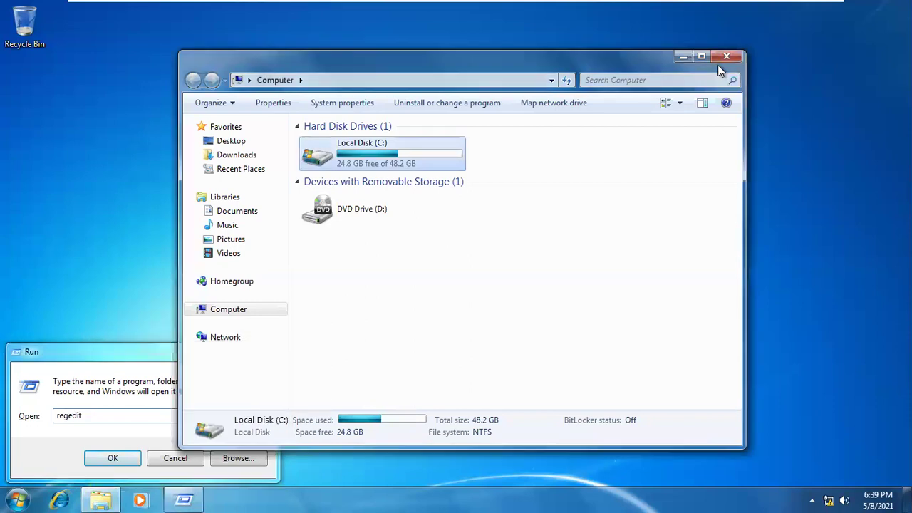
Try Personalization from the desktop menu, dismiss the restriction errors, and close the Run prompt
{"action": "left_click", "coordinate": [721, 59]}
{"action": "right_click", "coordinate": [411, 127]}
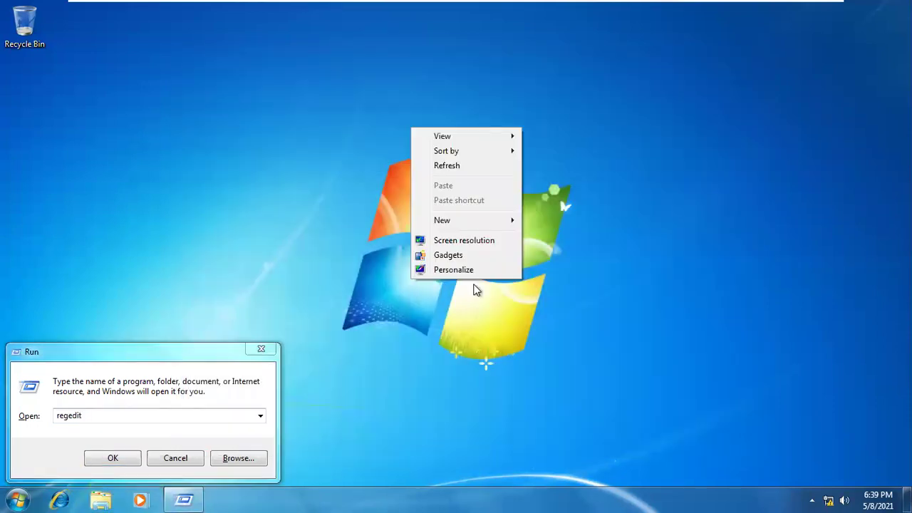
{"action": "left_click", "coordinate": [468, 271]}
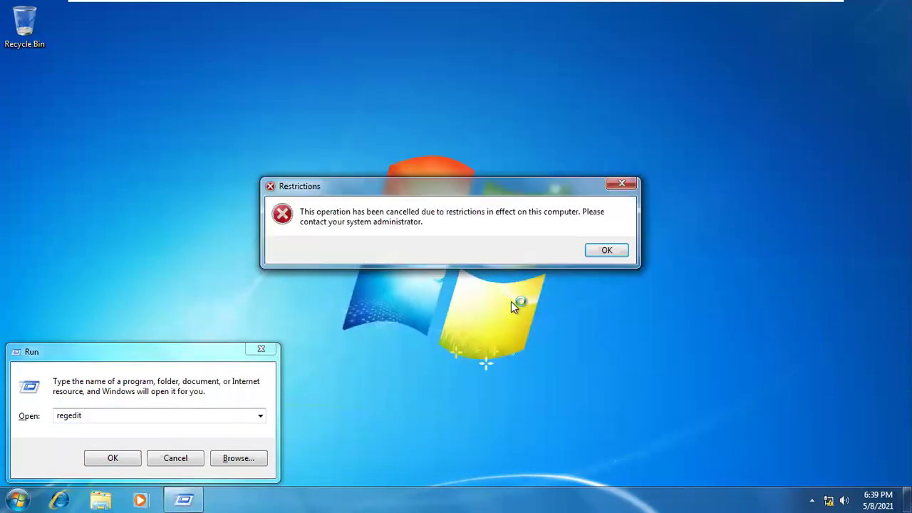
{"action": "left_click", "coordinate": [595, 251]}
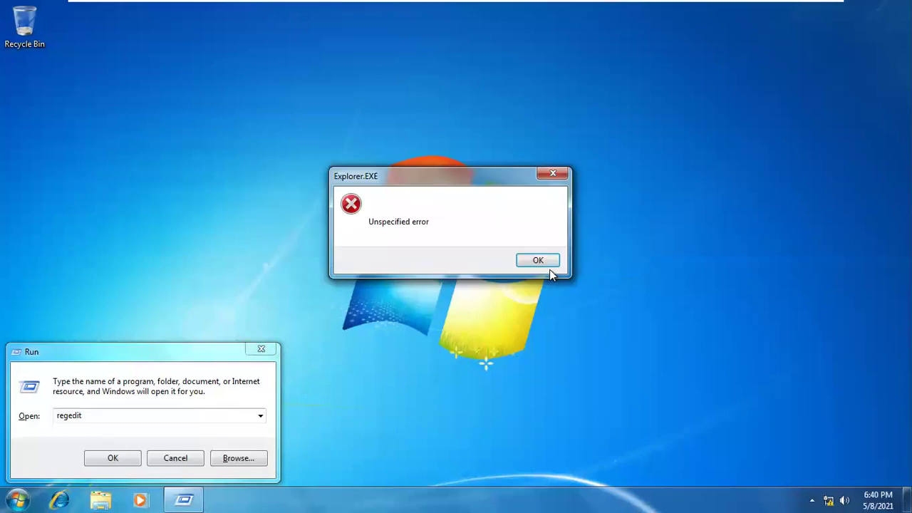
{"action": "left_click", "coordinate": [539, 257]}
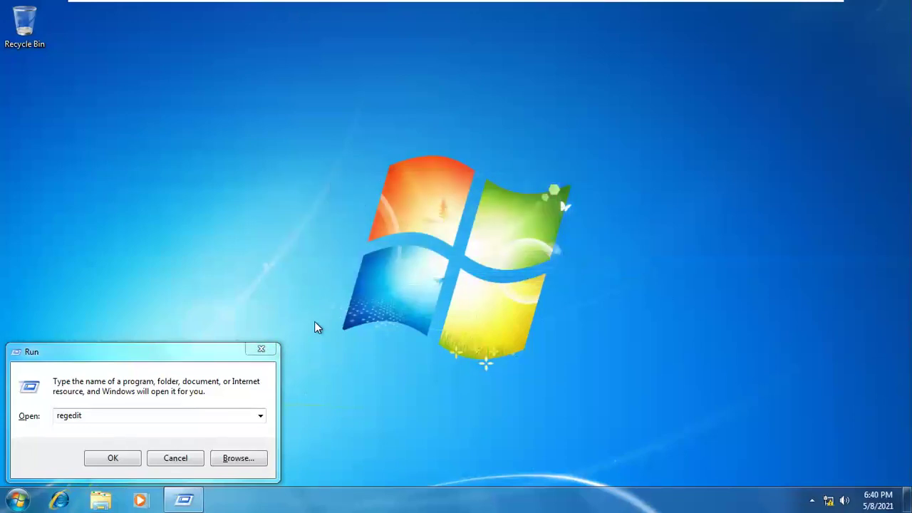
{"action": "left_click", "coordinate": [262, 349]}
Refresh the desktop repeatedly from its right-click menu
{"action": "right_click", "coordinate": [261, 209]}
{"action": "left_click", "coordinate": [298, 250]}
{"action": "right_click", "coordinate": [298, 249]}
{"action": "left_click", "coordinate": [334, 288]}
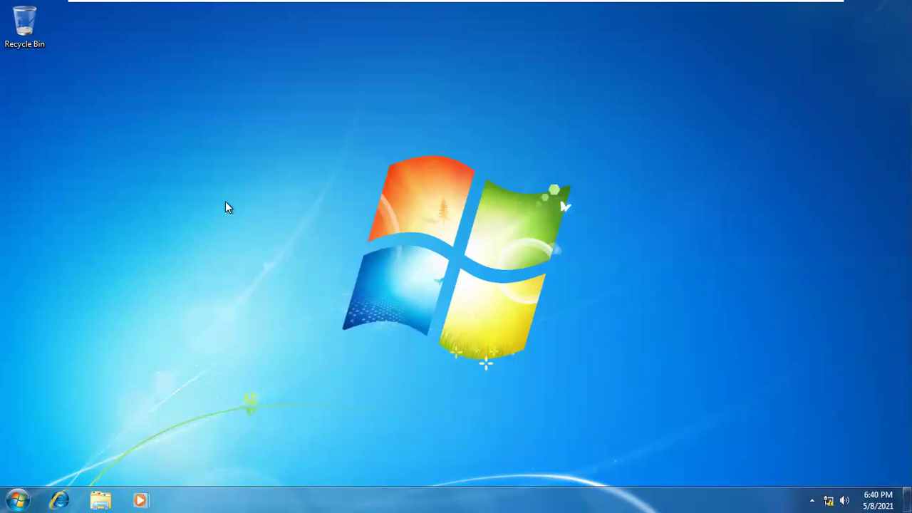
{"action": "right_click", "coordinate": [225, 201]}
{"action": "left_click", "coordinate": [267, 243]}
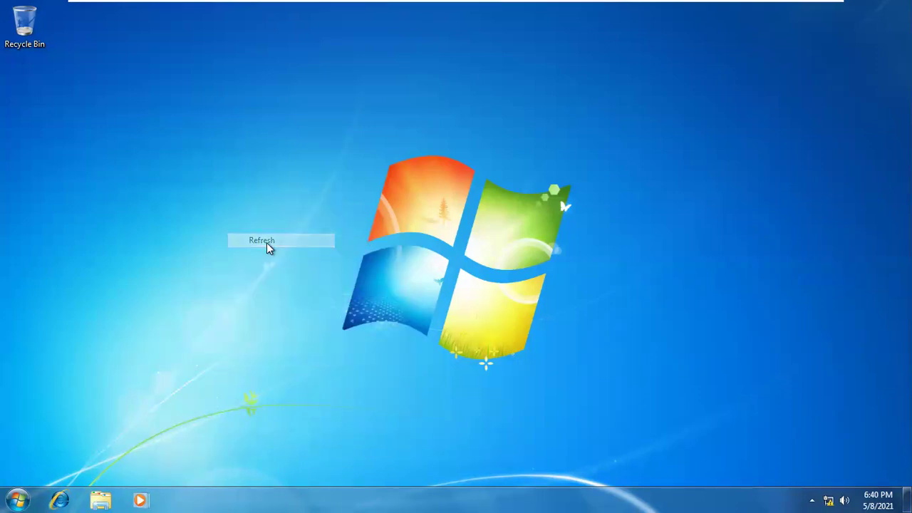
{"action": "right_click", "coordinate": [258, 158]}
{"action": "left_click", "coordinate": [309, 196]}
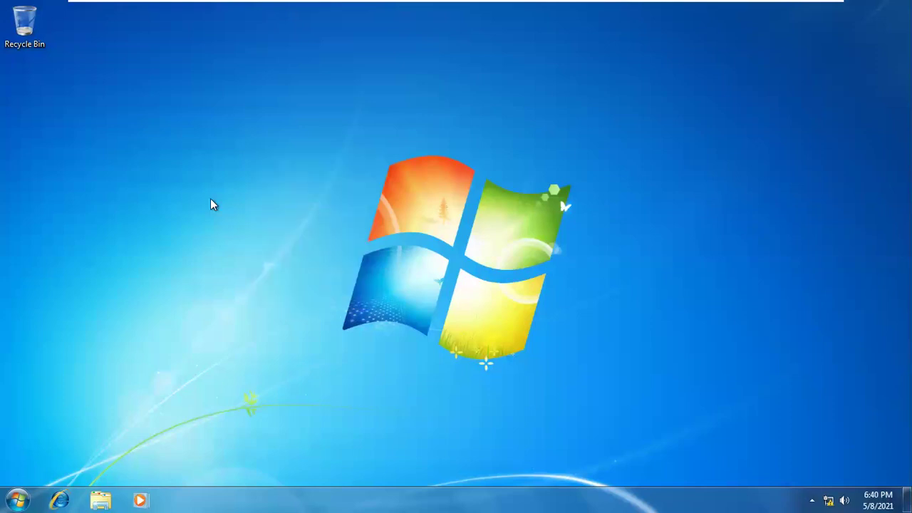
{"action": "right_click", "coordinate": [280, 159]}
{"action": "left_click", "coordinate": [330, 194]}
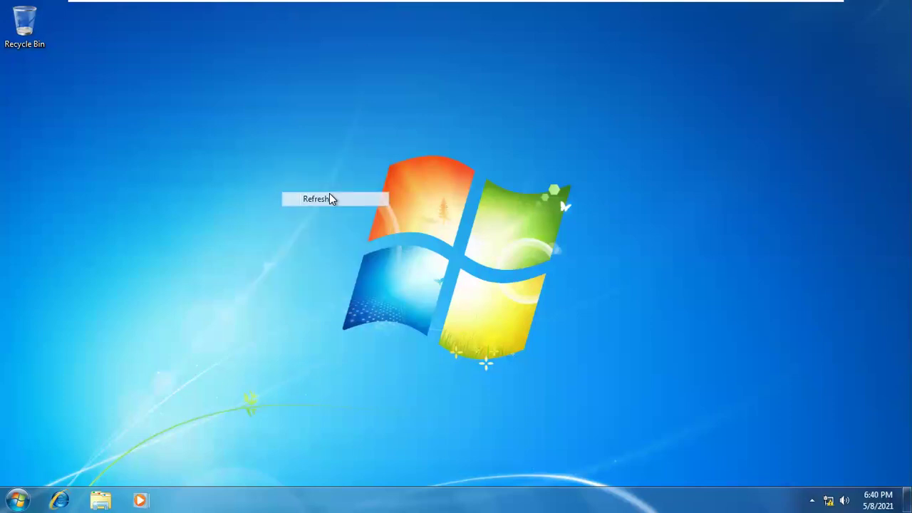
{"action": "right_click", "coordinate": [329, 193]}
{"action": "left_click", "coordinate": [366, 232]}
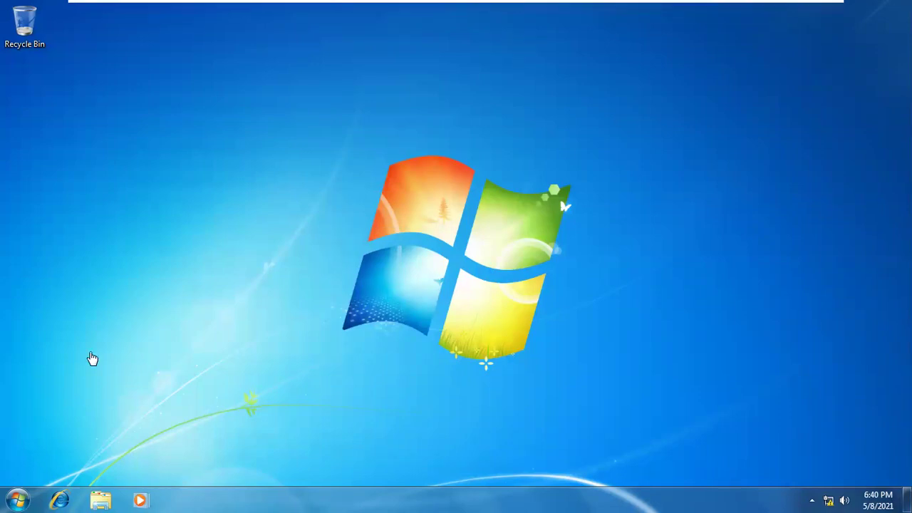
{"action": "right_click", "coordinate": [349, 137]}
{"action": "left_click", "coordinate": [377, 173]}
Log off the demoted user via Start and the Shut down arrow
{"action": "left_click", "coordinate": [17, 498]}
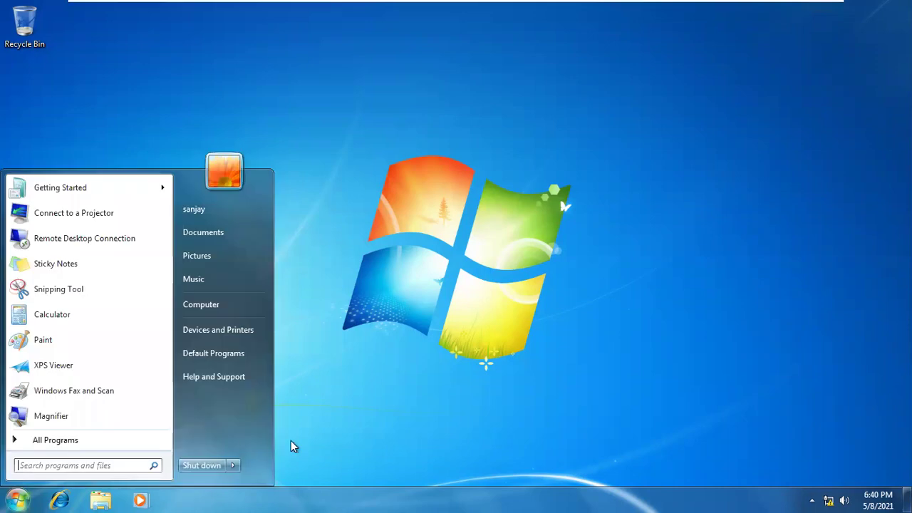
{"action": "left_click", "coordinate": [234, 462]}
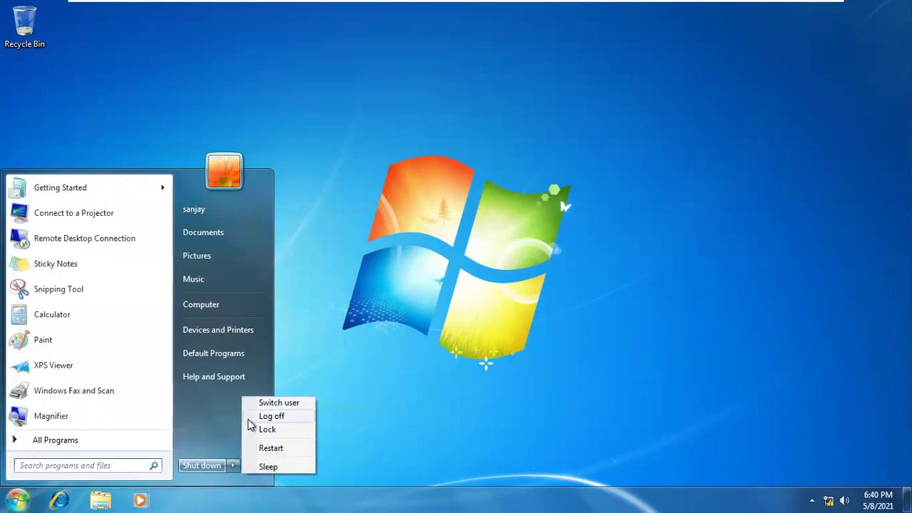
{"action": "left_click", "coordinate": [248, 420]}
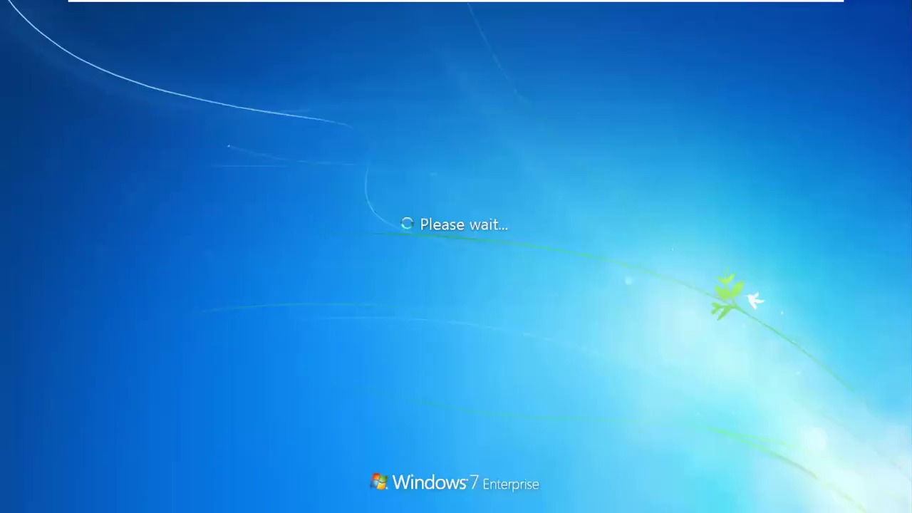
Sign in to the other account with its password and refresh the new desktop
{"action": "left_click", "coordinate": [287, 295]}
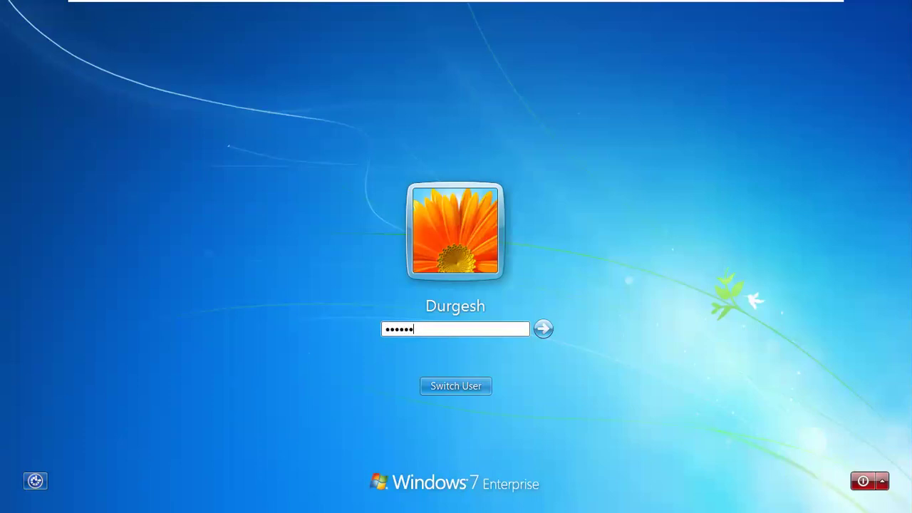
{"action": "key", "text": "Return"}
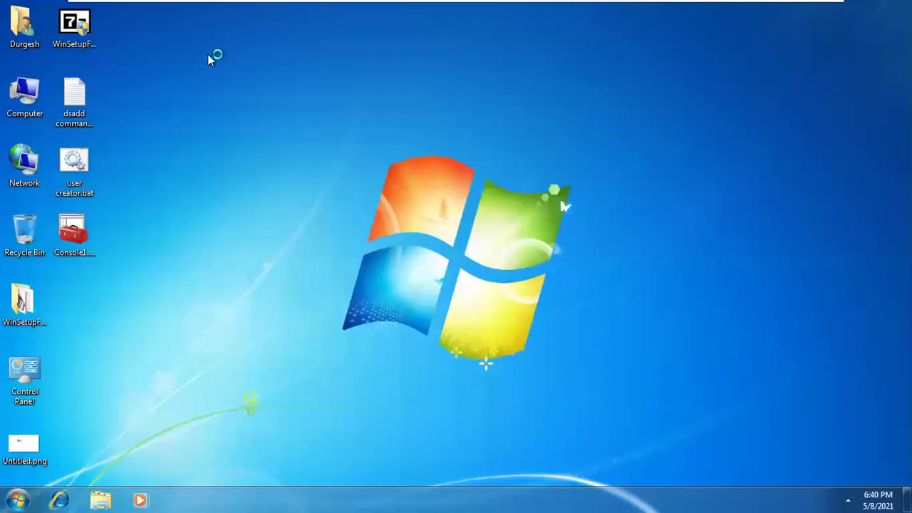
{"action": "right_click", "coordinate": [208, 55]}
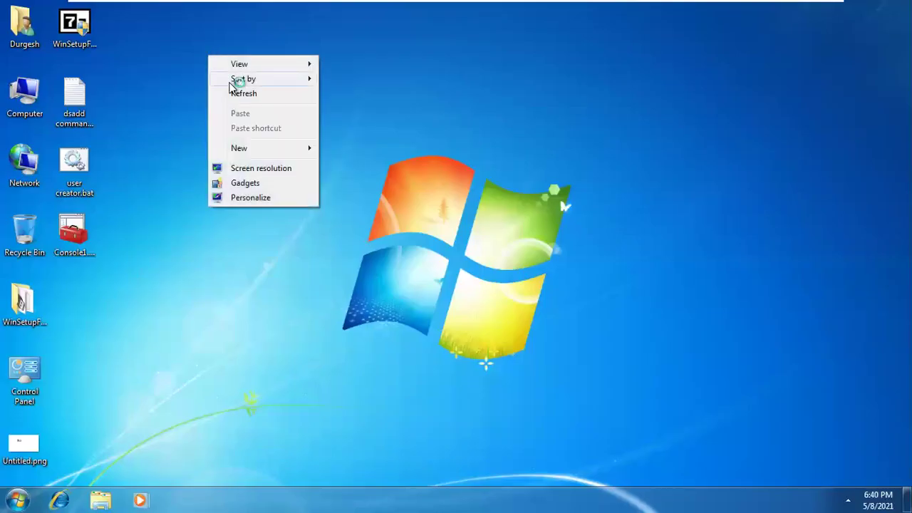
{"action": "right_click", "coordinate": [234, 91]}
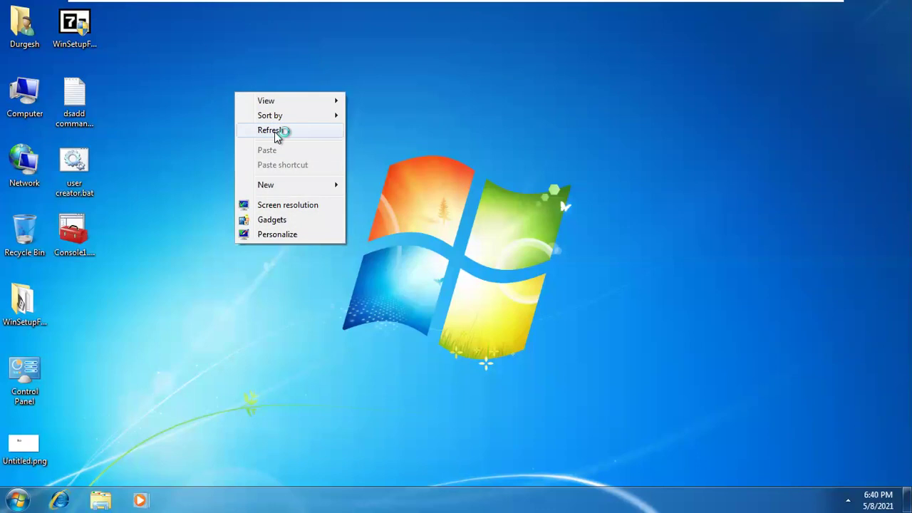
{"action": "left_click", "coordinate": [276, 132]}
Refresh the desktop four more times, then open the Computer item's context menu
{"action": "right_click", "coordinate": [184, 39]}
{"action": "left_click", "coordinate": [218, 83]}
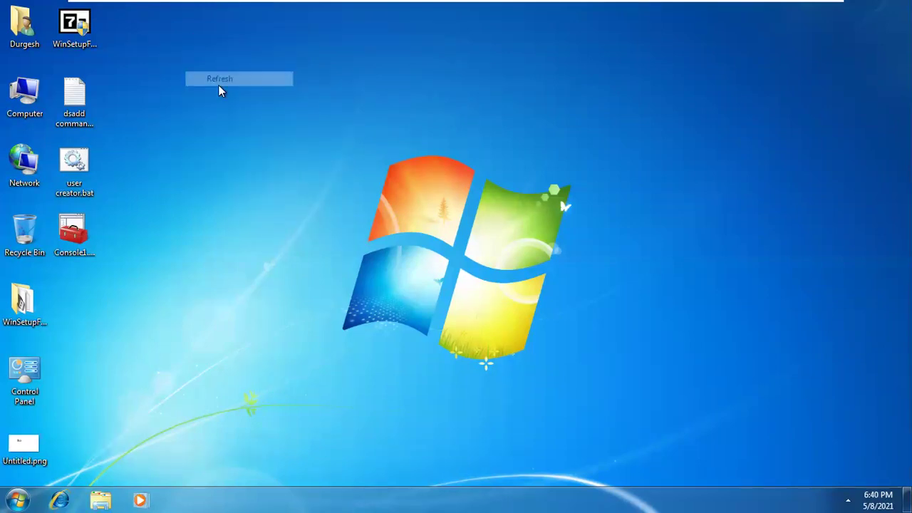
{"action": "right_click", "coordinate": [218, 84]}
{"action": "left_click", "coordinate": [243, 125]}
{"action": "right_click", "coordinate": [244, 126]}
{"action": "left_click", "coordinate": [264, 164]}
{"action": "right_click", "coordinate": [271, 161]}
{"action": "left_click", "coordinate": [304, 198]}
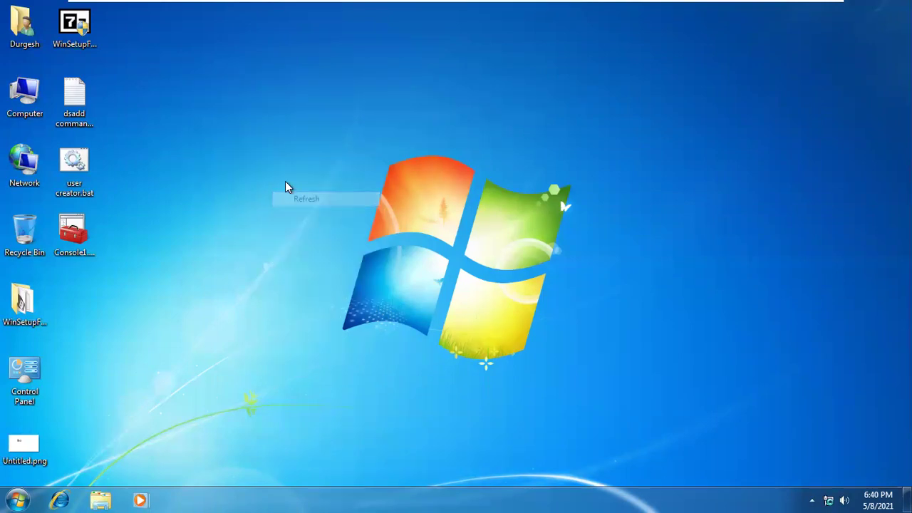
{"action": "mouse_move", "coordinate": [527, 3]}
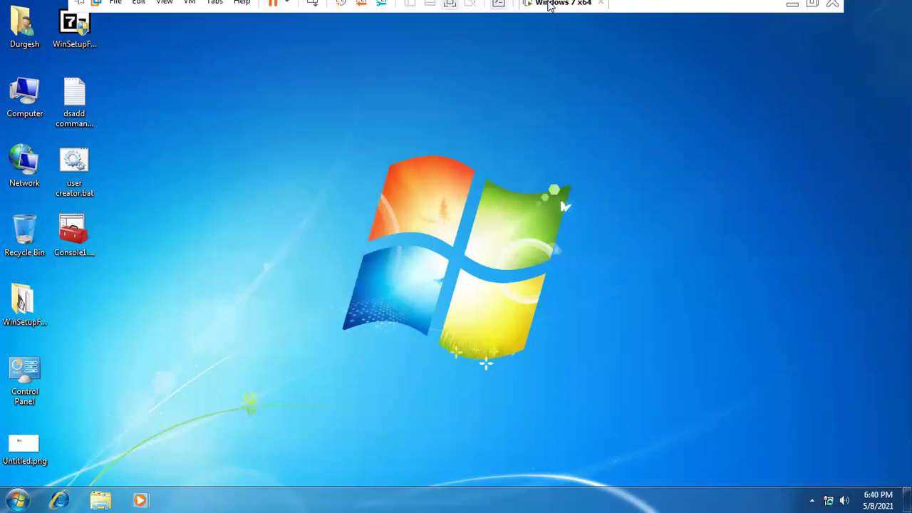
{"action": "right_click", "coordinate": [22, 100]}
{"action": "left_click", "coordinate": [60, 120]}
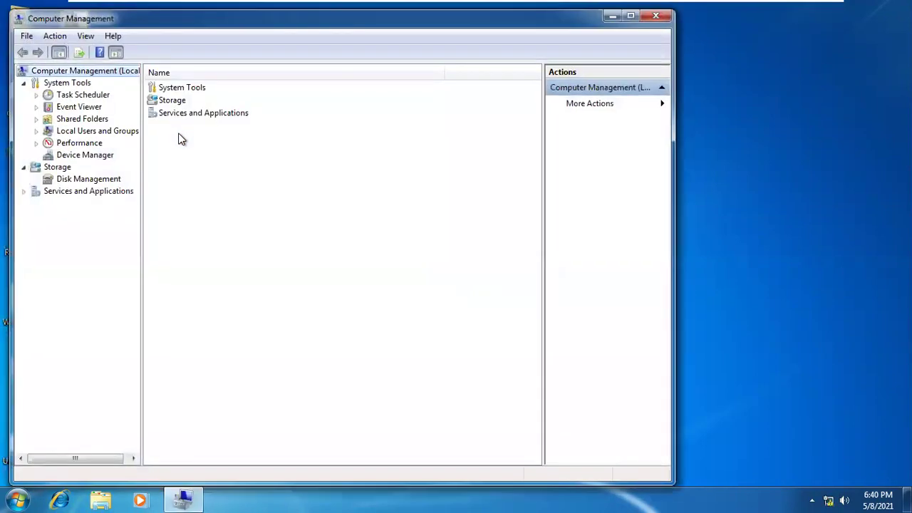
{"action": "double_click", "coordinate": [110, 133]}
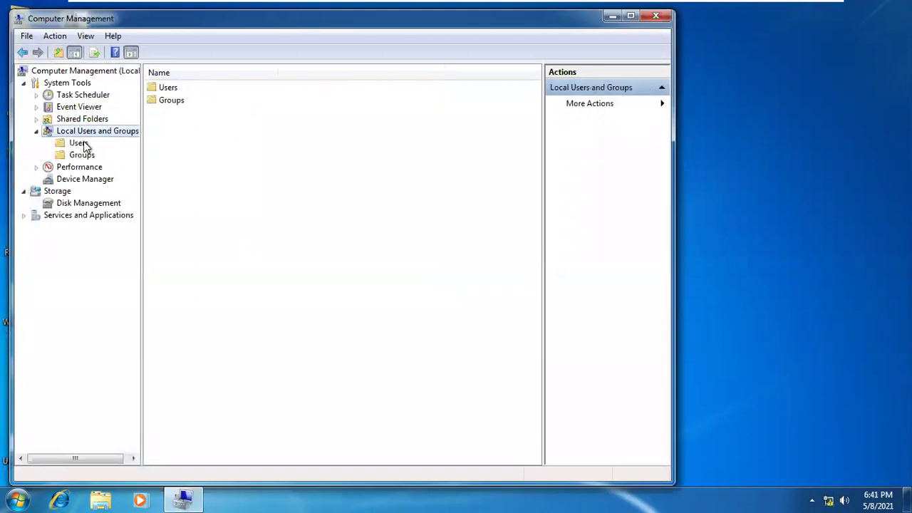
{"action": "left_click", "coordinate": [79, 144]}
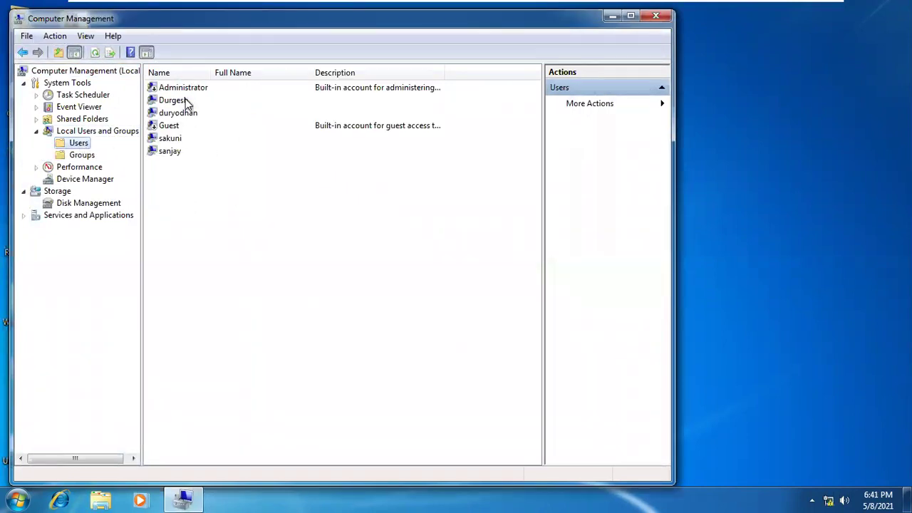
{"action": "right_click", "coordinate": [171, 156]}
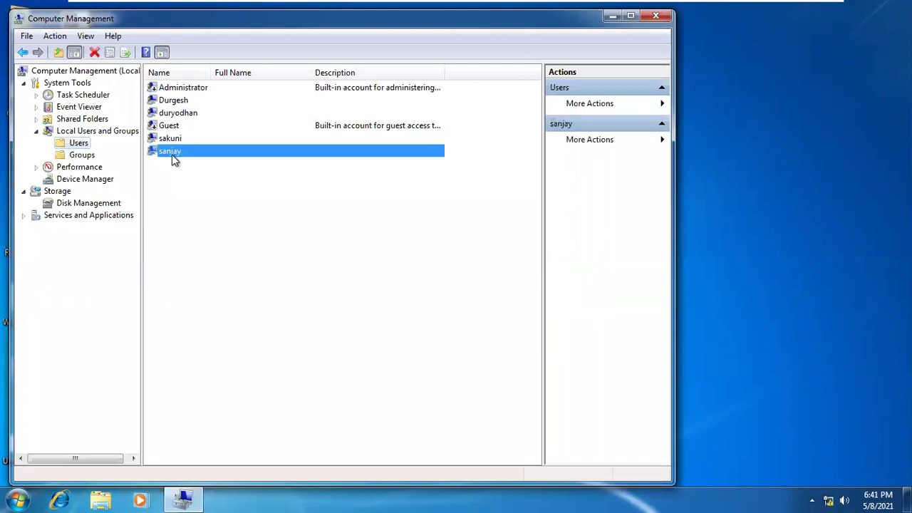
{"action": "left_click", "coordinate": [163, 172]}
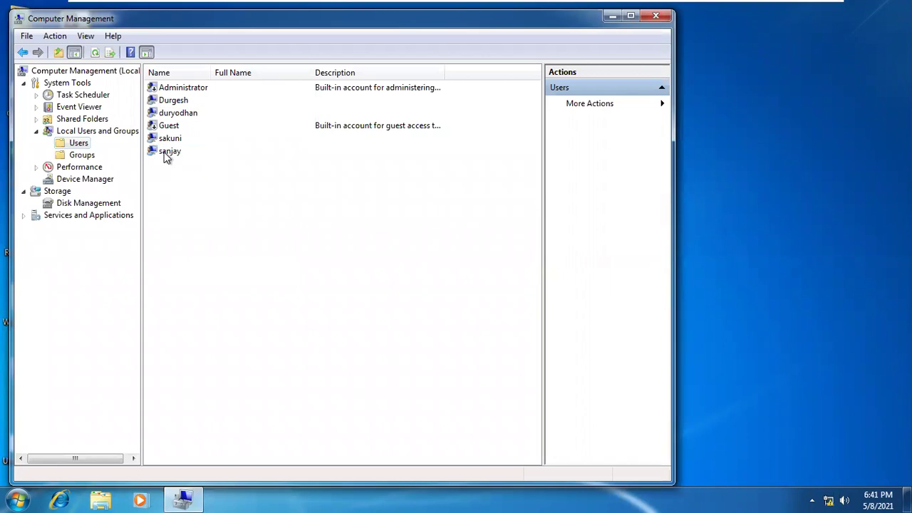
{"action": "left_click", "coordinate": [90, 156]}
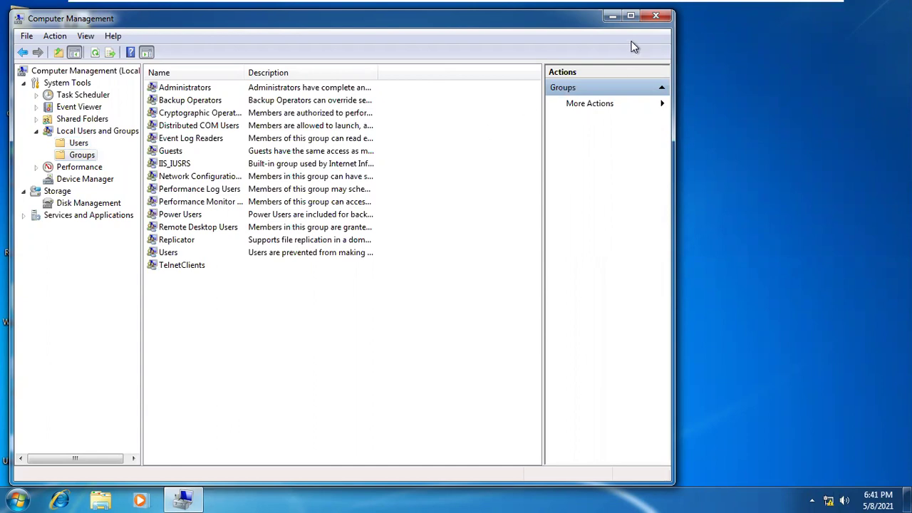
{"action": "left_click", "coordinate": [656, 16]}
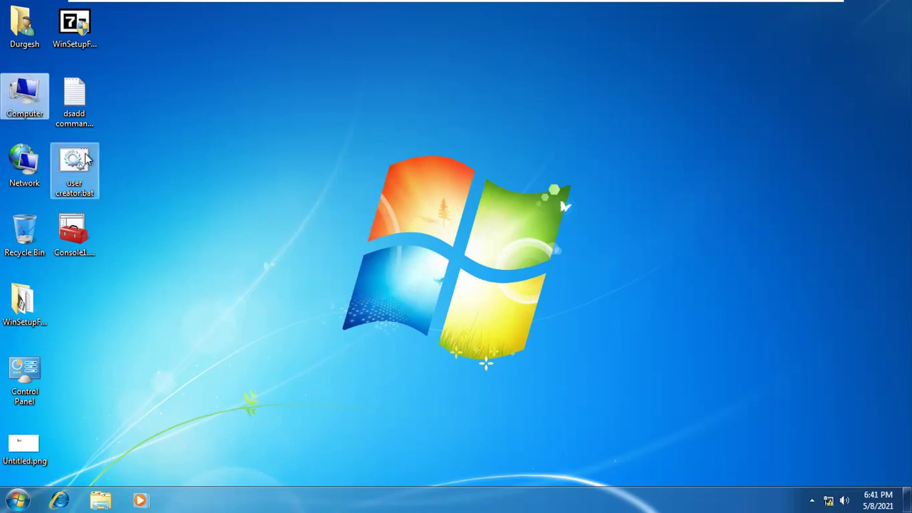
Select the Console1.msc file on the desktop and refresh the desktop twice
{"action": "left_click", "coordinate": [69, 237]}
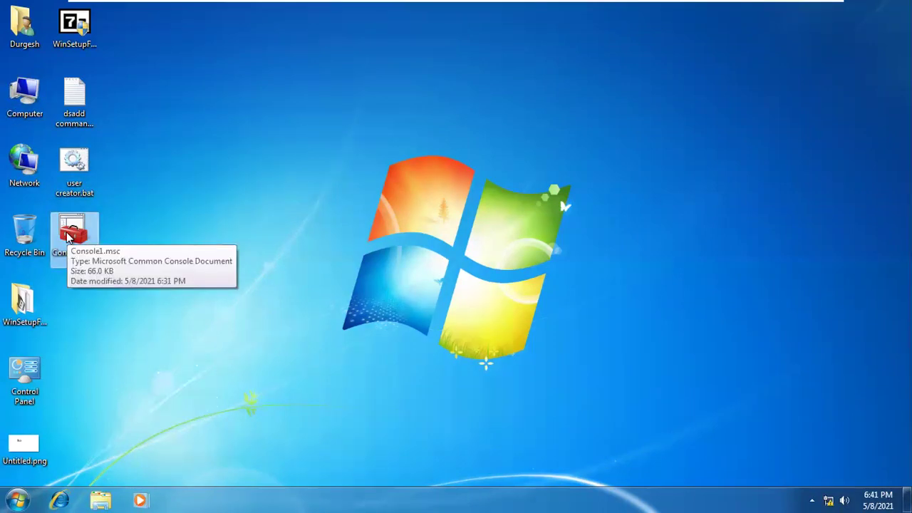
{"action": "right_click", "coordinate": [306, 89]}
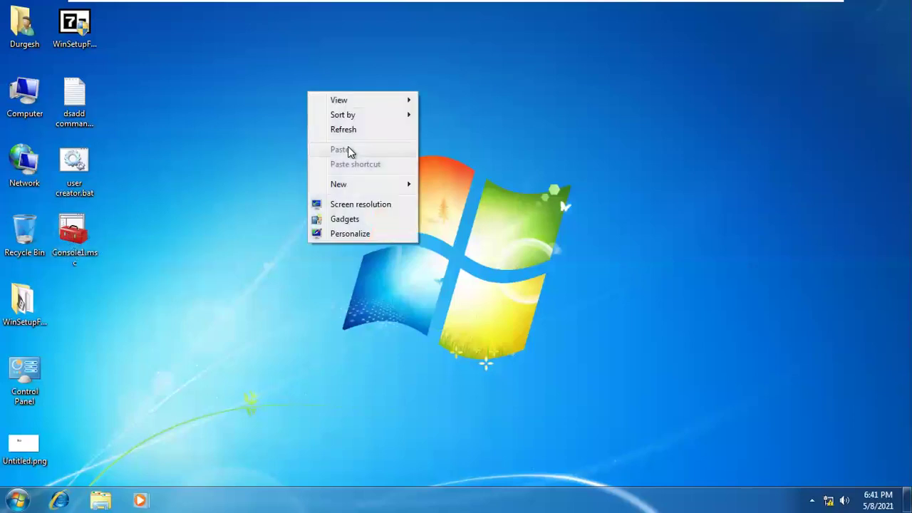
{"action": "left_click", "coordinate": [348, 134]}
{"action": "right_click", "coordinate": [323, 95]}
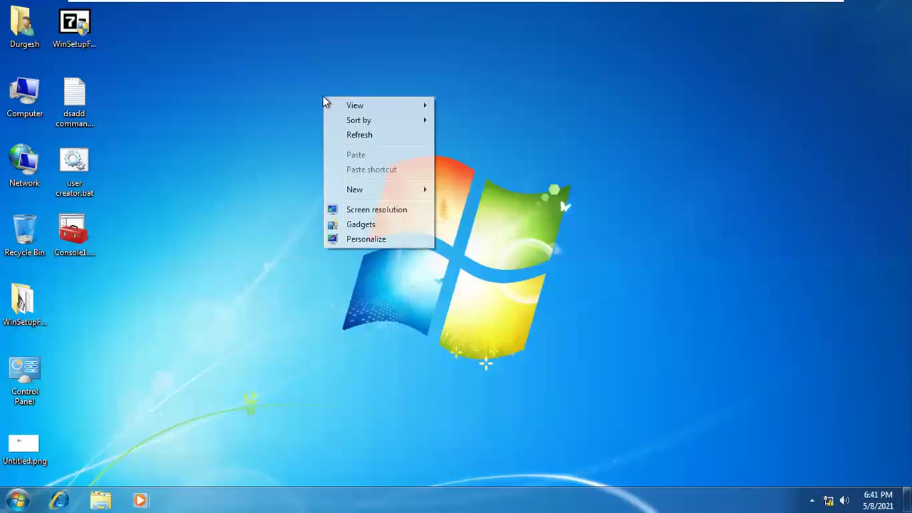
{"action": "left_click", "coordinate": [349, 135]}
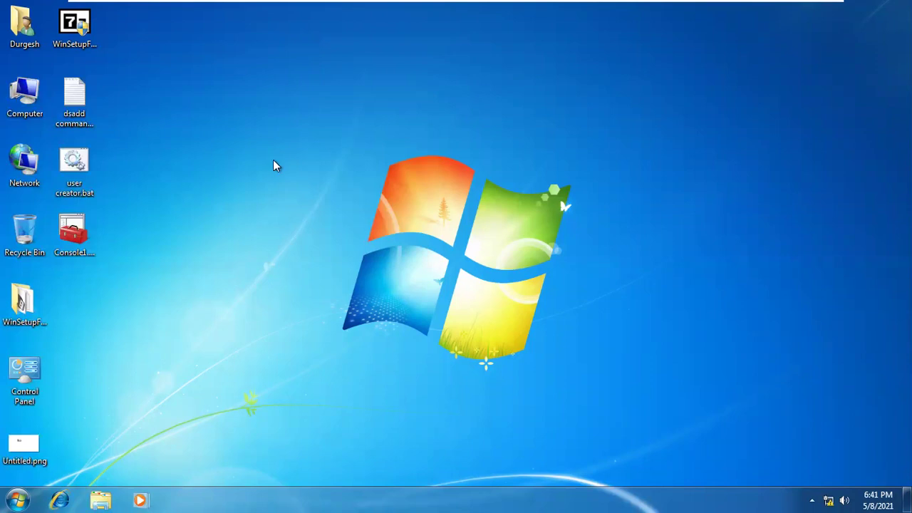
Refresh the desktop again, launch Console1.msc, and decline its permission prompt
{"action": "left_click", "coordinate": [74, 237]}
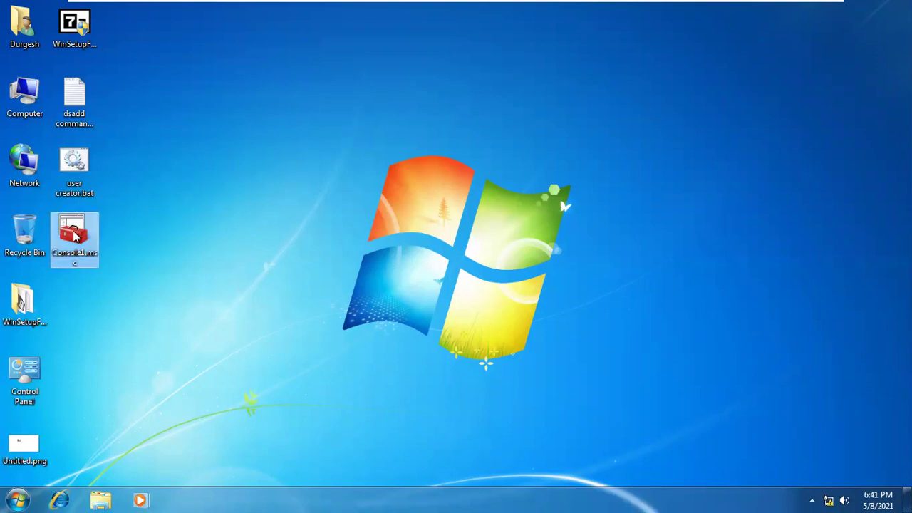
{"action": "right_click", "coordinate": [150, 181]}
{"action": "left_click", "coordinate": [172, 218]}
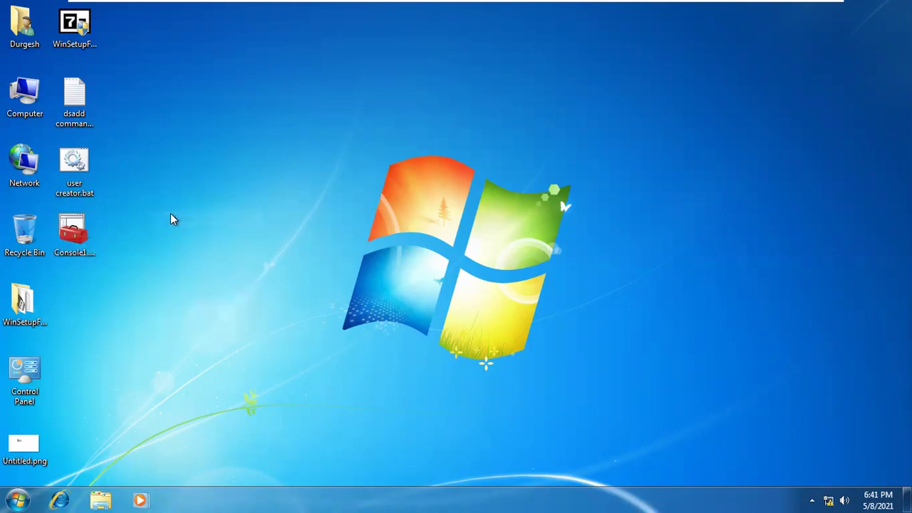
{"action": "right_click", "coordinate": [180, 67]}
{"action": "left_click", "coordinate": [218, 111]}
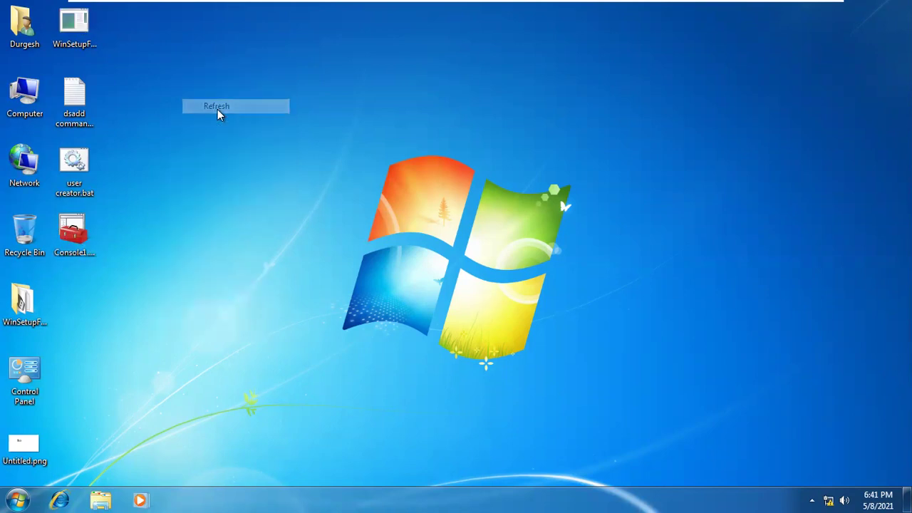
{"action": "left_click", "coordinate": [89, 241]}
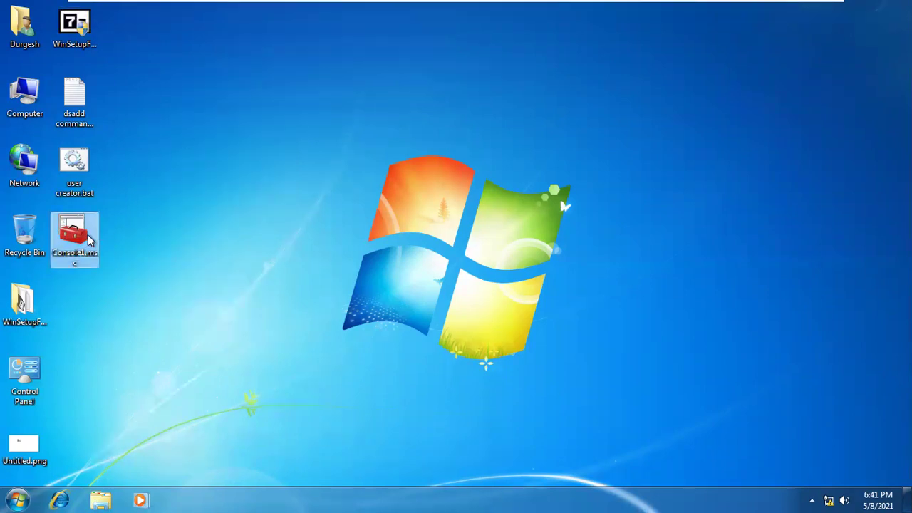
{"action": "double_click", "coordinate": [90, 232]}
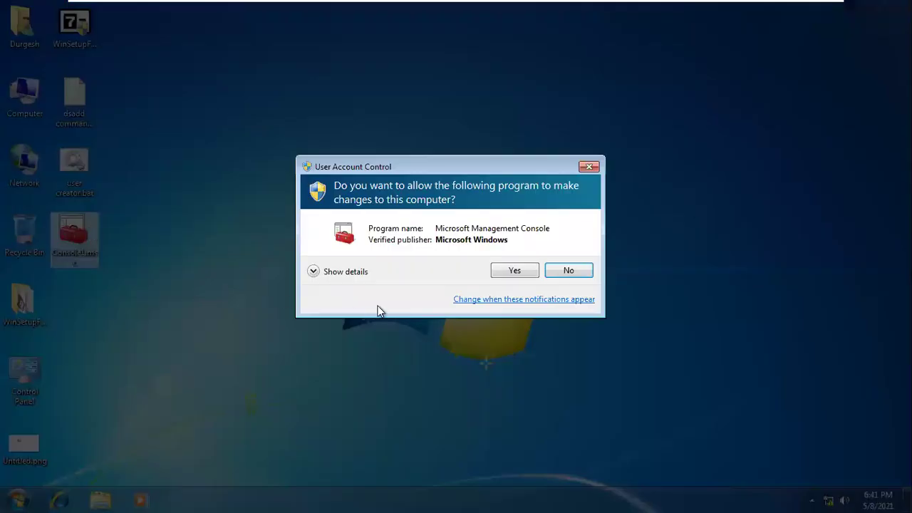
{"action": "left_click", "coordinate": [569, 271]}
Run mmc from the Run box and approve it as administrator
{"action": "key", "text": "super+r"}
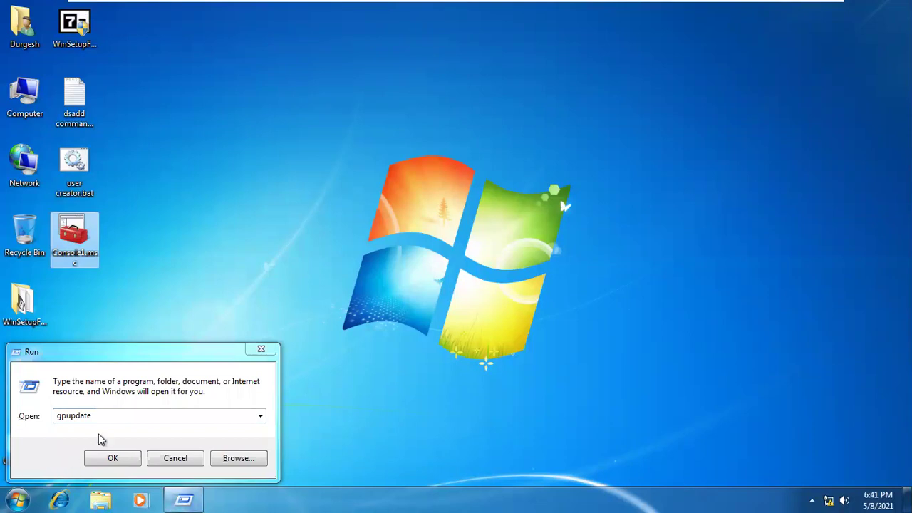
{"action": "left_click", "coordinate": [119, 408]}
{"action": "type", "text": "mmc"}
{"action": "key", "text": "Return"}
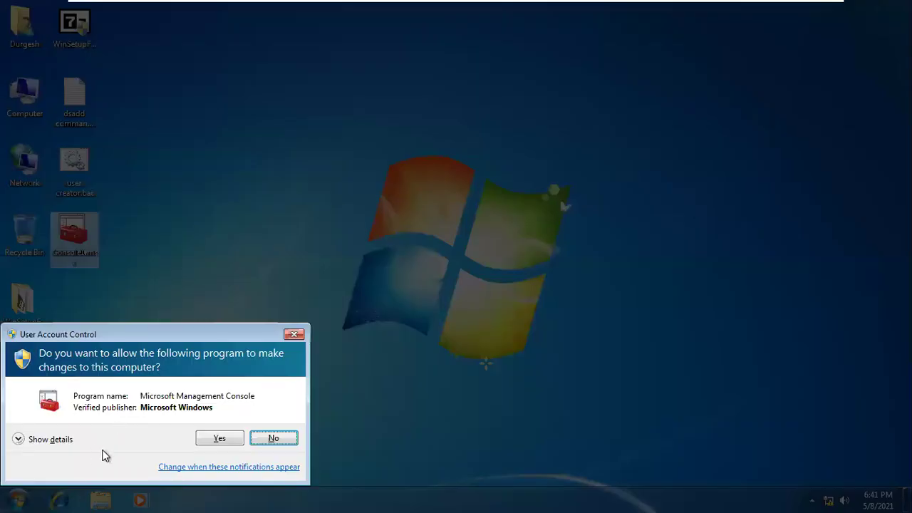
{"action": "left_click", "coordinate": [218, 437]}
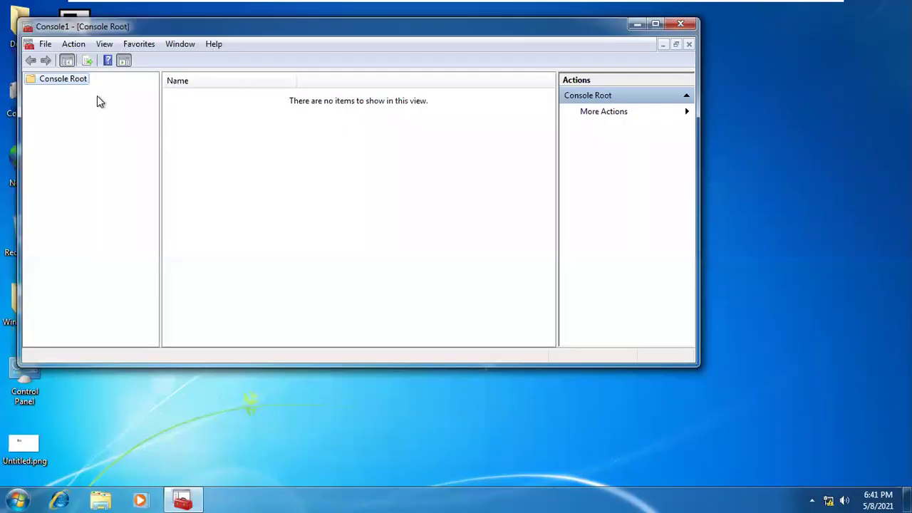
{"action": "left_click", "coordinate": [45, 43]}
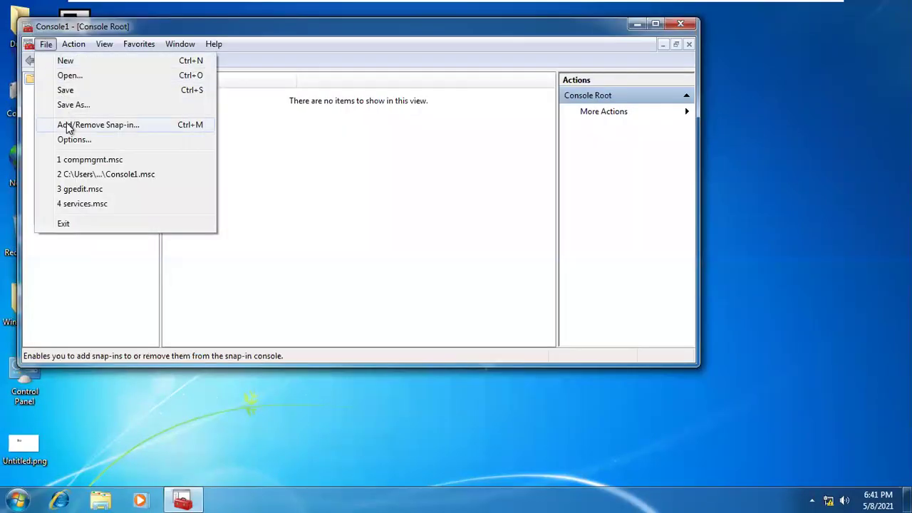
{"action": "left_click", "coordinate": [66, 124]}
{"action": "left_click", "coordinate": [202, 219]}
{"action": "left_click", "coordinate": [328, 179]}
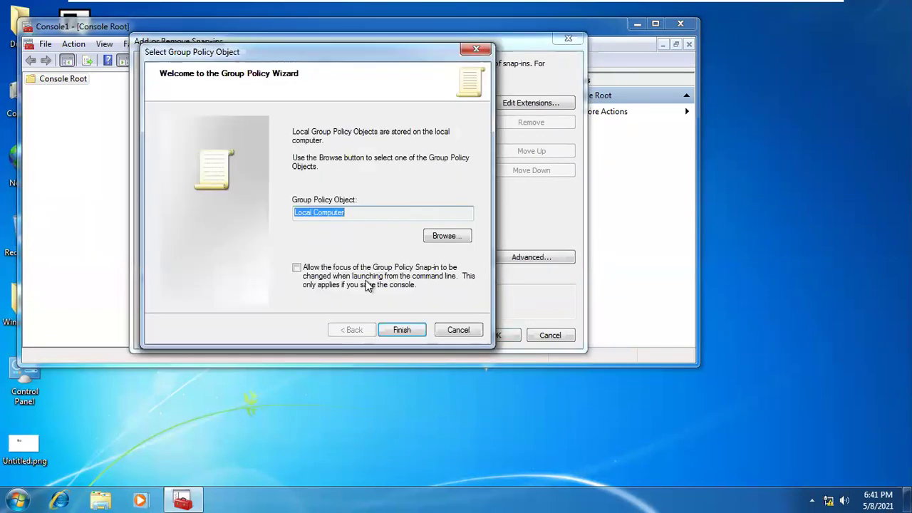
{"action": "left_click", "coordinate": [444, 236]}
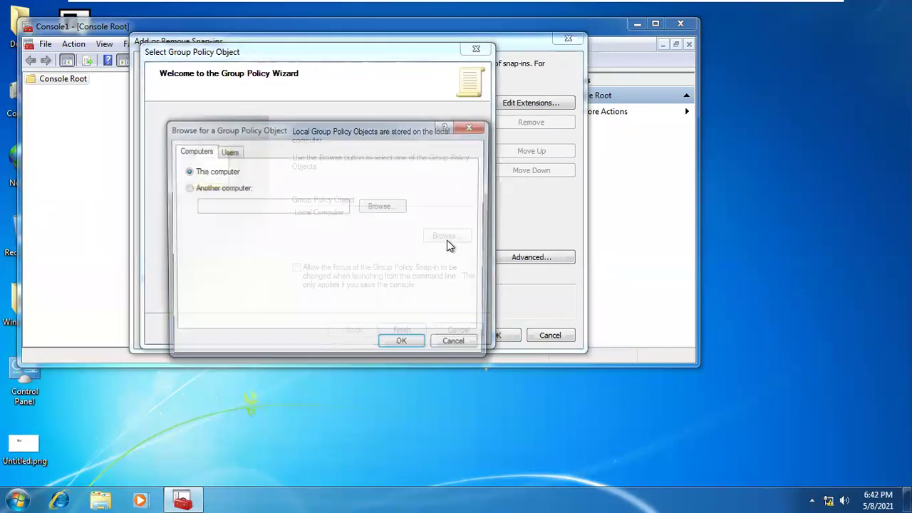
{"action": "left_click", "coordinate": [227, 151]}
{"action": "left_click", "coordinate": [229, 272]}
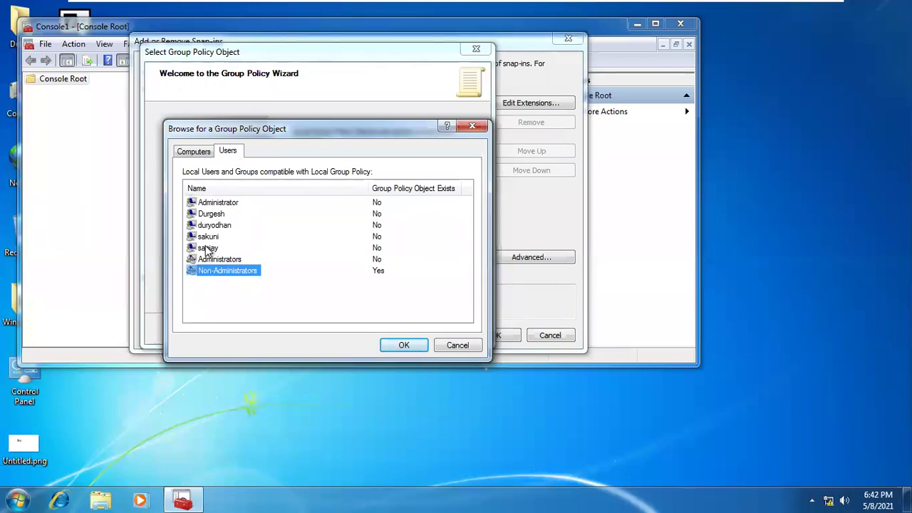
{"action": "left_click", "coordinate": [210, 248]}
{"action": "left_click", "coordinate": [211, 237]}
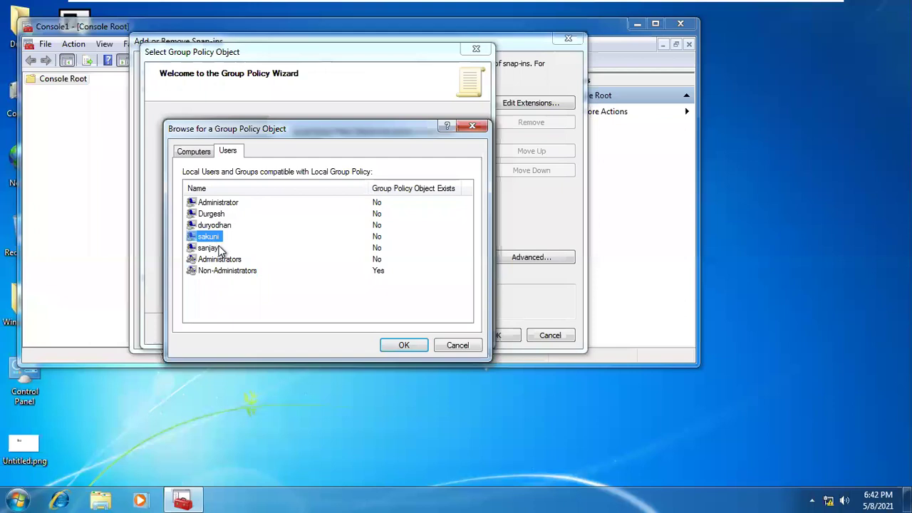
{"action": "left_click", "coordinate": [214, 226]}
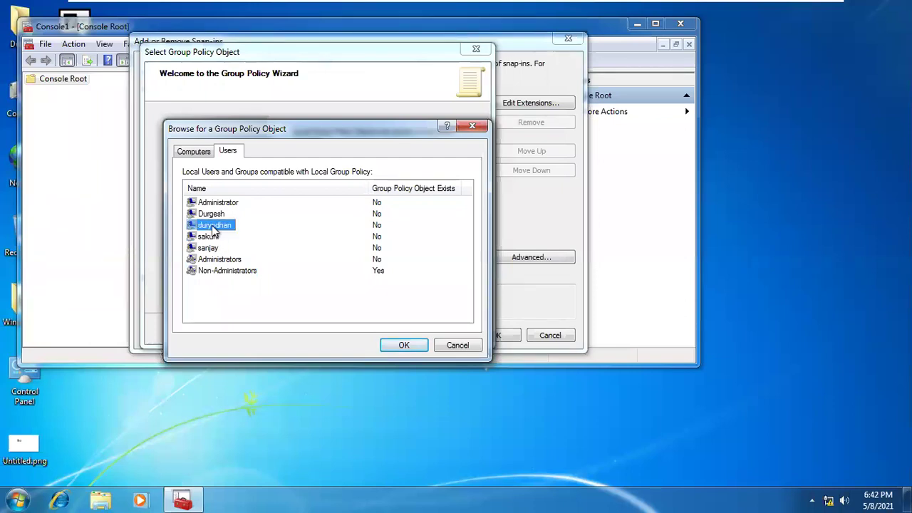
{"action": "left_click", "coordinate": [212, 239]}
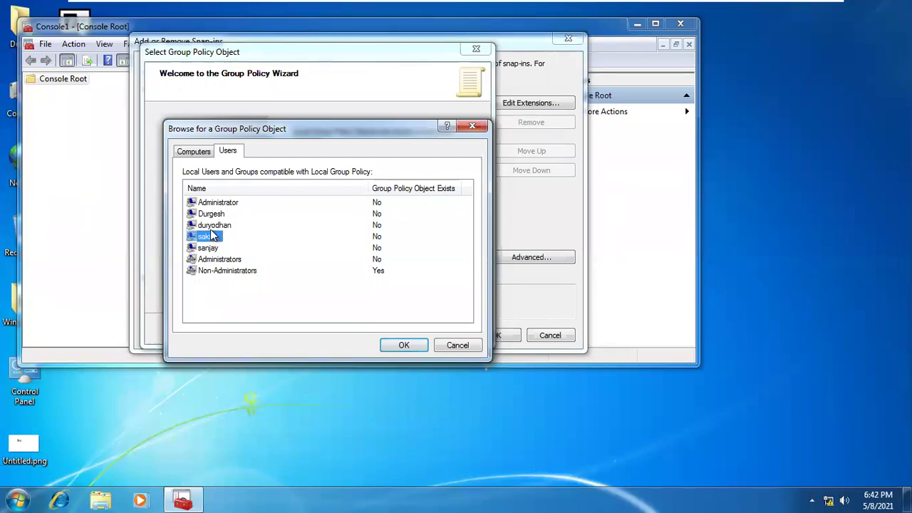
{"action": "left_click", "coordinate": [210, 228]}
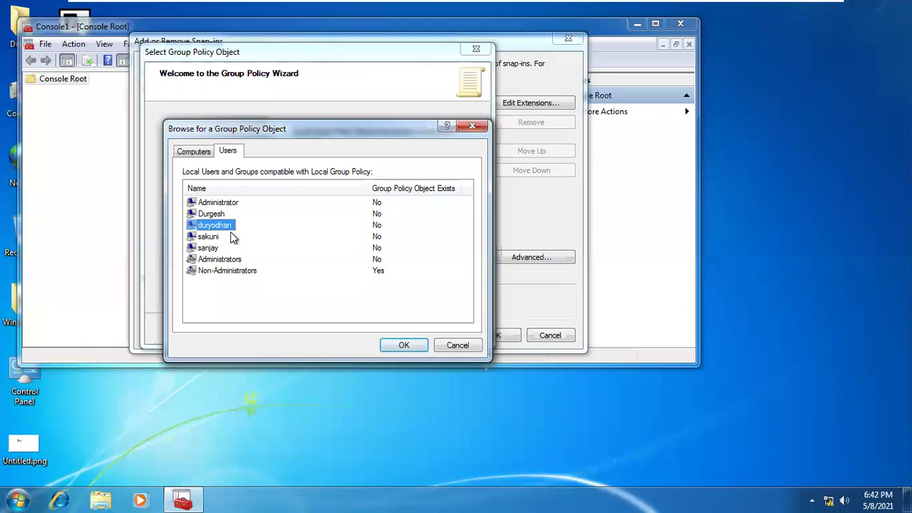
{"action": "left_click", "coordinate": [399, 344]}
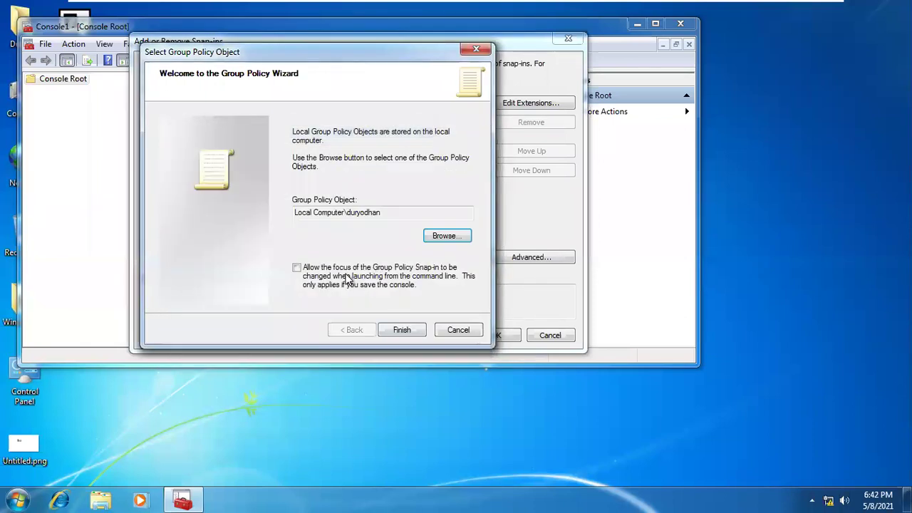
{"action": "left_click", "coordinate": [443, 237]}
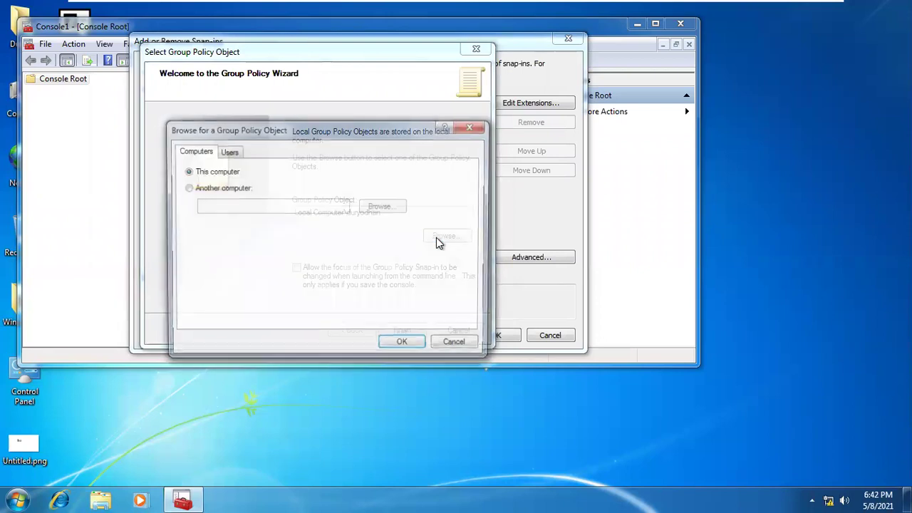
{"action": "left_click", "coordinate": [228, 151]}
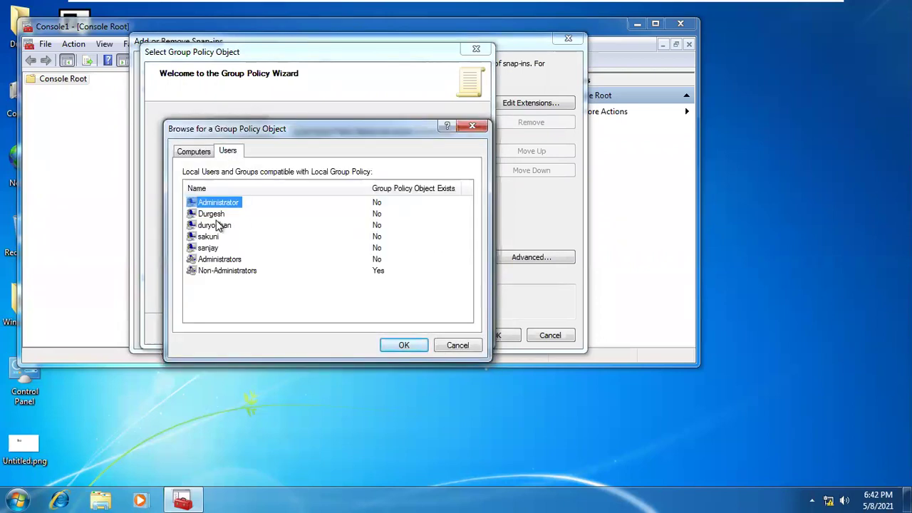
{"action": "left_click", "coordinate": [213, 237]}
{"action": "left_click", "coordinate": [404, 346]}
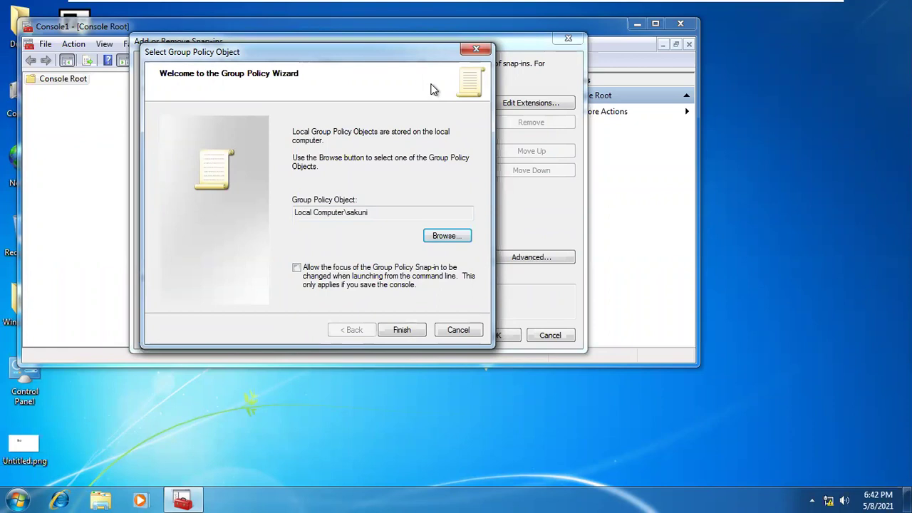
{"action": "left_click", "coordinate": [476, 52]}
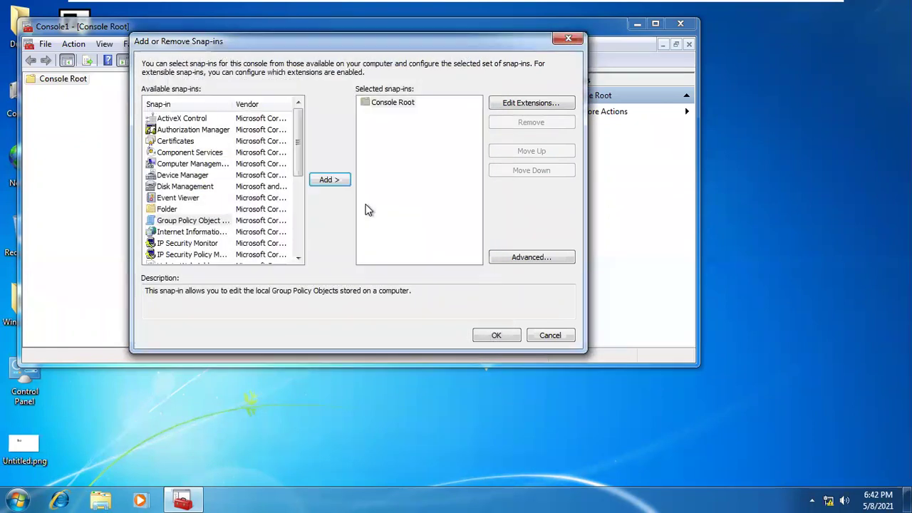
{"action": "left_click", "coordinate": [214, 221]}
{"action": "left_click", "coordinate": [324, 181]}
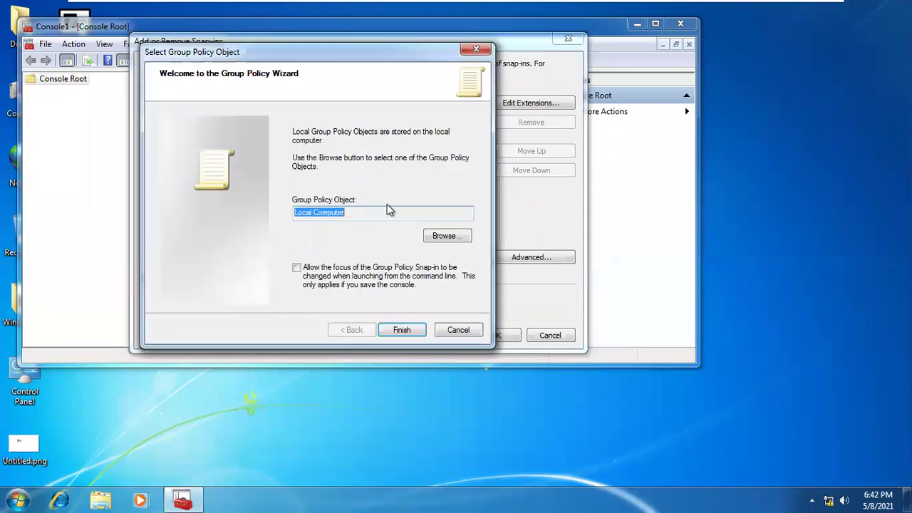
{"action": "left_click", "coordinate": [476, 50]}
{"action": "left_click", "coordinate": [568, 39]}
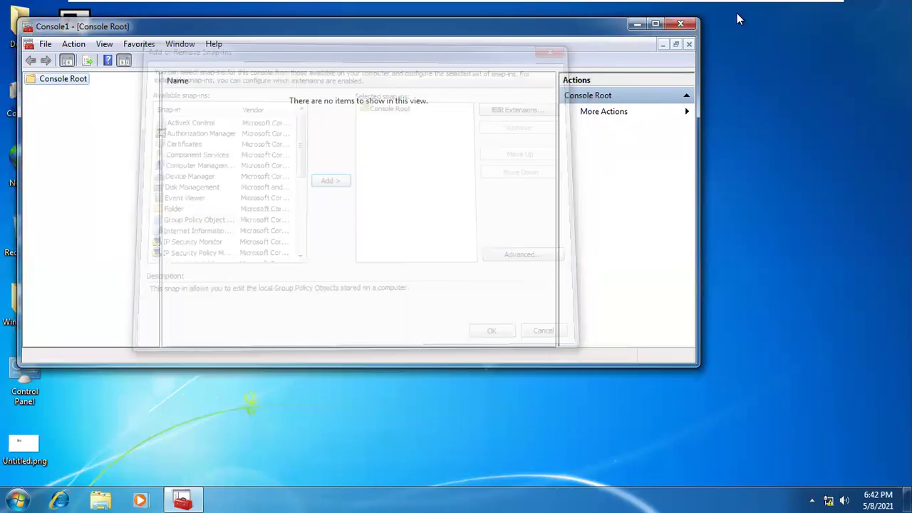
Close the empty console and open Computer Management's Local Users and Groups > Groups list
{"action": "left_click", "coordinate": [689, 27]}
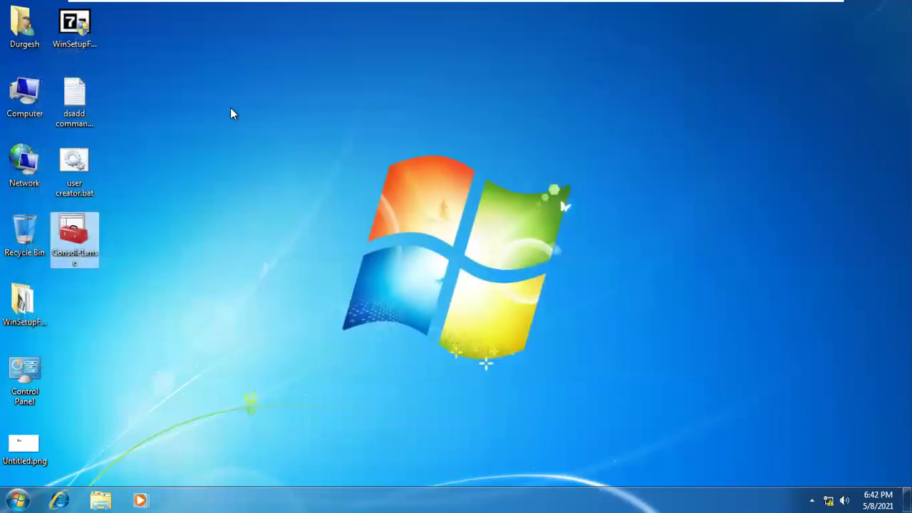
{"action": "right_click", "coordinate": [36, 84]}
{"action": "left_click", "coordinate": [71, 107]}
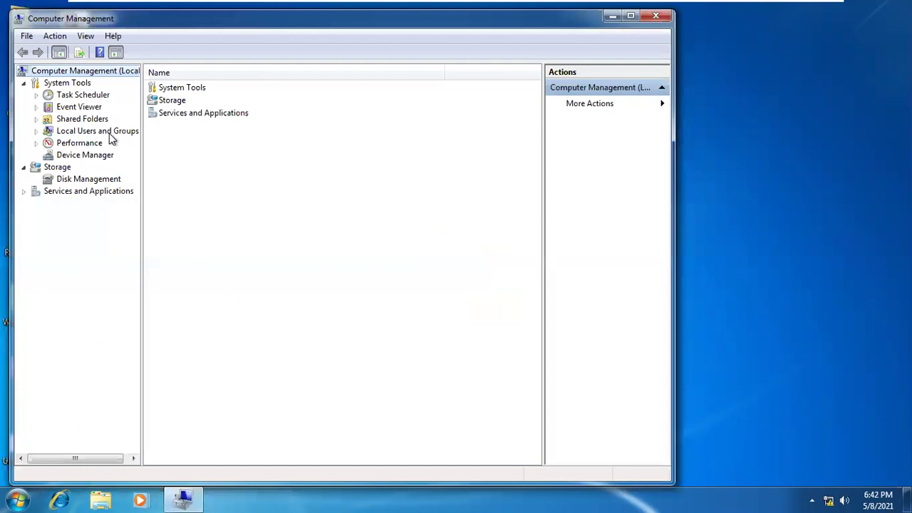
{"action": "double_click", "coordinate": [110, 133]}
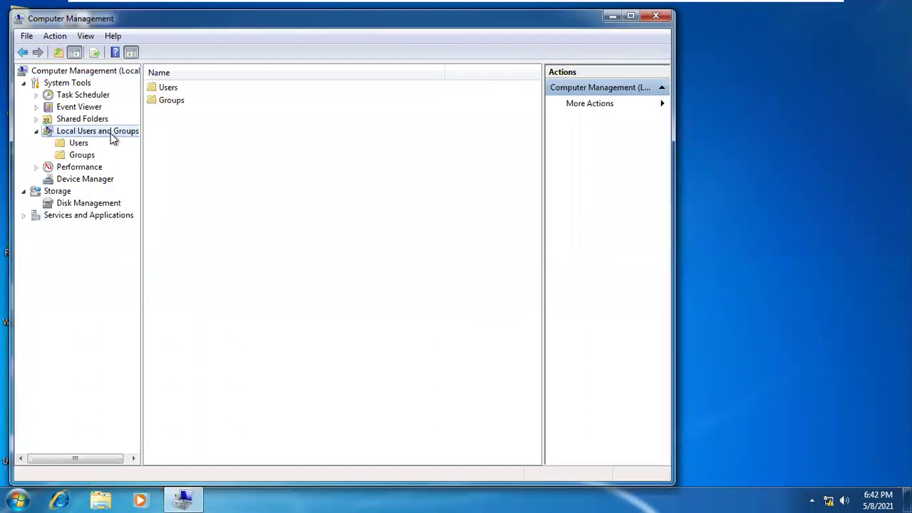
{"action": "left_click", "coordinate": [81, 155]}
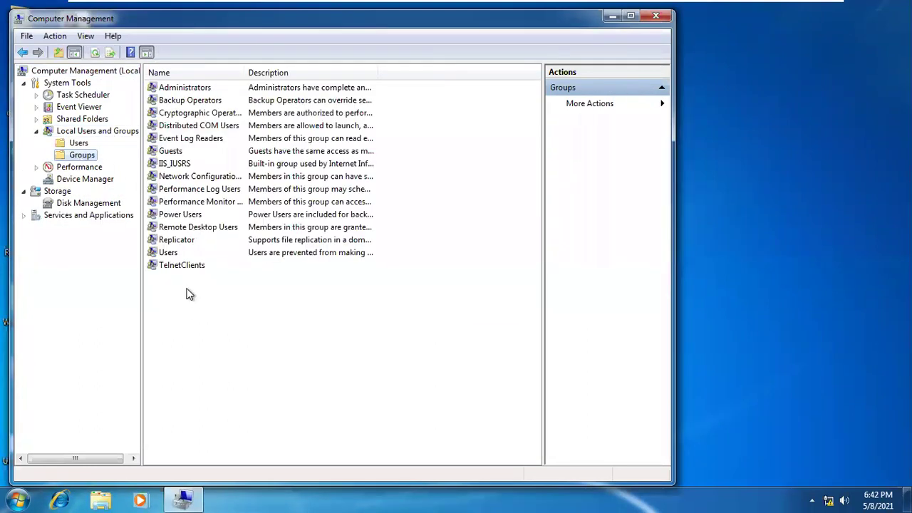
Start a new local group named mahabharat and list all users on SYS1 to pick members
{"action": "right_click", "coordinate": [175, 312]}
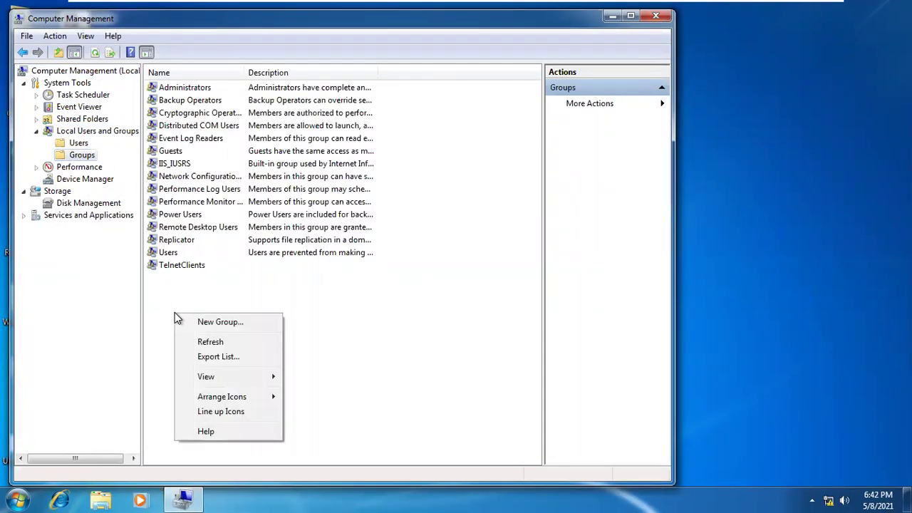
{"action": "left_click", "coordinate": [214, 324]}
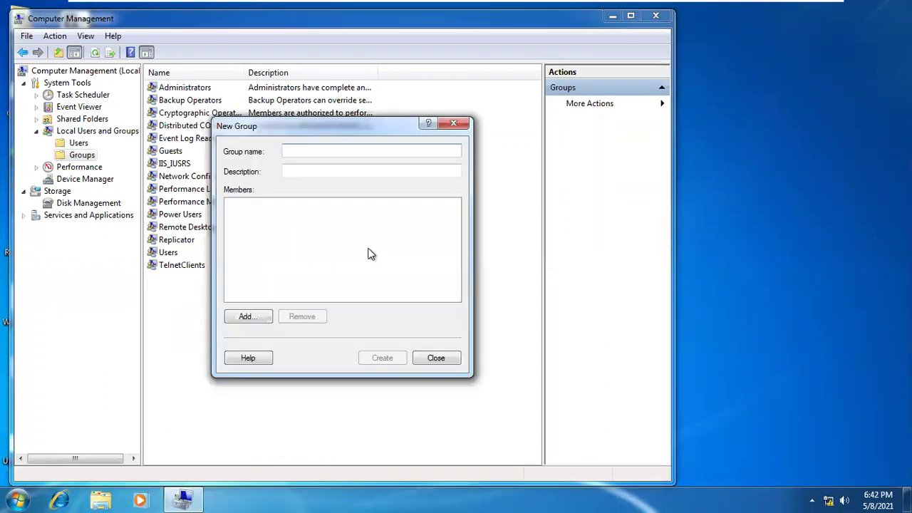
{"action": "type", "text": "mahabharat"}
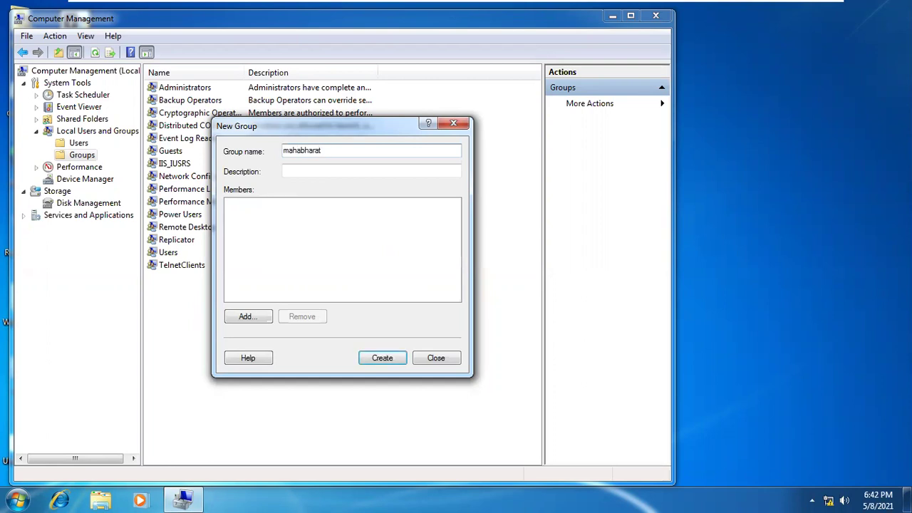
{"action": "left_click", "coordinate": [245, 315]}
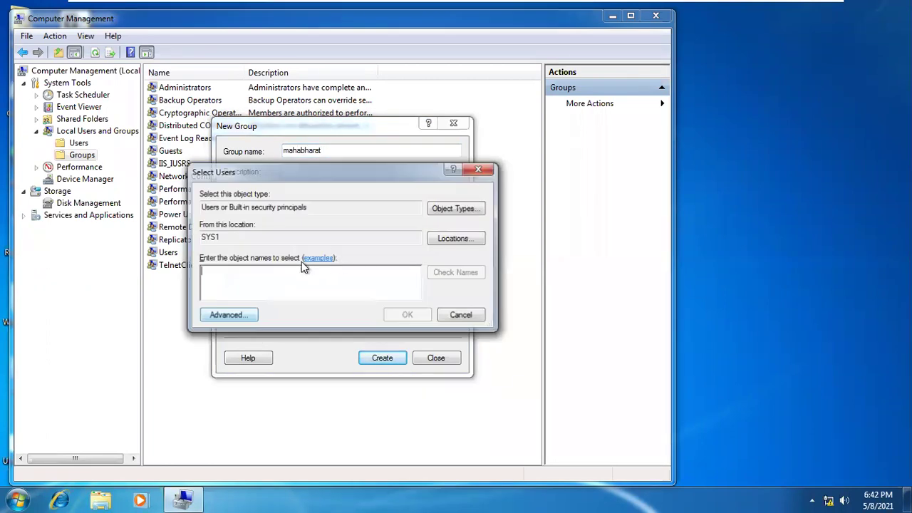
{"action": "left_click", "coordinate": [246, 317]}
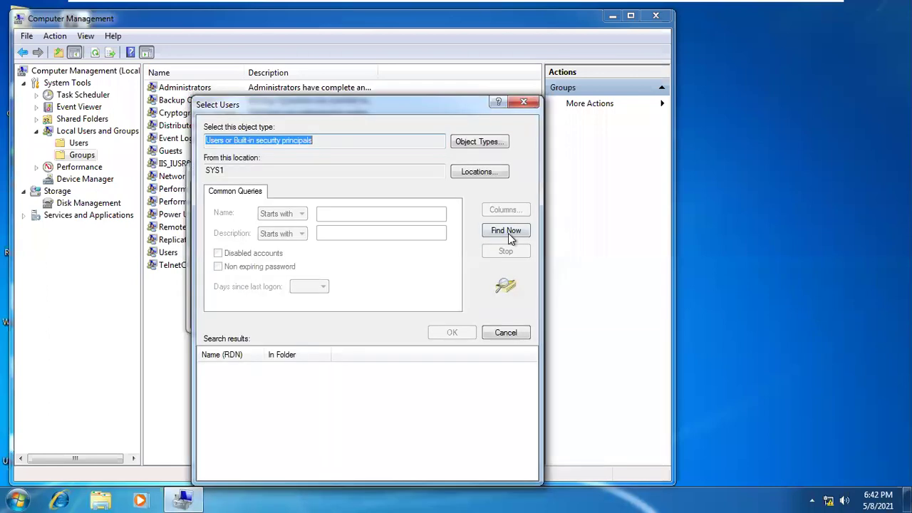
{"action": "left_click", "coordinate": [505, 230]}
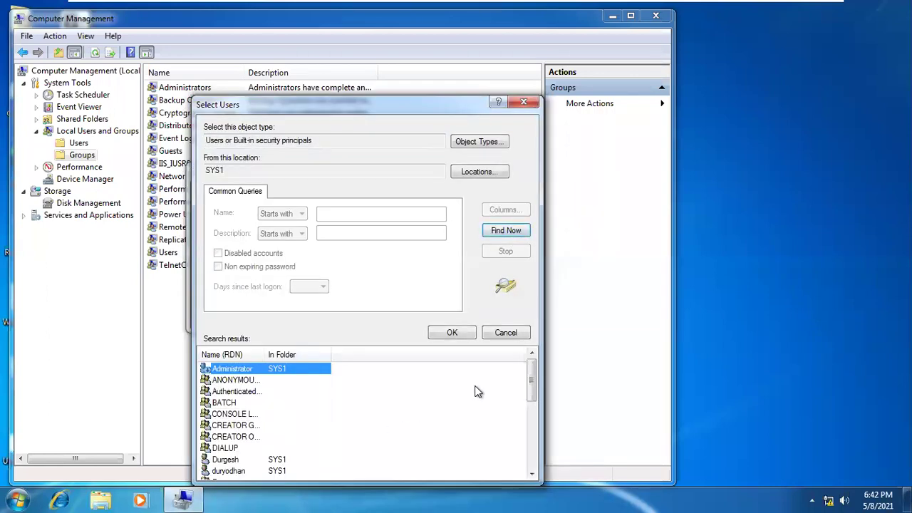
{"action": "left_click_drag", "start_coordinate": [533, 377], "coordinate": [534, 381]}
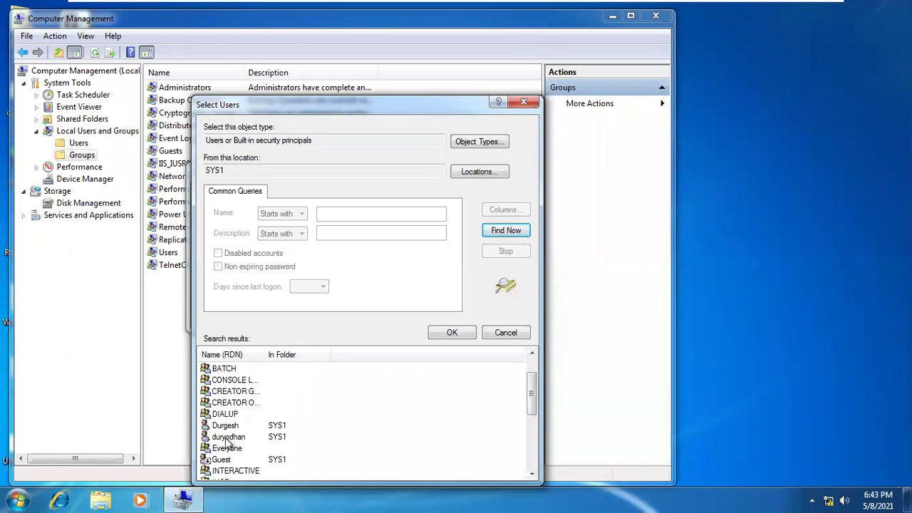
Add duryodhan and sakuni as members and create the mahabharat group
{"action": "left_click", "coordinate": [227, 438]}
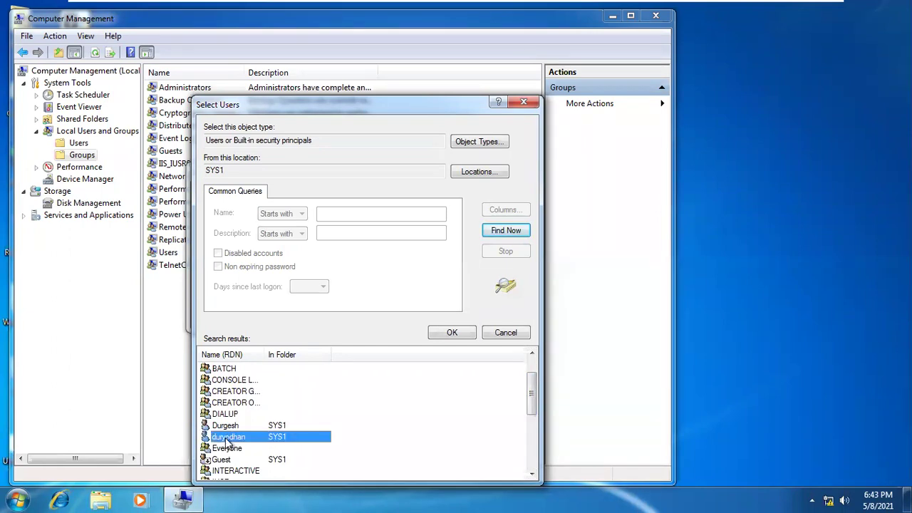
{"action": "left_click", "coordinate": [532, 474]}
{"action": "left_click", "coordinate": [532, 474]}
{"action": "left_click", "coordinate": [531, 475]}
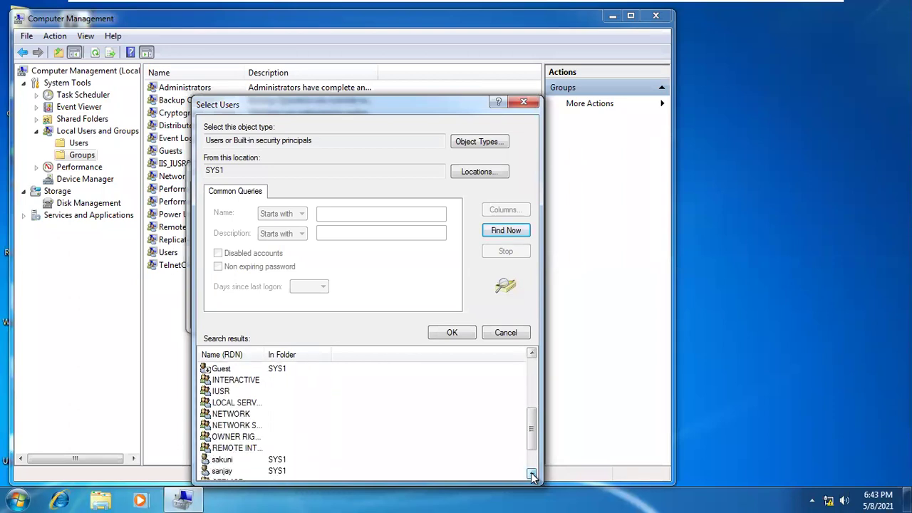
{"action": "left_click", "coordinate": [532, 474]}
{"action": "left_click", "coordinate": [223, 437]}
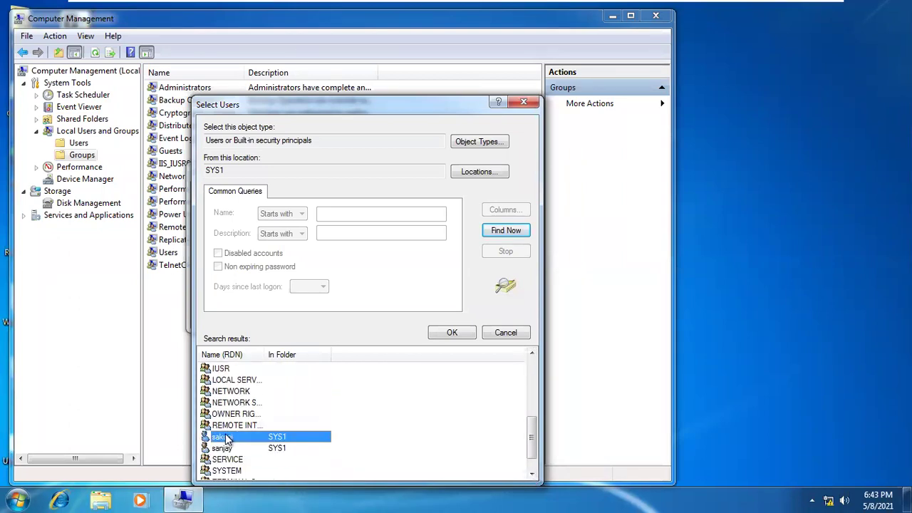
{"action": "left_click", "coordinate": [469, 336]}
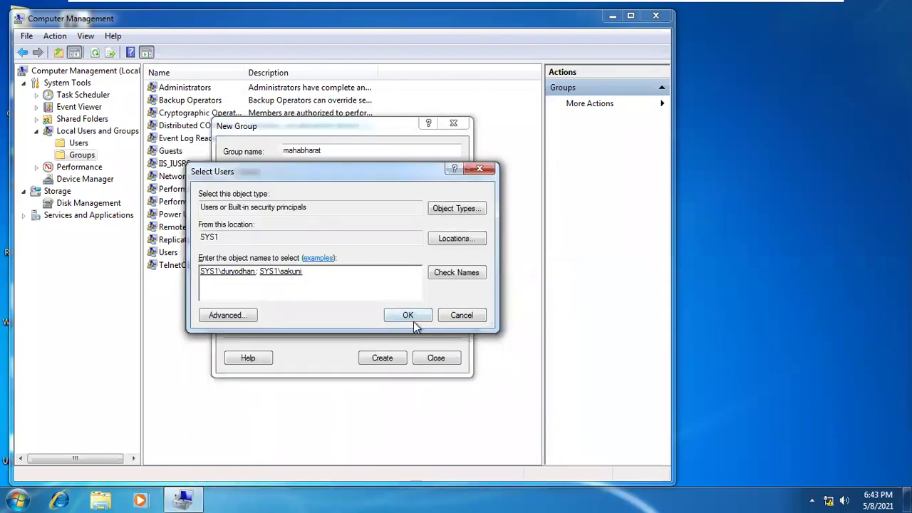
{"action": "left_click", "coordinate": [412, 319]}
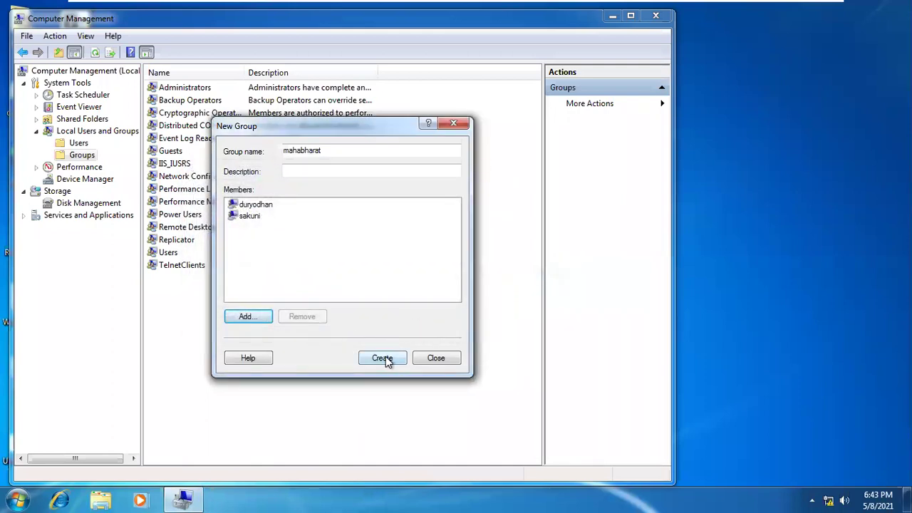
{"action": "left_click", "coordinate": [381, 360]}
Close the new group form, select mahabharat, and close Computer Management
{"action": "left_click", "coordinate": [426, 359]}
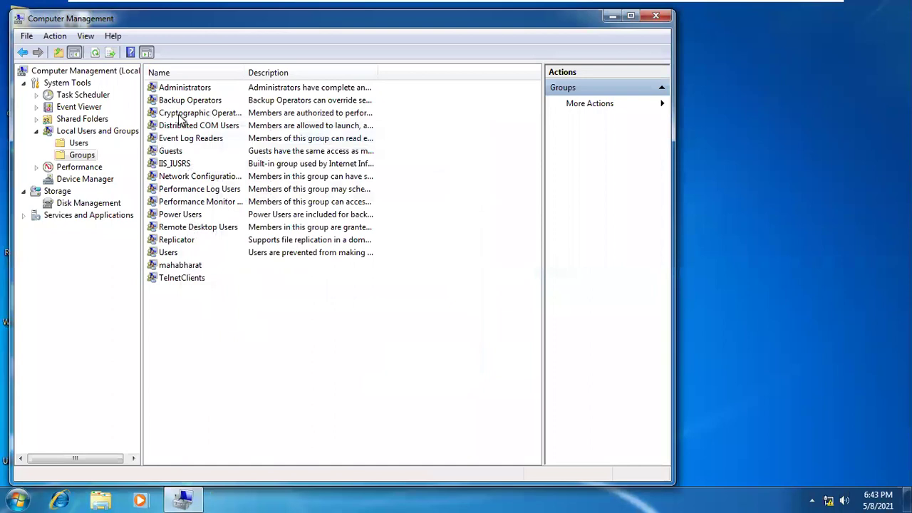
{"action": "left_click", "coordinate": [187, 267]}
{"action": "left_click", "coordinate": [664, 16]}
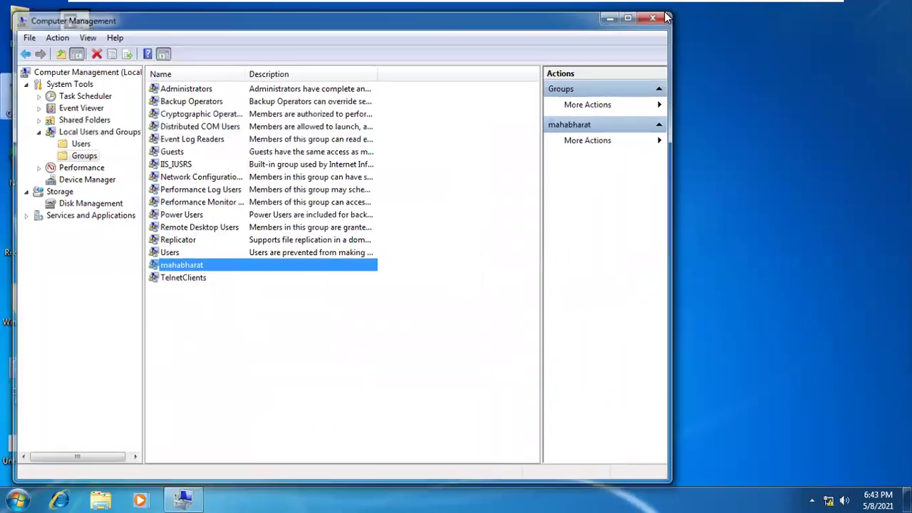
Relaunch mmc from the Run history and approve the UAC prompt
{"action": "key", "text": "super+r"}
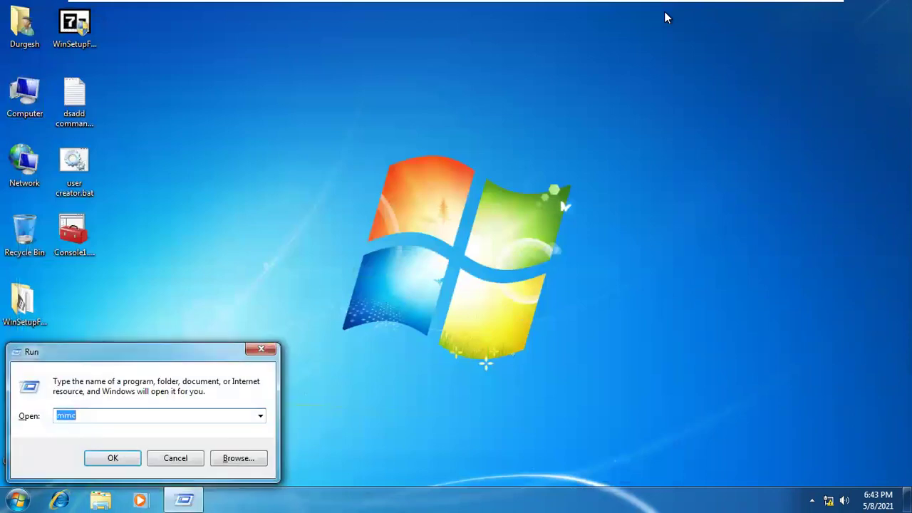
{"action": "key", "text": "Down"}
{"action": "key", "text": "Up"}
{"action": "key", "text": "Return"}
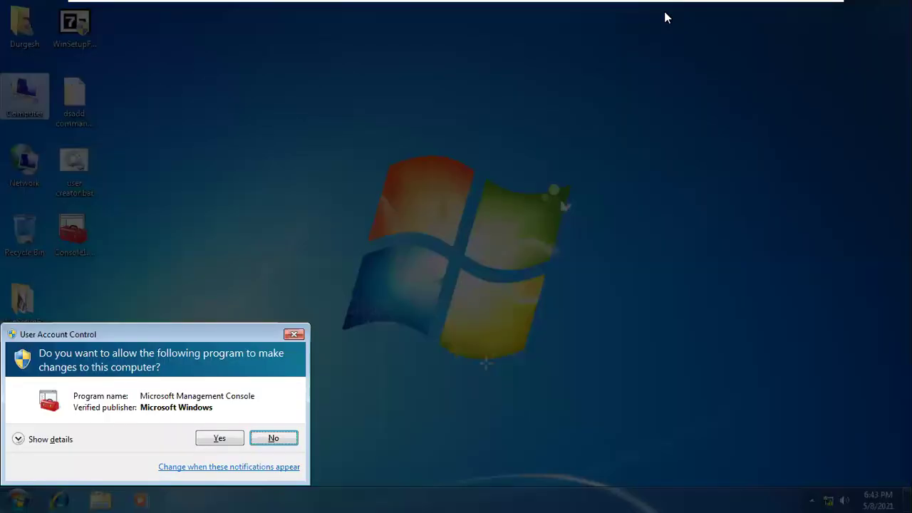
{"action": "left_click", "coordinate": [205, 440]}
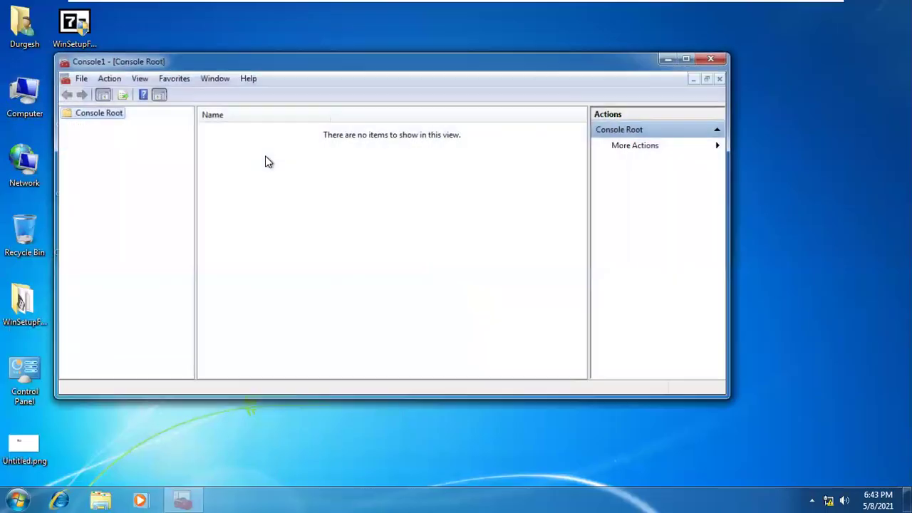
Add the Group Policy Object snap-in and browse to the Users list of local accounts
{"action": "left_click", "coordinate": [78, 77]}
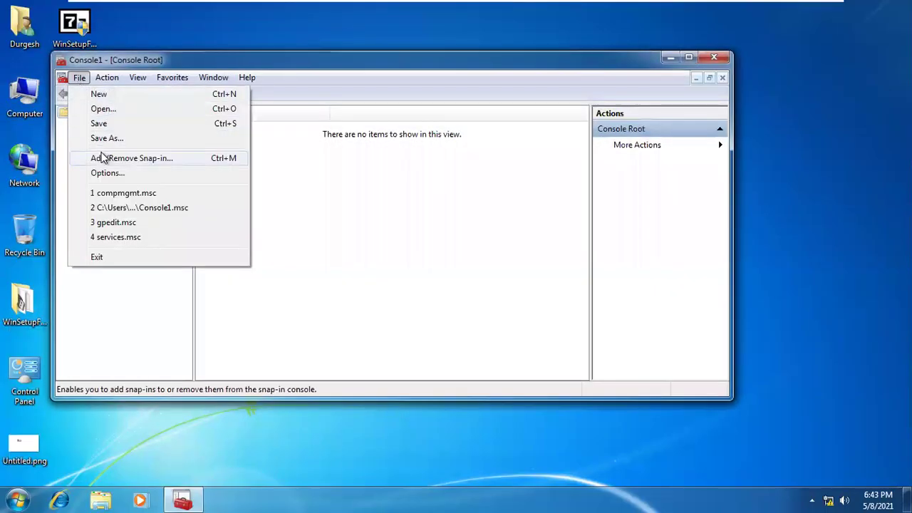
{"action": "left_click", "coordinate": [103, 157]}
{"action": "left_click", "coordinate": [228, 256]}
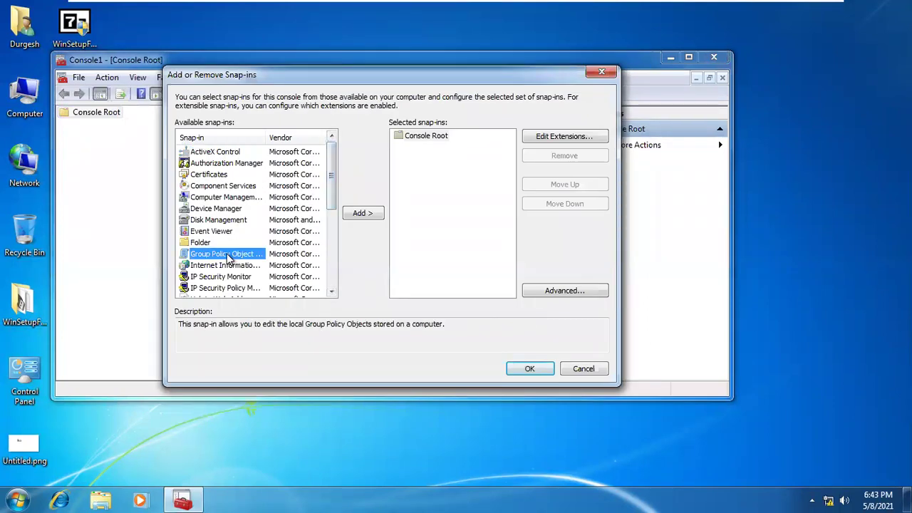
{"action": "left_click", "coordinate": [370, 215]}
{"action": "left_click", "coordinate": [487, 269]}
{"action": "left_click", "coordinate": [261, 183]}
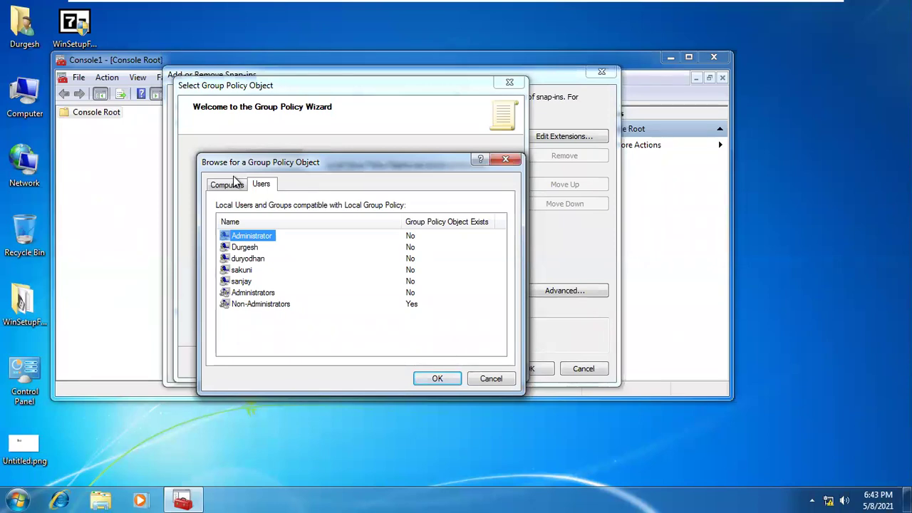
Switch between the Computers and Users tabs and refresh the users and groups list three times
{"action": "left_click", "coordinate": [235, 181]}
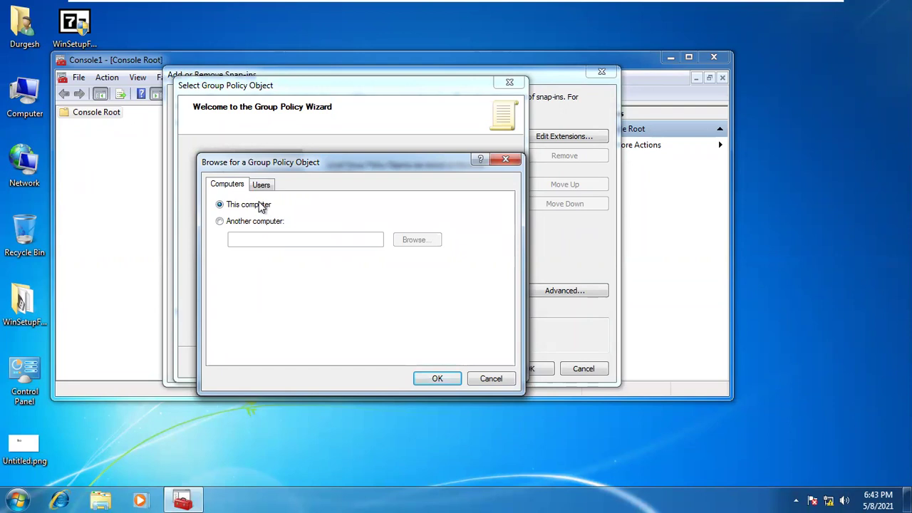
{"action": "left_click", "coordinate": [261, 184]}
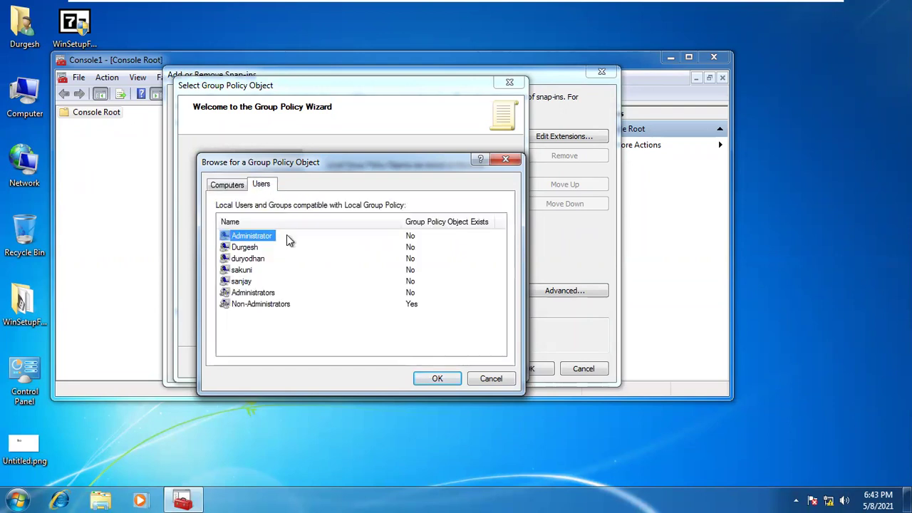
{"action": "left_click", "coordinate": [268, 306]}
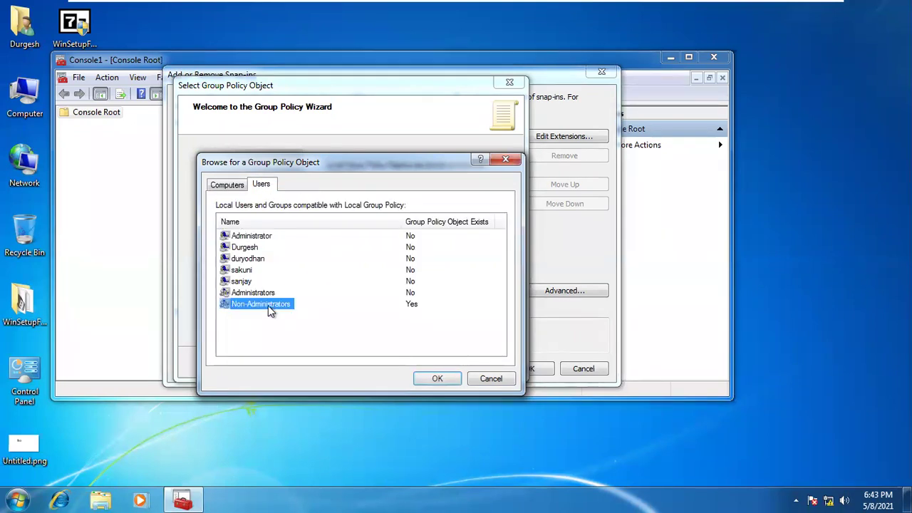
{"action": "right_click", "coordinate": [331, 335]}
{"action": "left_click", "coordinate": [379, 401]}
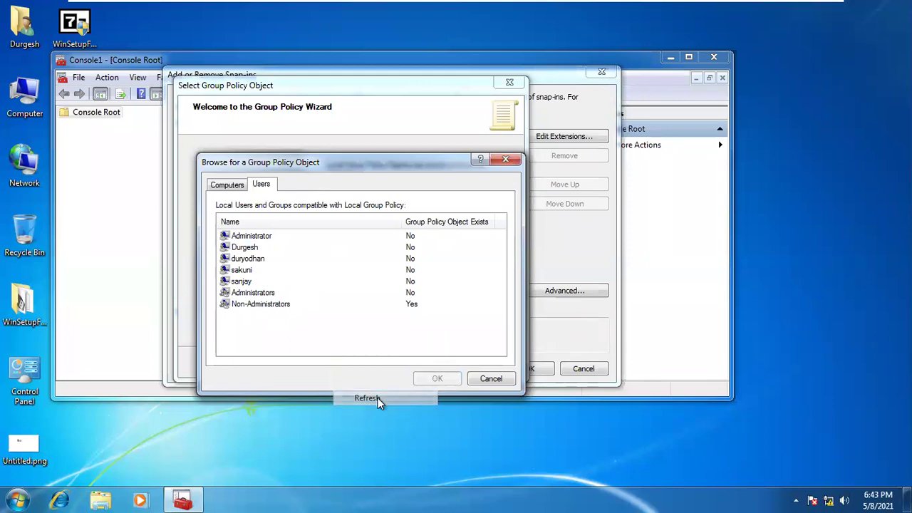
{"action": "right_click", "coordinate": [349, 337]}
{"action": "left_click", "coordinate": [379, 400]}
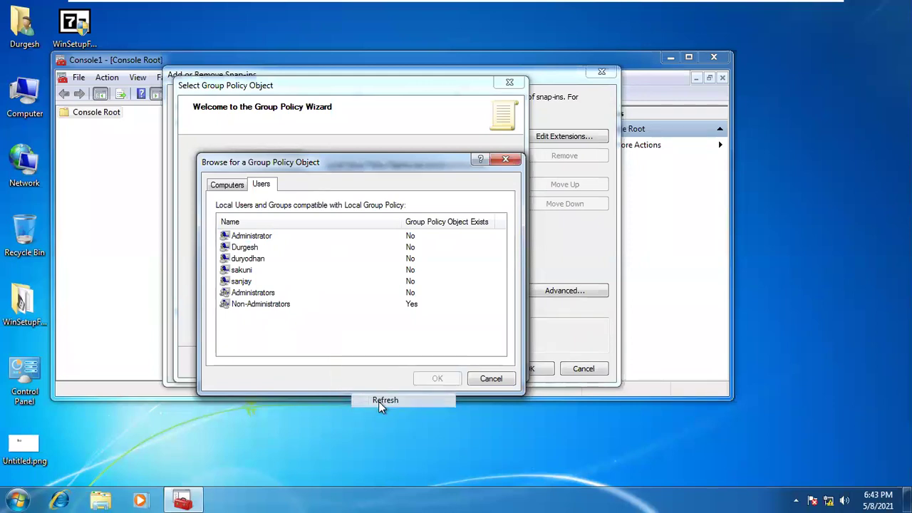
{"action": "right_click", "coordinate": [310, 331]}
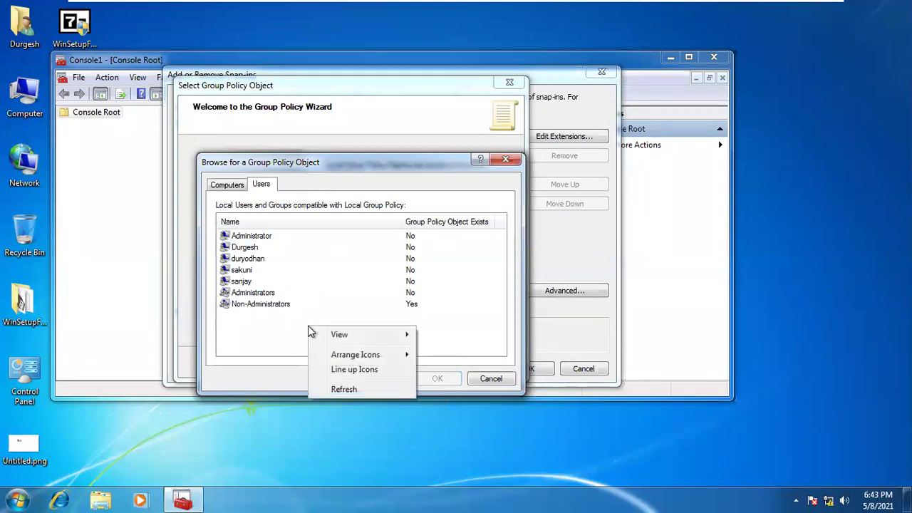
{"action": "left_click", "coordinate": [334, 389]}
Choose duryodhan as the Group Policy object user, then minimize the virtual machine
{"action": "left_click", "coordinate": [224, 238]}
{"action": "left_click", "coordinate": [242, 248]}
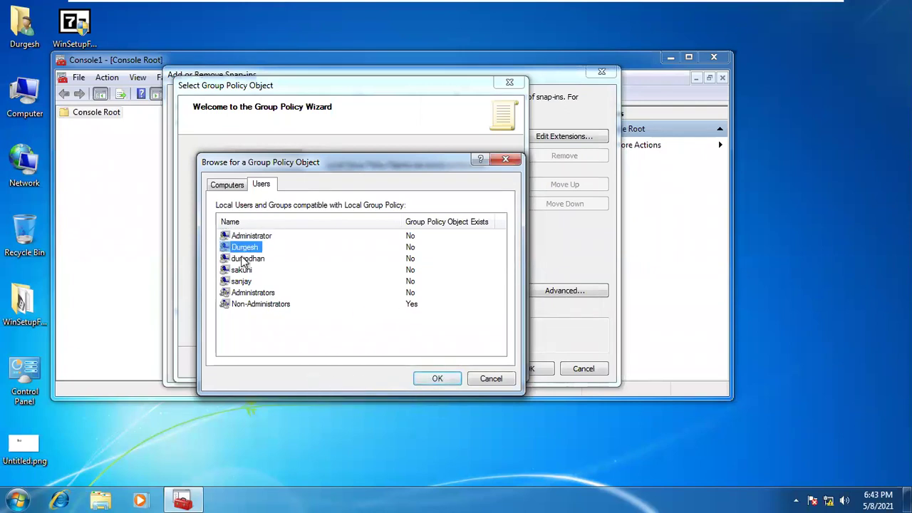
{"action": "left_click", "coordinate": [240, 259]}
{"action": "left_click", "coordinate": [242, 271]}
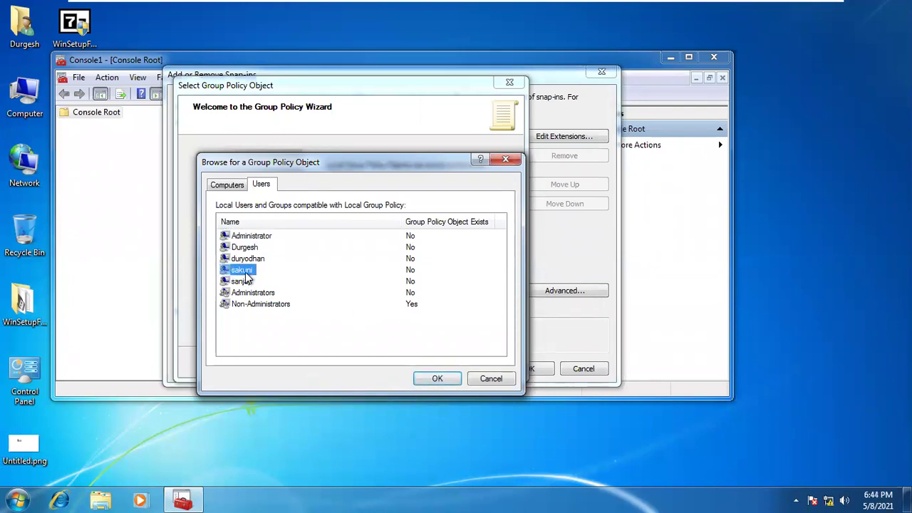
{"action": "left_click", "coordinate": [248, 259]}
{"action": "mouse_move", "coordinate": [613, 6]}
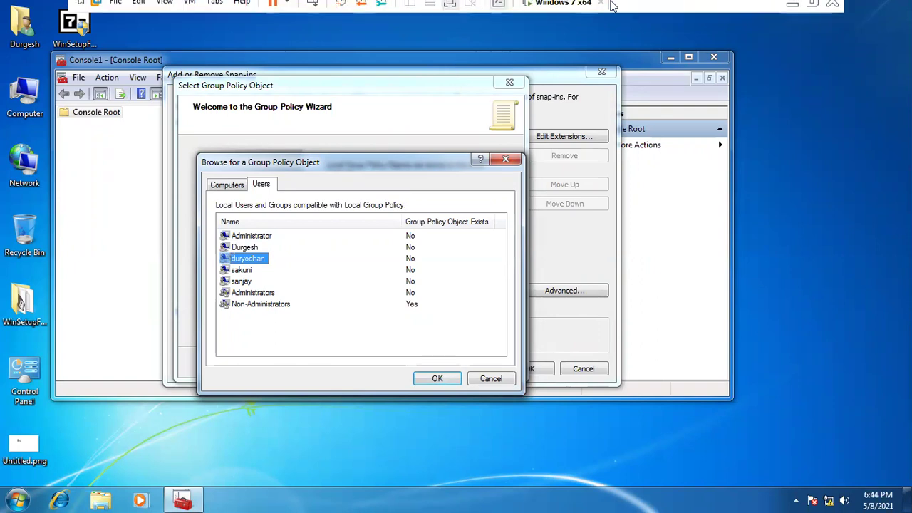
{"action": "left_click", "coordinate": [793, 5]}
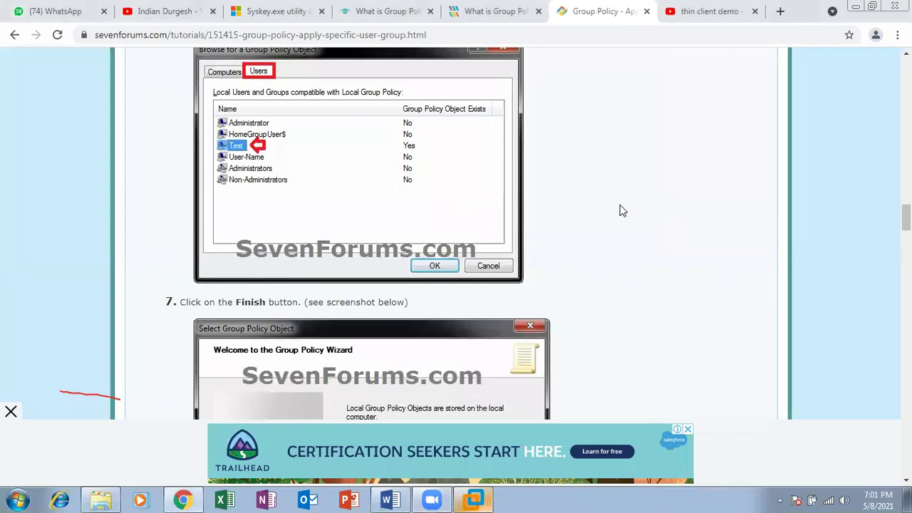
Read the SevenForums tutorial's steps 7–13, scroll back to step 6, then return to the VM
{"action": "scroll", "coordinate": [620, 211], "scroll_direction": "down", "scroll_amount": 4}
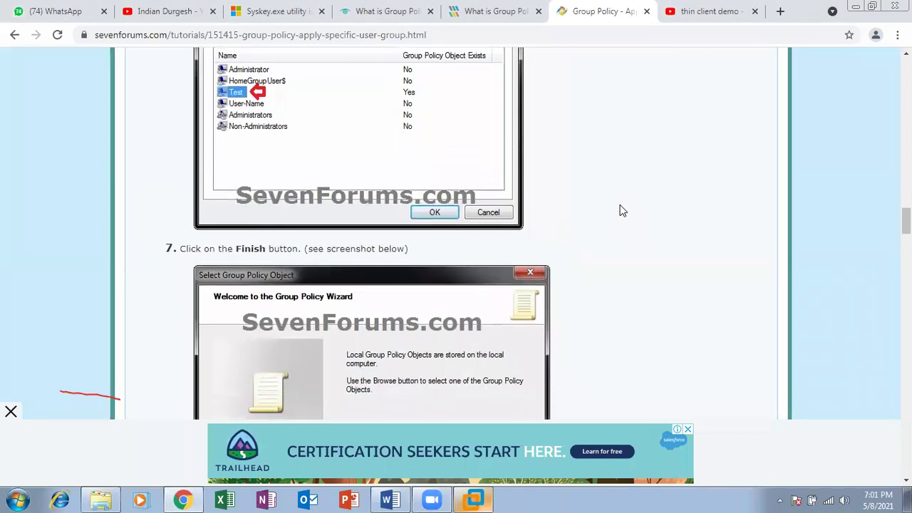
{"action": "scroll", "coordinate": [620, 211], "scroll_direction": "down", "scroll_amount": 2}
{"action": "scroll", "coordinate": [620, 211], "scroll_direction": "down", "scroll_amount": 3}
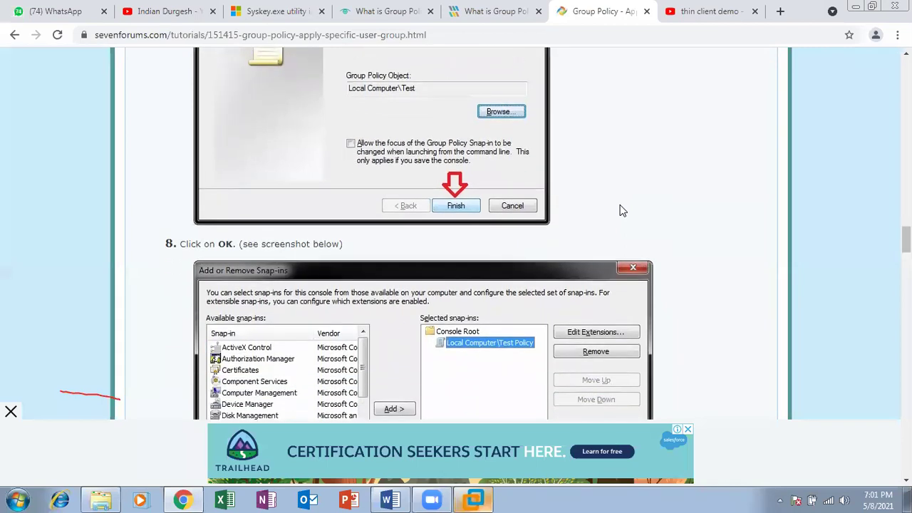
{"action": "scroll", "coordinate": [620, 210], "scroll_direction": "down", "scroll_amount": 3}
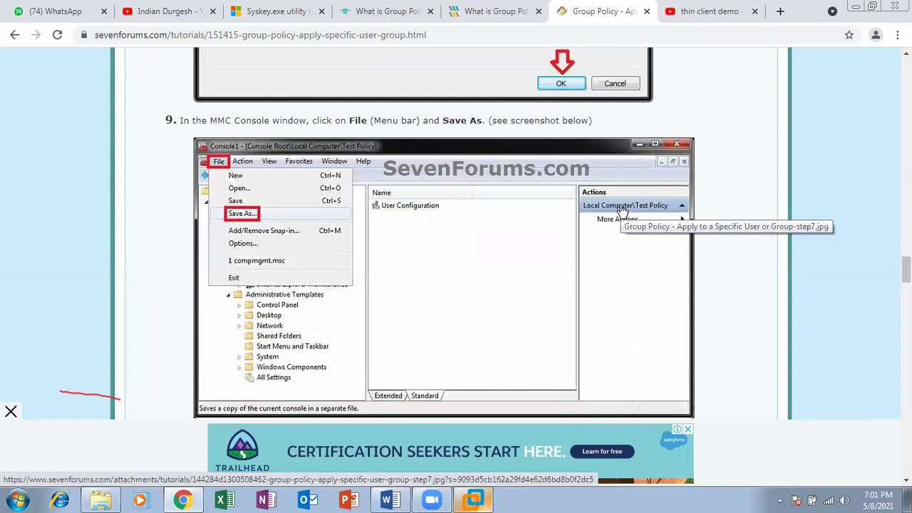
{"action": "scroll", "coordinate": [622, 210], "scroll_direction": "down", "scroll_amount": 2}
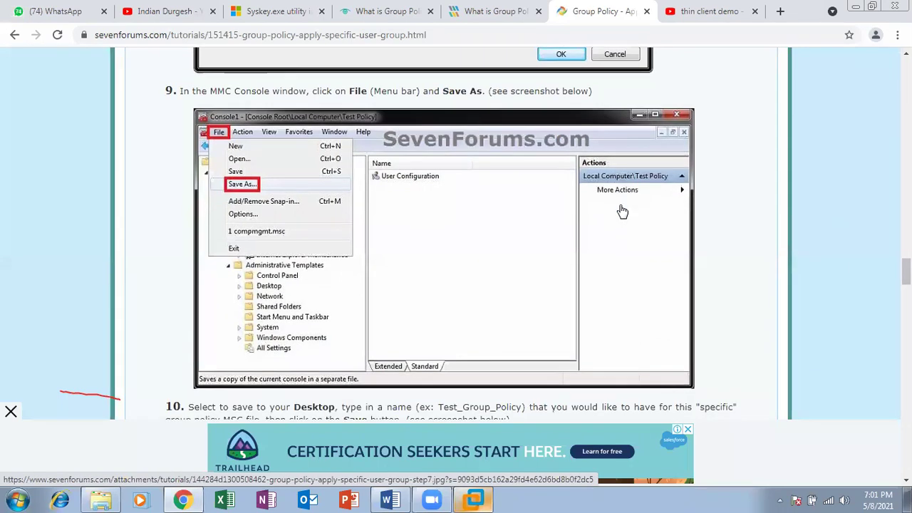
{"action": "scroll", "coordinate": [622, 210], "scroll_direction": "down", "scroll_amount": 5}
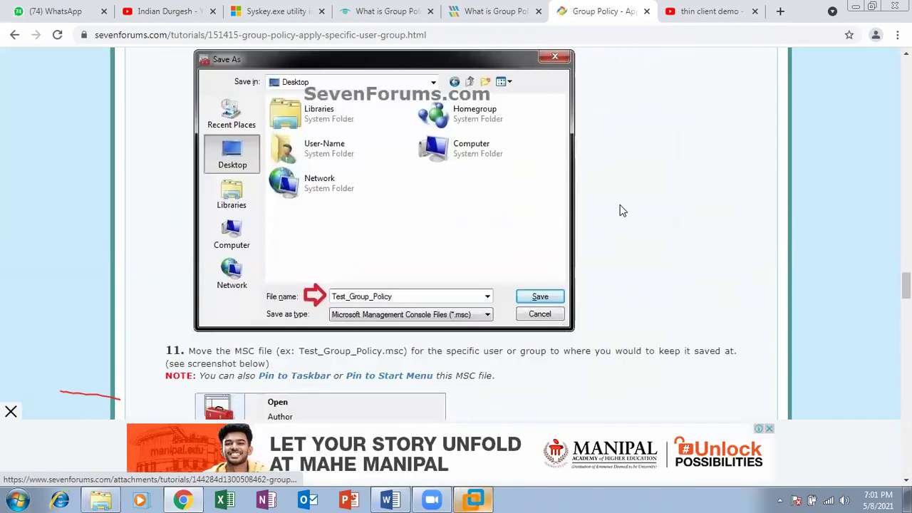
{"action": "scroll", "coordinate": [620, 211], "scroll_direction": "down", "scroll_amount": 6}
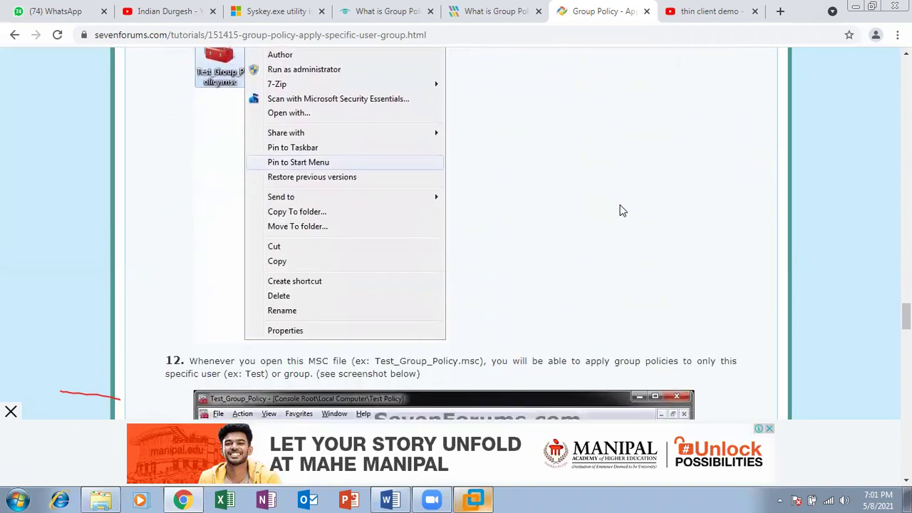
{"action": "scroll", "coordinate": [620, 210], "scroll_direction": "down", "scroll_amount": 4}
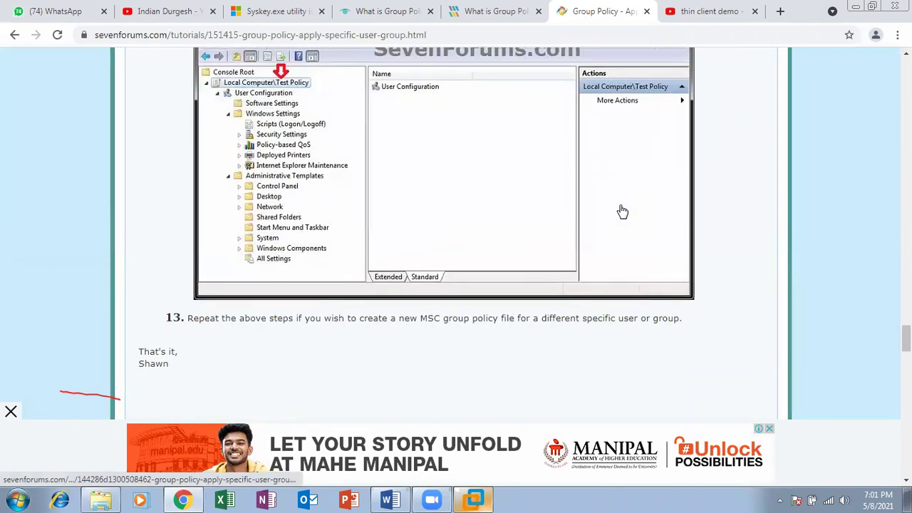
{"action": "scroll", "coordinate": [622, 211], "scroll_direction": "down", "scroll_amount": 5}
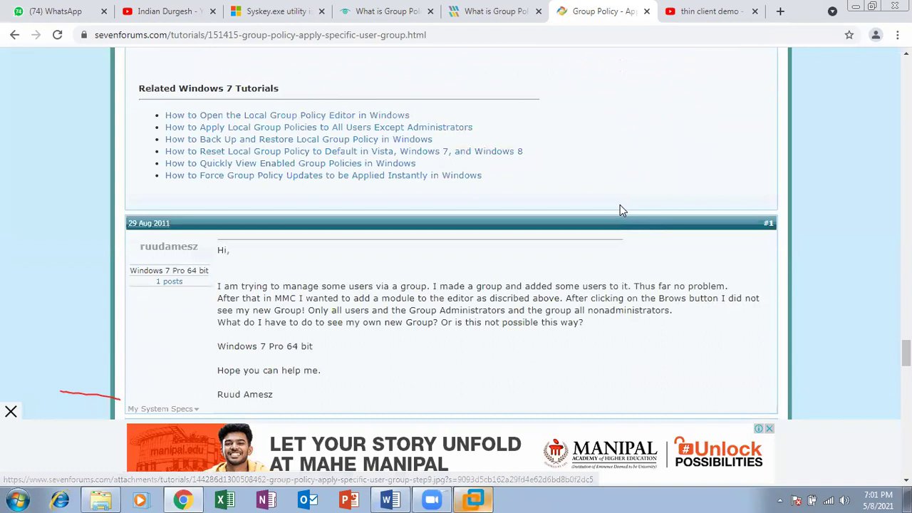
{"action": "scroll", "coordinate": [620, 210], "scroll_direction": "up", "scroll_amount": 13}
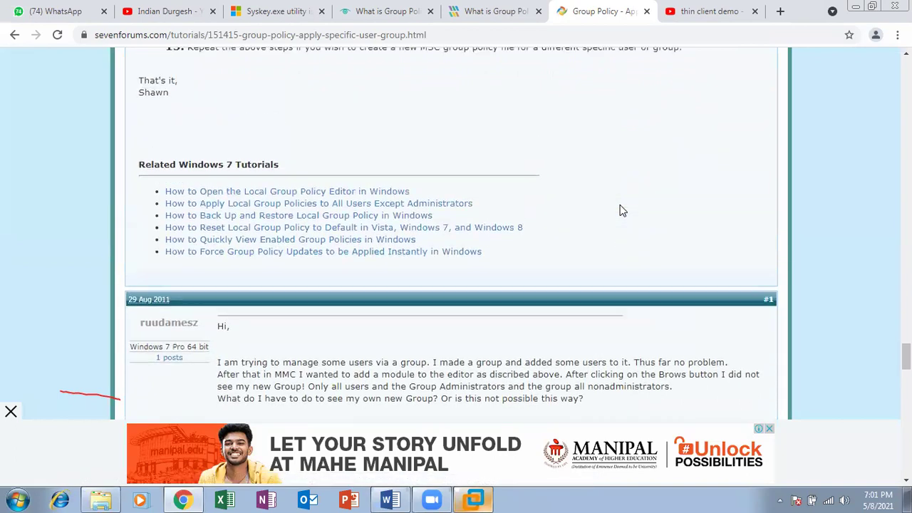
{"action": "scroll", "coordinate": [620, 210], "scroll_direction": "up", "scroll_amount": 15}
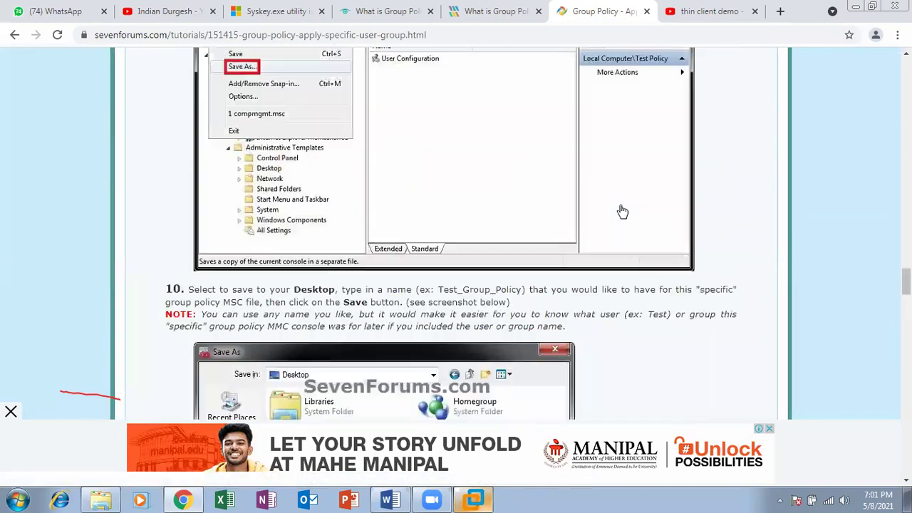
{"action": "scroll", "coordinate": [620, 210], "scroll_direction": "up", "scroll_amount": 6}
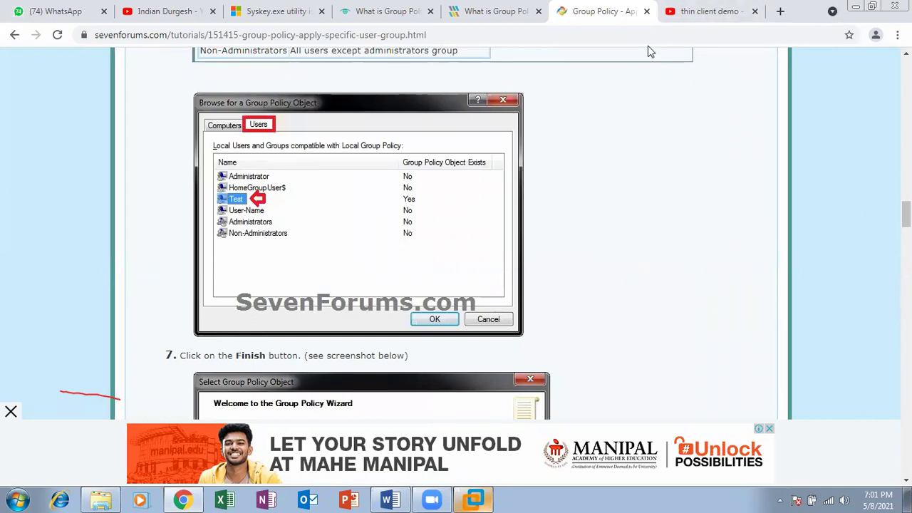
{"action": "left_click", "coordinate": [469, 499]}
Open Computer Management's Users list and look over sanjay, duryodhan and sakuni
{"action": "right_click", "coordinate": [9, 103]}
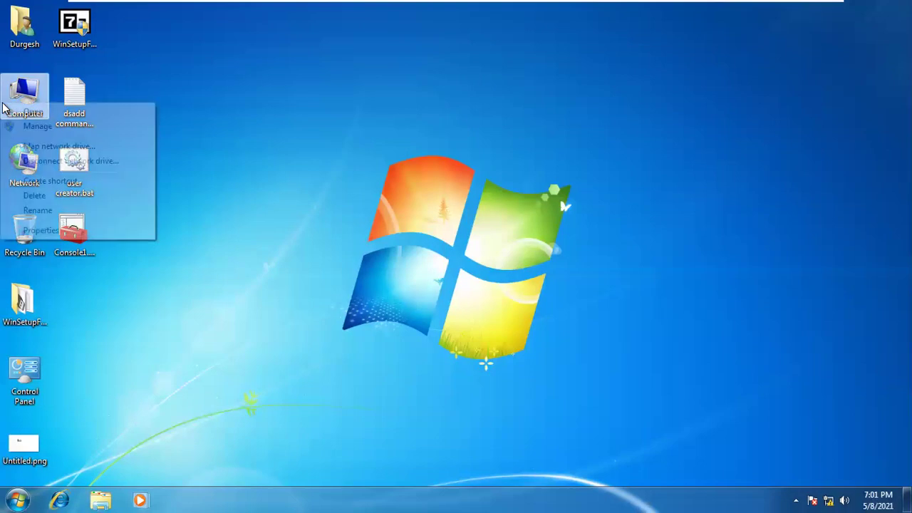
{"action": "left_click", "coordinate": [38, 129]}
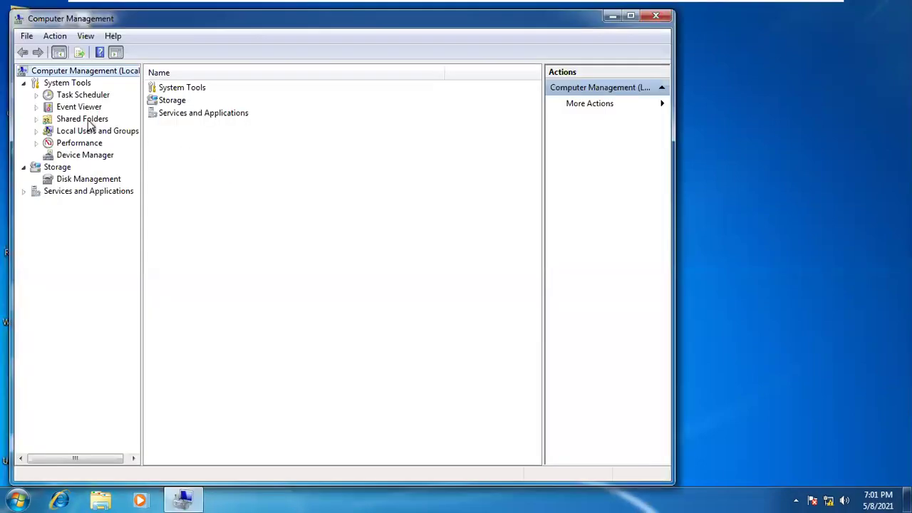
{"action": "double_click", "coordinate": [88, 131]}
{"action": "left_click", "coordinate": [79, 142]}
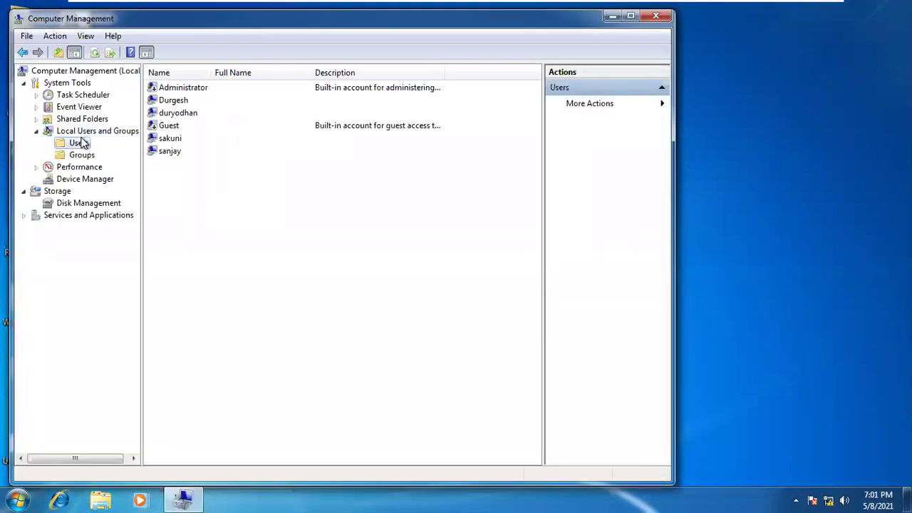
{"action": "left_click", "coordinate": [175, 151]}
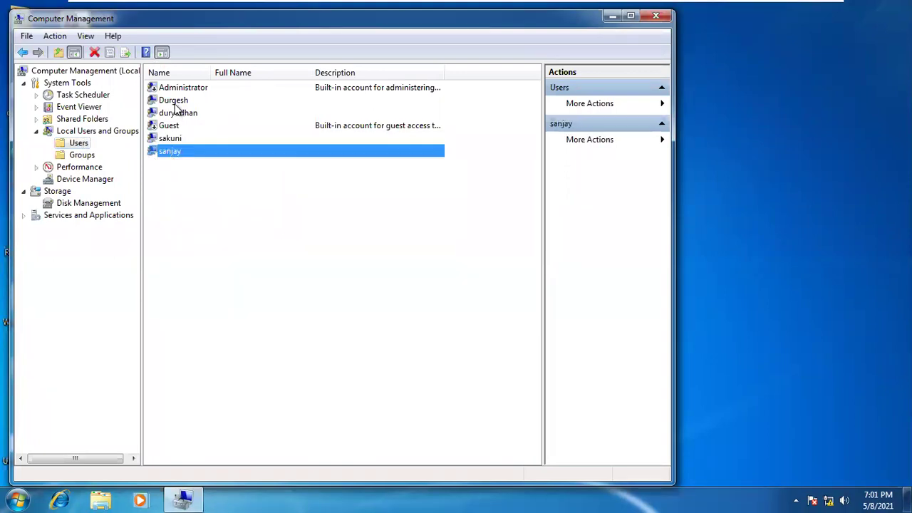
{"action": "left_click", "coordinate": [177, 115]}
{"action": "left_click", "coordinate": [171, 139]}
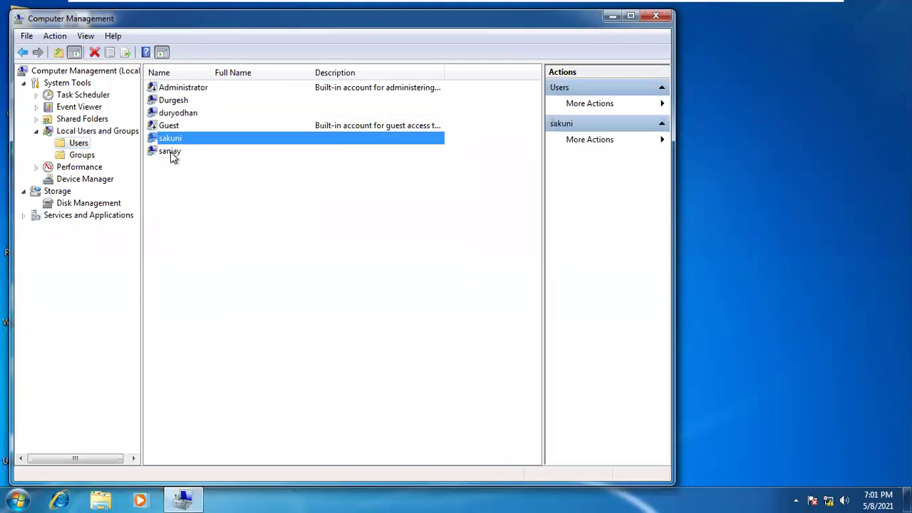
{"action": "left_click", "coordinate": [171, 152]}
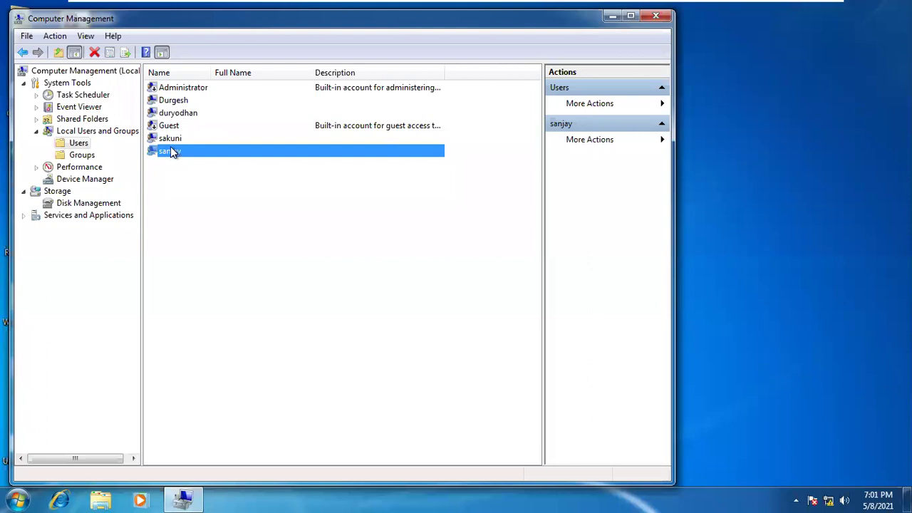
Check sanjay's memberships, then remove sakuni from the mahabharat group and apply
{"action": "double_click", "coordinate": [171, 152]}
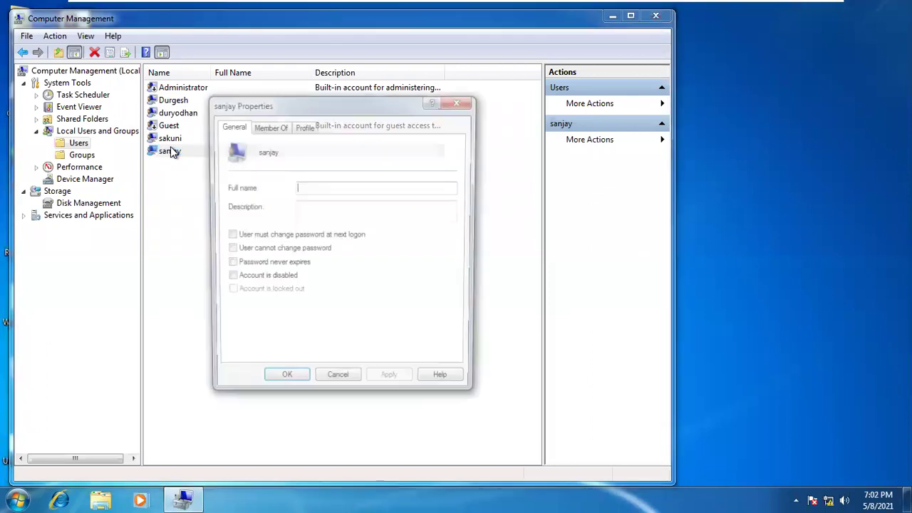
{"action": "left_click", "coordinate": [271, 127]}
{"action": "left_click", "coordinate": [475, 104]}
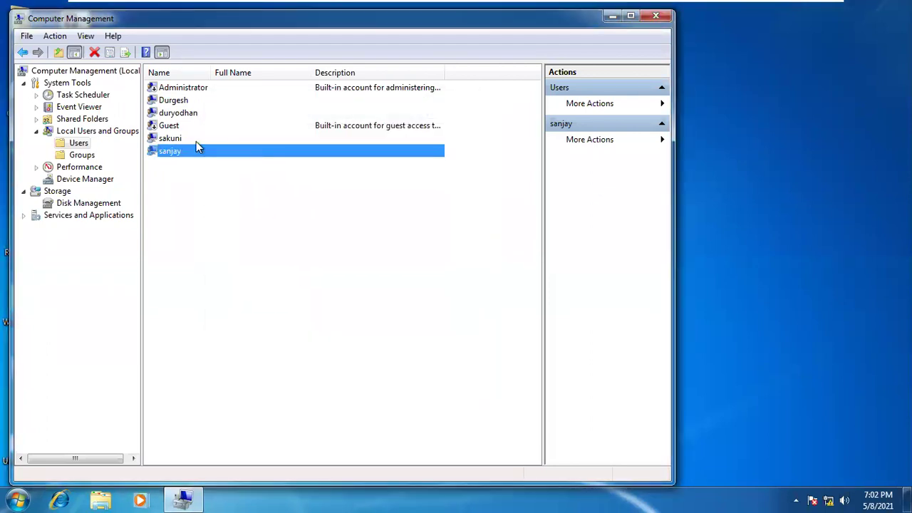
{"action": "double_click", "coordinate": [184, 139]}
{"action": "left_click", "coordinate": [265, 128]}
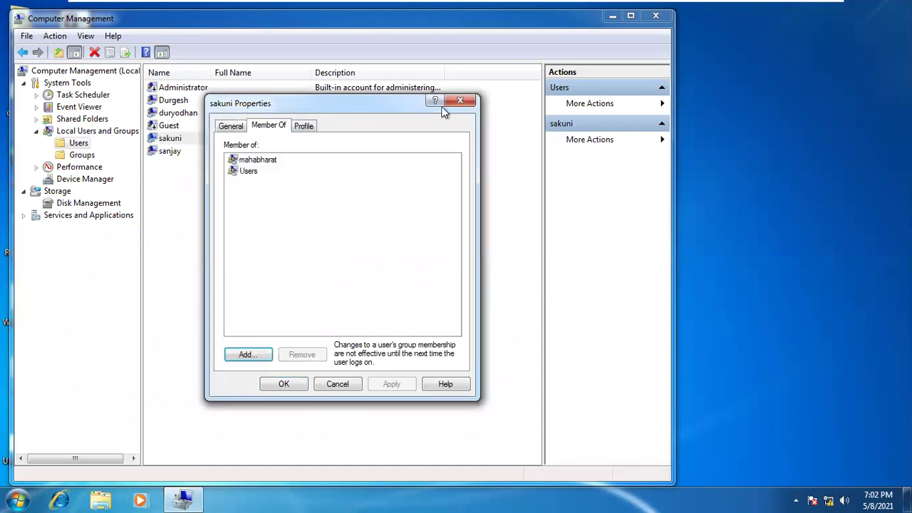
{"action": "left_click", "coordinate": [253, 160]}
{"action": "left_click", "coordinate": [305, 355]}
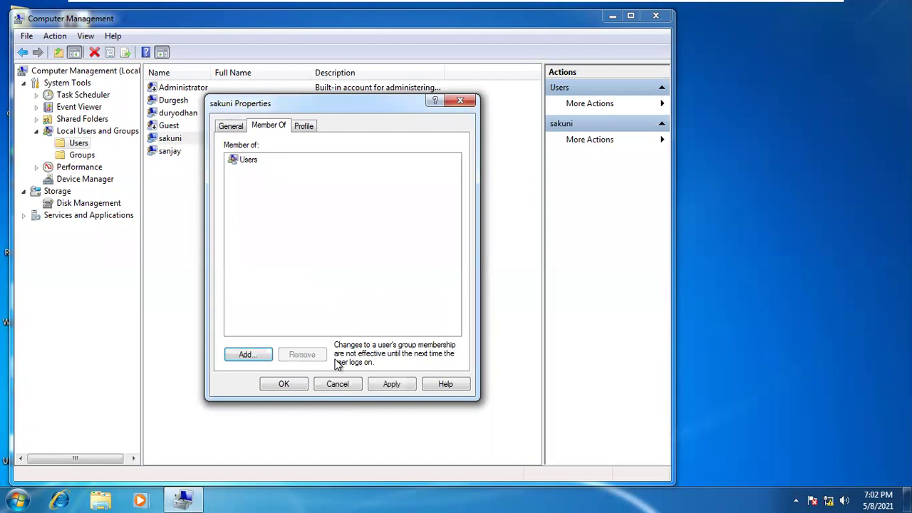
{"action": "left_click", "coordinate": [390, 384]}
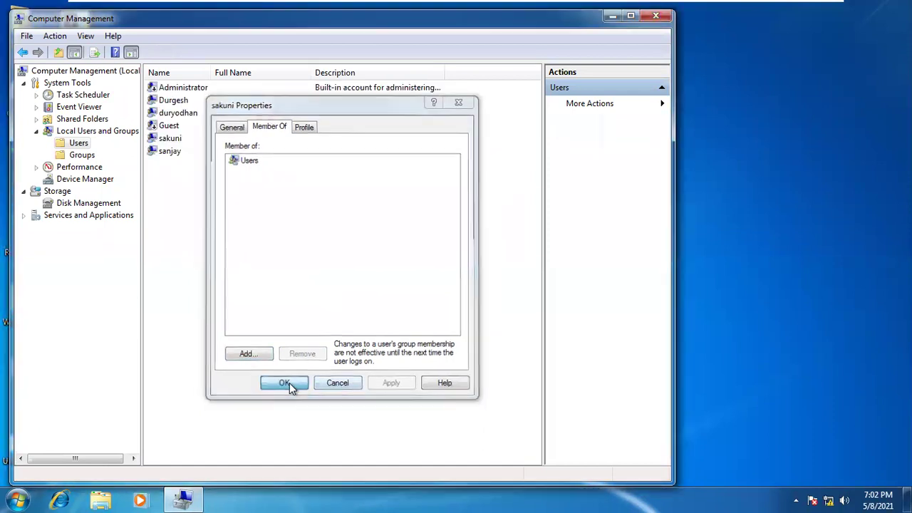
{"action": "left_click", "coordinate": [289, 383]}
Look at duryodhan's Member Of list, close it, and refresh the user list
{"action": "double_click", "coordinate": [167, 113]}
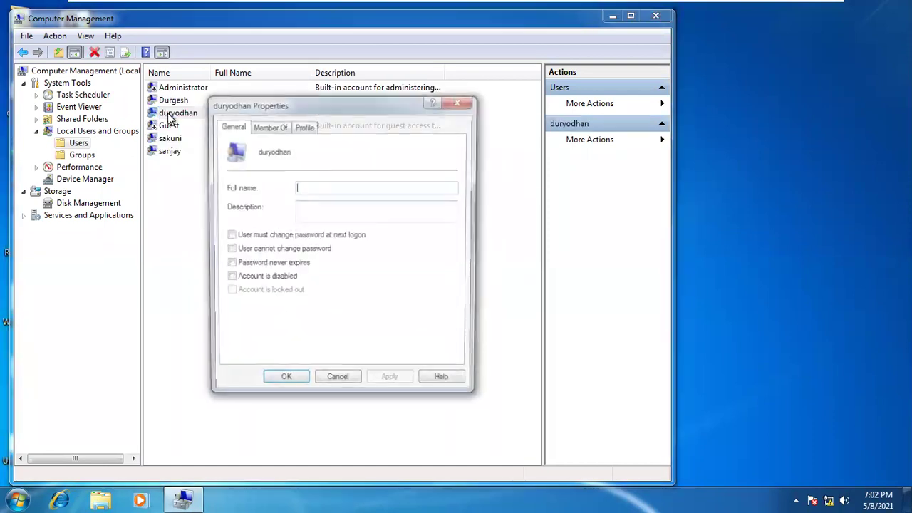
{"action": "left_click", "coordinate": [267, 128]}
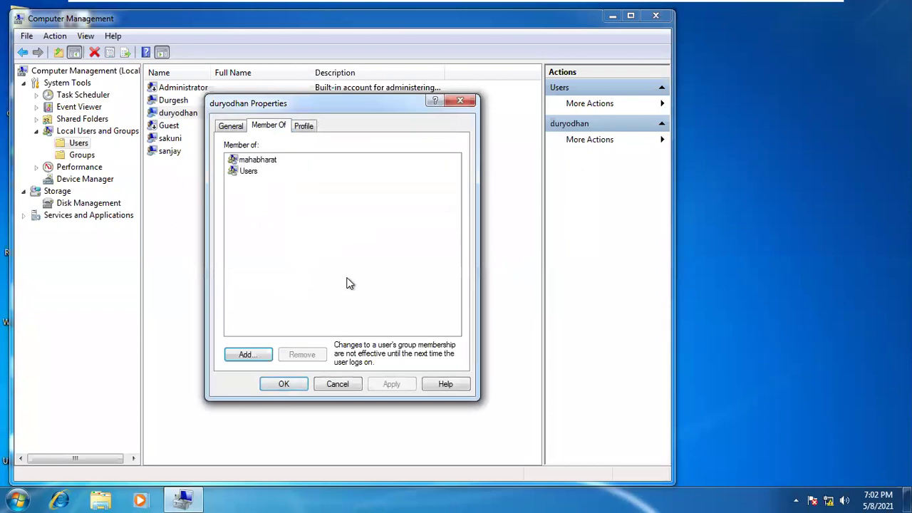
{"action": "left_click", "coordinate": [267, 162]}
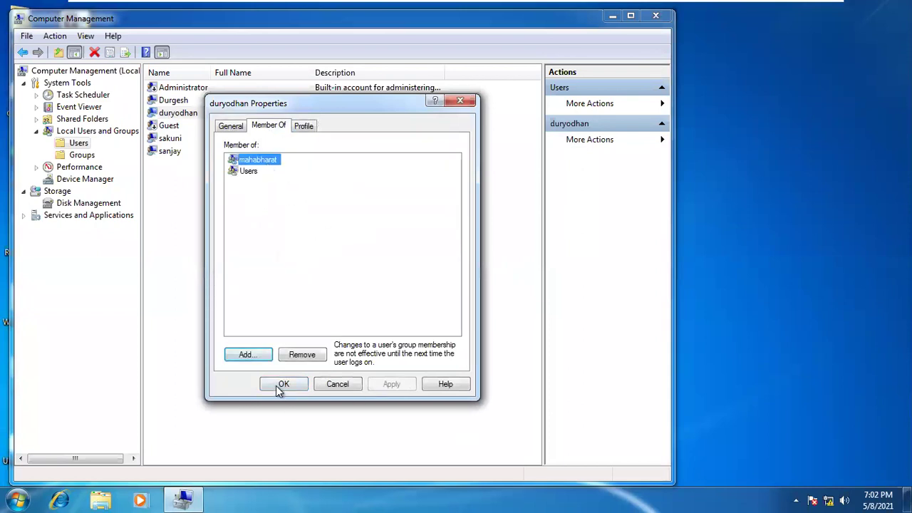
{"action": "left_click", "coordinate": [279, 384]}
{"action": "right_click", "coordinate": [265, 251]}
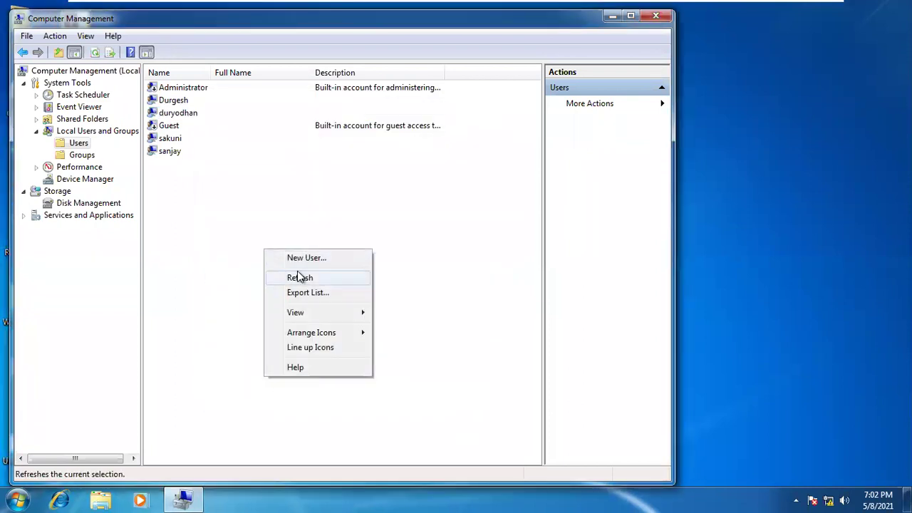
{"action": "left_click", "coordinate": [299, 277]}
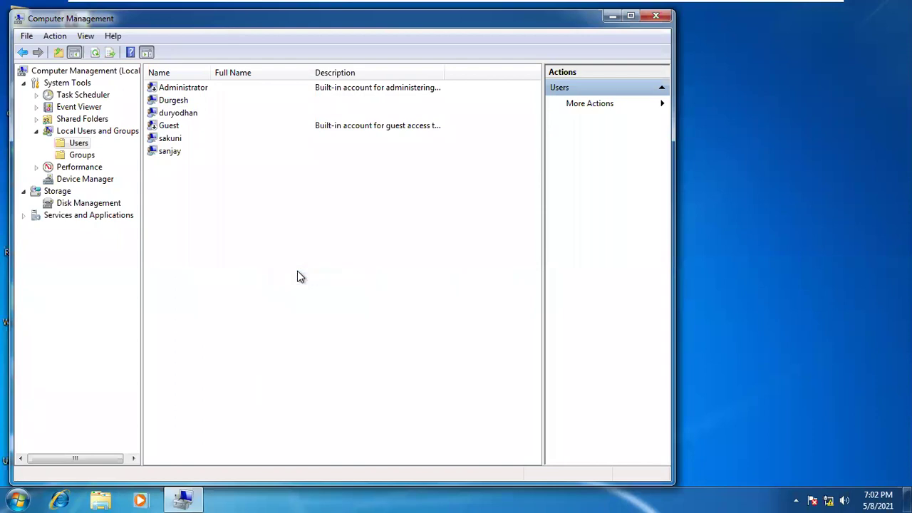
Remove duryodhan from the mahabharat group and apply the change
{"action": "double_click", "coordinate": [179, 114]}
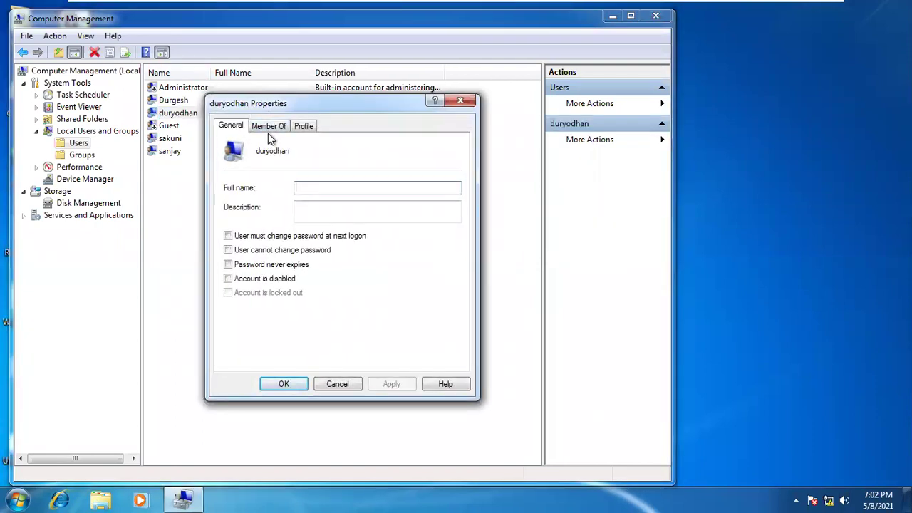
{"action": "left_click", "coordinate": [269, 127]}
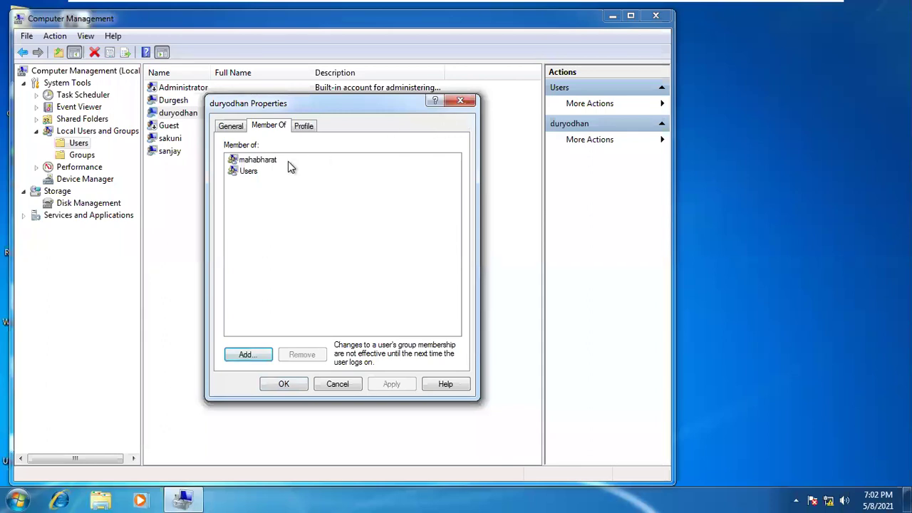
{"action": "left_click", "coordinate": [258, 161]}
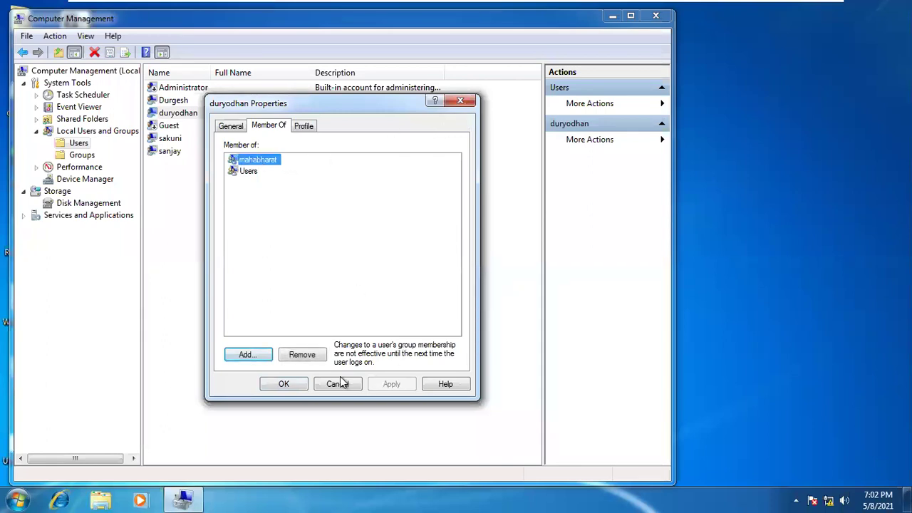
{"action": "left_click", "coordinate": [318, 360]}
{"action": "left_click", "coordinate": [397, 385]}
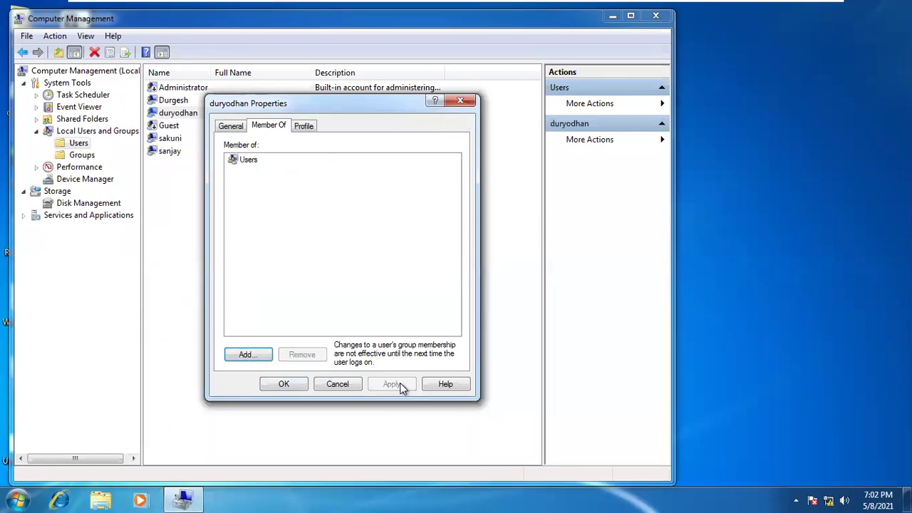
{"action": "left_click", "coordinate": [285, 384]}
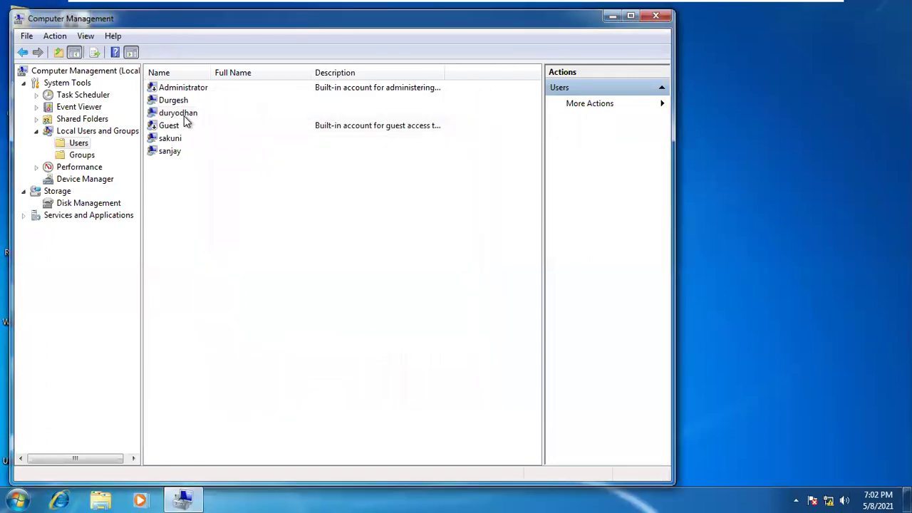
Verify sanjay's memberships and that sakuni and duryodhan now belong only to Users
{"action": "double_click", "coordinate": [170, 150]}
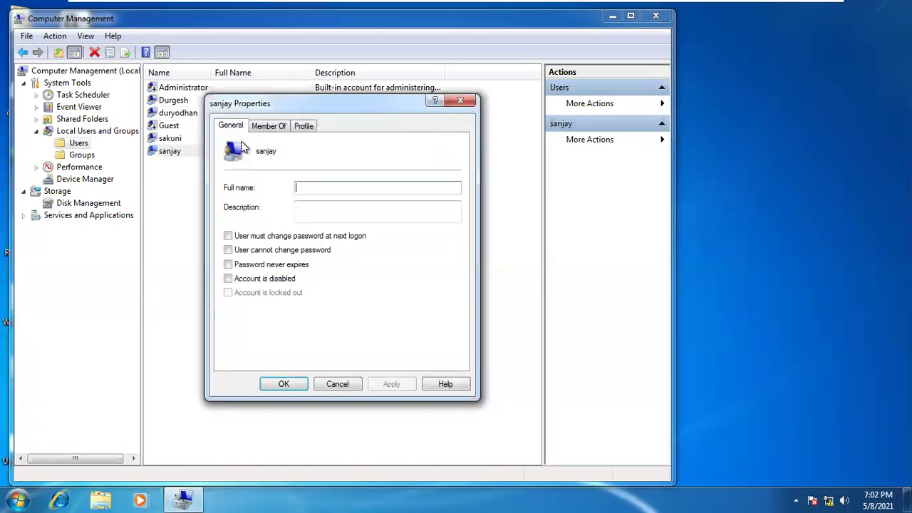
{"action": "left_click", "coordinate": [268, 125]}
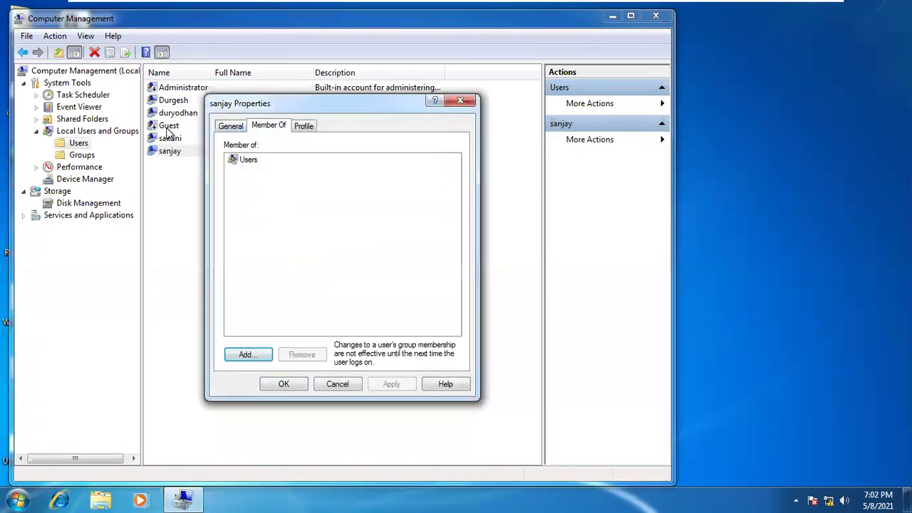
{"action": "left_click", "coordinate": [461, 101]}
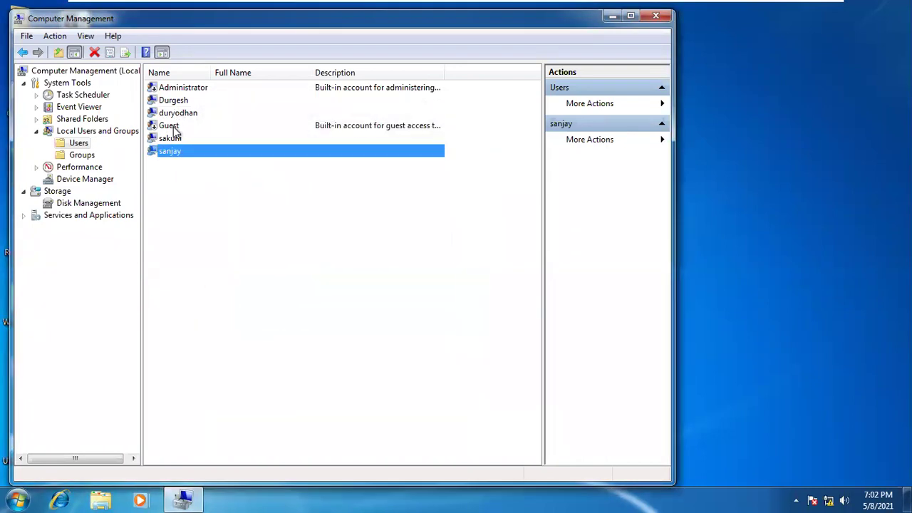
{"action": "left_click", "coordinate": [173, 130]}
{"action": "double_click", "coordinate": [174, 140]}
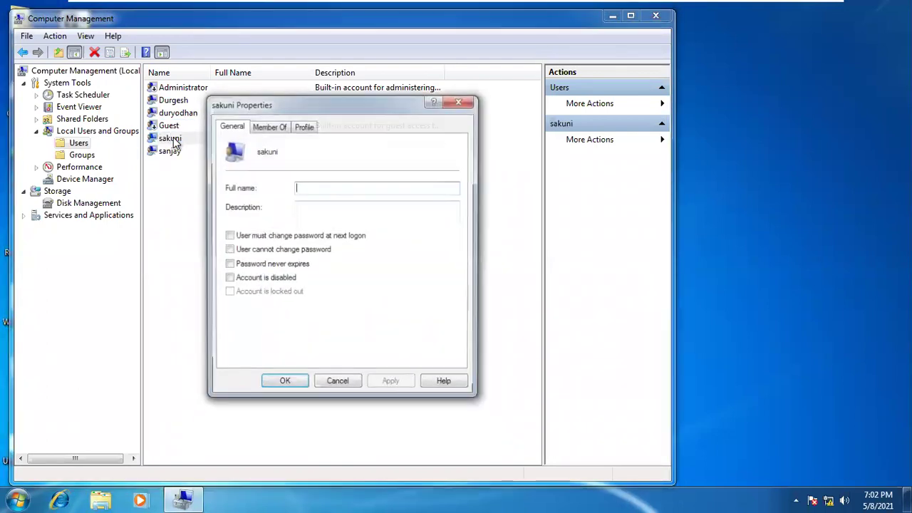
{"action": "left_click", "coordinate": [280, 126]}
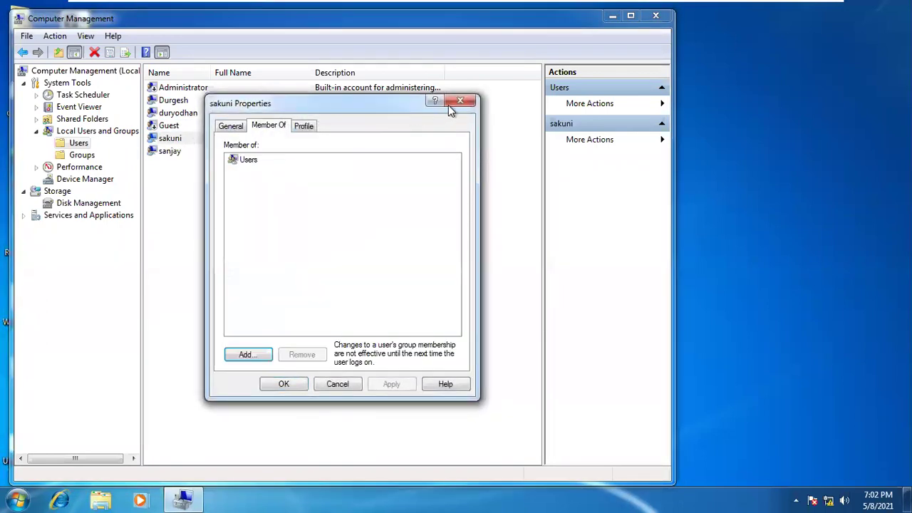
{"action": "left_click", "coordinate": [449, 106]}
{"action": "double_click", "coordinate": [164, 115]}
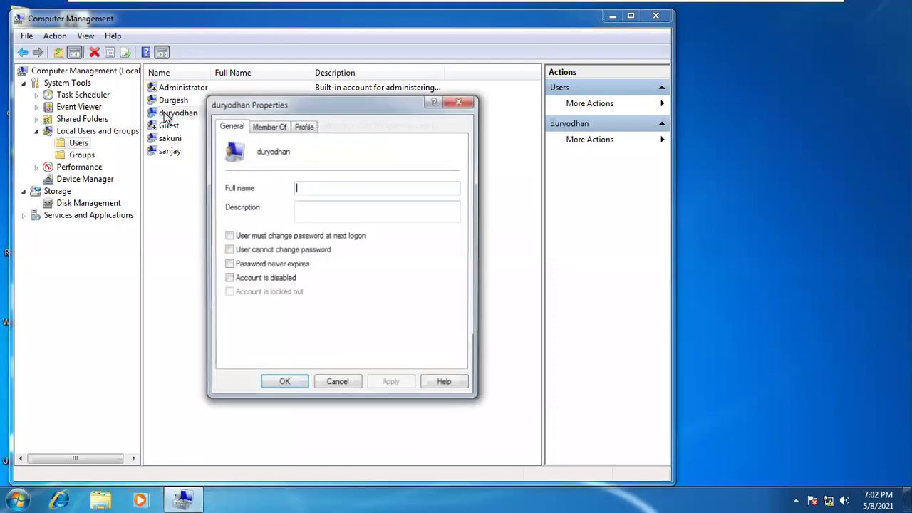
{"action": "left_click", "coordinate": [269, 126]}
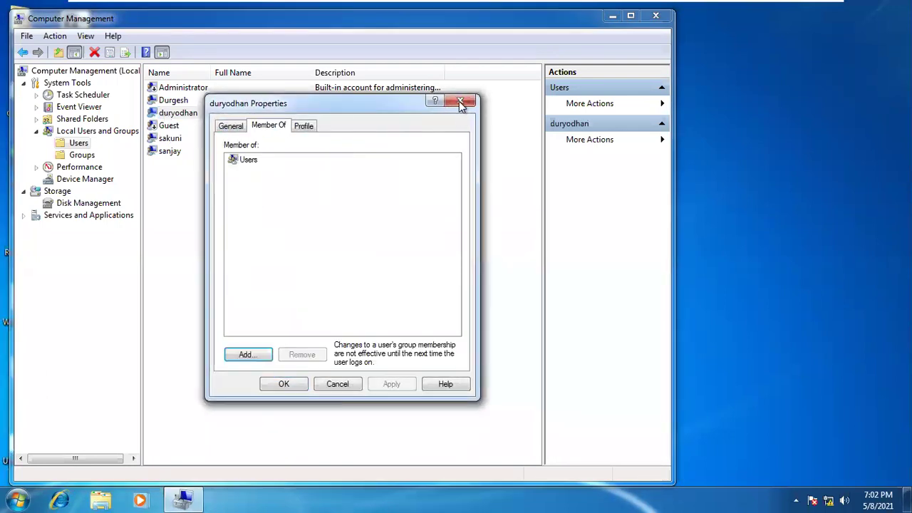
{"action": "left_click", "coordinate": [460, 101]}
Close Computer Management and refresh the Windows 7 desktop
{"action": "left_click", "coordinate": [655, 15]}
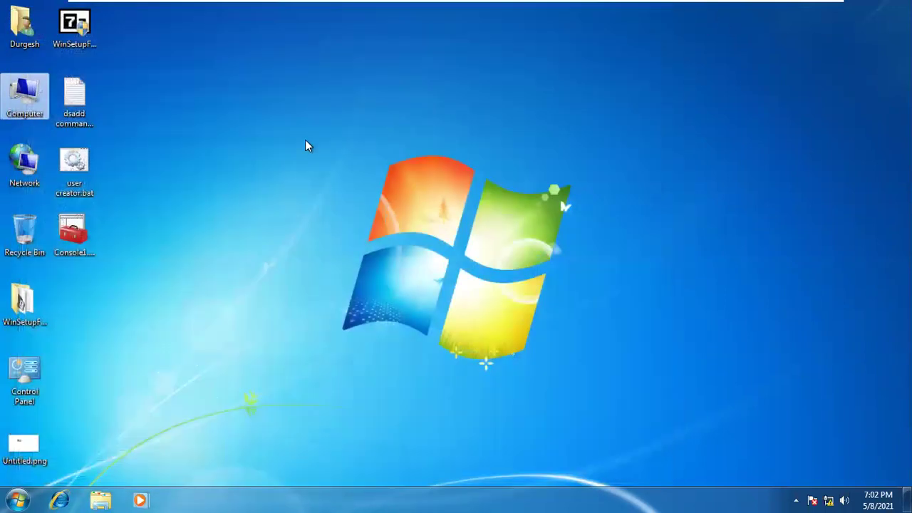
{"action": "left_click", "coordinate": [306, 141]}
{"action": "mouse_move", "coordinate": [469, 3]}
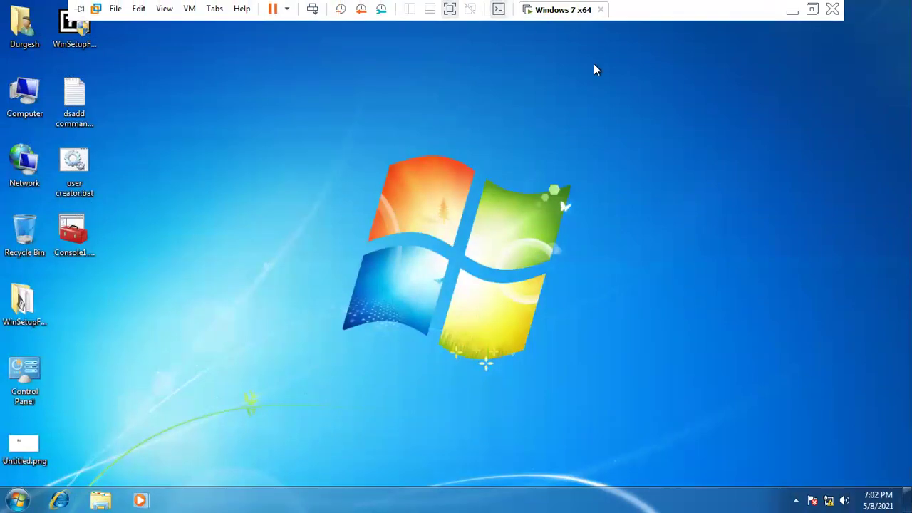
{"action": "right_click", "coordinate": [410, 144]}
{"action": "left_click", "coordinate": [440, 175]}
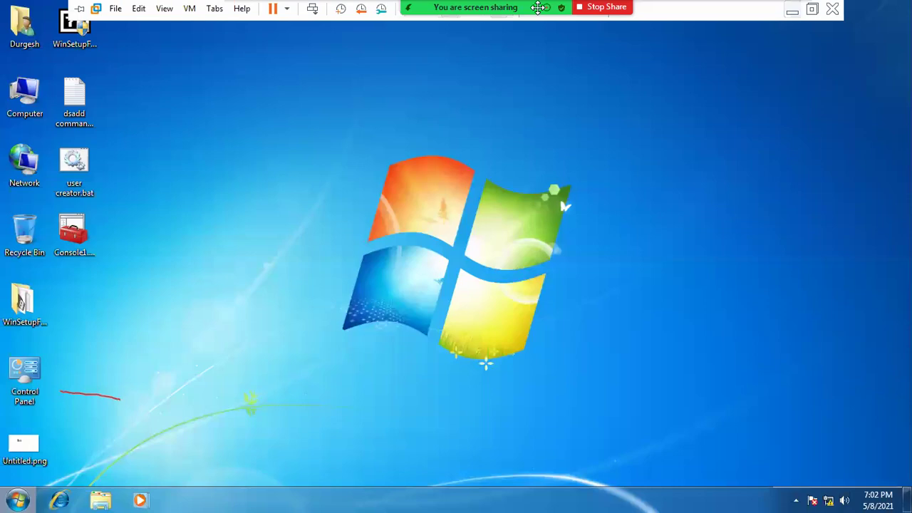
Glance at the SevenForums tutorial on the host, then reopen Computer Management in the VM
{"action": "left_click", "coordinate": [793, 9]}
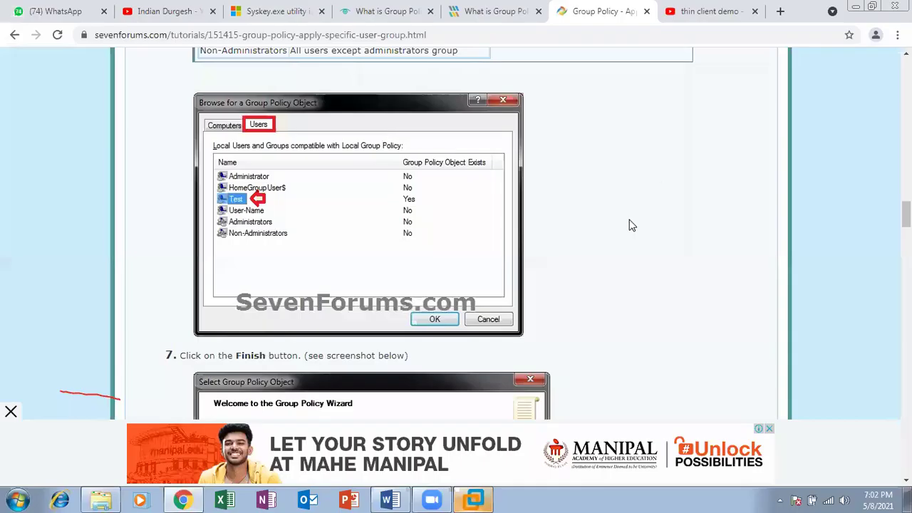
{"action": "left_click", "coordinate": [474, 499]}
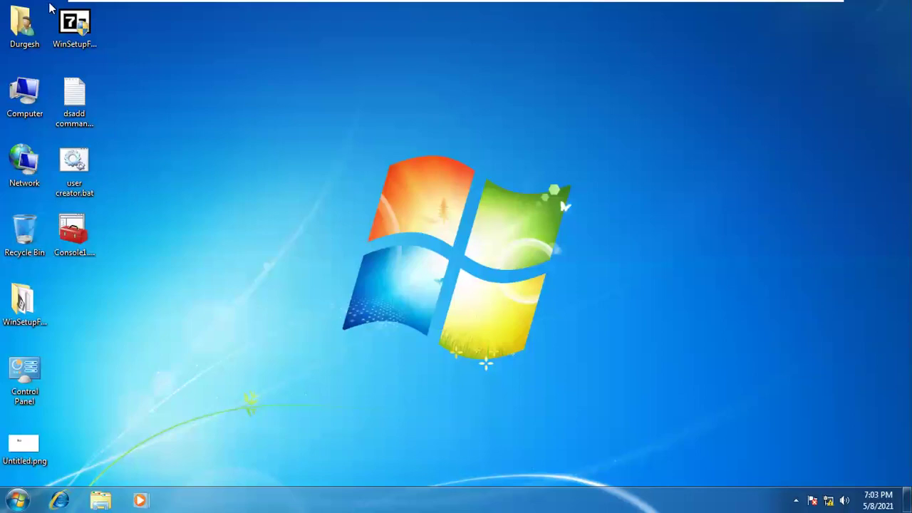
{"action": "right_click", "coordinate": [30, 104]}
{"action": "left_click", "coordinate": [67, 128]}
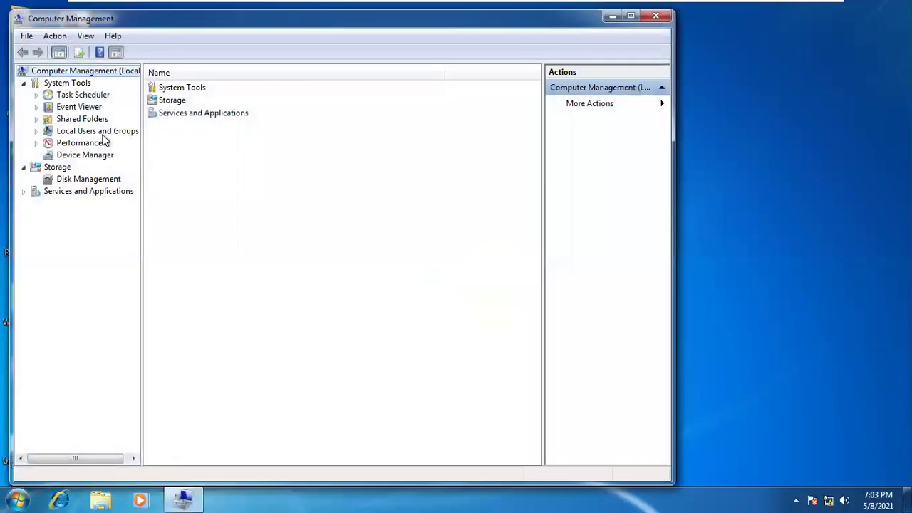
{"action": "double_click", "coordinate": [103, 134]}
{"action": "left_click", "coordinate": [80, 143]}
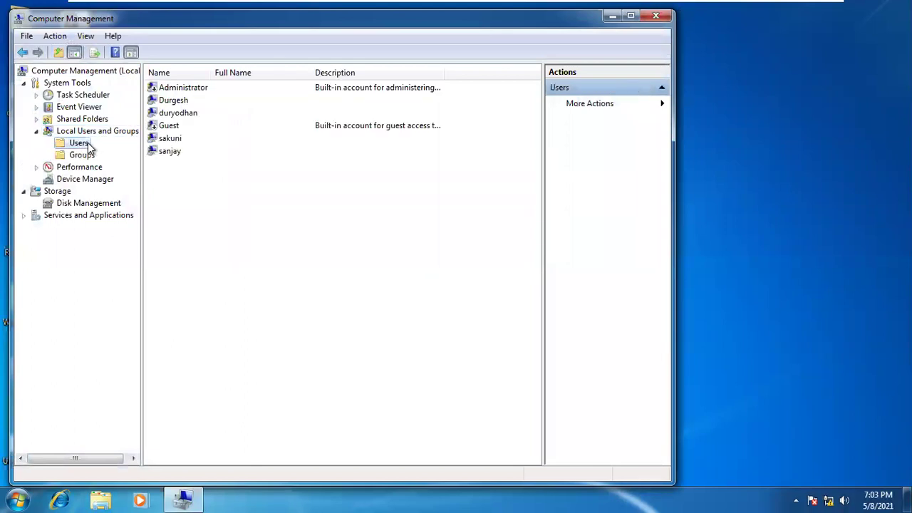
{"action": "left_click", "coordinate": [172, 129]}
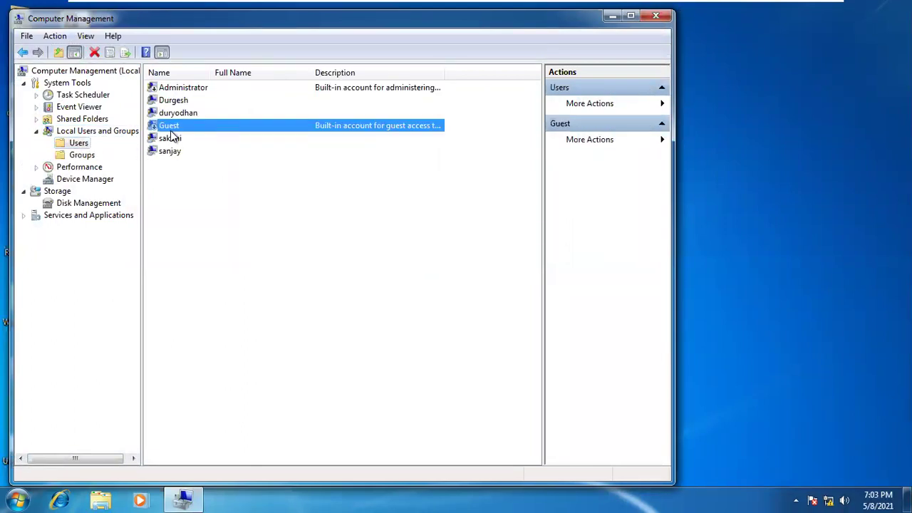
{"action": "left_click", "coordinate": [171, 139]}
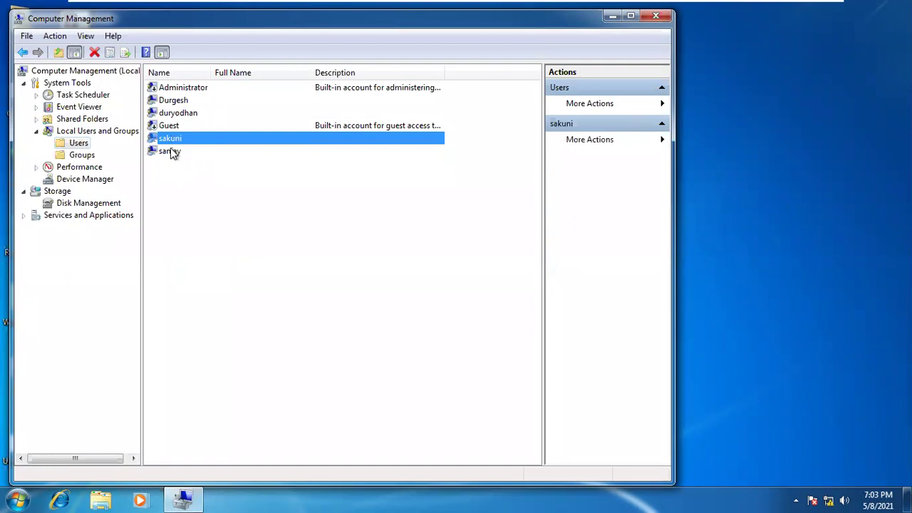
{"action": "left_click", "coordinate": [171, 151]}
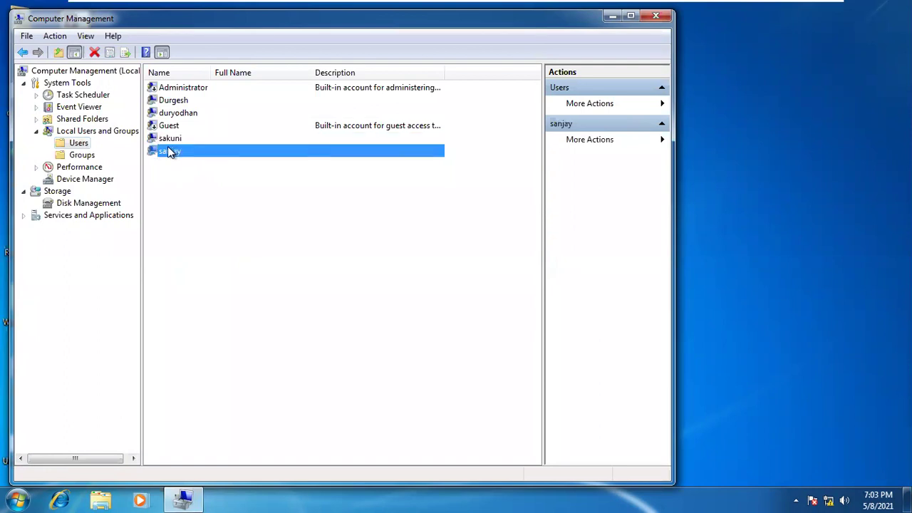
{"action": "left_click", "coordinate": [168, 144]}
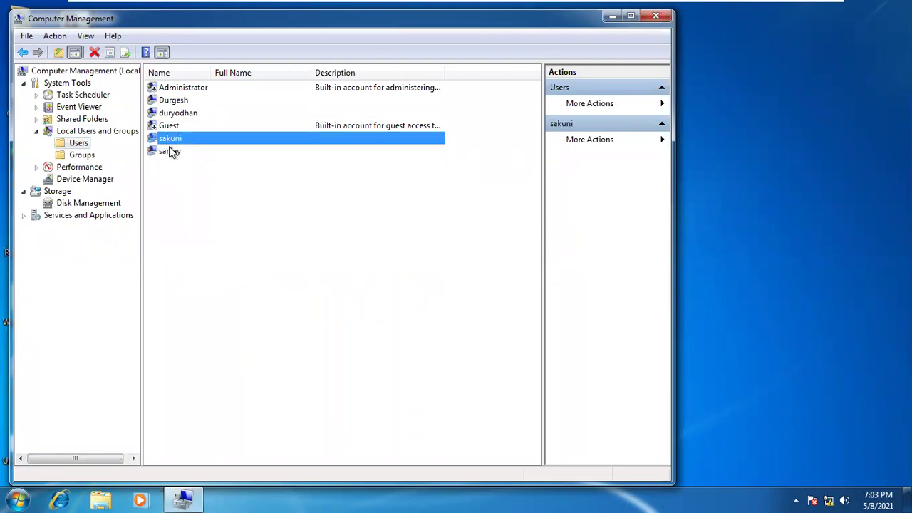
{"action": "left_click", "coordinate": [171, 150]}
{"action": "left_click", "coordinate": [172, 115]}
{"action": "left_click", "coordinate": [175, 138]}
{"action": "left_click", "coordinate": [172, 151]}
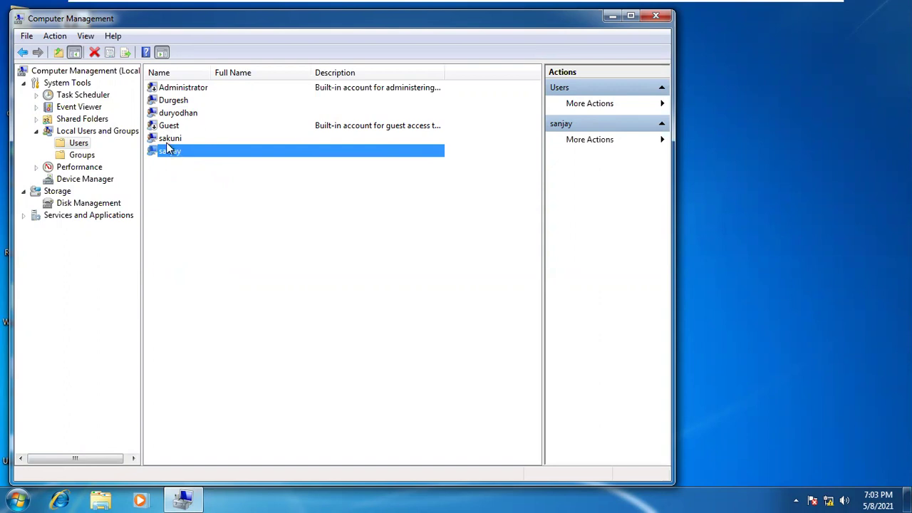
{"action": "left_click", "coordinate": [172, 139]}
{"action": "left_click", "coordinate": [179, 114]}
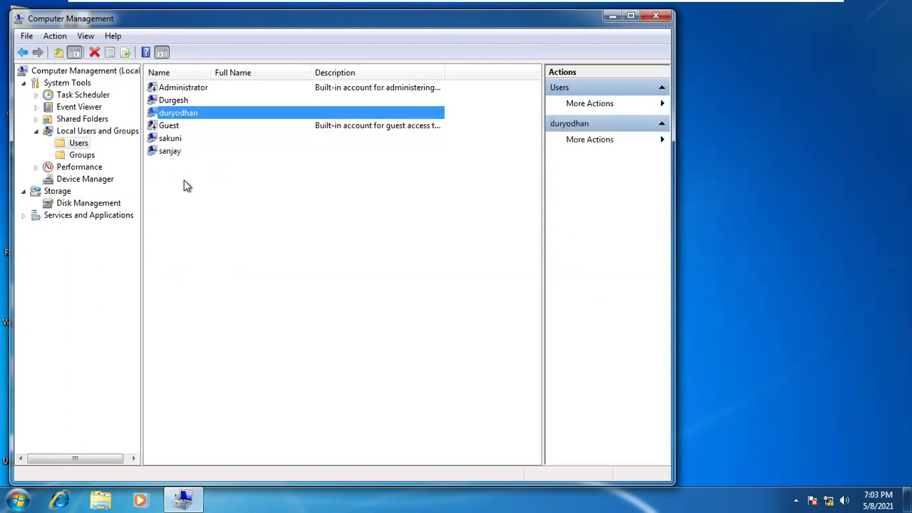
{"action": "left_click", "coordinate": [184, 182]}
{"action": "left_click", "coordinate": [173, 139]}
{"action": "left_click", "coordinate": [175, 115]}
{"action": "left_click", "coordinate": [176, 139]}
{"action": "left_click", "coordinate": [178, 116]}
{"action": "left_click", "coordinate": [177, 139]}
{"action": "left_click", "coordinate": [177, 151]}
{"action": "left_click", "coordinate": [177, 116]}
Close Computer Management and refresh the desktop several times
{"action": "left_click", "coordinate": [656, 16]}
{"action": "right_click", "coordinate": [340, 87]}
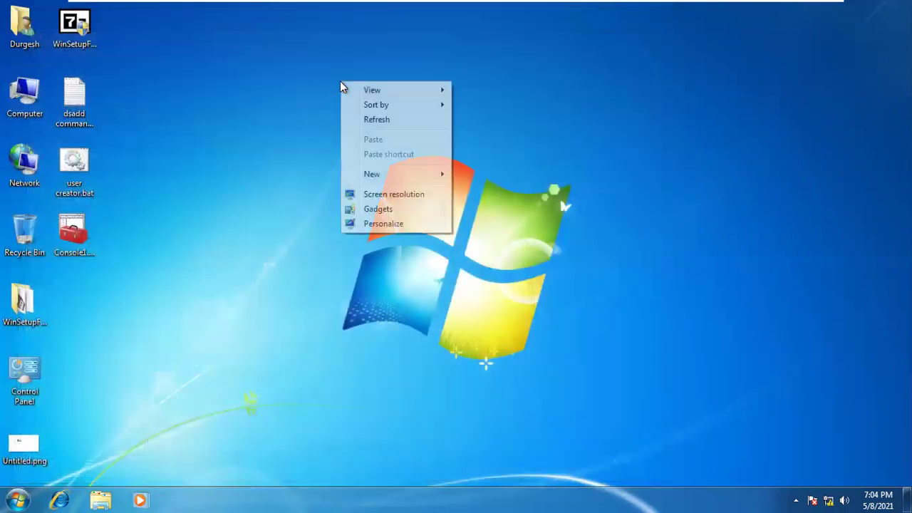
{"action": "left_click", "coordinate": [365, 119]}
{"action": "right_click", "coordinate": [248, 86]}
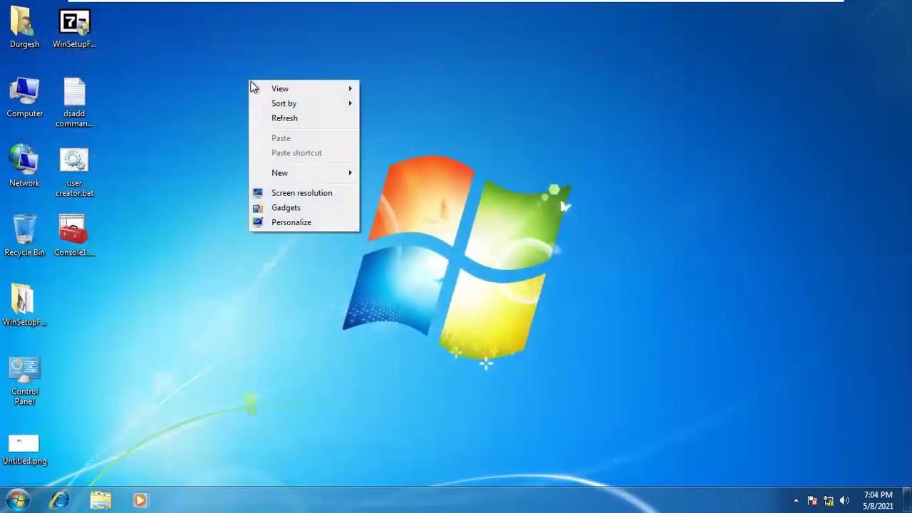
{"action": "left_click", "coordinate": [271, 117]}
{"action": "right_click", "coordinate": [270, 114]}
{"action": "left_click", "coordinate": [303, 151]}
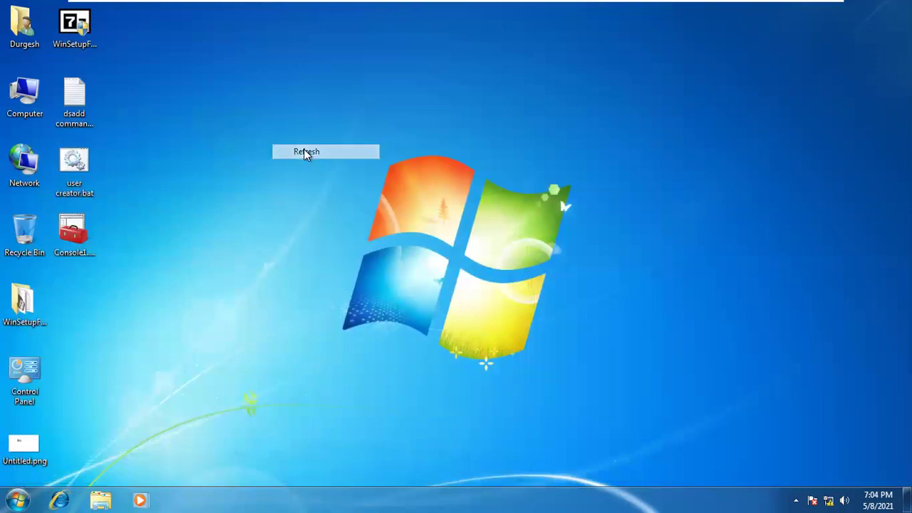
{"action": "right_click", "coordinate": [229, 102]}
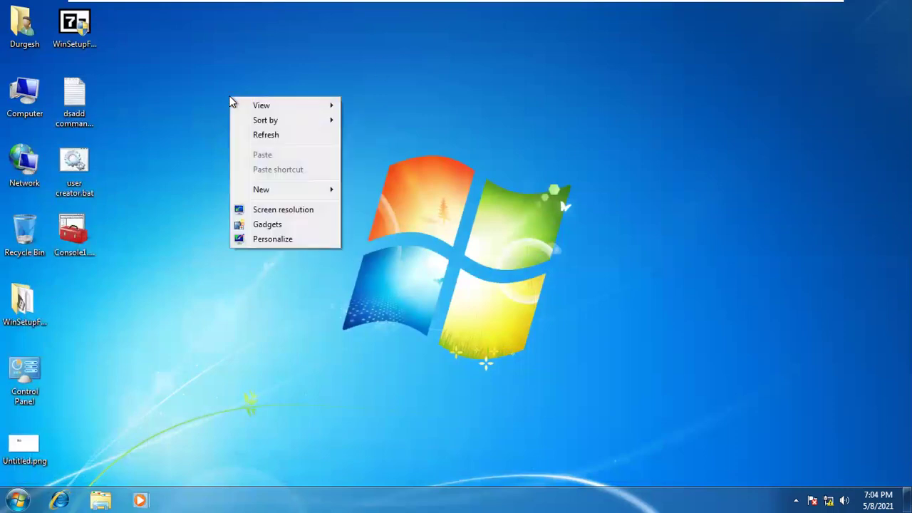
{"action": "left_click", "coordinate": [261, 140]}
{"action": "right_click", "coordinate": [242, 141]}
{"action": "left_click", "coordinate": [268, 179]}
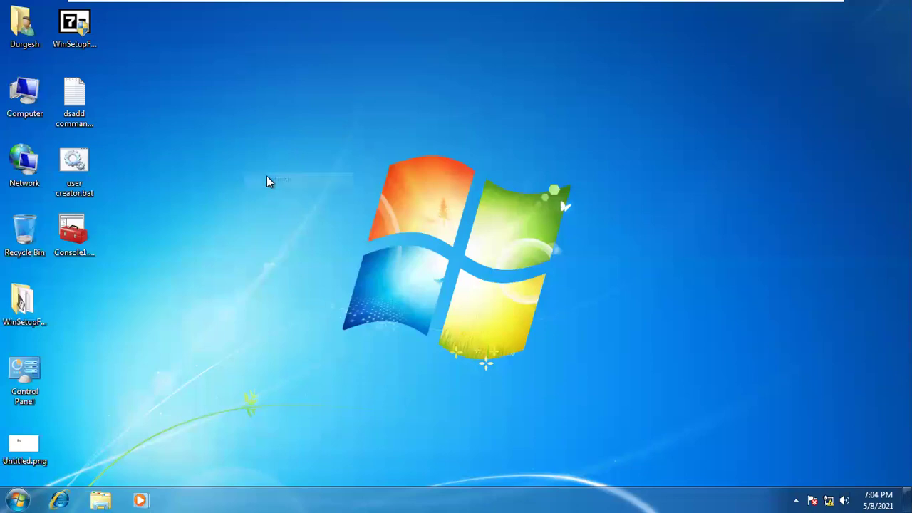
Launch a new mmc console, approve UAC, and add the Group Policy Object snap-in
{"action": "key", "text": "super+r"}
{"action": "key", "text": "Return"}
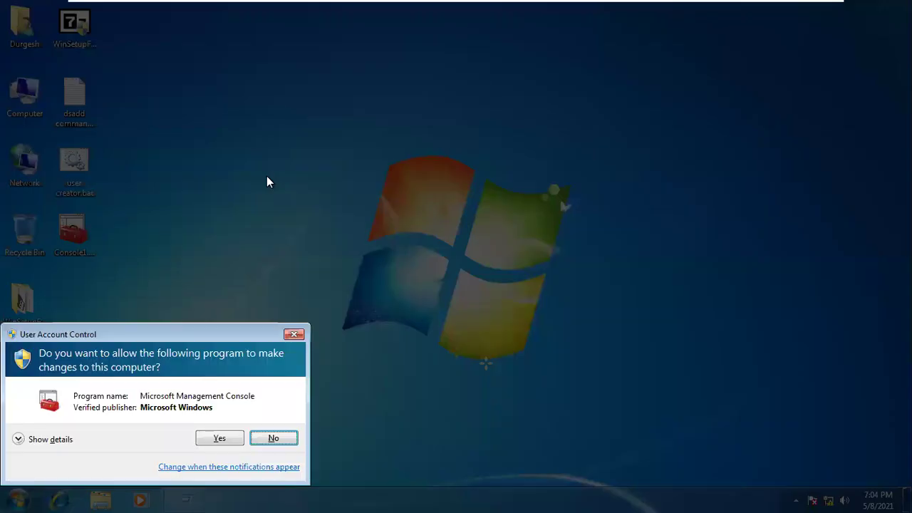
{"action": "left_click", "coordinate": [215, 438]}
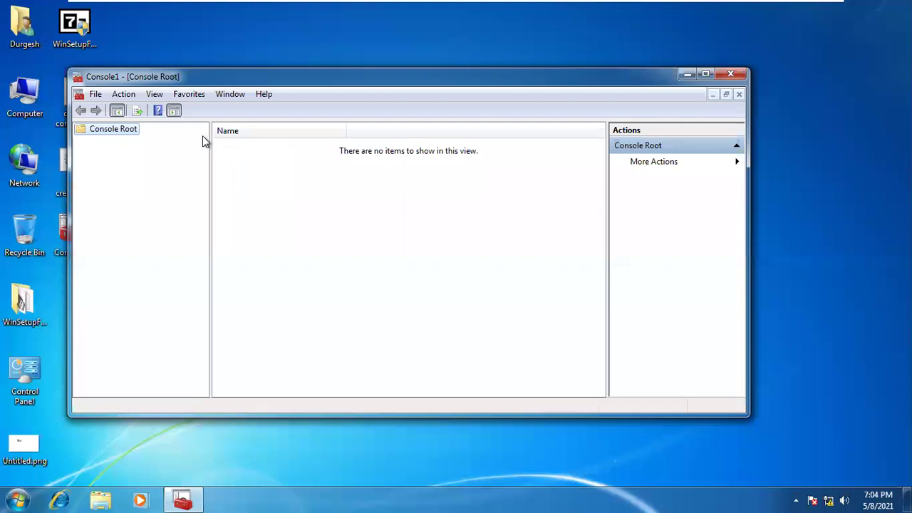
{"action": "left_click", "coordinate": [95, 94]}
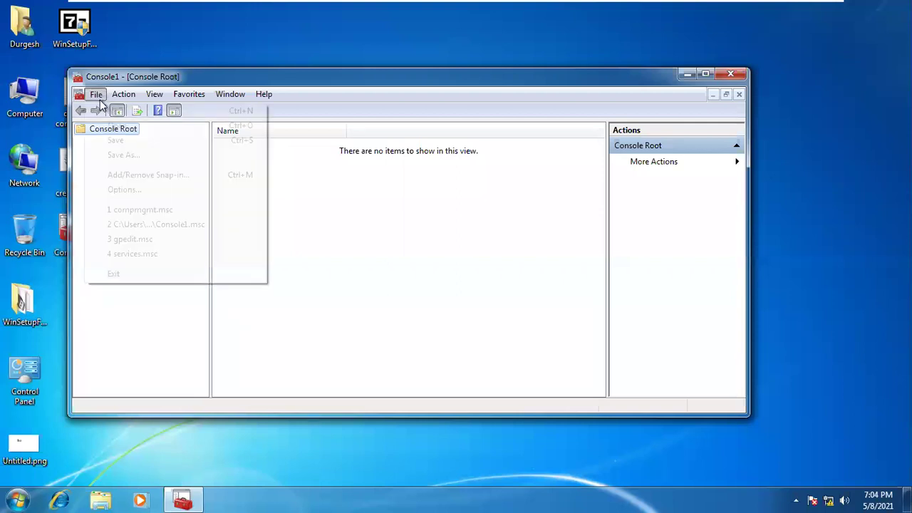
{"action": "left_click", "coordinate": [139, 177]}
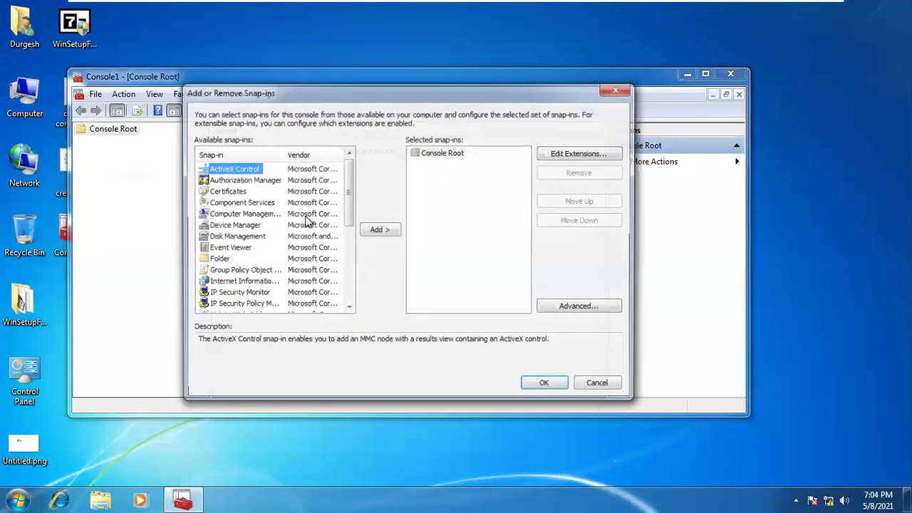
{"action": "left_click", "coordinate": [240, 271]}
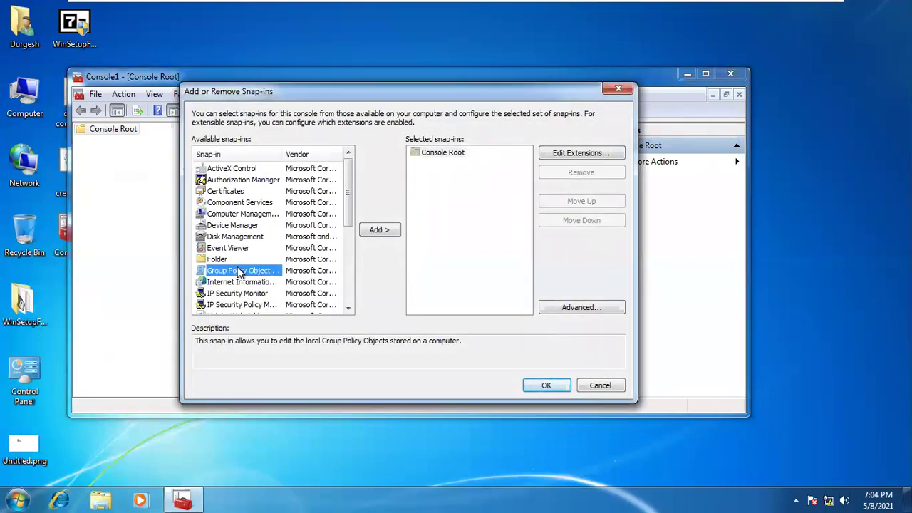
{"action": "left_click", "coordinate": [379, 230]}
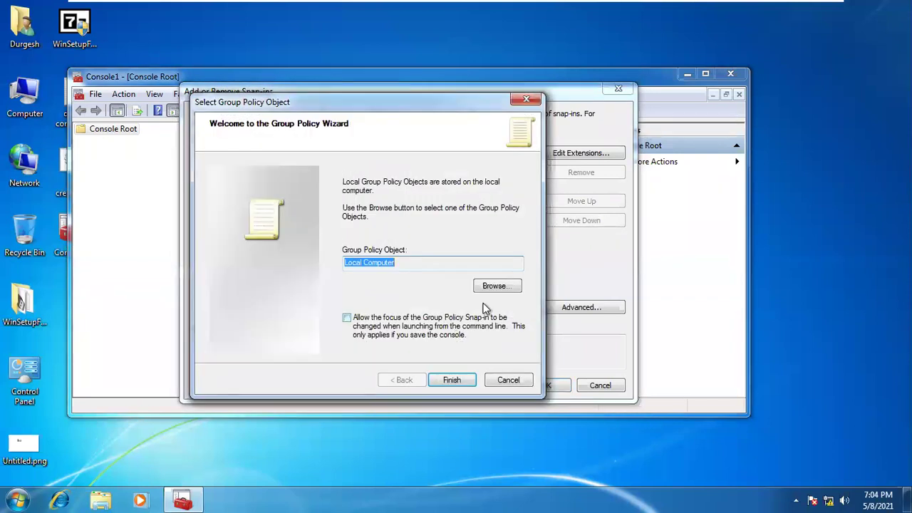
Browse the Users tab's Administrators, Non-Administrators and account GPOs, then close the browser unchanged
{"action": "left_click", "coordinate": [494, 286]}
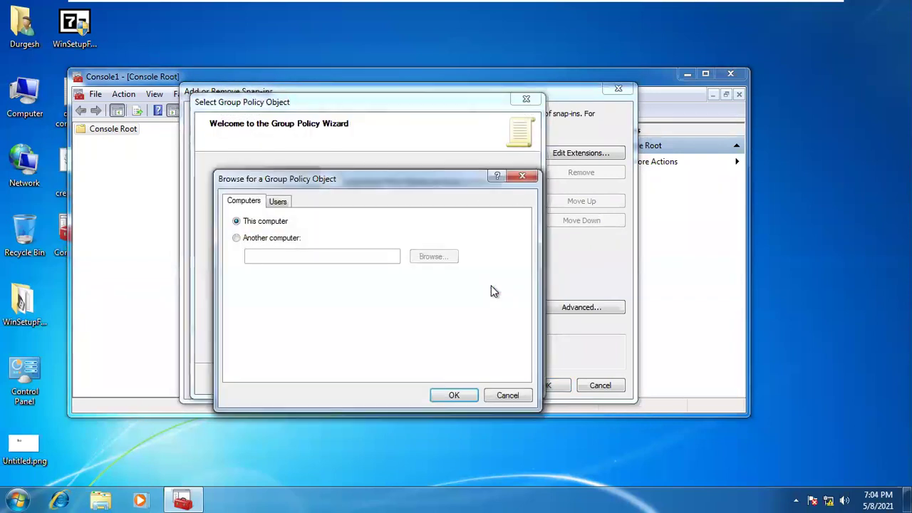
{"action": "left_click", "coordinate": [278, 201]}
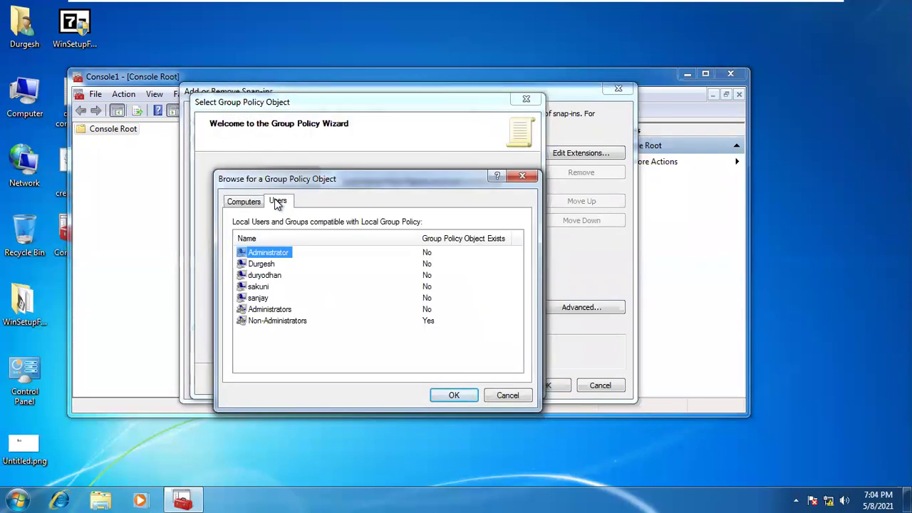
{"action": "left_click", "coordinate": [274, 309]}
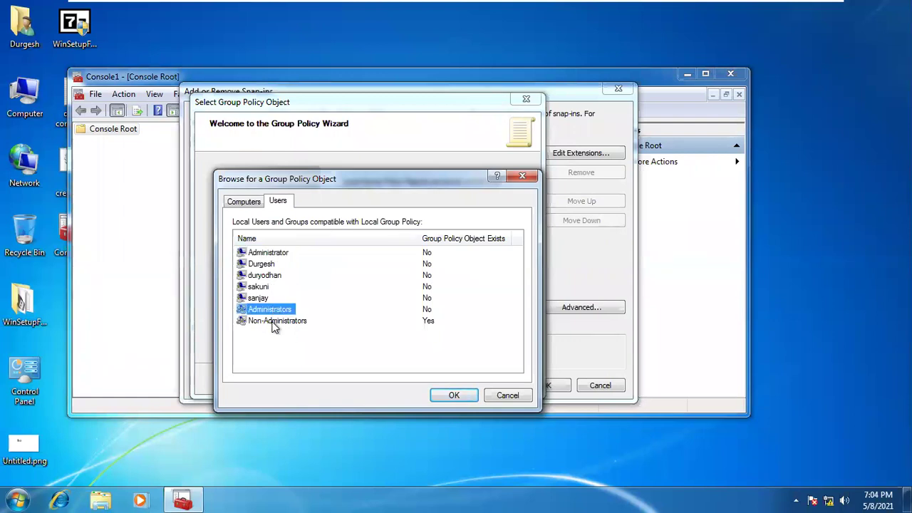
{"action": "left_click", "coordinate": [274, 322]}
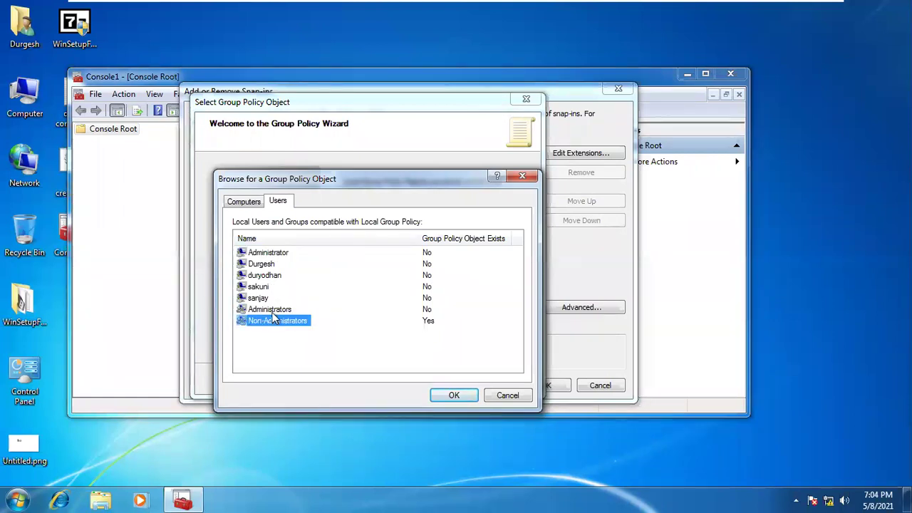
{"action": "left_click", "coordinate": [274, 311]}
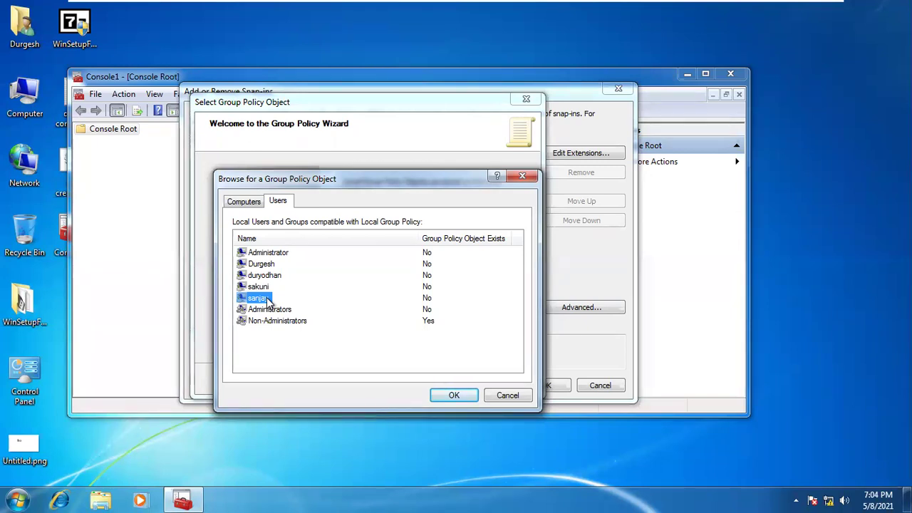
{"action": "key", "text": "Up"}
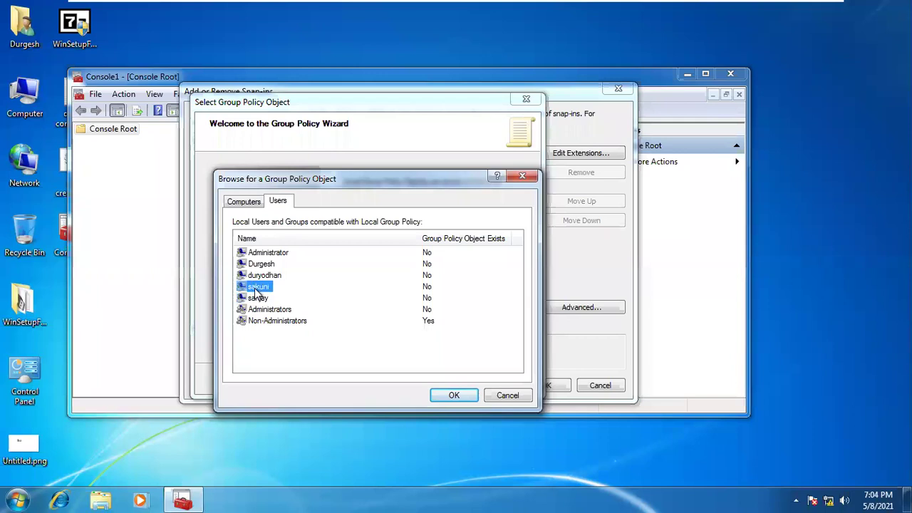
{"action": "key", "text": "Up"}
{"action": "key", "text": "Down"}
{"action": "left_click", "coordinate": [260, 300]}
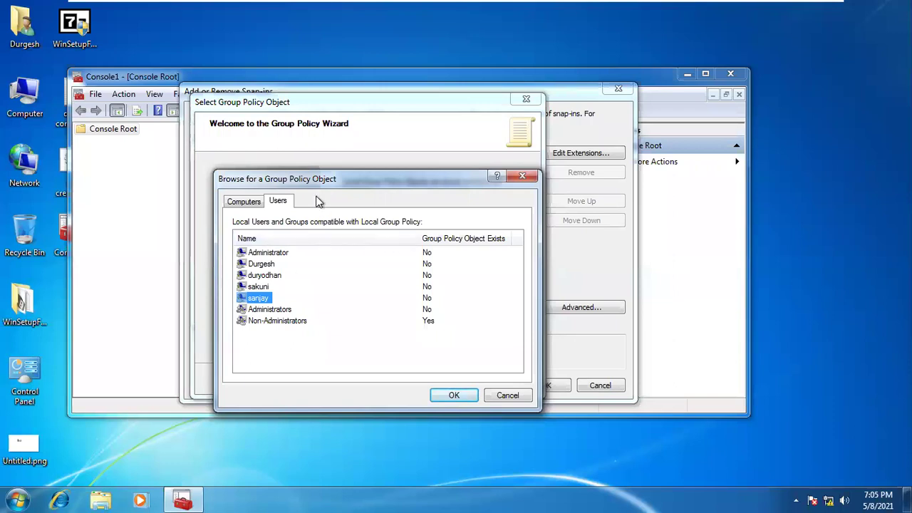
{"action": "left_click", "coordinate": [523, 176]}
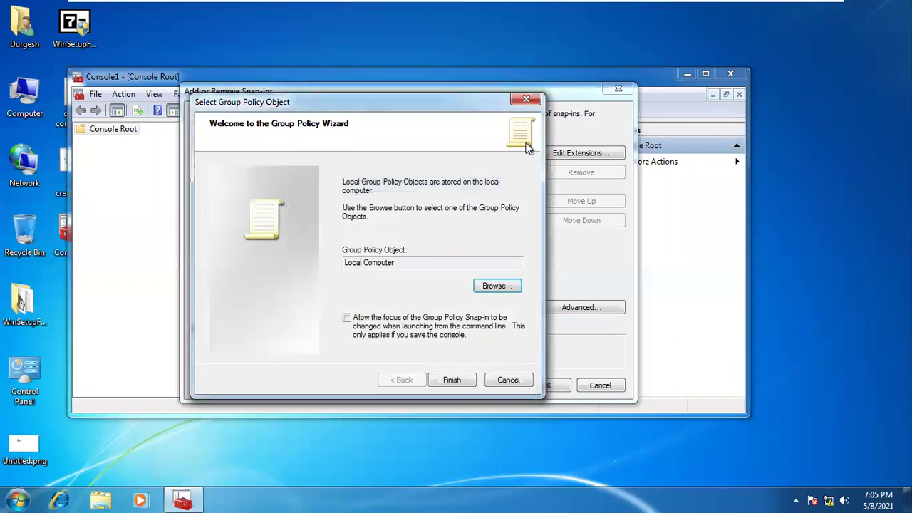
Cancel the Group Policy Object wizard, add Resultant Set of Policy instead, and select its node
{"action": "left_click", "coordinate": [526, 100]}
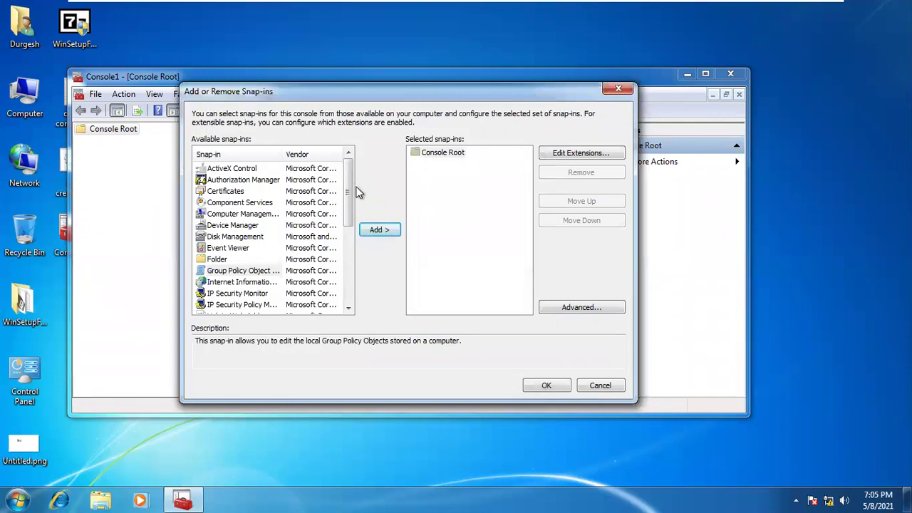
{"action": "left_click_drag", "start_coordinate": [348, 181], "coordinate": [360, 265]}
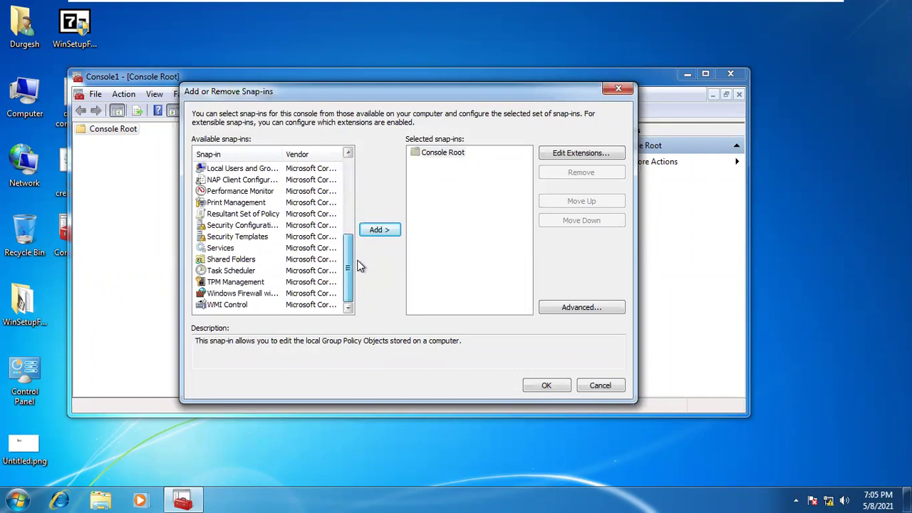
{"action": "left_click", "coordinate": [269, 216]}
{"action": "left_click", "coordinate": [371, 231]}
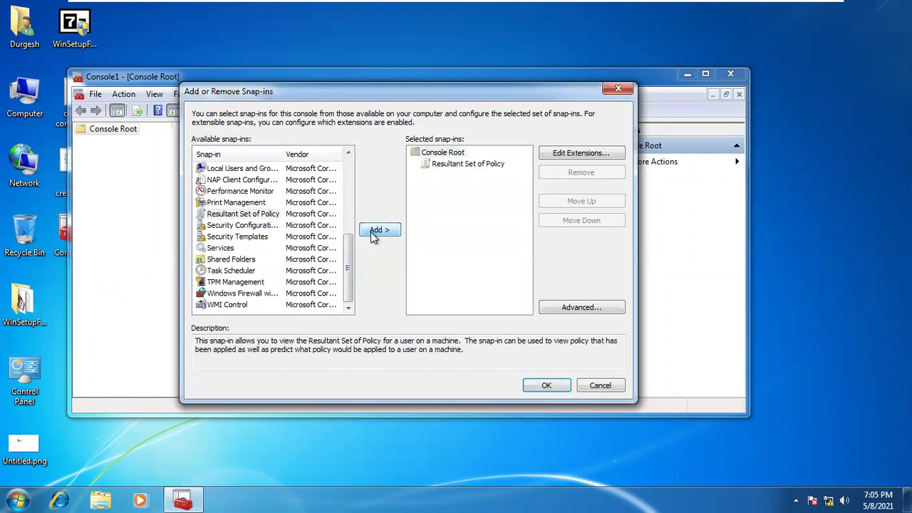
{"action": "left_click", "coordinate": [471, 165]}
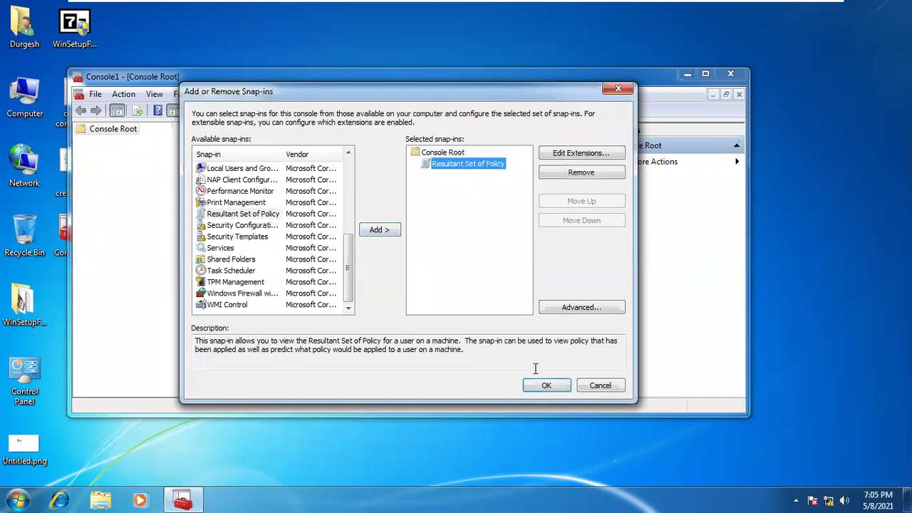
{"action": "left_click", "coordinate": [546, 386]}
{"action": "left_click", "coordinate": [173, 141]}
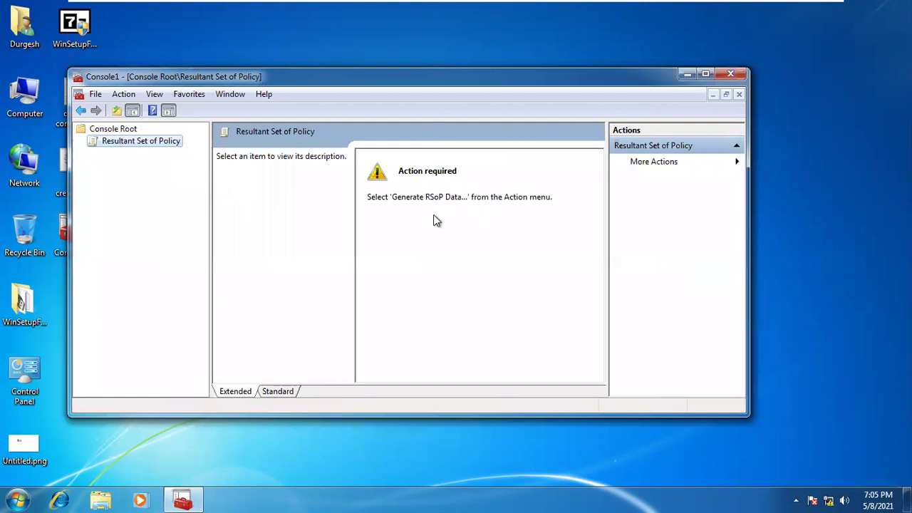
Run Generate RSoP Data in logging mode for this computer and a chosen local user account
{"action": "right_click", "coordinate": [148, 144]}
{"action": "left_click", "coordinate": [168, 151]}
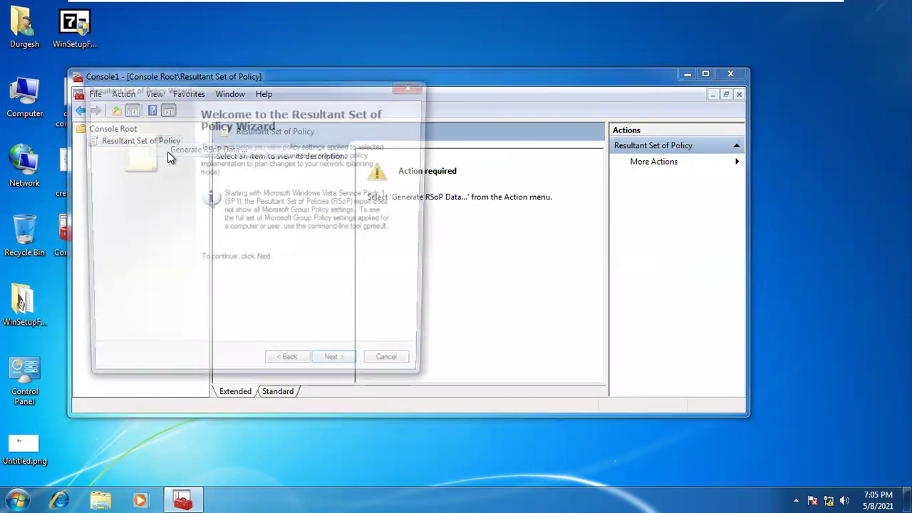
{"action": "left_click", "coordinate": [329, 370]}
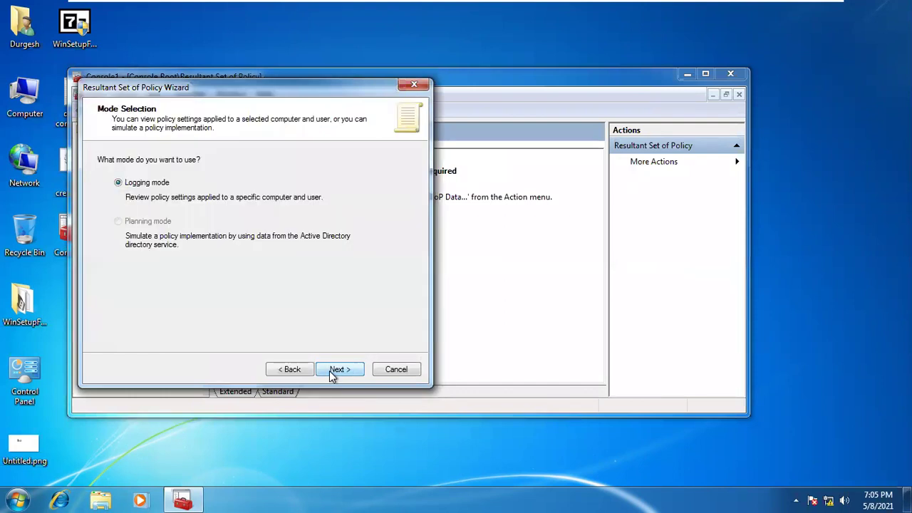
{"action": "left_click", "coordinate": [329, 370]}
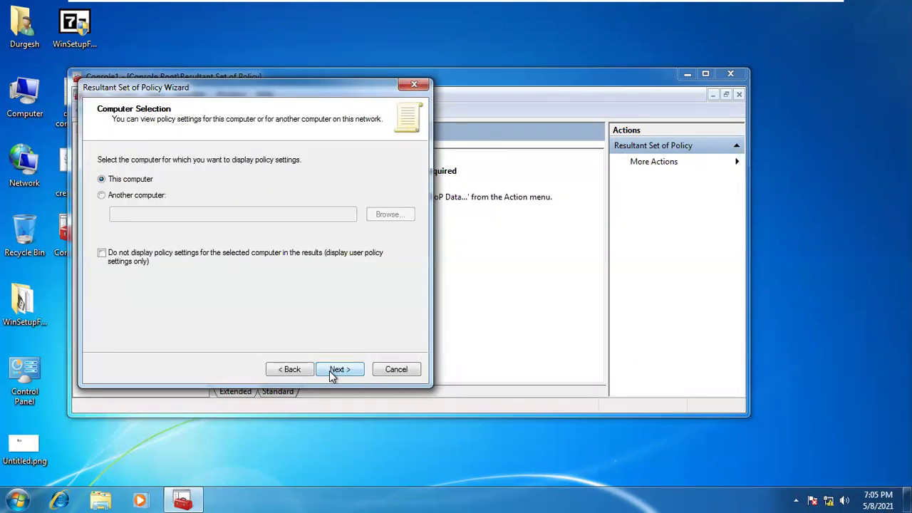
{"action": "left_click", "coordinate": [329, 371]}
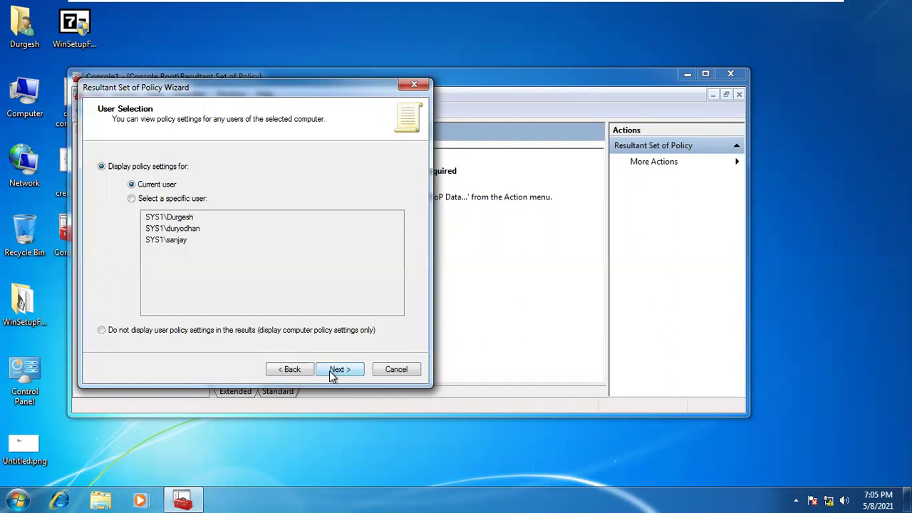
{"action": "left_click", "coordinate": [176, 201]}
{"action": "left_click", "coordinate": [178, 240]}
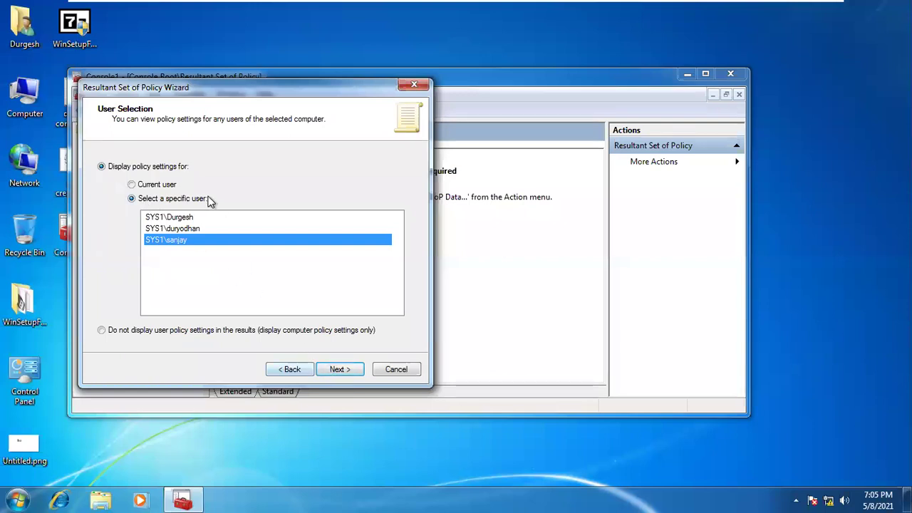
{"action": "left_click", "coordinate": [194, 229]}
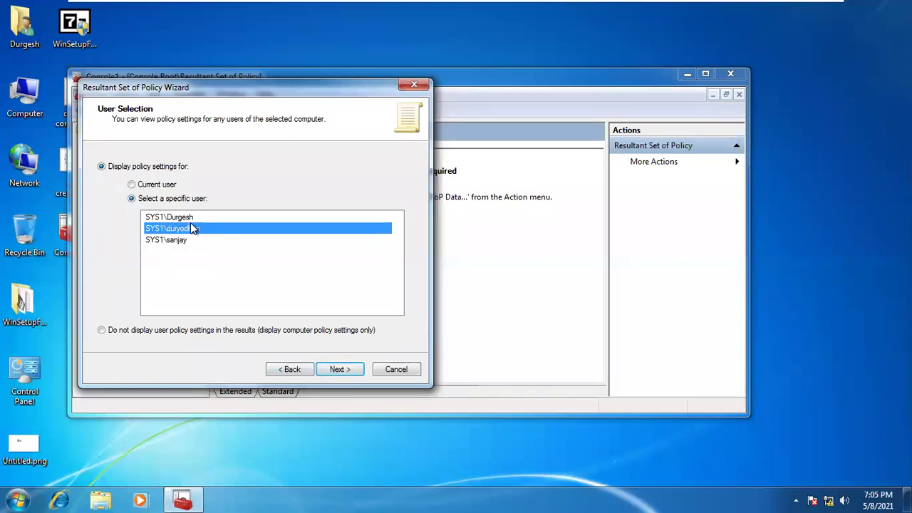
{"action": "left_click", "coordinate": [322, 377]}
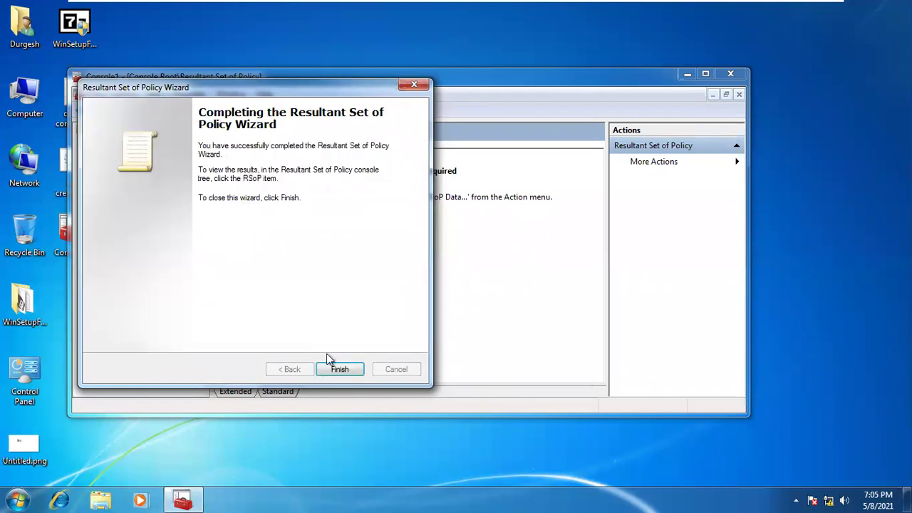
{"action": "left_click", "coordinate": [335, 372]}
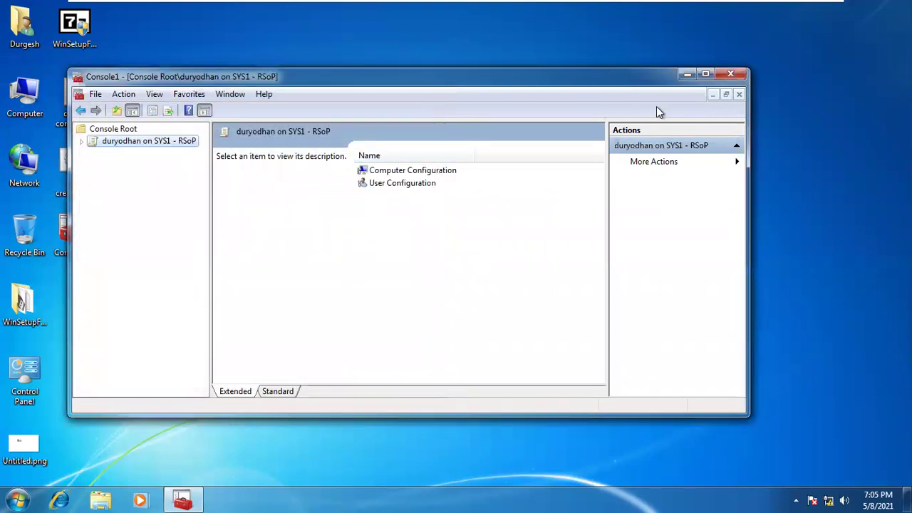
Maximize the console, expand User Configuration > Administrative Templates > System, and widen the GPO Name column
{"action": "left_click", "coordinate": [704, 74]}
{"action": "left_click", "coordinate": [318, 114]}
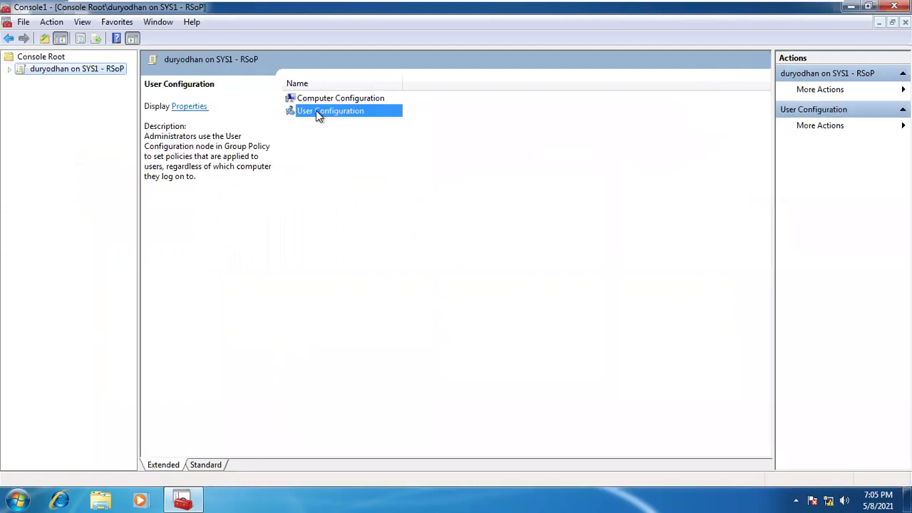
{"action": "double_click", "coordinate": [318, 114]}
{"action": "left_click", "coordinate": [74, 105]}
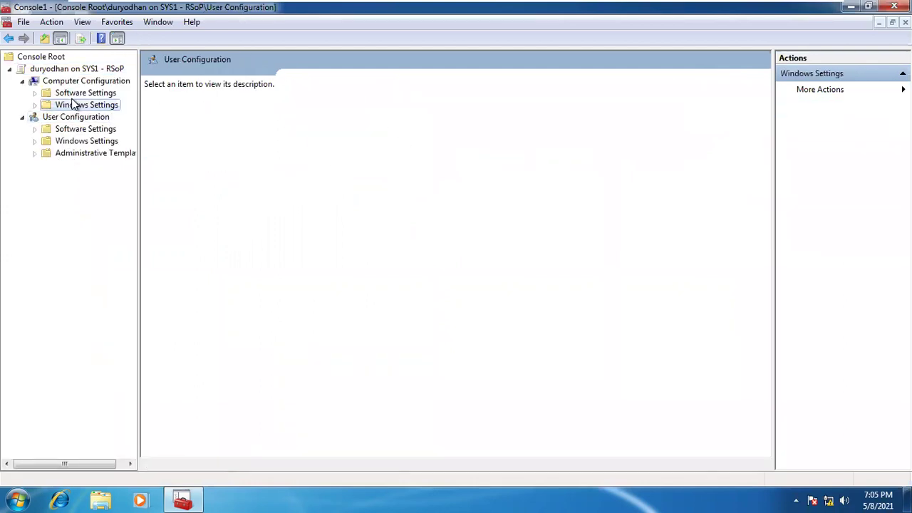
{"action": "double_click", "coordinate": [75, 105]}
{"action": "double_click", "coordinate": [79, 120]}
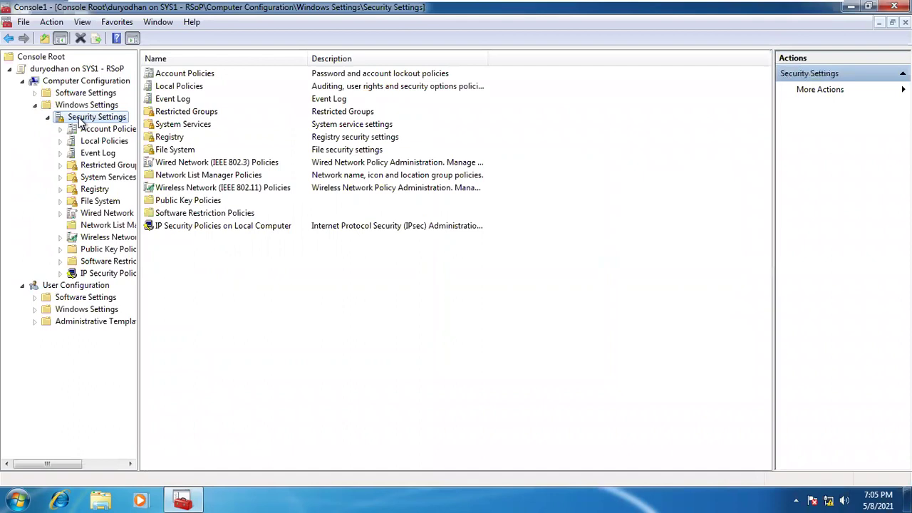
{"action": "double_click", "coordinate": [86, 322]}
{"action": "double_click", "coordinate": [86, 335]}
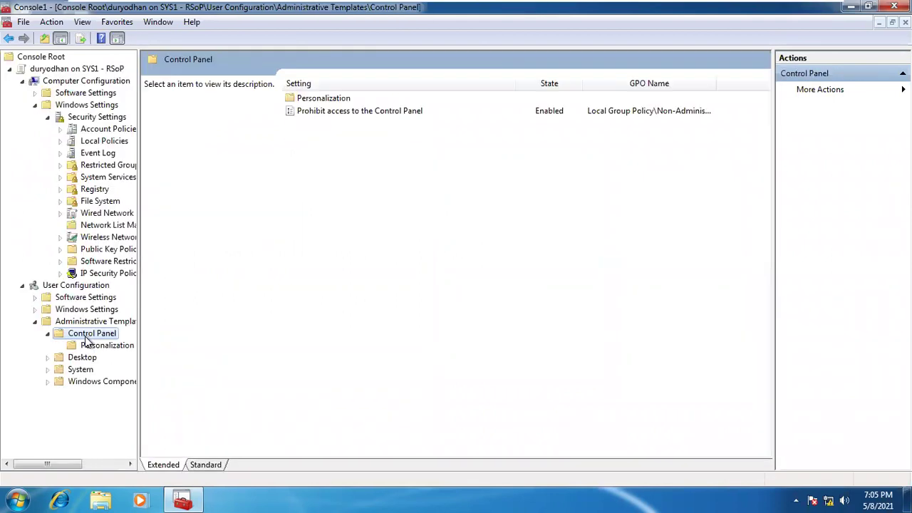
{"action": "left_click", "coordinate": [82, 368]}
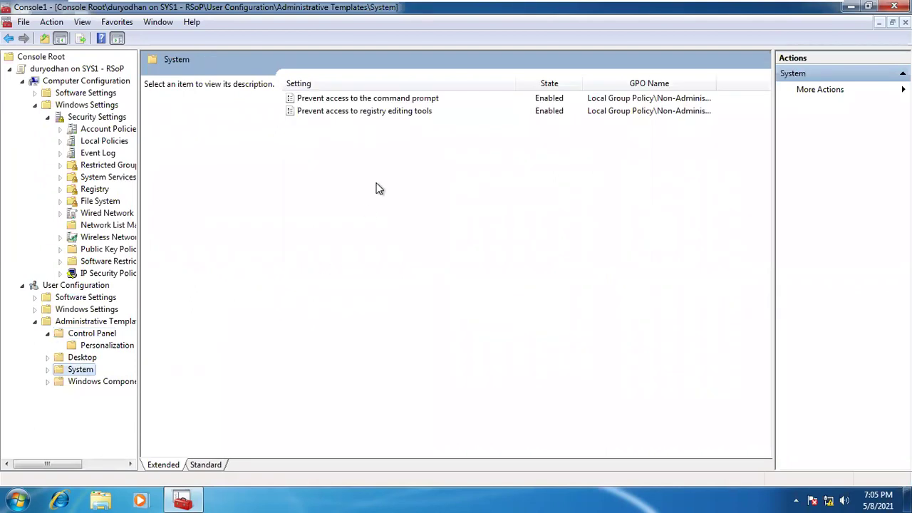
{"action": "left_click_drag", "start_coordinate": [515, 81], "coordinate": [477, 84]}
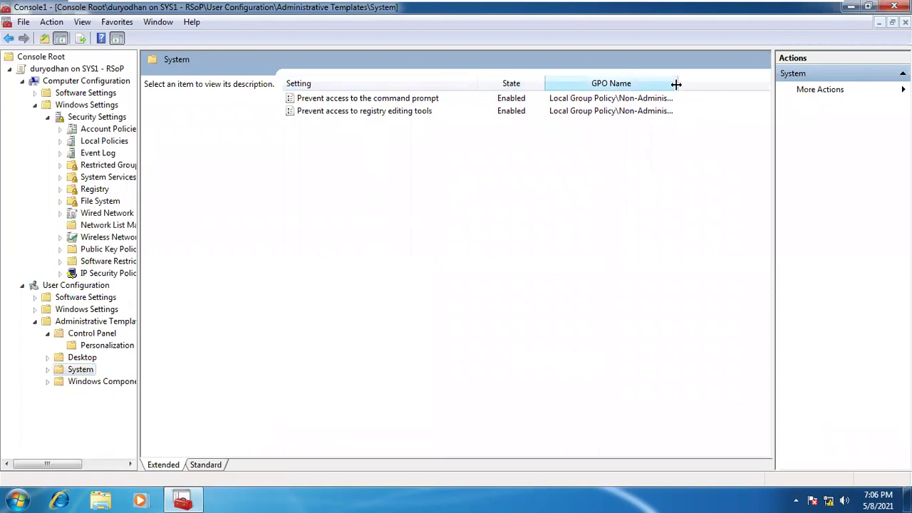
{"action": "left_click_drag", "start_coordinate": [676, 84], "coordinate": [754, 84]}
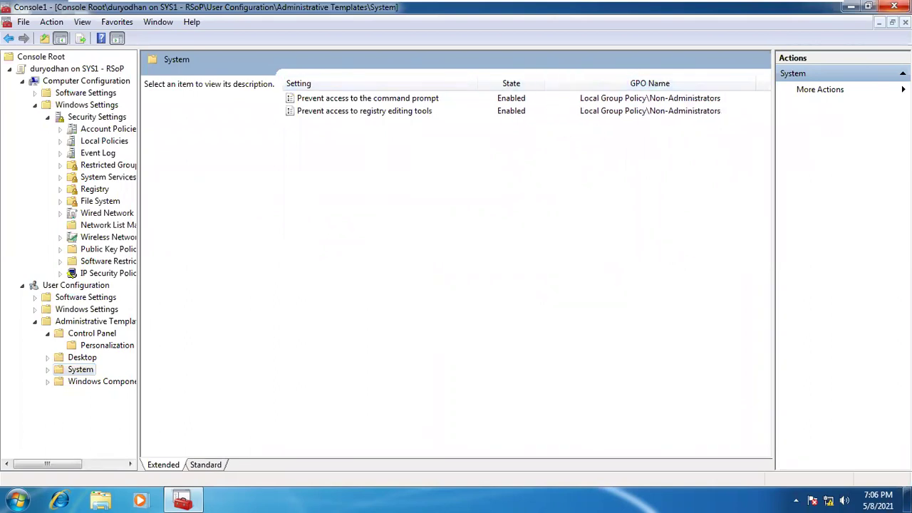
Close the RSoP console without saving and start a fresh empty mmc console
{"action": "left_click", "coordinate": [895, 6]}
{"action": "left_click", "coordinate": [469, 278]}
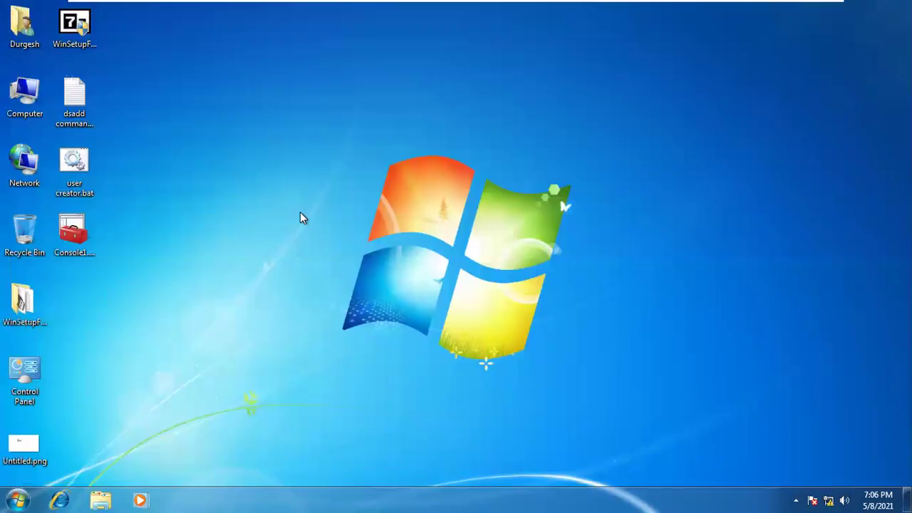
{"action": "key", "text": "super+r"}
{"action": "key", "text": "Return"}
{"action": "left_click", "coordinate": [219, 438]}
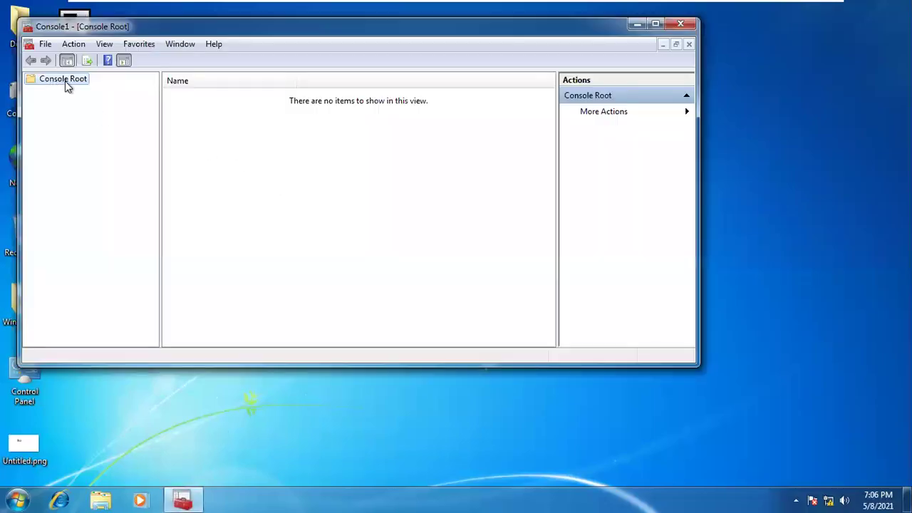
{"action": "mouse_move", "coordinate": [546, 3]}
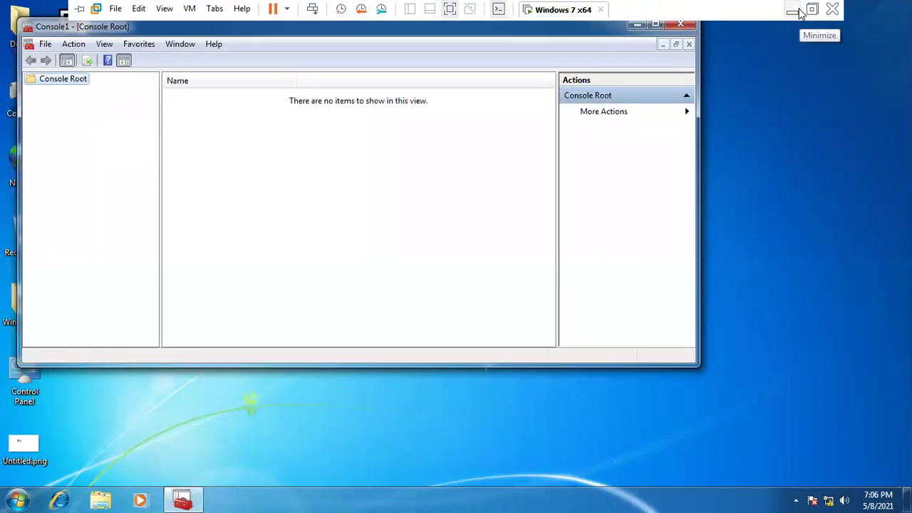
{"action": "left_click", "coordinate": [794, 11]}
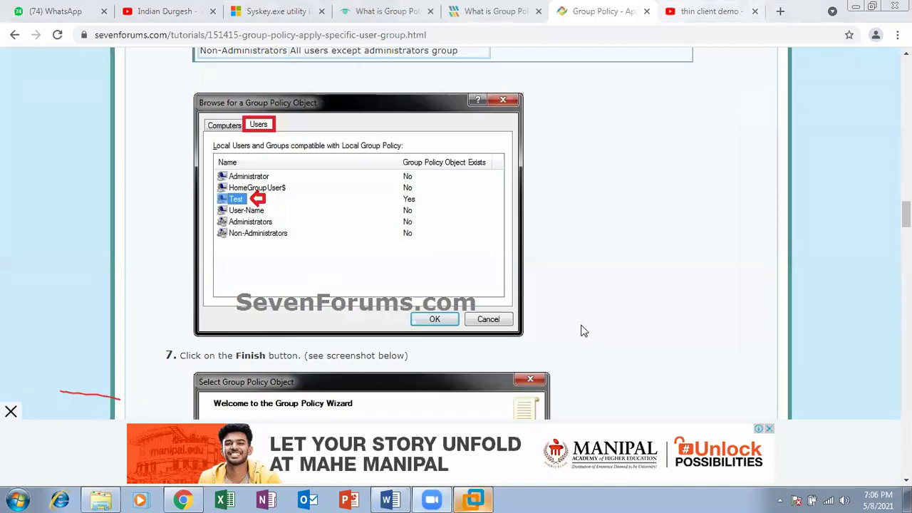
Add Resultant Set of Policy from the Add/Remove Snap-ins list to Console1 and open its node
{"action": "left_click", "coordinate": [473, 499]}
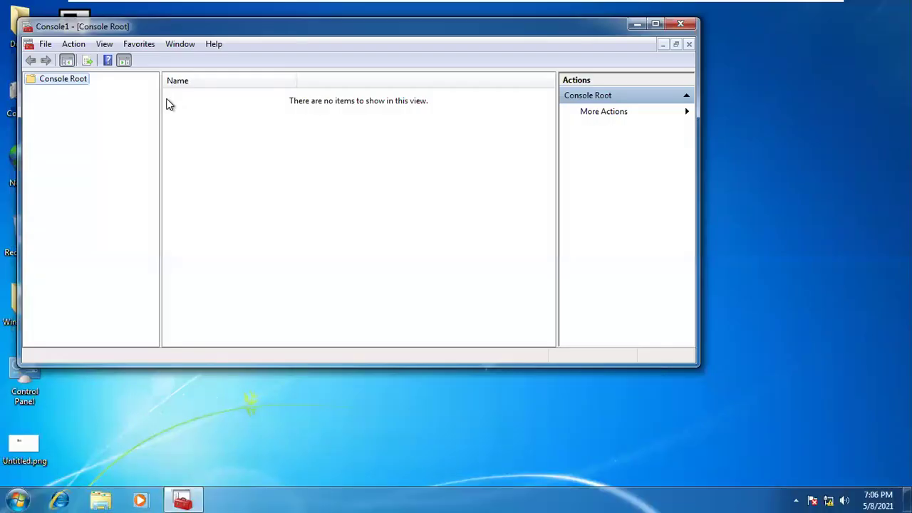
{"action": "left_click", "coordinate": [45, 44]}
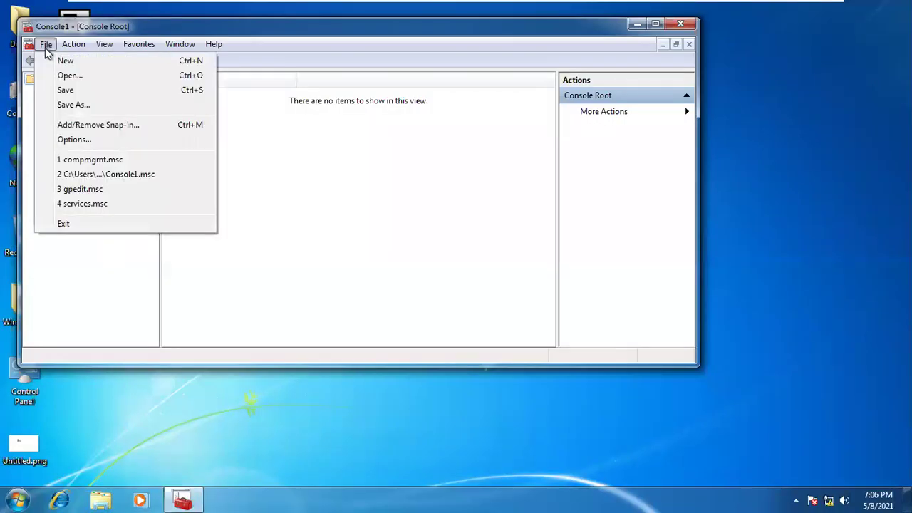
{"action": "left_click", "coordinate": [77, 126]}
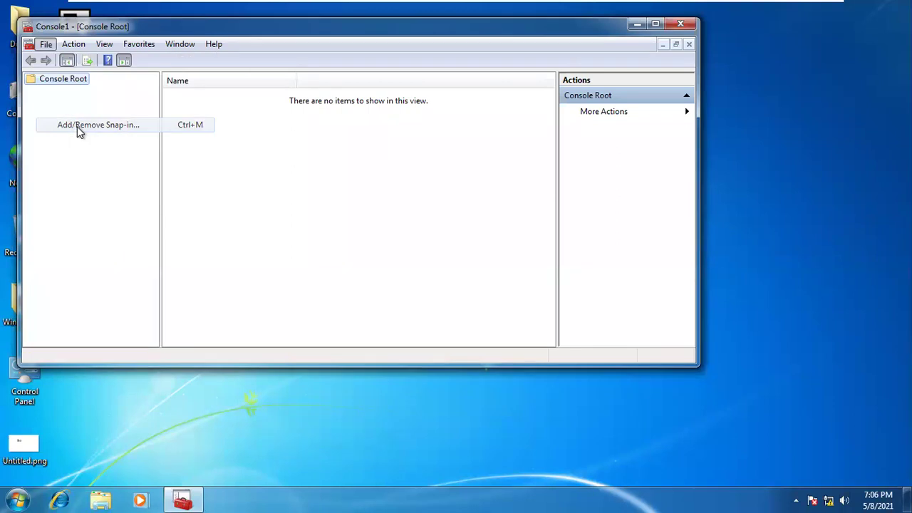
{"action": "left_click_drag", "start_coordinate": [301, 128], "coordinate": [302, 155]}
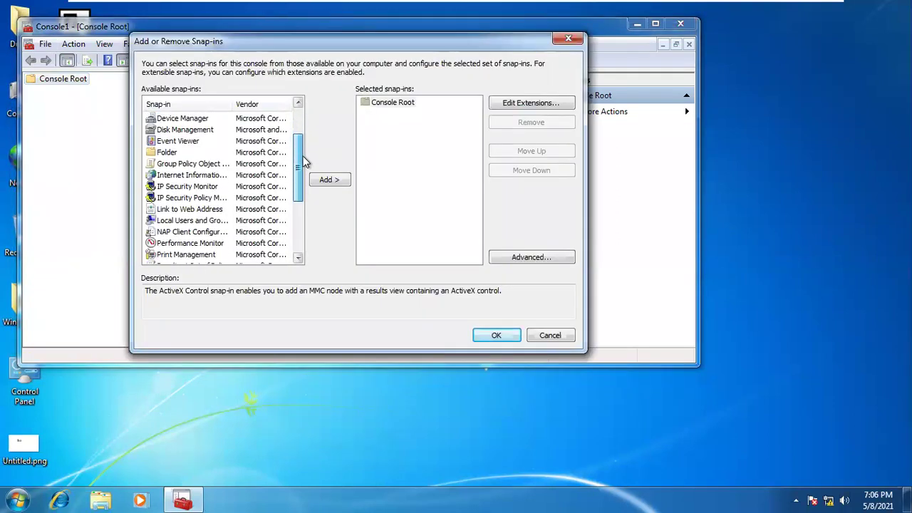
{"action": "left_click_drag", "start_coordinate": [232, 104], "coordinate": [249, 104]}
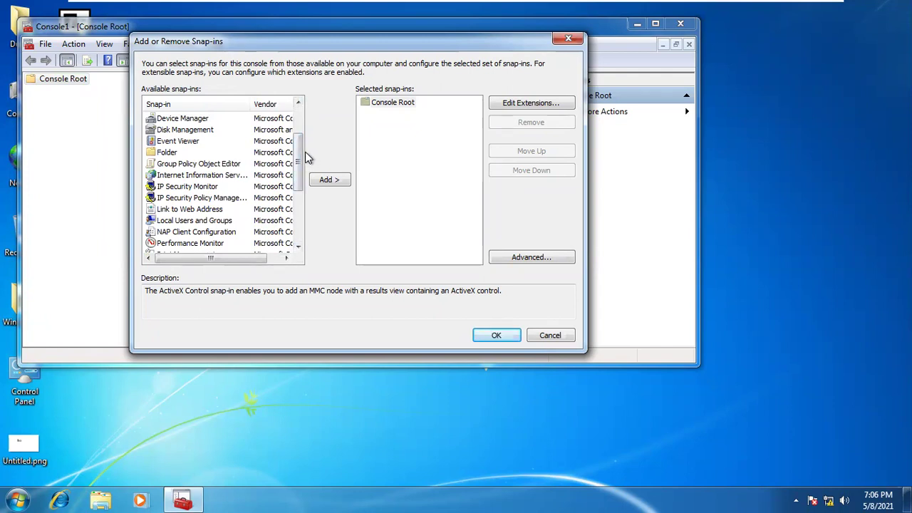
{"action": "left_click", "coordinate": [220, 166]}
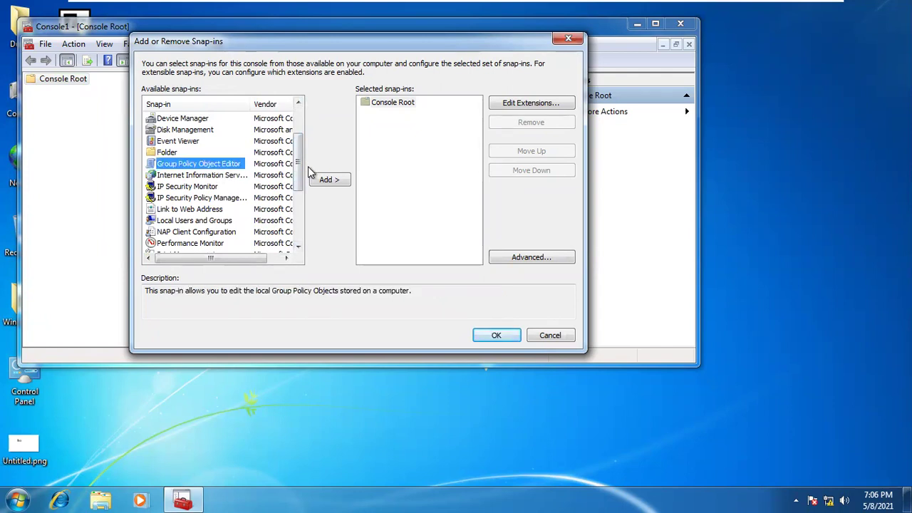
{"action": "left_click_drag", "start_coordinate": [300, 147], "coordinate": [300, 193]}
{"action": "left_click", "coordinate": [211, 165]}
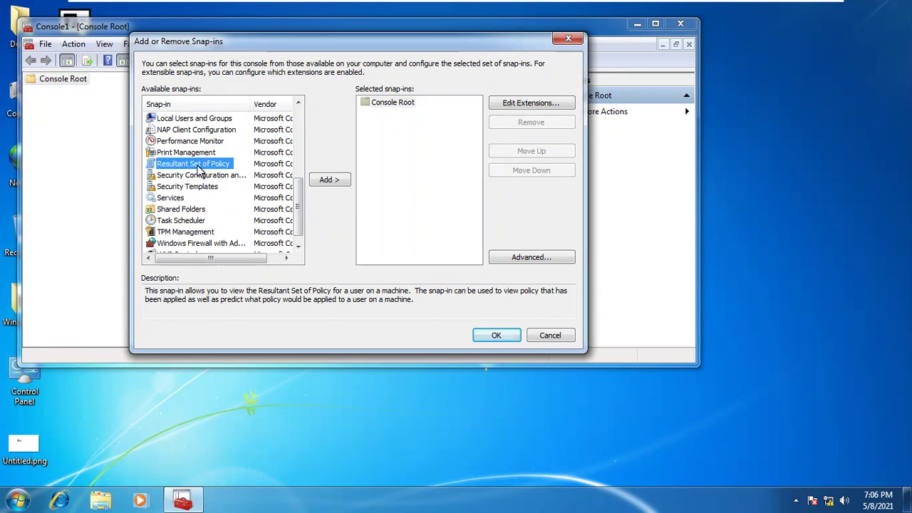
{"action": "left_click", "coordinate": [331, 179]}
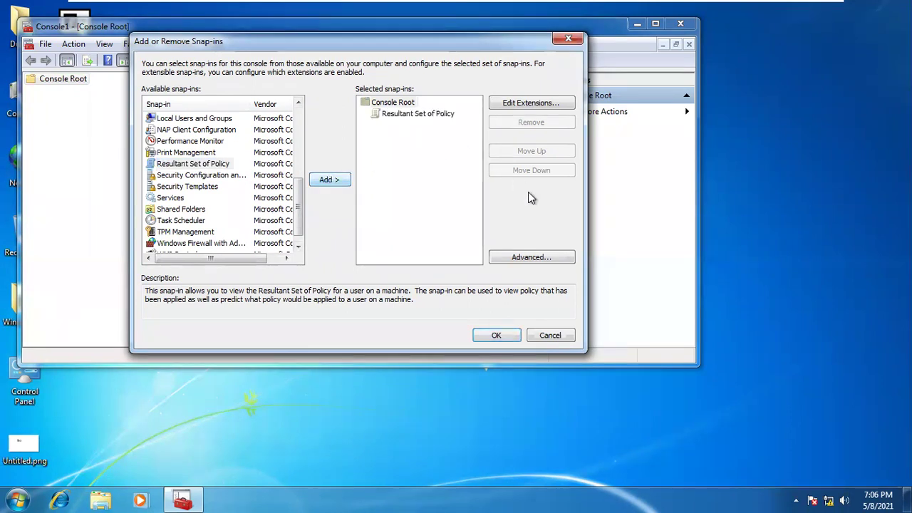
{"action": "left_click", "coordinate": [497, 335]}
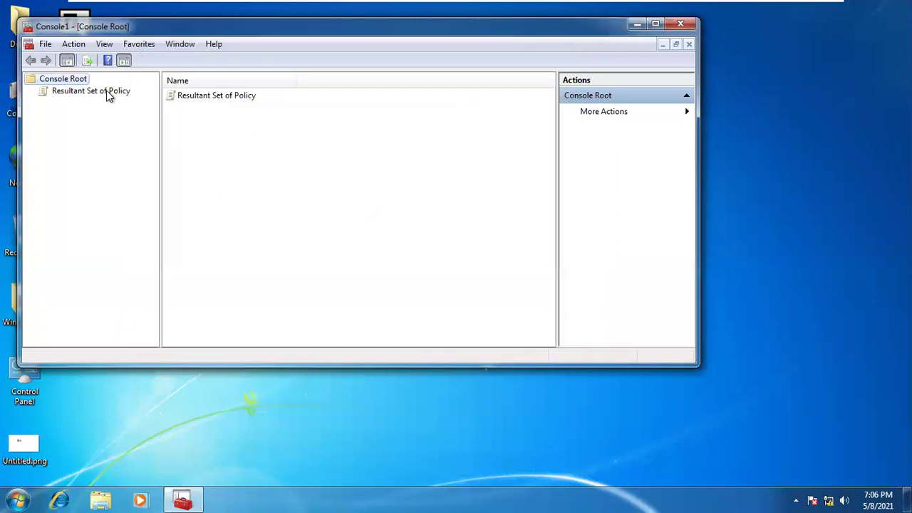
{"action": "left_click", "coordinate": [107, 91]}
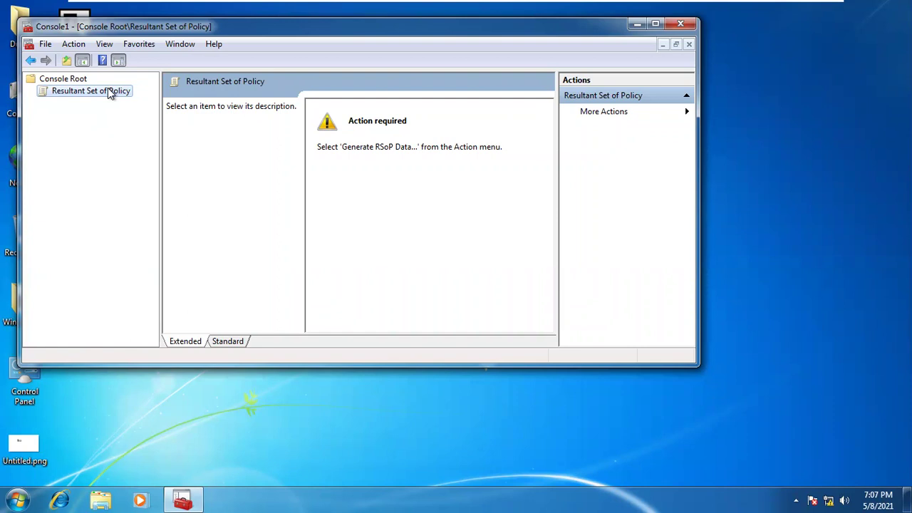
Start the Generate RSoP Data wizard in logging mode for this computer
{"action": "right_click", "coordinate": [108, 91]}
{"action": "left_click", "coordinate": [140, 97]}
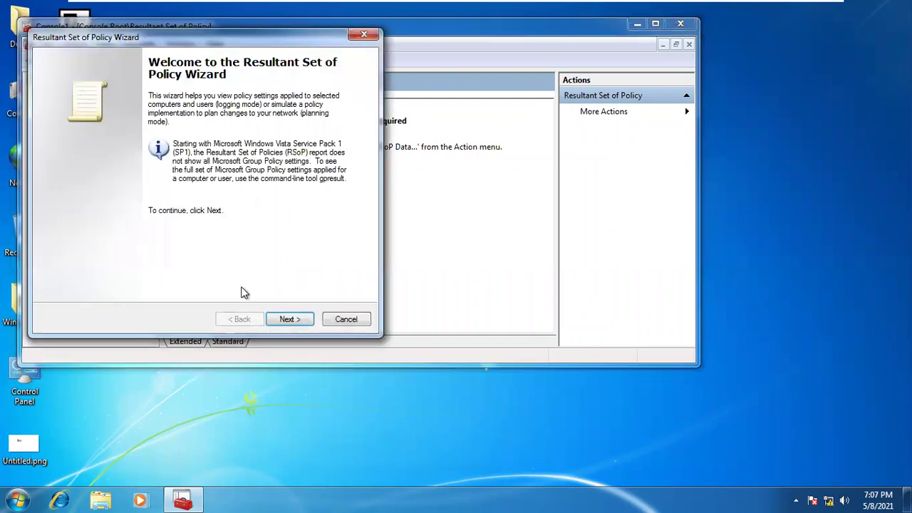
{"action": "left_click", "coordinate": [289, 319]}
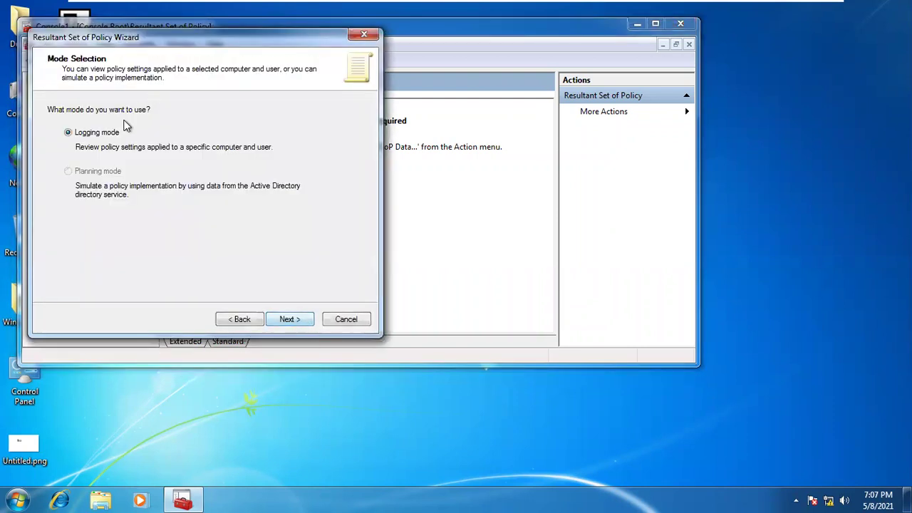
{"action": "left_click", "coordinate": [289, 319]}
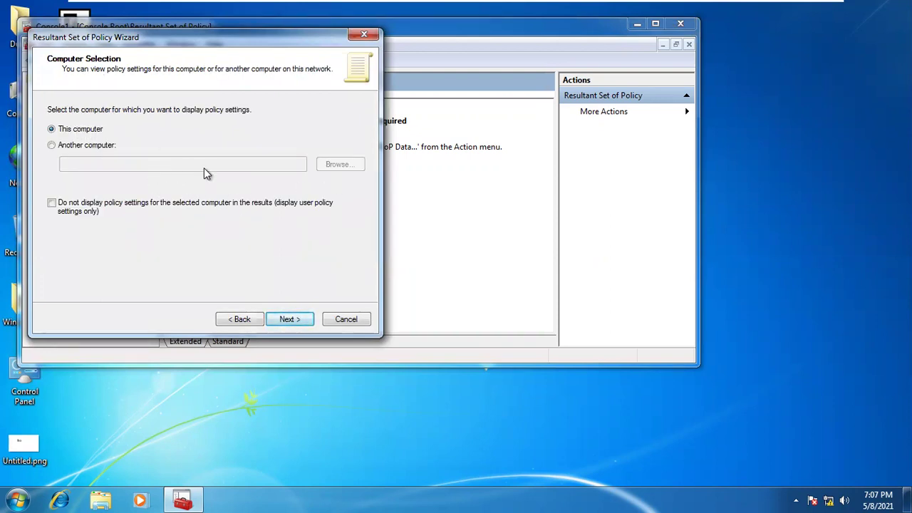
{"action": "left_click", "coordinate": [289, 322]}
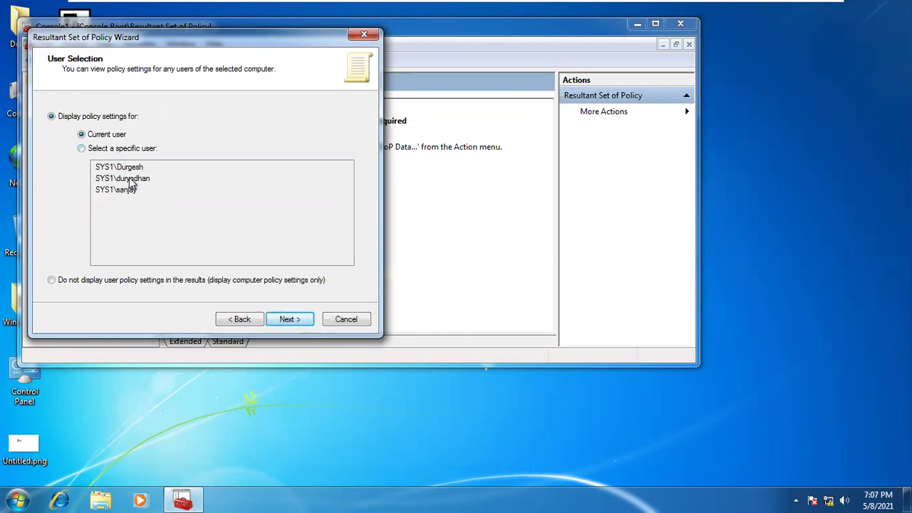
Choose the second listed user, finish gathering the RSoP data, and maximize the console
{"action": "left_click", "coordinate": [128, 149]}
{"action": "left_click", "coordinate": [130, 179]}
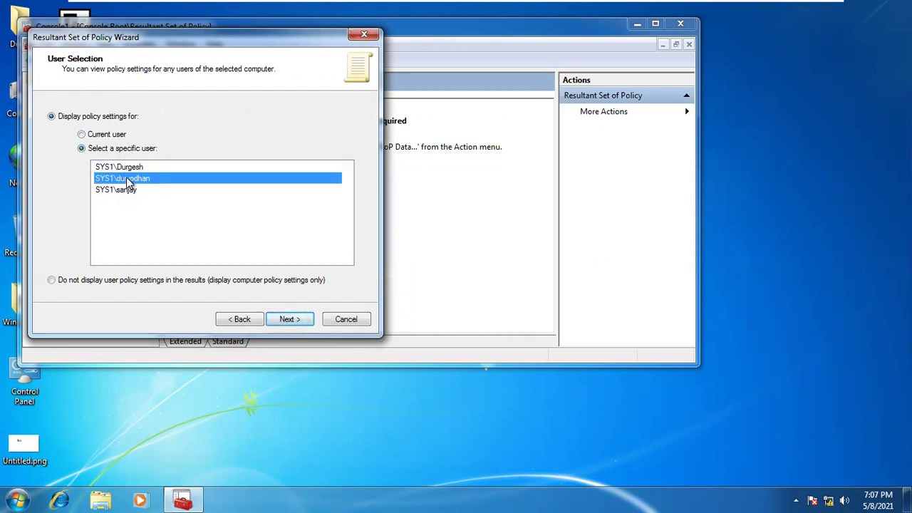
{"action": "left_click", "coordinate": [278, 322]}
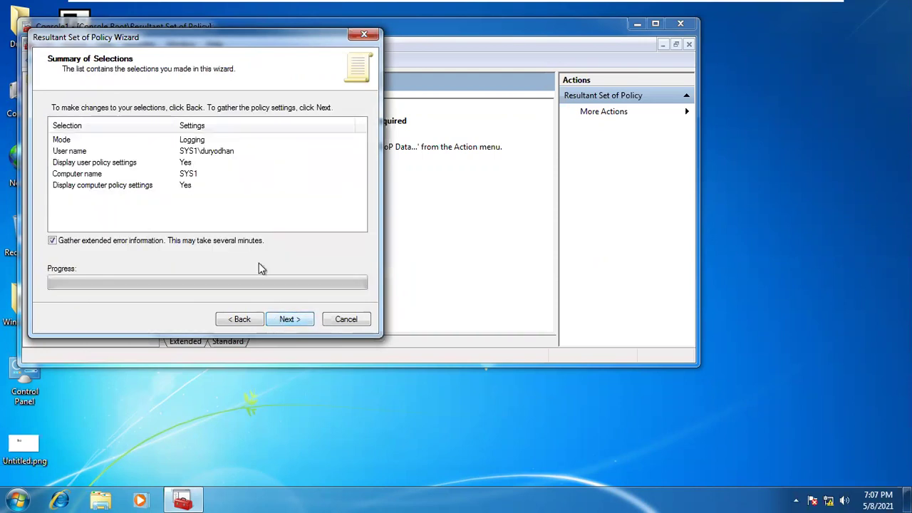
{"action": "left_click", "coordinate": [282, 322]}
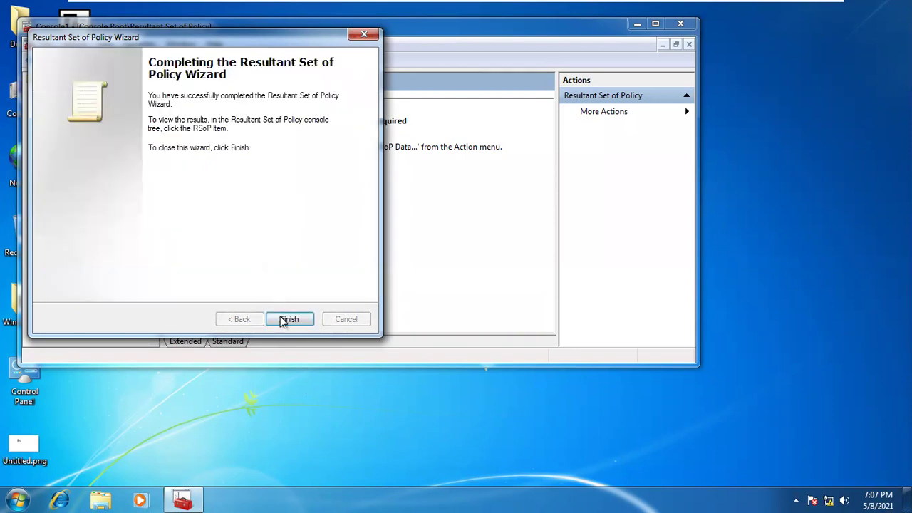
{"action": "left_click", "coordinate": [287, 319]}
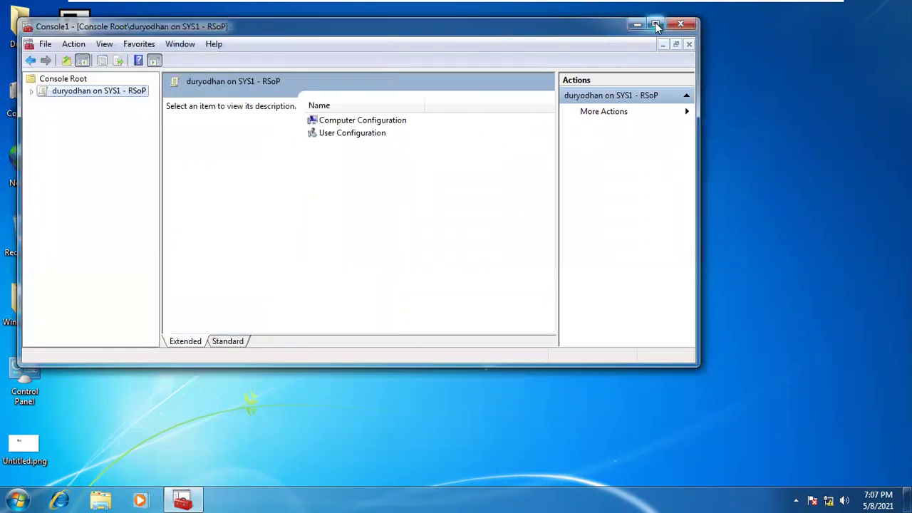
{"action": "left_click", "coordinate": [656, 26]}
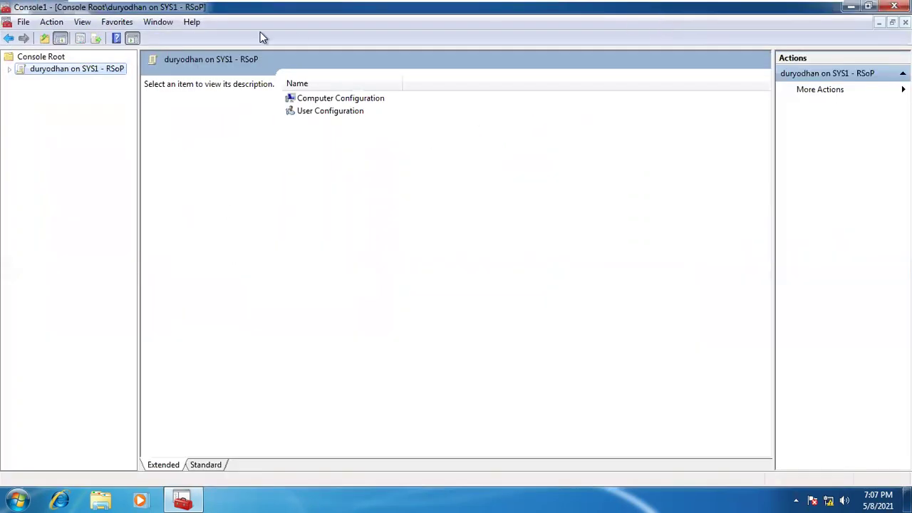
Review the user's applied System policies (command prompt, registry editing tools), widening the GPO Name column
{"action": "left_click", "coordinate": [10, 71]}
{"action": "double_click", "coordinate": [78, 154]}
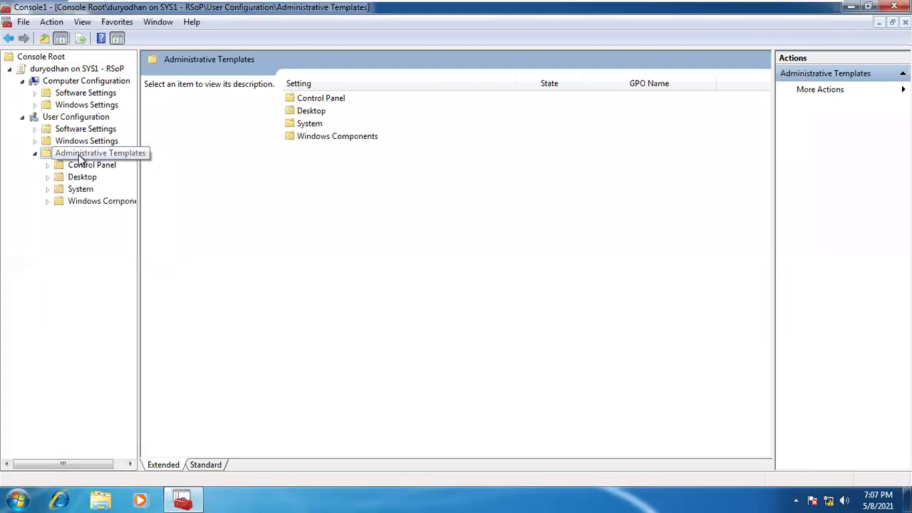
{"action": "left_click", "coordinate": [80, 189]}
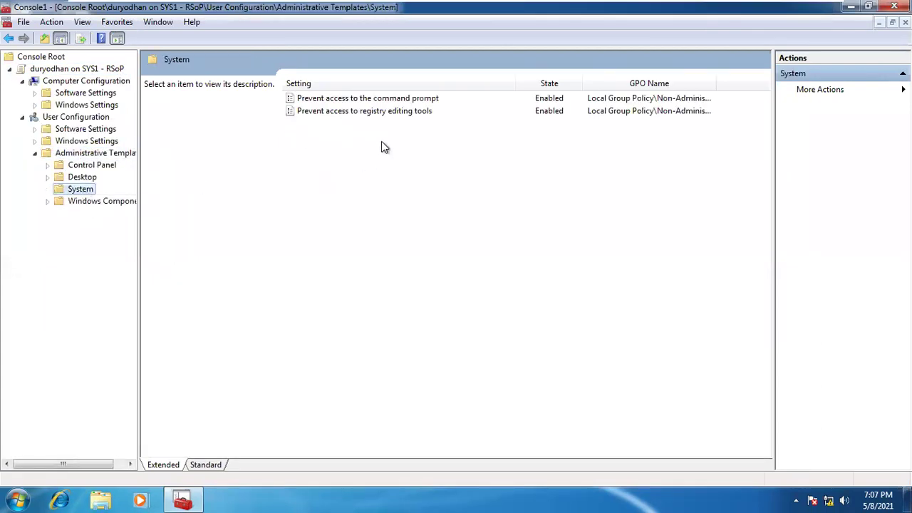
{"action": "left_click", "coordinate": [382, 108]}
{"action": "left_click", "coordinate": [381, 102]}
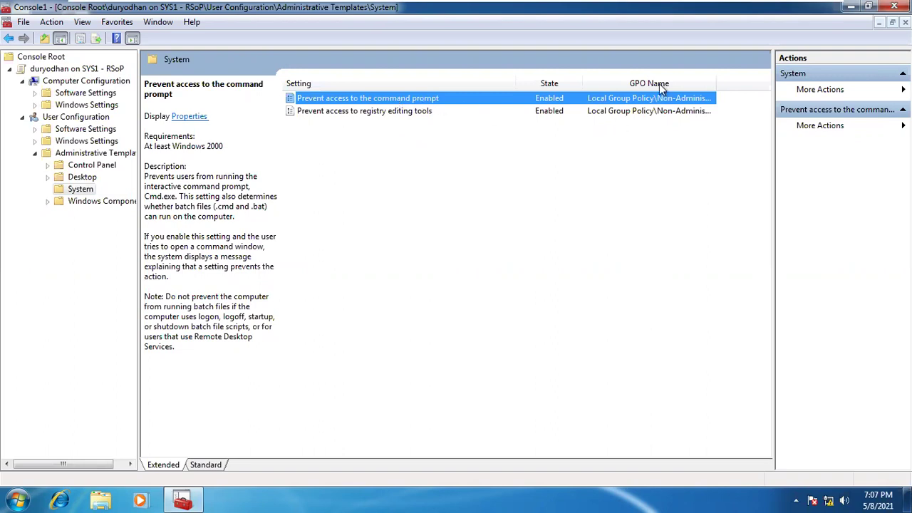
{"action": "left_click_drag", "start_coordinate": [716, 78], "coordinate": [769, 74]}
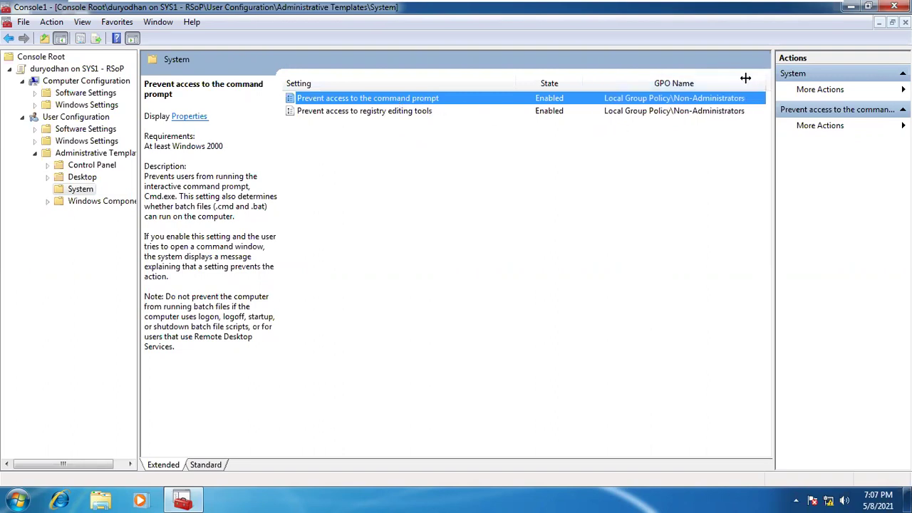
{"action": "left_click", "coordinate": [372, 112]}
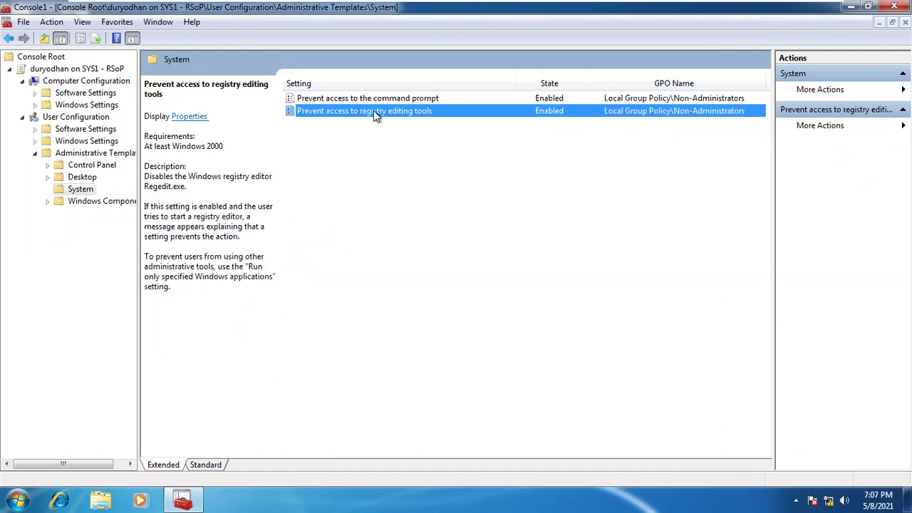
Review the nested Desktop policy Prohibit deleting items, then open Windows Components > Internet Explorer
{"action": "left_click", "coordinate": [78, 188]}
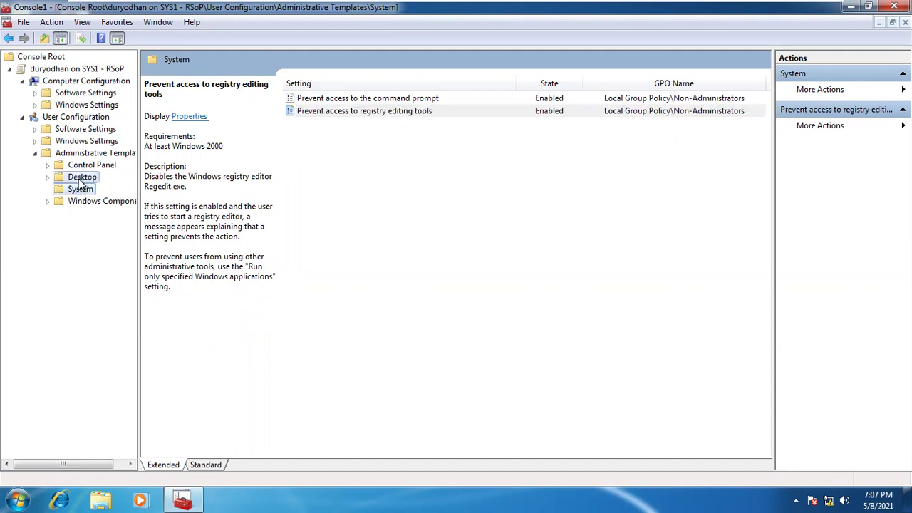
{"action": "double_click", "coordinate": [82, 178]}
{"action": "left_click", "coordinate": [86, 188]}
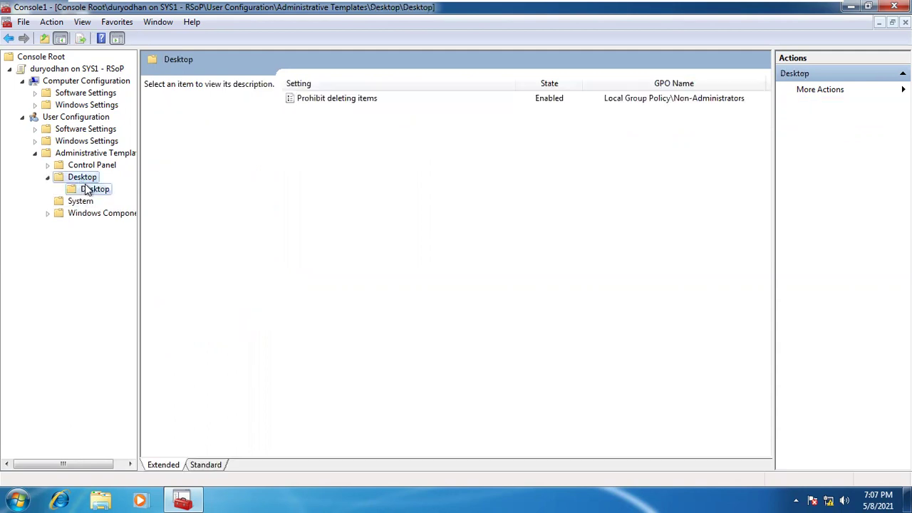
{"action": "left_click", "coordinate": [334, 99]}
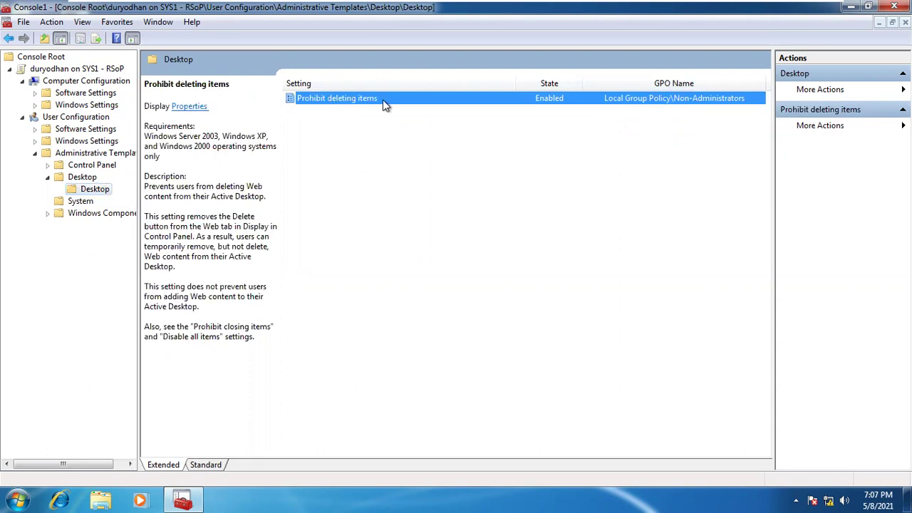
{"action": "double_click", "coordinate": [102, 214]}
{"action": "left_click", "coordinate": [105, 226]}
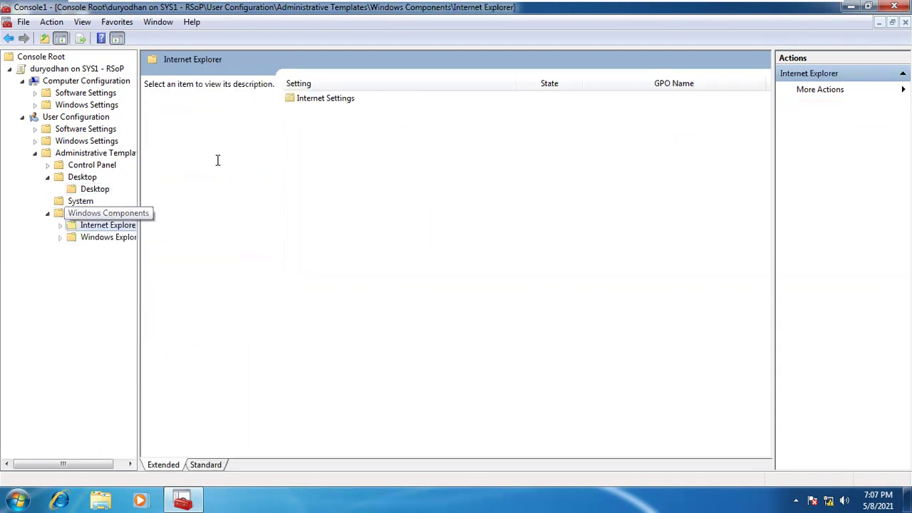
Review Windows Explorer's drive access policy and Internet Explorer's General Colors policies, widening the tree pane
{"action": "left_click", "coordinate": [119, 240]}
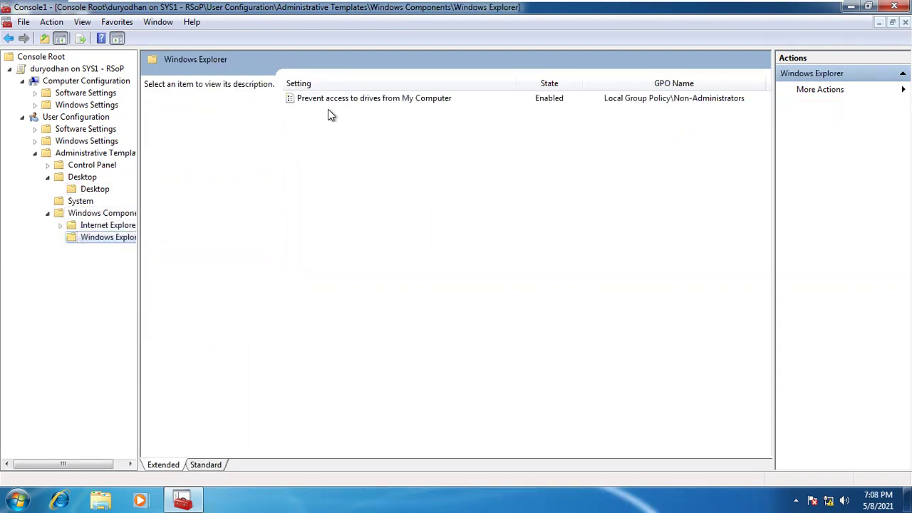
{"action": "left_click", "coordinate": [338, 100]}
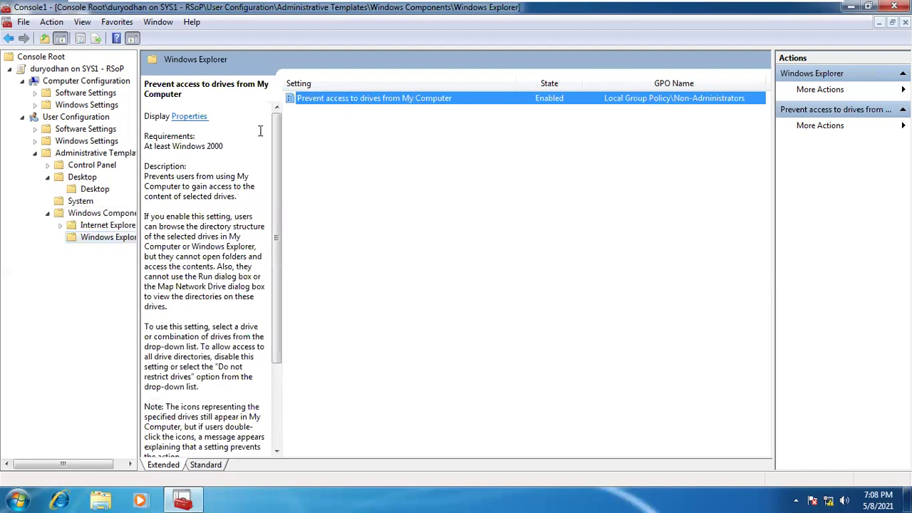
{"action": "double_click", "coordinate": [114, 225]}
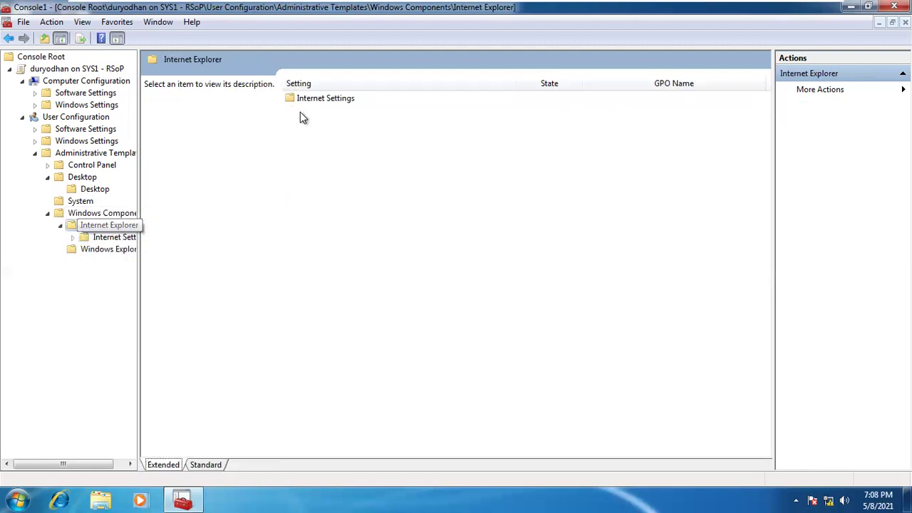
{"action": "double_click", "coordinate": [318, 102]}
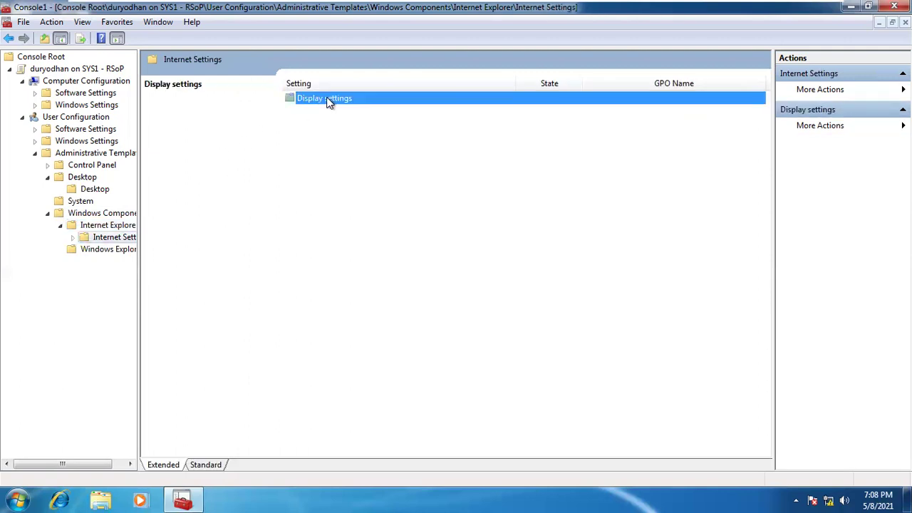
{"action": "double_click", "coordinate": [326, 100]}
{"action": "double_click", "coordinate": [327, 100]}
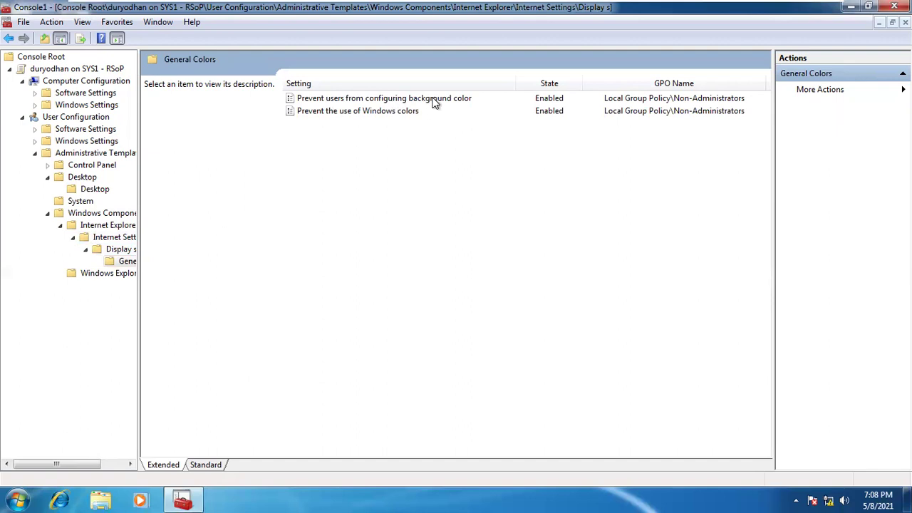
{"action": "left_click", "coordinate": [375, 111]}
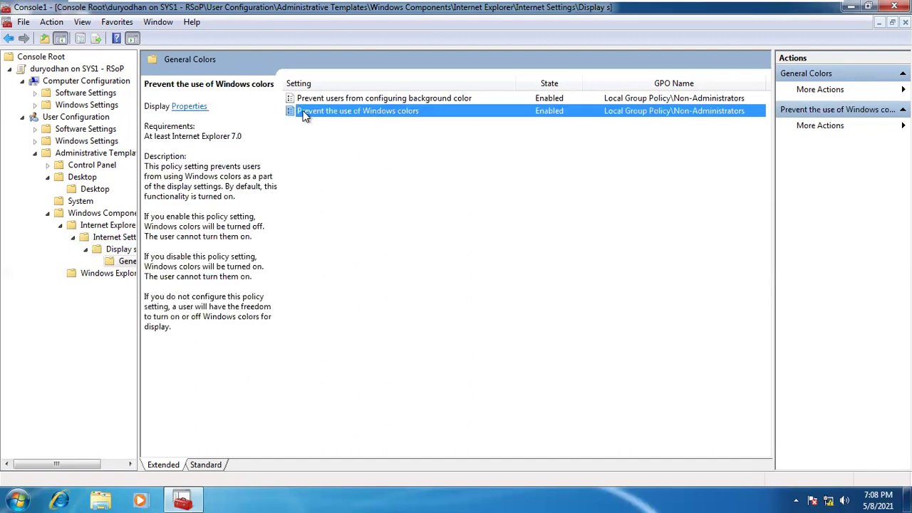
{"action": "left_click_drag", "start_coordinate": [139, 258], "coordinate": [281, 254]}
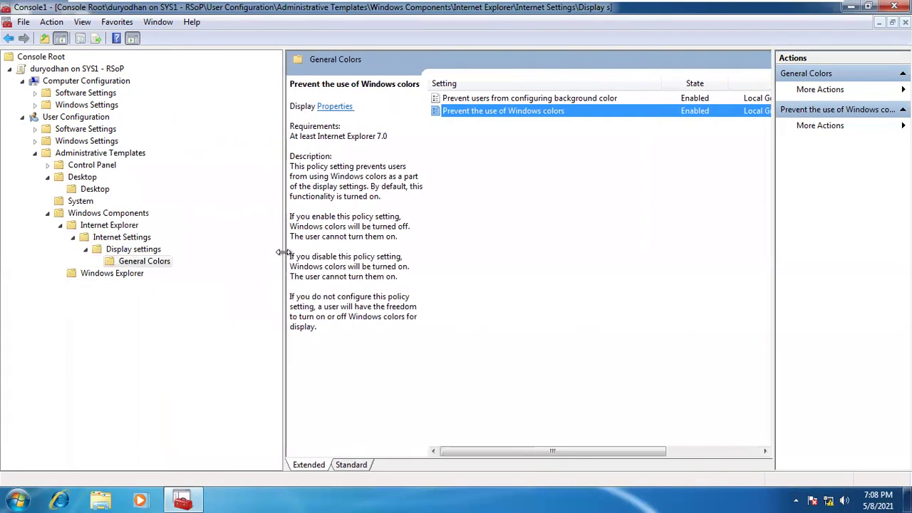
Collapse Internet Explorer, Windows Components, Desktop and Administrative Templates, then select Computer Configuration
{"action": "left_click", "coordinate": [62, 228]}
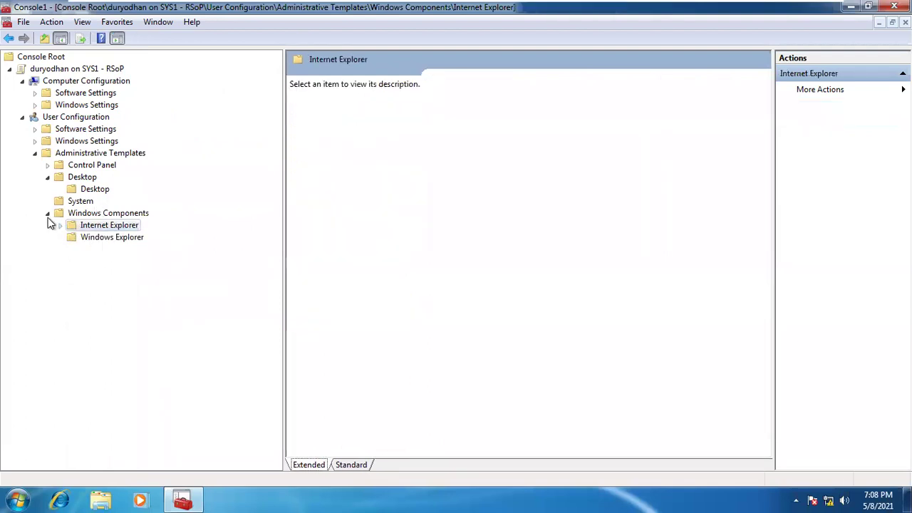
{"action": "left_click", "coordinate": [48, 214]}
{"action": "left_click", "coordinate": [47, 177]}
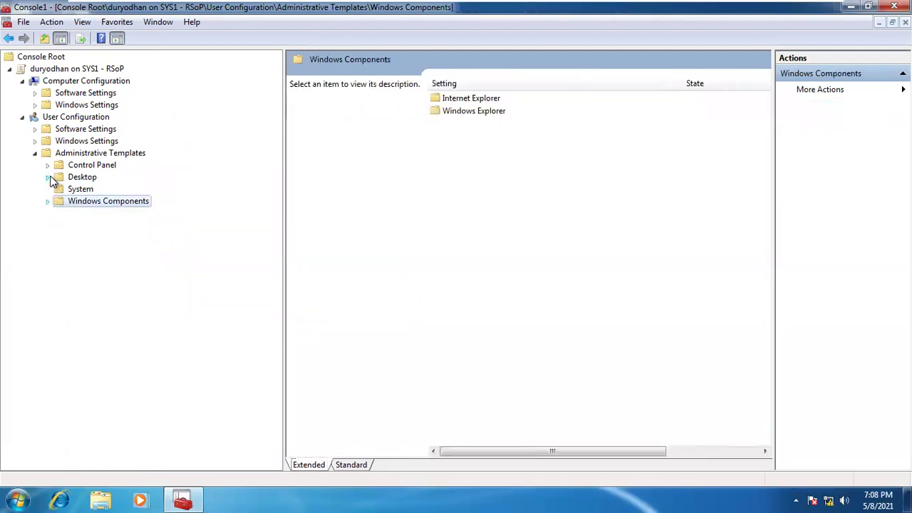
{"action": "left_click", "coordinate": [37, 154]}
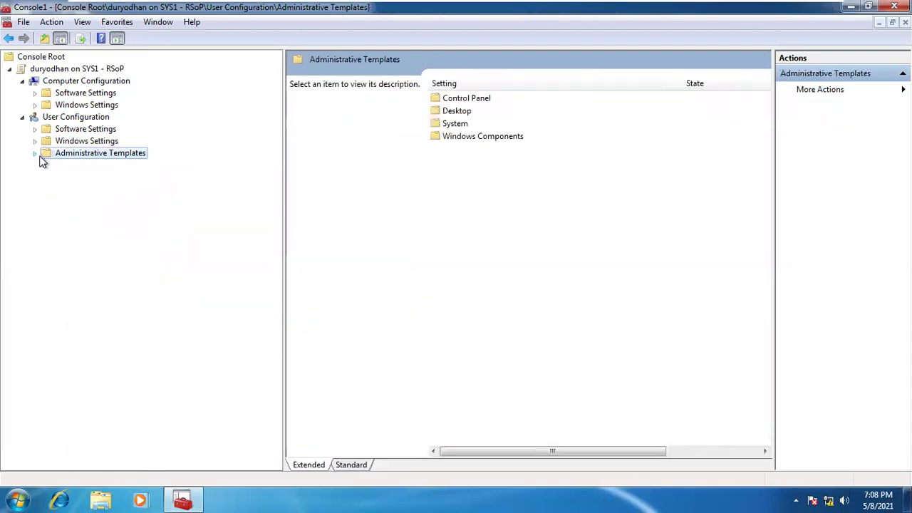
{"action": "left_click", "coordinate": [86, 82]}
Browse the computer's Software Settings and Security Settings, including Account Policies
{"action": "left_click", "coordinate": [88, 96]}
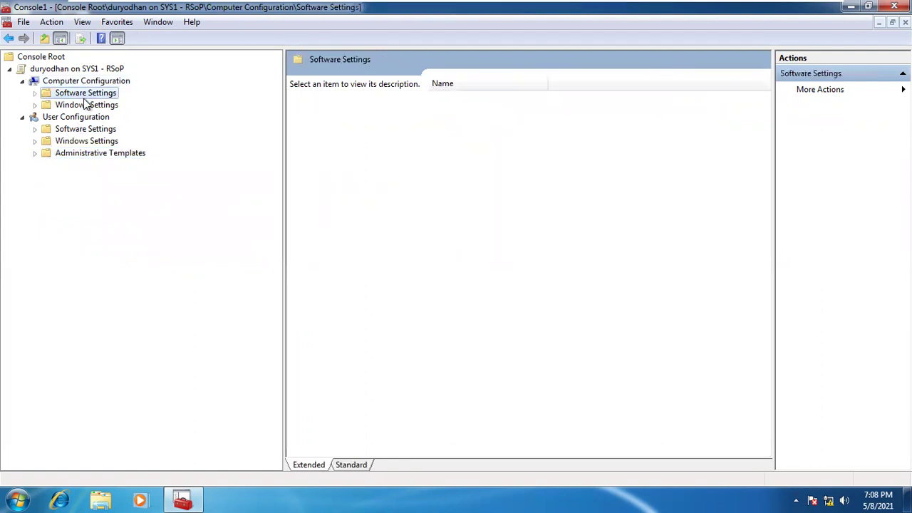
{"action": "double_click", "coordinate": [98, 107]}
{"action": "double_click", "coordinate": [93, 118]}
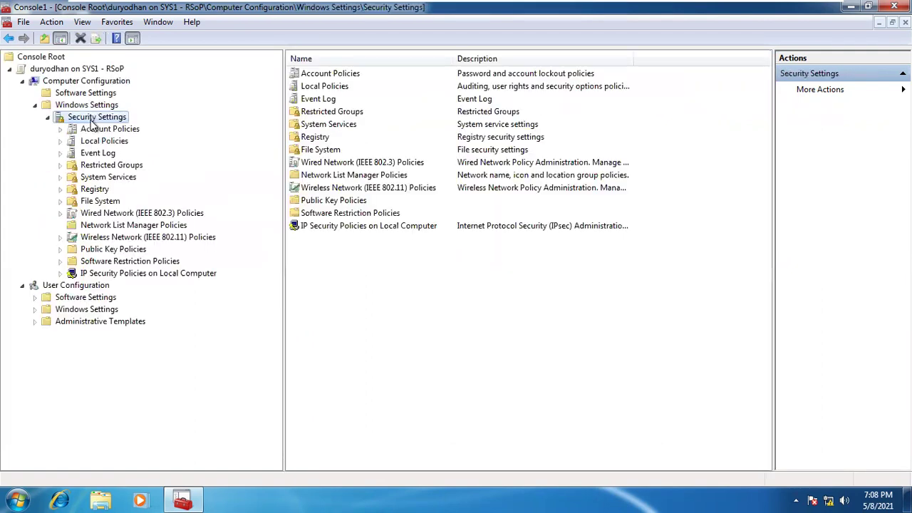
{"action": "left_click", "coordinate": [112, 131]}
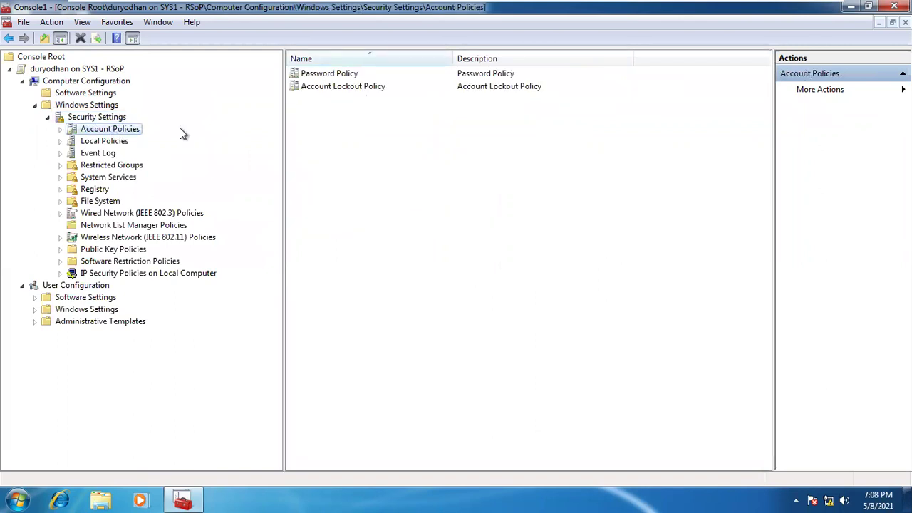
{"action": "left_click", "coordinate": [48, 118]}
Review the user's Personalization policies: prevent changing theme, desktop background and desktop icons
{"action": "left_click", "coordinate": [75, 141]}
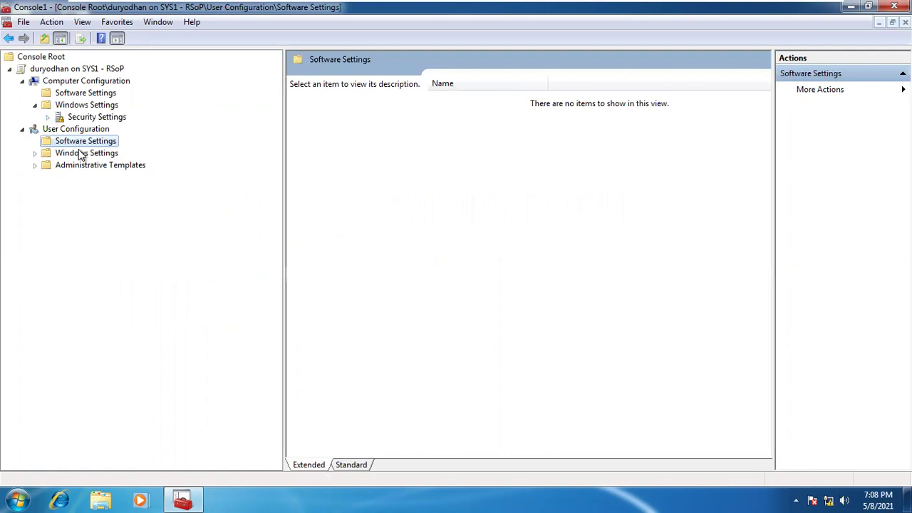
{"action": "left_click", "coordinate": [80, 156]}
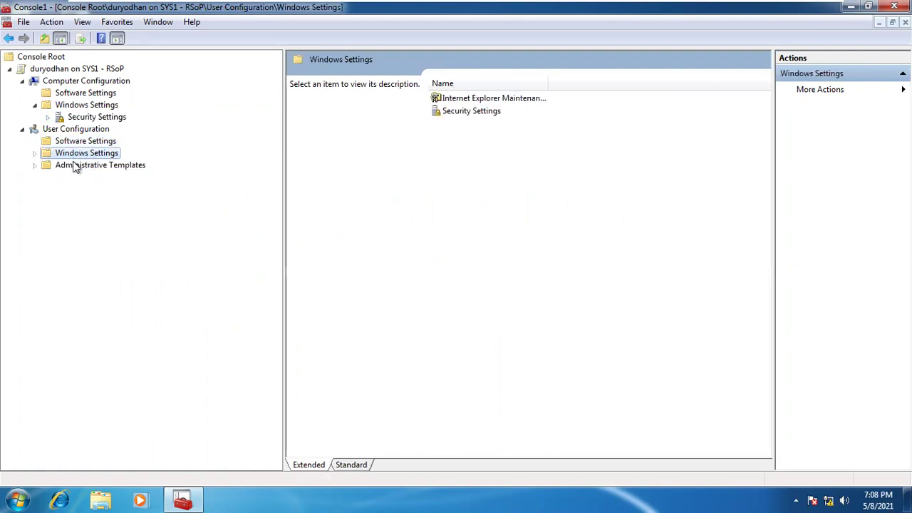
{"action": "double_click", "coordinate": [74, 163]}
{"action": "double_click", "coordinate": [74, 190]}
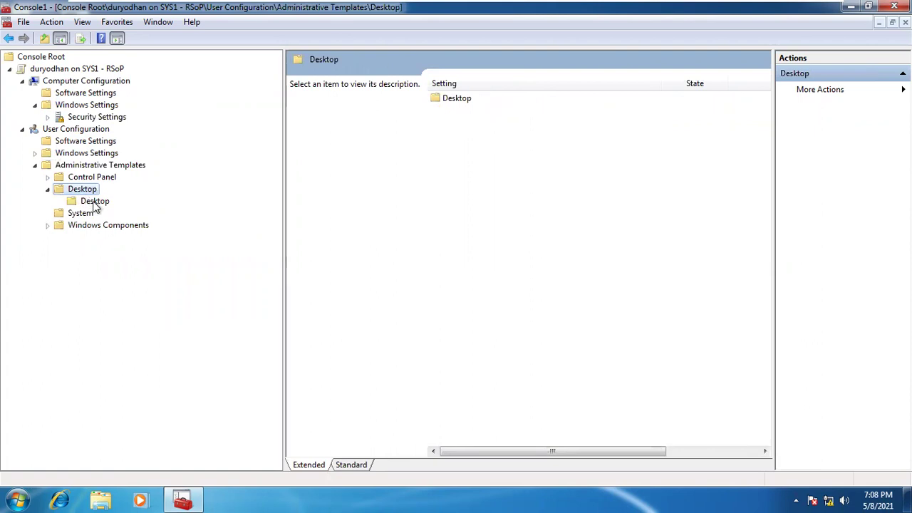
{"action": "left_click", "coordinate": [88, 202]}
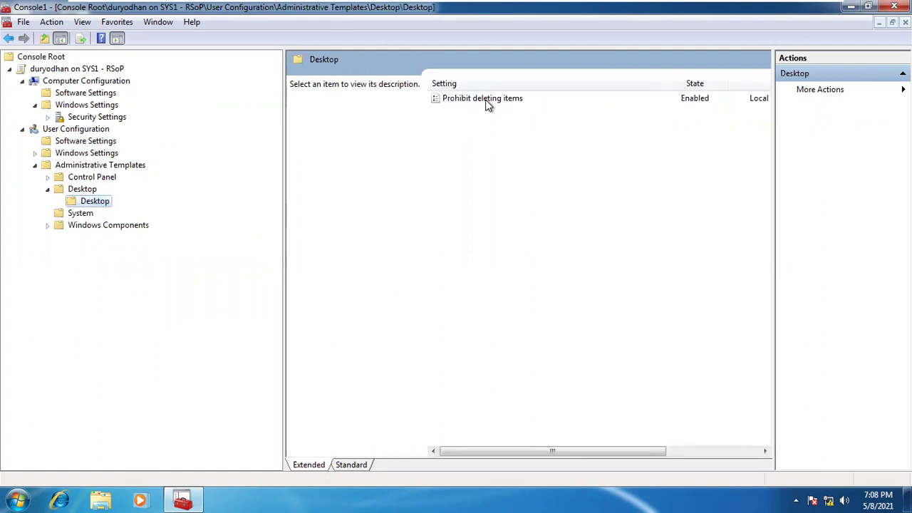
{"action": "double_click", "coordinate": [104, 178]}
{"action": "left_click", "coordinate": [102, 188]}
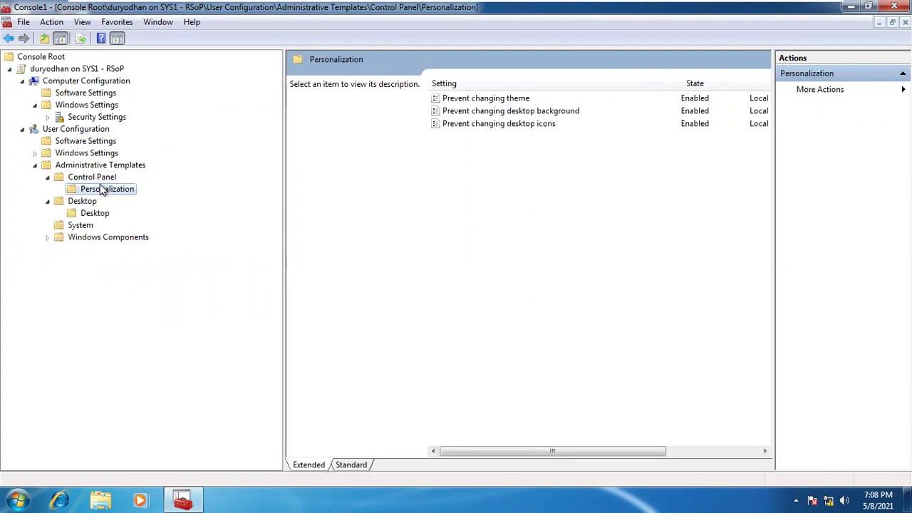
{"action": "left_click", "coordinate": [512, 99]}
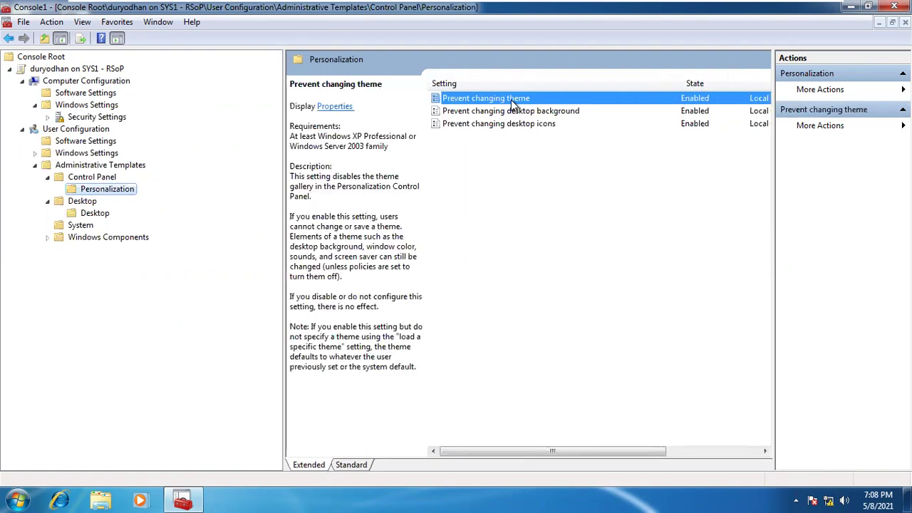
{"action": "left_click", "coordinate": [510, 113]}
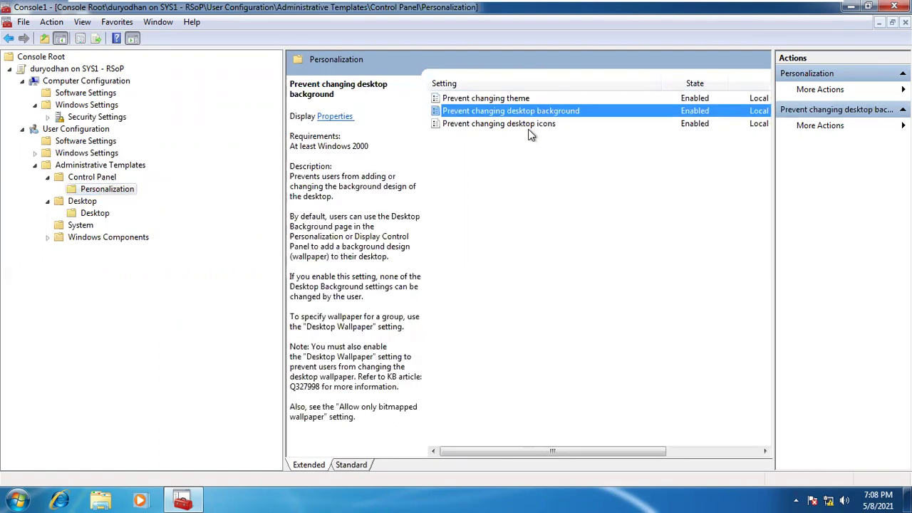
{"action": "left_click", "coordinate": [528, 125]}
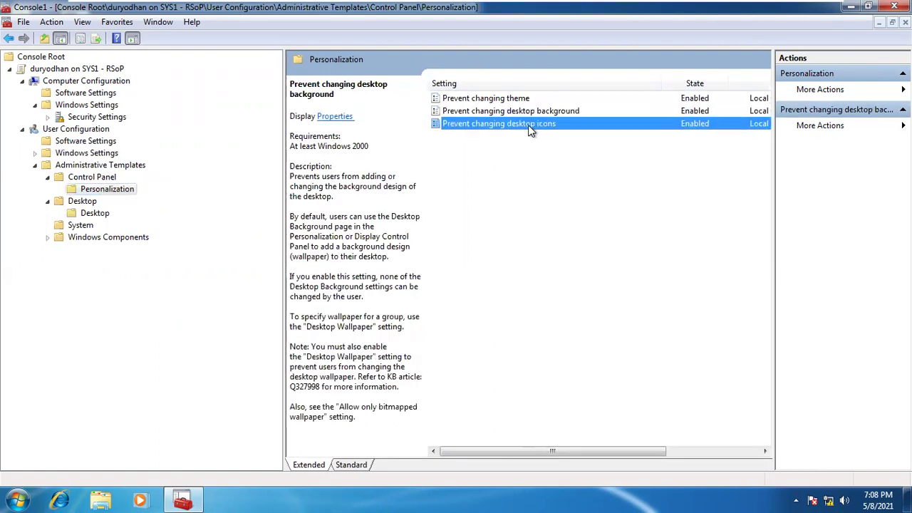
Recheck Prohibit deleting items and the System command prompt and registry editing restrictions
{"action": "left_click", "coordinate": [82, 201]}
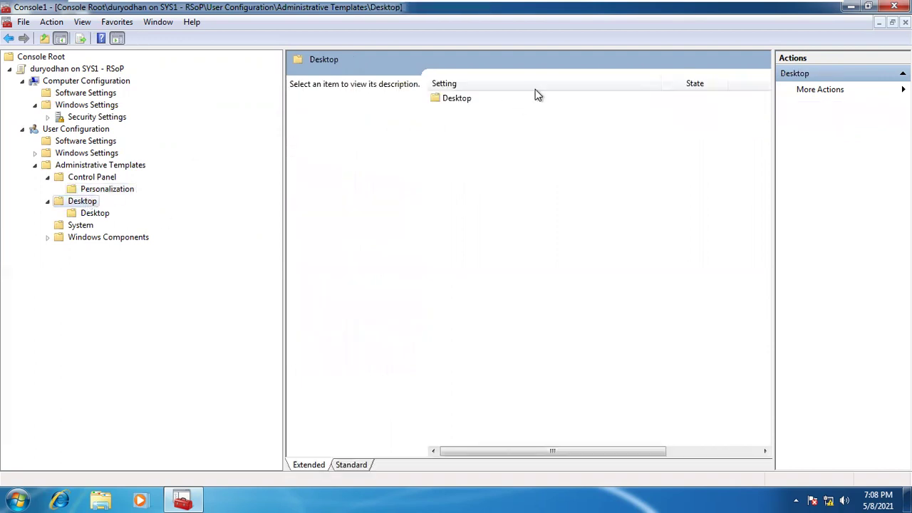
{"action": "double_click", "coordinate": [460, 98]}
{"action": "left_click", "coordinate": [440, 101]}
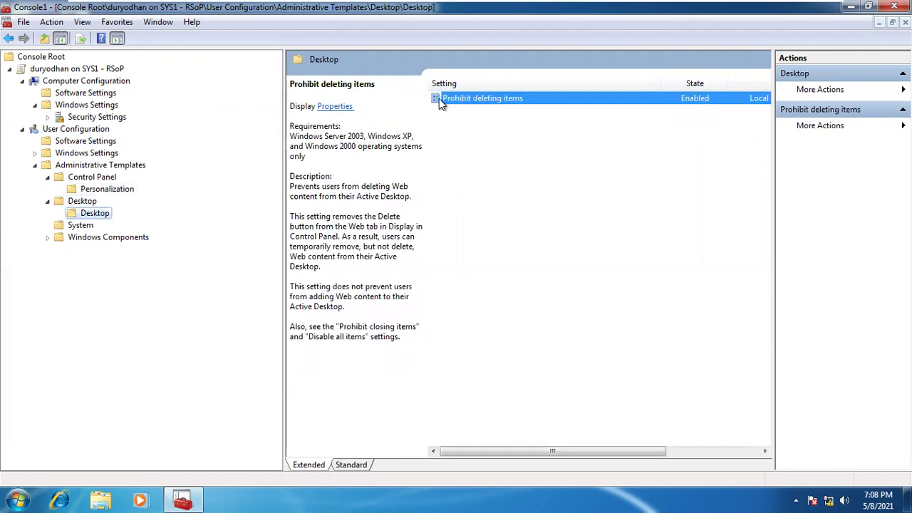
{"action": "left_click", "coordinate": [74, 226]}
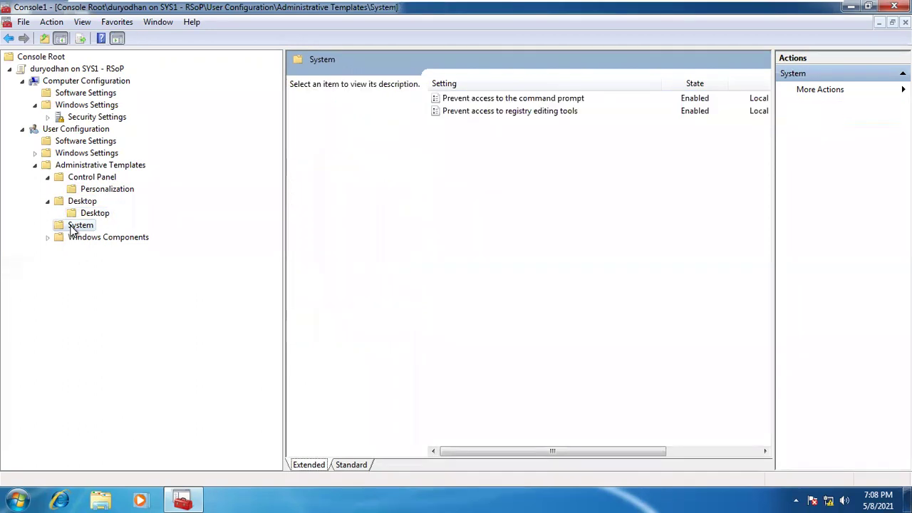
{"action": "left_click", "coordinate": [499, 97]}
{"action": "left_click", "coordinate": [497, 108]}
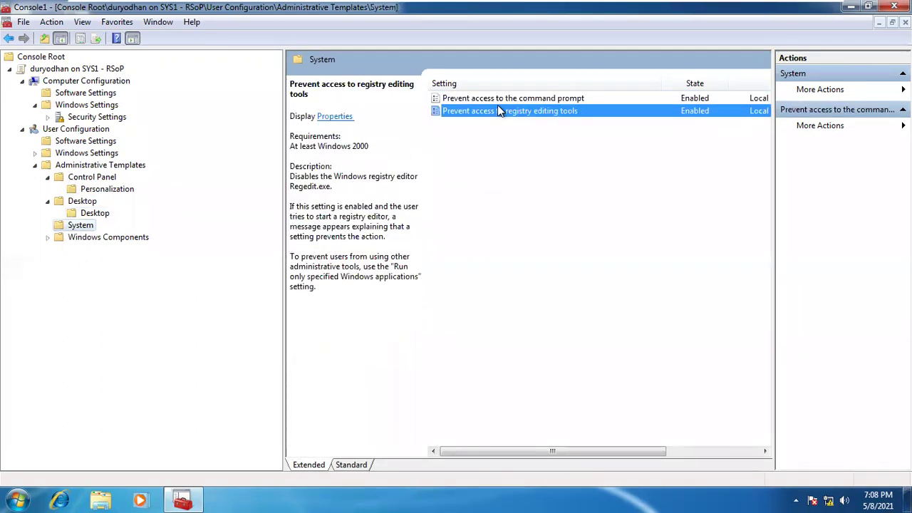
Review the Windows Explorer Prevent access to drives policy under Windows Components
{"action": "double_click", "coordinate": [84, 237]}
{"action": "double_click", "coordinate": [85, 250]}
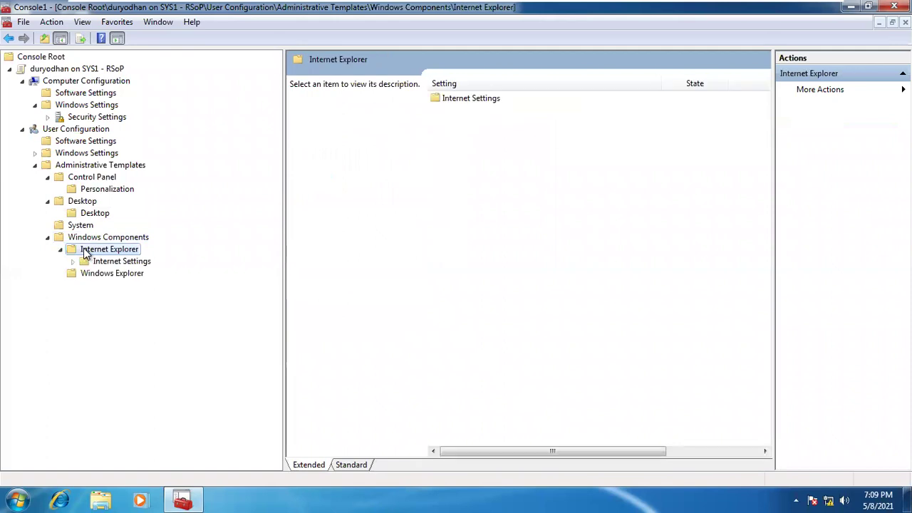
{"action": "left_click", "coordinate": [106, 238]}
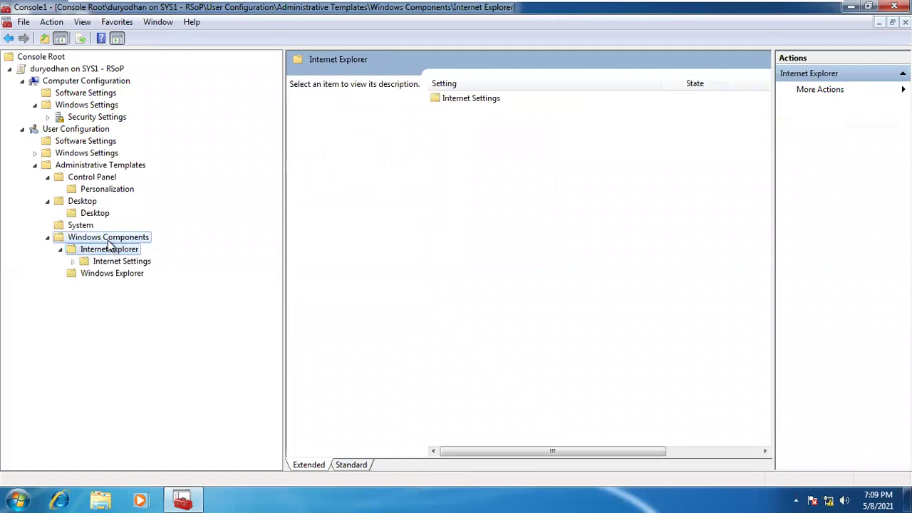
{"action": "double_click", "coordinate": [469, 112]}
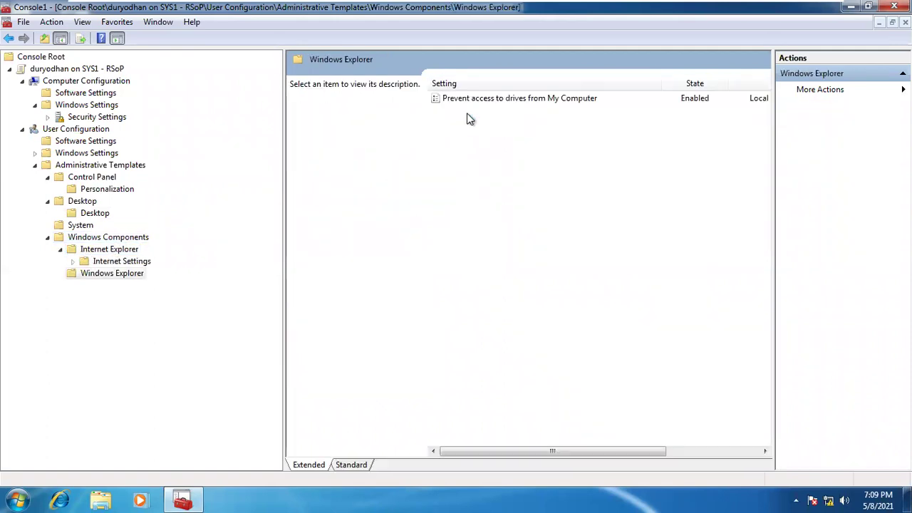
{"action": "left_click", "coordinate": [467, 99]}
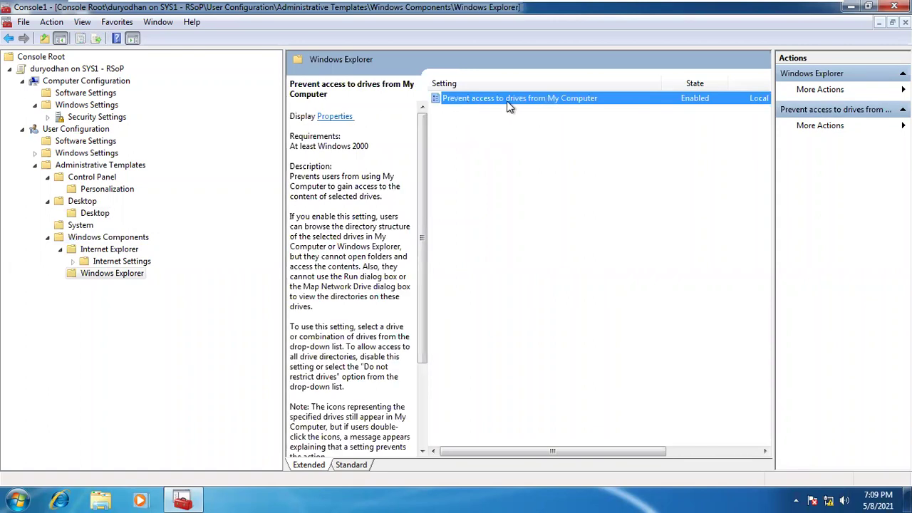
Browse the user's Windows Settings: Internet Explorer Maintenance, Public Key and Software Restriction Policies
{"action": "left_click", "coordinate": [85, 129]}
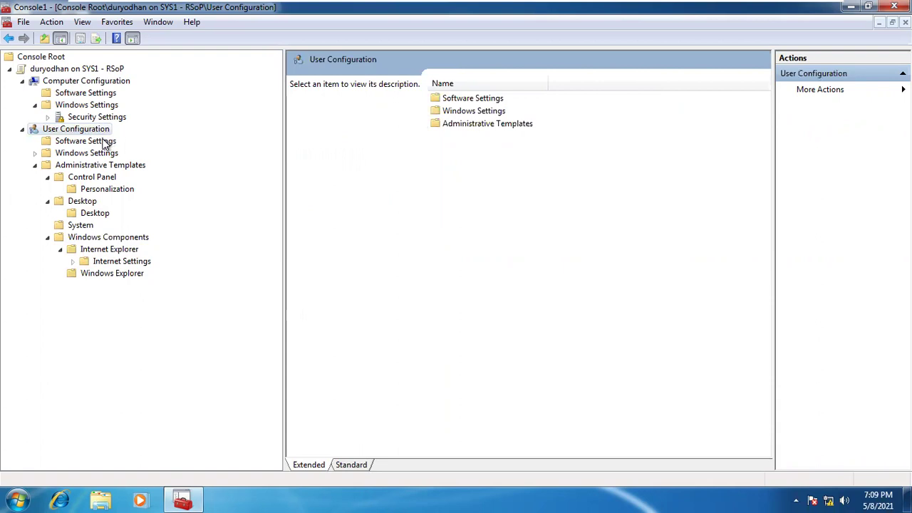
{"action": "left_click", "coordinate": [105, 142]}
{"action": "double_click", "coordinate": [105, 153]}
{"action": "left_click", "coordinate": [106, 165]}
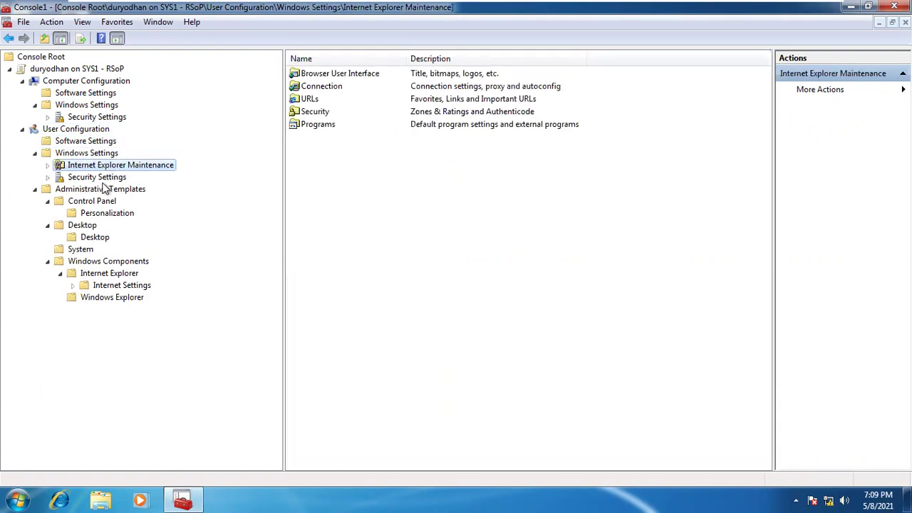
{"action": "left_click", "coordinate": [106, 189]}
{"action": "double_click", "coordinate": [105, 178]}
{"action": "left_click", "coordinate": [109, 189]}
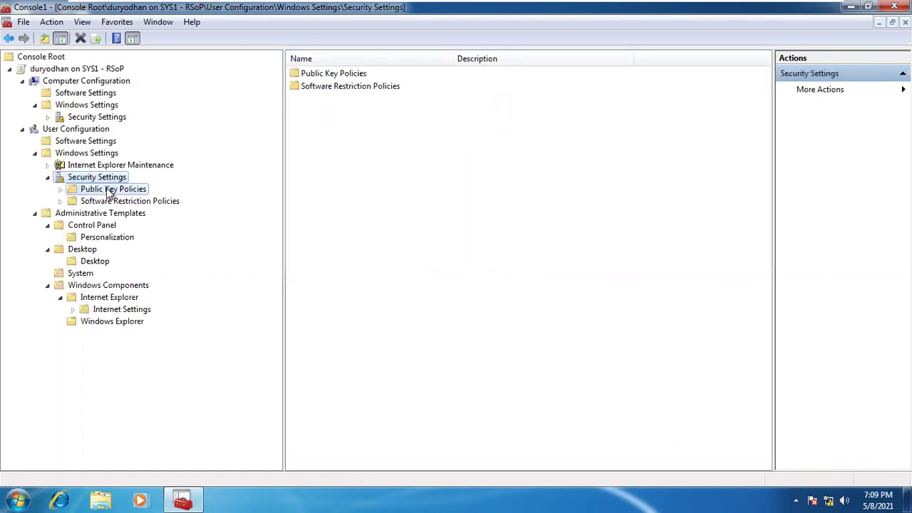
{"action": "left_click", "coordinate": [116, 200]}
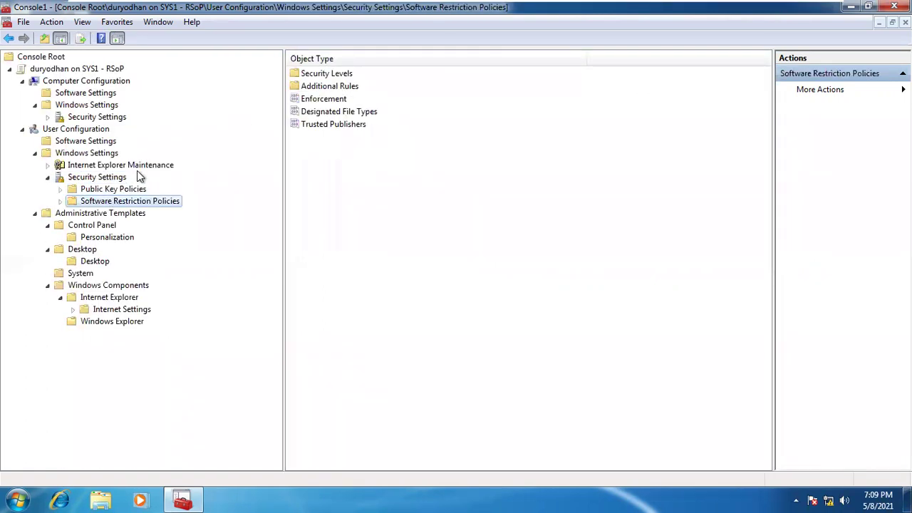
Inspect Software Restriction Policies' Security Levels and Additional Rules, then close the console without saving
{"action": "left_click", "coordinate": [61, 202]}
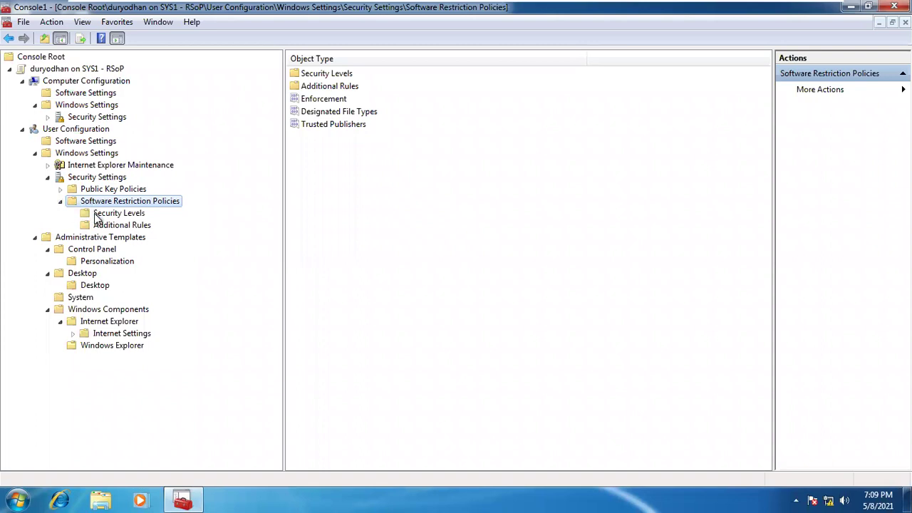
{"action": "left_click", "coordinate": [100, 215]}
{"action": "left_click", "coordinate": [107, 224]}
{"action": "left_click", "coordinate": [116, 202]}
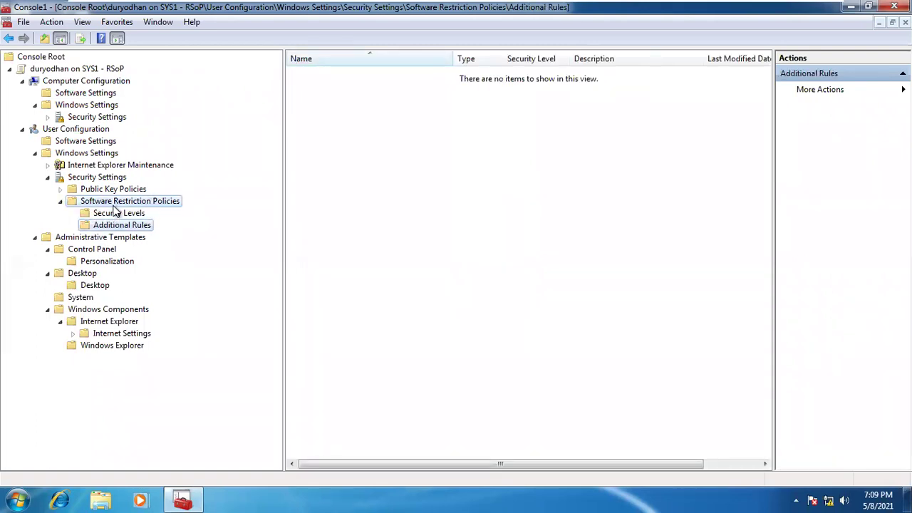
{"action": "left_click", "coordinate": [122, 225]}
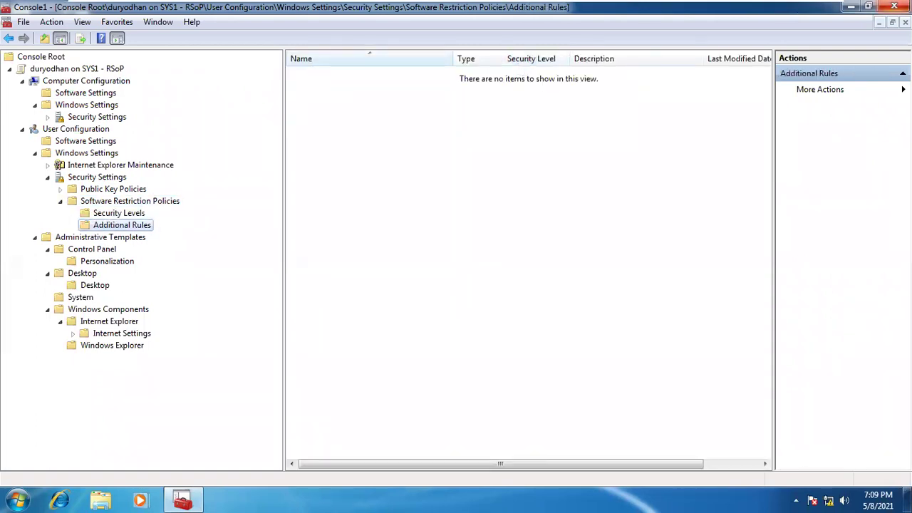
{"action": "left_click", "coordinate": [894, 7]}
{"action": "left_click", "coordinate": [463, 281]}
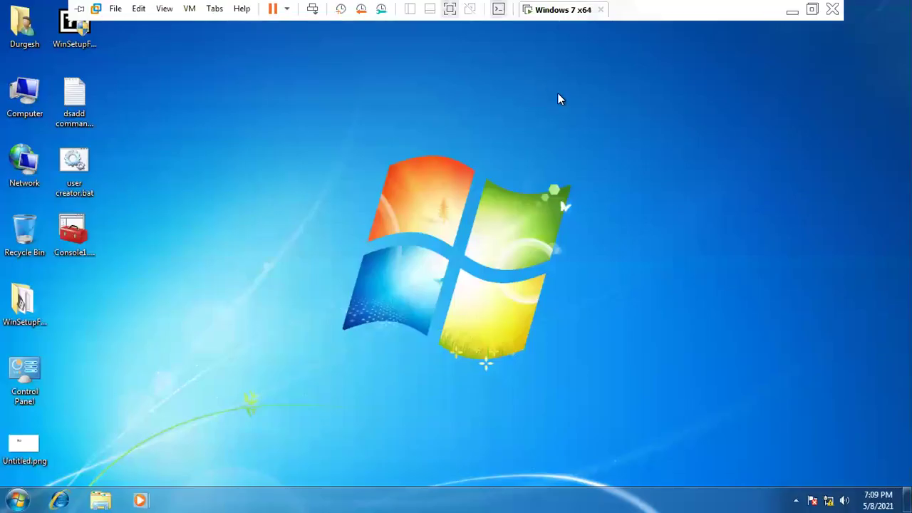
Refresh the Windows 7 desktop and minimize the VM to return to the host browser
{"action": "right_click", "coordinate": [424, 139]}
{"action": "left_click", "coordinate": [458, 178]}
{"action": "mouse_move", "coordinate": [398, 2]}
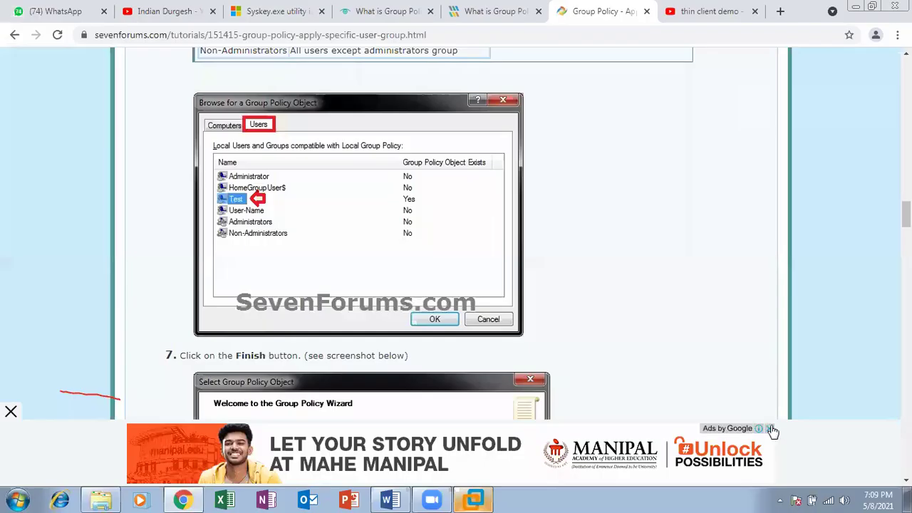
{"action": "left_click", "coordinate": [771, 428]}
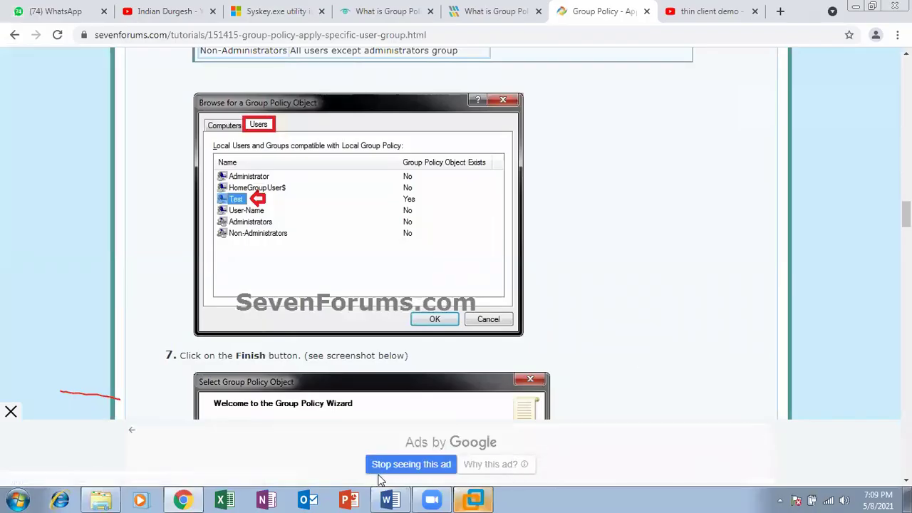
Dismiss the page-bottom ad and close the thin client demo tab
{"action": "left_click", "coordinate": [426, 467]}
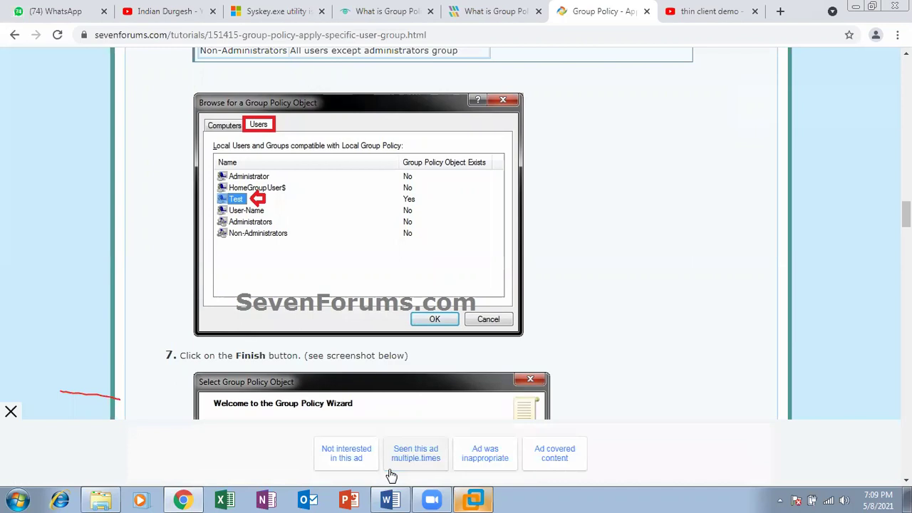
{"action": "left_click", "coordinate": [694, 30]}
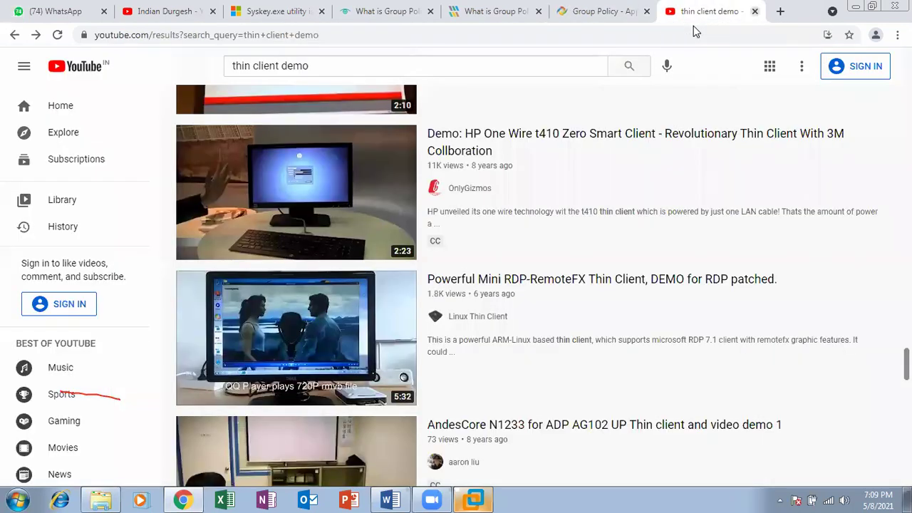
{"action": "key", "text": "ctrl+w"}
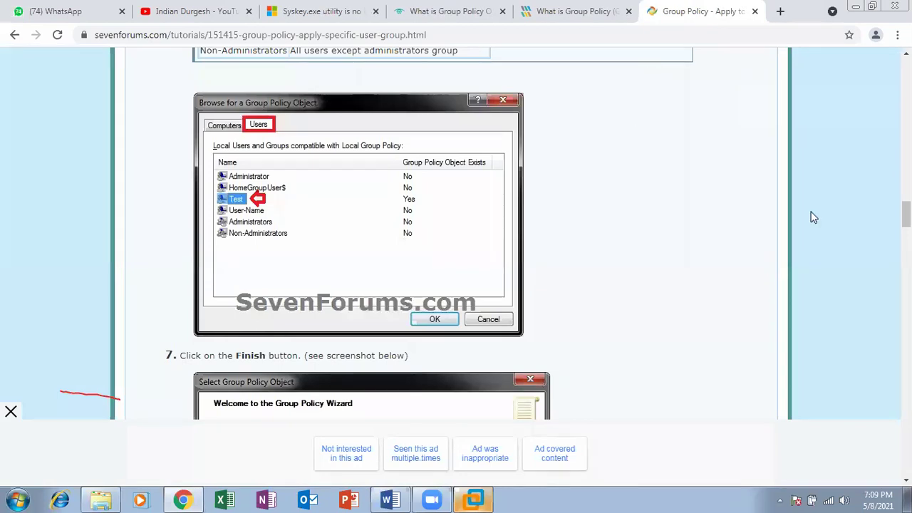
Read through the SevenForums tutorial, close its banner ad, and minimize Chrome
{"action": "scroll", "coordinate": [907, 214], "scroll_direction": "down", "scroll_amount": 5}
{"action": "scroll", "coordinate": [456, 235], "scroll_direction": "down", "scroll_amount": 4}
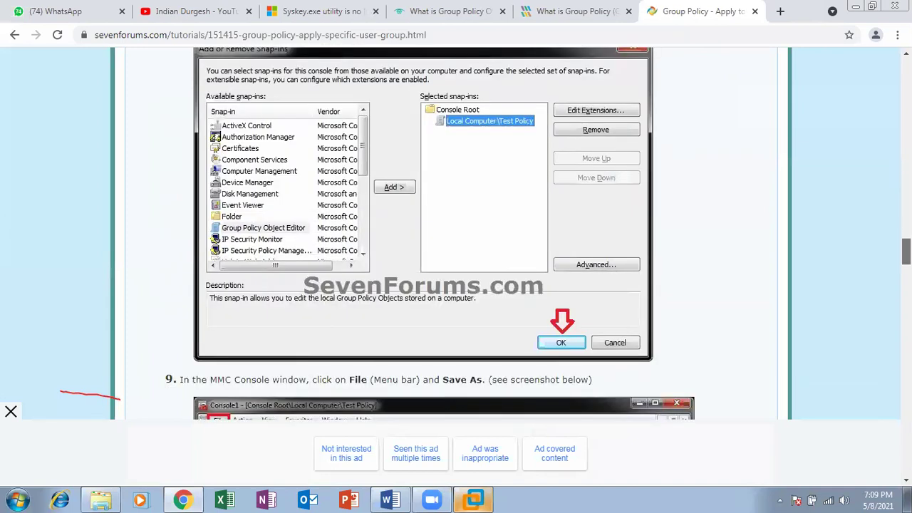
{"action": "scroll", "coordinate": [457, 235], "scroll_direction": "down", "scroll_amount": 7}
{"action": "scroll", "coordinate": [456, 235], "scroll_direction": "up", "scroll_amount": 1}
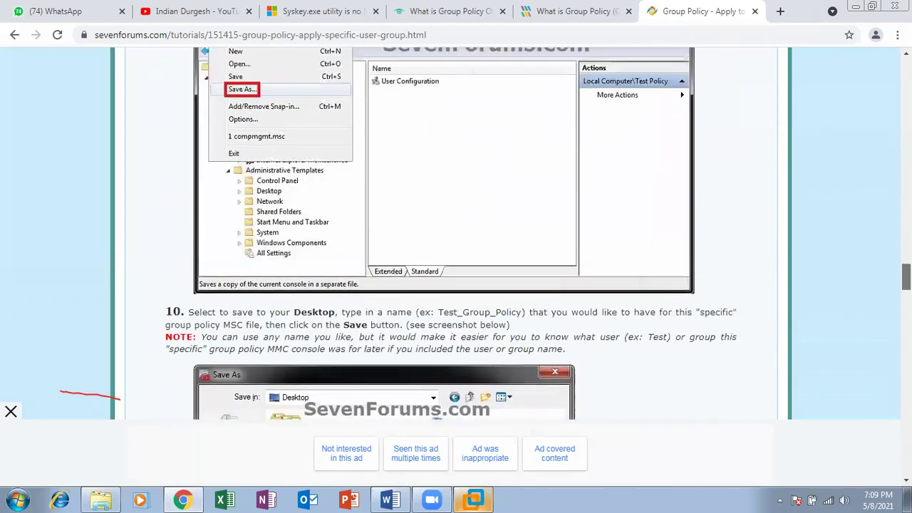
{"action": "scroll", "coordinate": [456, 235], "scroll_direction": "down", "scroll_amount": 11}
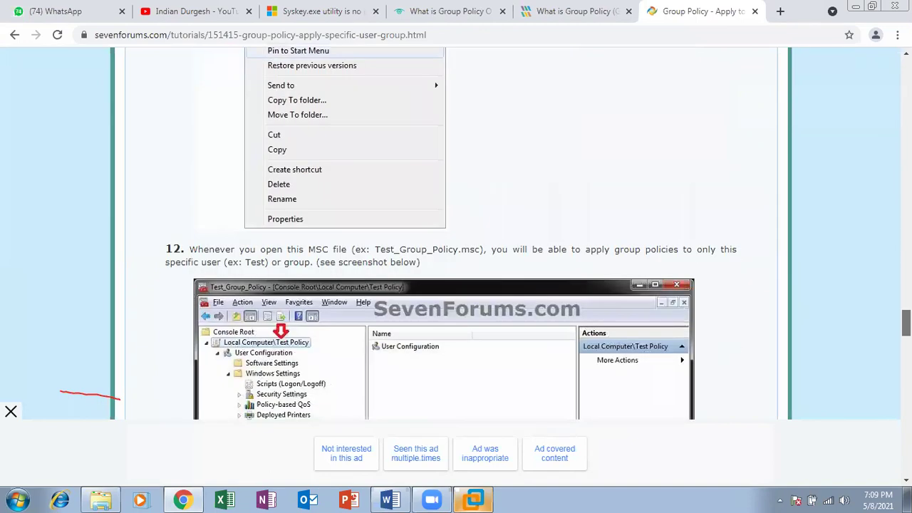
{"action": "scroll", "coordinate": [456, 235], "scroll_direction": "down", "scroll_amount": 8}
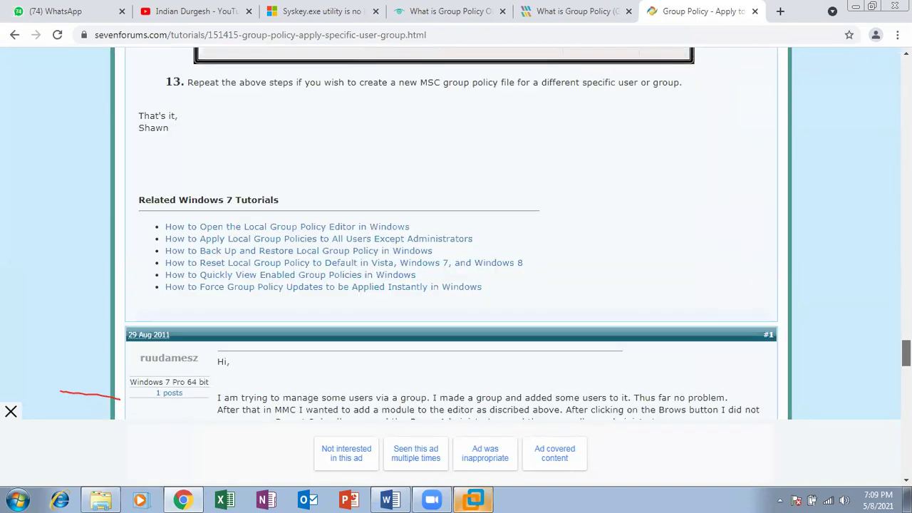
{"action": "scroll", "coordinate": [456, 235], "scroll_direction": "up", "scroll_amount": 18}
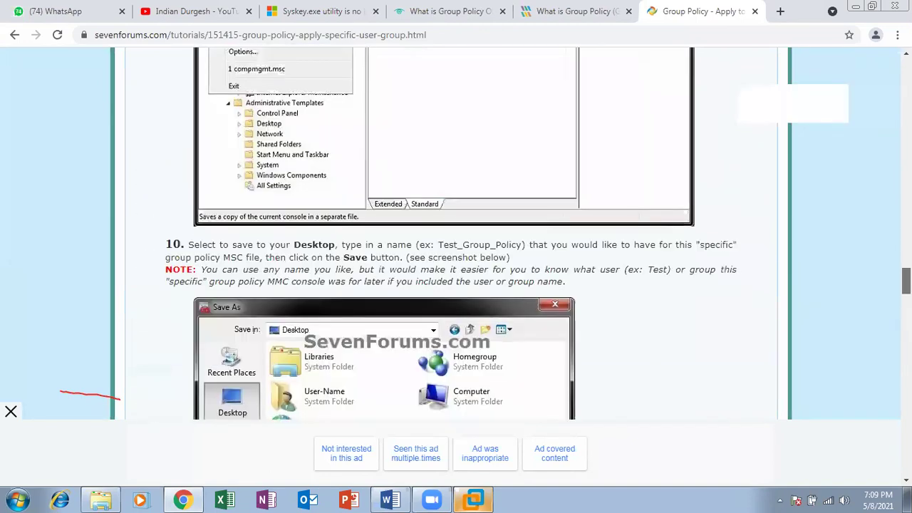
{"action": "scroll", "coordinate": [456, 235], "scroll_direction": "up", "scroll_amount": 20}
{"action": "scroll", "coordinate": [456, 235], "scroll_direction": "down", "scroll_amount": 4}
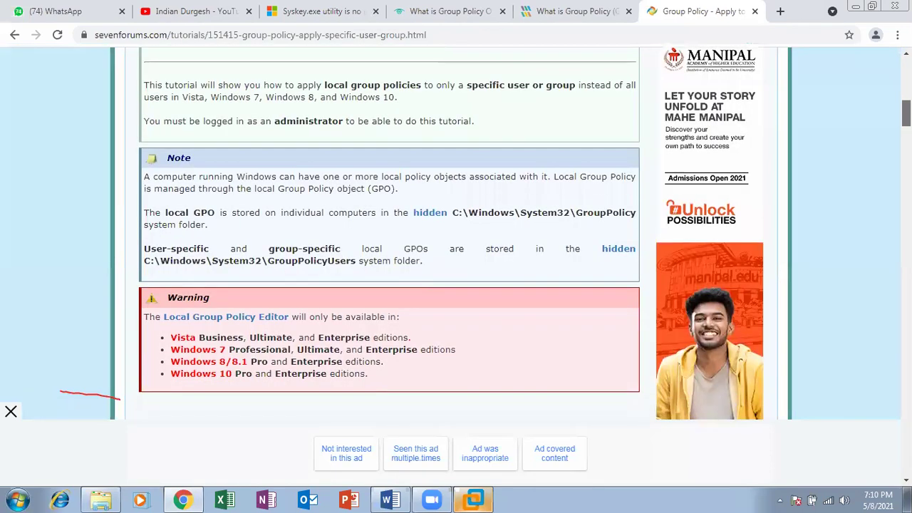
{"action": "scroll", "coordinate": [457, 235], "scroll_direction": "down", "scroll_amount": 4}
{"action": "scroll", "coordinate": [456, 235], "scroll_direction": "up", "scroll_amount": 1}
{"action": "scroll", "coordinate": [456, 235], "scroll_direction": "down", "scroll_amount": 5}
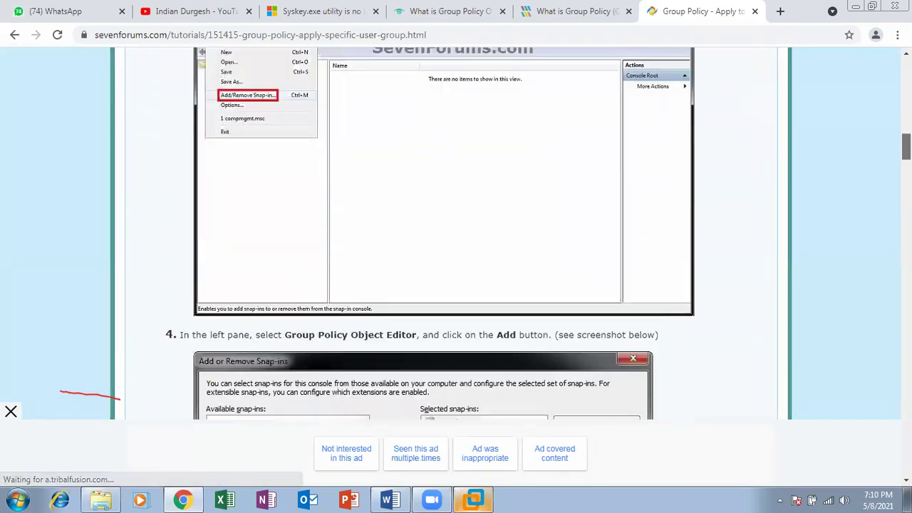
{"action": "scroll", "coordinate": [518, 67], "scroll_direction": "down", "scroll_amount": 1}
{"action": "scroll", "coordinate": [518, 66], "scroll_direction": "up", "scroll_amount": 3}
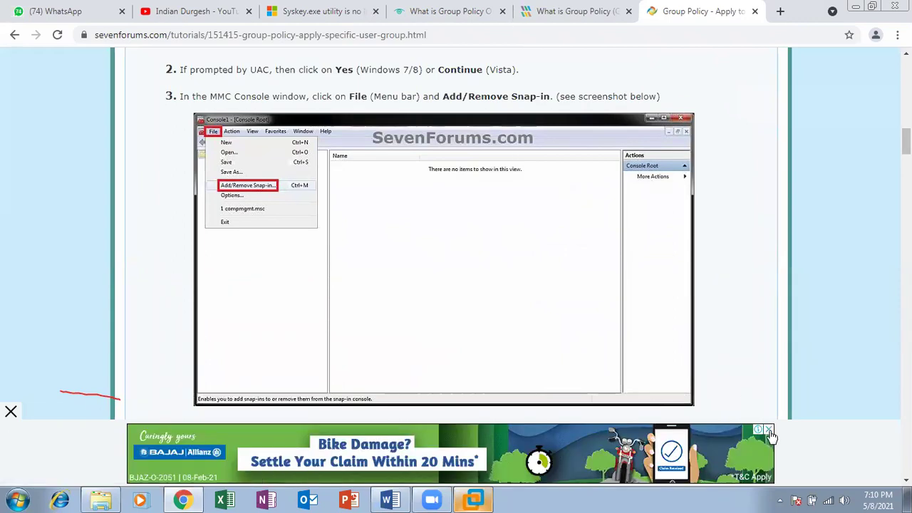
{"action": "left_click", "coordinate": [770, 430]}
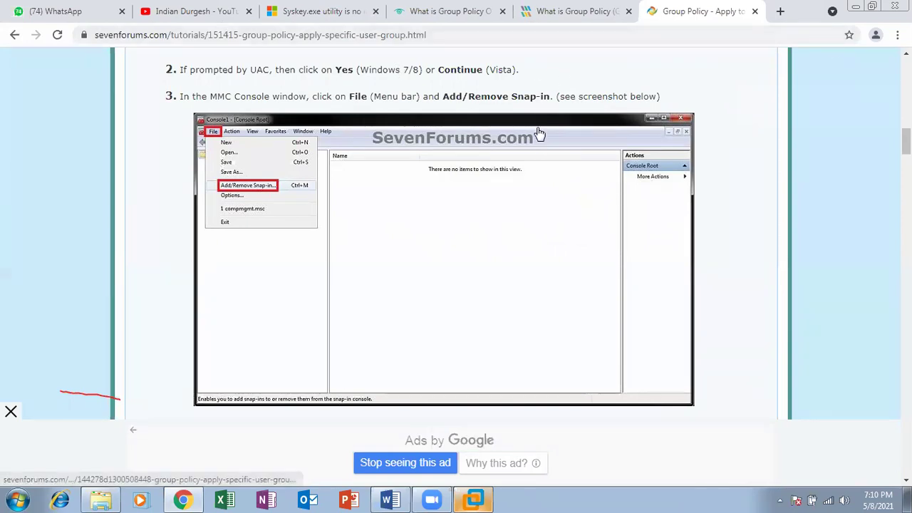
{"action": "left_click", "coordinate": [854, 9]}
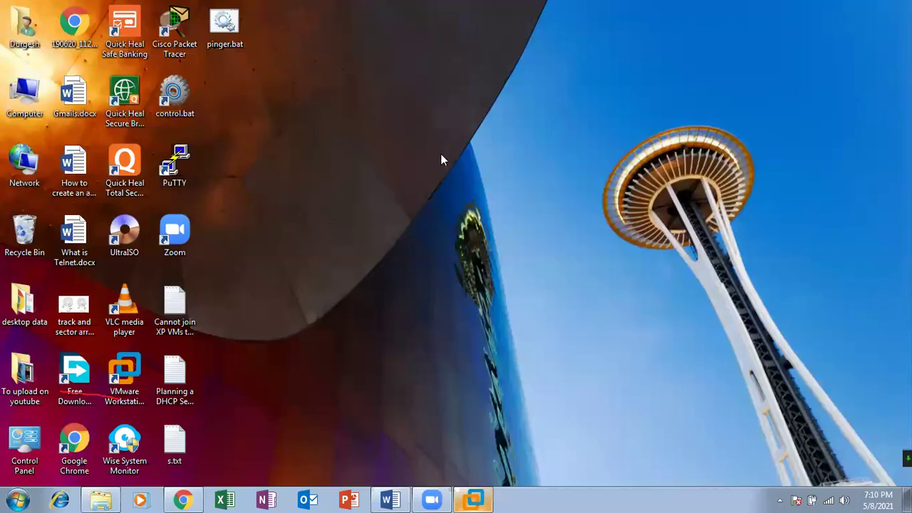
Open Computer Management in the Windows 7 VM and list the local user accounts
{"action": "left_click", "coordinate": [477, 498]}
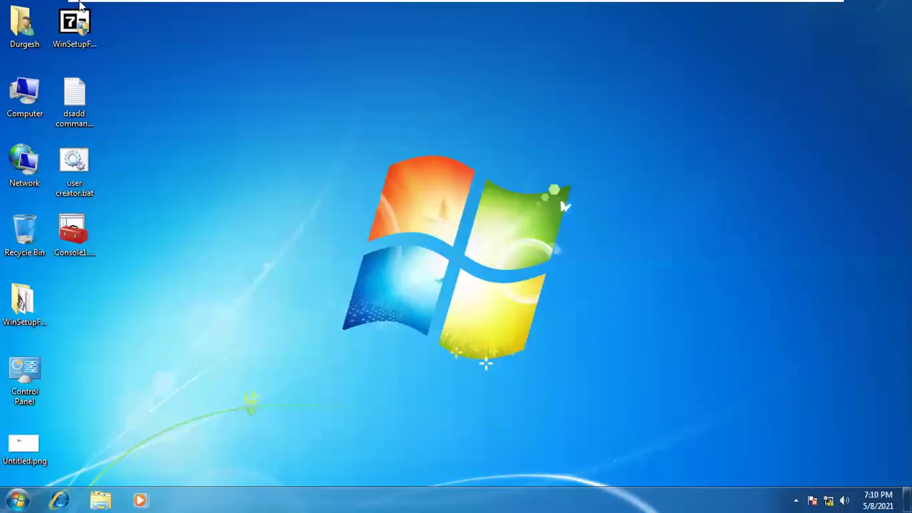
{"action": "right_click", "coordinate": [22, 100]}
{"action": "left_click", "coordinate": [61, 119]}
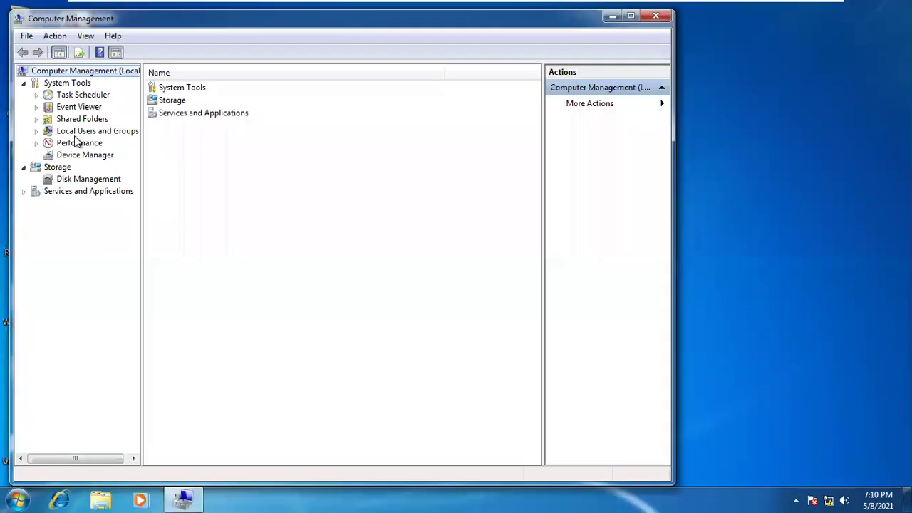
{"action": "double_click", "coordinate": [88, 132]}
{"action": "left_click", "coordinate": [78, 143]}
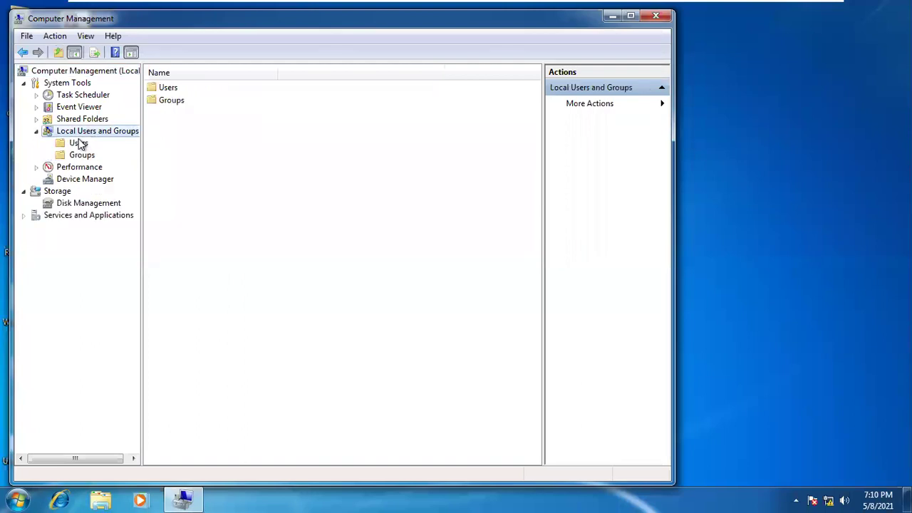
Check the Users node options and the Groups list, then return to Users
{"action": "right_click", "coordinate": [213, 198]}
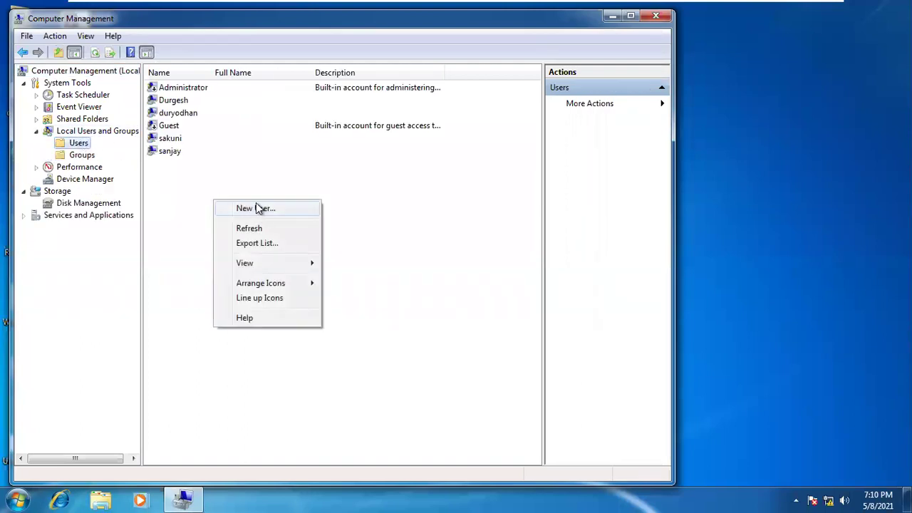
{"action": "left_click", "coordinate": [64, 132]}
{"action": "left_click", "coordinate": [60, 145]}
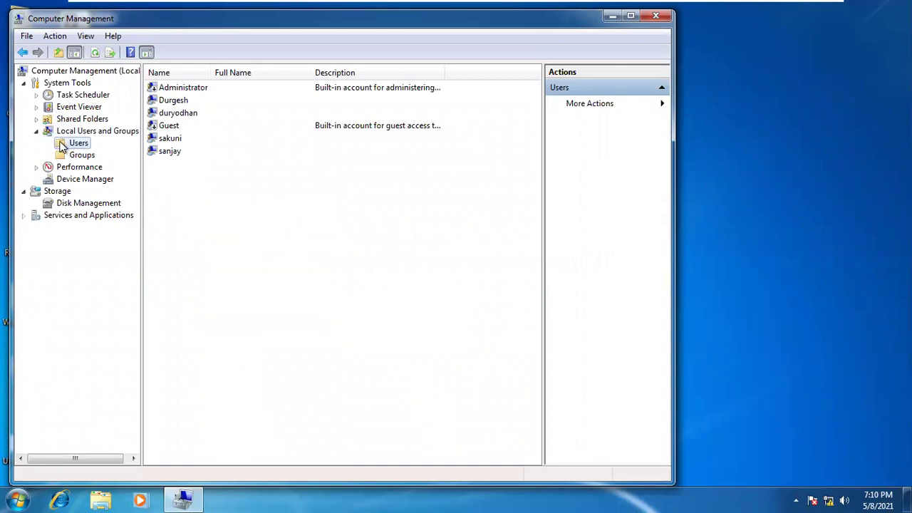
{"action": "right_click", "coordinate": [72, 146]}
{"action": "left_click", "coordinate": [311, 235]}
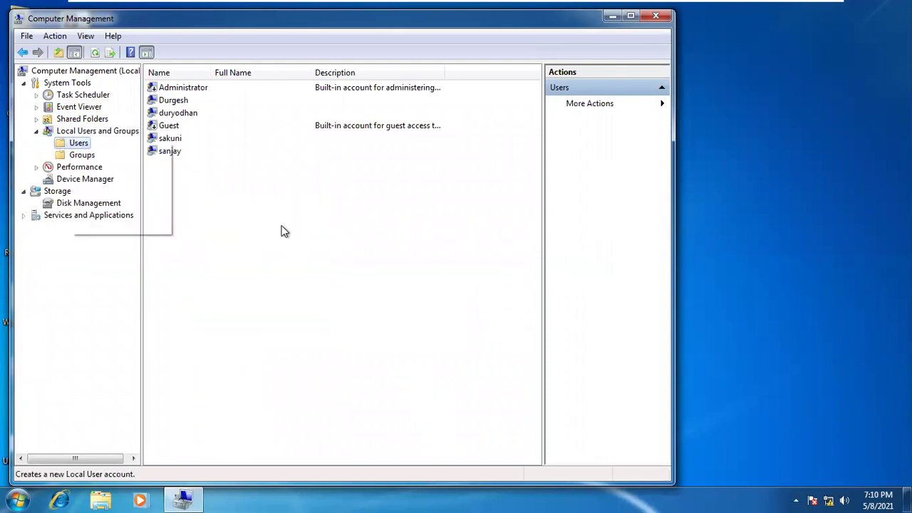
{"action": "left_click", "coordinate": [85, 158]}
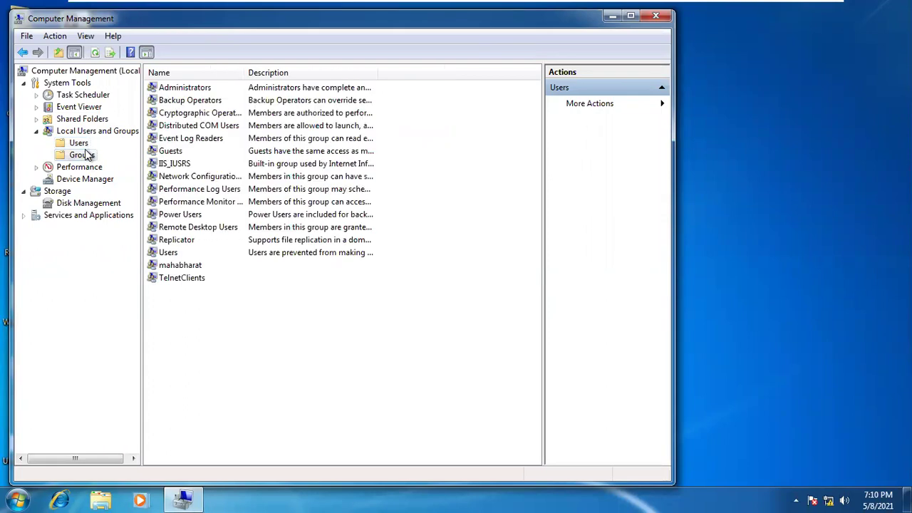
{"action": "left_click", "coordinate": [74, 144]}
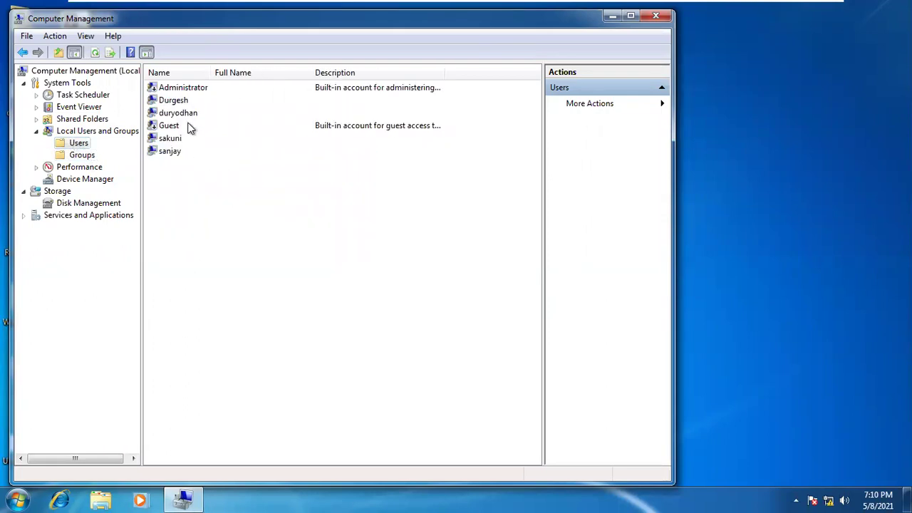
Select the sakuni, duryodhan and sanjay accounts in turn to compare them
{"action": "left_click", "coordinate": [169, 139]}
{"action": "left_click", "coordinate": [174, 114]}
{"action": "left_click", "coordinate": [175, 144]}
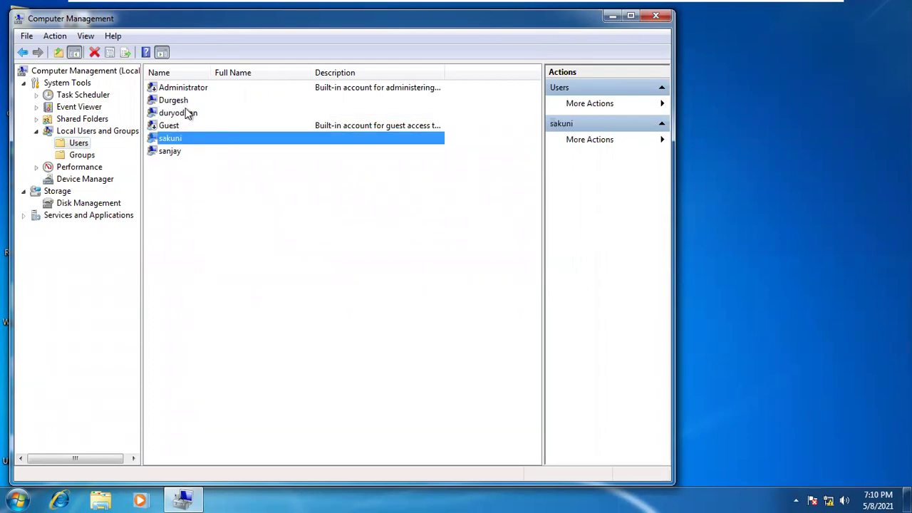
{"action": "left_click", "coordinate": [186, 114]}
{"action": "left_click", "coordinate": [180, 154]}
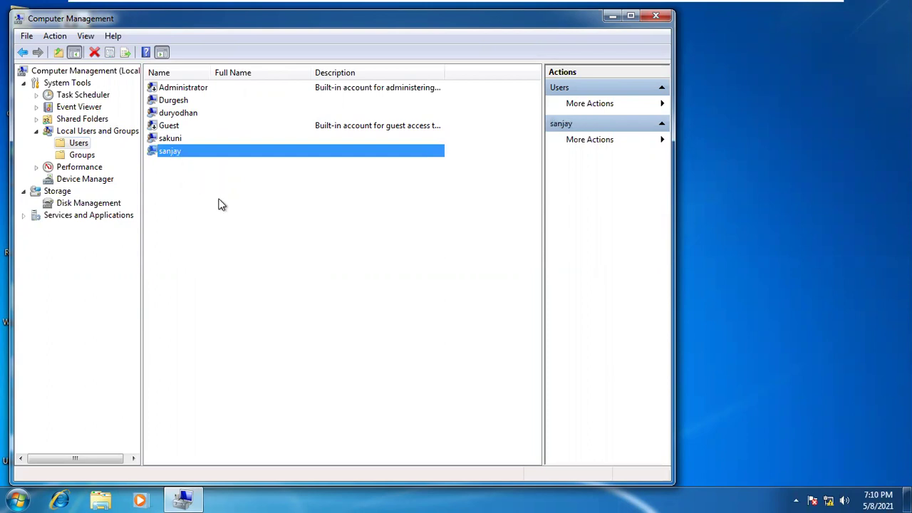
{"action": "left_click", "coordinate": [182, 114]}
{"action": "left_click", "coordinate": [173, 140]}
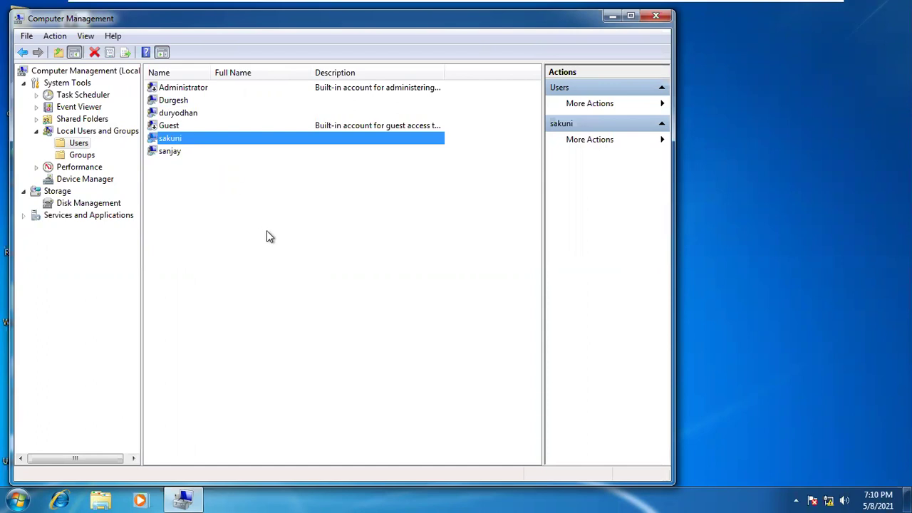
{"action": "left_click", "coordinate": [177, 115]}
{"action": "left_click", "coordinate": [175, 139]}
{"action": "left_click", "coordinate": [177, 115]}
{"action": "left_click", "coordinate": [179, 137]}
Close Computer Management and launch VMware Workstation from its desktop shortcut
{"action": "left_click", "coordinate": [116, 134]}
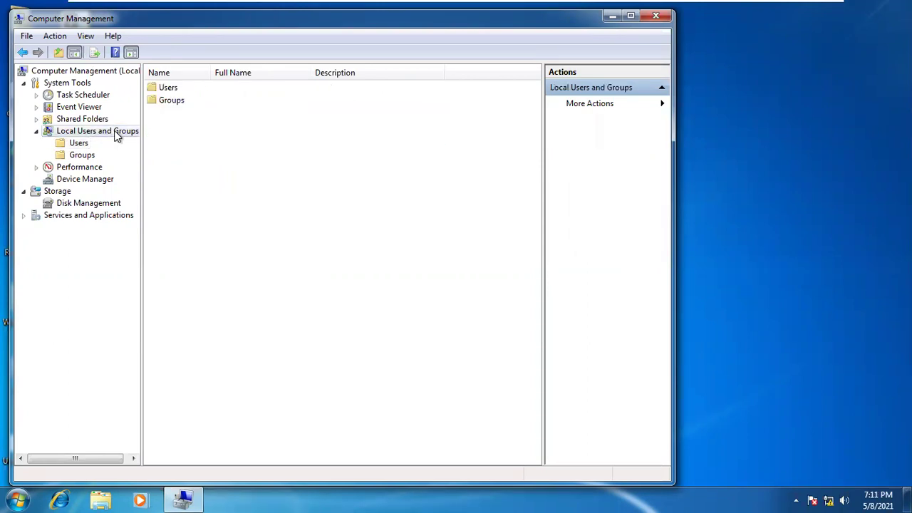
{"action": "right_click", "coordinate": [116, 135]}
{"action": "left_click", "coordinate": [372, 214]}
{"action": "left_click", "coordinate": [656, 16]}
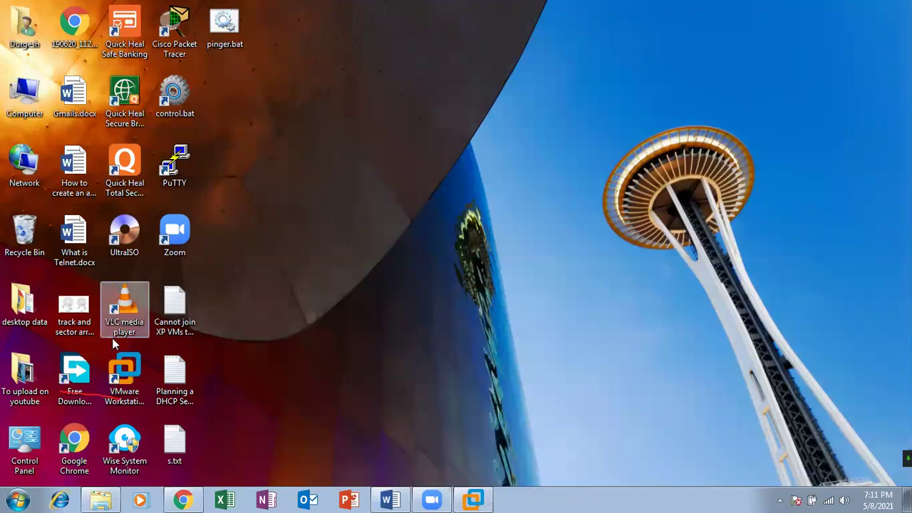
{"action": "left_click", "coordinate": [125, 372]}
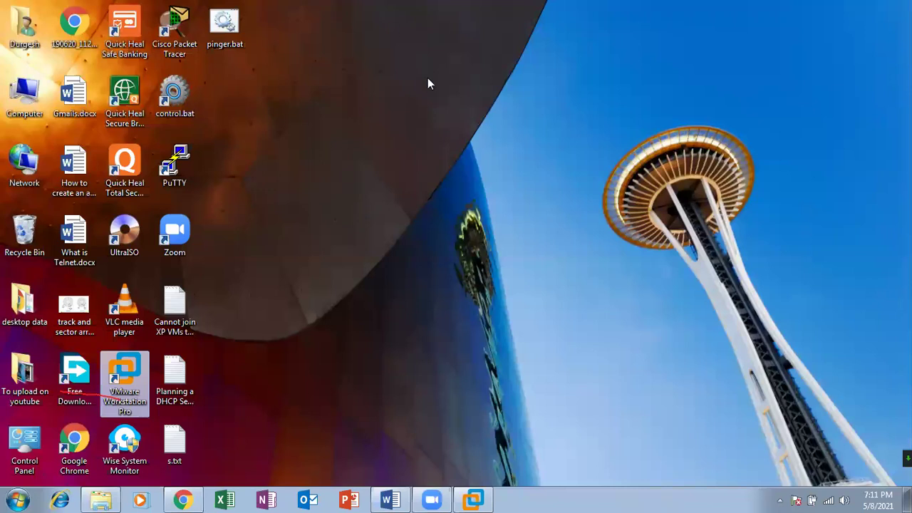
{"action": "key", "text": "Return"}
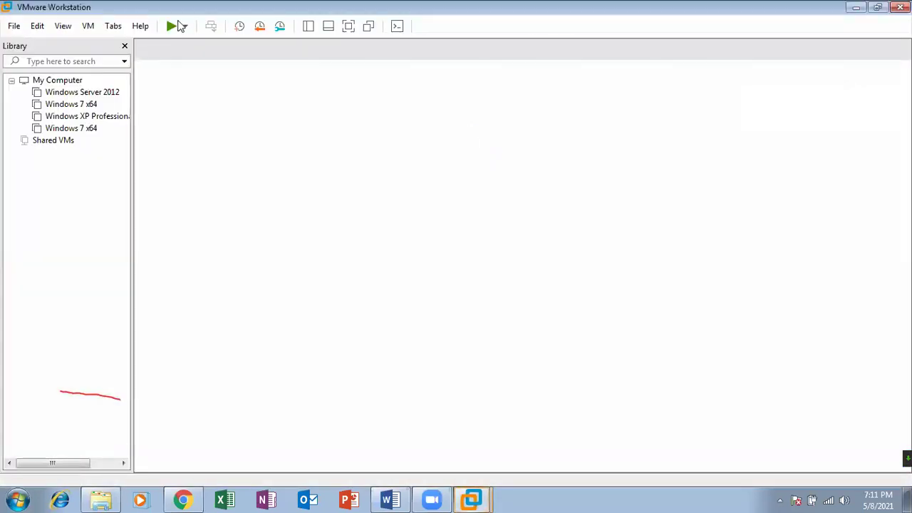
Power on the Windows Server 2012 virtual machine
{"action": "left_click", "coordinate": [103, 92]}
{"action": "right_click", "coordinate": [104, 92]}
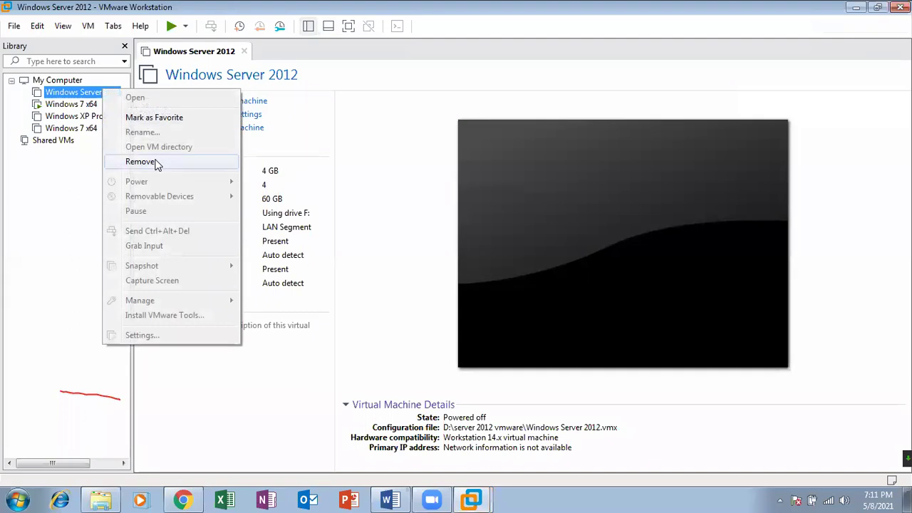
{"action": "left_click", "coordinate": [64, 191]}
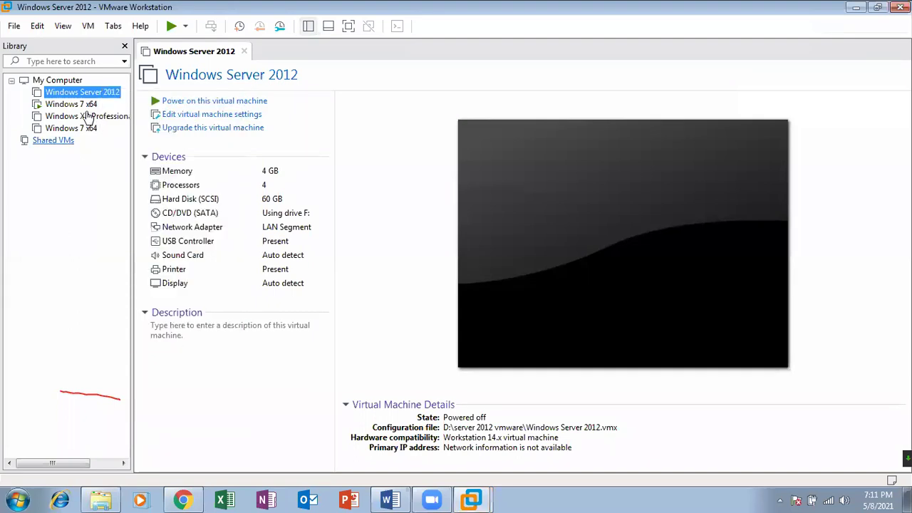
{"action": "left_click", "coordinate": [169, 104]}
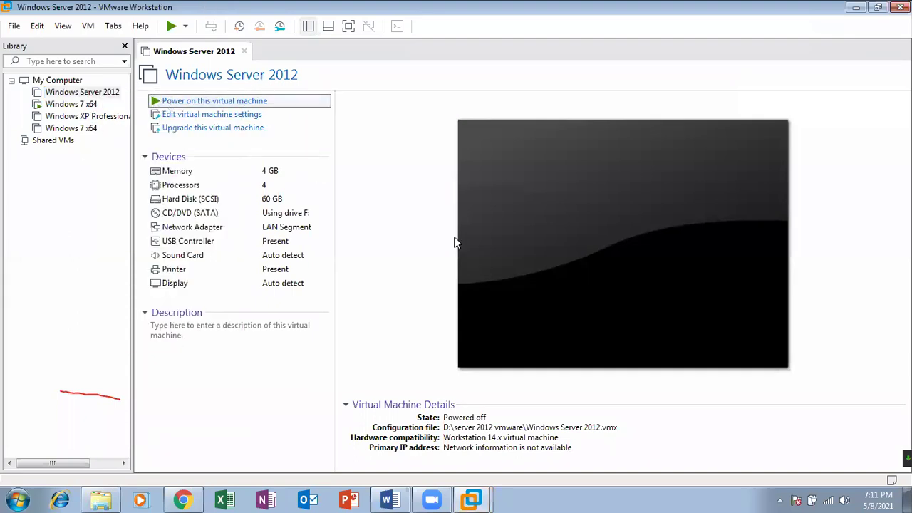
{"action": "left_click", "coordinate": [456, 242]}
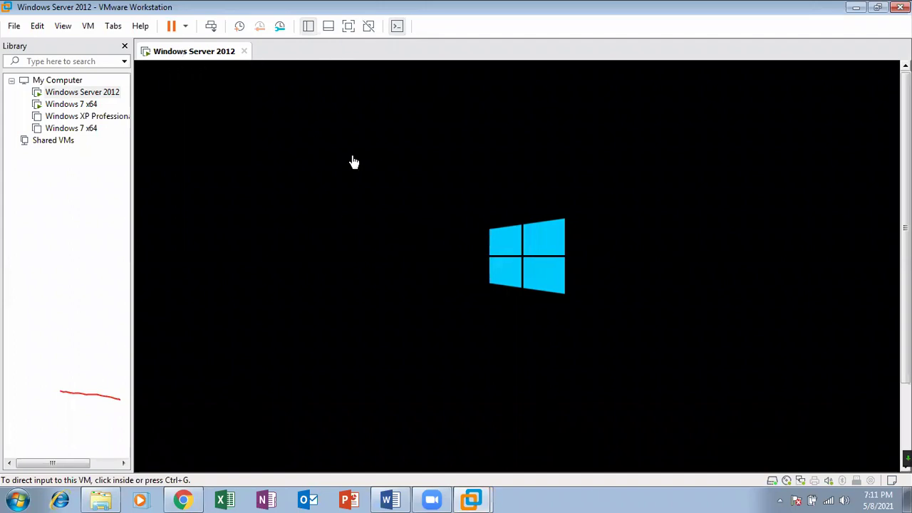
Send keyboard and mouse input to the Server 2012 VM, then minimize VMware Workstation
{"action": "right_click", "coordinate": [208, 50]}
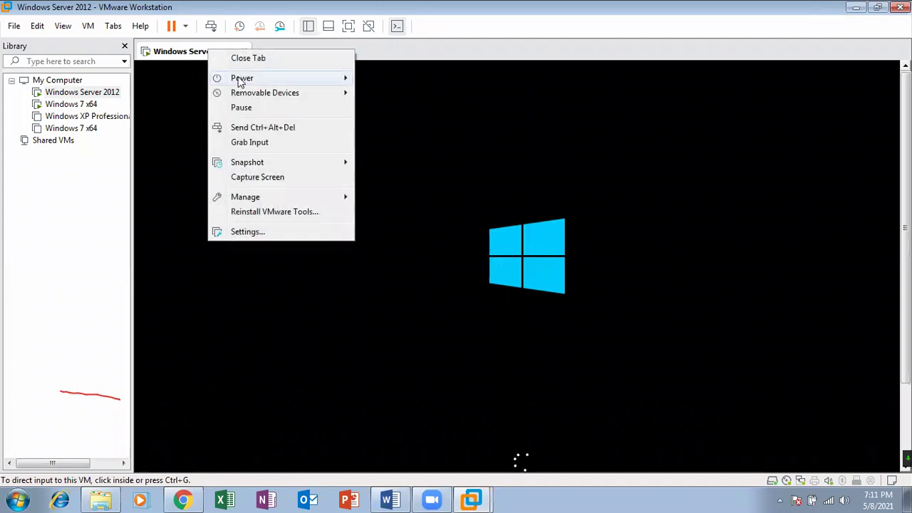
{"action": "left_click", "coordinate": [188, 136]}
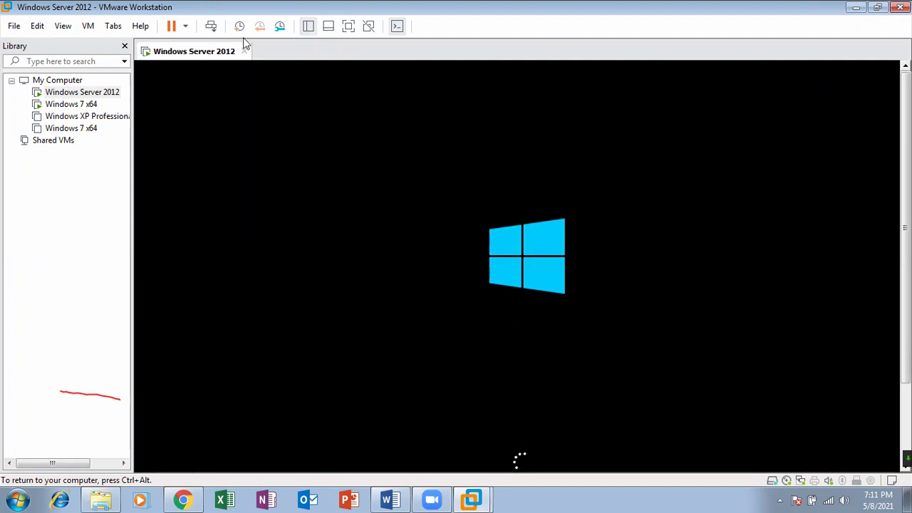
{"action": "left_click", "coordinate": [856, 7]}
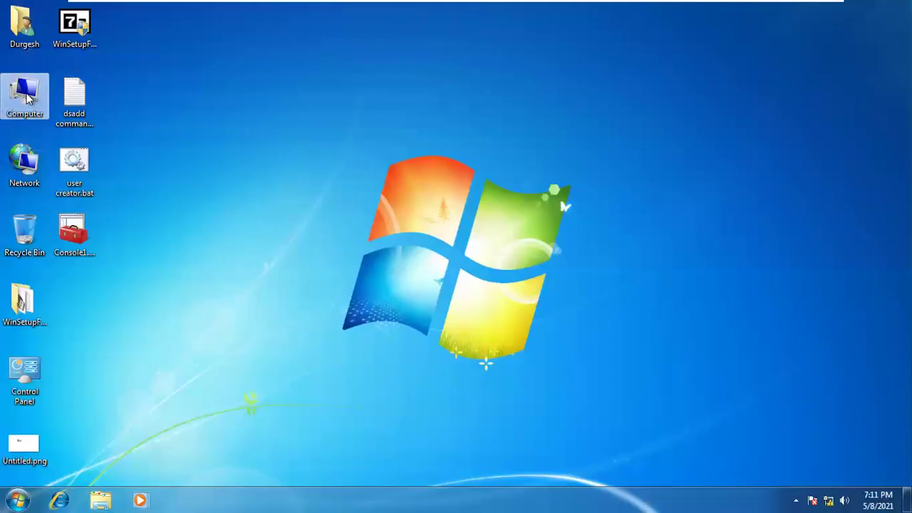
Open Computer Management from Computer and list the local user accounts
{"action": "right_click", "coordinate": [26, 93]}
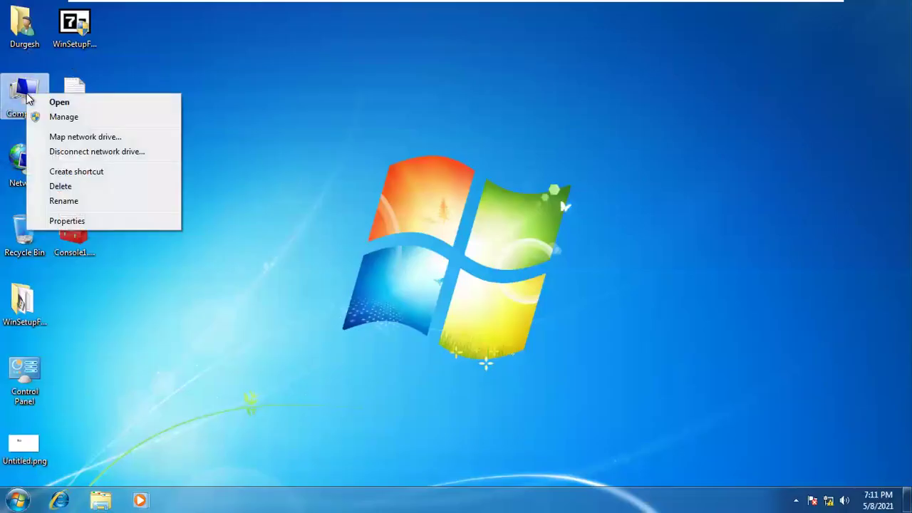
{"action": "left_click", "coordinate": [68, 122]}
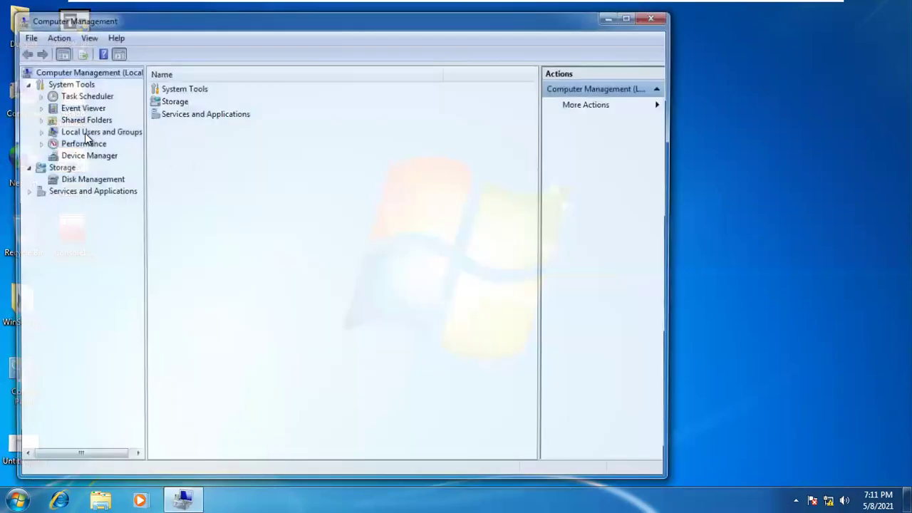
{"action": "left_click", "coordinate": [84, 133]}
{"action": "double_click", "coordinate": [85, 133]}
{"action": "left_click", "coordinate": [79, 143]}
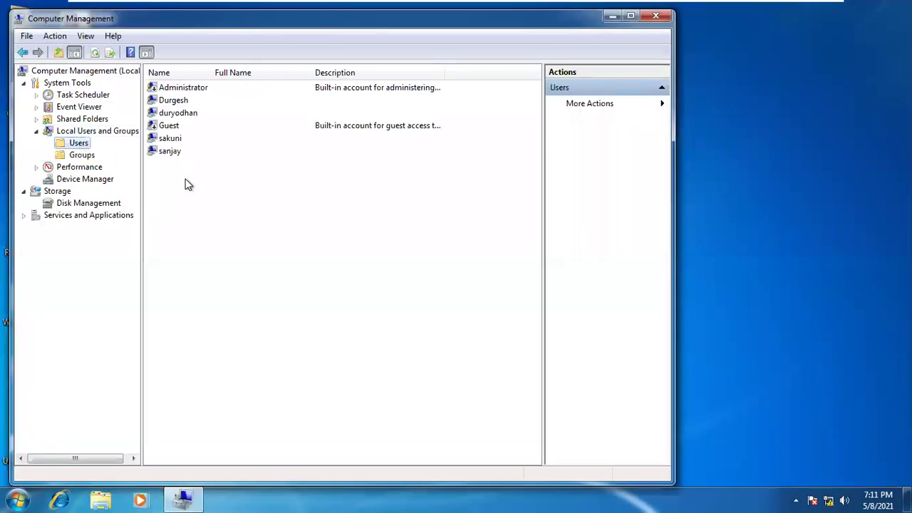
Review the Users and Groups context menus and view the local groups list
{"action": "right_click", "coordinate": [81, 132]}
{"action": "left_click", "coordinate": [234, 238]}
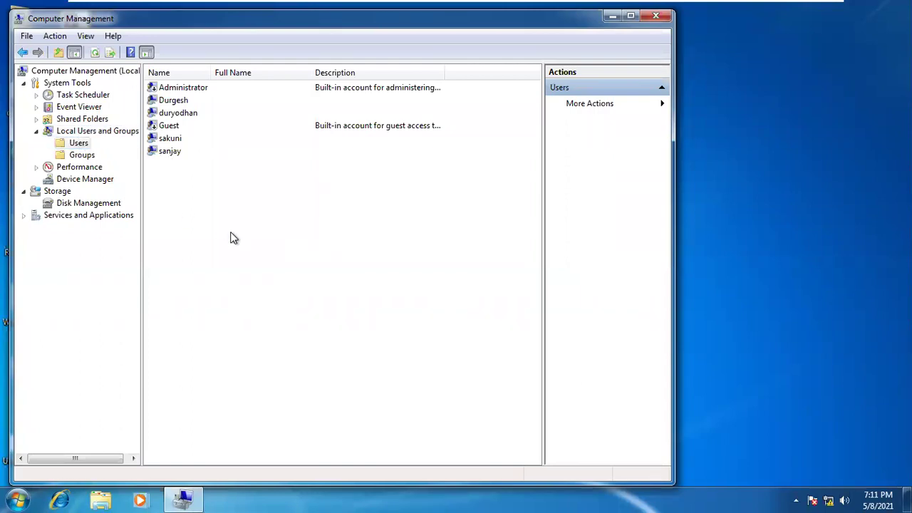
{"action": "right_click", "coordinate": [79, 143]}
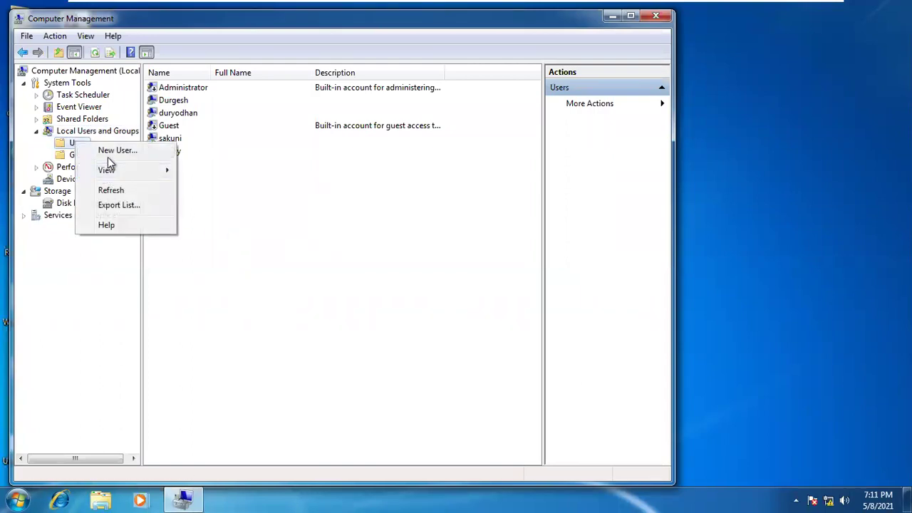
{"action": "left_click", "coordinate": [72, 156]}
{"action": "right_click", "coordinate": [70, 157]}
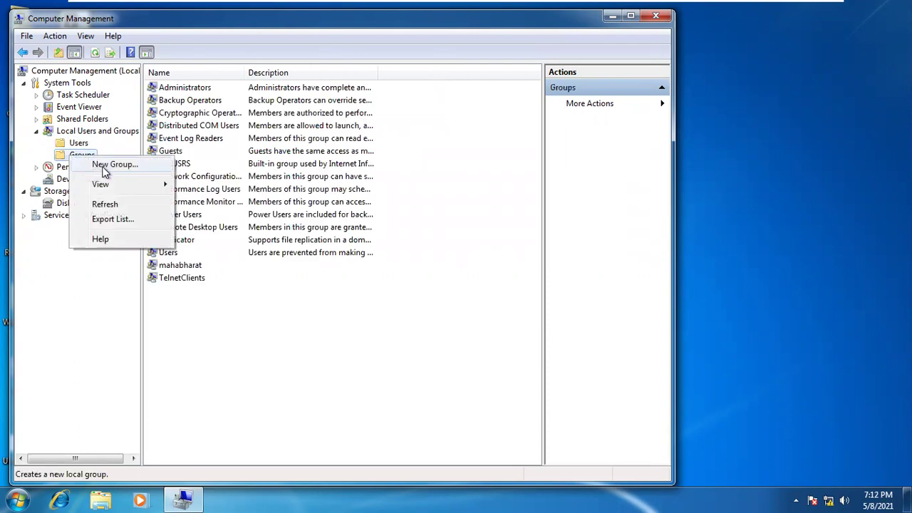
{"action": "left_click", "coordinate": [240, 339]}
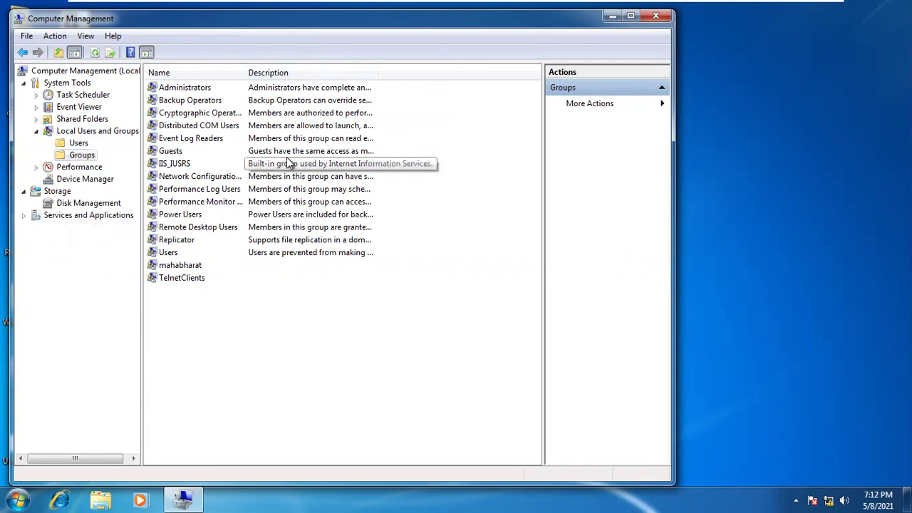
Minimize the Windows 7 VM and switch to the Windows Server 2012 VM
{"action": "mouse_move", "coordinate": [499, 5]}
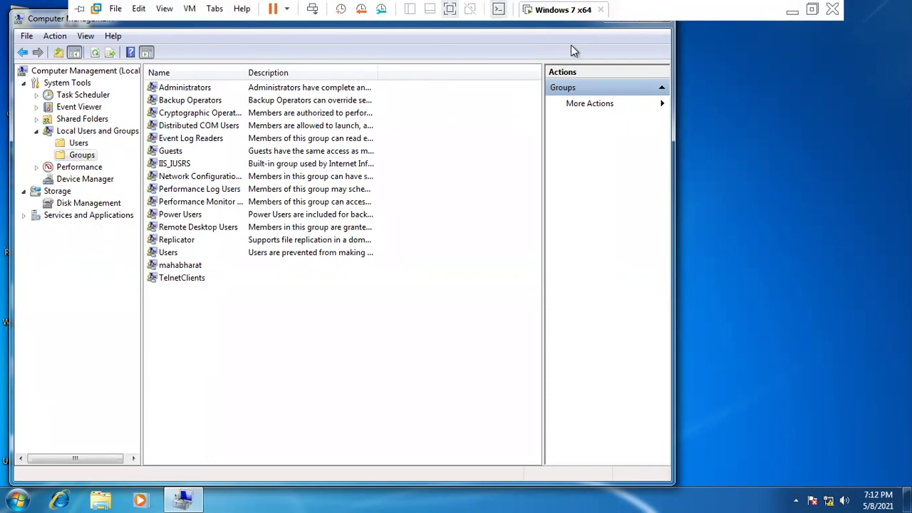
{"action": "left_click", "coordinate": [793, 13]}
{"action": "mouse_move", "coordinate": [460, 498]}
{"action": "left_click", "coordinate": [490, 450]}
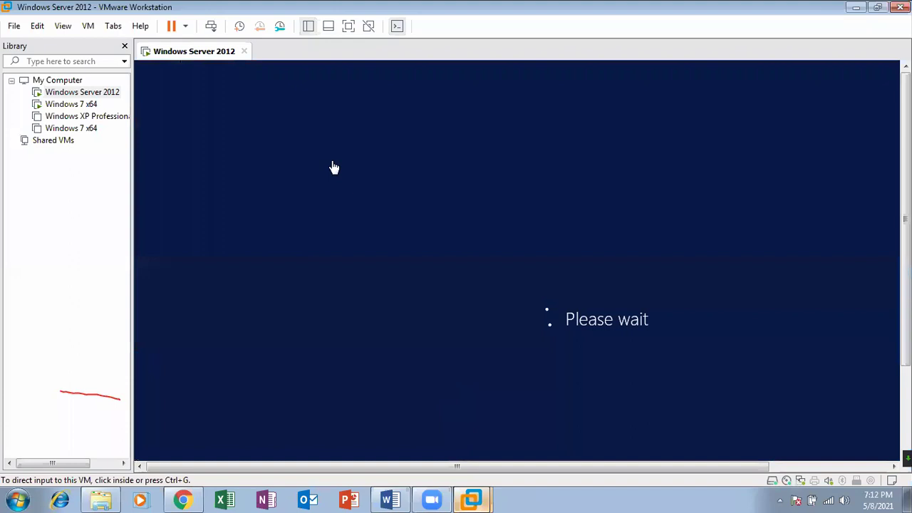
Put the server VM in full screen, refresh the host desktop, and return to the VM
{"action": "left_click", "coordinate": [62, 26]}
{"action": "left_click", "coordinate": [86, 41]}
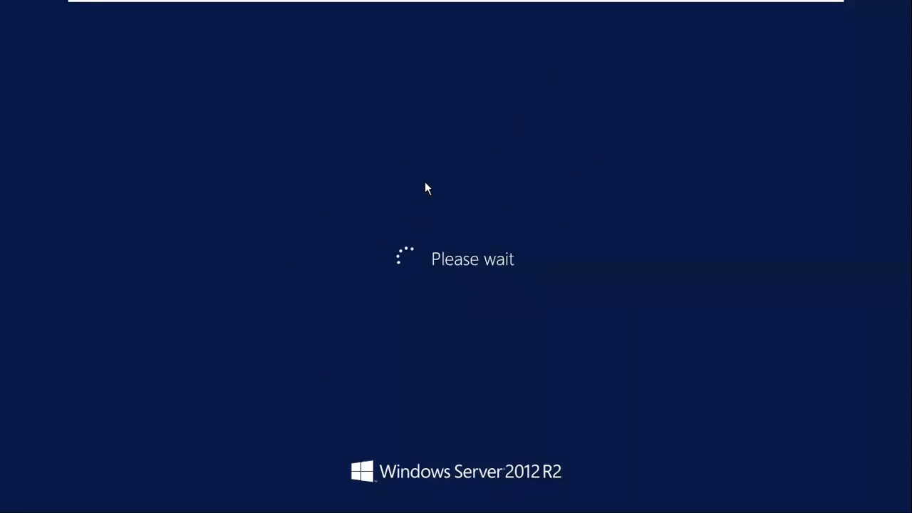
{"action": "mouse_move", "coordinate": [409, 3]}
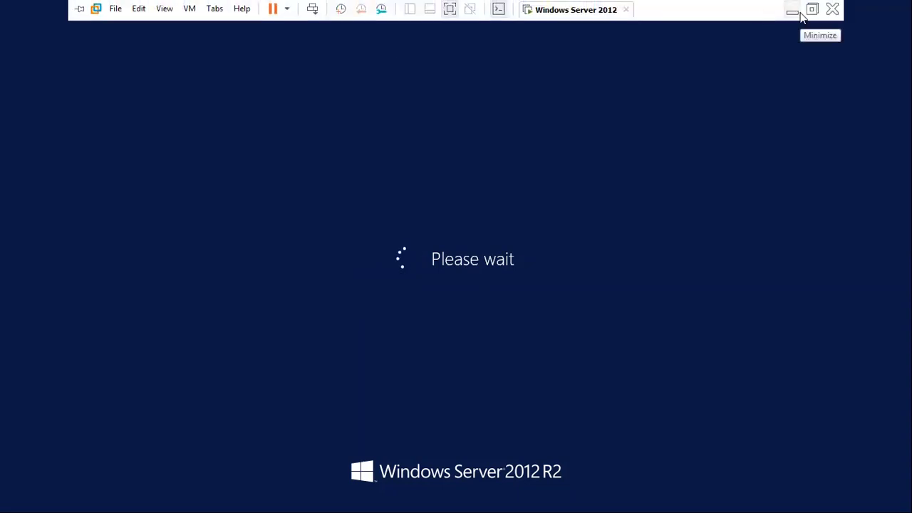
{"action": "left_click", "coordinate": [800, 15]}
{"action": "right_click", "coordinate": [433, 65]}
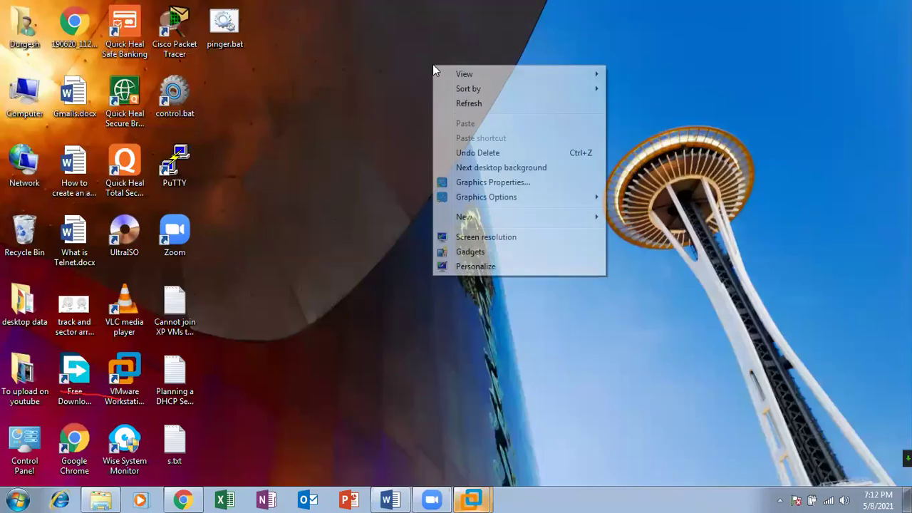
{"action": "left_click", "coordinate": [457, 105]}
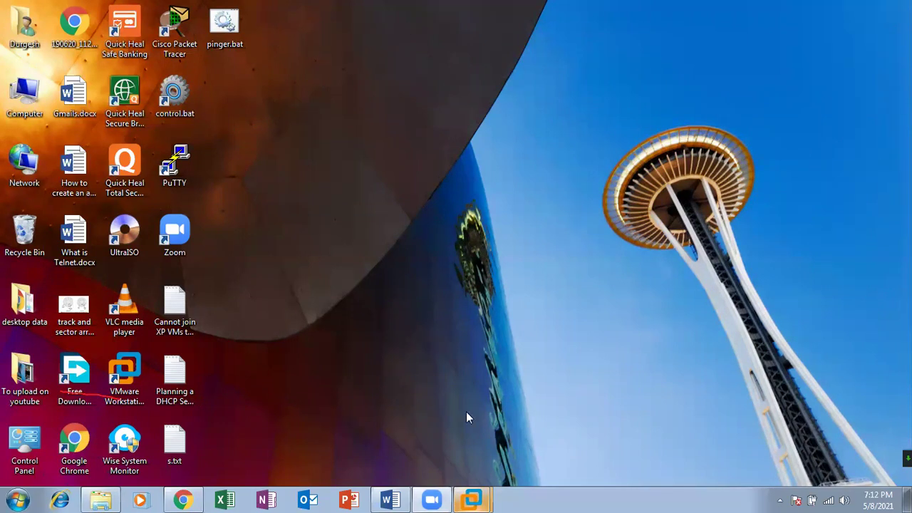
{"action": "mouse_move", "coordinate": [471, 499]}
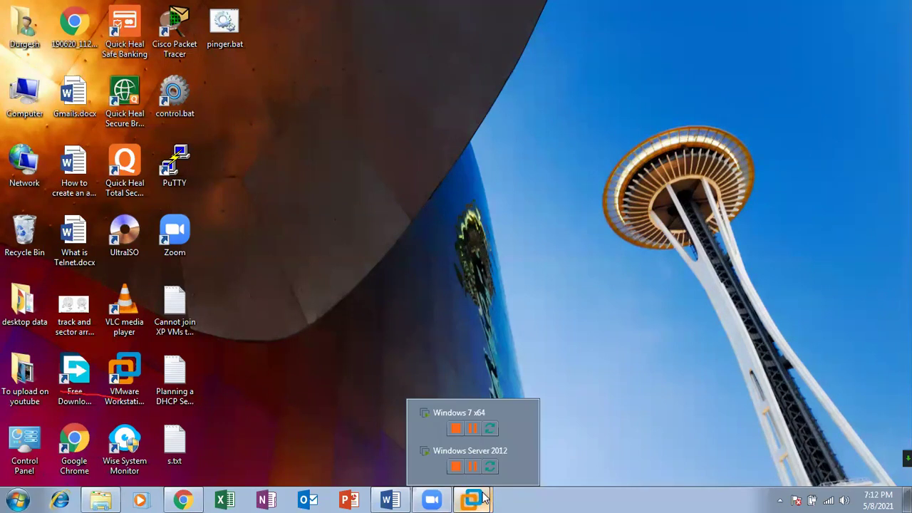
{"action": "left_click", "coordinate": [499, 454]}
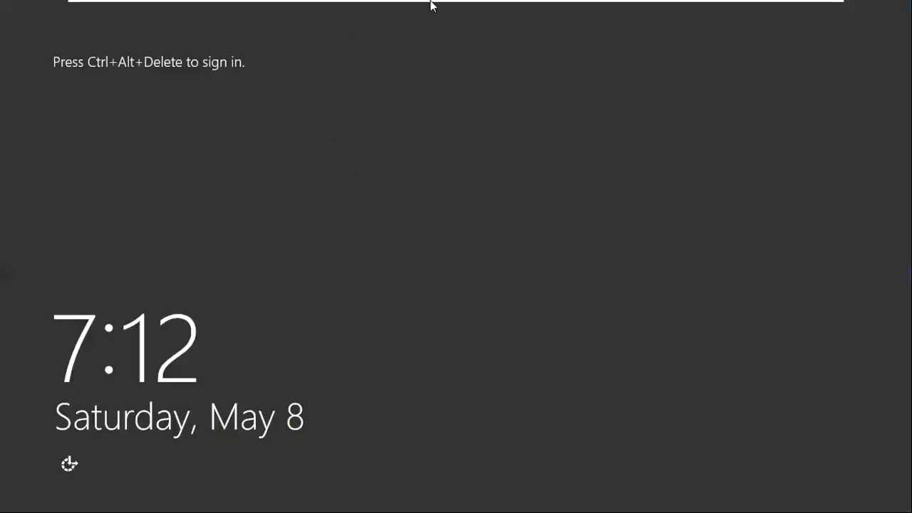
Send Ctrl+Alt+Del to the server VM and sign in with the administrator password
{"action": "right_click", "coordinate": [553, 17]}
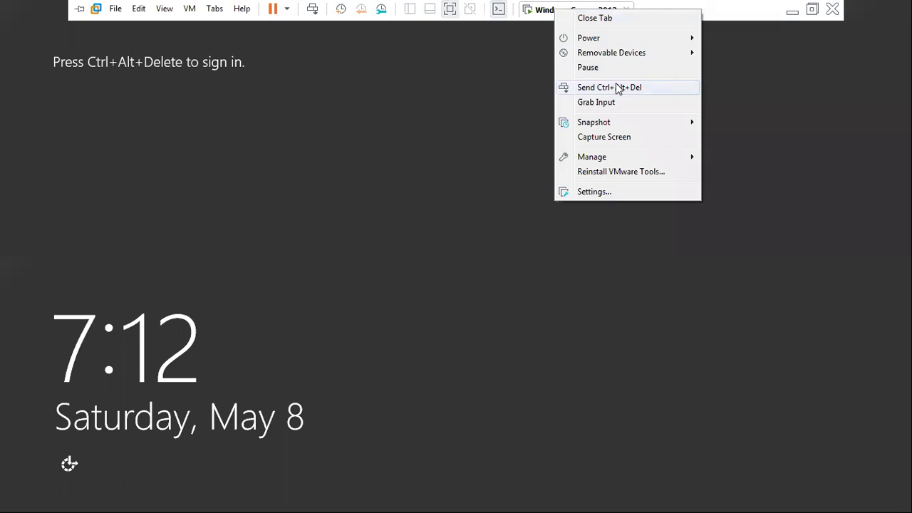
{"action": "left_click", "coordinate": [615, 86]}
{"action": "left_click", "coordinate": [452, 168]}
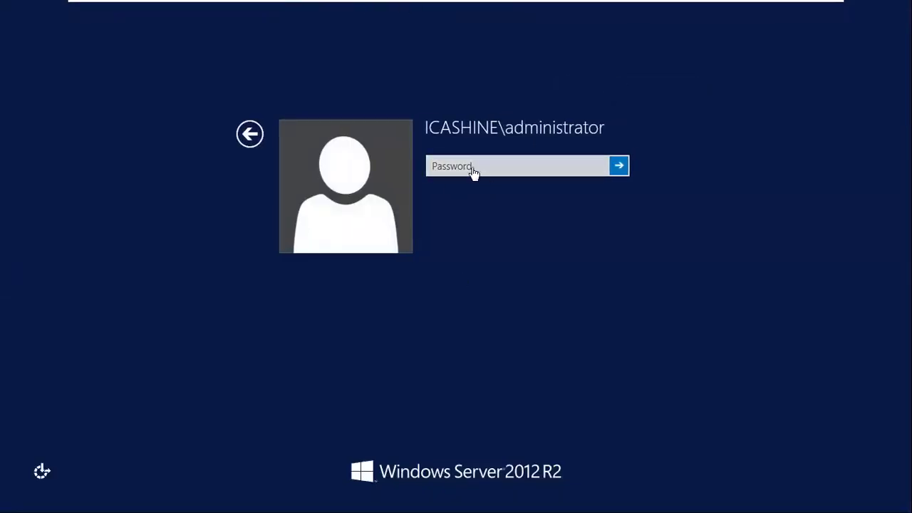
{"action": "left_click", "coordinate": [476, 168]}
{"action": "type", "text": "••"}
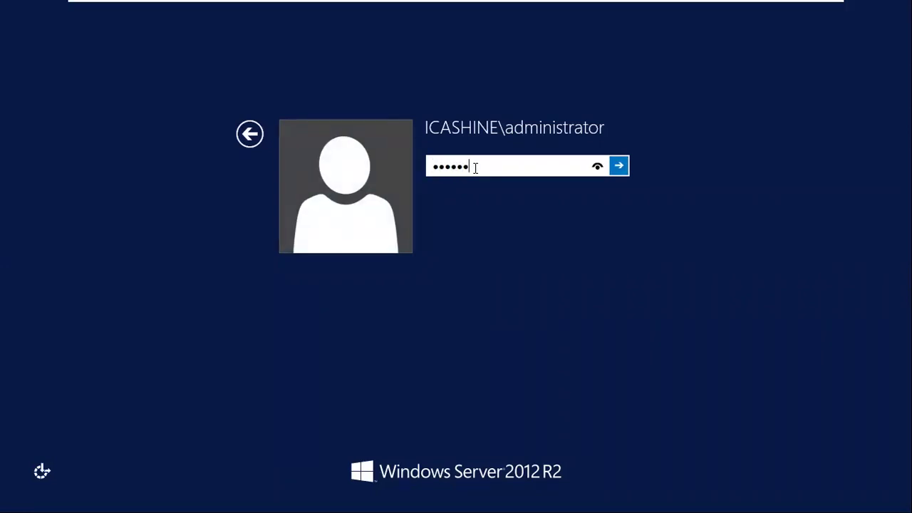
{"action": "key", "text": "Return"}
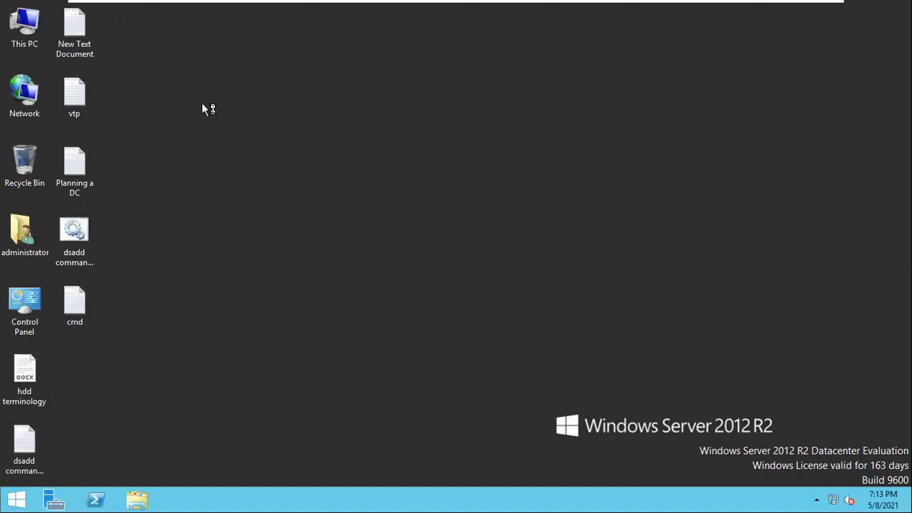
Refresh the server desktop repeatedly from its context menu
{"action": "right_click", "coordinate": [151, 78]}
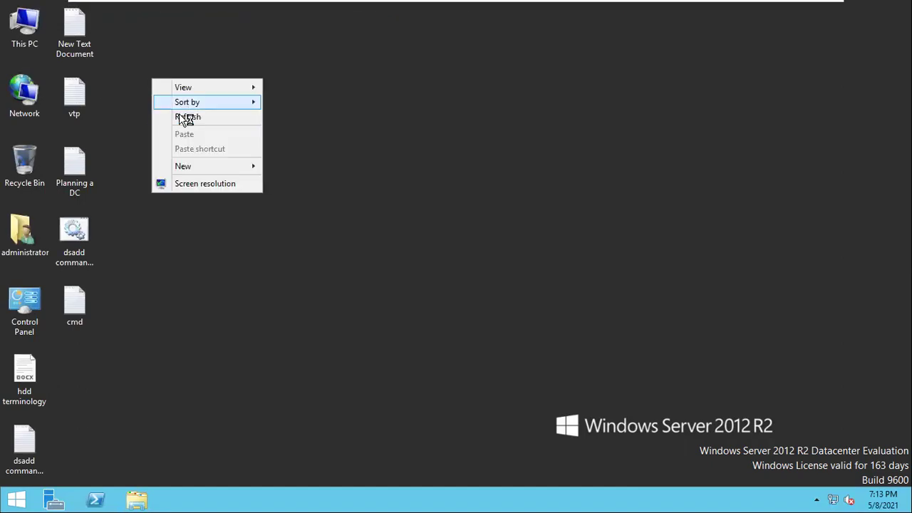
{"action": "right_click", "coordinate": [181, 114]}
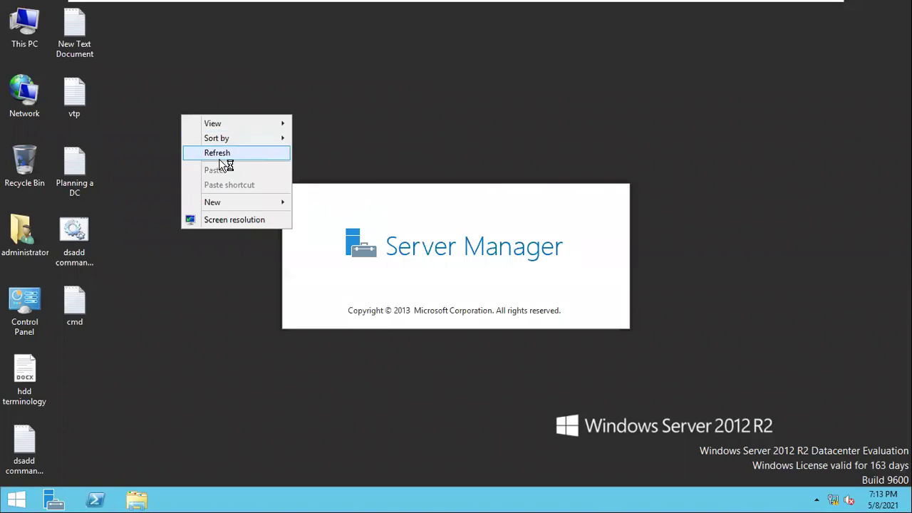
{"action": "right_click", "coordinate": [221, 160]}
{"action": "left_click", "coordinate": [253, 198]}
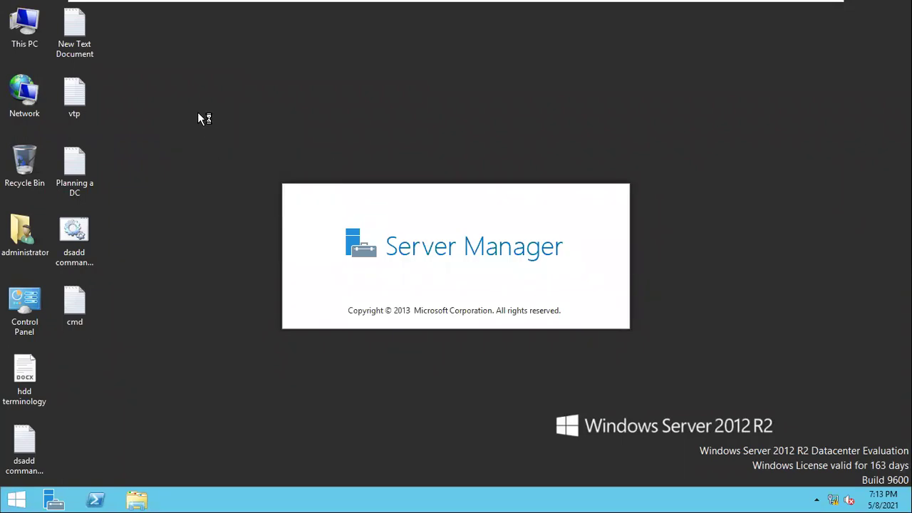
{"action": "right_click", "coordinate": [197, 112]}
{"action": "left_click", "coordinate": [230, 156]}
{"action": "right_click", "coordinate": [183, 99]}
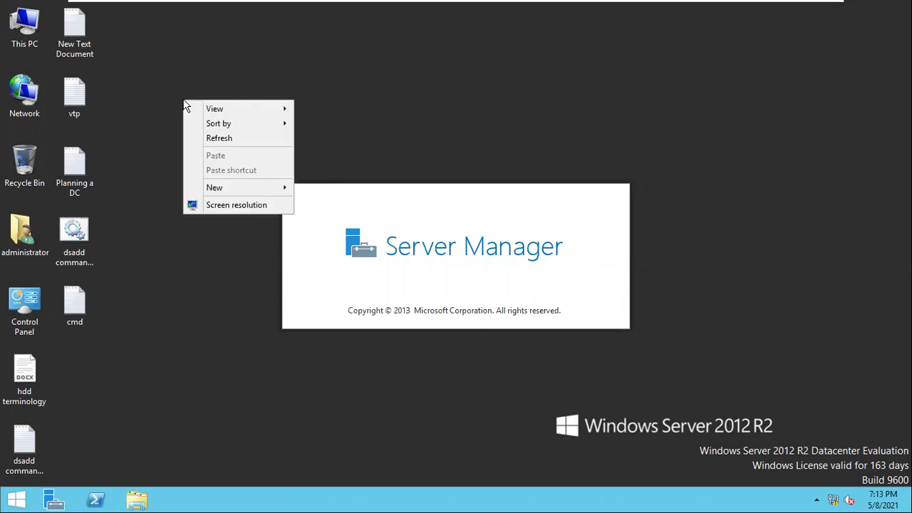
{"action": "left_click", "coordinate": [199, 137]}
{"action": "right_click", "coordinate": [153, 23]}
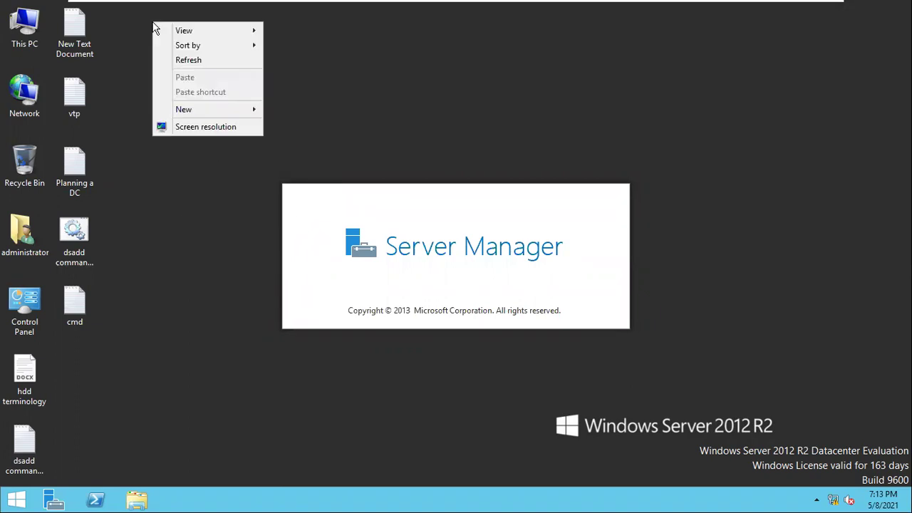
{"action": "left_click", "coordinate": [186, 64]}
{"action": "right_click", "coordinate": [185, 61]}
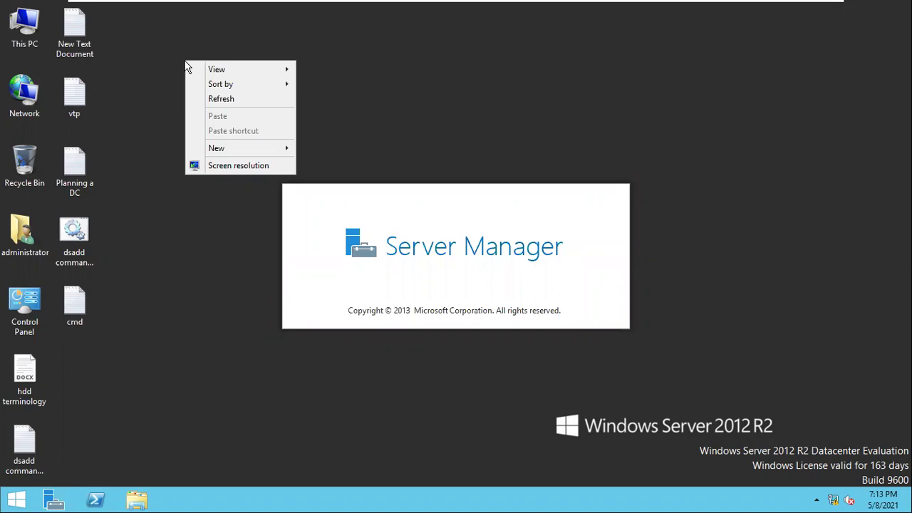
{"action": "left_click", "coordinate": [211, 99]}
{"action": "right_click", "coordinate": [211, 96]}
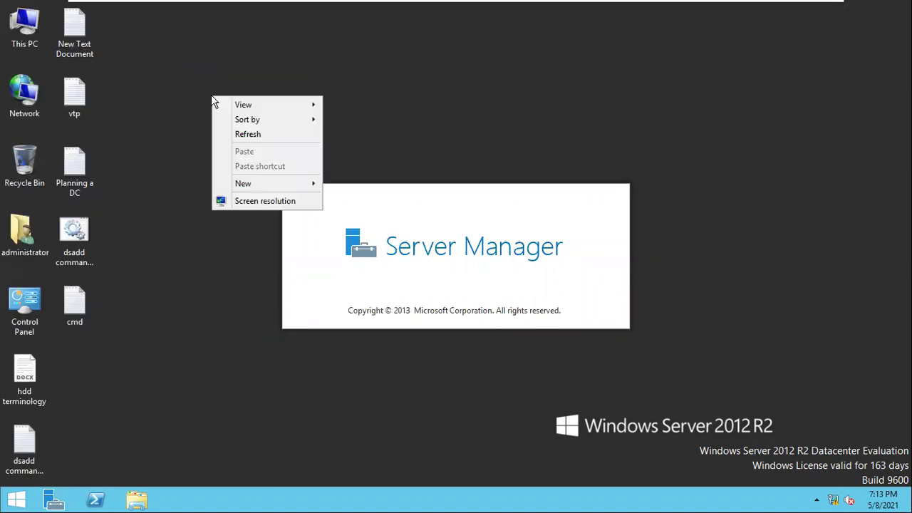
{"action": "left_click", "coordinate": [266, 142]}
{"action": "right_click", "coordinate": [137, 35]}
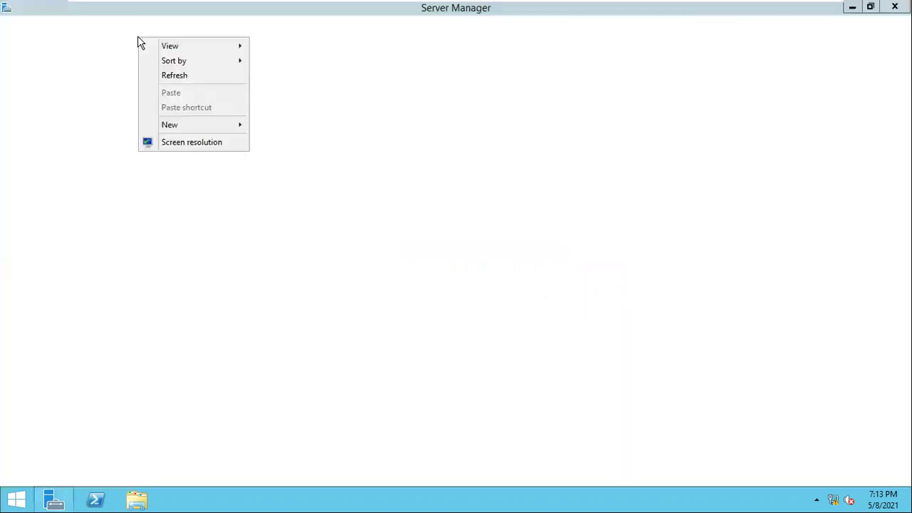
{"action": "left_click", "coordinate": [179, 77]}
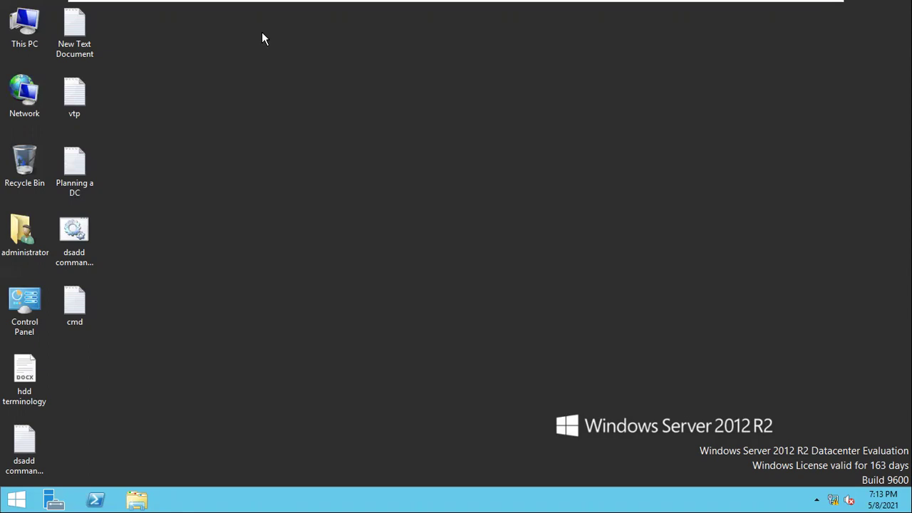
{"action": "right_click", "coordinate": [263, 33]}
{"action": "left_click", "coordinate": [298, 73]}
{"action": "right_click", "coordinate": [226, 91]}
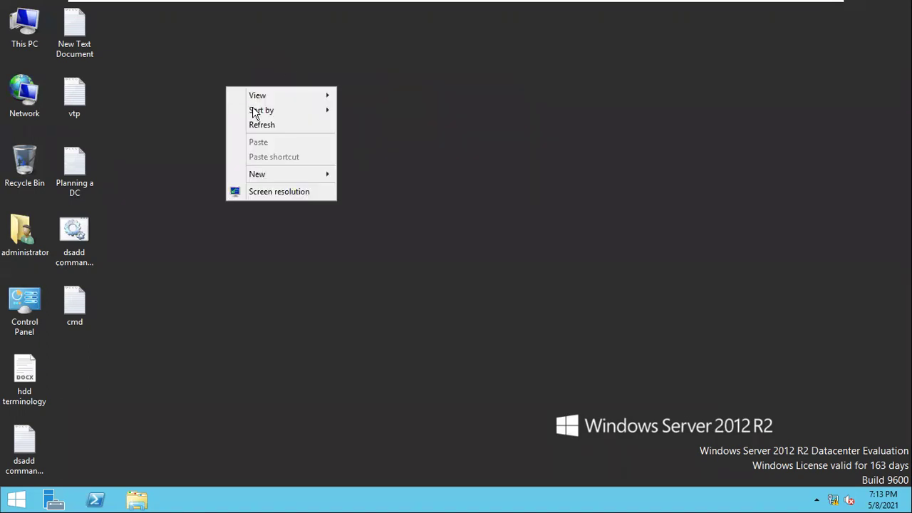
{"action": "left_click", "coordinate": [260, 133]}
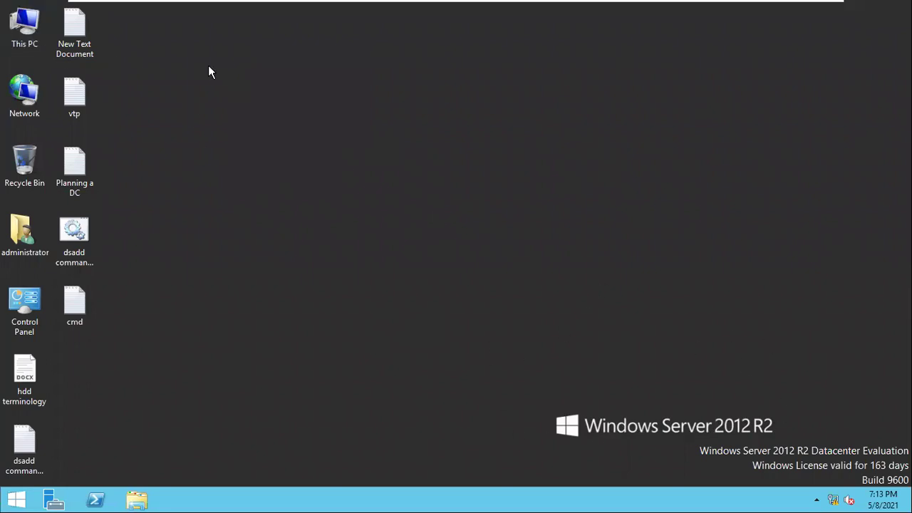
{"action": "right_click", "coordinate": [267, 80]}
{"action": "left_click", "coordinate": [310, 122]}
Open Server Manager through This PC > Manage and glance at its Manage menu
{"action": "left_click", "coordinate": [37, 27]}
{"action": "right_click", "coordinate": [40, 27]}
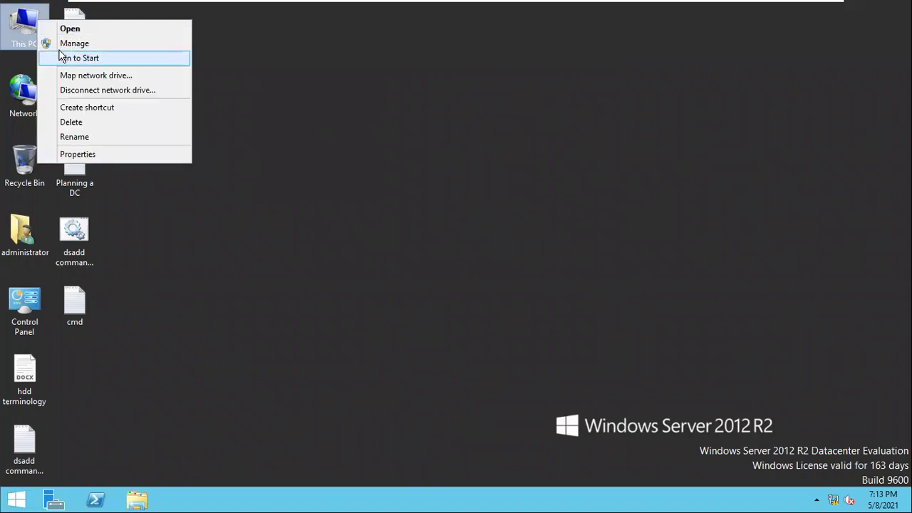
{"action": "left_click", "coordinate": [65, 41]}
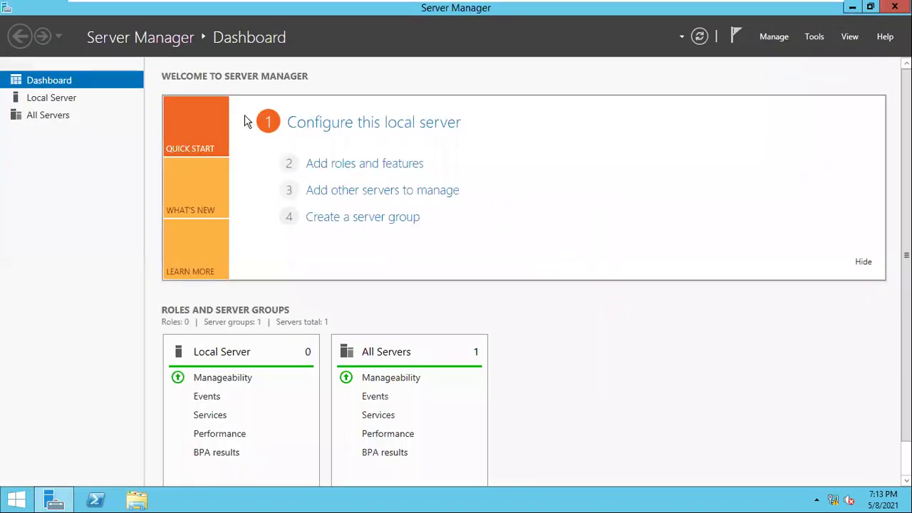
{"action": "left_click", "coordinate": [776, 37]}
{"action": "left_click", "coordinate": [777, 41]}
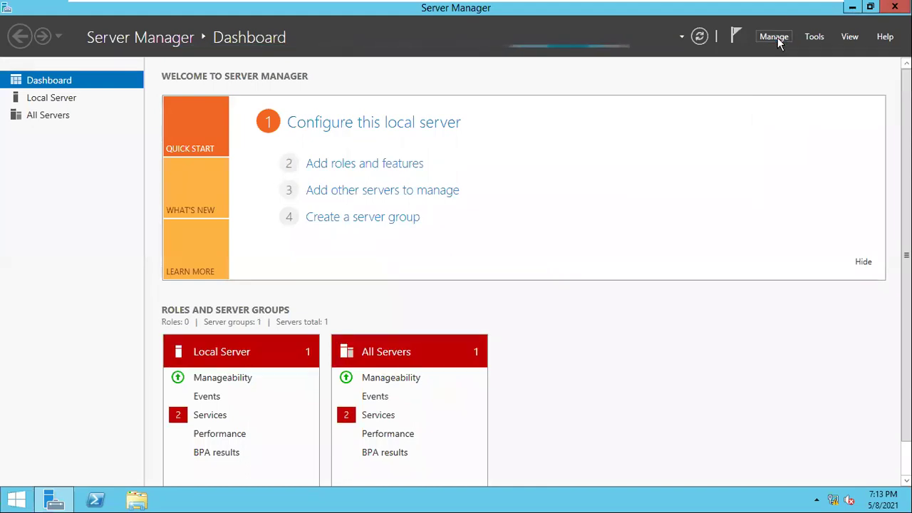
{"action": "left_click", "coordinate": [777, 40]}
{"action": "left_click", "coordinate": [775, 38]}
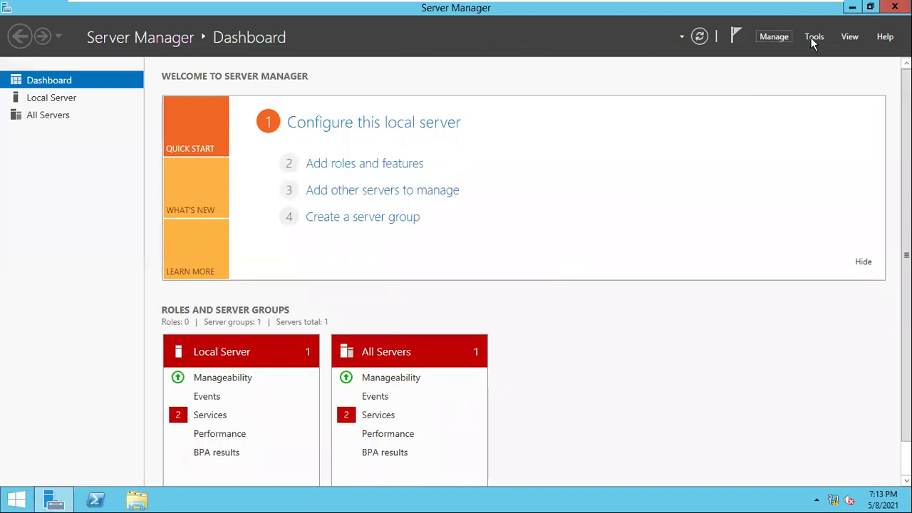
Launch Active Directory Users and Computers, cancel a new OU, and open icashine.com's Users container
{"action": "left_click", "coordinate": [814, 38]}
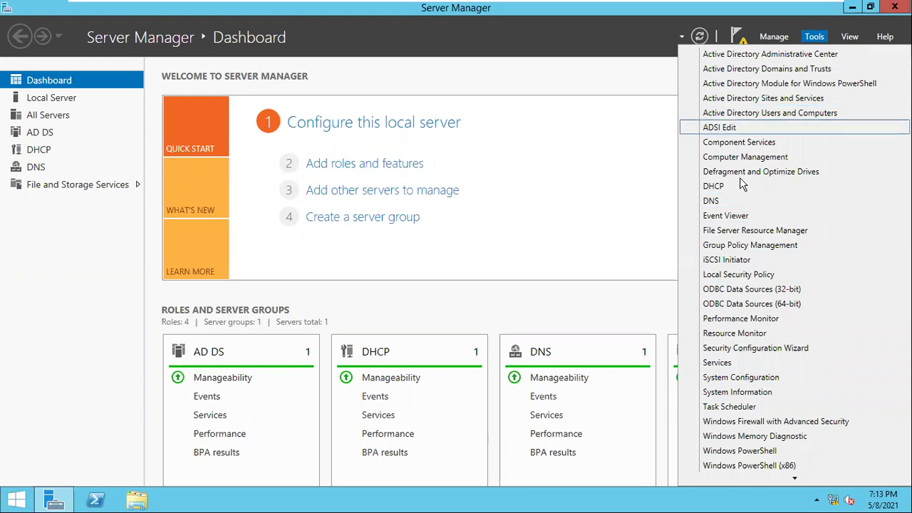
{"action": "left_click", "coordinate": [739, 118]}
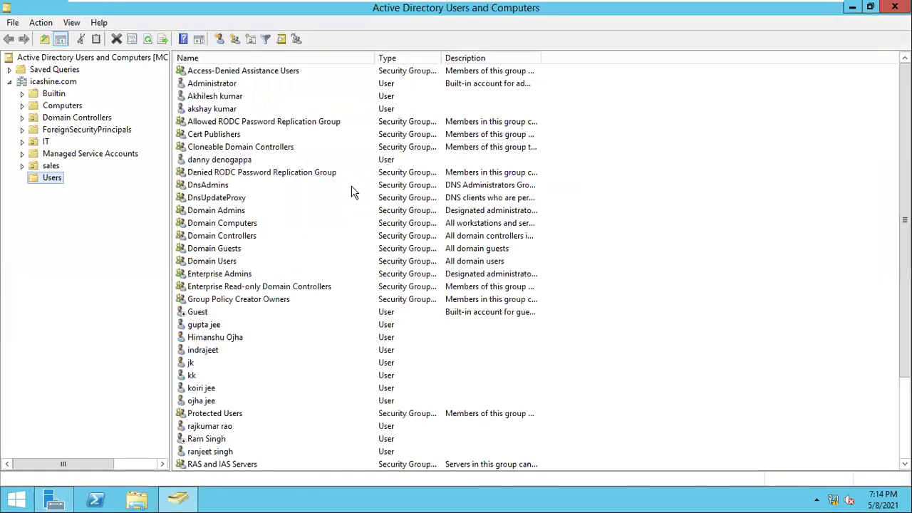
{"action": "left_click", "coordinate": [42, 83]}
{"action": "right_click", "coordinate": [42, 84]}
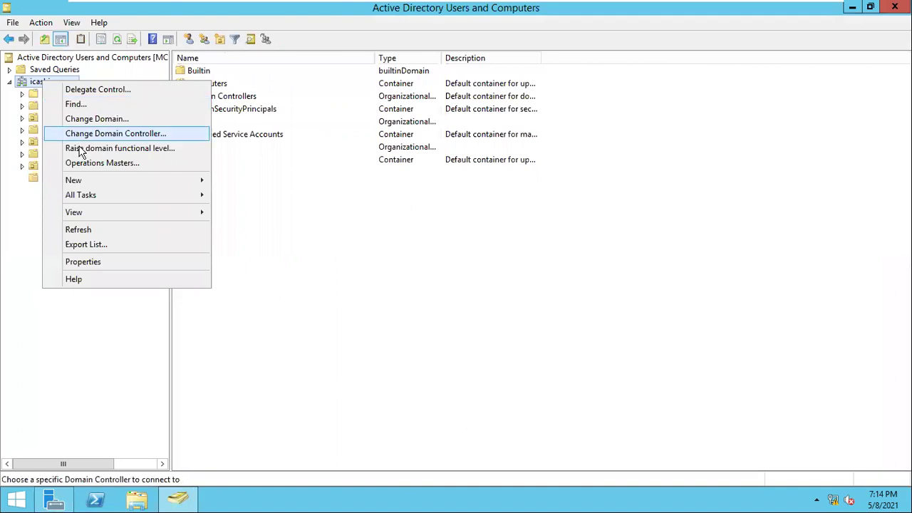
{"action": "mouse_move", "coordinate": [111, 189]}
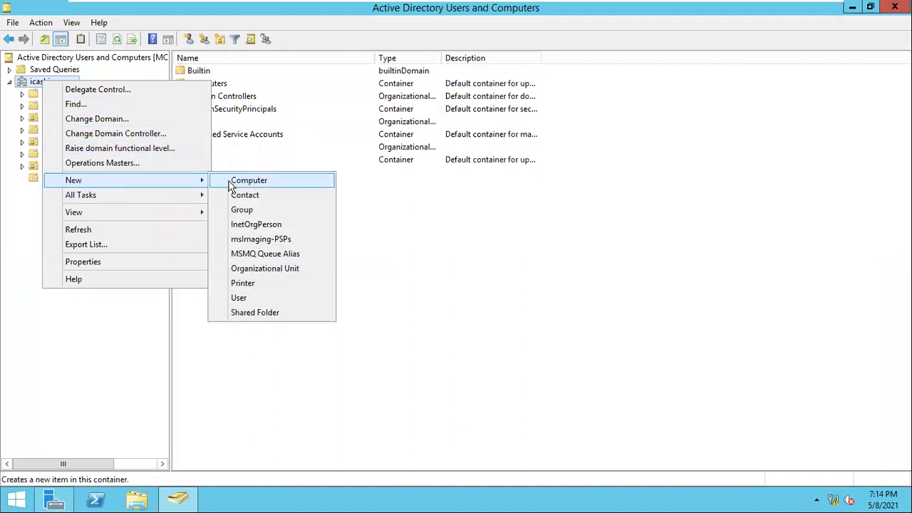
{"action": "left_click", "coordinate": [285, 269]}
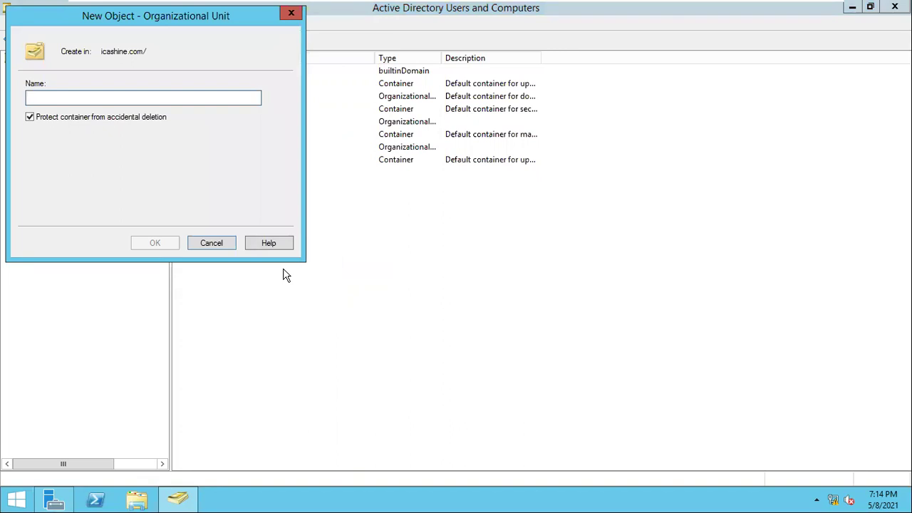
{"action": "left_click", "coordinate": [290, 14]}
{"action": "left_click", "coordinate": [54, 179]}
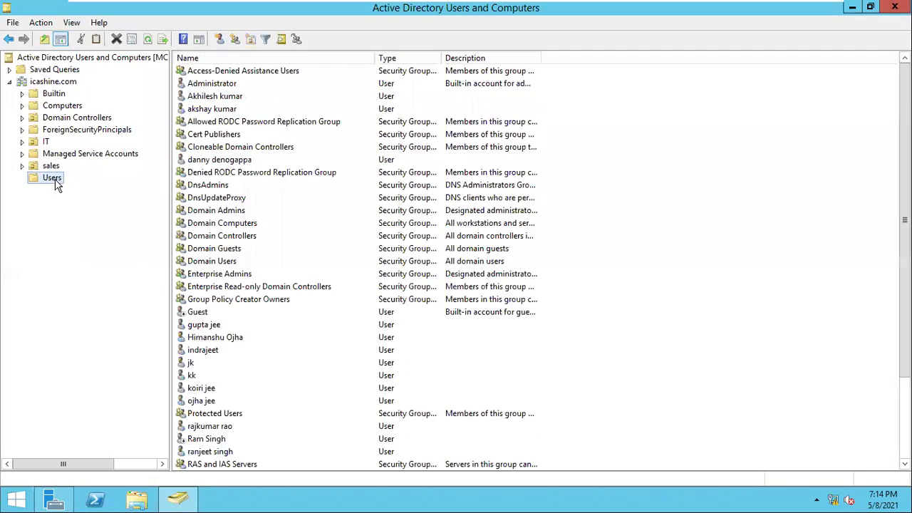
{"action": "right_click", "coordinate": [656, 352]}
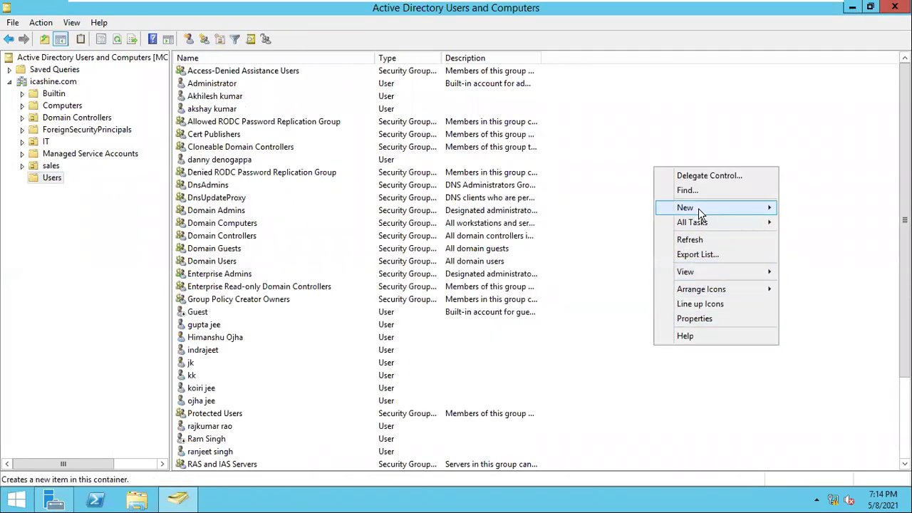
Start a new user in Users and enter the user's name and logon name
{"action": "mouse_move", "coordinate": [698, 212]}
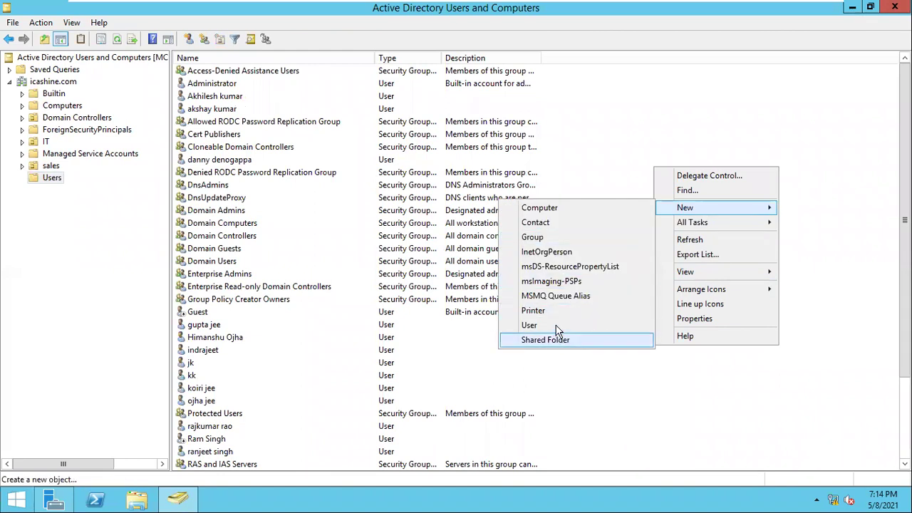
{"action": "left_click", "coordinate": [555, 325]}
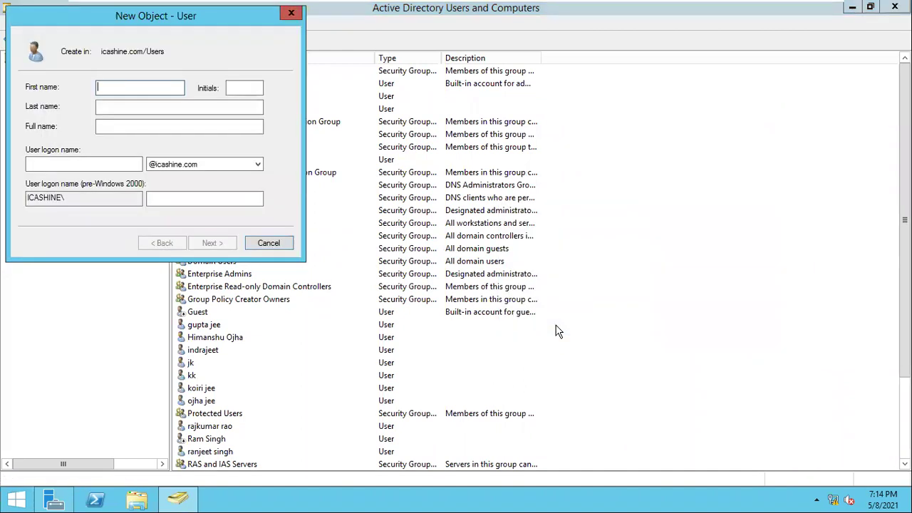
{"action": "type", "text": "sanjay"}
{"action": "left_click", "coordinate": [106, 163]}
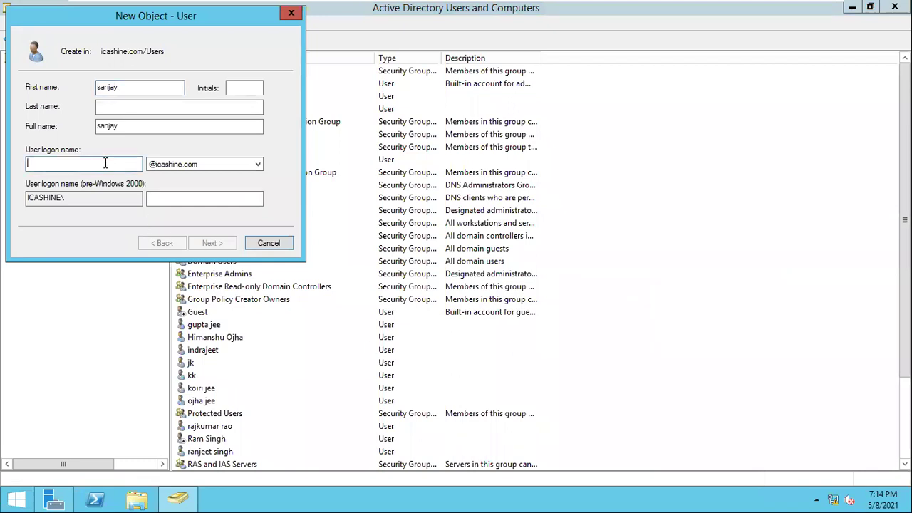
{"action": "key", "text": "Tab"}
{"action": "key", "text": "Tab"}
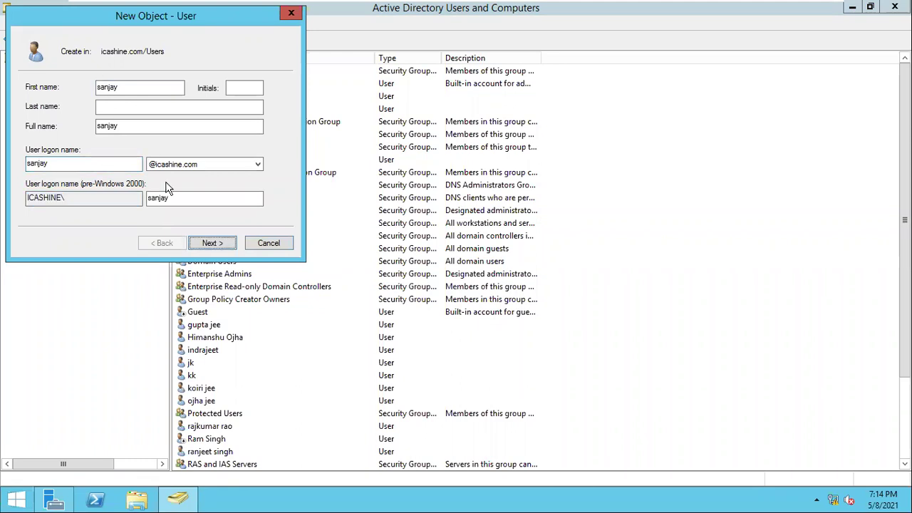
Tick 'User cannot change password' and 'Password never expires', enter the password, and finish
{"action": "left_click", "coordinate": [210, 243]}
{"action": "left_click", "coordinate": [86, 131]}
{"action": "left_click", "coordinate": [84, 147]}
{"action": "left_click", "coordinate": [75, 163]}
{"action": "left_click", "coordinate": [153, 91]}
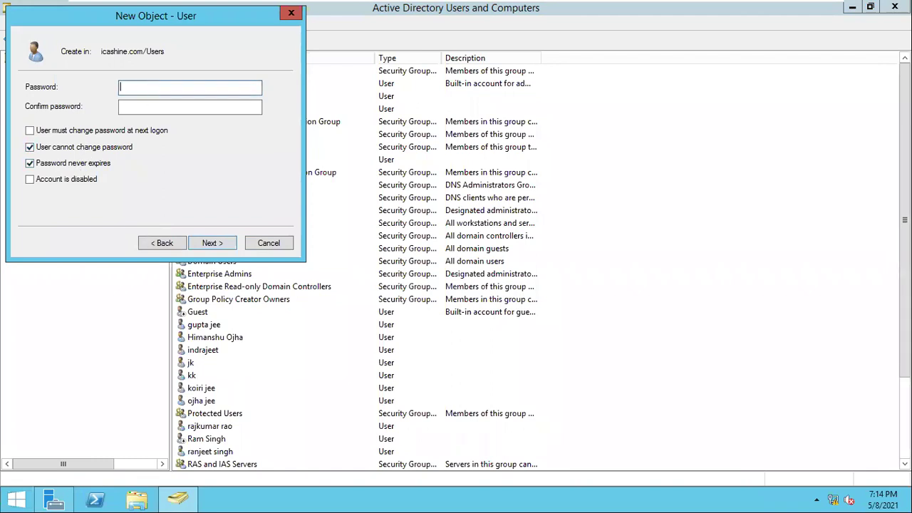
{"action": "type", "text": "••••••••"}
{"action": "left_click", "coordinate": [190, 106]}
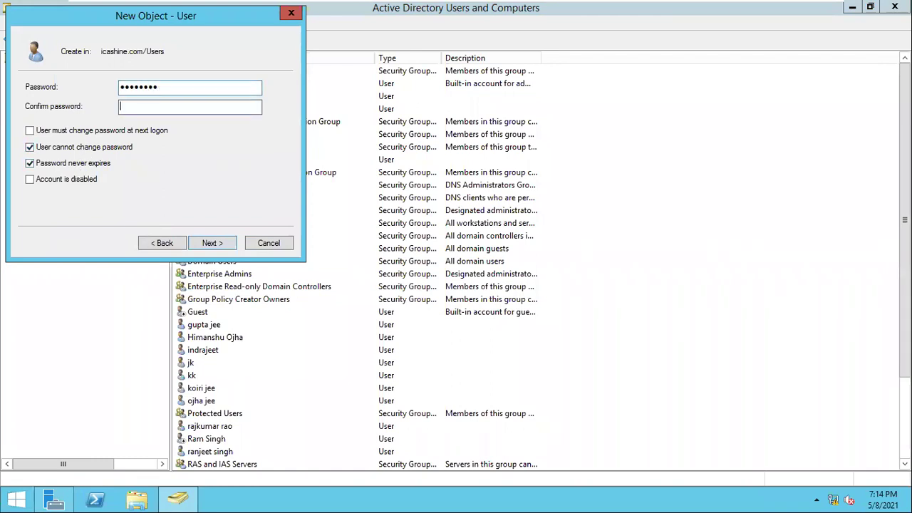
{"action": "type", "text": "••••"}
{"action": "left_click", "coordinate": [212, 245]}
{"action": "left_click", "coordinate": [213, 244]}
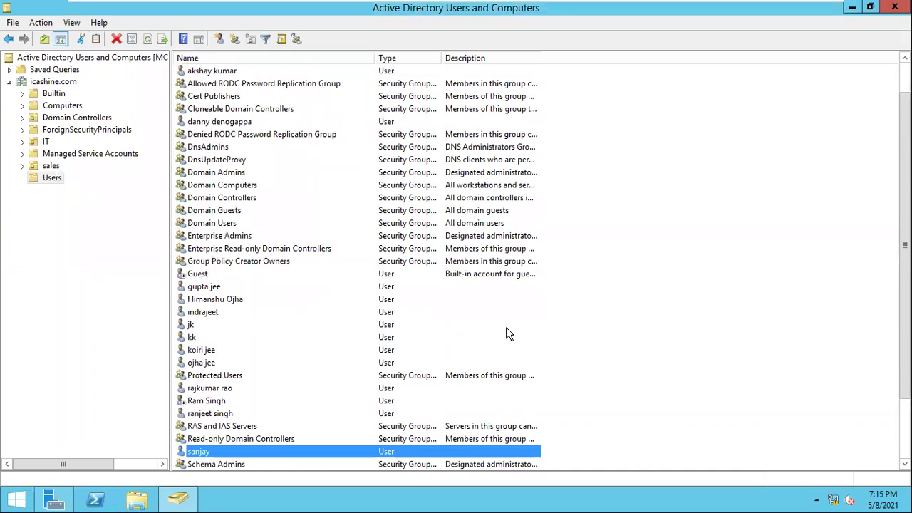
{"action": "right_click", "coordinate": [526, 330]}
Start another new user in Users, entering the user's name and logon name
{"action": "left_click", "coordinate": [699, 228]}
{"action": "right_click", "coordinate": [699, 228]}
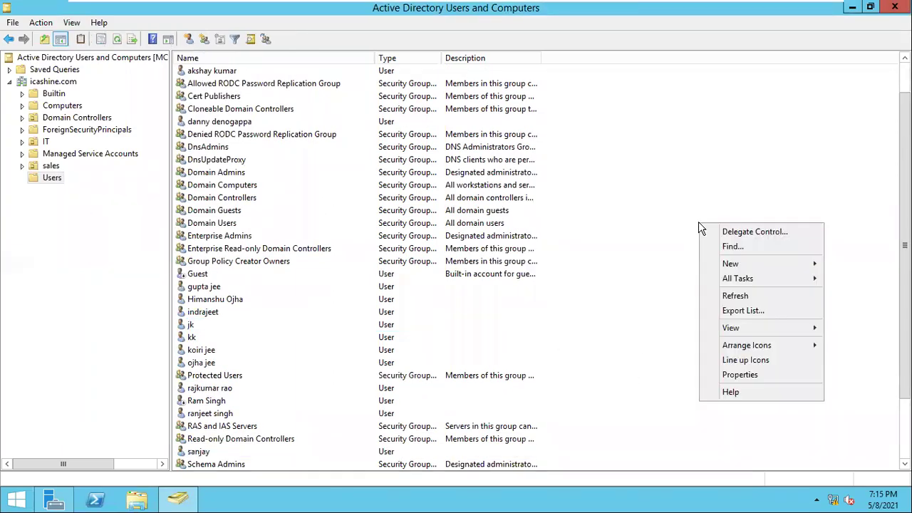
{"action": "mouse_move", "coordinate": [743, 271]}
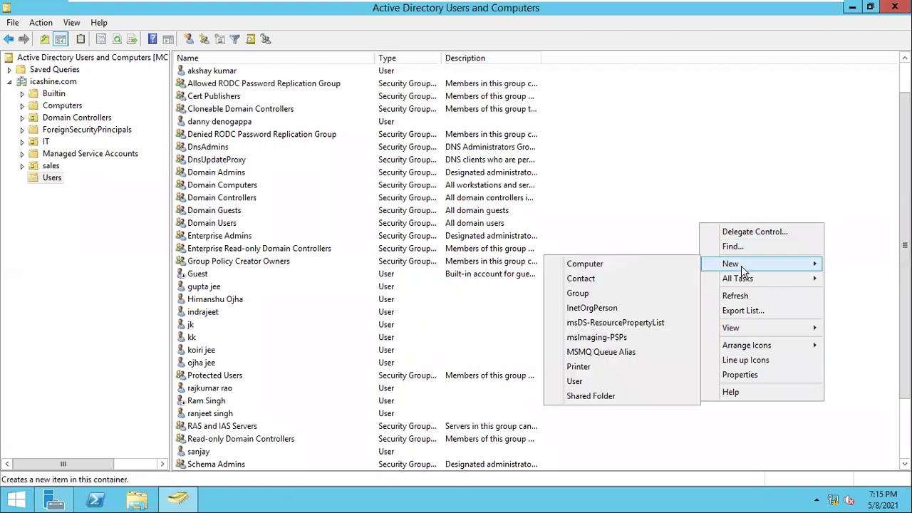
{"action": "left_click", "coordinate": [619, 385]}
{"action": "type", "text": "saku"}
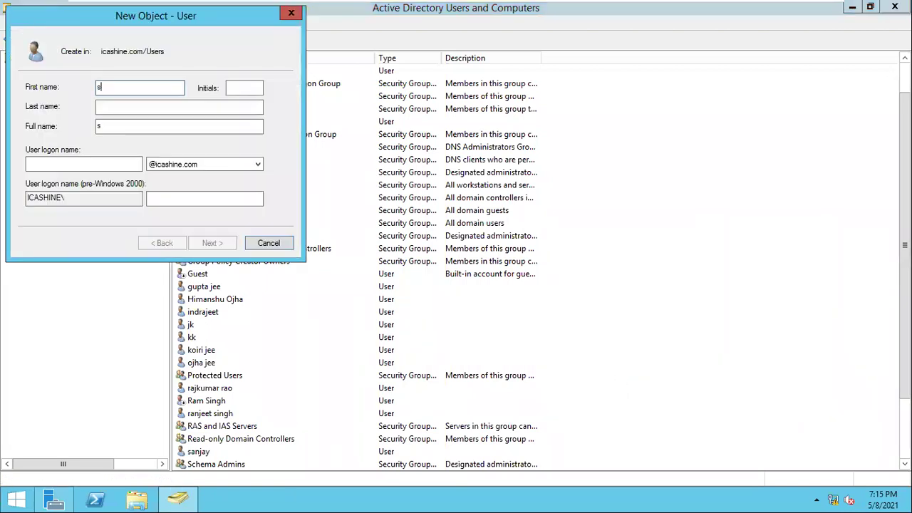
{"action": "key", "text": "Tab"}
{"action": "key", "text": "Tab"}
{"action": "key", "text": "Tab"}
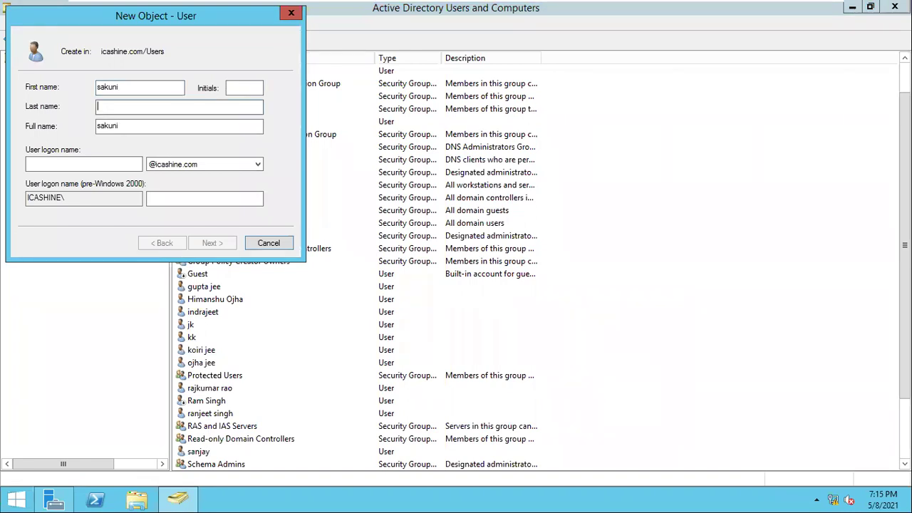
{"action": "type", "text": "sakuni"}
{"action": "key", "text": "Tab"}
{"action": "key", "text": "Tab"}
{"action": "key", "text": "Tab"}
{"action": "key", "text": "Tab"}
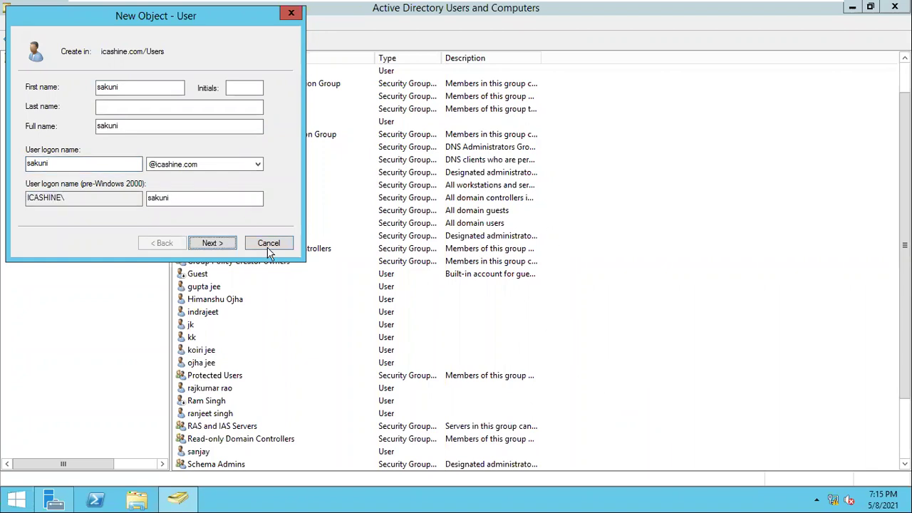
Set 'User cannot change password' and 'Password never expires', then enter the password twice
{"action": "left_click", "coordinate": [228, 245]}
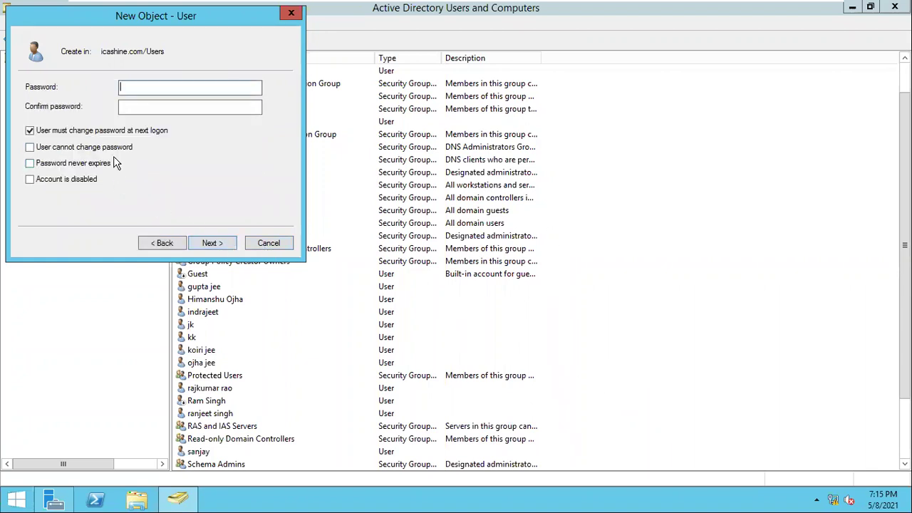
{"action": "left_click", "coordinate": [113, 134]}
{"action": "left_click", "coordinate": [93, 147]}
{"action": "left_click", "coordinate": [96, 164]}
{"action": "left_click", "coordinate": [140, 91]}
{"action": "type", "text": "••"}
{"action": "key", "text": "Tab"}
{"action": "type", "text": "••••••••"}
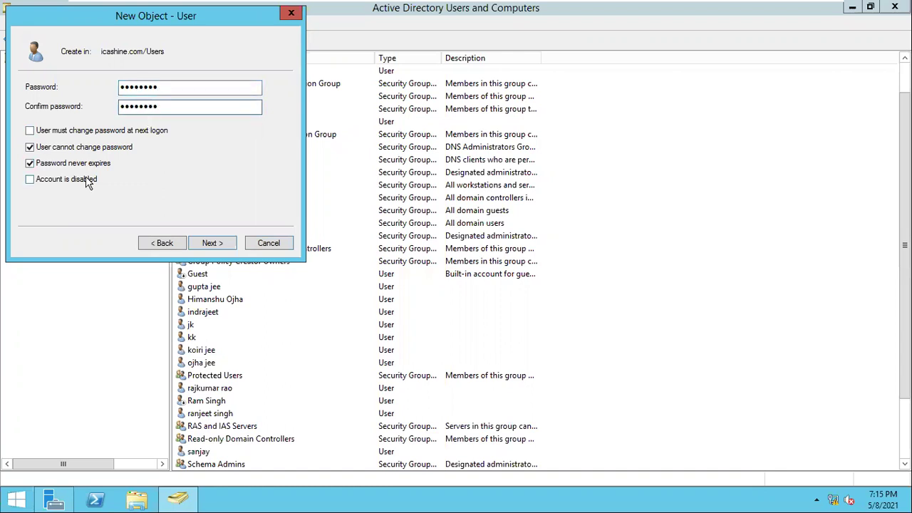
{"action": "left_click", "coordinate": [207, 243]}
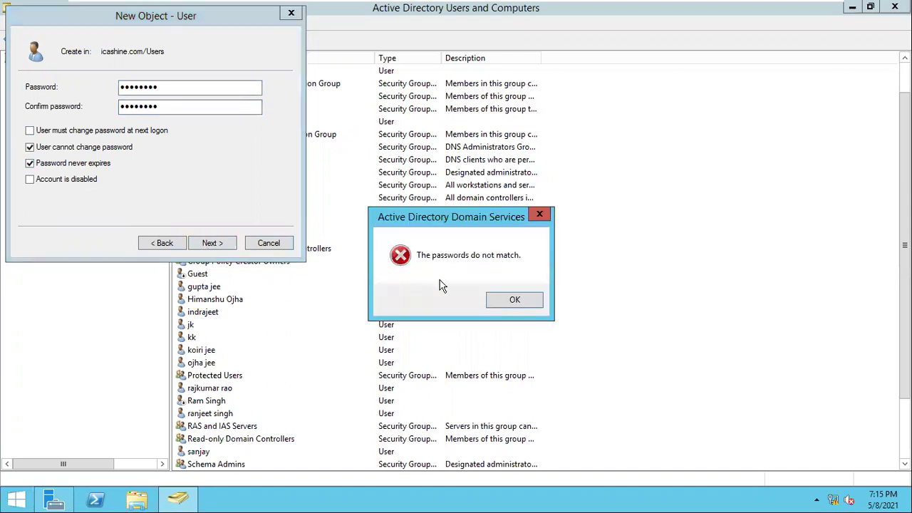
Clear the password mismatch error, re-enter matching passwords, and finish creating the user
{"action": "left_click", "coordinate": [499, 305]}
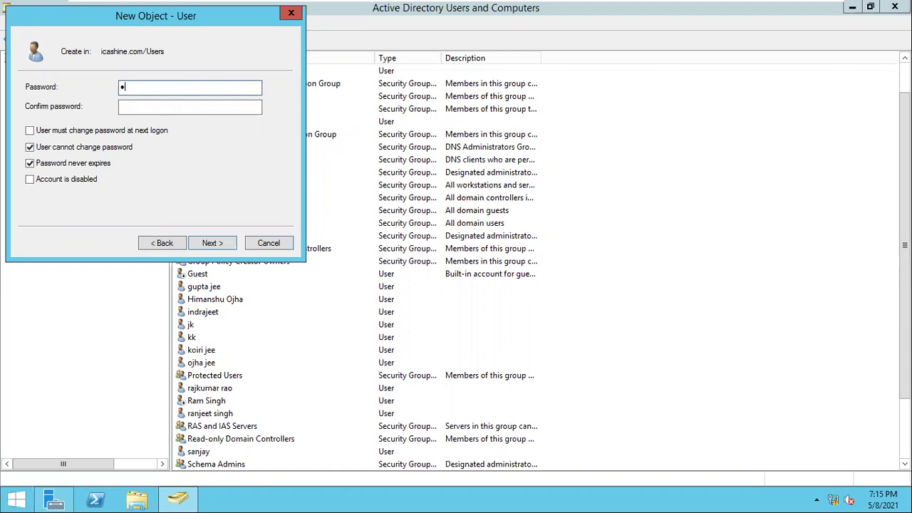
{"action": "type", "text": "3"}
{"action": "key", "text": "Tab"}
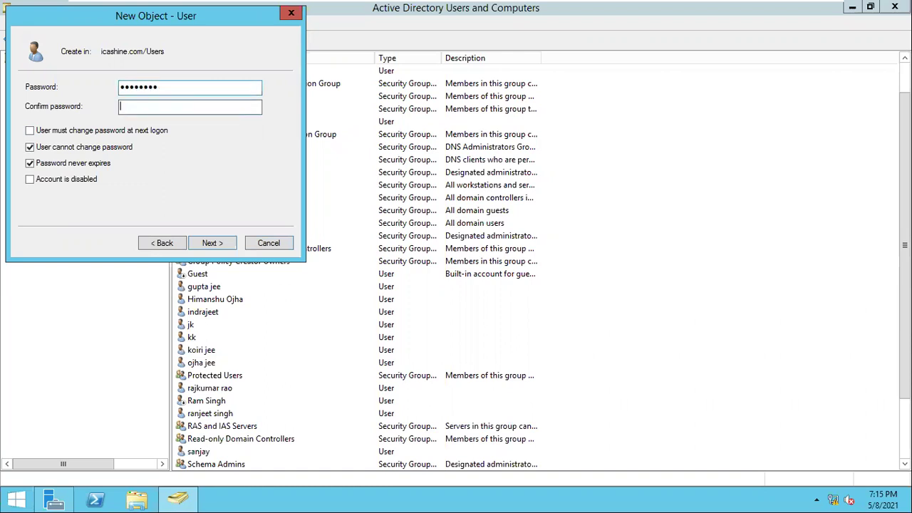
{"action": "type", "text": "Pass@123"}
{"action": "left_click", "coordinate": [224, 243]}
{"action": "left_click", "coordinate": [223, 243]}
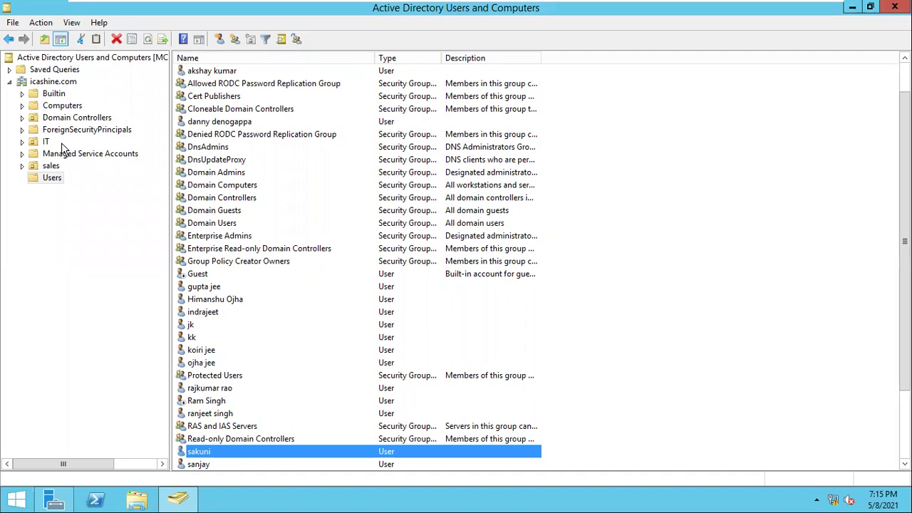
Start a new user in Users, entering the user's full name and logon name
{"action": "right_click", "coordinate": [51, 176]}
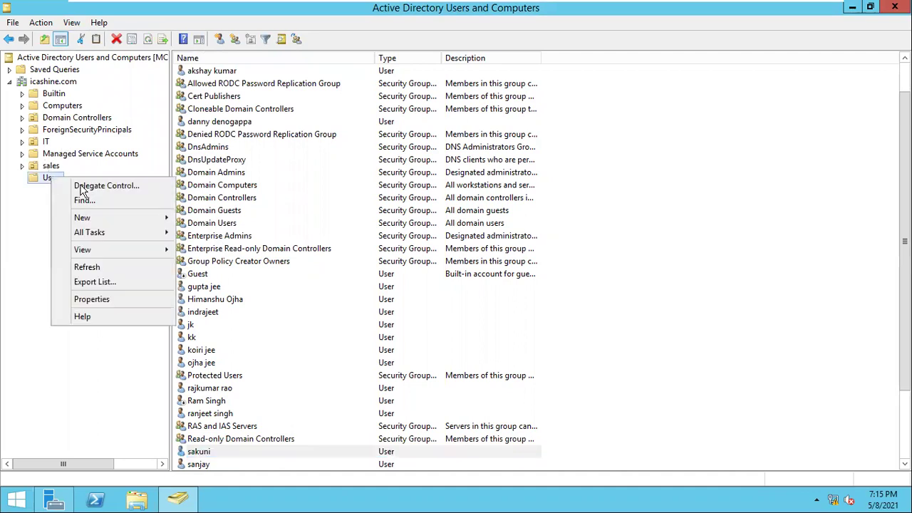
{"action": "mouse_move", "coordinate": [95, 220]}
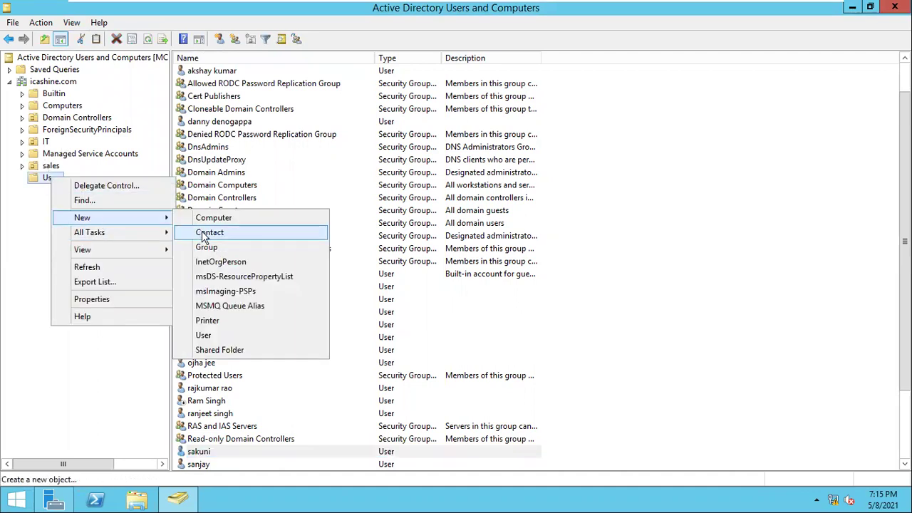
{"action": "left_click", "coordinate": [219, 336]}
{"action": "type", "text": "duryodhan"}
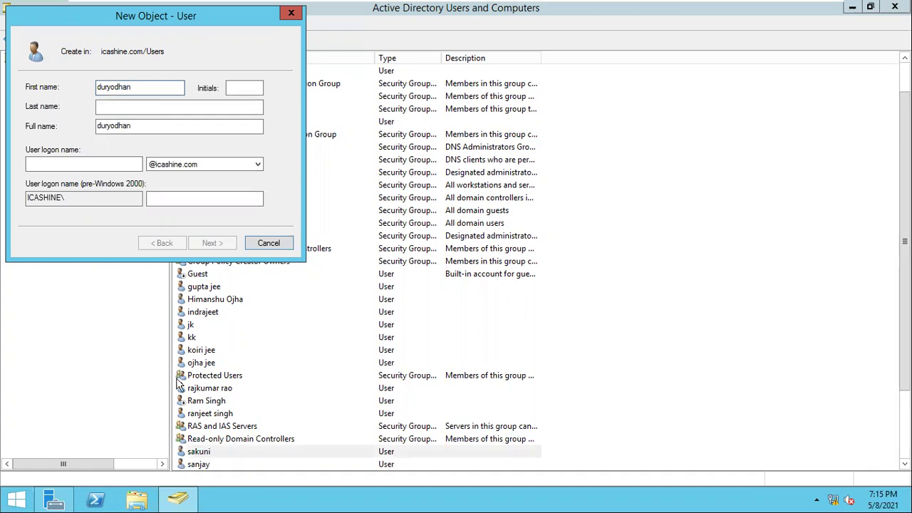
{"action": "left_click", "coordinate": [89, 167]}
{"action": "type", "text": "duryodh"}
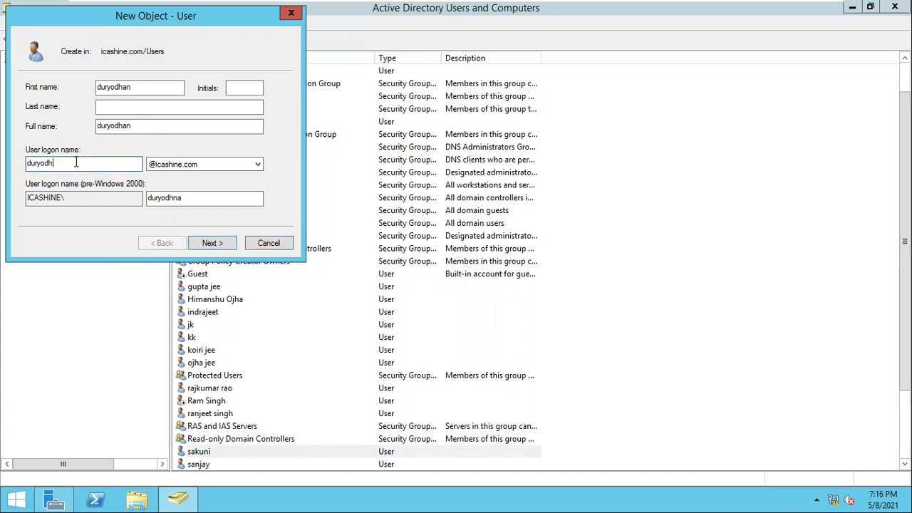
{"action": "type", "text": "naan"}
On the password page, tick 'User cannot change password' and 'Password never expires' and enter passwords
{"action": "left_click", "coordinate": [211, 243]}
{"action": "left_click", "coordinate": [211, 244]}
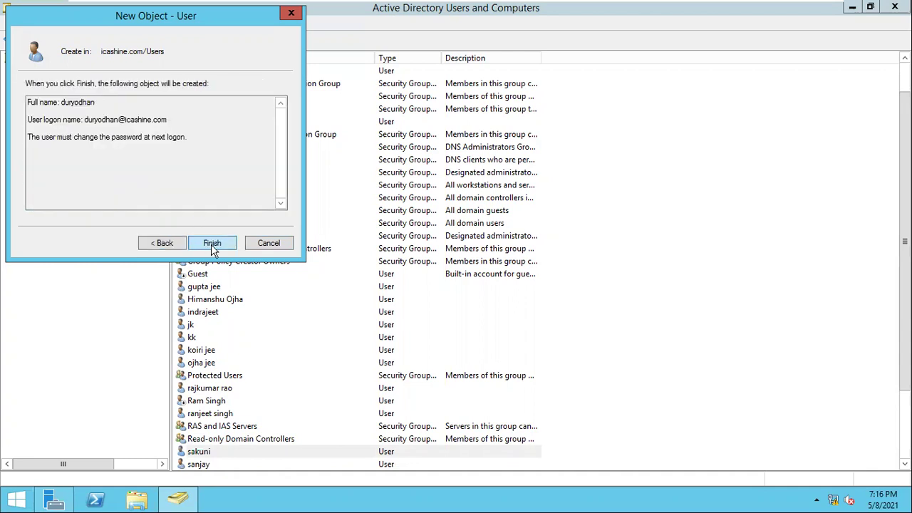
{"action": "left_click", "coordinate": [164, 244]}
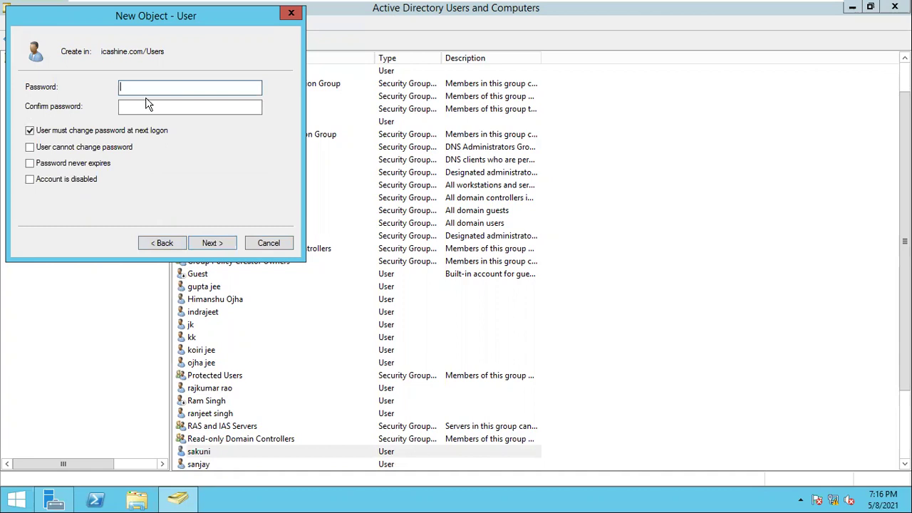
{"action": "left_click", "coordinate": [137, 131]}
{"action": "left_click", "coordinate": [96, 148]}
{"action": "left_click", "coordinate": [96, 163]}
{"action": "left_click", "coordinate": [155, 87]}
{"action": "type", "text": "P@"}
{"action": "key", "text": "Tab"}
{"action": "type", "text": "P@ss"}
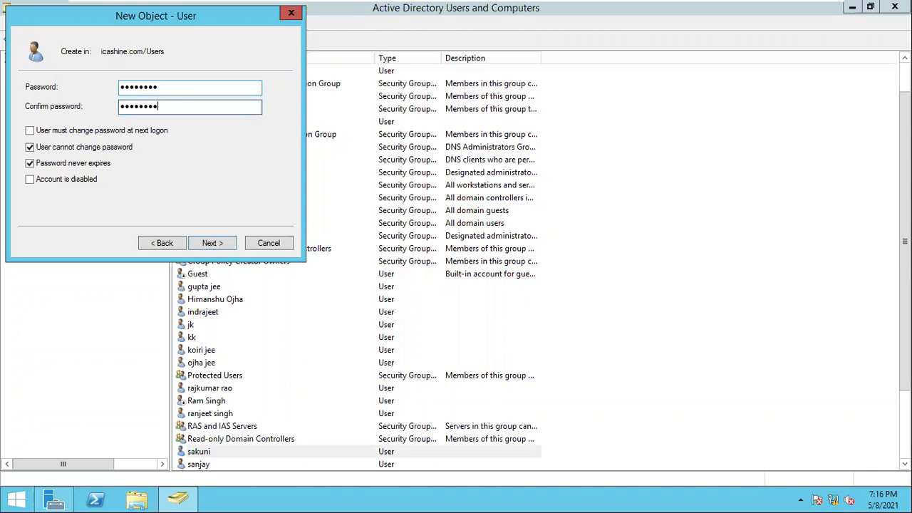
Resolve the repeated password mismatch errors with matching passwords and finish creating the user
{"action": "left_click", "coordinate": [210, 243]}
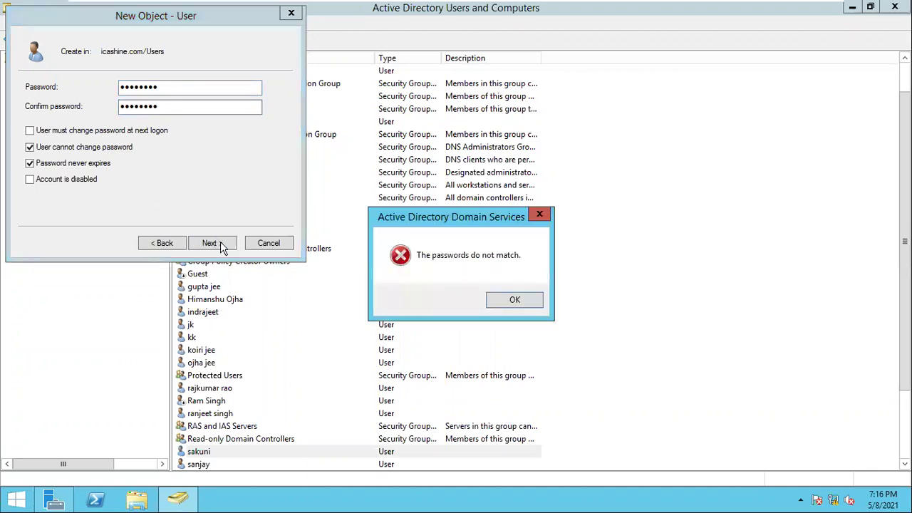
{"action": "left_click", "coordinate": [518, 308]}
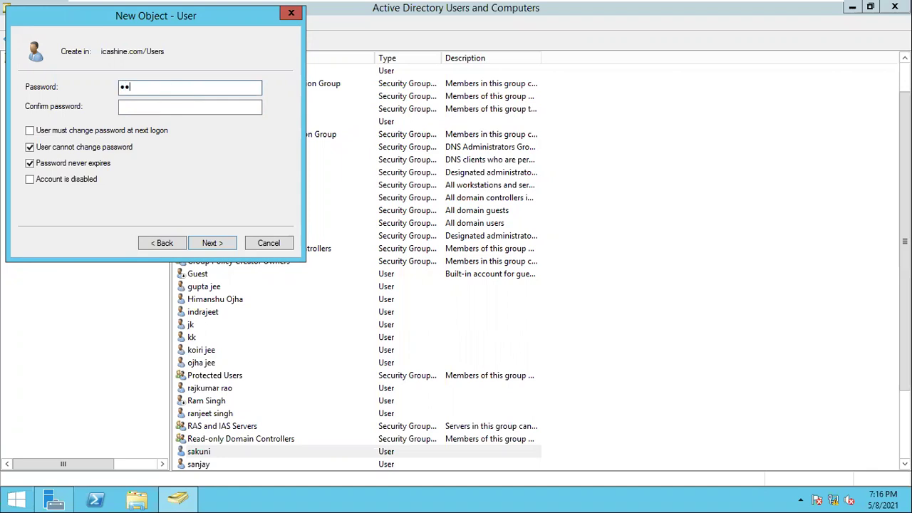
{"action": "left_click", "coordinate": [189, 107]}
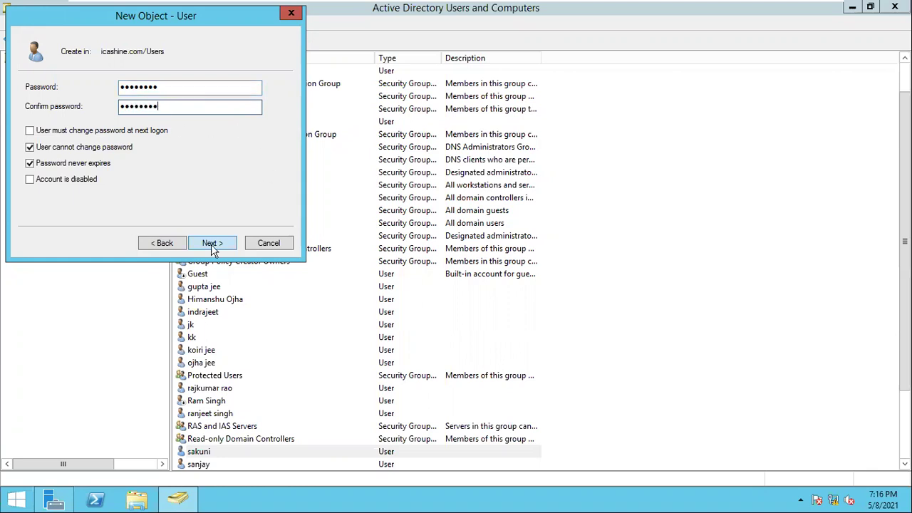
{"action": "left_click", "coordinate": [212, 244]}
{"action": "left_click", "coordinate": [506, 303]}
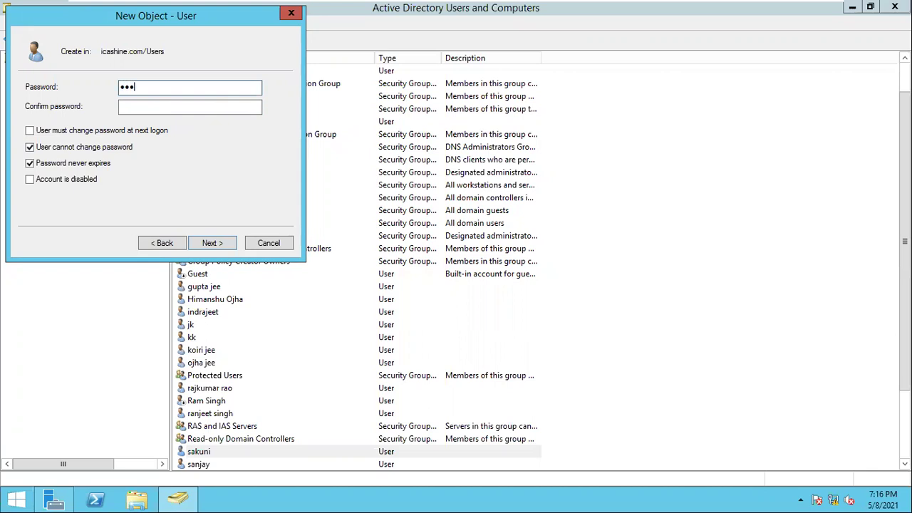
{"action": "key", "text": "Tab"}
{"action": "type", "text": "********"}
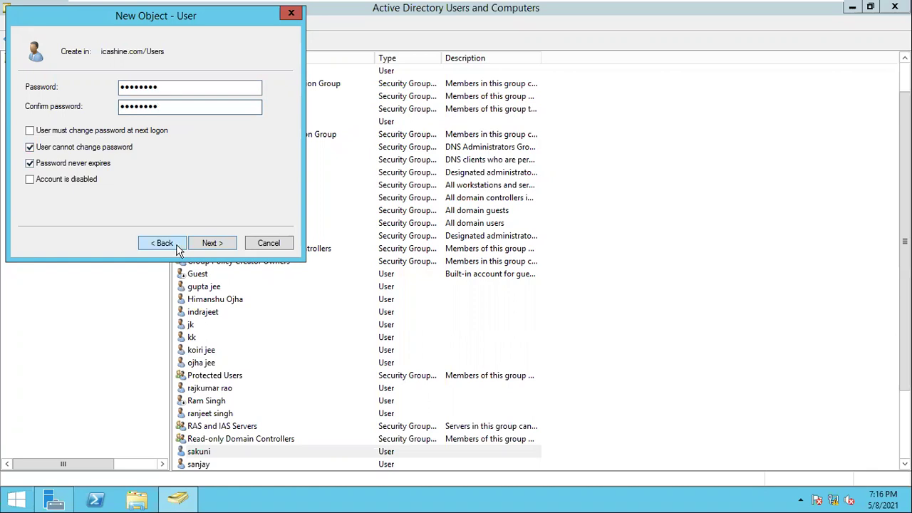
{"action": "left_click", "coordinate": [215, 249]}
{"action": "left_click", "coordinate": [215, 251]}
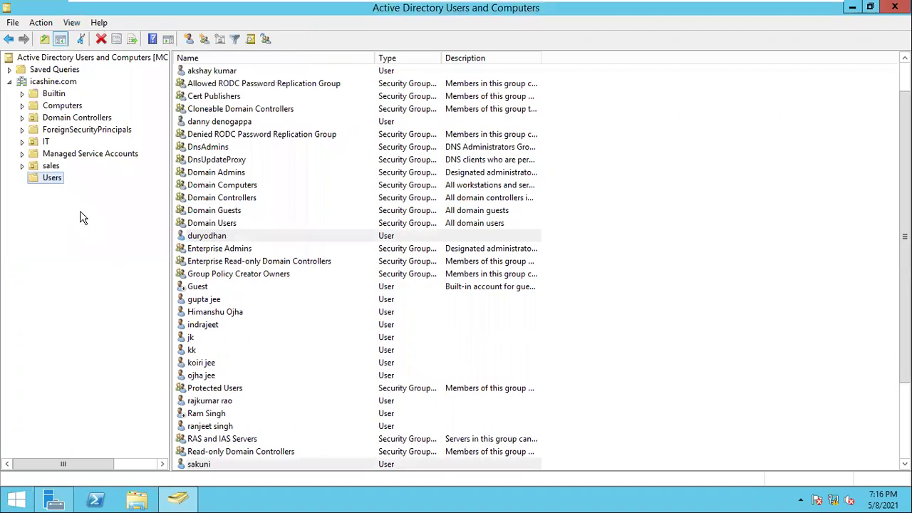
Select each of the three newly created users in the Users list
{"action": "left_click", "coordinate": [206, 241]}
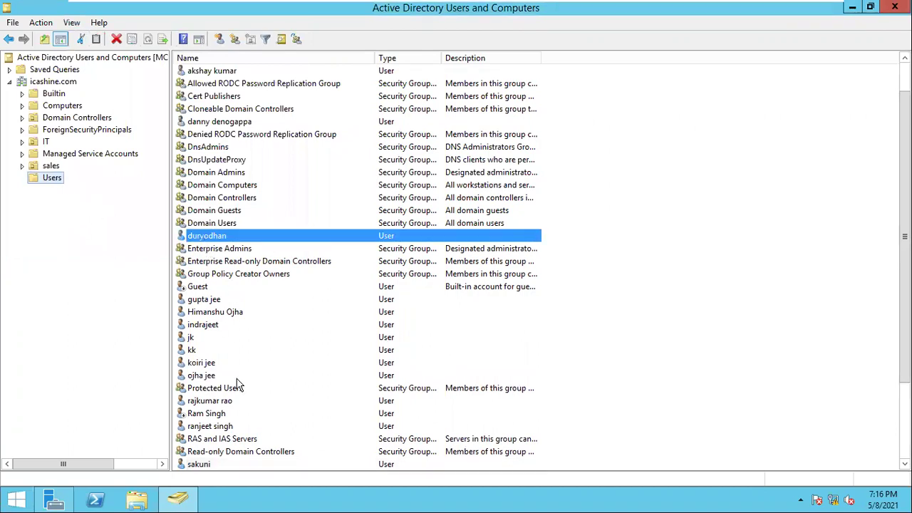
{"action": "left_click", "coordinate": [210, 461]}
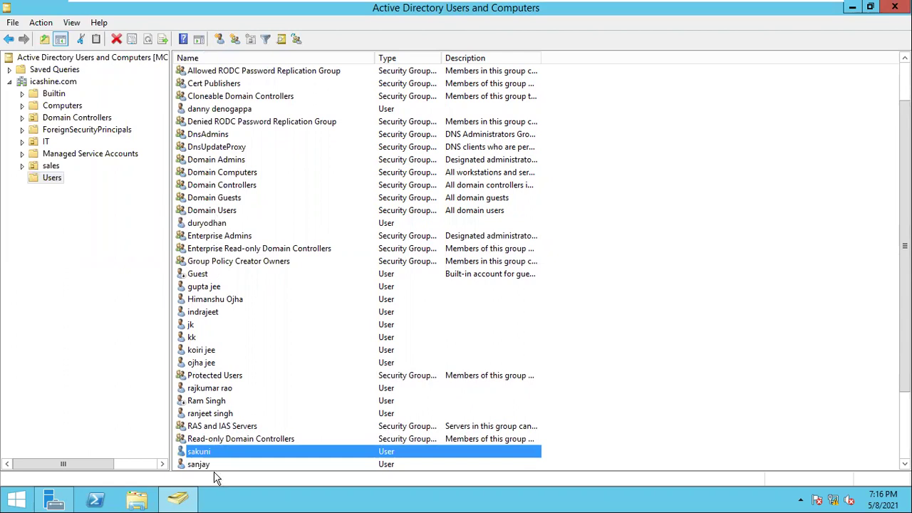
{"action": "left_click", "coordinate": [207, 465]}
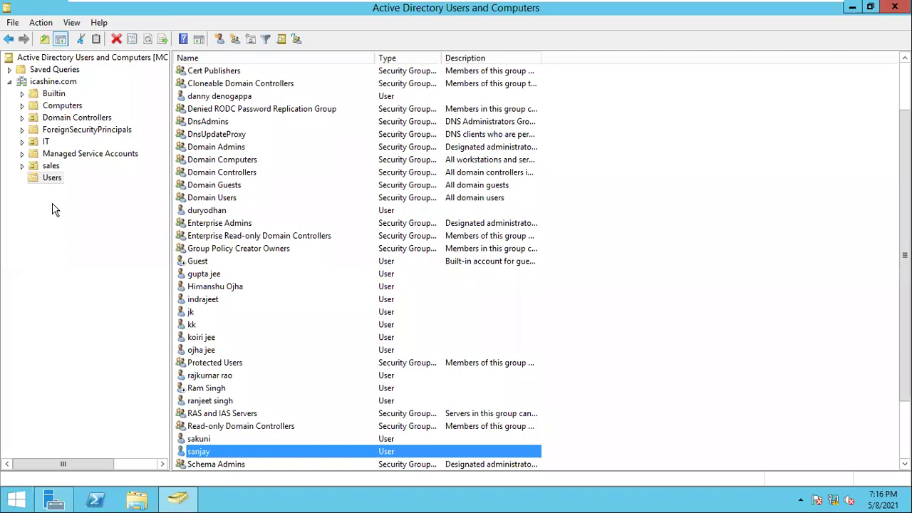
Start a new organizational unit under icashine.com, then cancel it
{"action": "right_click", "coordinate": [47, 84]}
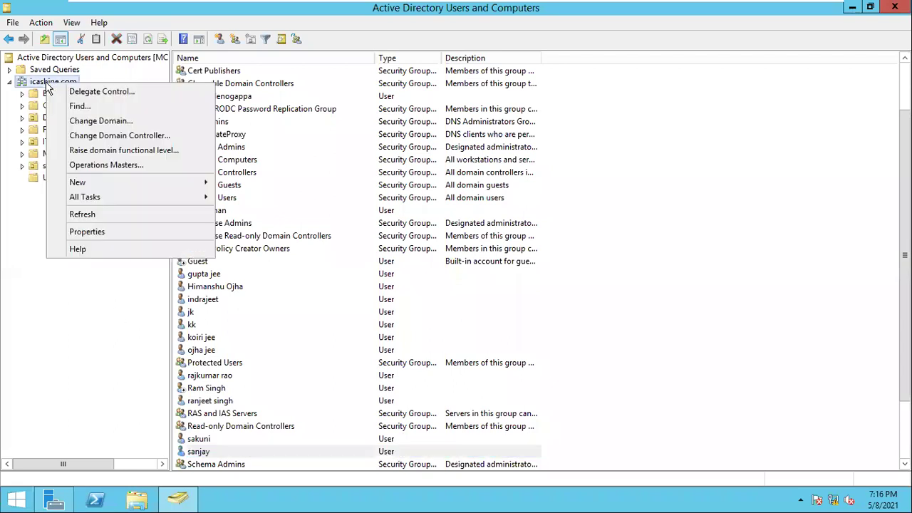
{"action": "mouse_move", "coordinate": [160, 189]}
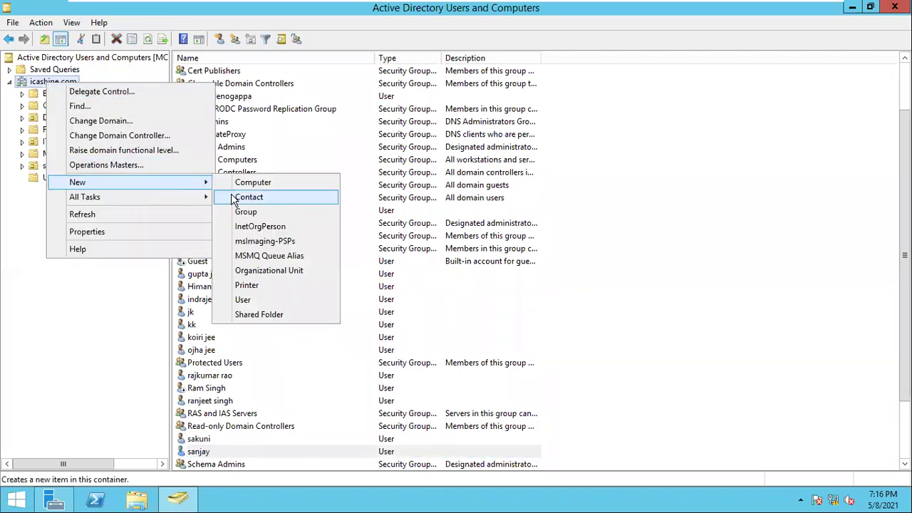
{"action": "left_click", "coordinate": [258, 274]}
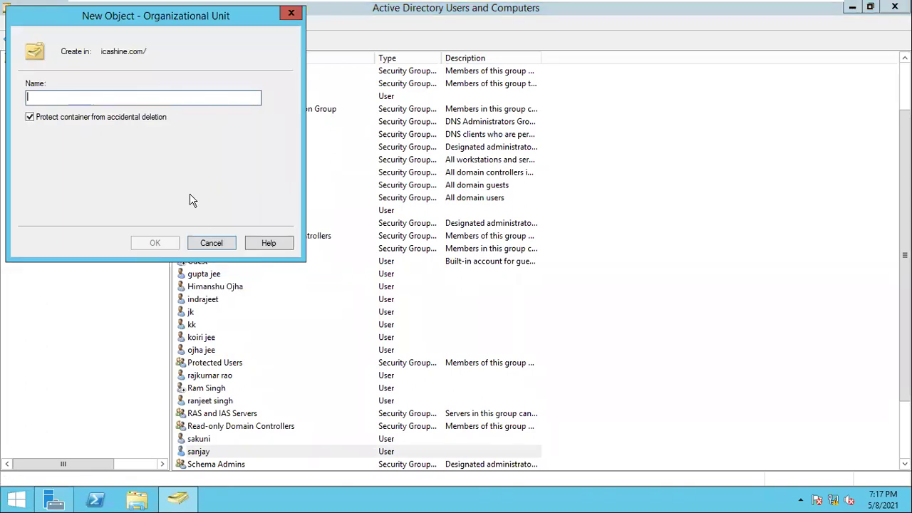
{"action": "type", "text": "mahabharat villain"}
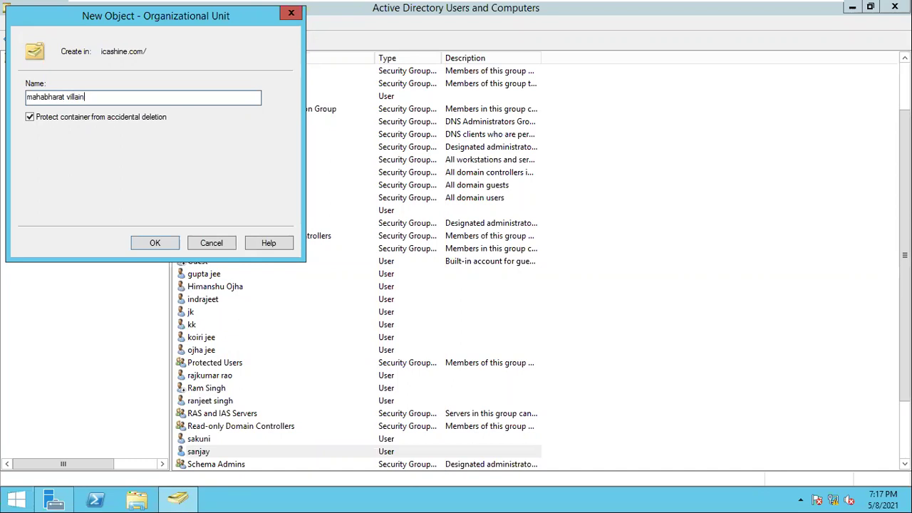
{"action": "left_click", "coordinate": [200, 246]}
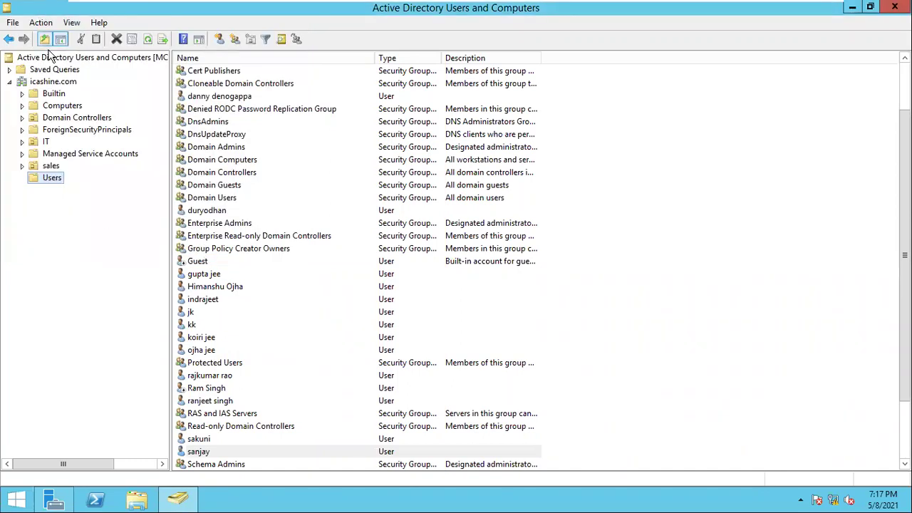
Create the organizational unit 'mahabharat villains' directly under icashine.com
{"action": "right_click", "coordinate": [56, 82]}
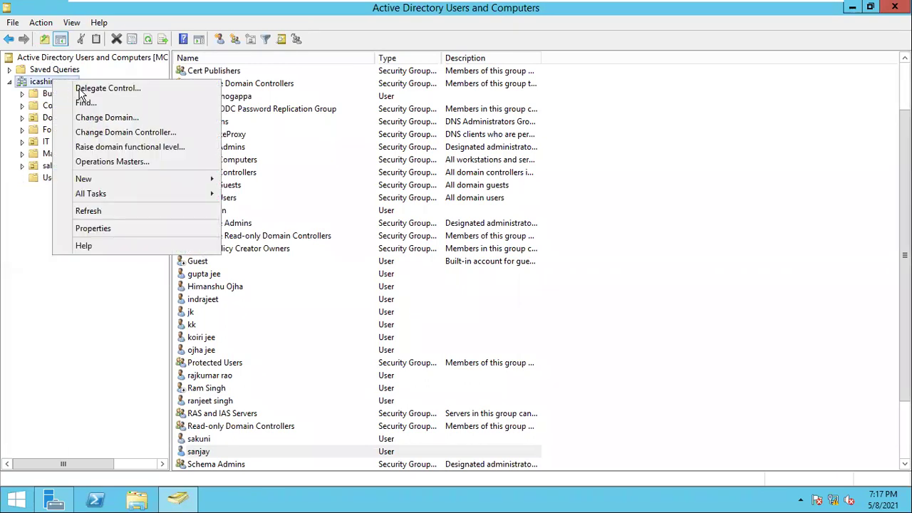
{"action": "left_click", "coordinate": [112, 179]}
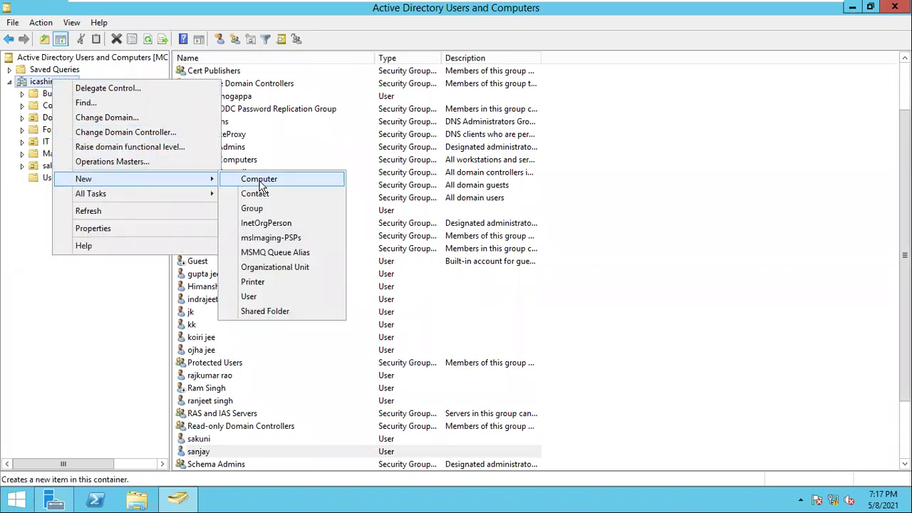
{"action": "mouse_move", "coordinate": [203, 179]}
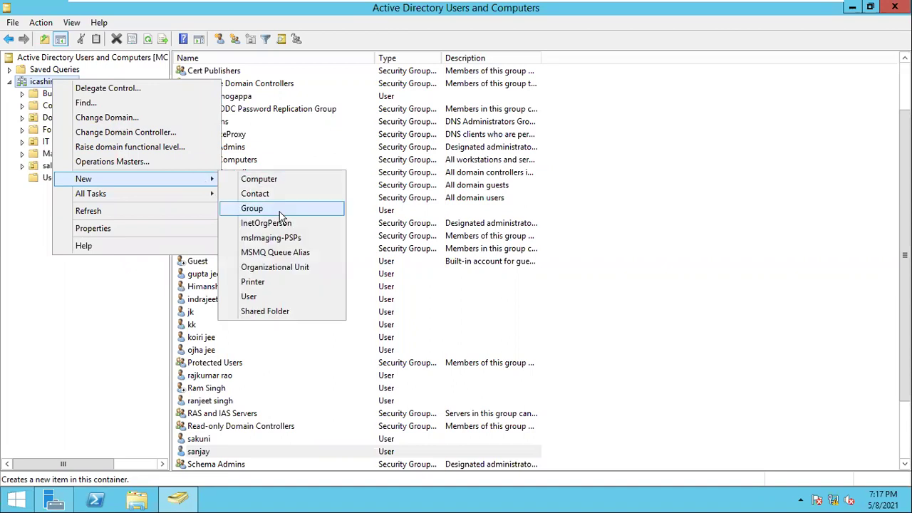
{"action": "left_click", "coordinate": [283, 272]}
{"action": "type", "text": "na"}
{"action": "key", "text": "BackSpace"}
{"action": "type", "text": "ma"}
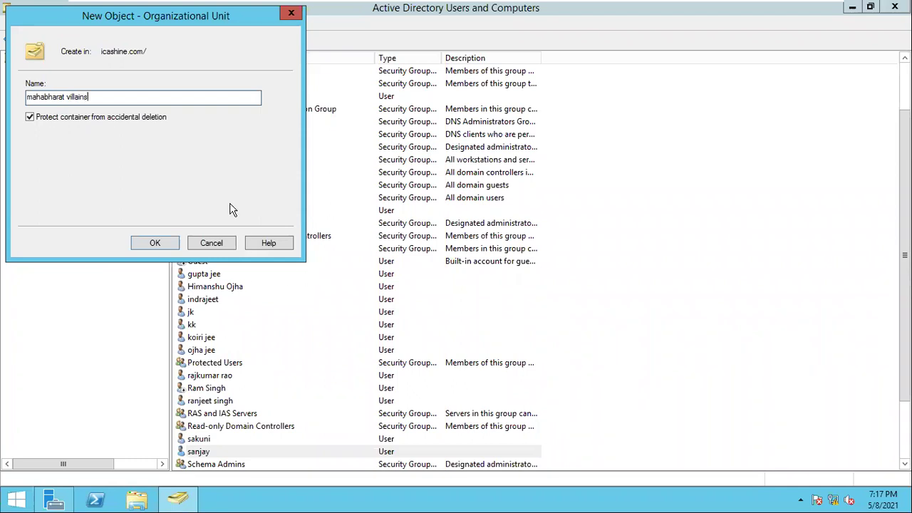
{"action": "left_click", "coordinate": [141, 243]}
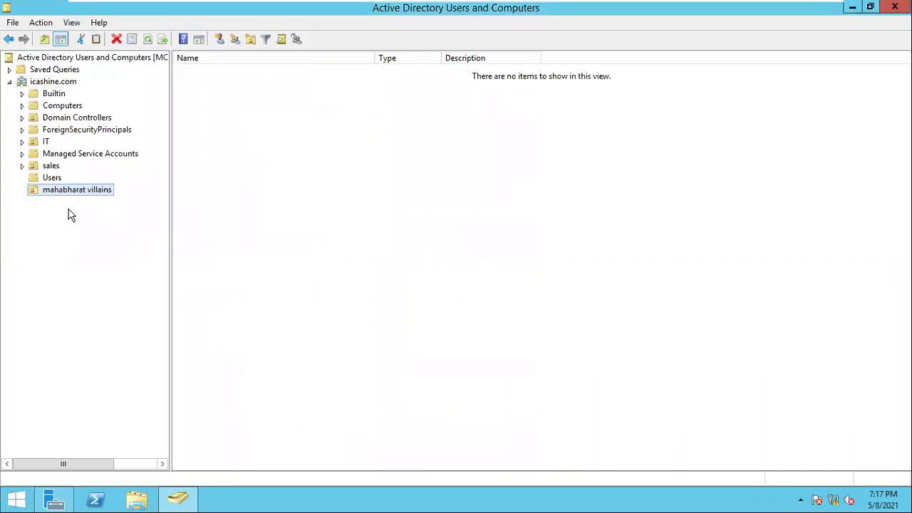
{"action": "right_click", "coordinate": [43, 83]}
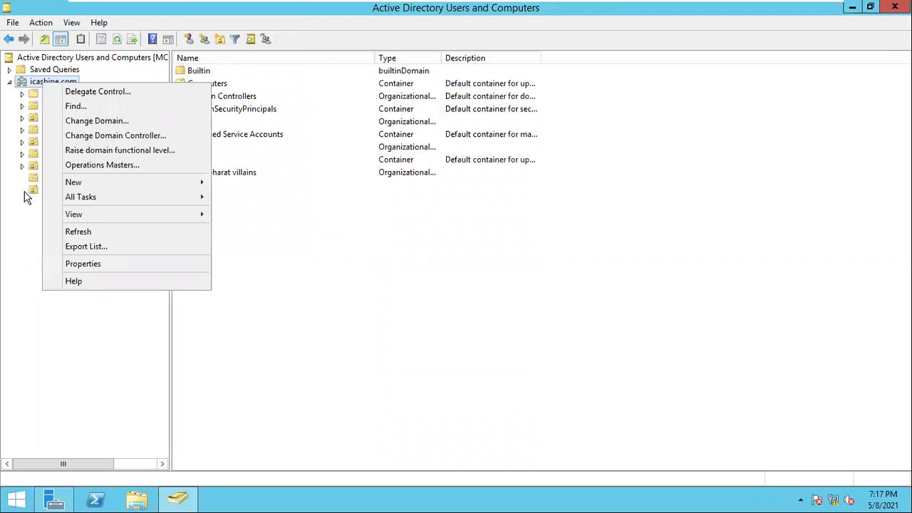
Select sakuni and duryodhan in Users and move them to mahabharat villains
{"action": "left_click", "coordinate": [9, 220]}
{"action": "left_click", "coordinate": [79, 192]}
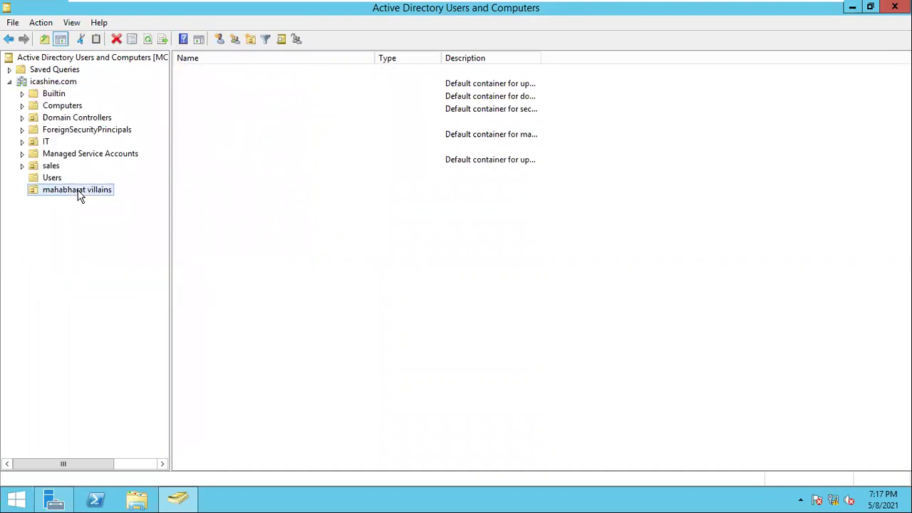
{"action": "left_click", "coordinate": [54, 178]}
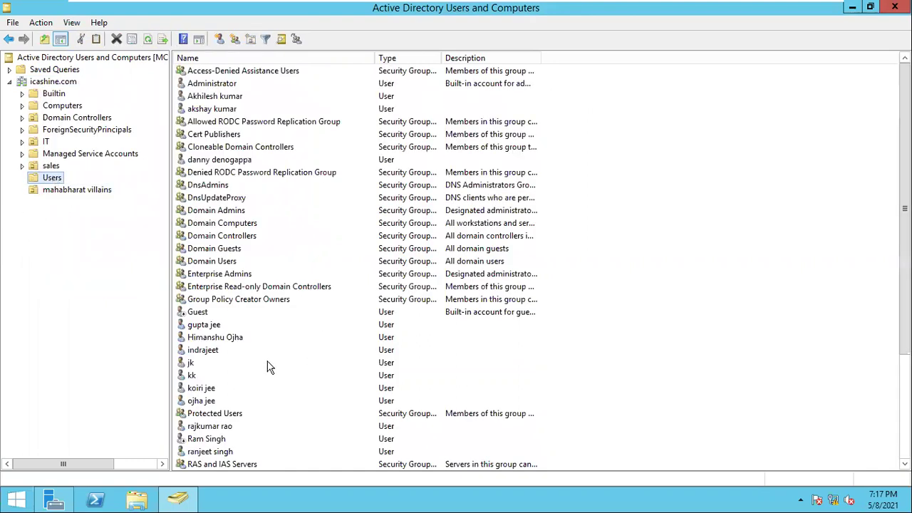
{"action": "left_click", "coordinate": [208, 404]}
{"action": "key", "text": "s"}
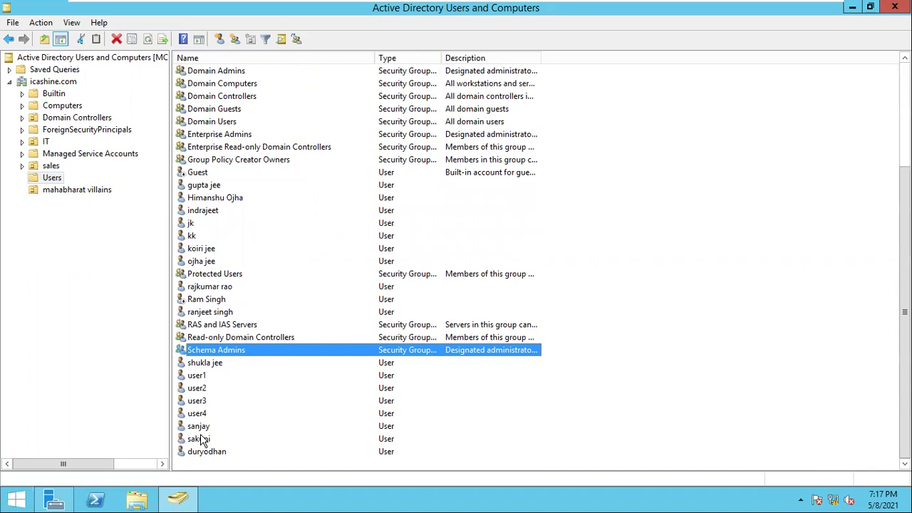
{"action": "left_click", "coordinate": [200, 436]}
{"action": "left_click", "coordinate": [202, 449], "text": "ctrl"}
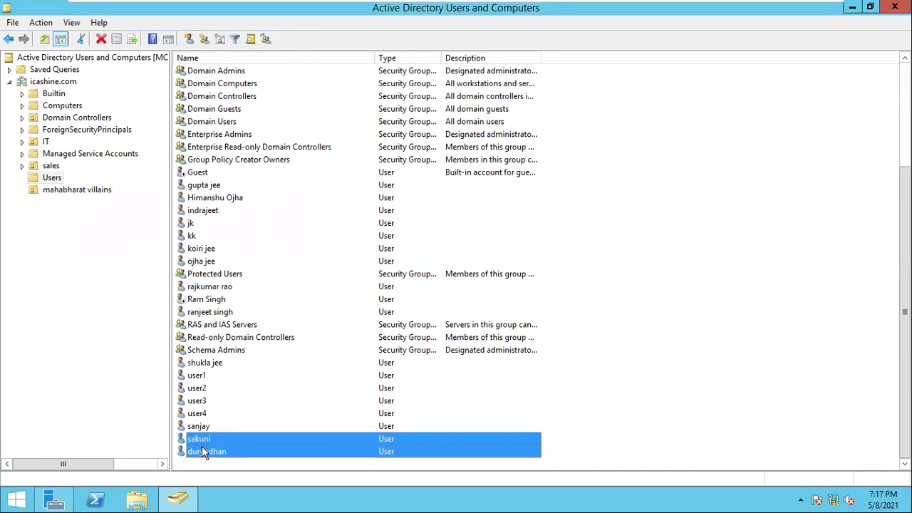
{"action": "right_click", "coordinate": [202, 448]}
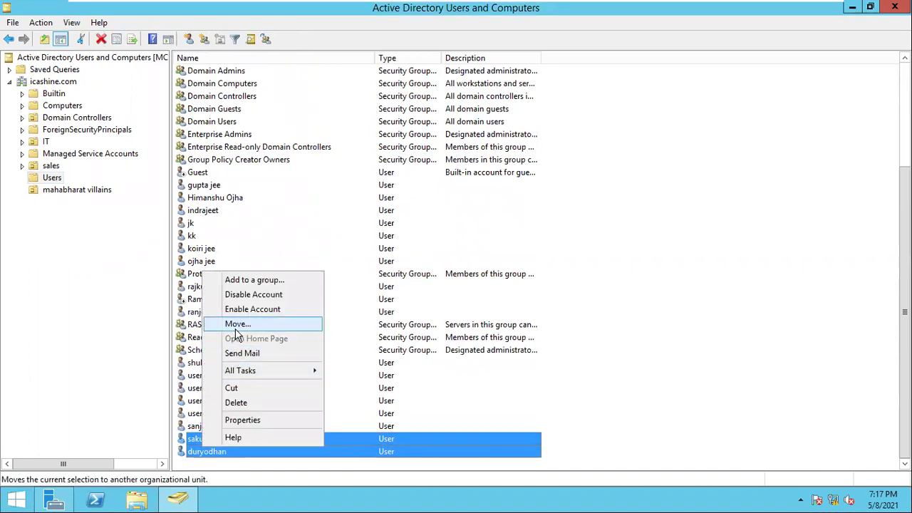
{"action": "left_click", "coordinate": [238, 325]}
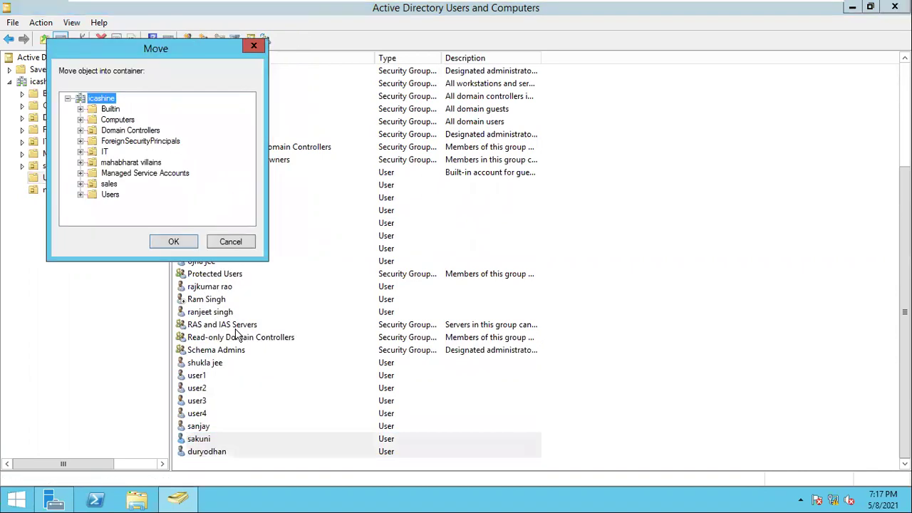
{"action": "left_click", "coordinate": [128, 163]}
{"action": "left_click", "coordinate": [178, 241]}
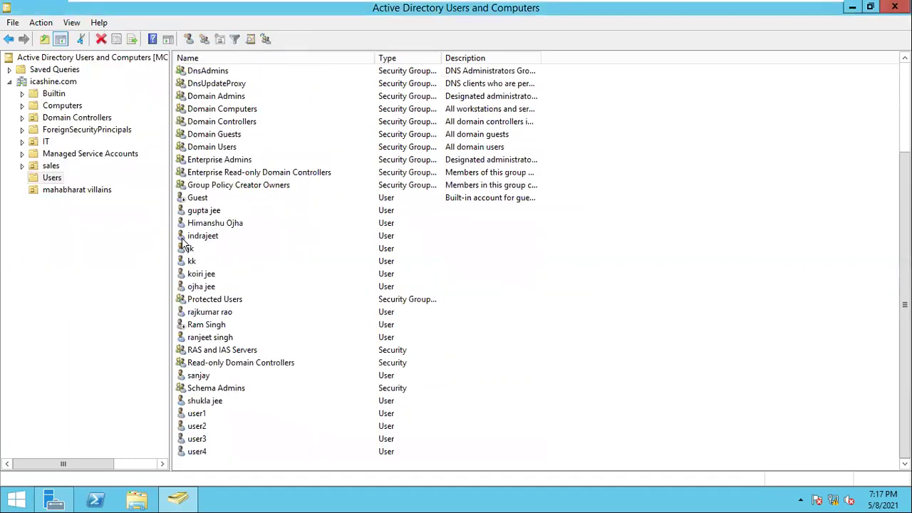
Check mahabharat villains and the Users list to confirm the two users moved
{"action": "left_click", "coordinate": [75, 189]}
{"action": "left_click", "coordinate": [54, 178]}
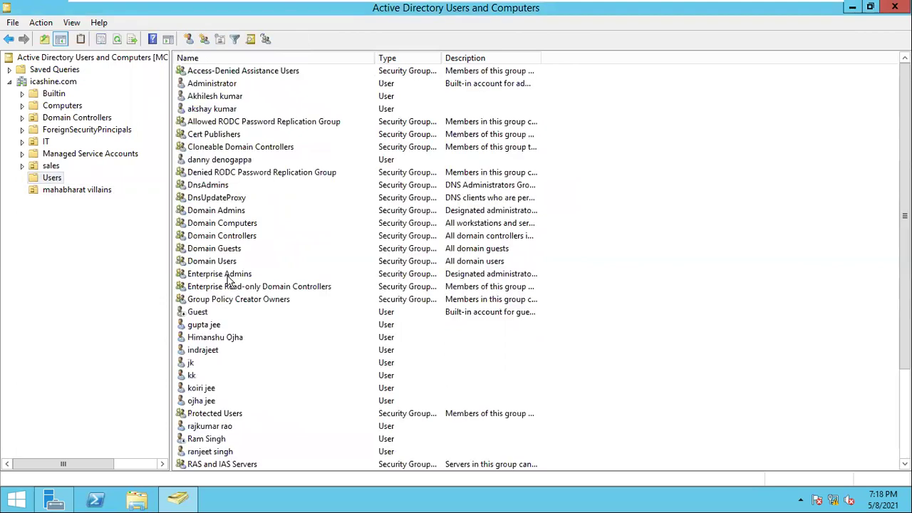
{"action": "left_click", "coordinate": [205, 413]}
{"action": "scroll", "coordinate": [205, 414], "scroll_direction": "down", "scroll_amount": 3}
{"action": "key", "text": "s"}
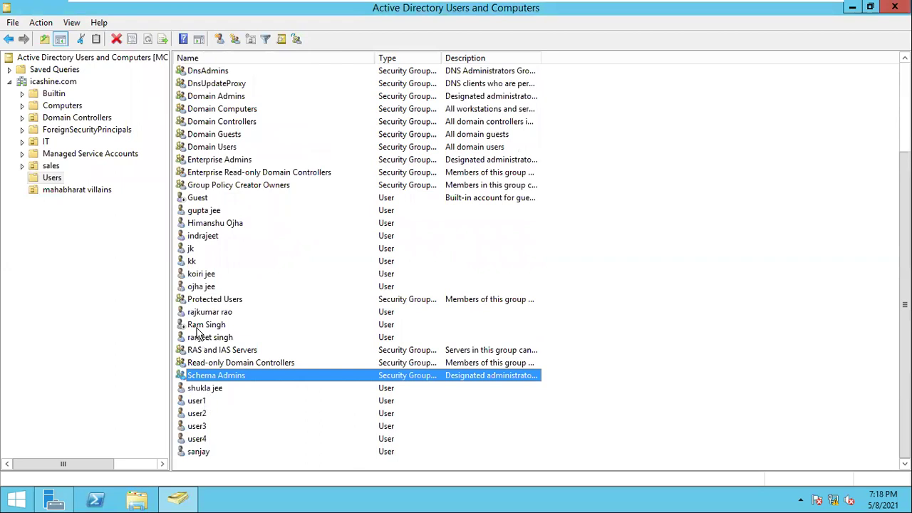
{"action": "key", "text": "s"}
{"action": "key", "text": "s"}
{"action": "key", "text": "s"}
{"action": "key", "text": "s"}
{"action": "key", "text": "s"}
{"action": "key", "text": "s"}
{"action": "key", "text": "s"}
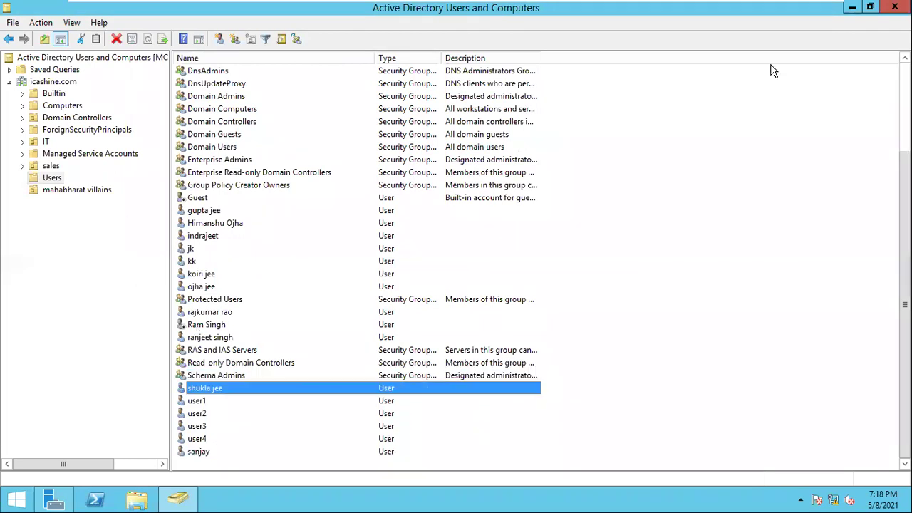
Close Active Directory Users and Computers and Server Manager
{"action": "left_click", "coordinate": [895, 7]}
{"action": "left_click", "coordinate": [895, 7]}
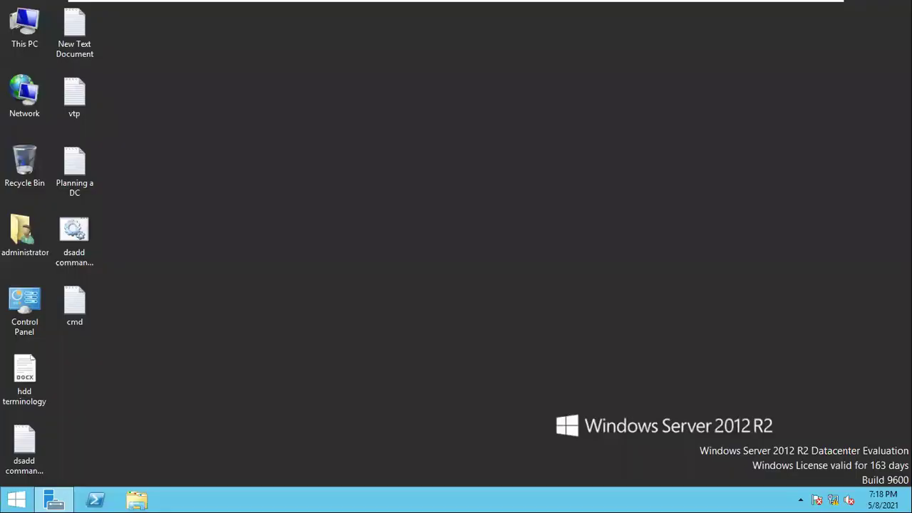
{"action": "key", "text": "super+r"}
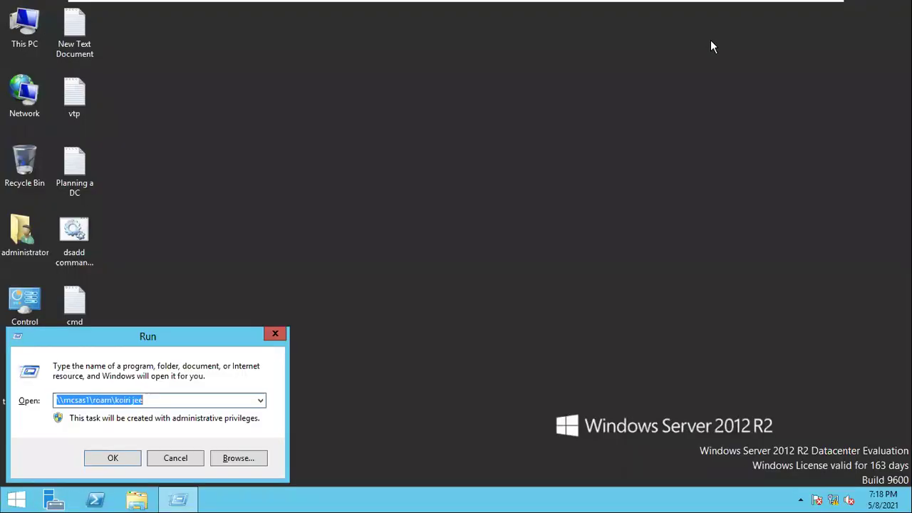
{"action": "left_click", "coordinate": [277, 335]}
Launch Group Policy Management from the Start screen's Apps list
{"action": "left_click", "coordinate": [15, 500]}
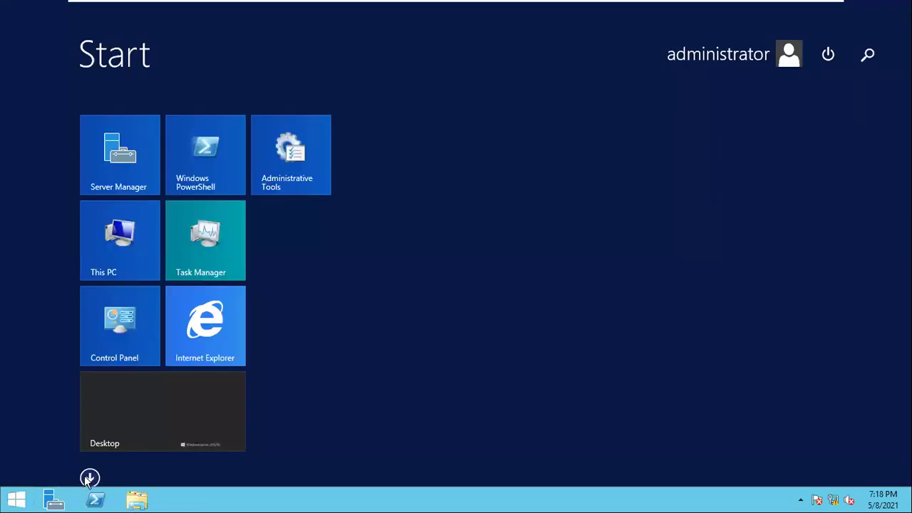
{"action": "left_click", "coordinate": [89, 478]}
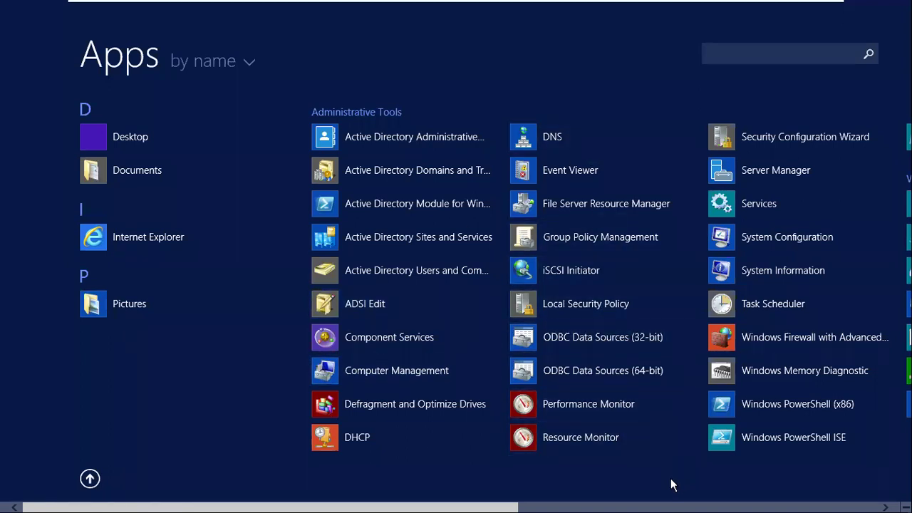
{"action": "left_click", "coordinate": [596, 241]}
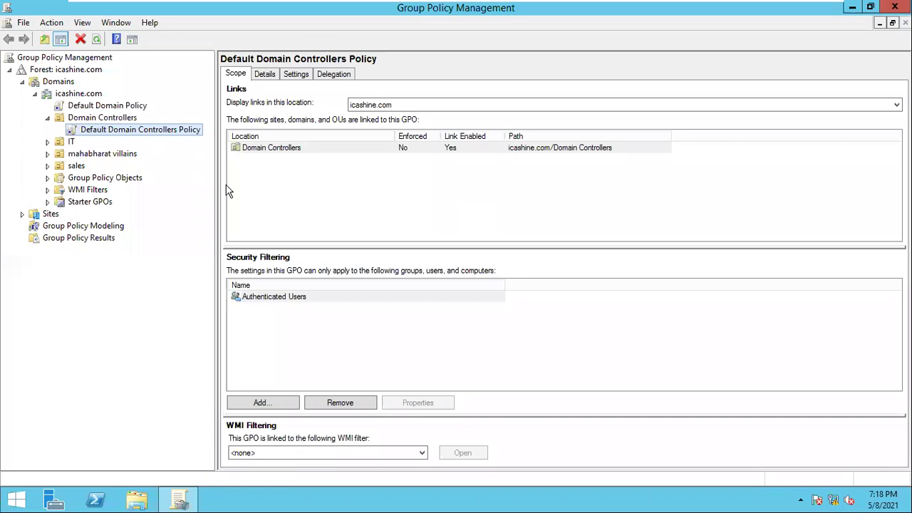
Create a GPO named New Group Policy Object linked to mahabharat villains
{"action": "left_click", "coordinate": [114, 158]}
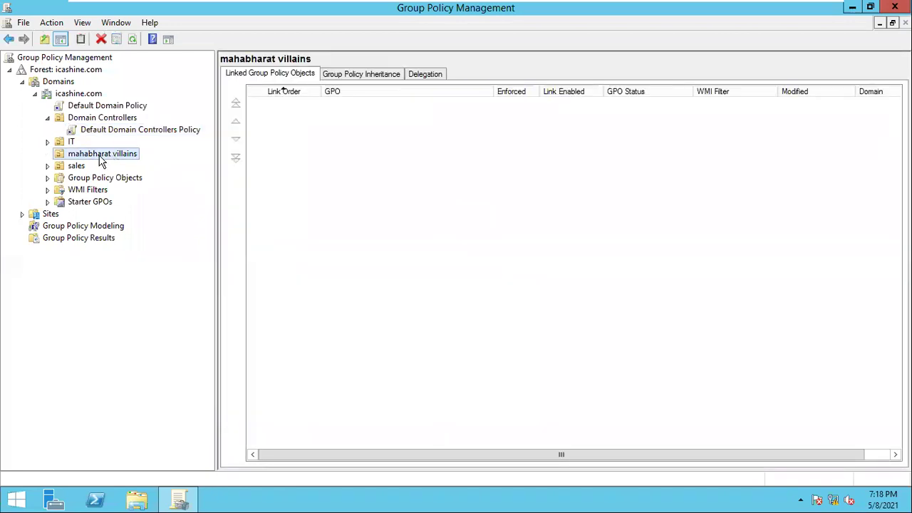
{"action": "right_click", "coordinate": [102, 161]}
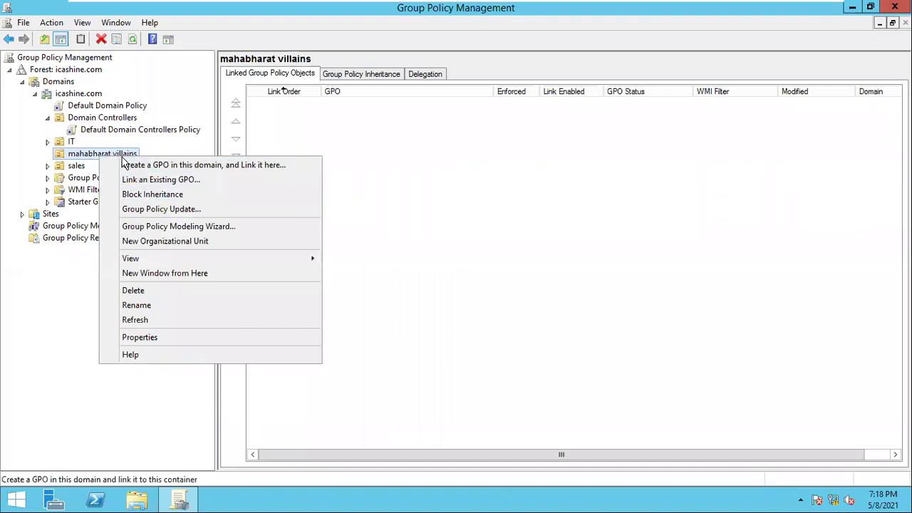
{"action": "left_click", "coordinate": [138, 167]}
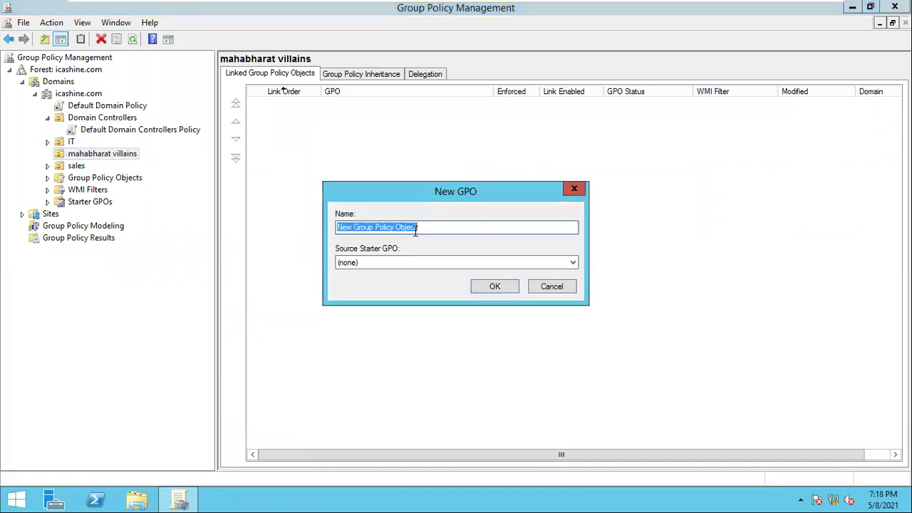
{"action": "left_click", "coordinate": [487, 289]}
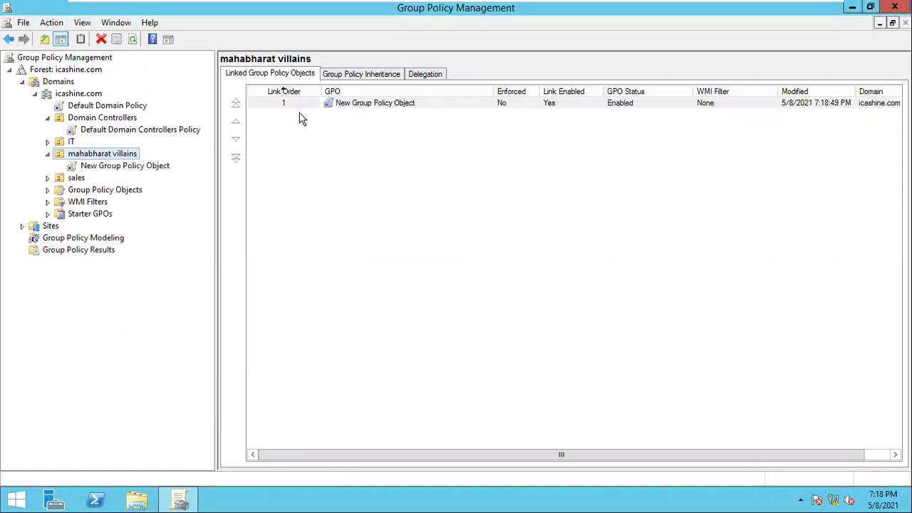
Inspect the new GPO link's scope, then close Group Policy Management
{"action": "left_click", "coordinate": [109, 168]}
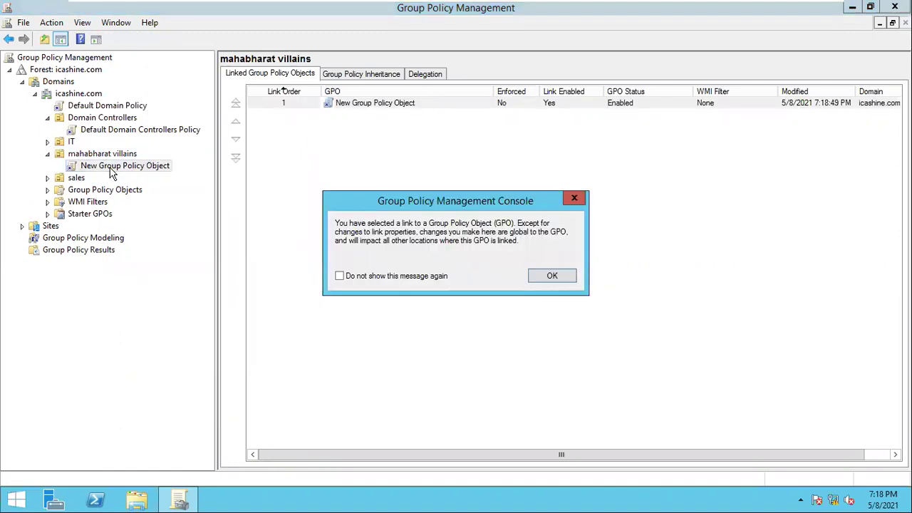
{"action": "left_click", "coordinate": [553, 276]}
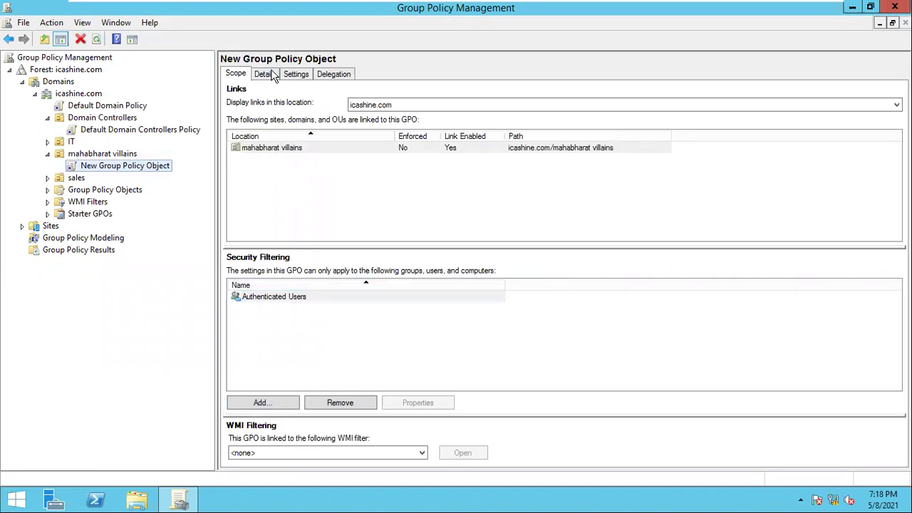
{"action": "left_click", "coordinate": [272, 151]}
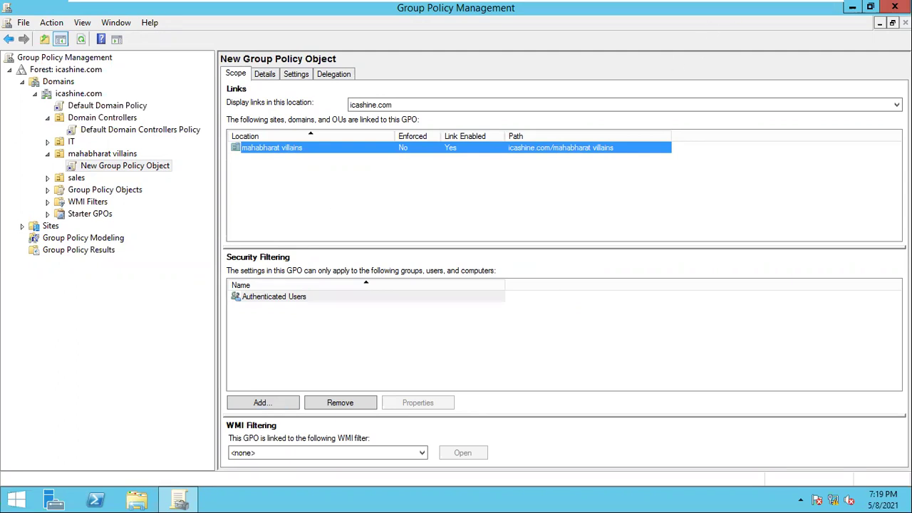
{"action": "left_click", "coordinate": [895, 7]}
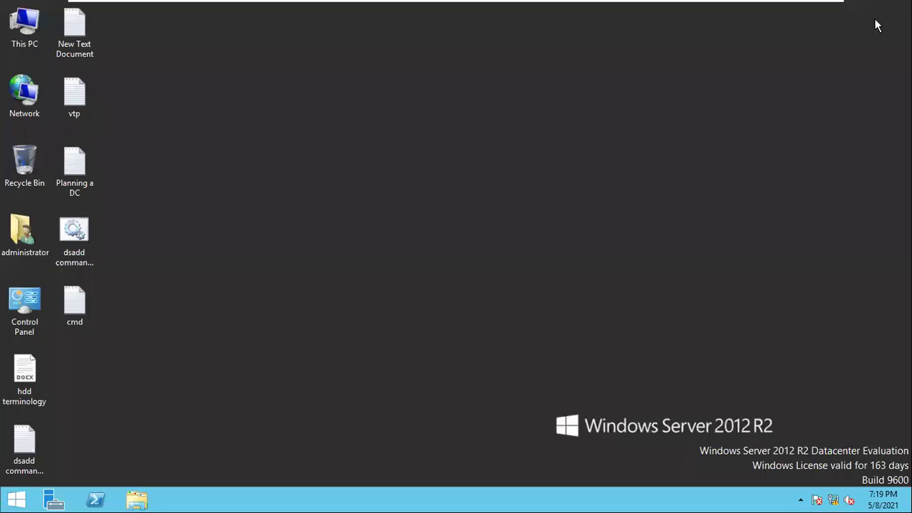
{"action": "right_click", "coordinate": [571, 150]}
{"action": "left_click", "coordinate": [605, 180]}
{"action": "mouse_move", "coordinate": [360, 6]}
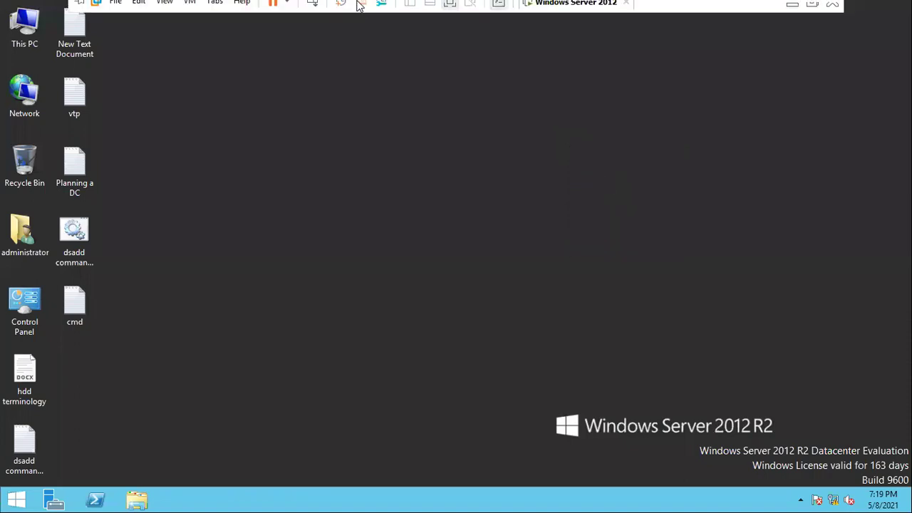
{"action": "left_click", "coordinate": [791, 9]}
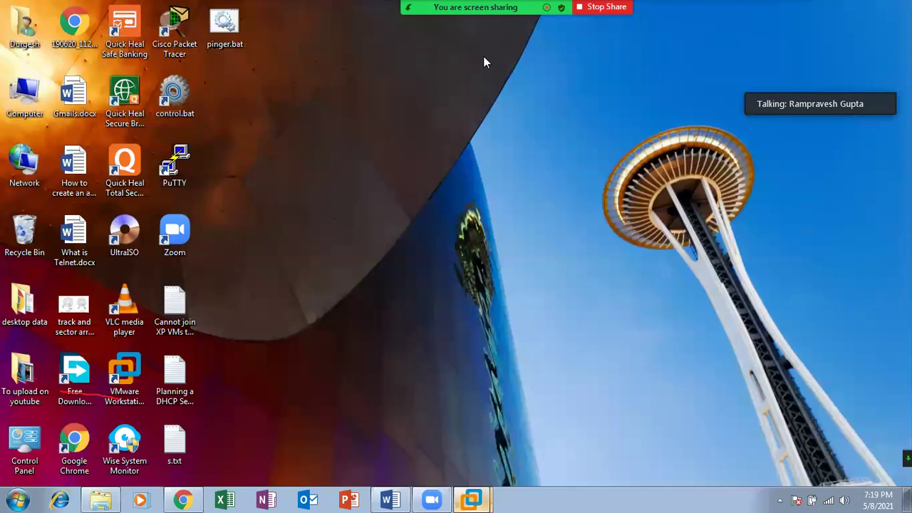
{"action": "right_click", "coordinate": [394, 94]}
{"action": "left_click", "coordinate": [425, 131]}
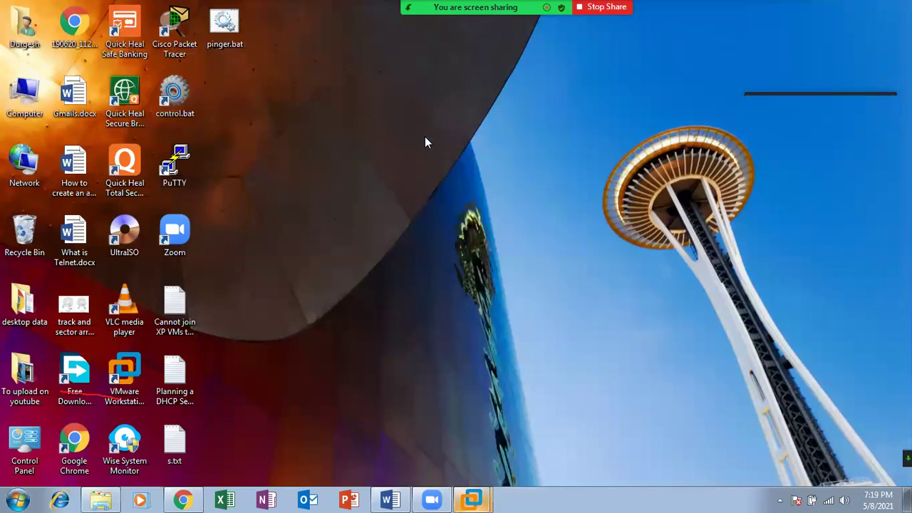
{"action": "right_click", "coordinate": [425, 137]}
{"action": "left_click", "coordinate": [463, 172]}
{"action": "right_click", "coordinate": [464, 173]}
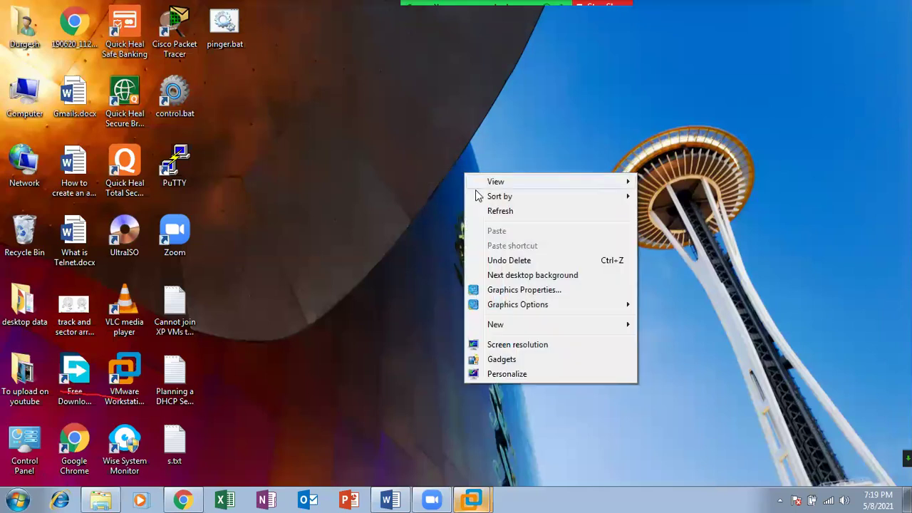
{"action": "left_click", "coordinate": [494, 209]}
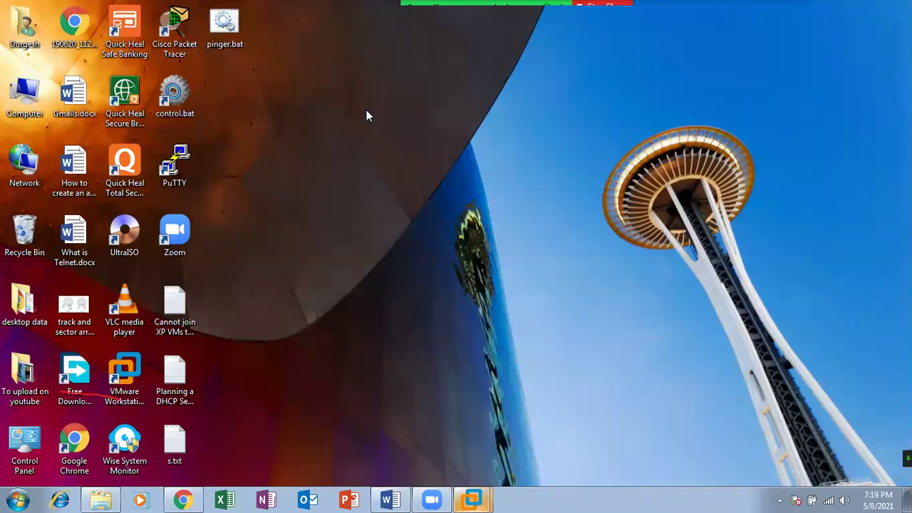
{"action": "right_click", "coordinate": [366, 110]}
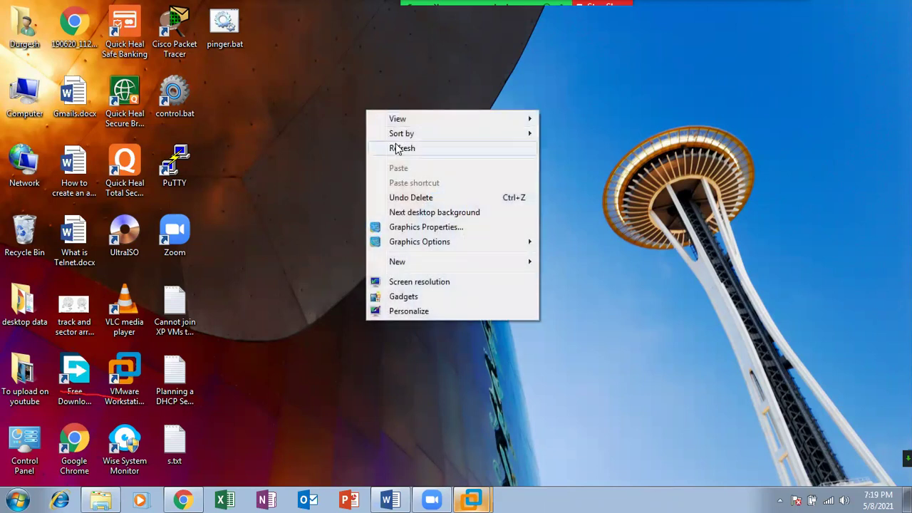
{"action": "left_click", "coordinate": [372, 147]}
{"action": "right_click", "coordinate": [370, 92]}
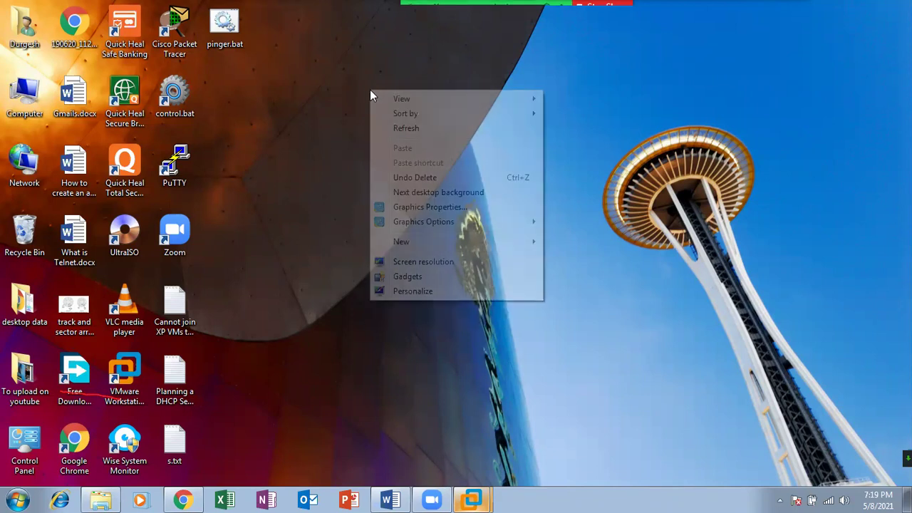
{"action": "left_click", "coordinate": [412, 133]}
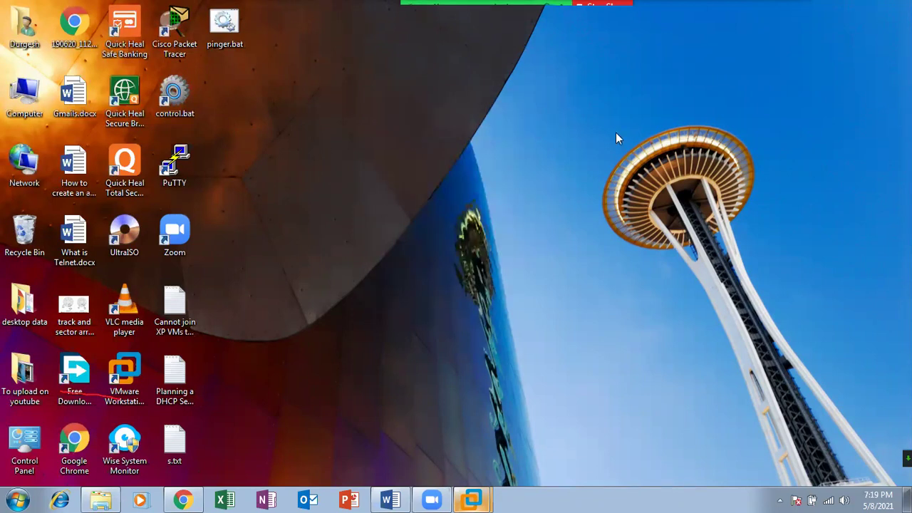
{"action": "mouse_move", "coordinate": [471, 499]}
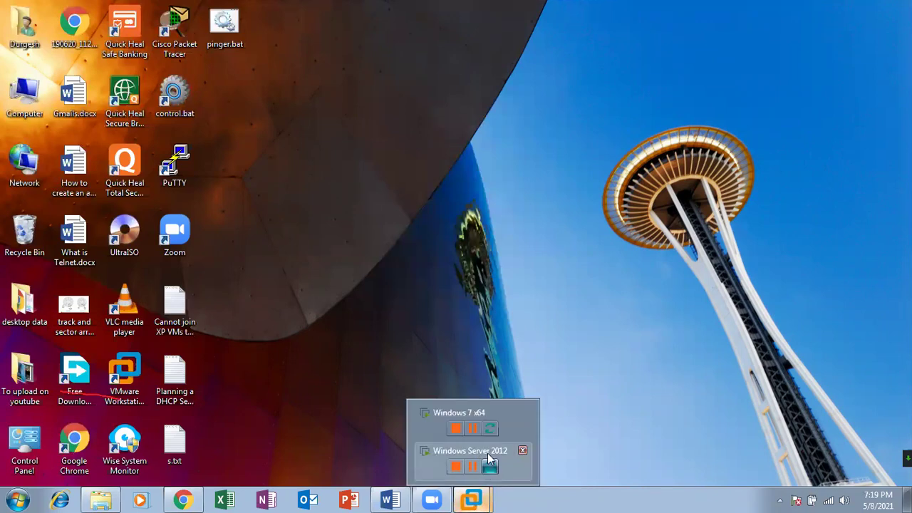
{"action": "left_click", "coordinate": [489, 459]}
{"action": "mouse_move", "coordinate": [745, 7]}
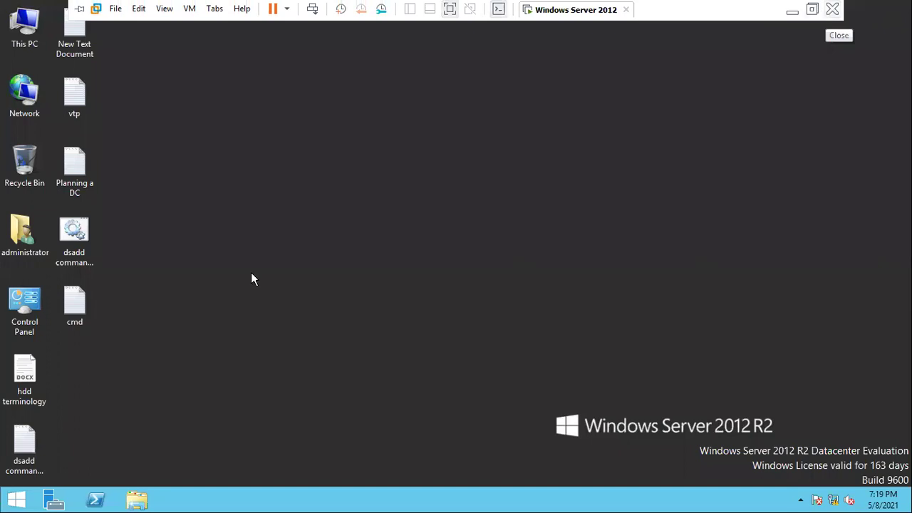
Shut down the Windows Server 2012 R2 VM with the comment 'sss'
{"action": "left_click", "coordinate": [16, 499]}
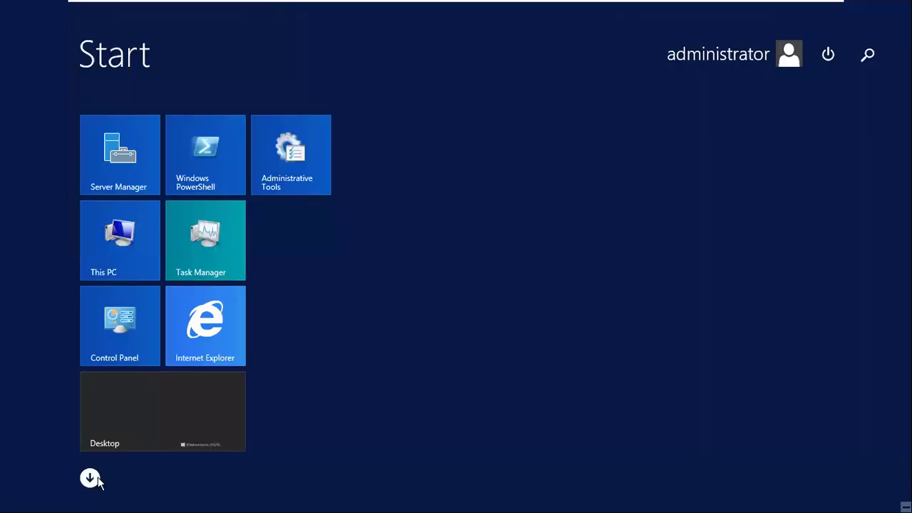
{"action": "left_click", "coordinate": [92, 479]}
{"action": "mouse_move", "coordinate": [695, 6]}
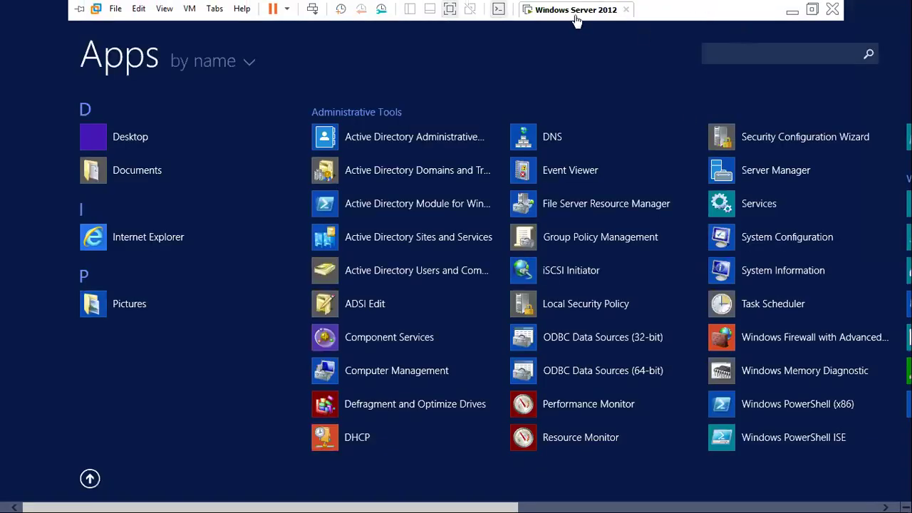
{"action": "left_click", "coordinate": [89, 479]}
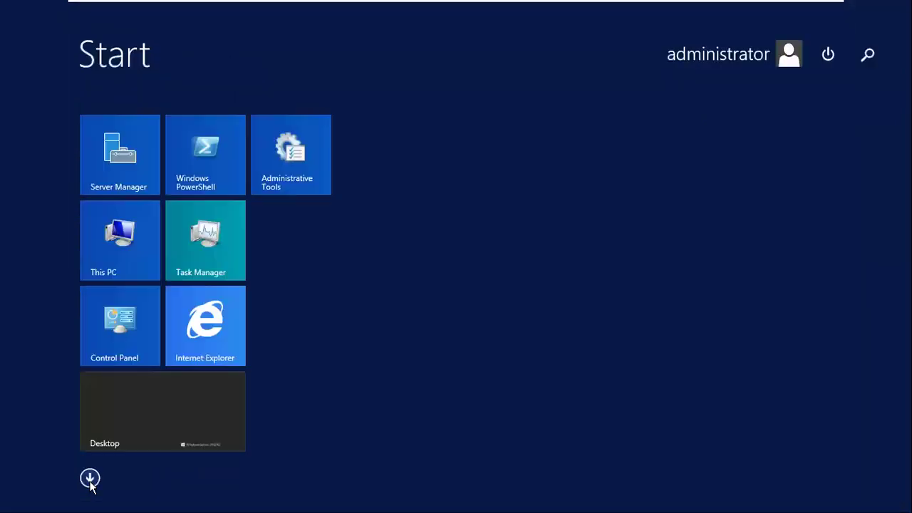
{"action": "left_click", "coordinate": [159, 434]}
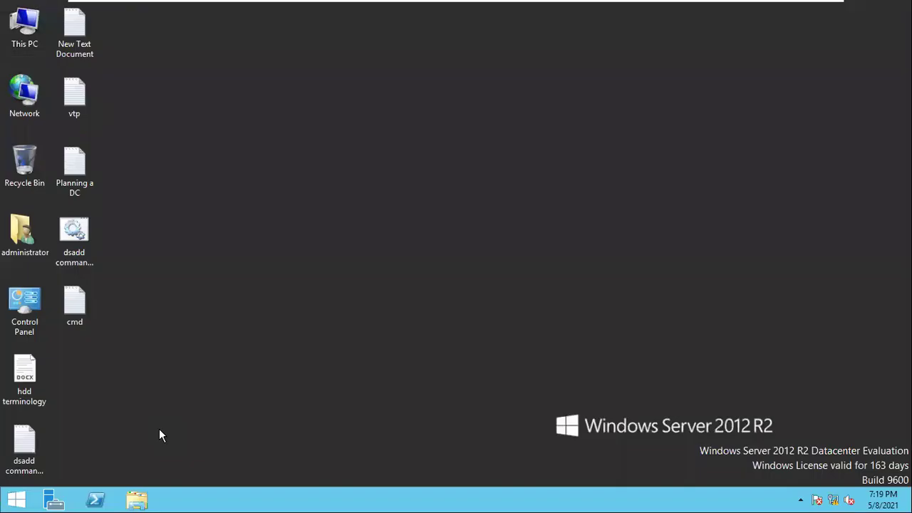
{"action": "key", "text": "alt+F4"}
{"action": "left_click", "coordinate": [502, 139]}
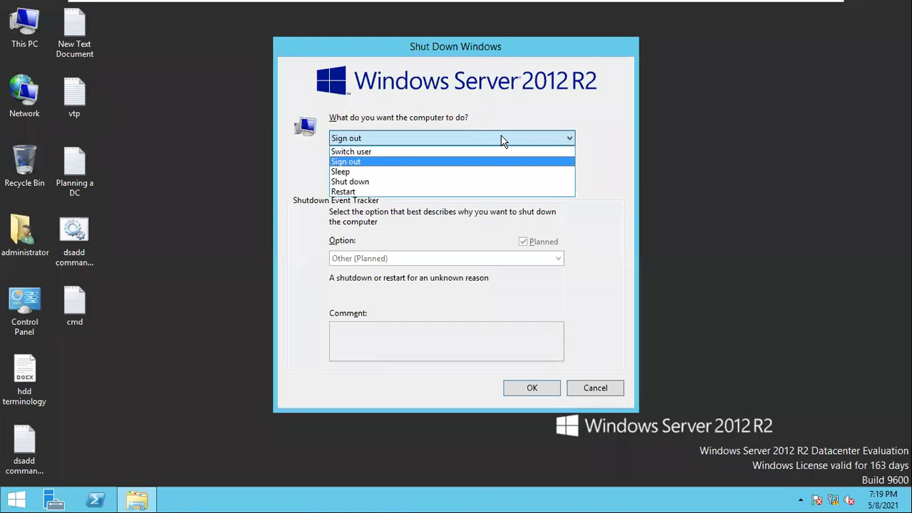
{"action": "left_click", "coordinate": [388, 183]}
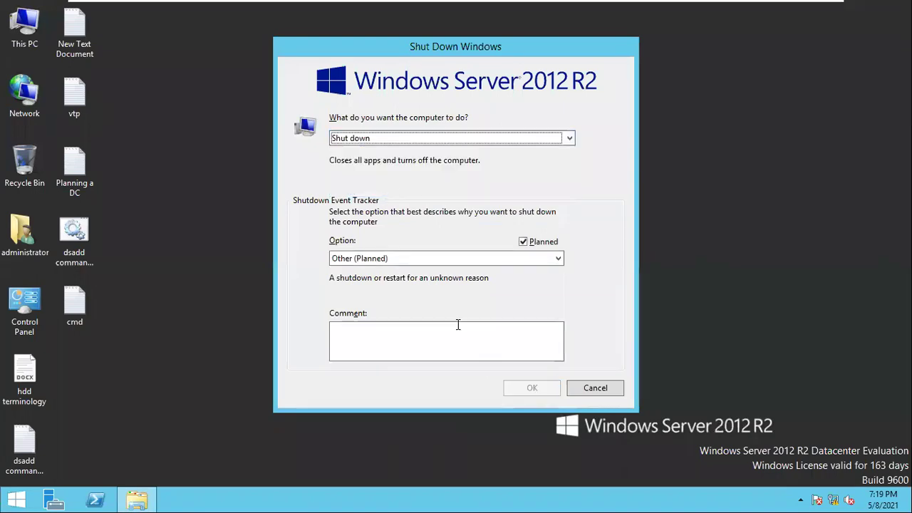
{"action": "left_click", "coordinate": [415, 337]}
{"action": "type", "text": "s"}
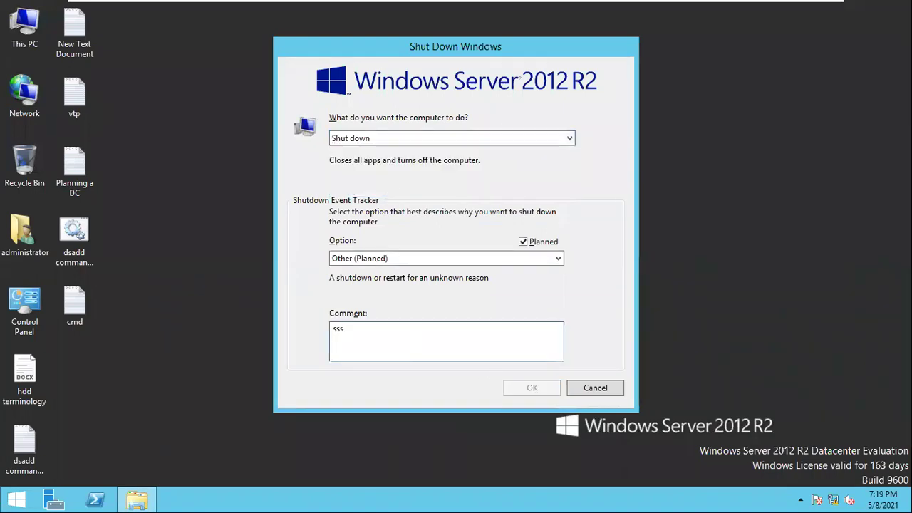
{"action": "type", "text": "ss"}
{"action": "left_click", "coordinate": [533, 387]}
Close the powered-off server VM window, returning to the Windows 7 VM
{"action": "mouse_move", "coordinate": [447, 6]}
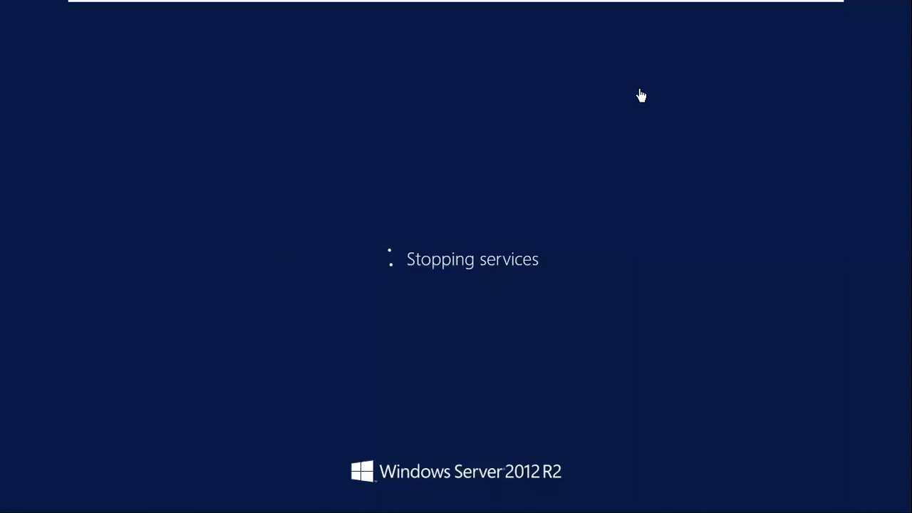
{"action": "mouse_move", "coordinate": [637, 4]}
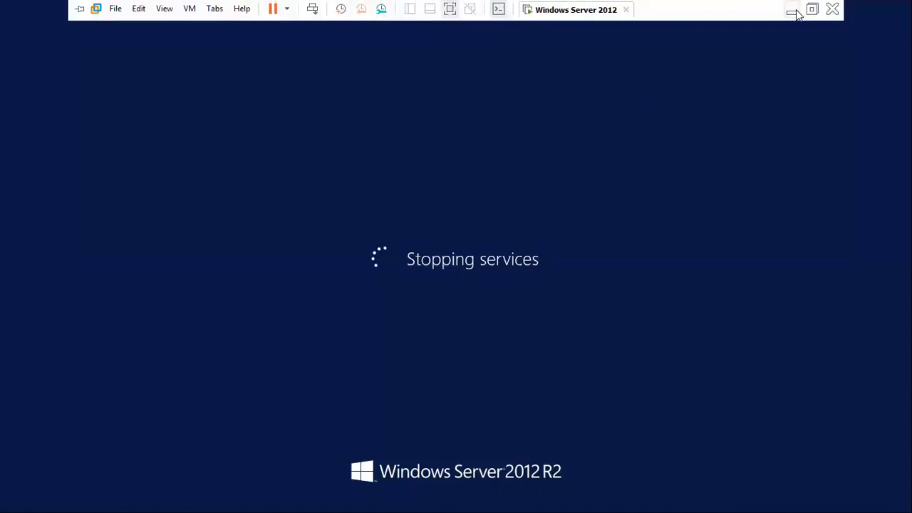
{"action": "left_click", "coordinate": [796, 15]}
{"action": "right_click", "coordinate": [529, 90]}
{"action": "left_click", "coordinate": [577, 129]}
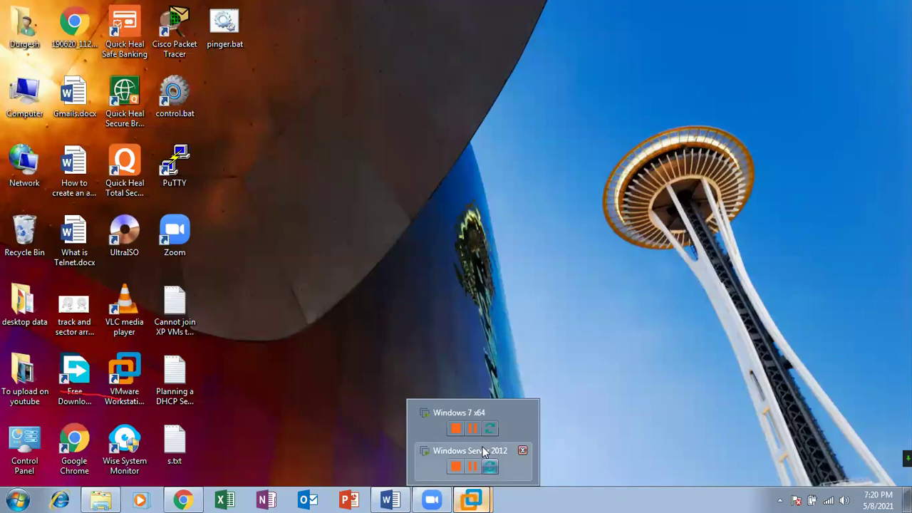
{"action": "left_click", "coordinate": [471, 500]}
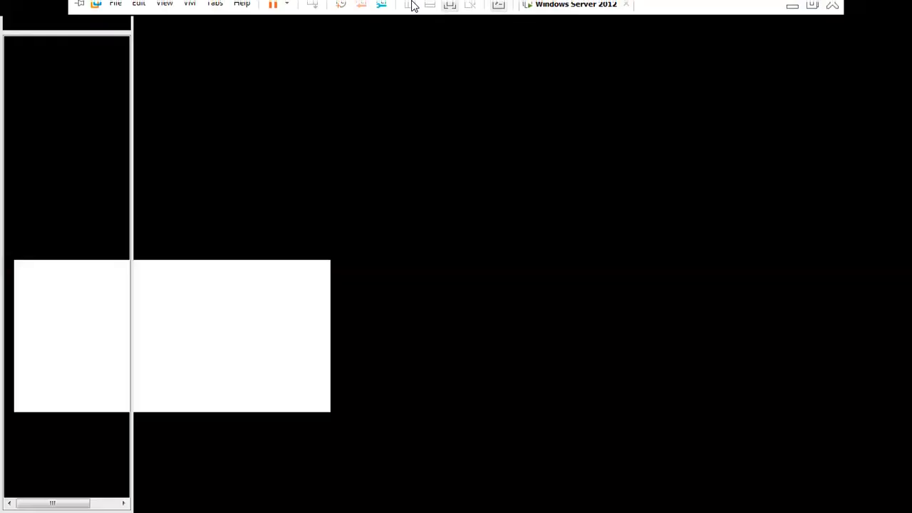
{"action": "left_click", "coordinate": [832, 8]}
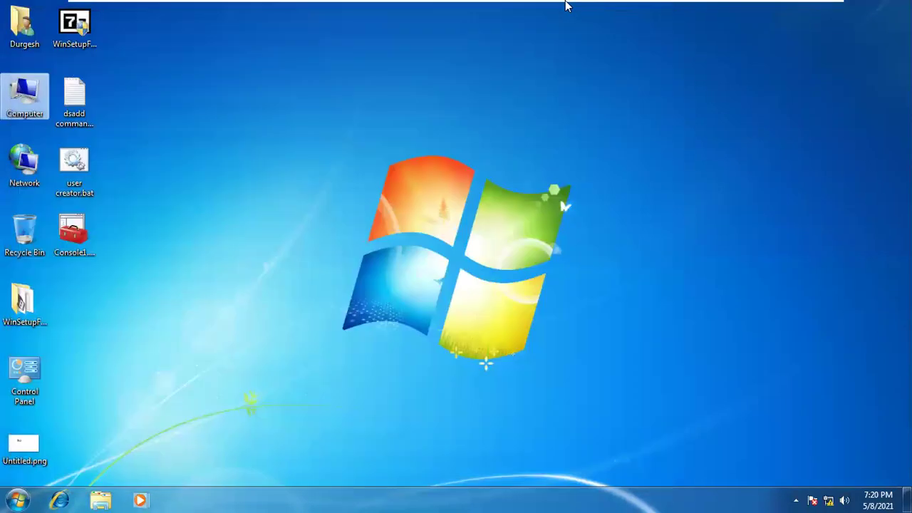
{"action": "right_click", "coordinate": [340, 130]}
Refresh the desktop and launch mmc from Run, approving the UAC prompt
{"action": "left_click", "coordinate": [376, 169]}
{"action": "right_click", "coordinate": [291, 129]}
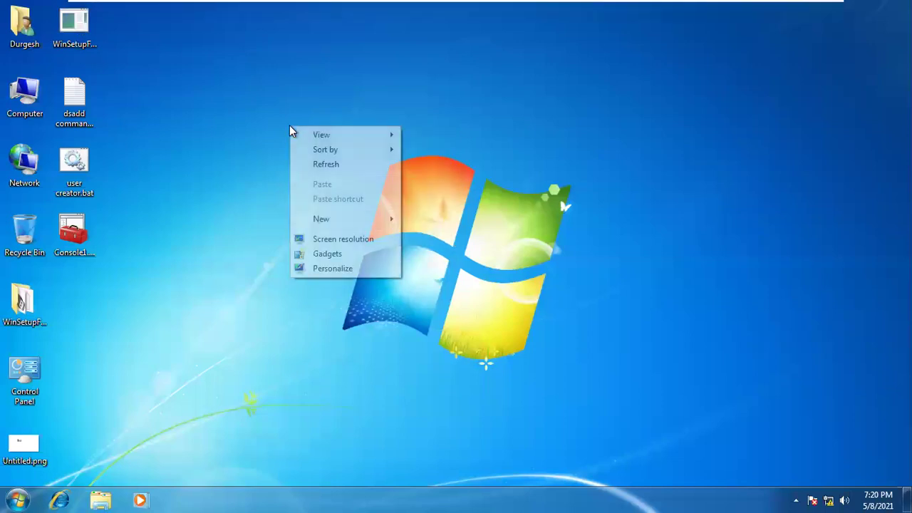
{"action": "left_click", "coordinate": [324, 163]}
{"action": "right_click", "coordinate": [322, 157]}
{"action": "left_click", "coordinate": [340, 196]}
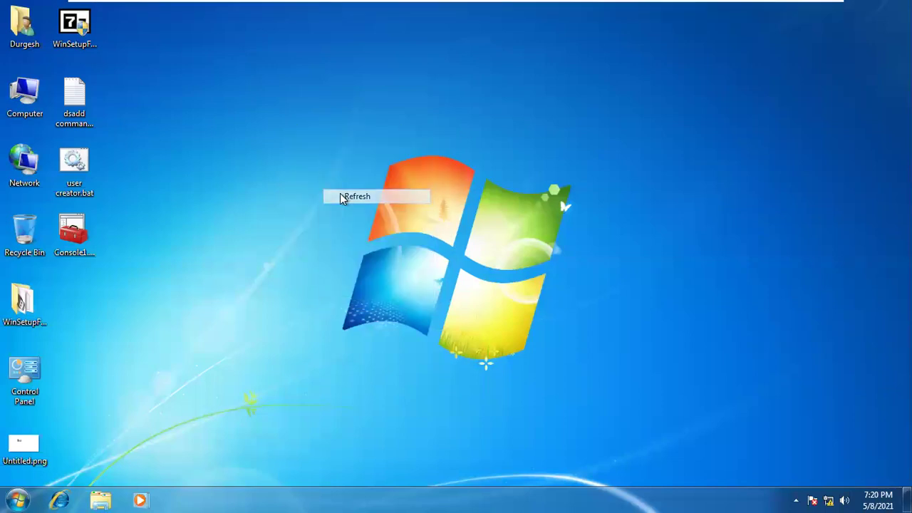
{"action": "key", "text": "super+r"}
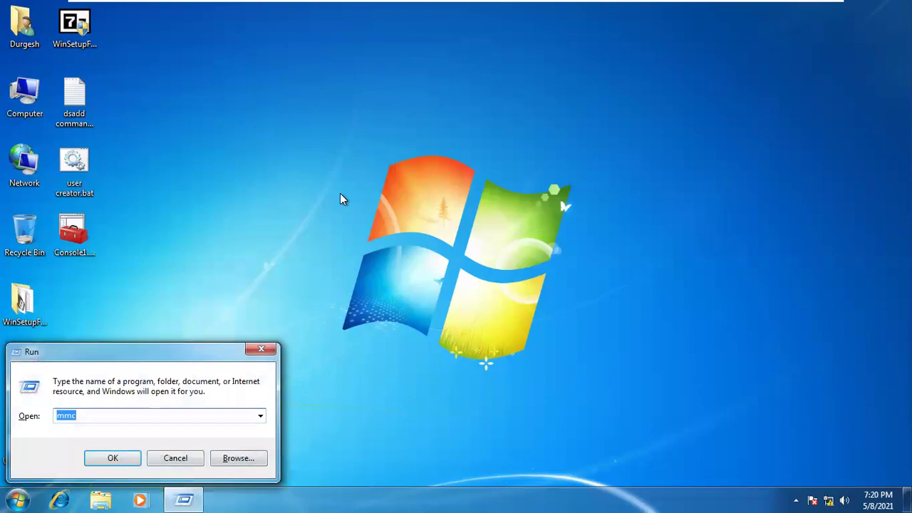
{"action": "key", "text": "Return"}
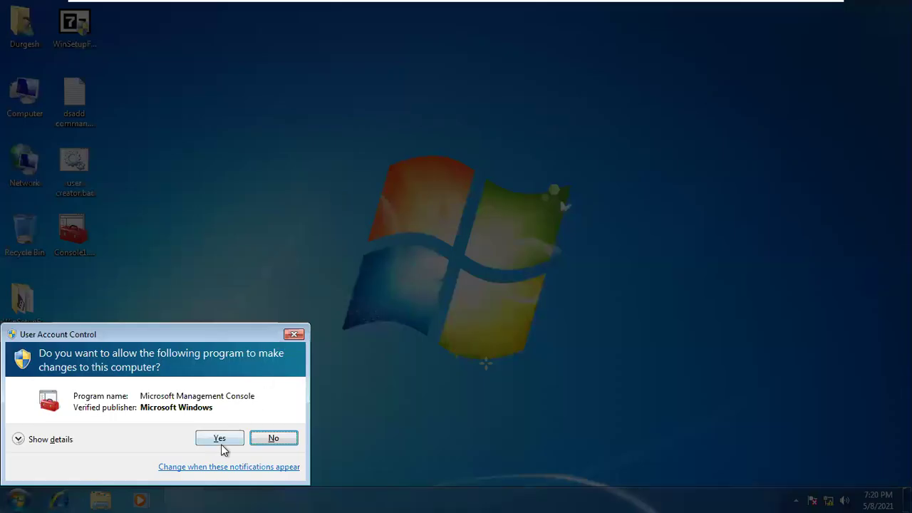
{"action": "left_click", "coordinate": [221, 440]}
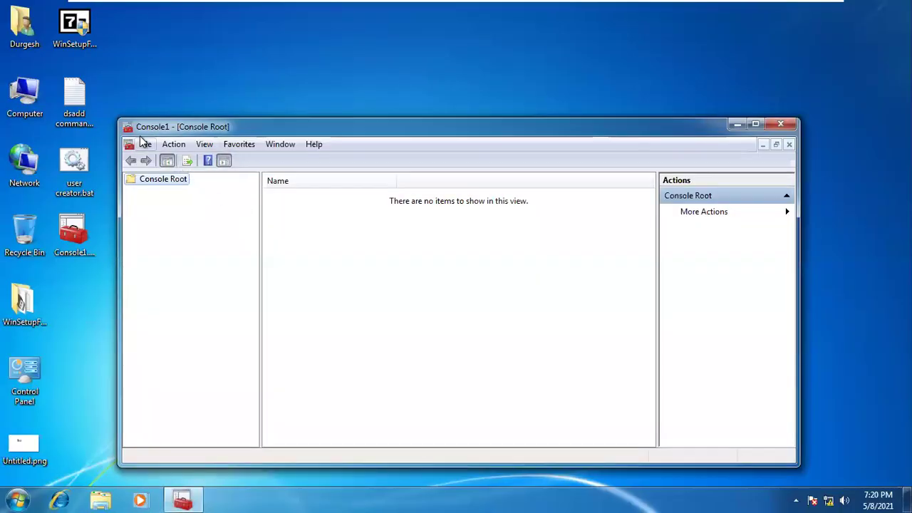
Add the Group Policy Object Editor snap-in targeting Local Computer
{"action": "left_click", "coordinate": [145, 144]}
{"action": "left_click", "coordinate": [194, 225]}
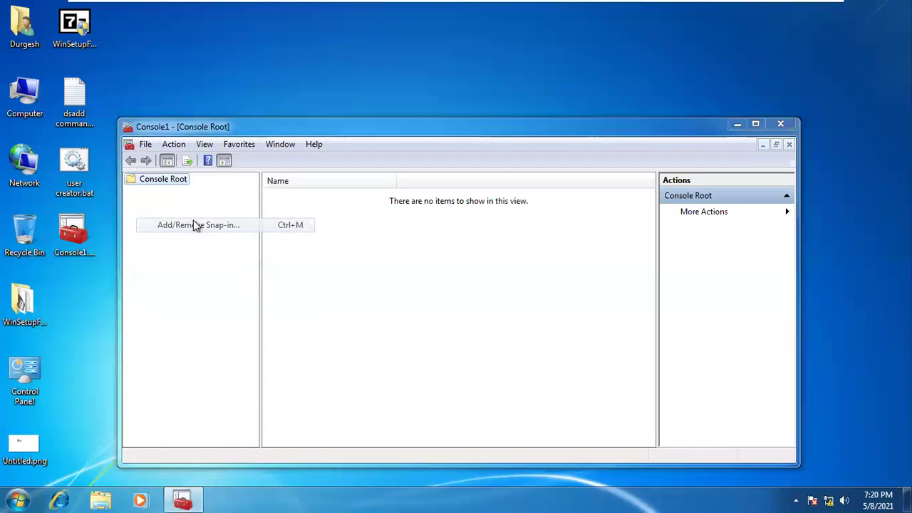
{"action": "left_click", "coordinate": [286, 321]}
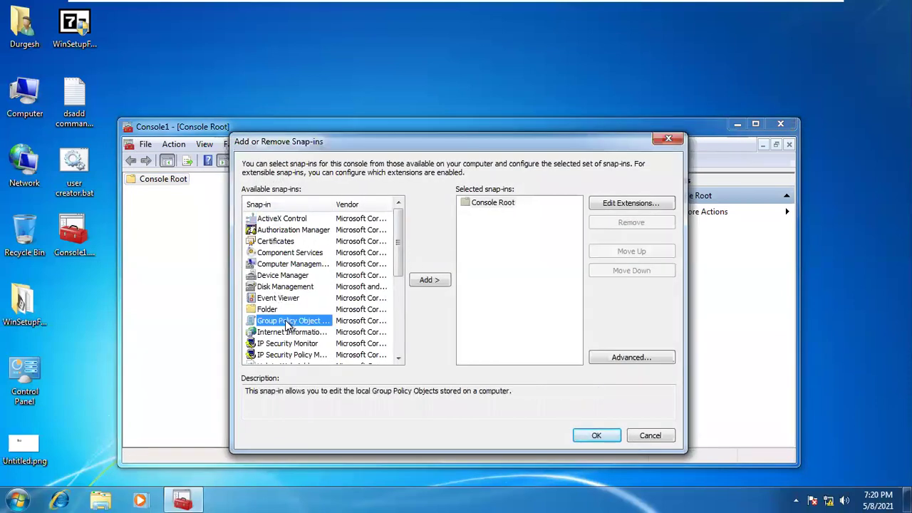
{"action": "left_click", "coordinate": [425, 281]}
{"action": "left_click", "coordinate": [543, 340]}
{"action": "left_click", "coordinate": [329, 251]}
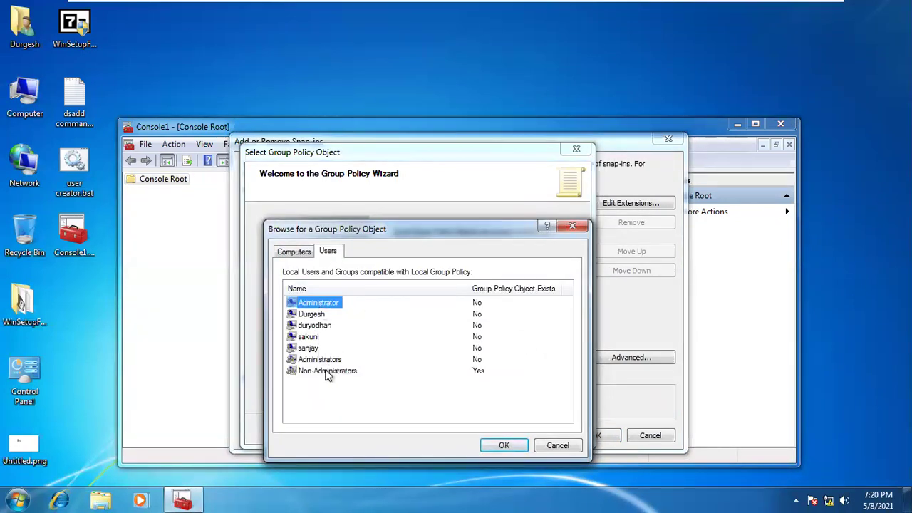
{"action": "left_click", "coordinate": [562, 230]}
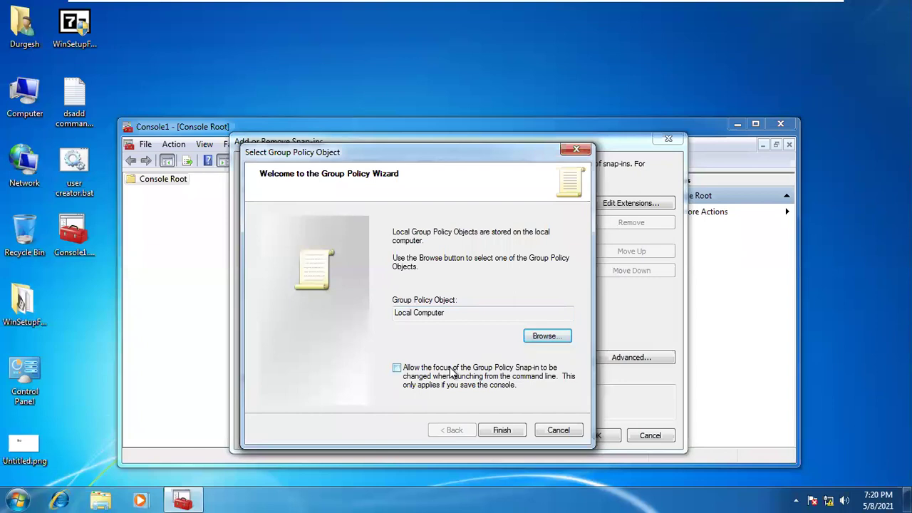
{"action": "left_click", "coordinate": [470, 371]}
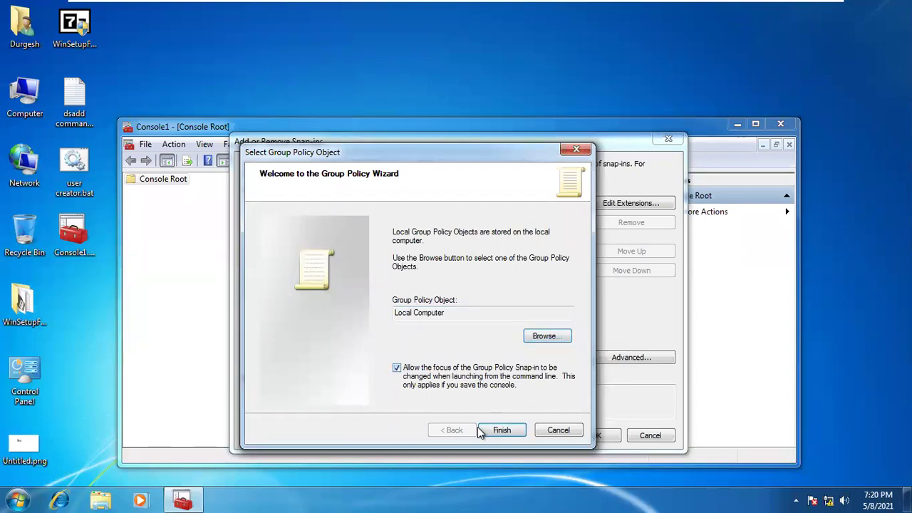
{"action": "left_click", "coordinate": [479, 428]}
Review the Local Computer Policy snap-in's extensions and advanced options, then confirm with OK
{"action": "left_click", "coordinate": [499, 213]}
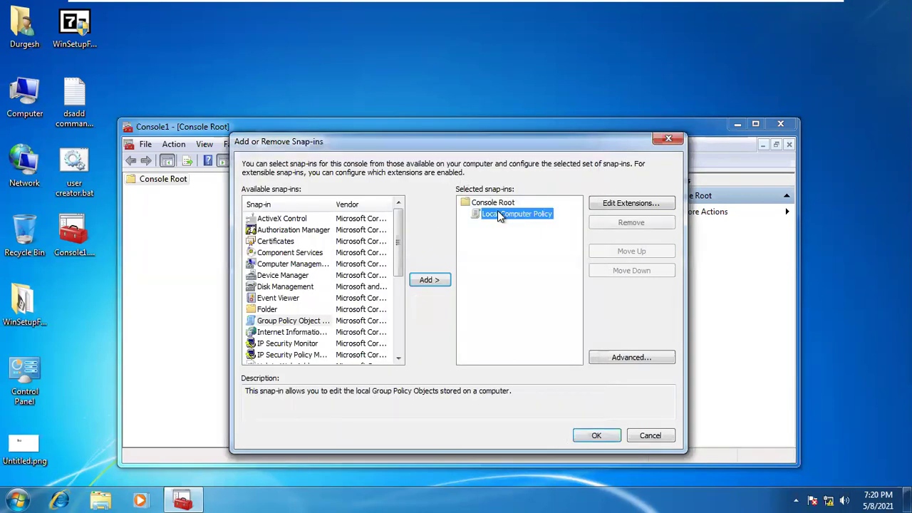
{"action": "left_click", "coordinate": [616, 203]}
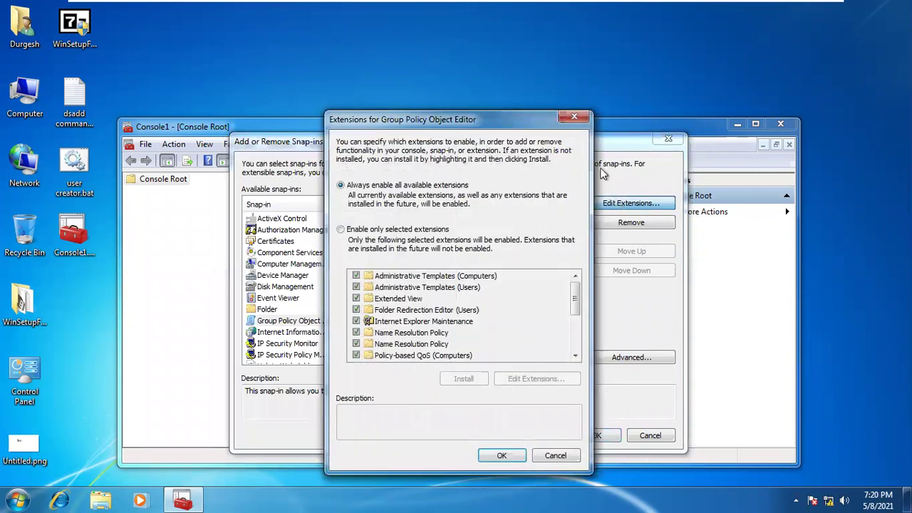
{"action": "left_click", "coordinate": [573, 120]}
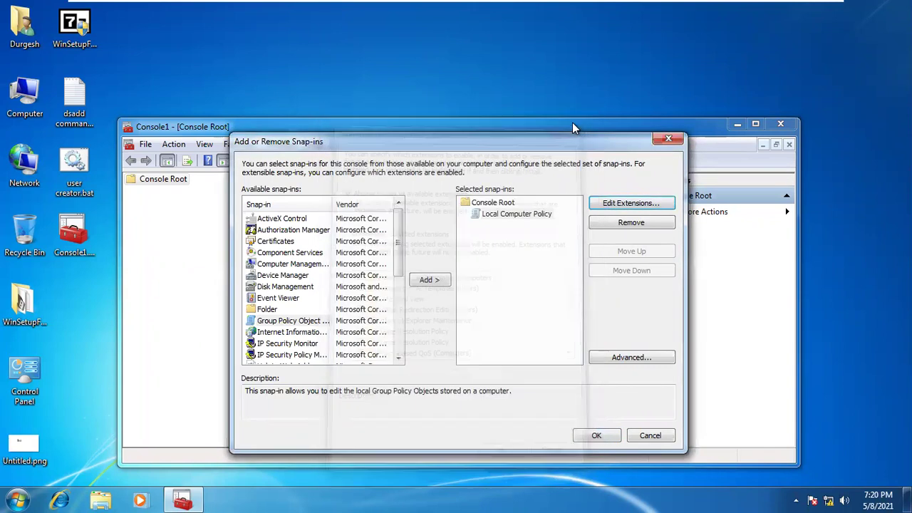
{"action": "left_click", "coordinate": [522, 217]}
{"action": "left_click", "coordinate": [609, 203]}
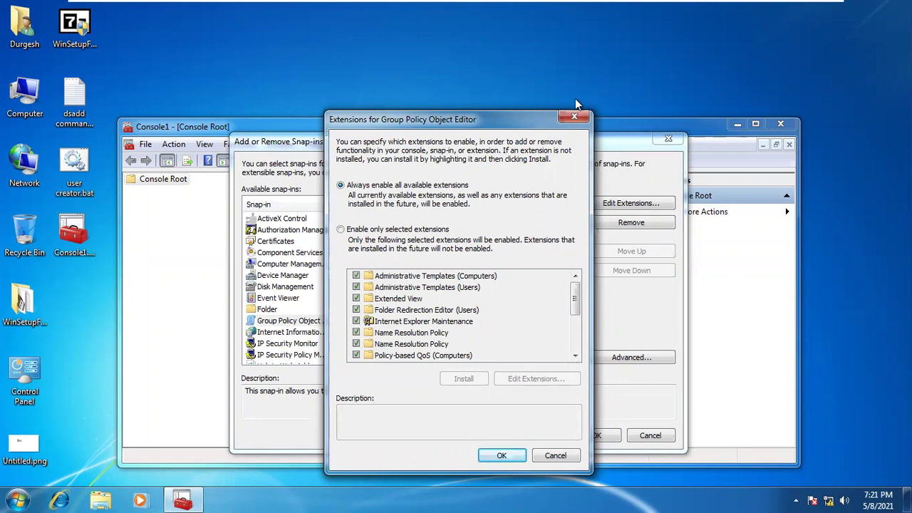
{"action": "left_click", "coordinate": [576, 117]}
{"action": "left_click", "coordinate": [631, 357]}
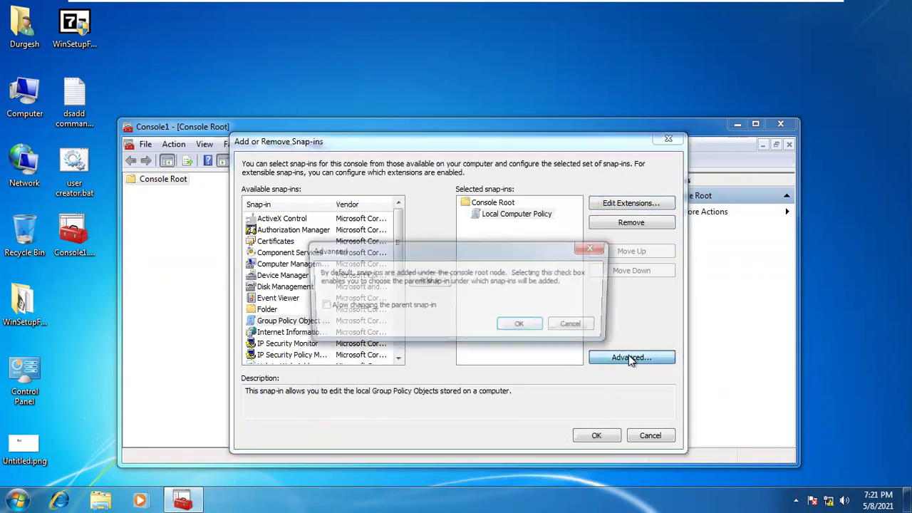
{"action": "left_click", "coordinate": [536, 332]}
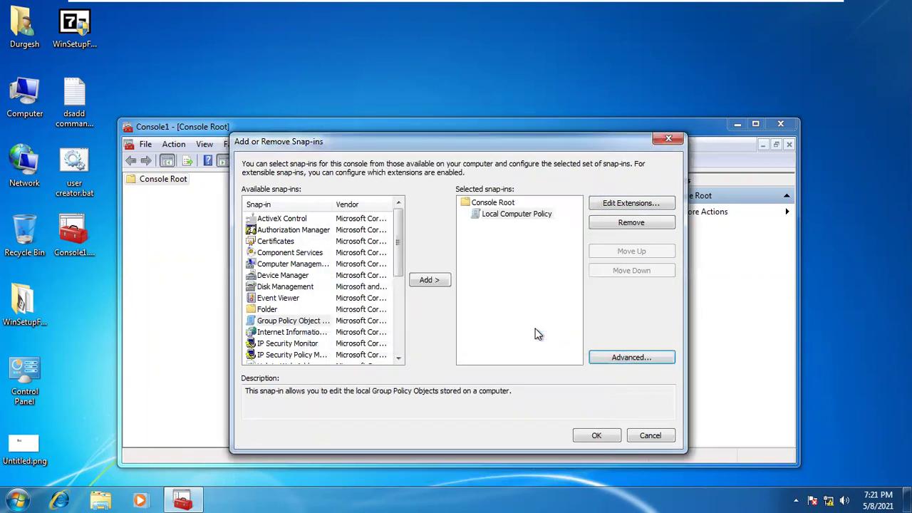
{"action": "left_click", "coordinate": [506, 215]}
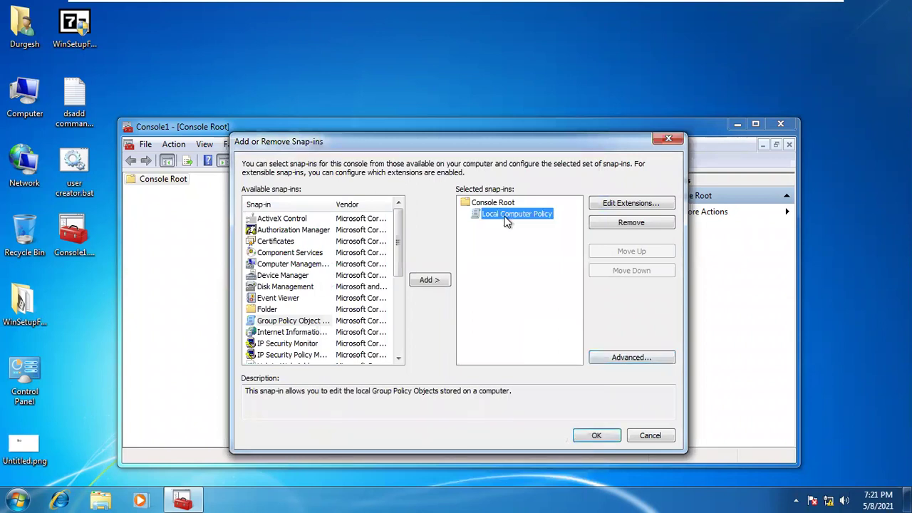
{"action": "left_click", "coordinate": [597, 436]}
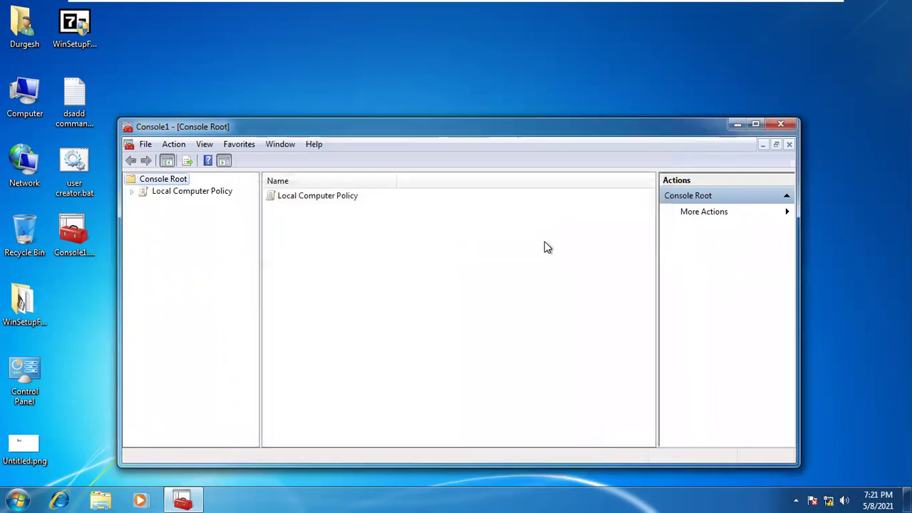
Browse the Local Computer Policy tree, then close Console1 without saving
{"action": "left_click", "coordinate": [217, 191]}
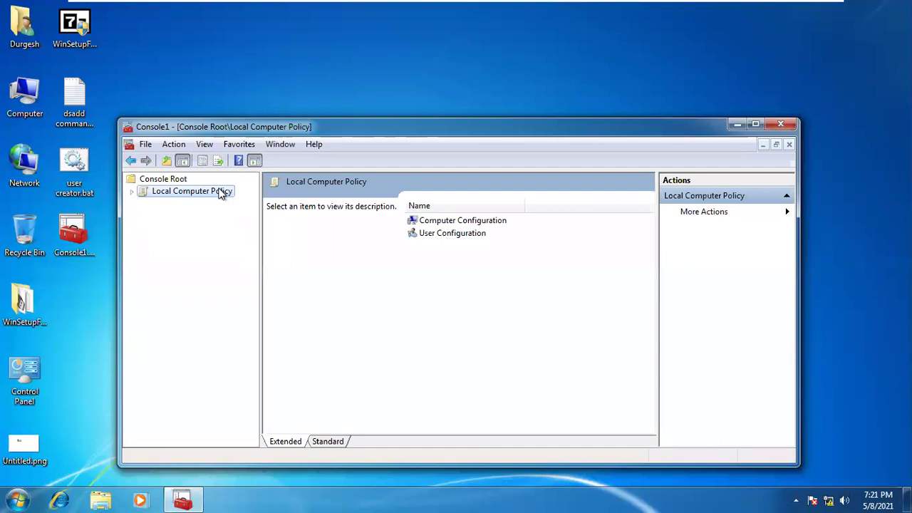
{"action": "double_click", "coordinate": [221, 192]}
{"action": "double_click", "coordinate": [210, 204]}
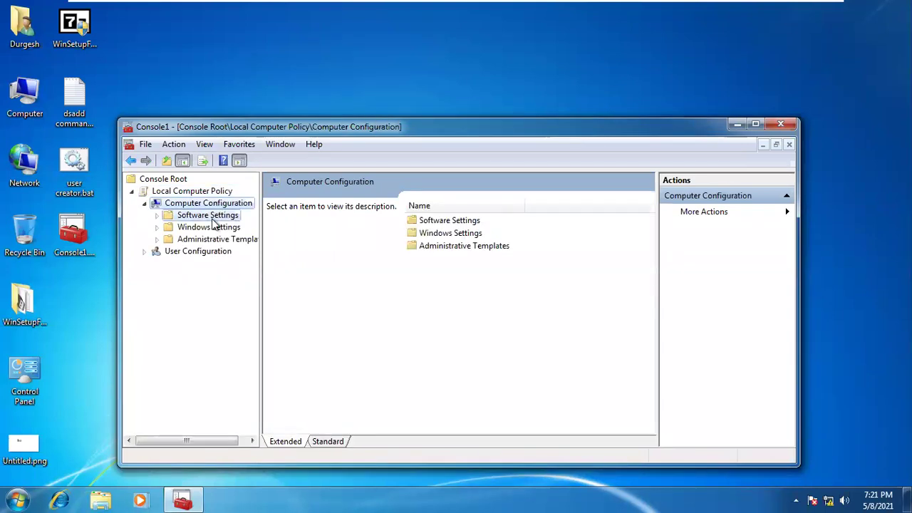
{"action": "left_click", "coordinate": [209, 215]}
{"action": "double_click", "coordinate": [210, 228]}
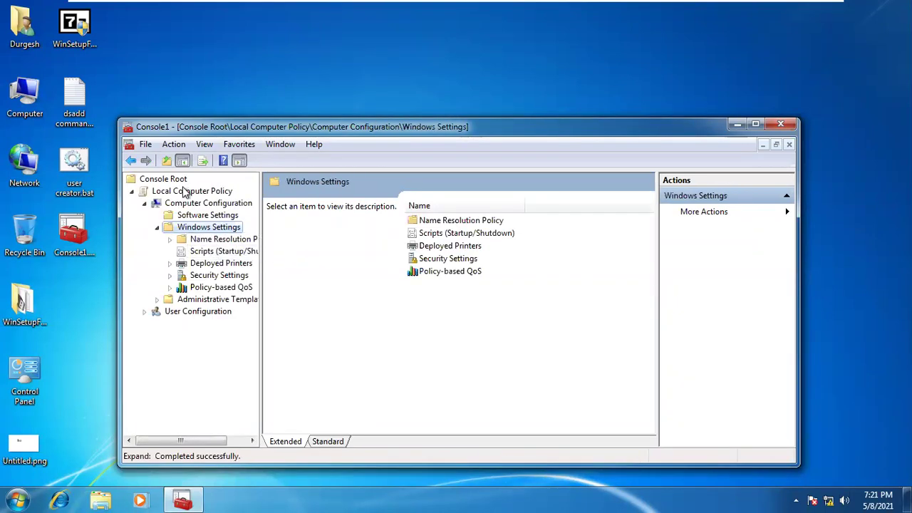
{"action": "right_click", "coordinate": [186, 195]}
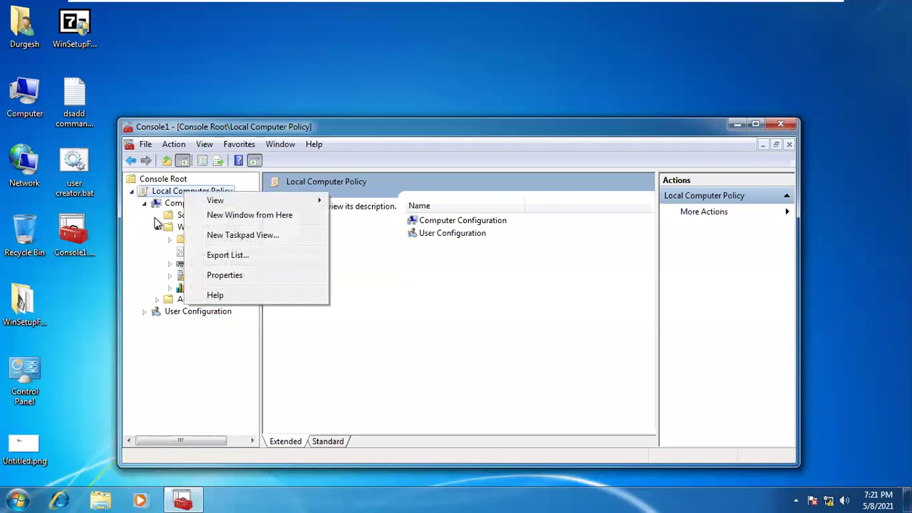
{"action": "left_click", "coordinate": [395, 291]}
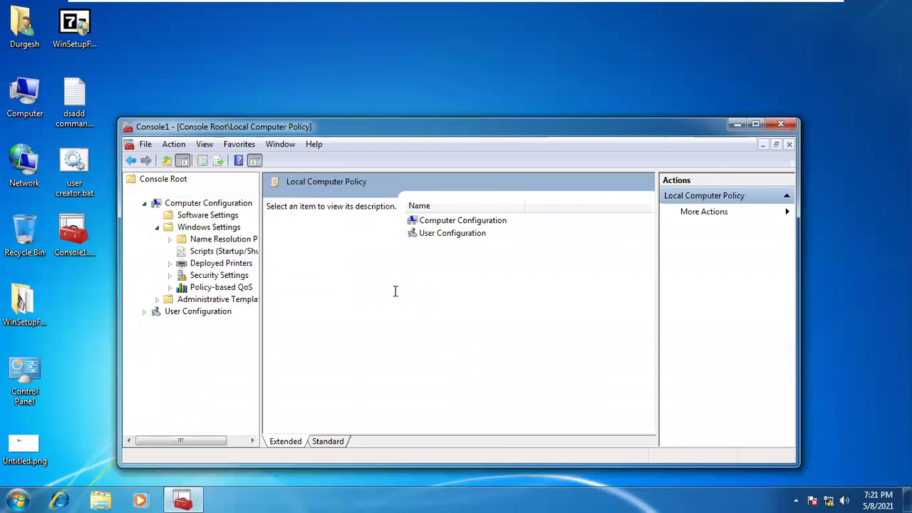
{"action": "left_click", "coordinate": [449, 233]}
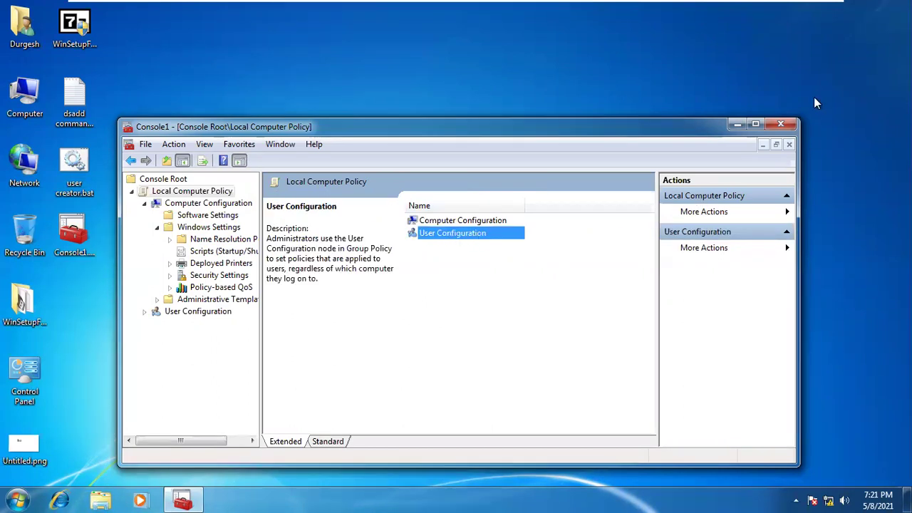
{"action": "left_click_drag", "start_coordinate": [786, 136], "coordinate": [787, 121]}
{"action": "left_click", "coordinate": [786, 113]}
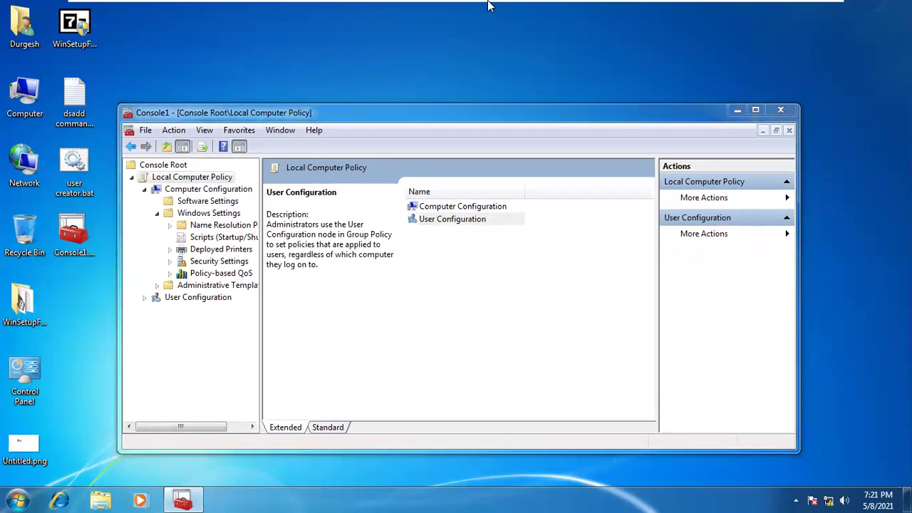
{"action": "left_click", "coordinate": [489, 319]}
Delete the Console1 file from the desktop to the Recycle Bin
{"action": "left_click_drag", "start_coordinate": [121, 297], "coordinate": [64, 211]}
{"action": "right_click", "coordinate": [64, 212]}
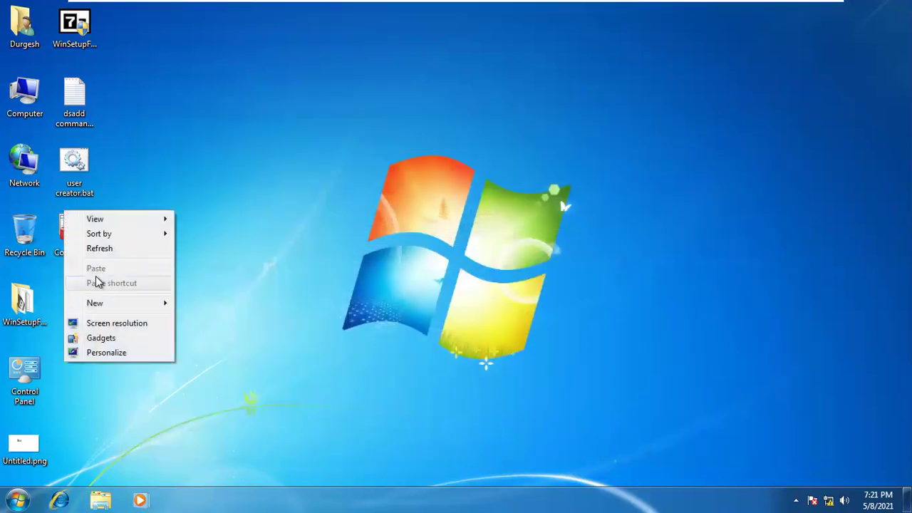
{"action": "left_click", "coordinate": [71, 231]}
{"action": "right_click", "coordinate": [61, 235]}
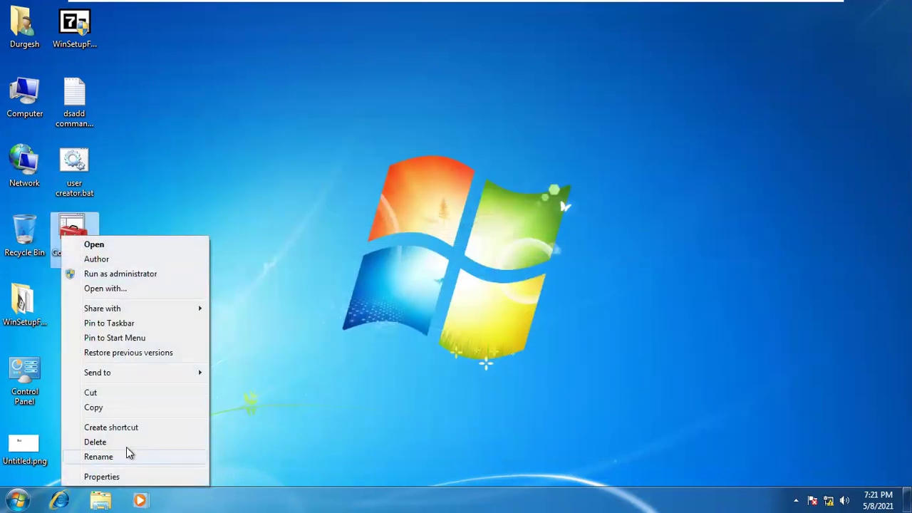
{"action": "left_click", "coordinate": [126, 443]}
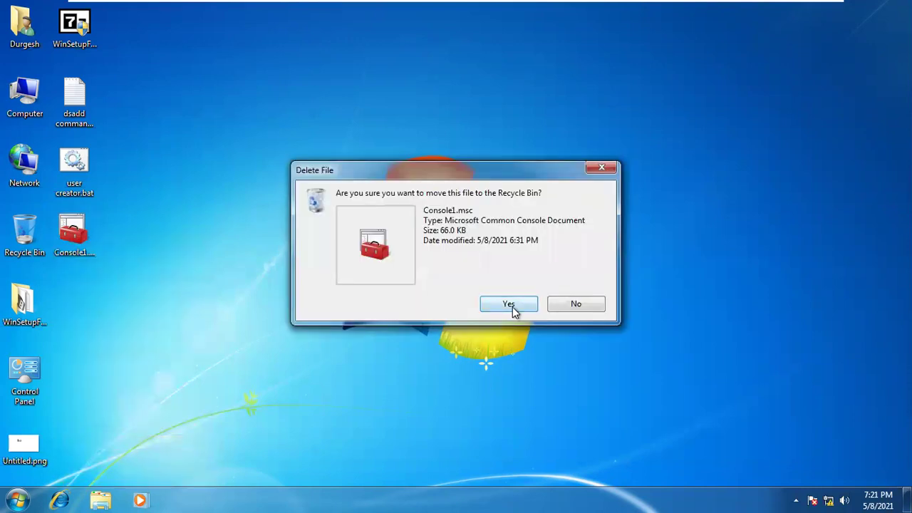
{"action": "left_click", "coordinate": [509, 305]}
{"action": "mouse_move", "coordinate": [245, 4]}
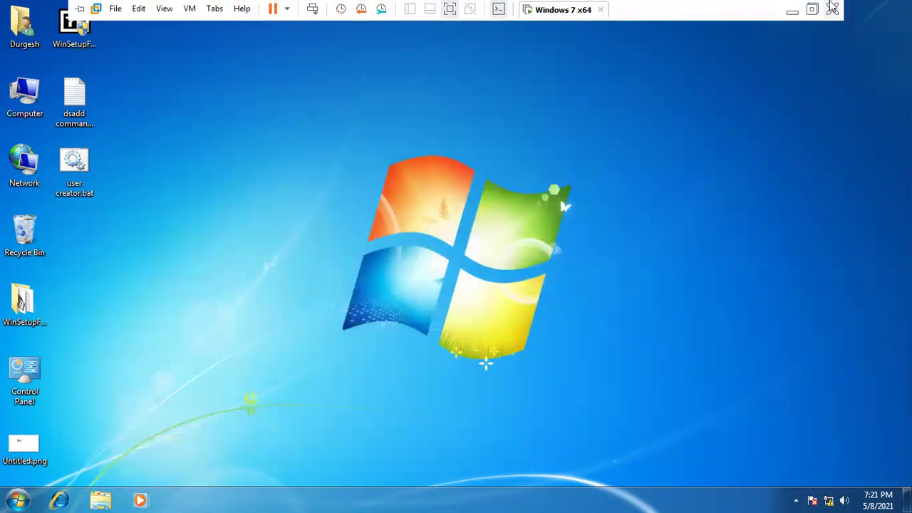
Minimize the VMware window and refresh the host desktop
{"action": "left_click", "coordinate": [796, 12]}
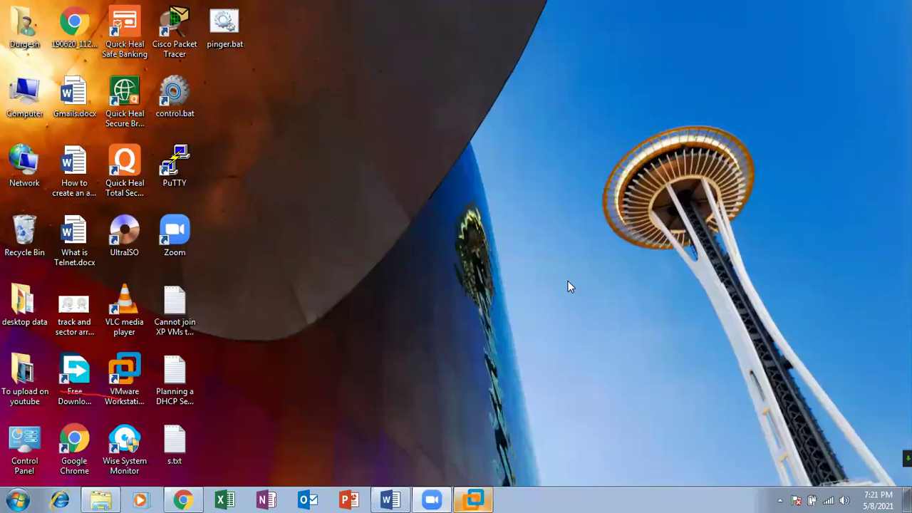
{"action": "right_click", "coordinate": [377, 152]}
{"action": "left_click", "coordinate": [403, 190]}
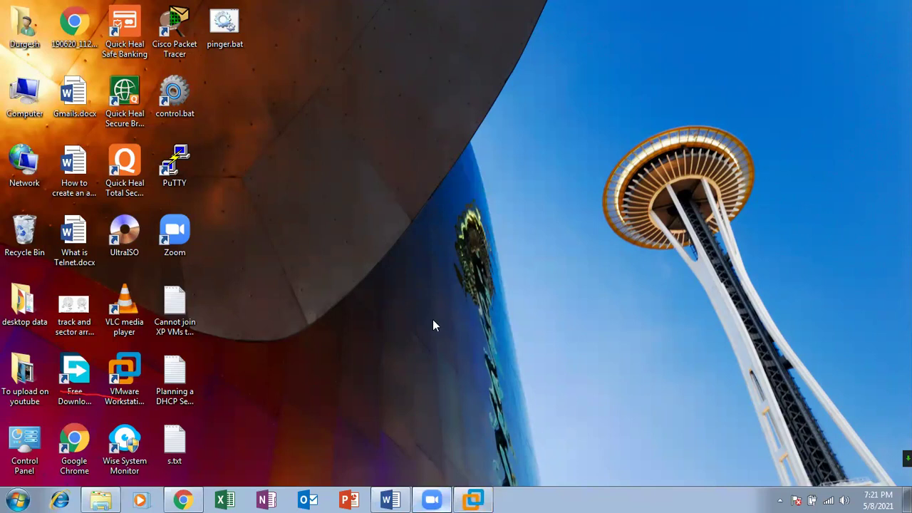
{"action": "right_click", "coordinate": [429, 146]}
{"action": "left_click", "coordinate": [463, 188]}
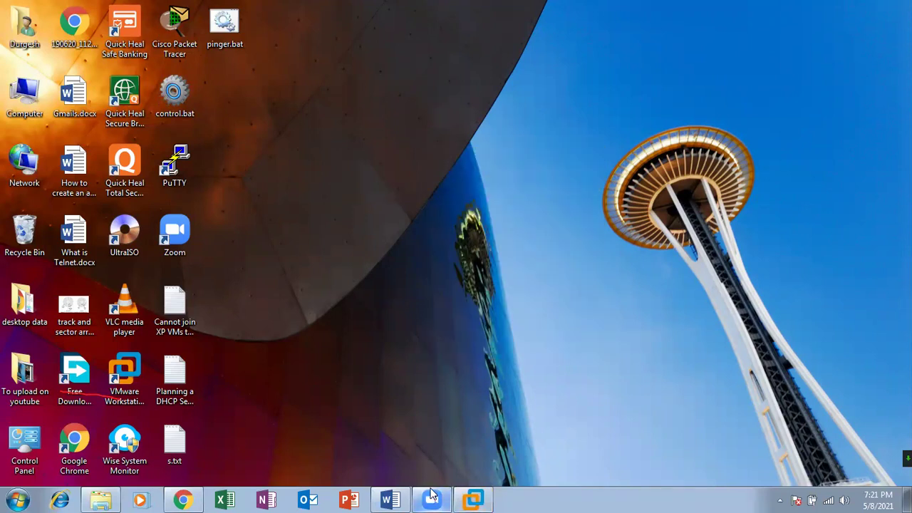
Close Word's Document1 choosing Don't Save
{"action": "left_click", "coordinate": [390, 499]}
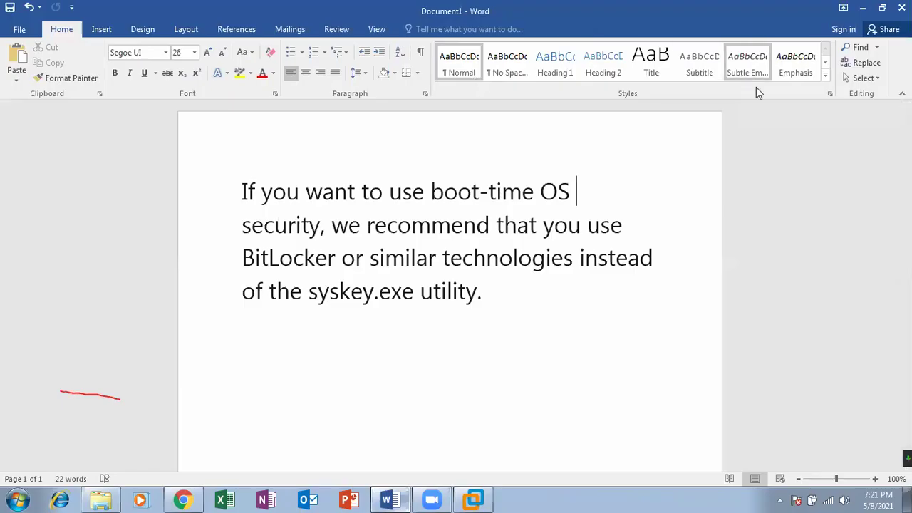
{"action": "left_click", "coordinate": [902, 8]}
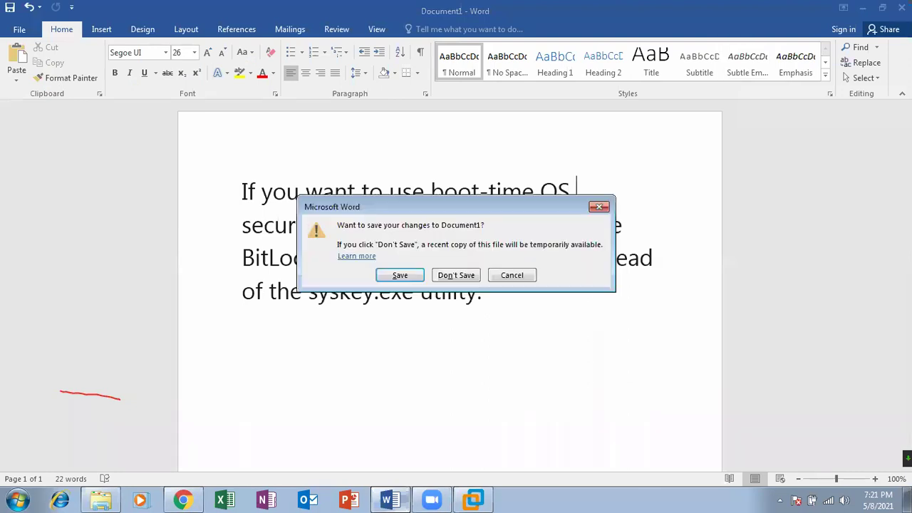
{"action": "left_click", "coordinate": [454, 275]}
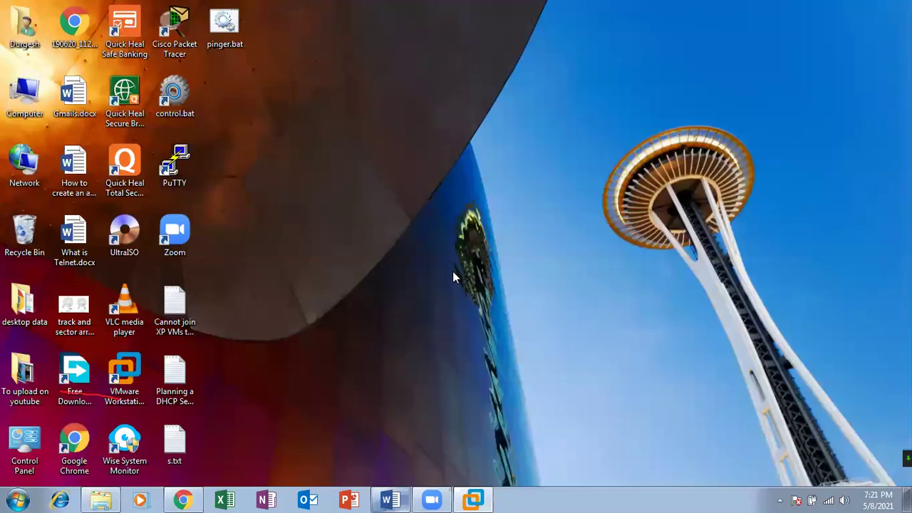
{"action": "right_click", "coordinate": [476, 180]}
{"action": "left_click", "coordinate": [515, 217]}
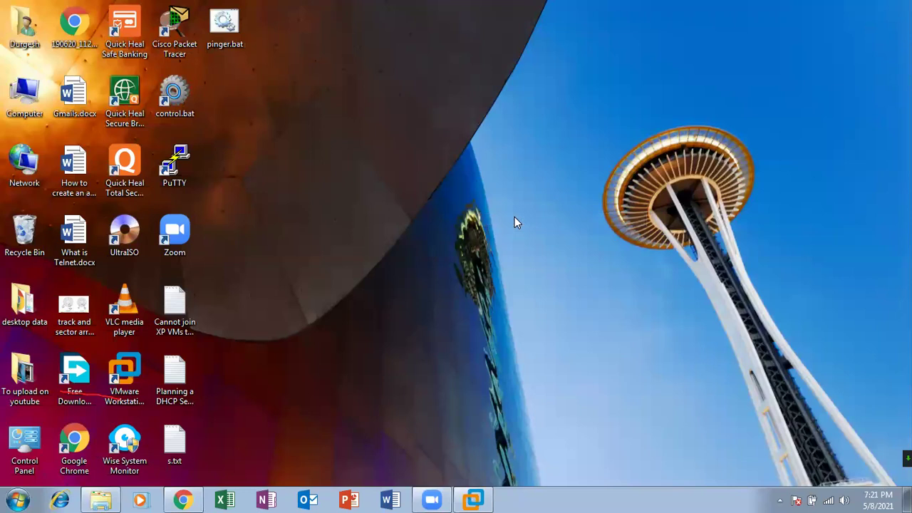
{"action": "right_click", "coordinate": [514, 217]}
{"action": "left_click", "coordinate": [546, 256]}
Restore the Chrome tutorial, briefly view Local Disk (C:) in Computer, and return to Chrome
{"action": "mouse_move", "coordinate": [193, 495]}
{"action": "left_click", "coordinate": [210, 459]}
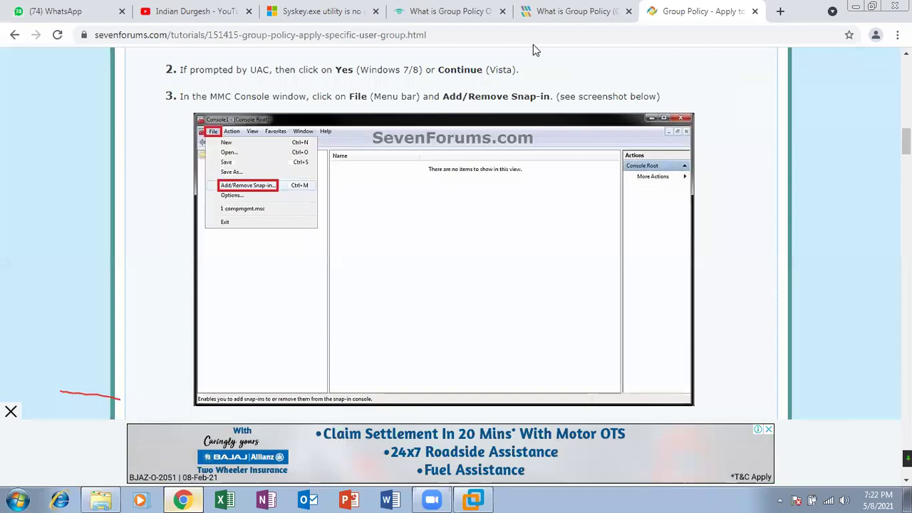
{"action": "left_click", "coordinate": [859, 6]}
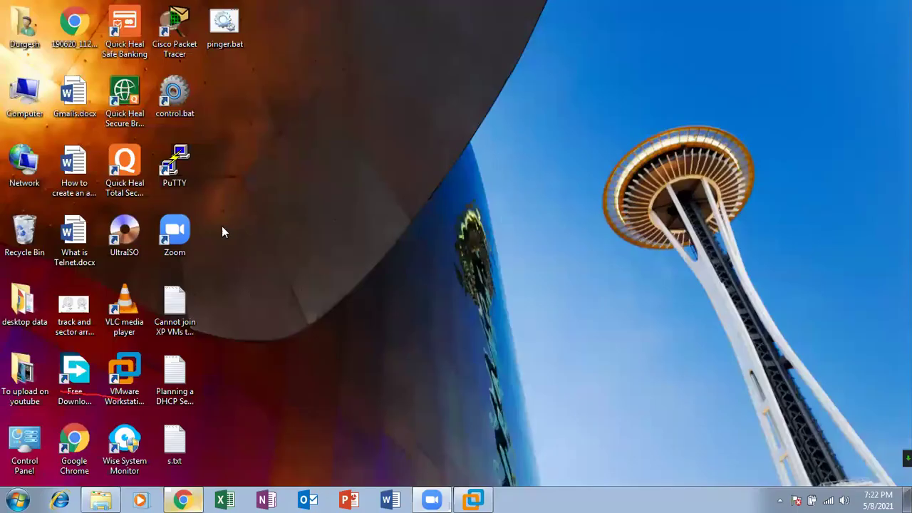
{"action": "double_click", "coordinate": [16, 102]}
{"action": "left_click", "coordinate": [191, 93]}
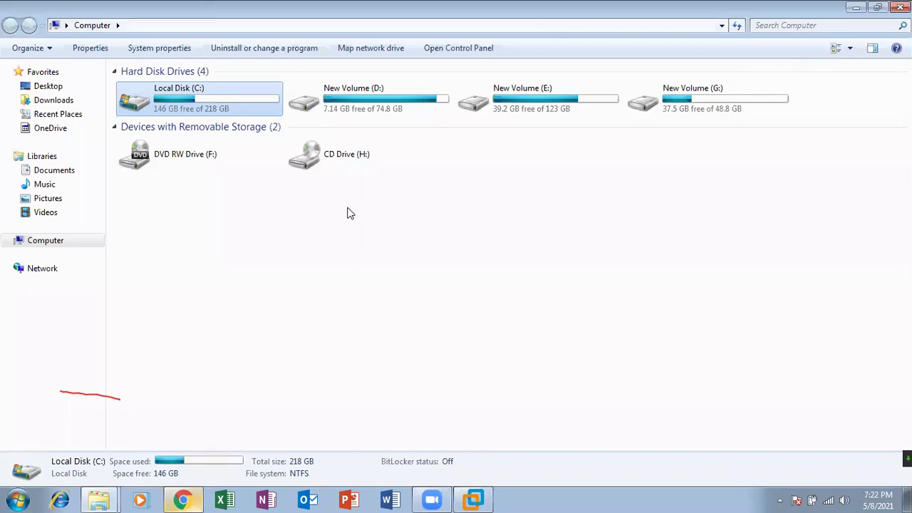
{"action": "left_click", "coordinate": [186, 499]}
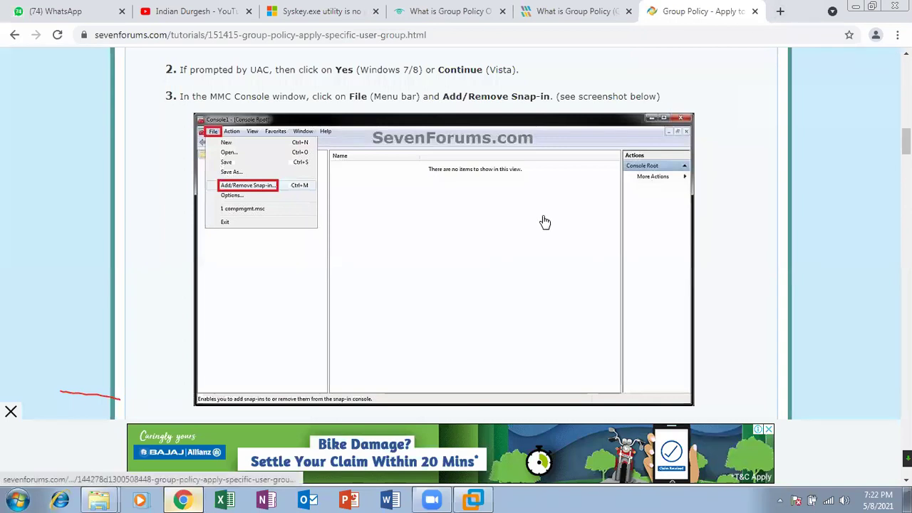
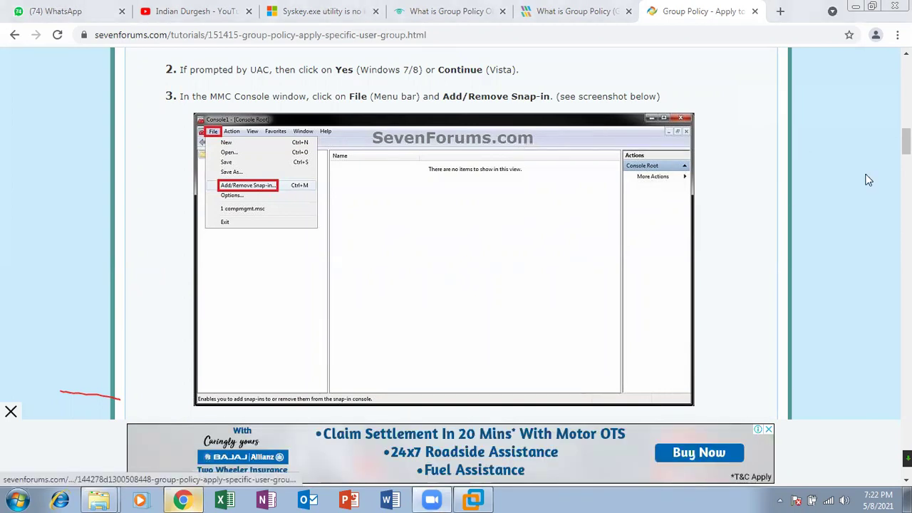
Go back to the Google group policy results and launch an empty MMC console via Win+R
{"action": "left_click_drag", "start_coordinate": [907, 141], "coordinate": [906, 375]}
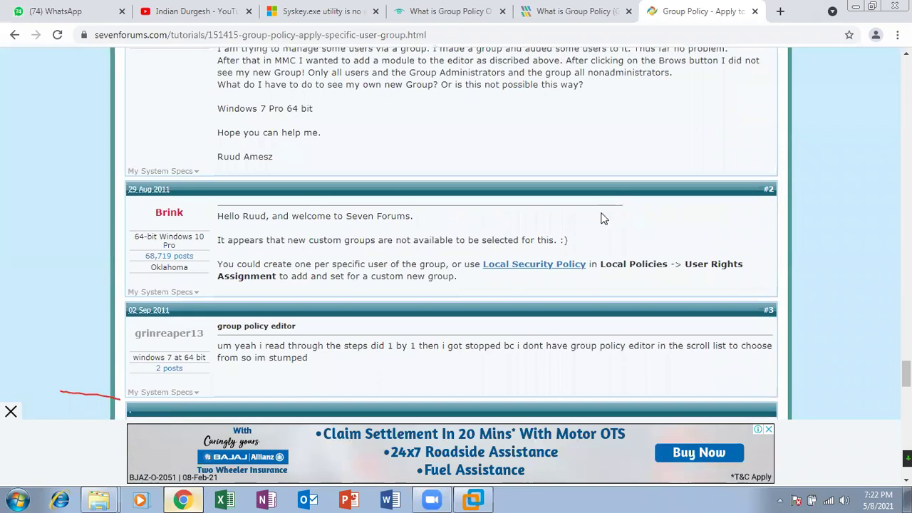
{"action": "left_click", "coordinate": [15, 34]}
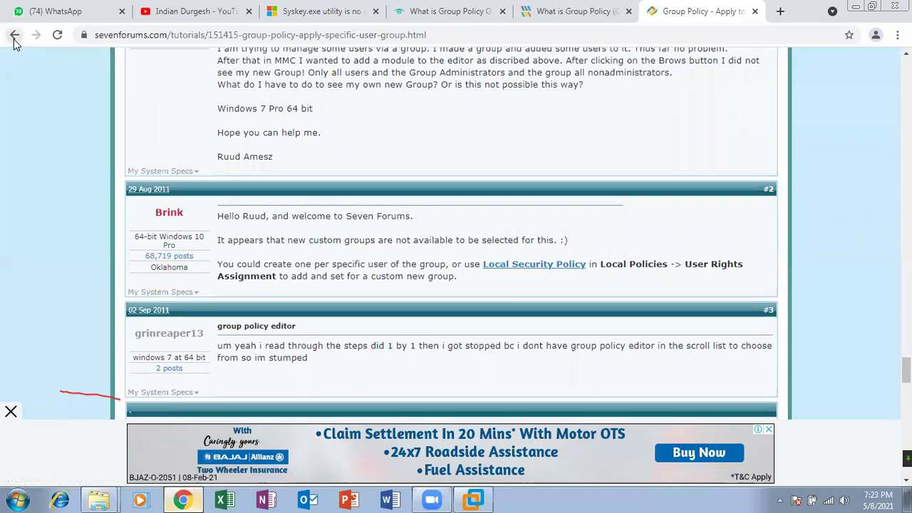
{"action": "left_click_drag", "start_coordinate": [906, 99], "coordinate": [907, 188]}
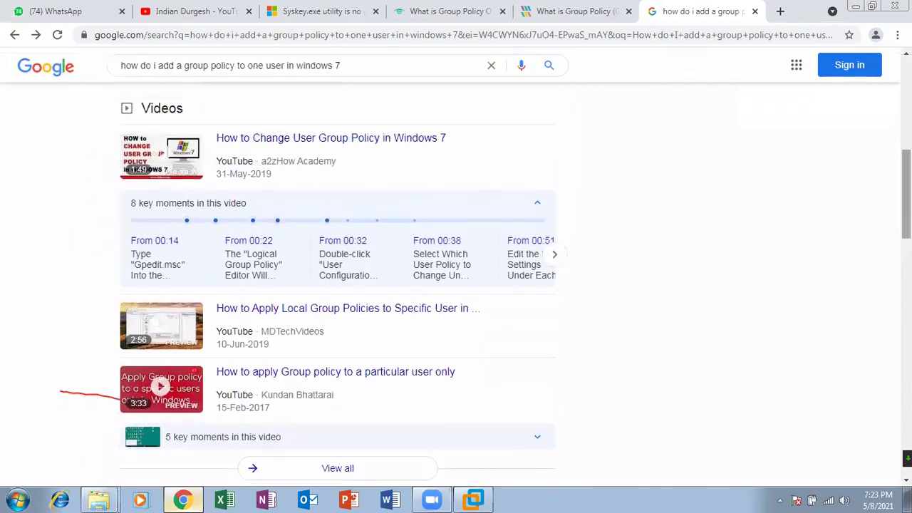
{"action": "key", "text": "super+r"}
{"action": "key", "text": "Return"}
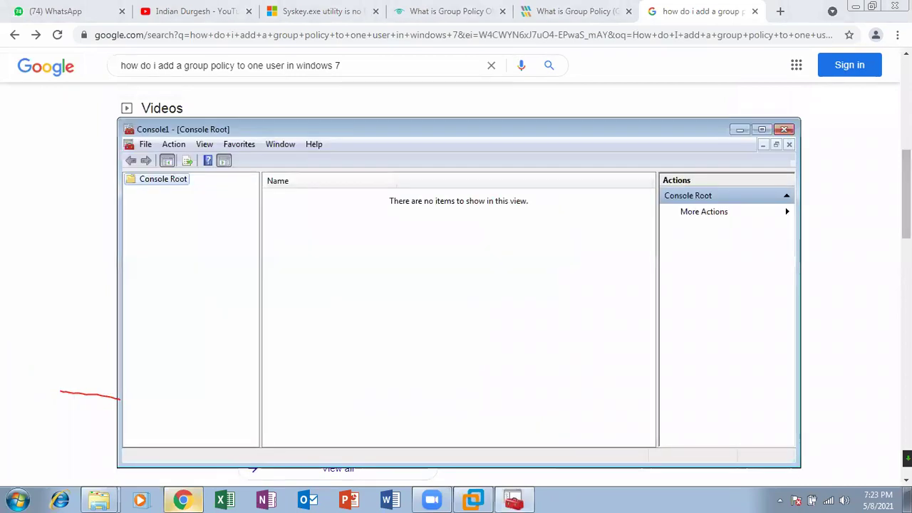
Add the Computer Management snap-in targeting the local computer to the console
{"action": "left_click", "coordinate": [143, 147]}
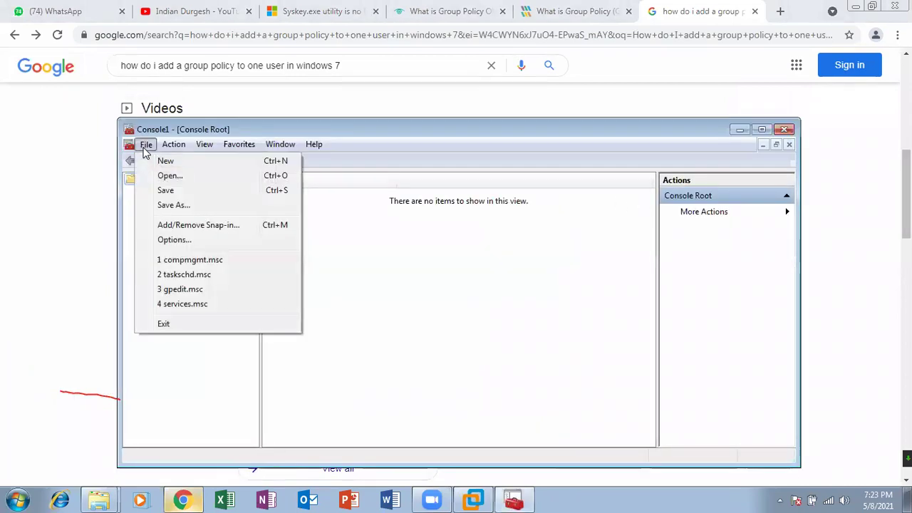
{"action": "left_click", "coordinate": [183, 227]}
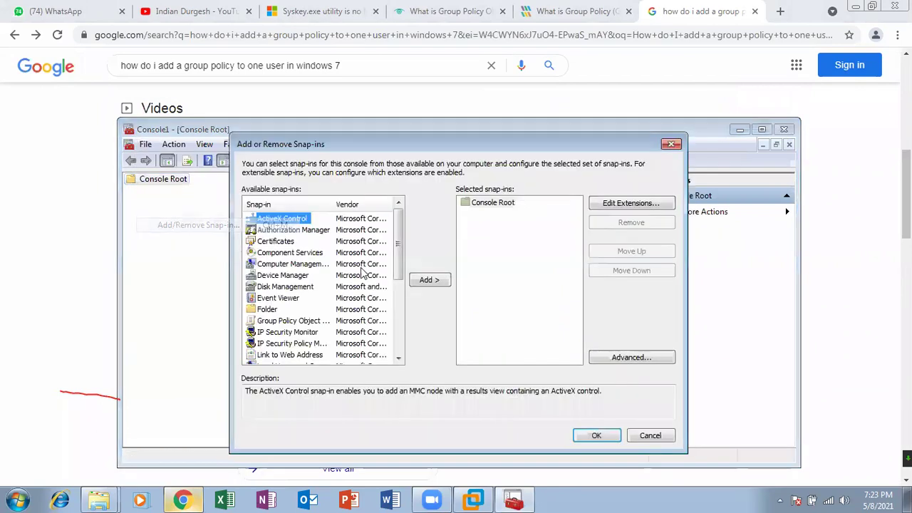
{"action": "mouse_move", "coordinate": [399, 239]}
{"action": "left_mouse_down"}
{"action": "mouse_move", "coordinate": [401, 315]}
{"action": "mouse_move", "coordinate": [401, 252]}
{"action": "left_mouse_up"}
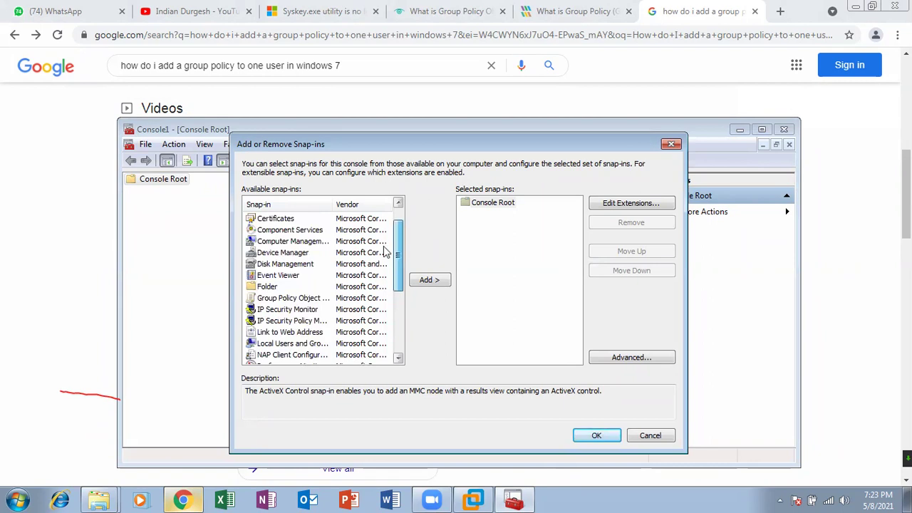
{"action": "left_click", "coordinate": [292, 241]}
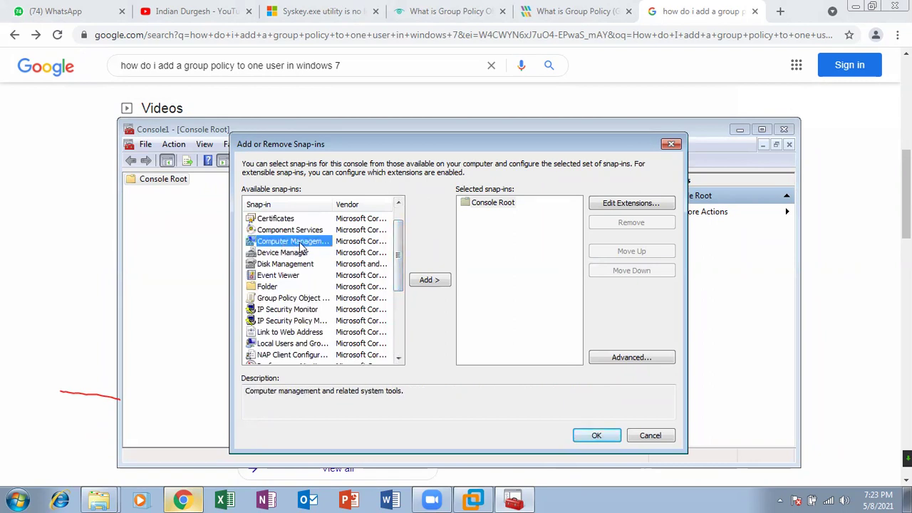
{"action": "double_click", "coordinate": [303, 244]}
{"action": "left_click", "coordinate": [489, 361]}
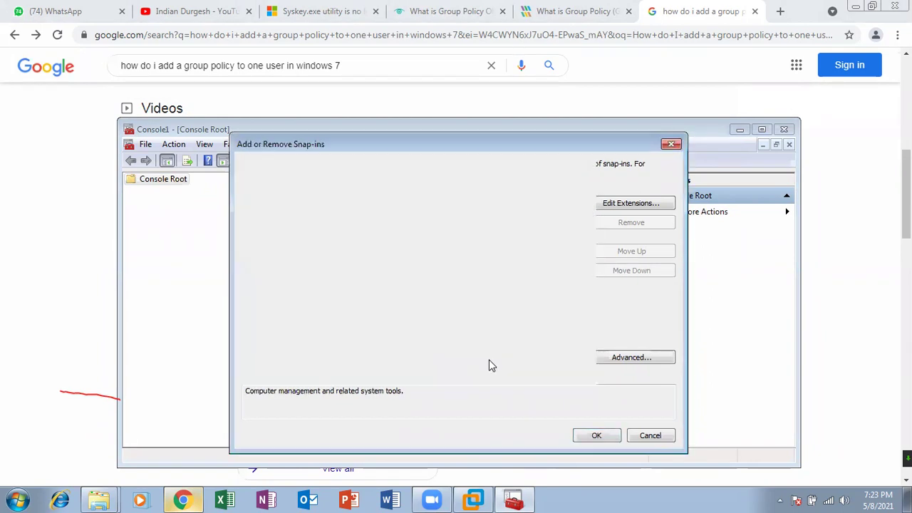
{"action": "left_click", "coordinate": [545, 216]}
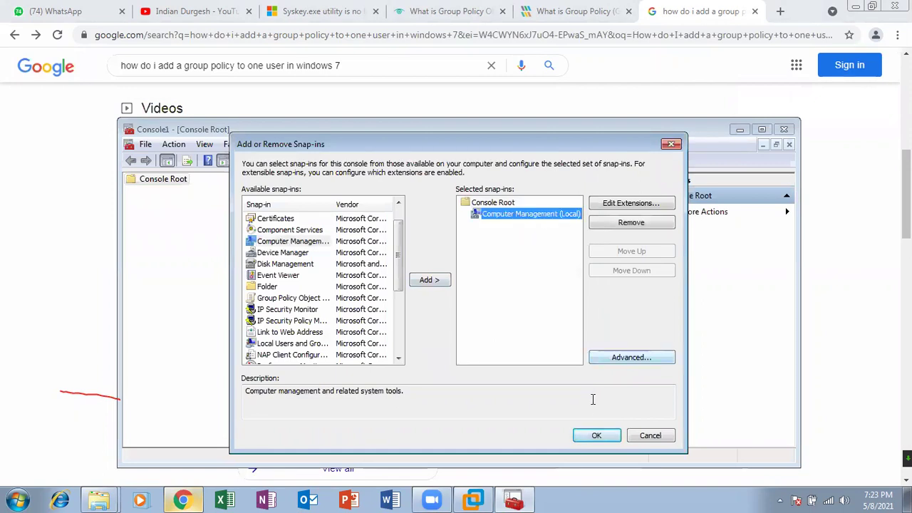
{"action": "left_click", "coordinate": [599, 435]}
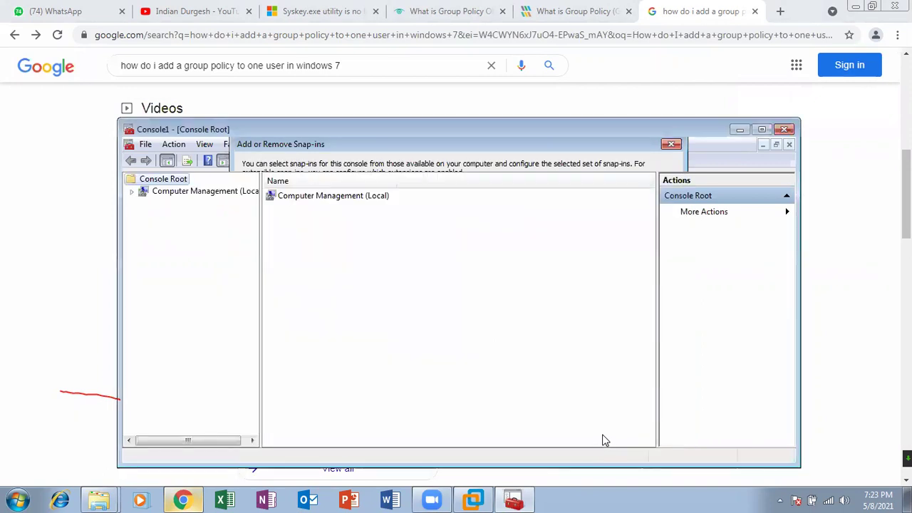
Expand Computer Management (Local), view Disk Management, then close the console without saving
{"action": "double_click", "coordinate": [317, 198]}
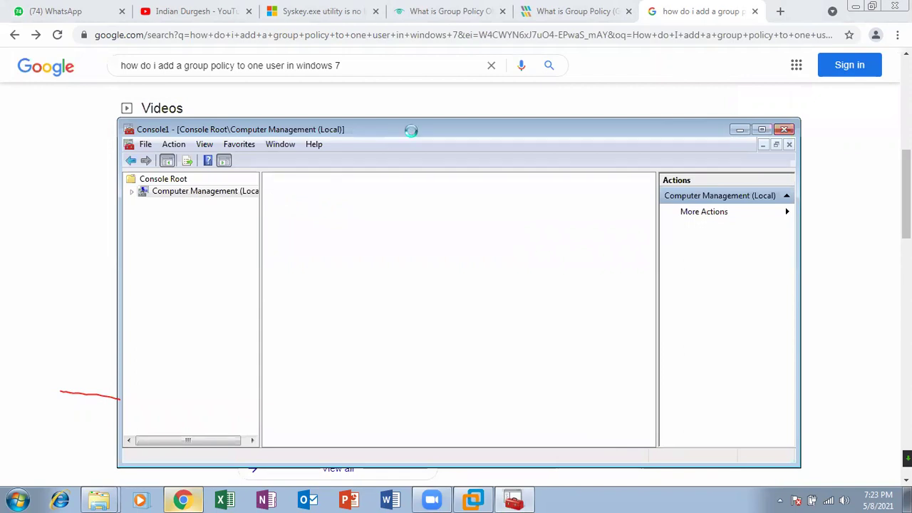
{"action": "left_click_drag", "start_coordinate": [411, 129], "coordinate": [406, 89]}
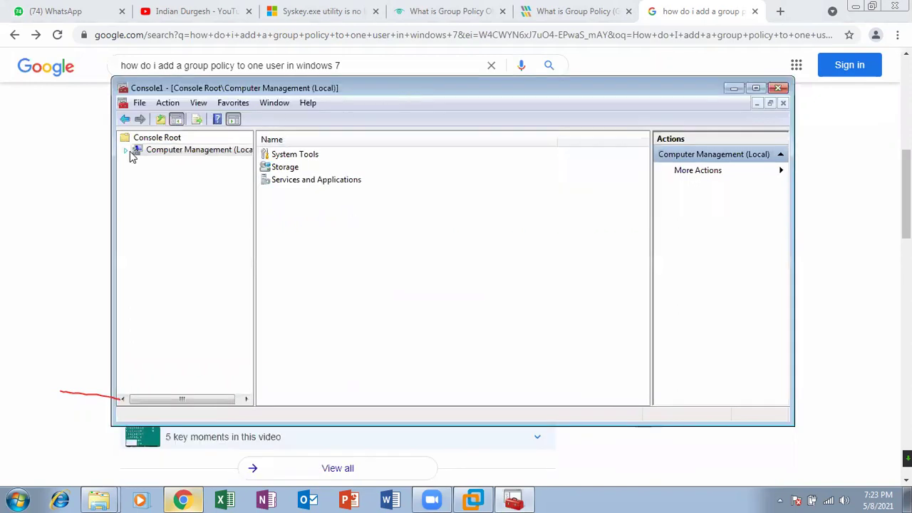
{"action": "left_click", "coordinate": [127, 152]}
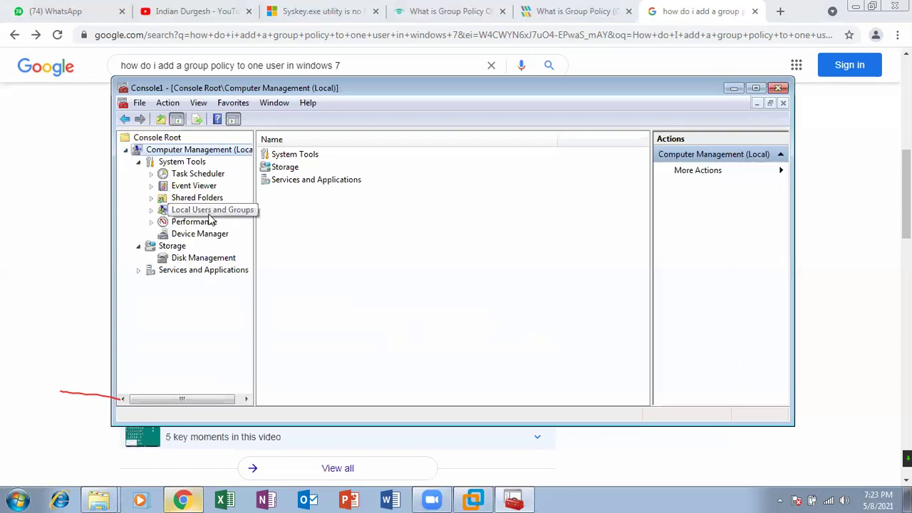
{"action": "left_click", "coordinate": [200, 258]}
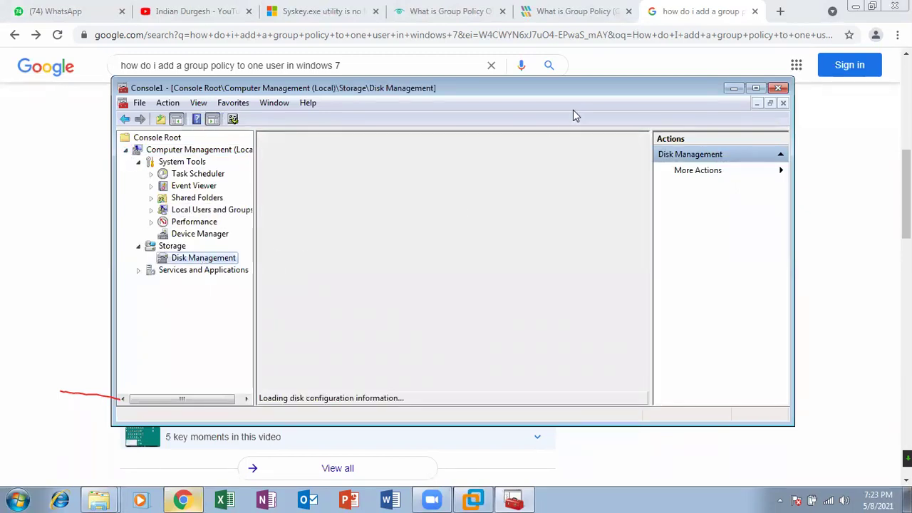
{"action": "left_click_drag", "start_coordinate": [566, 91], "coordinate": [535, 64]}
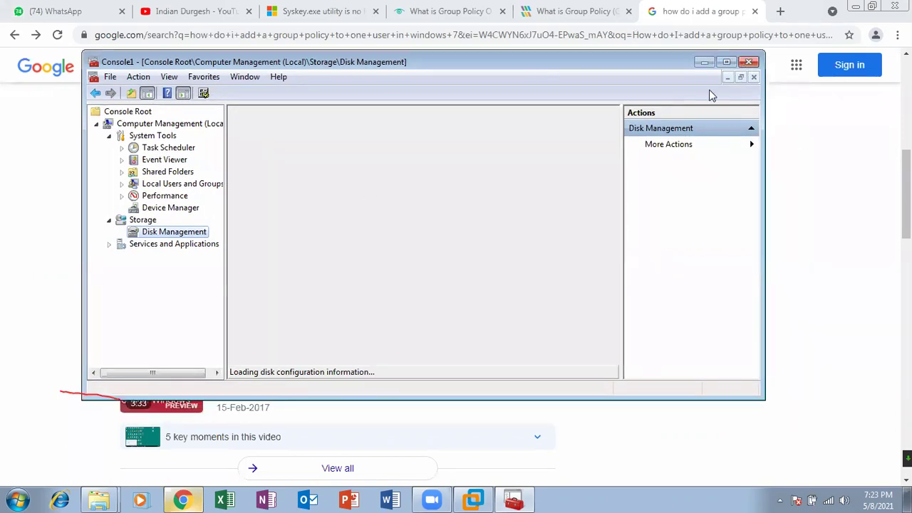
{"action": "left_click", "coordinate": [750, 62]}
{"action": "left_click", "coordinate": [416, 267]}
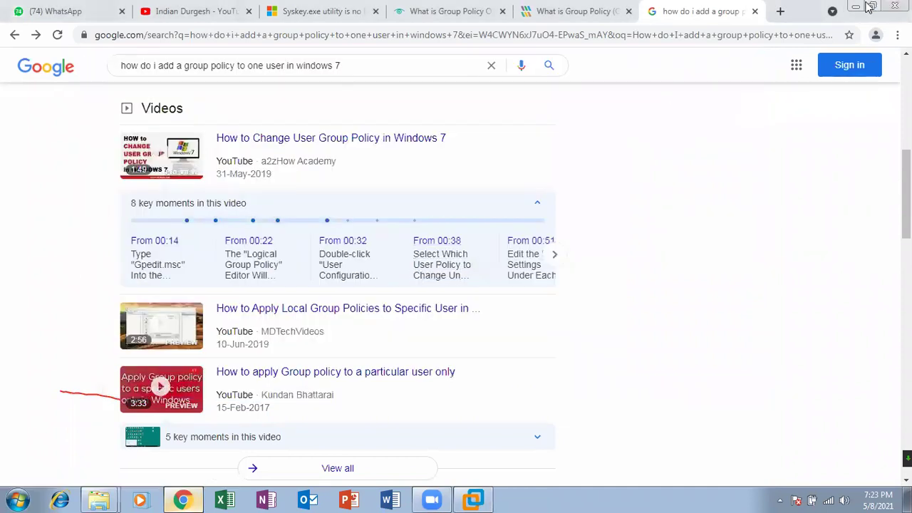
Minimize the open windows and open Computer Management from the Computer icon to view Disk Management
{"action": "left_click", "coordinate": [856, 7]}
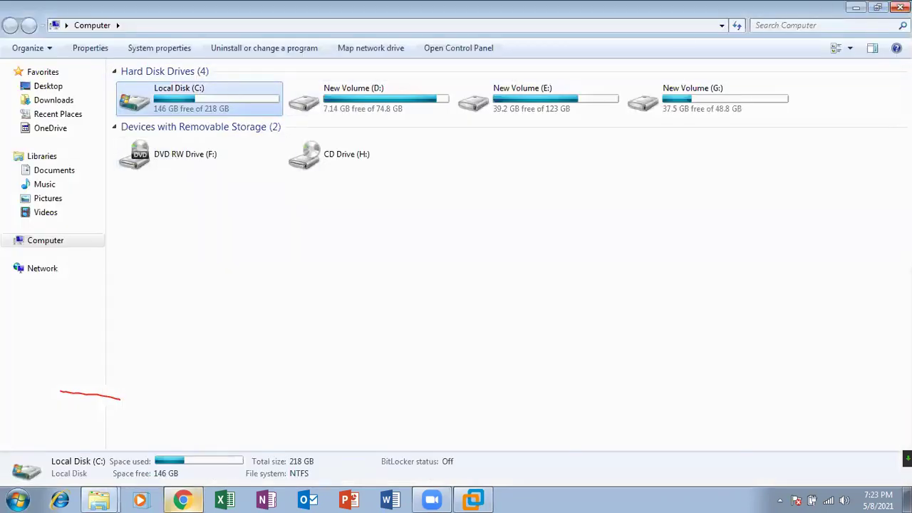
{"action": "left_click", "coordinate": [856, 7]}
{"action": "right_click", "coordinate": [25, 89]}
{"action": "left_click", "coordinate": [57, 106]}
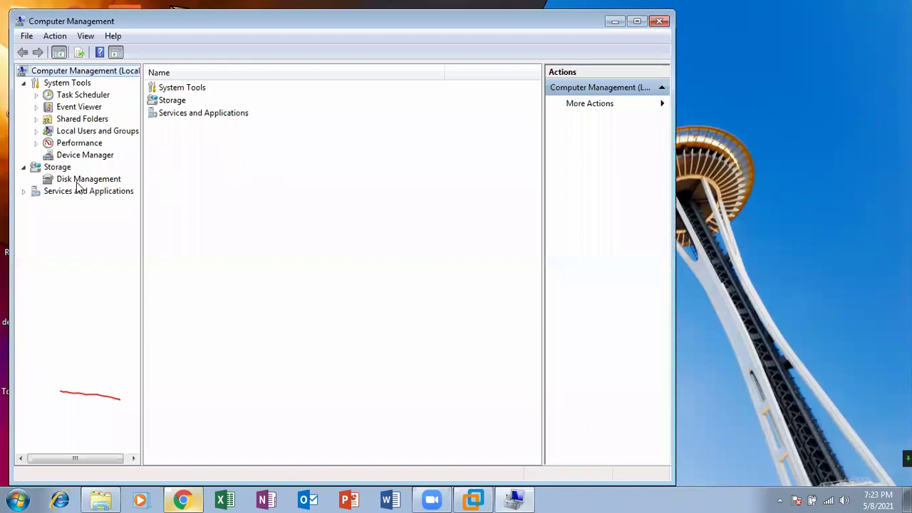
{"action": "left_click", "coordinate": [78, 181]}
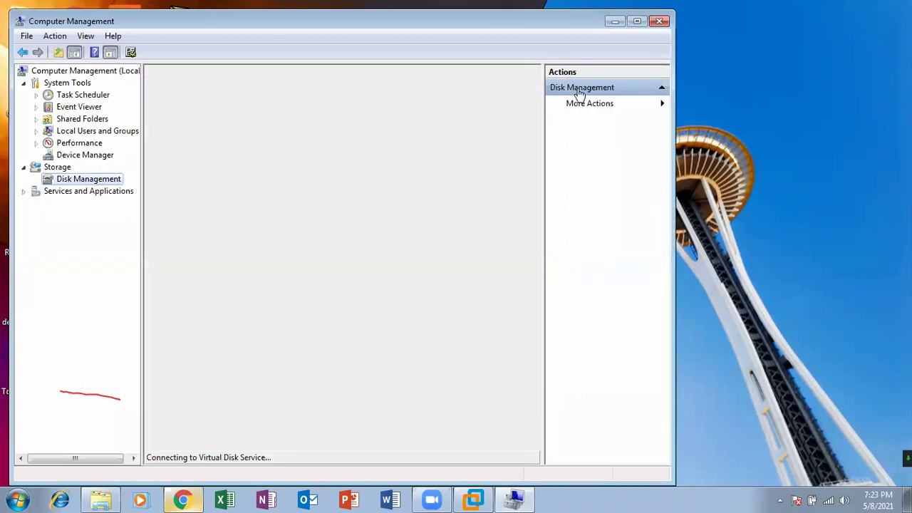
Close Computer Management and refresh the desktop
{"action": "left_click", "coordinate": [658, 21]}
{"action": "right_click", "coordinate": [275, 119]}
{"action": "left_click", "coordinate": [308, 159]}
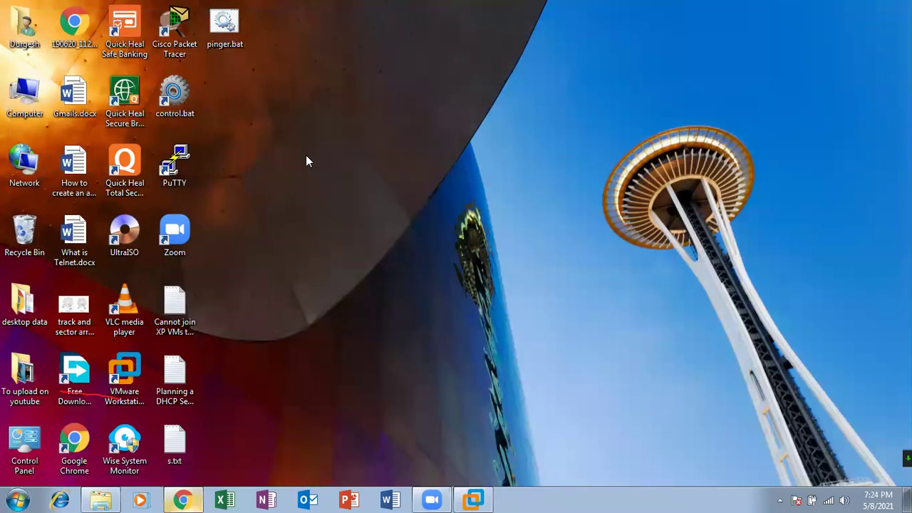
{"action": "key", "text": "super+r"}
Launch a new MMC console and maximize its window
{"action": "key", "text": "Return"}
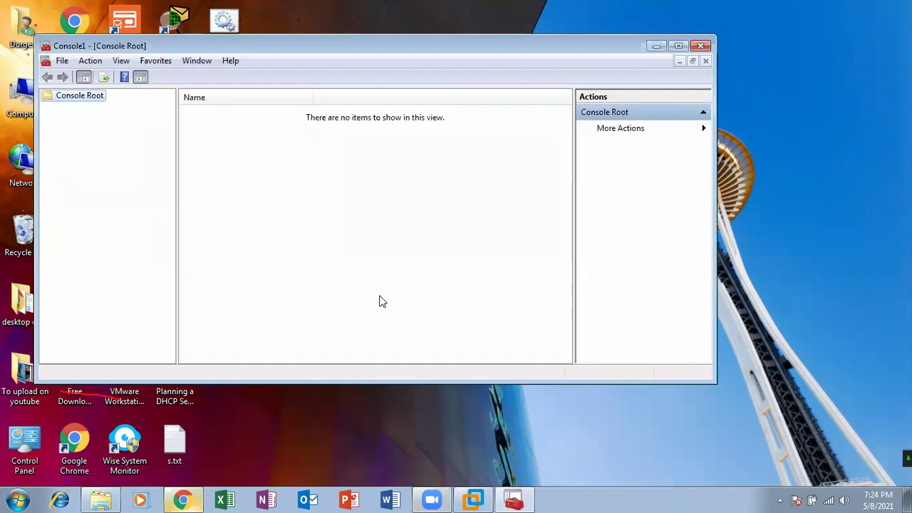
{"action": "left_click_drag", "start_coordinate": [178, 40], "coordinate": [305, 55]}
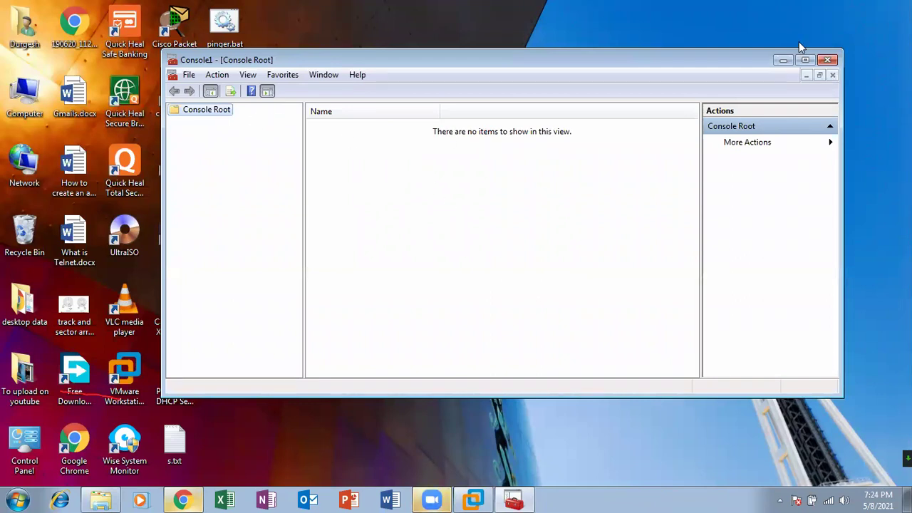
{"action": "left_click", "coordinate": [804, 59]}
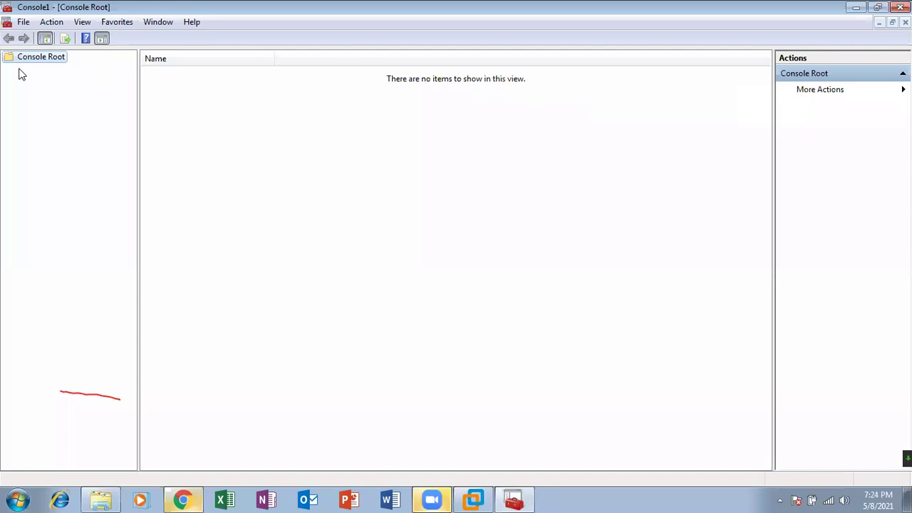
Add the Services snap-in for the local computer and display the Services (Local) list
{"action": "left_click", "coordinate": [26, 23]}
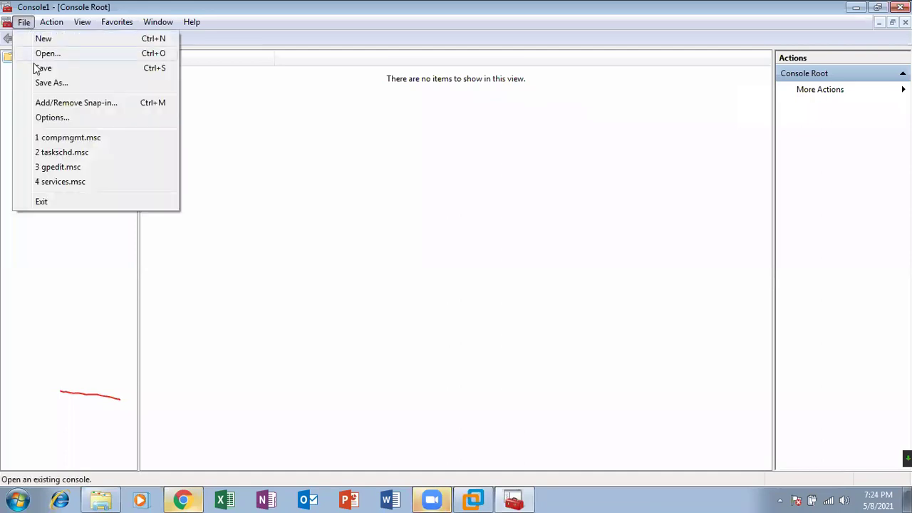
{"action": "left_click", "coordinate": [55, 104]}
{"action": "left_click_drag", "start_coordinate": [399, 197], "coordinate": [427, 154]}
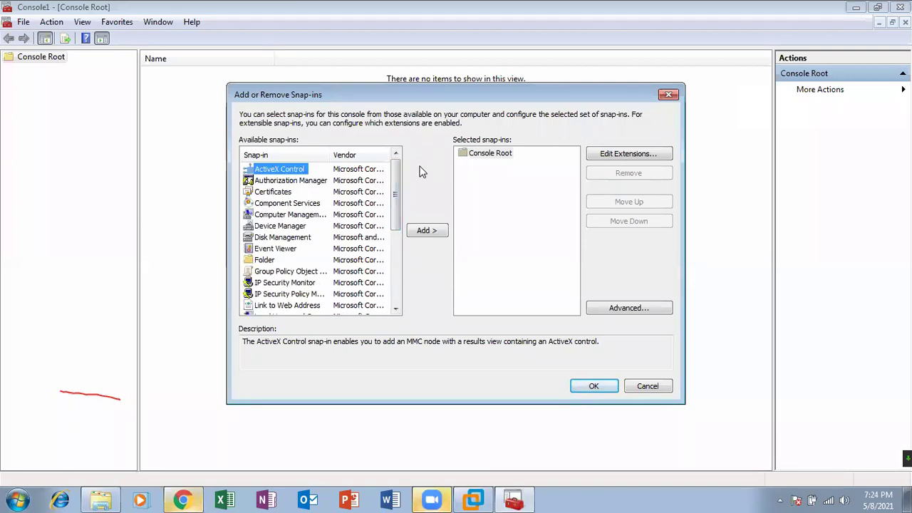
{"action": "left_click_drag", "start_coordinate": [399, 177], "coordinate": [398, 231]}
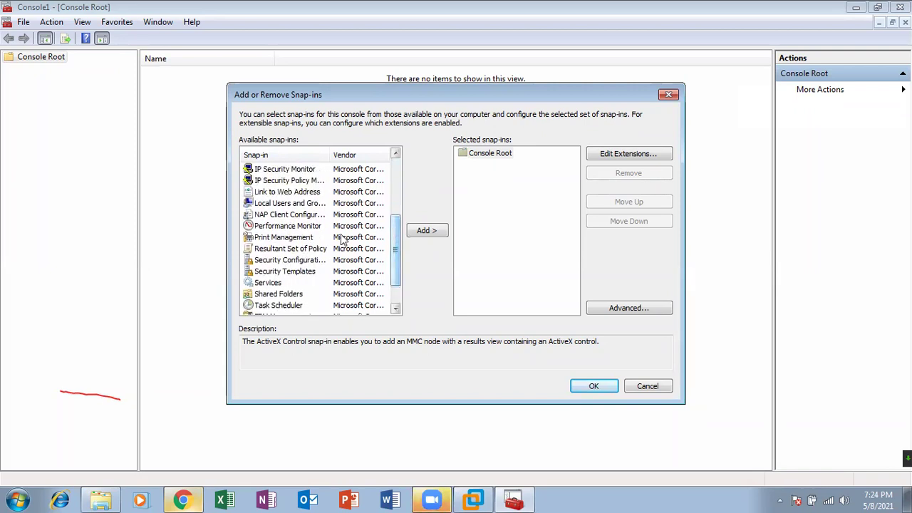
{"action": "left_click", "coordinate": [273, 283]}
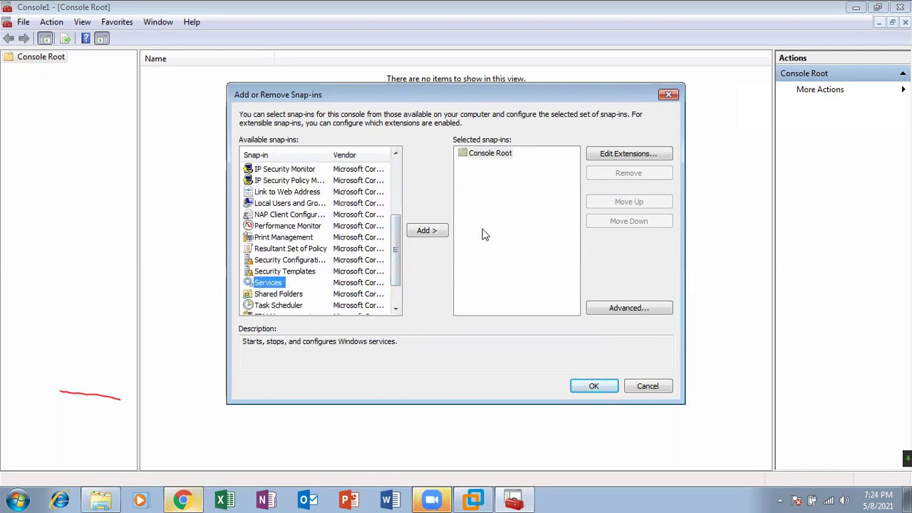
{"action": "left_click", "coordinate": [441, 232]}
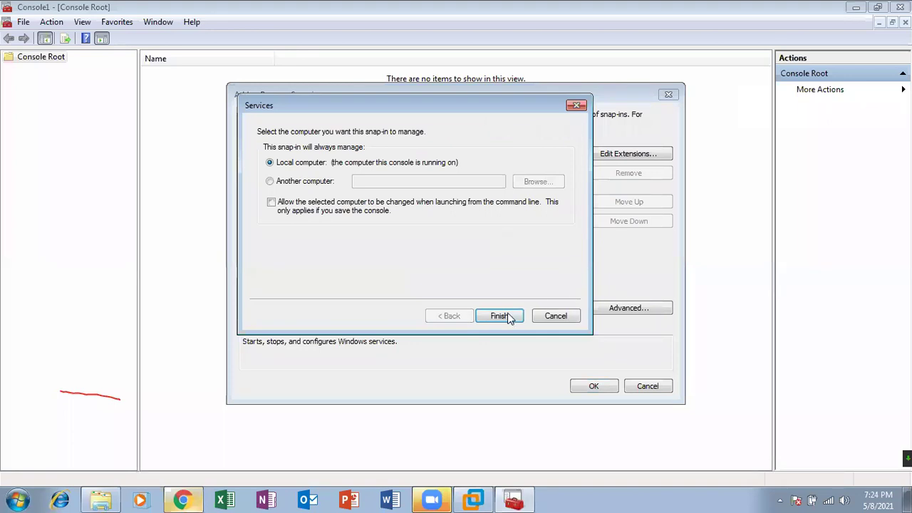
{"action": "left_click", "coordinate": [508, 314]}
{"action": "left_click", "coordinate": [591, 385]}
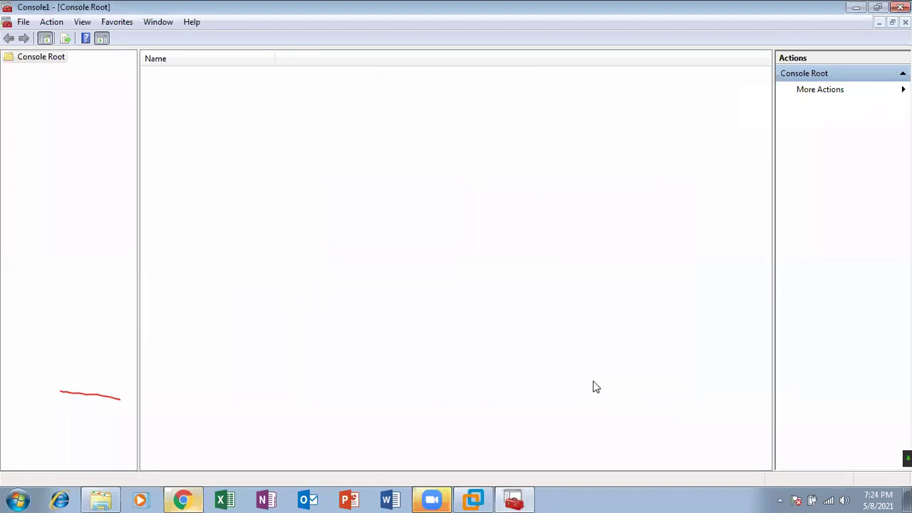
{"action": "double_click", "coordinate": [172, 75]}
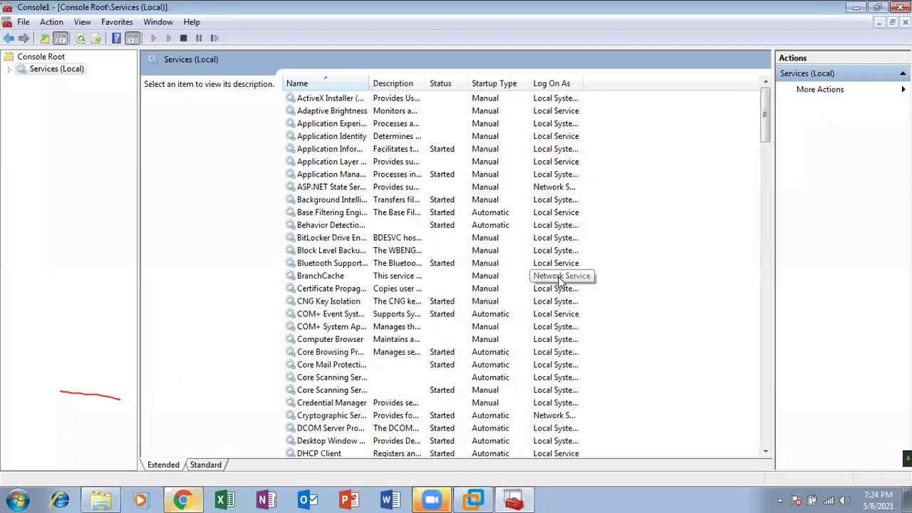
{"action": "left_click", "coordinate": [24, 22]}
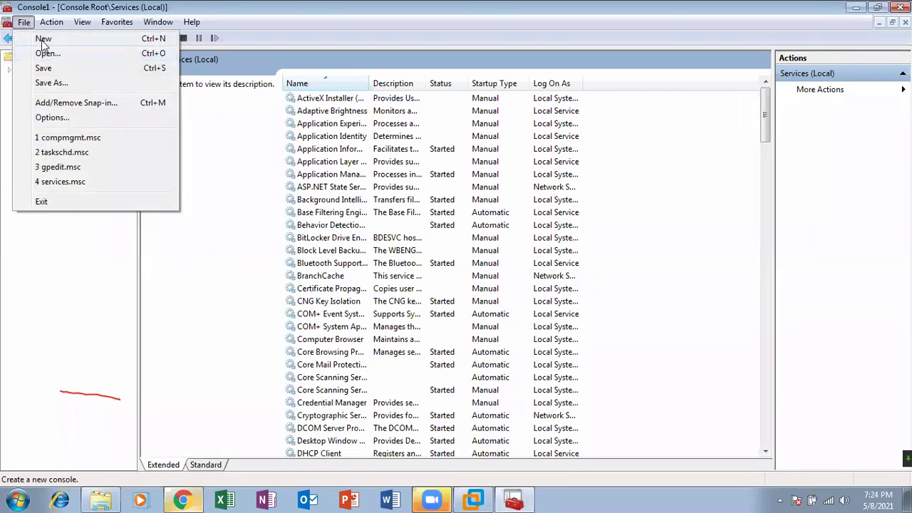
Add the Computer Management snap-in for the local computer to the console
{"action": "left_click", "coordinate": [54, 102]}
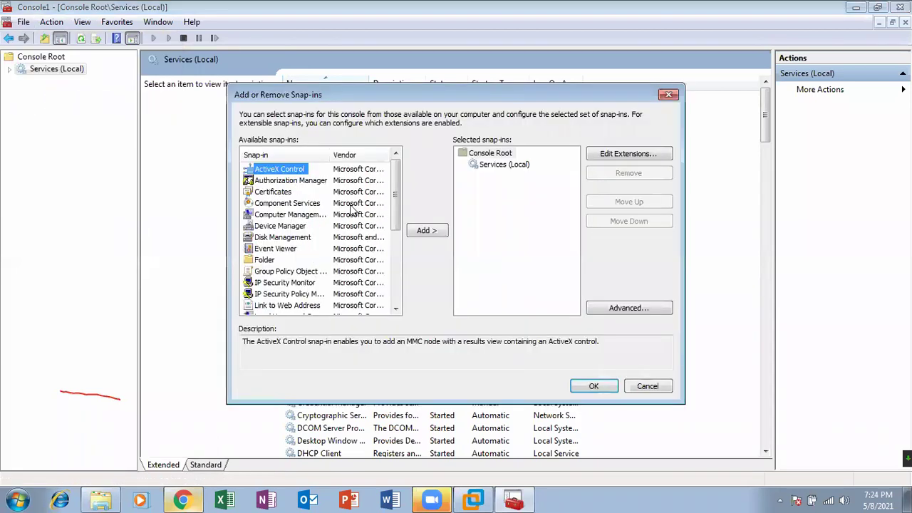
{"action": "left_click_drag", "start_coordinate": [391, 186], "coordinate": [394, 192]}
{"action": "left_click", "coordinate": [304, 205]}
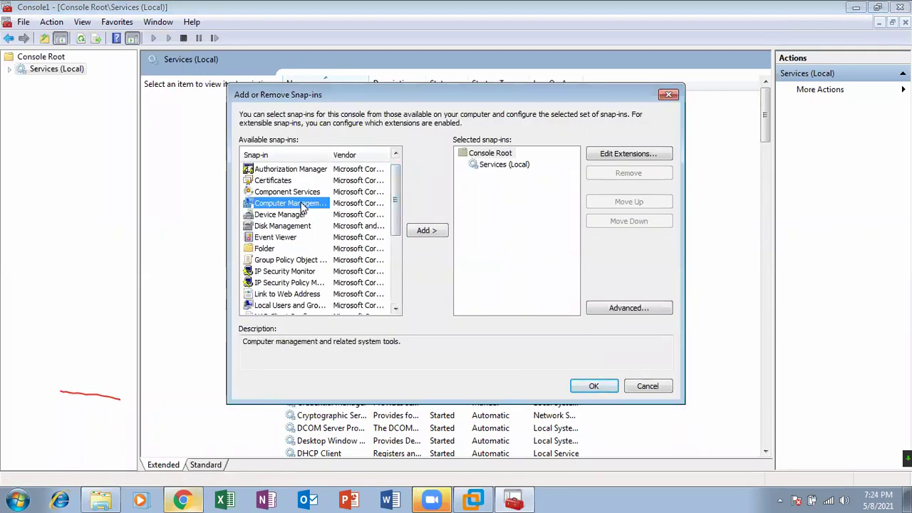
{"action": "left_click", "coordinate": [427, 230]}
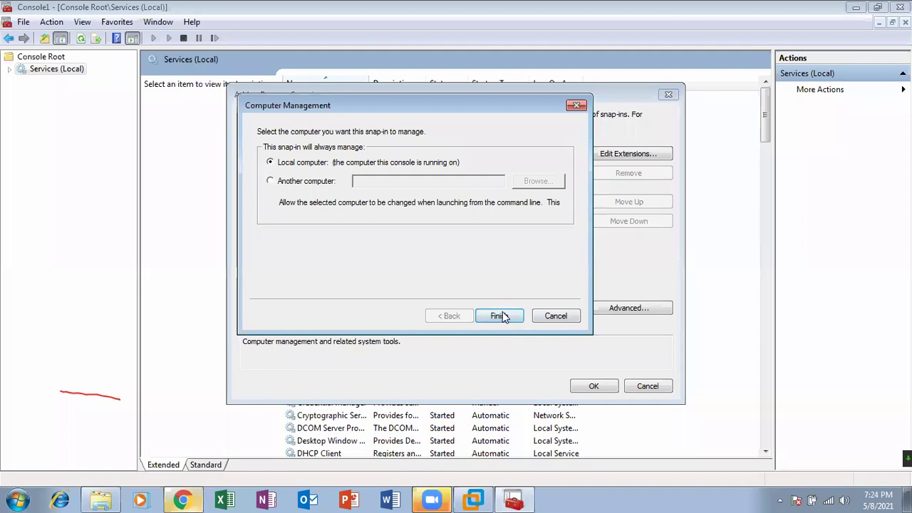
{"action": "left_click", "coordinate": [500, 316]}
{"action": "left_click", "coordinate": [593, 387]}
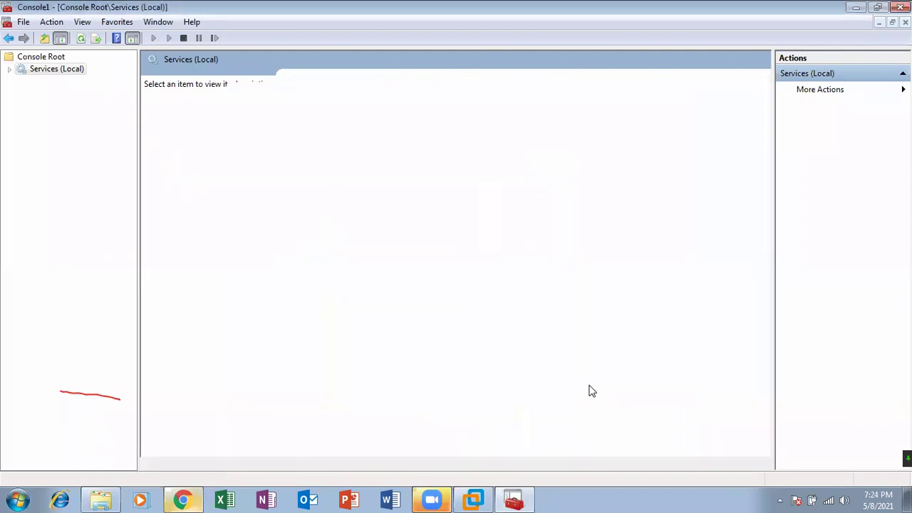
Expand Computer Management's System Tools and Storage, view Disk Management, then collapse the branch
{"action": "left_click", "coordinate": [9, 82]}
{"action": "left_click", "coordinate": [20, 81]}
{"action": "double_click", "coordinate": [62, 94]}
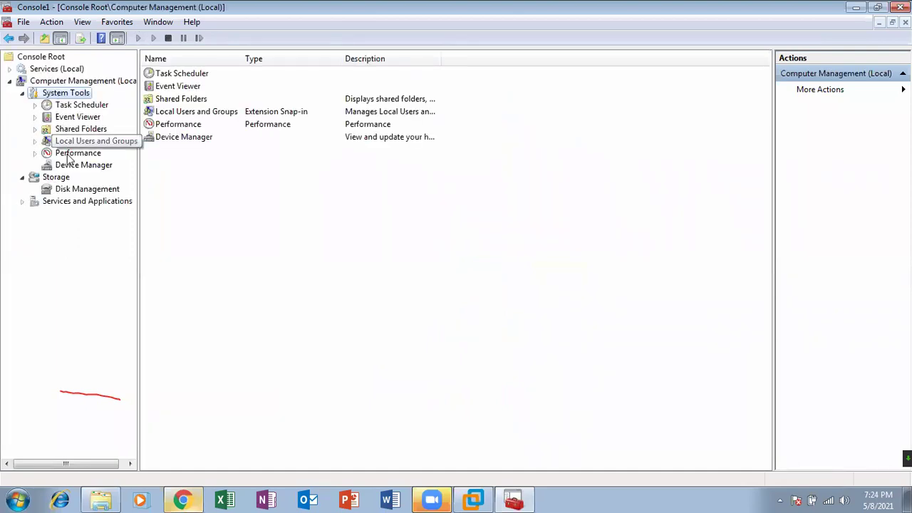
{"action": "left_click", "coordinate": [64, 190]}
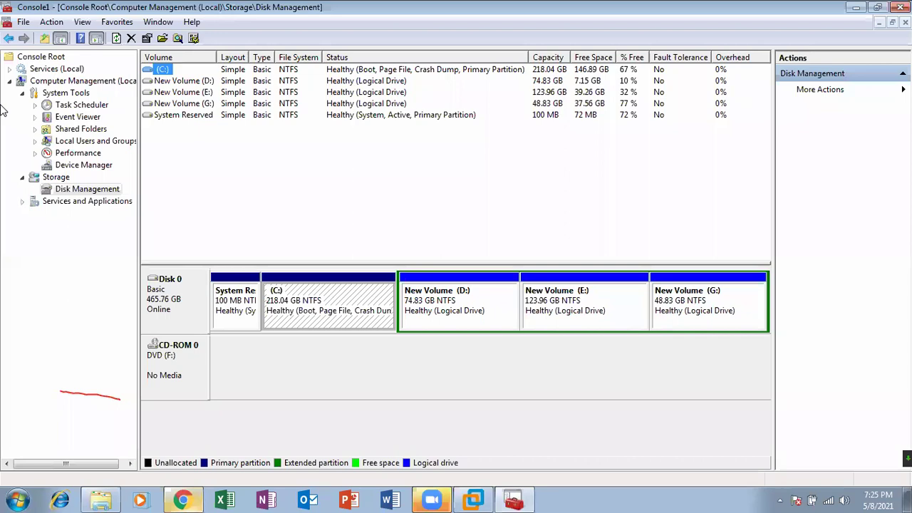
{"action": "double_click", "coordinate": [61, 81]}
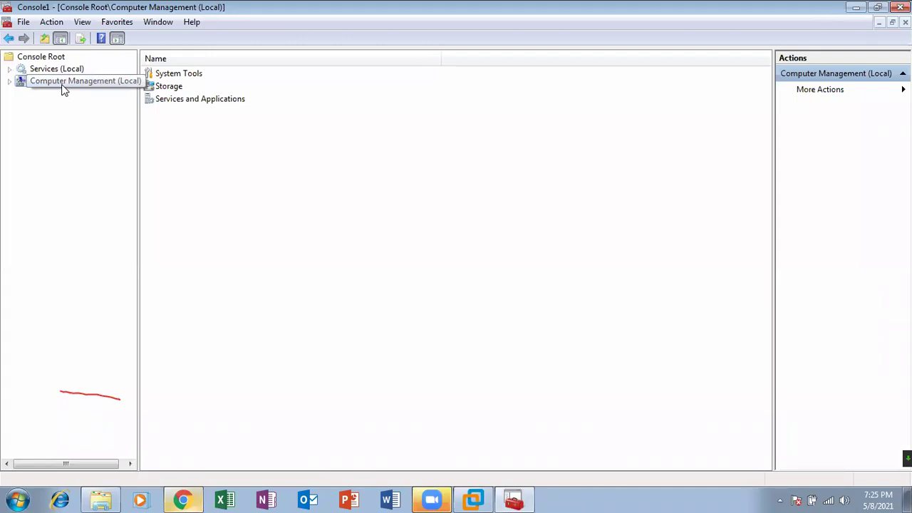
Add Device Manager on the local computer as a snap-in and show its hardware categories
{"action": "left_click", "coordinate": [24, 21]}
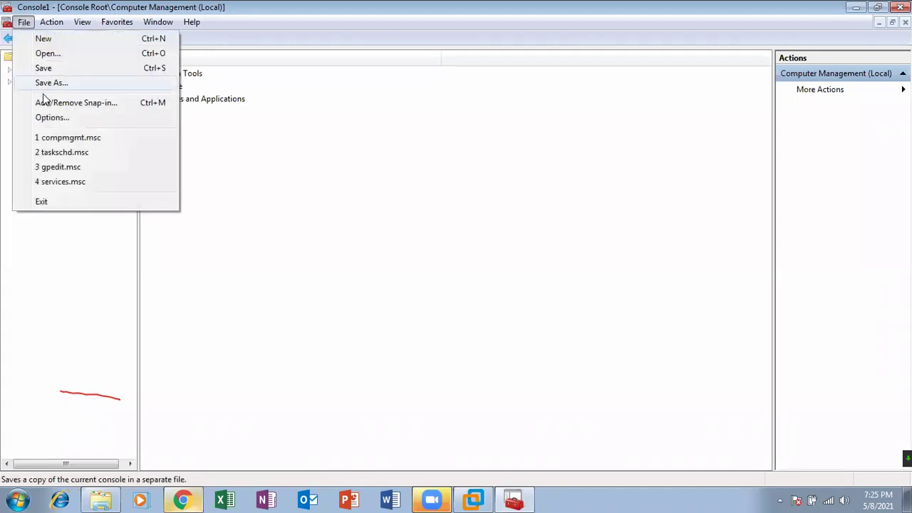
{"action": "left_click", "coordinate": [44, 104]}
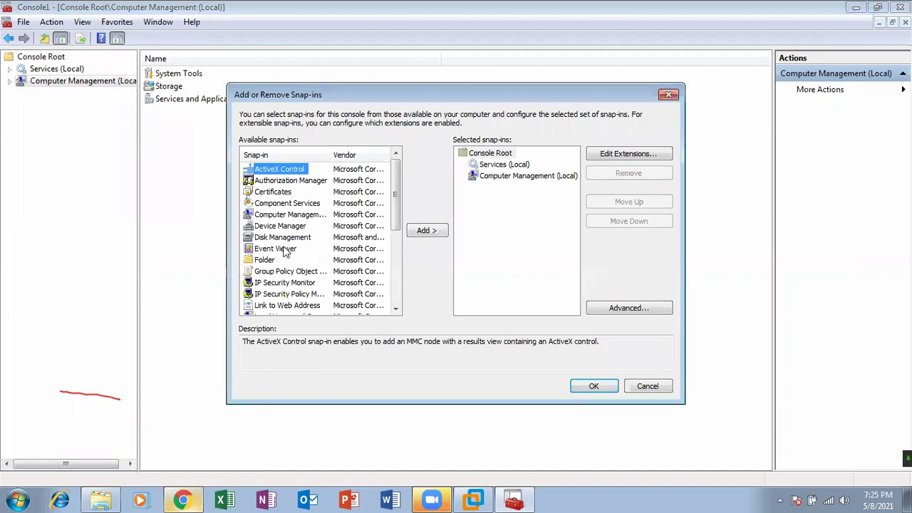
{"action": "left_click_drag", "start_coordinate": [397, 208], "coordinate": [397, 214]}
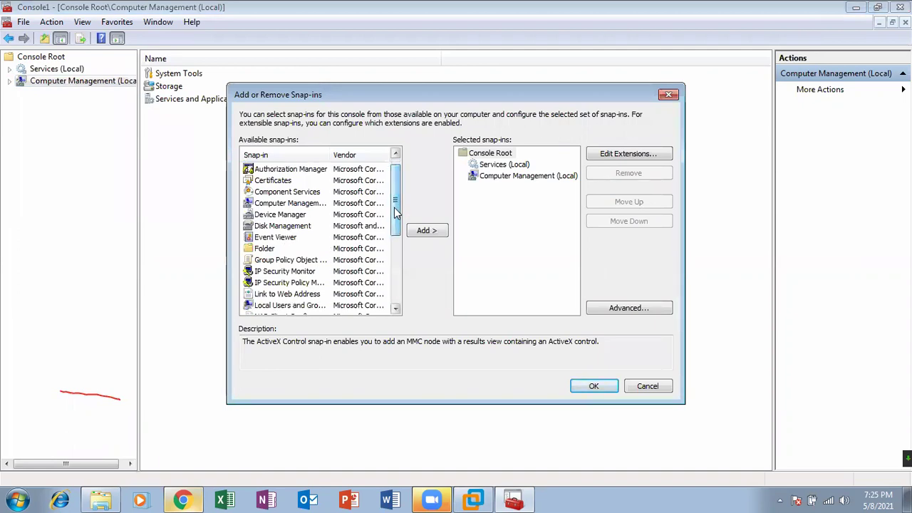
{"action": "left_click", "coordinate": [307, 215]}
{"action": "left_click", "coordinate": [427, 231]}
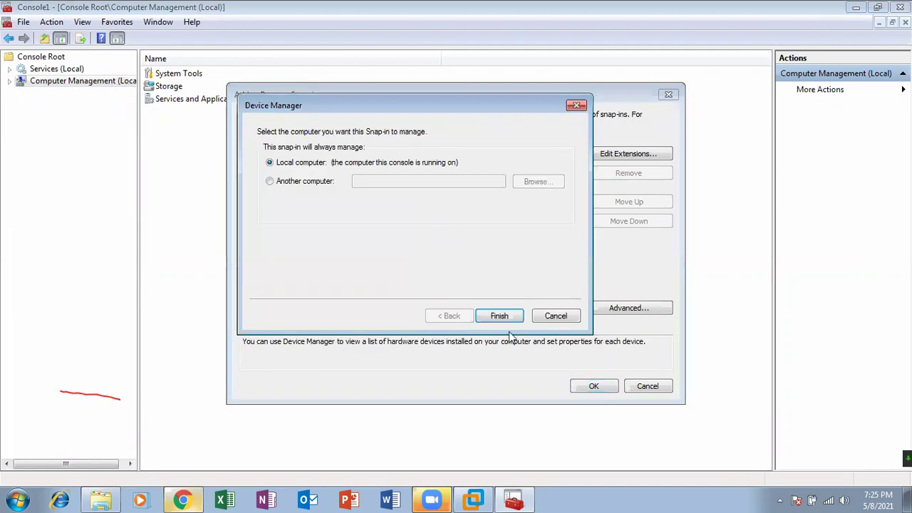
{"action": "left_click", "coordinate": [504, 318]}
{"action": "left_click", "coordinate": [598, 389]}
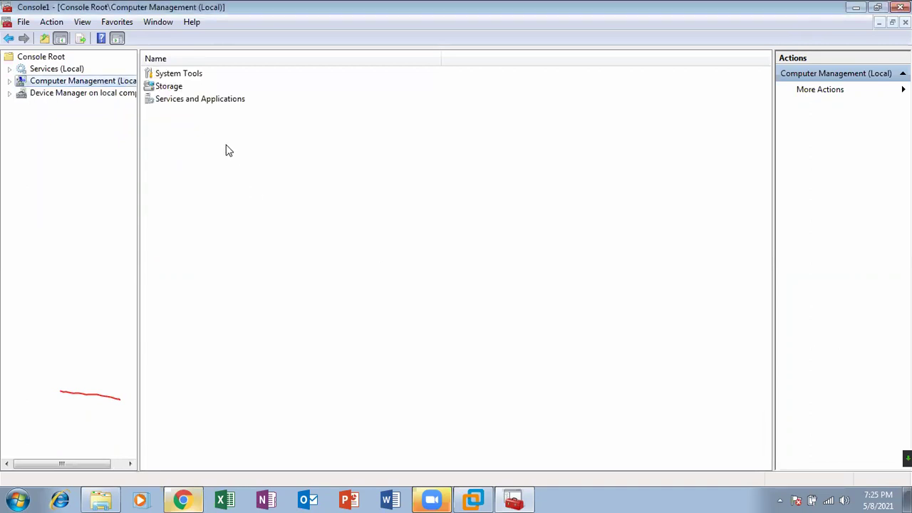
{"action": "left_click", "coordinate": [107, 93]}
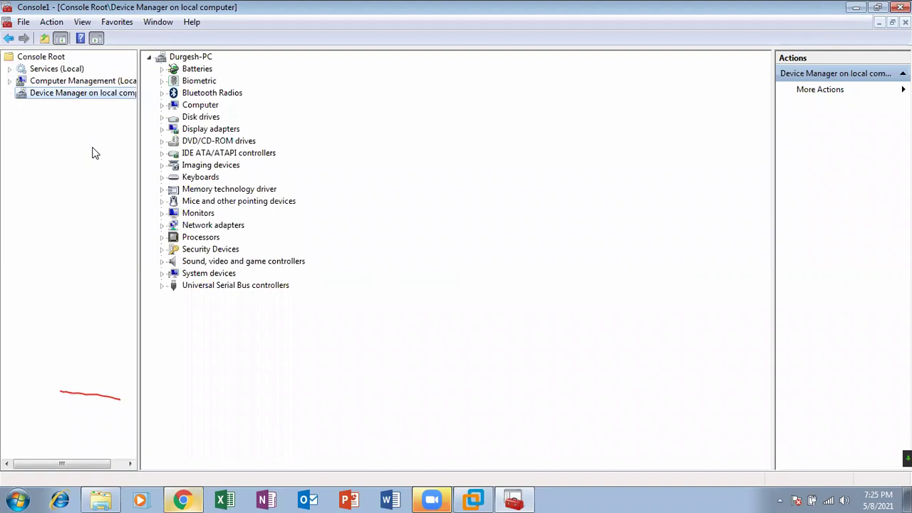
Browse Services, expand Computer Management's System Tools and Storage to Disk Management, then view Device Manager
{"action": "left_click", "coordinate": [52, 71]}
{"action": "left_click", "coordinate": [55, 81]}
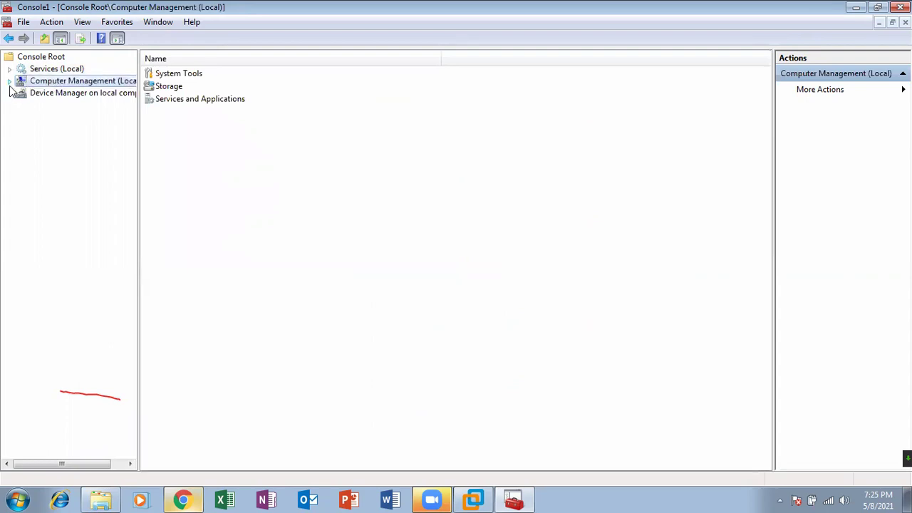
{"action": "left_click", "coordinate": [10, 82]}
{"action": "left_click", "coordinate": [22, 93]}
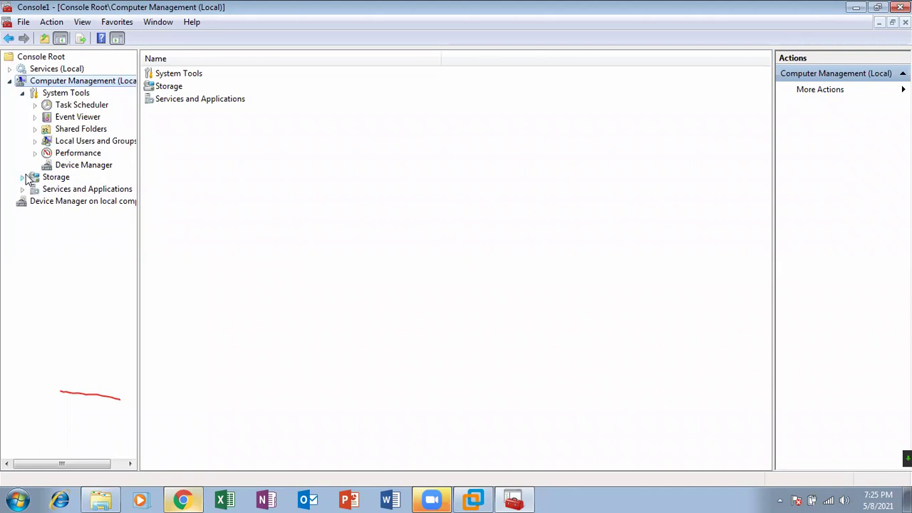
{"action": "left_click", "coordinate": [24, 177]}
{"action": "left_click", "coordinate": [95, 189]}
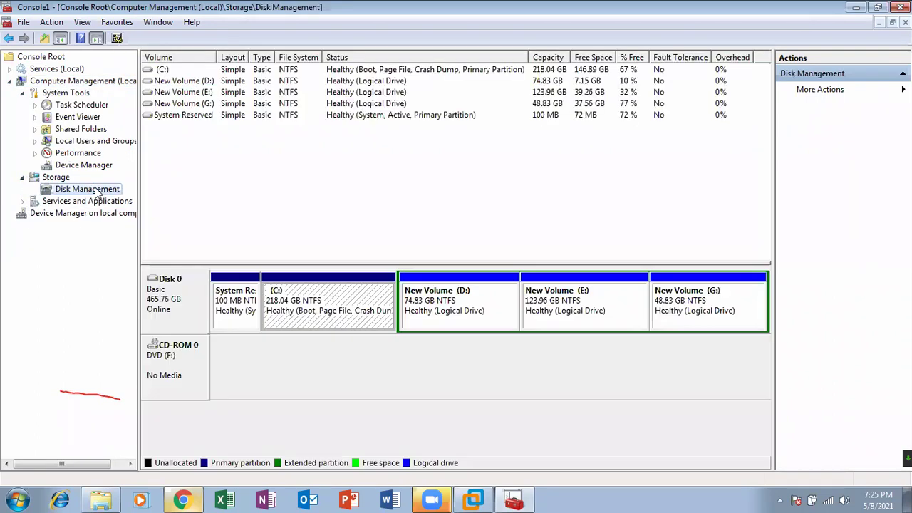
{"action": "left_click", "coordinate": [70, 216]}
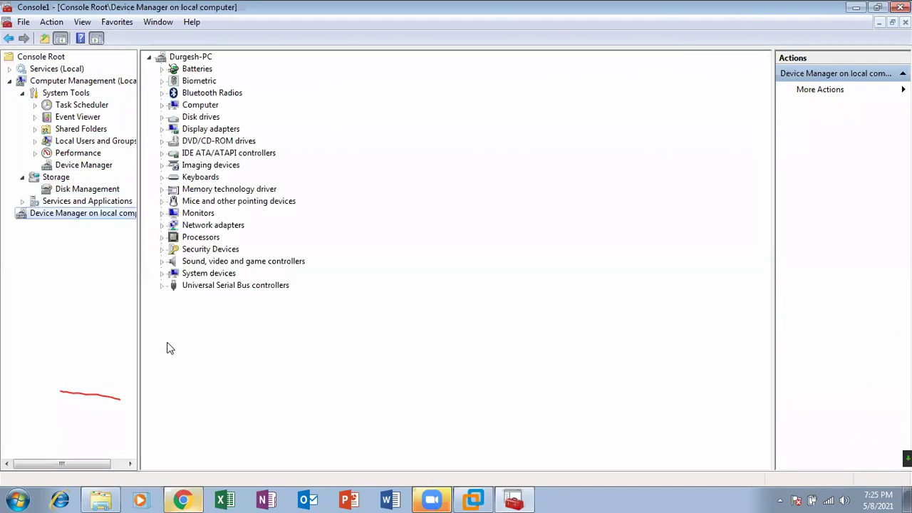
{"action": "left_click", "coordinate": [23, 22]}
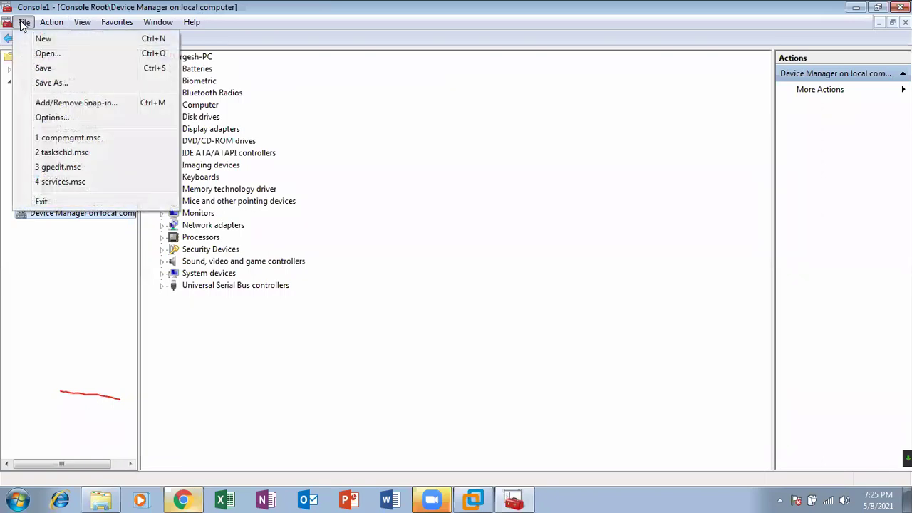
Add a Folder node to the console and view it
{"action": "left_click", "coordinate": [64, 103]}
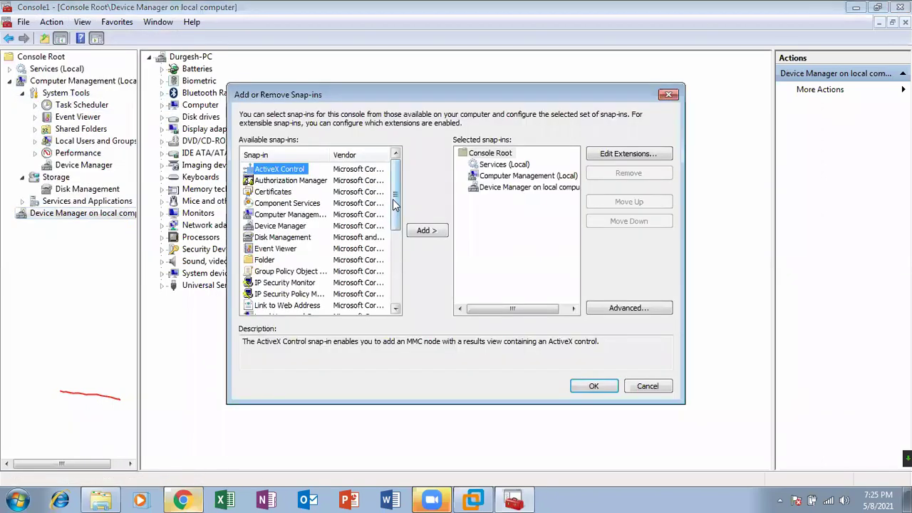
{"action": "mouse_move", "coordinate": [397, 205]}
{"action": "left_mouse_down"}
{"action": "mouse_move", "coordinate": [401, 273]}
{"action": "mouse_move", "coordinate": [397, 188]}
{"action": "left_mouse_up"}
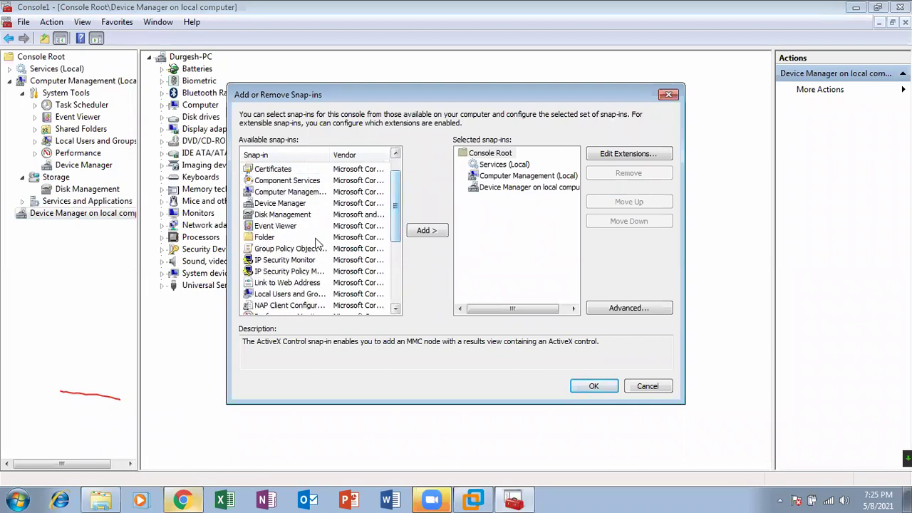
{"action": "left_click", "coordinate": [265, 237]}
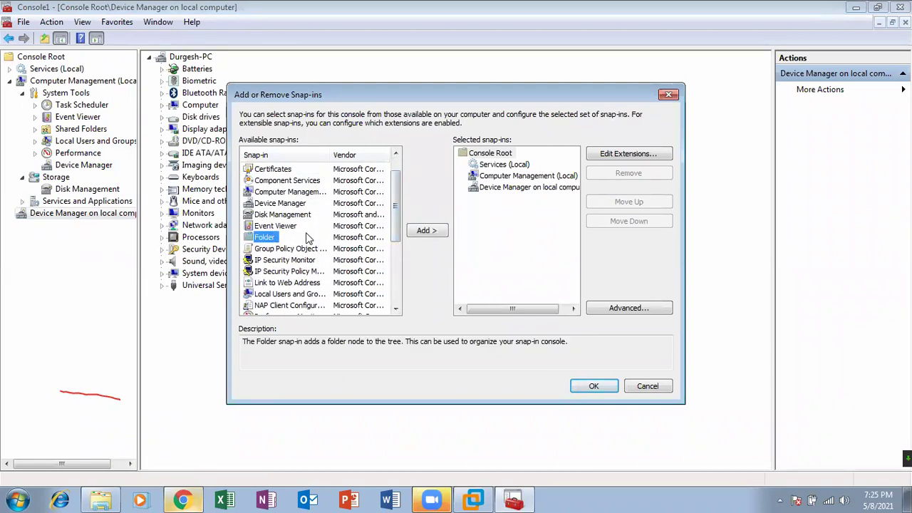
{"action": "left_click", "coordinate": [425, 230]}
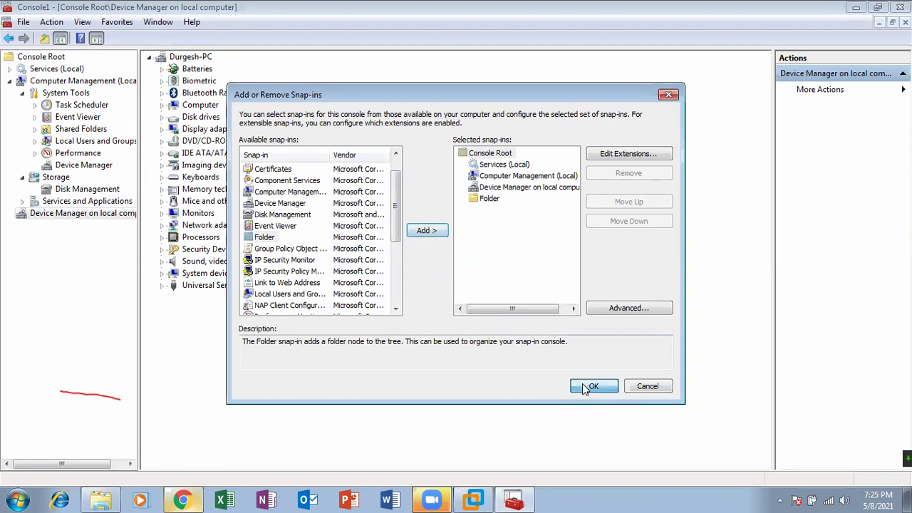
{"action": "left_click", "coordinate": [594, 386]}
{"action": "left_click", "coordinate": [41, 226]}
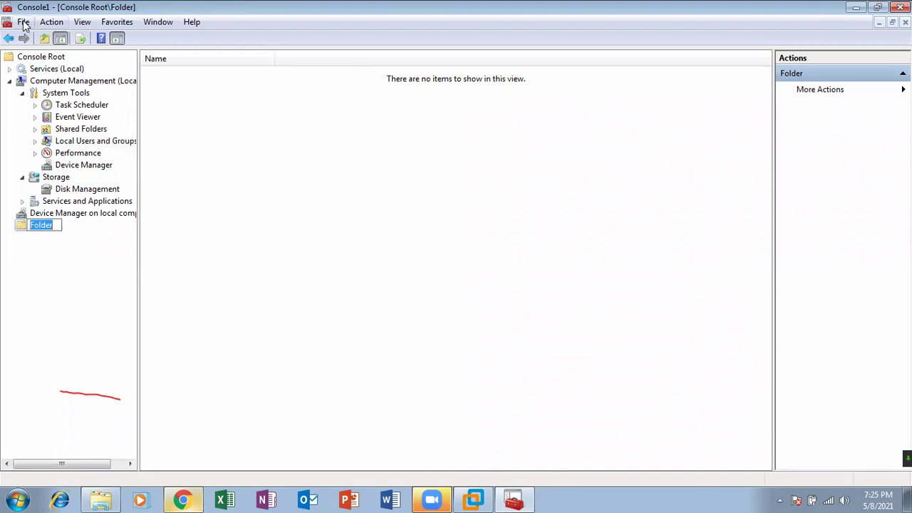
Add the Group Policy Object snap-in as Local Computer Policy and view its contents
{"action": "left_click", "coordinate": [23, 21]}
{"action": "left_click", "coordinate": [49, 104]}
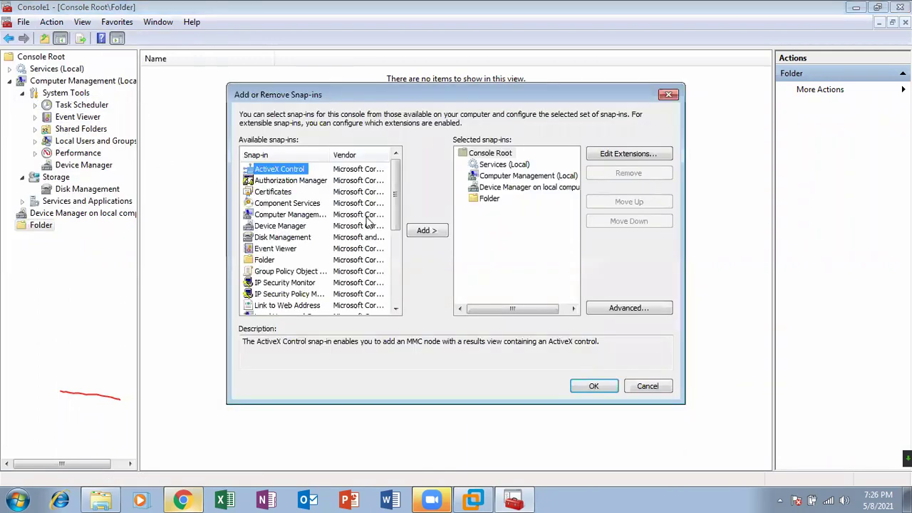
{"action": "left_click", "coordinate": [314, 272]}
{"action": "left_click", "coordinate": [419, 231]}
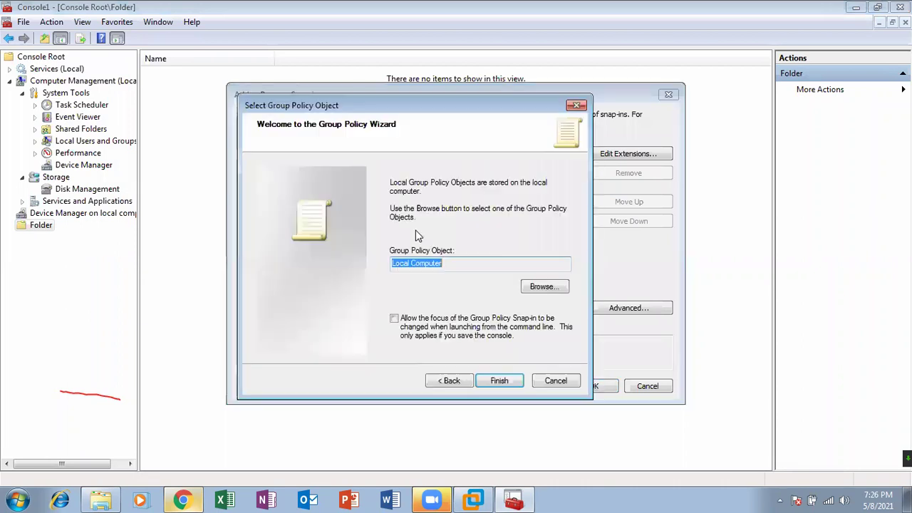
{"action": "left_click", "coordinate": [516, 382]}
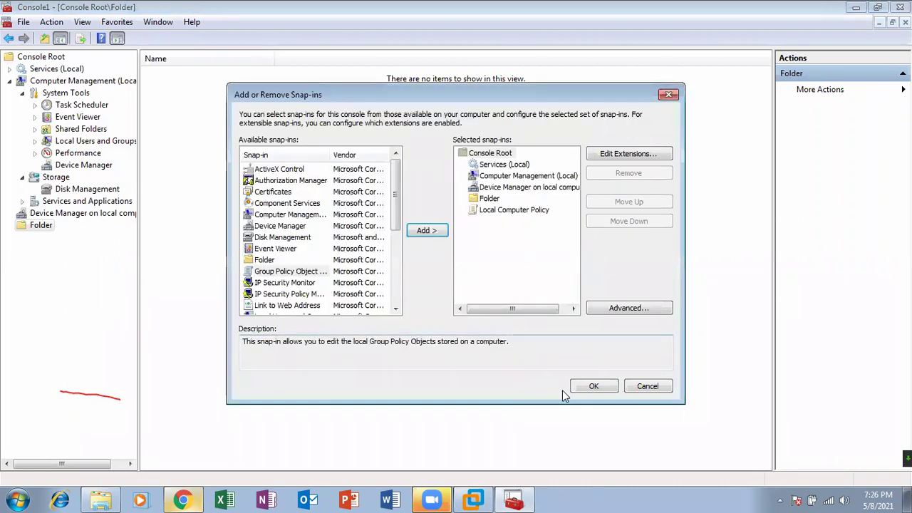
{"action": "left_click", "coordinate": [593, 382]}
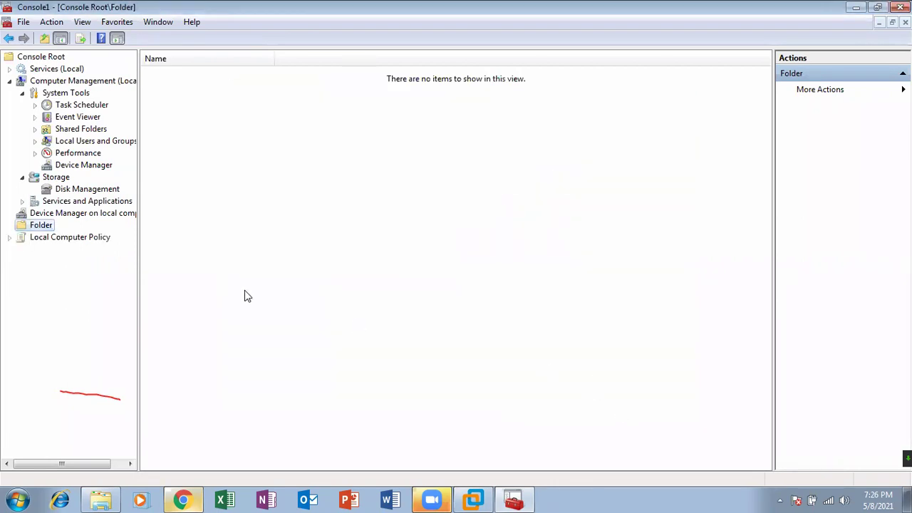
{"action": "left_click", "coordinate": [97, 238]}
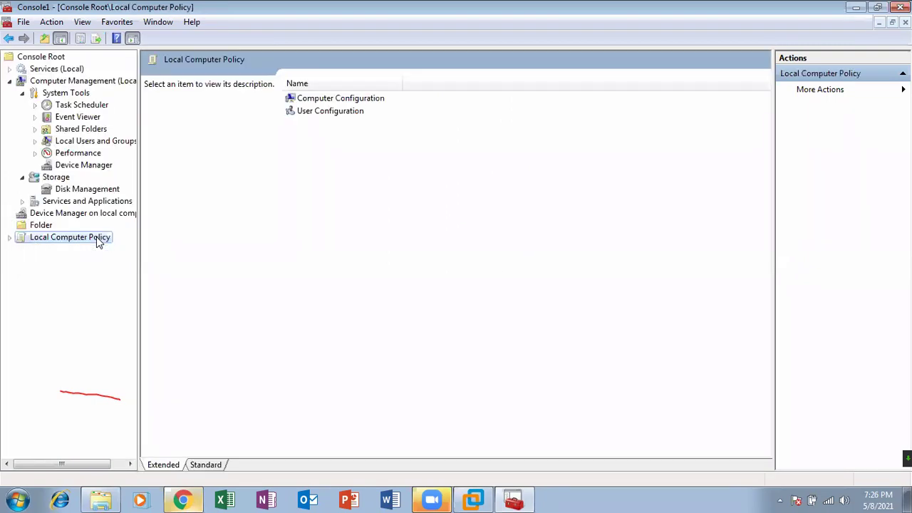
{"action": "left_click", "coordinate": [80, 82]}
Save the console to the Desktop as 'my consoles.msc', then close it choosing Yes to save settings
{"action": "left_click", "coordinate": [22, 22]}
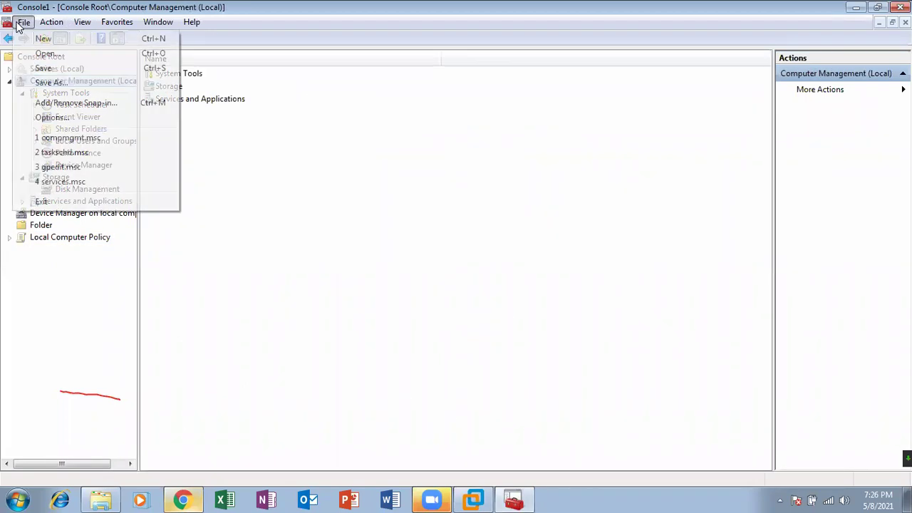
{"action": "left_click", "coordinate": [43, 83]}
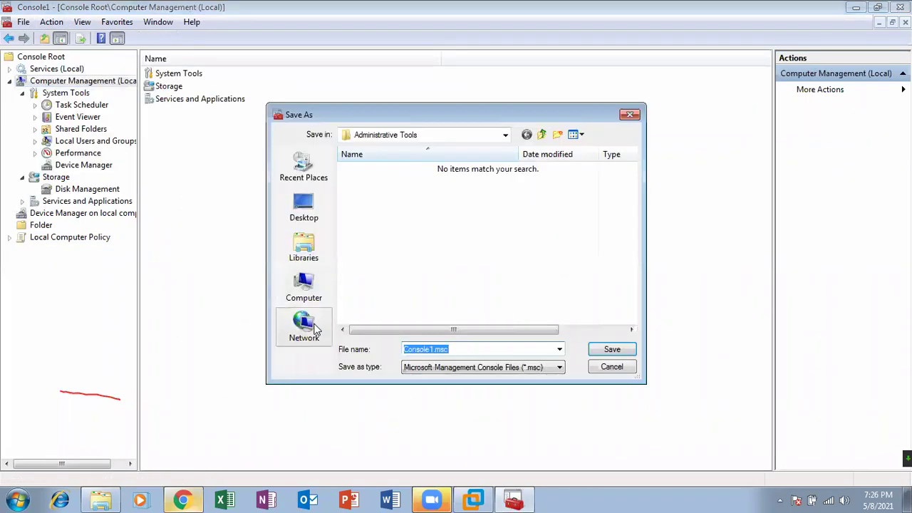
{"action": "key", "text": "BackSpace"}
{"action": "type", "text": "my c"}
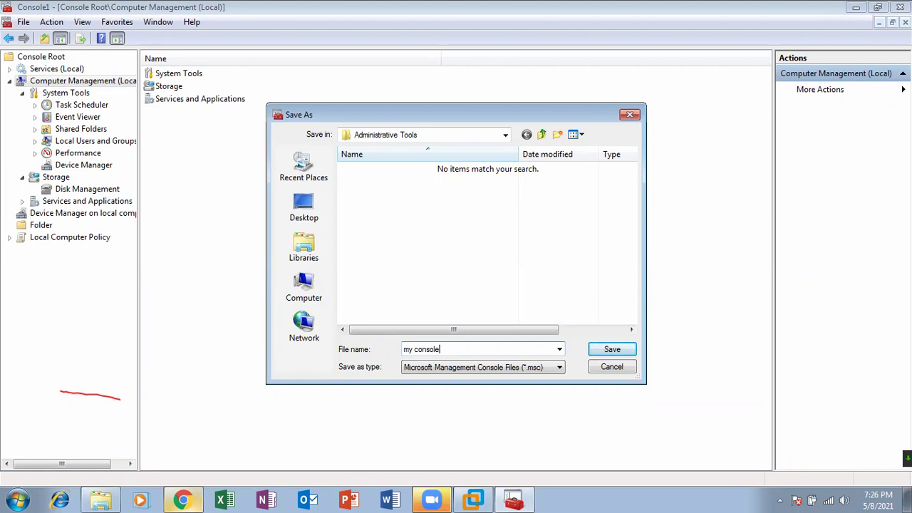
{"action": "left_click", "coordinate": [305, 208]}
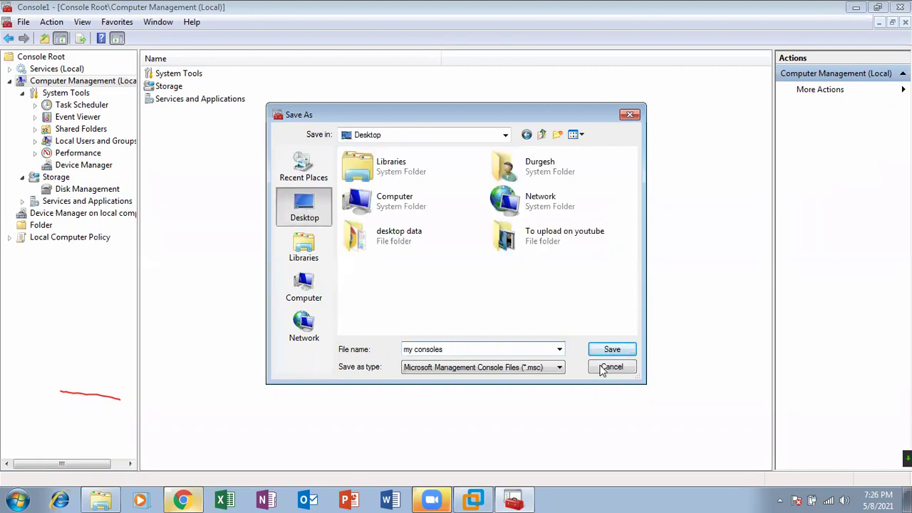
{"action": "left_click", "coordinate": [615, 352]}
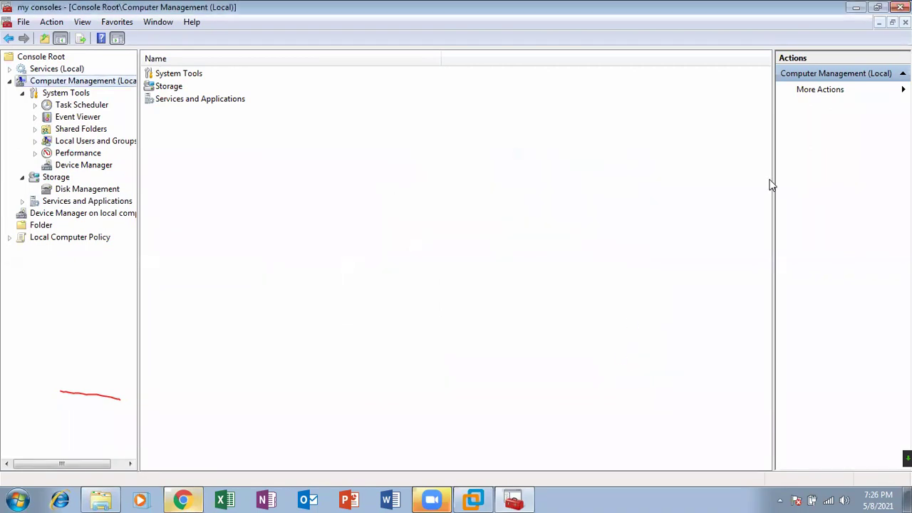
{"action": "left_click", "coordinate": [900, 7]}
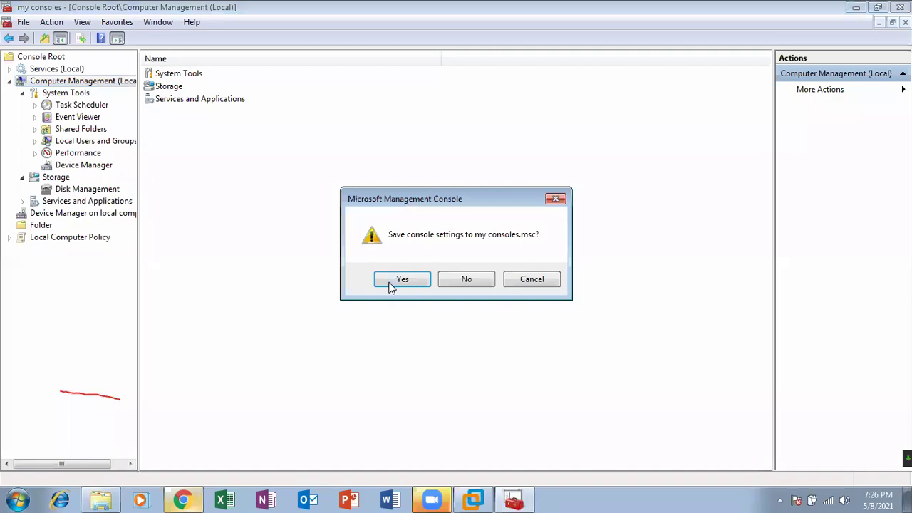
{"action": "left_click", "coordinate": [399, 279]}
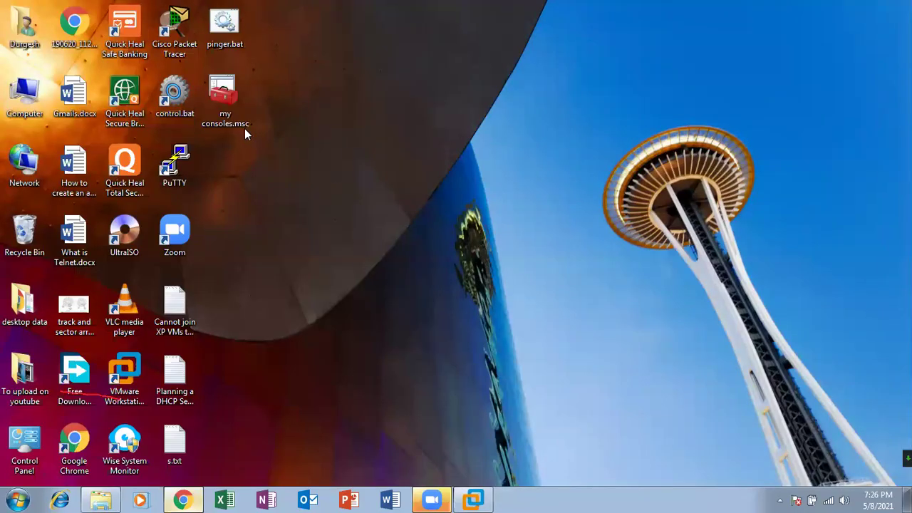
In the reopened my consoles console, check the Services, Computer Management, Device Manager and Folder nodes
{"action": "left_click_drag", "start_coordinate": [230, 110], "coordinate": [412, 100]}
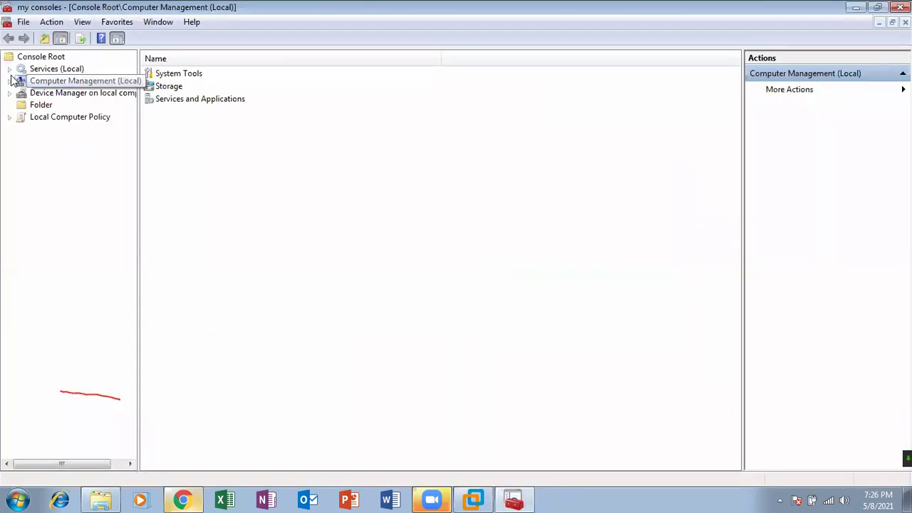
{"action": "left_click", "coordinate": [51, 69]}
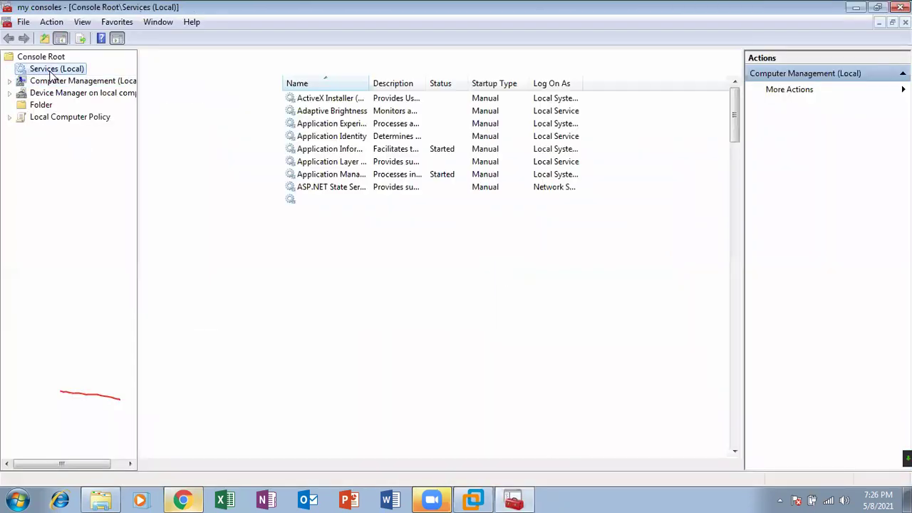
{"action": "double_click", "coordinate": [37, 82]}
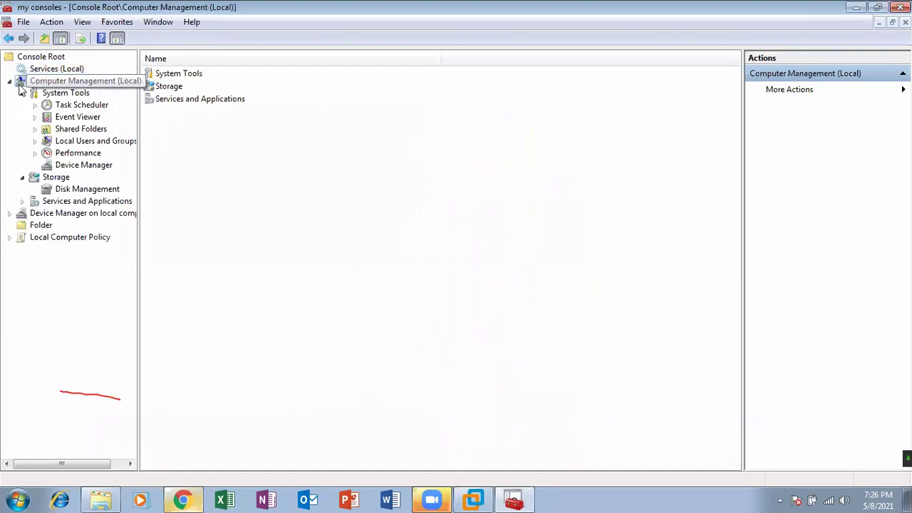
{"action": "double_click", "coordinate": [38, 83]}
{"action": "left_click", "coordinate": [39, 94]}
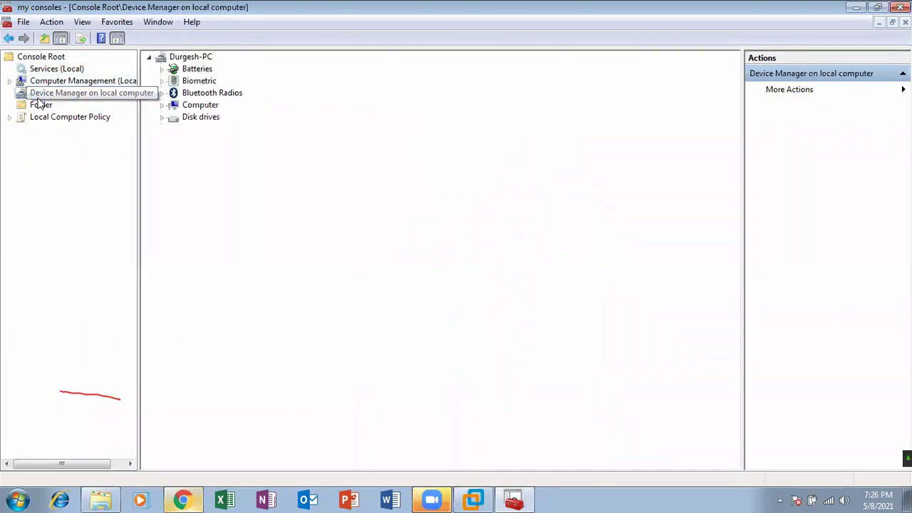
{"action": "left_click", "coordinate": [40, 105]}
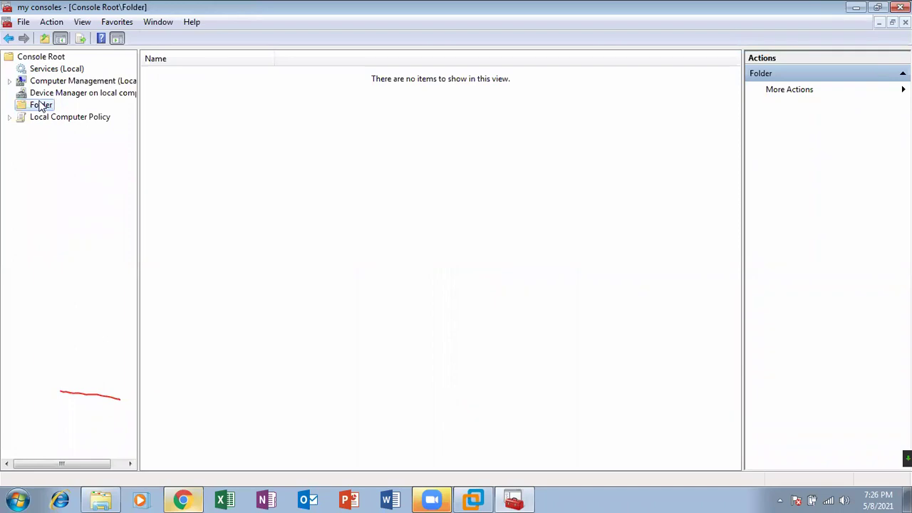
{"action": "right_click", "coordinate": [41, 107]}
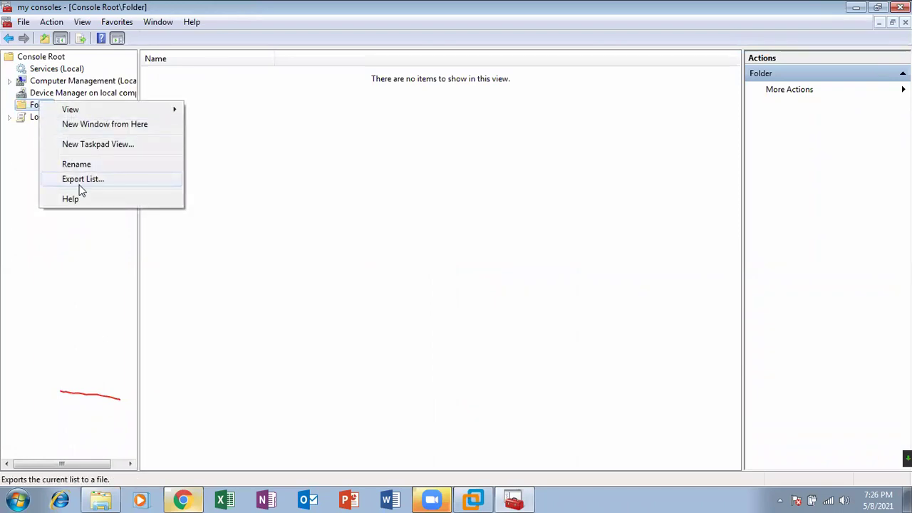
Expand Local Computer Policy's Computer and User Configuration folders, then collapse them again
{"action": "double_click", "coordinate": [26, 120]}
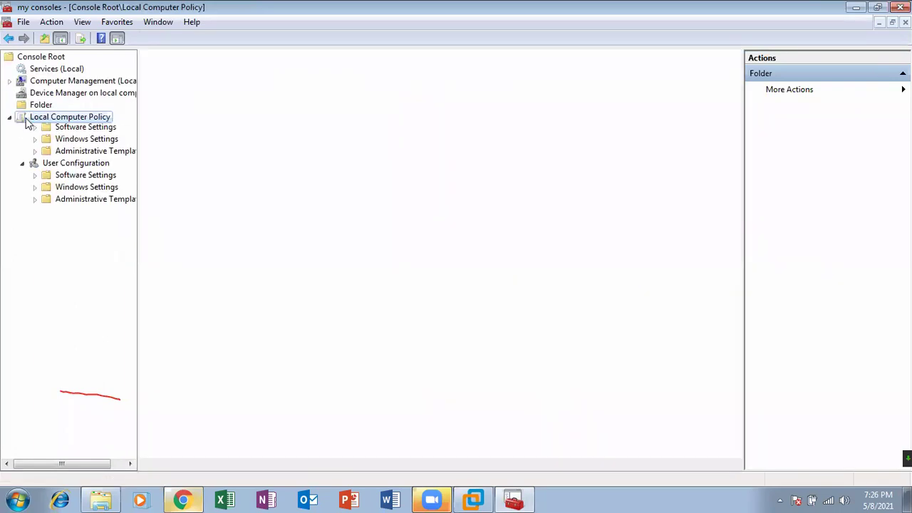
{"action": "double_click", "coordinate": [40, 119]}
{"action": "double_click", "coordinate": [36, 129]}
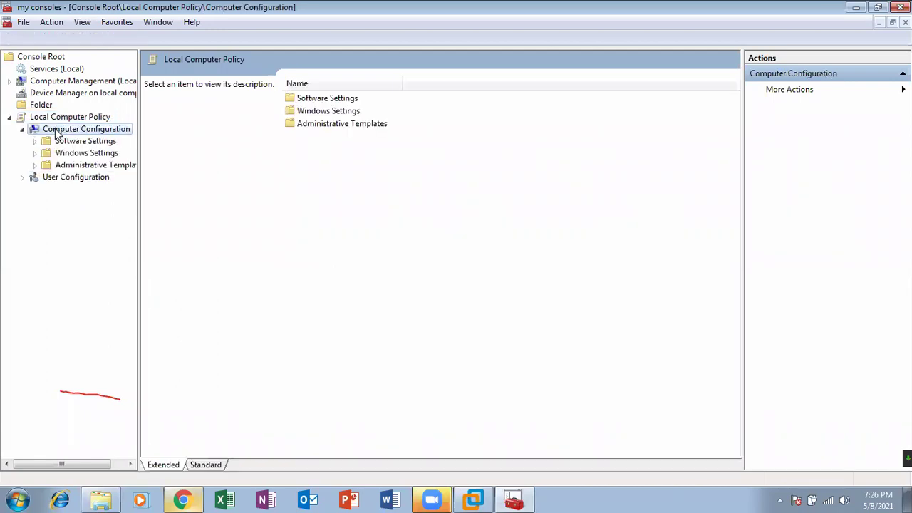
{"action": "double_click", "coordinate": [69, 180]}
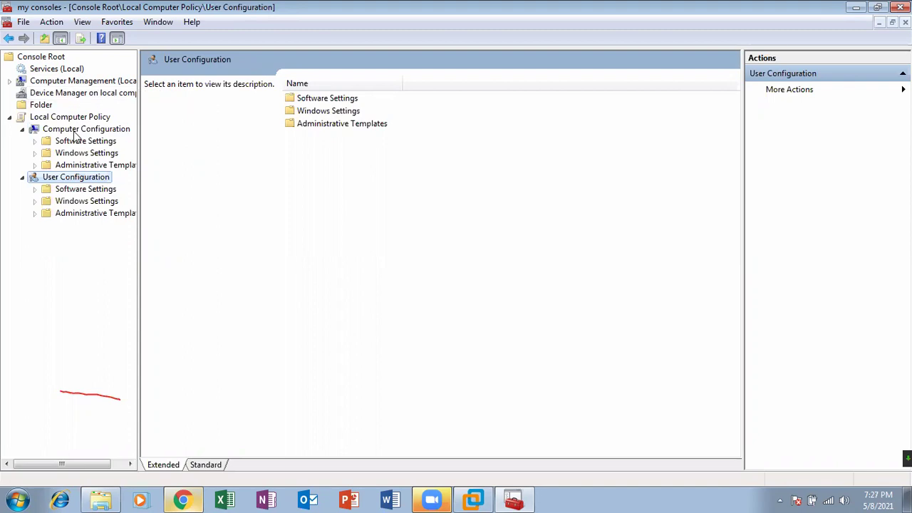
{"action": "left_click", "coordinate": [21, 129]}
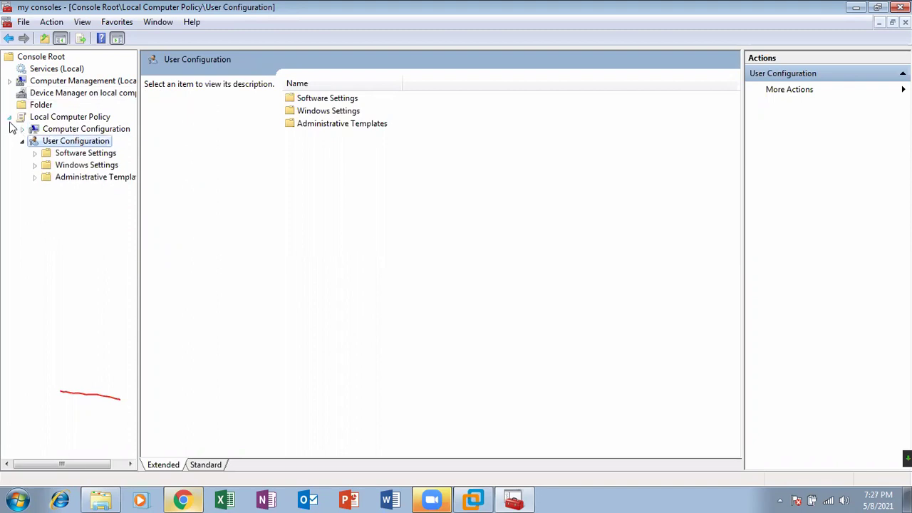
{"action": "left_click", "coordinate": [9, 117]}
Restore the console window and maximize it again
{"action": "double_click", "coordinate": [387, 7]}
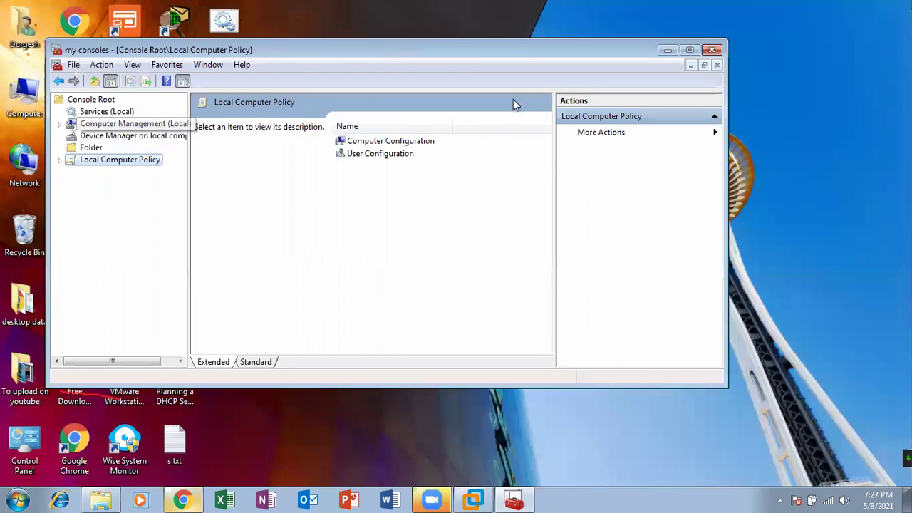
{"action": "left_click", "coordinate": [689, 50]}
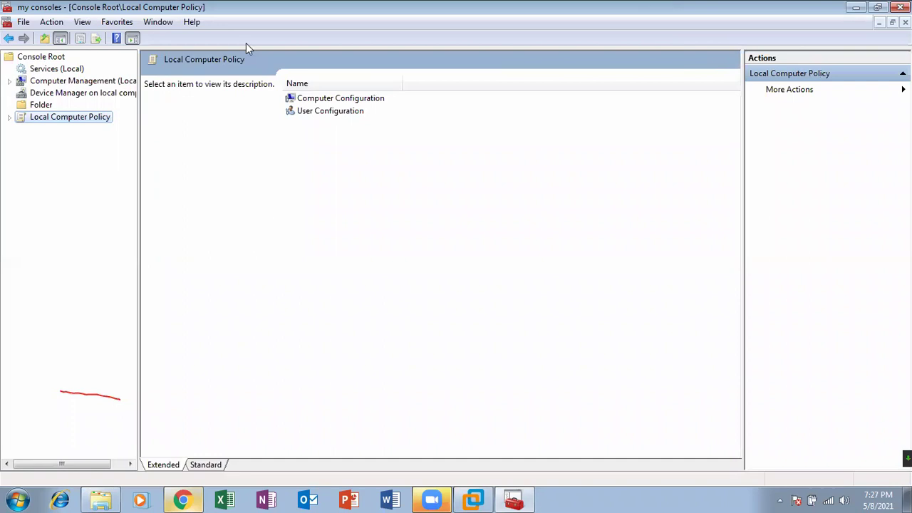
{"action": "left_click", "coordinate": [23, 22]}
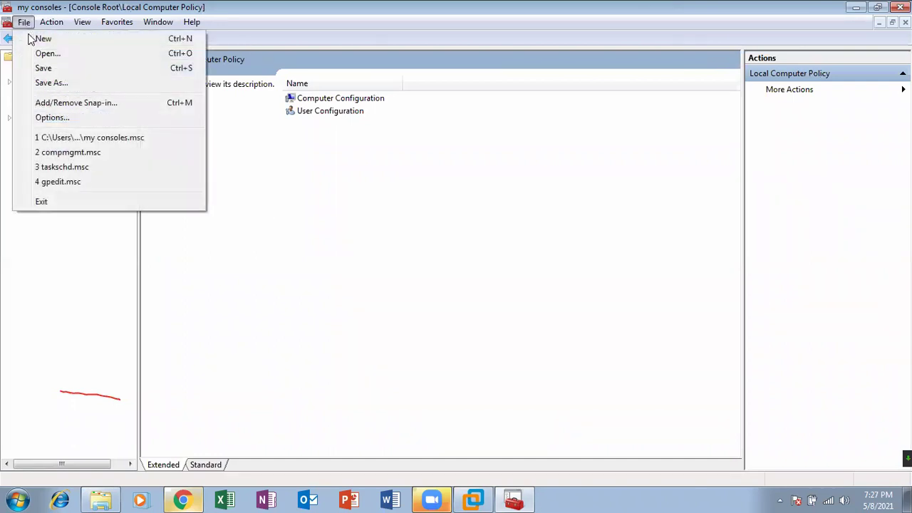
Add the Task Scheduler snap-in for the local computer to the console
{"action": "left_click", "coordinate": [70, 103]}
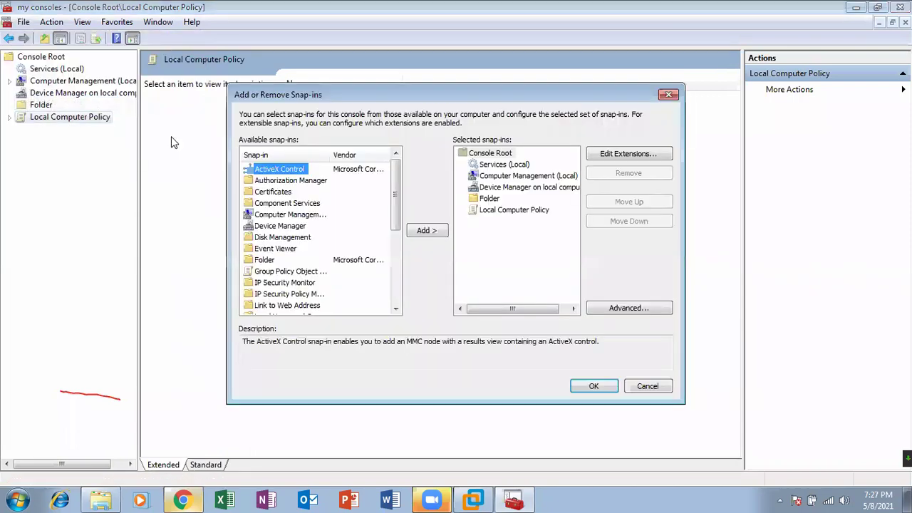
{"action": "left_click_drag", "start_coordinate": [398, 175], "coordinate": [400, 257]}
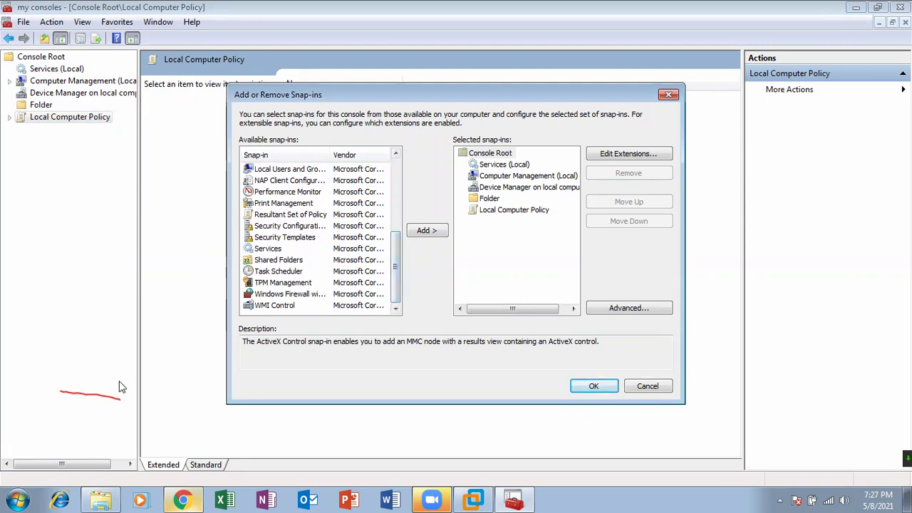
{"action": "left_click", "coordinate": [15, 501]}
{"action": "left_click", "coordinate": [31, 467]}
{"action": "left_click", "coordinate": [7, 497]}
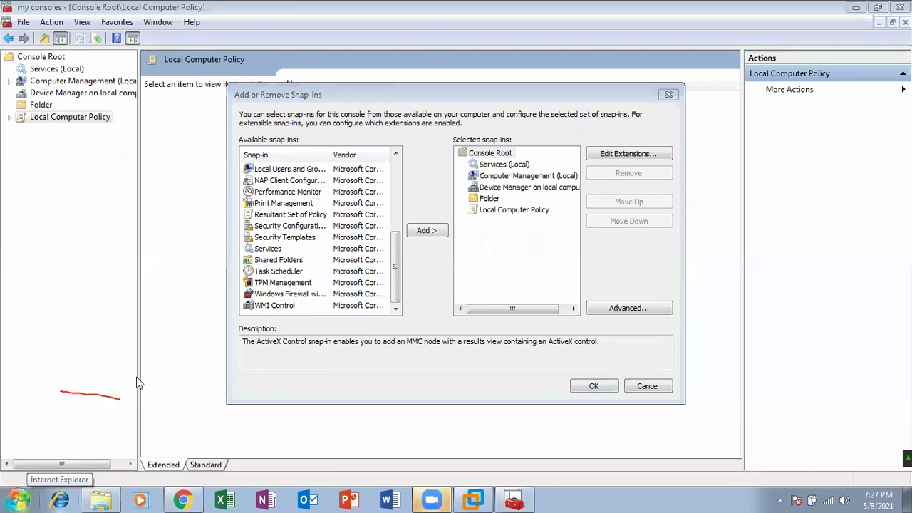
{"action": "left_click", "coordinate": [278, 272]}
{"action": "left_click", "coordinate": [428, 231]}
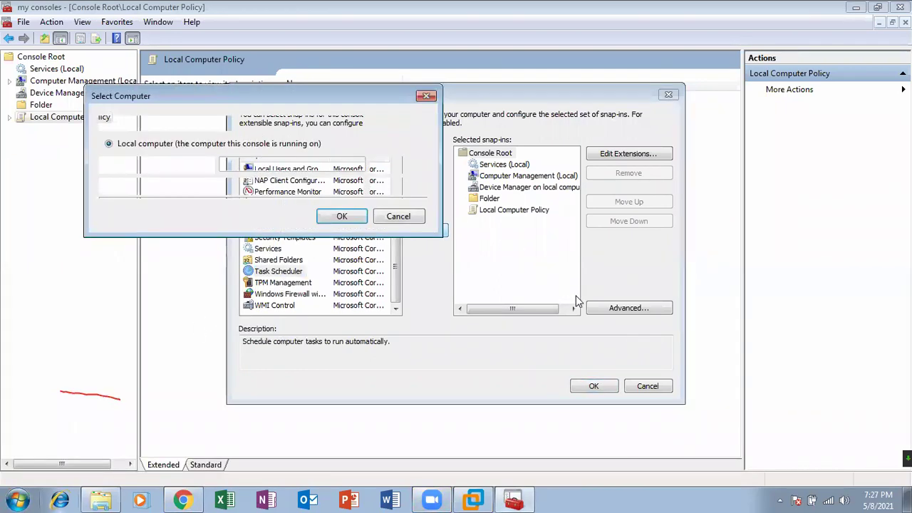
{"action": "left_click", "coordinate": [342, 220]}
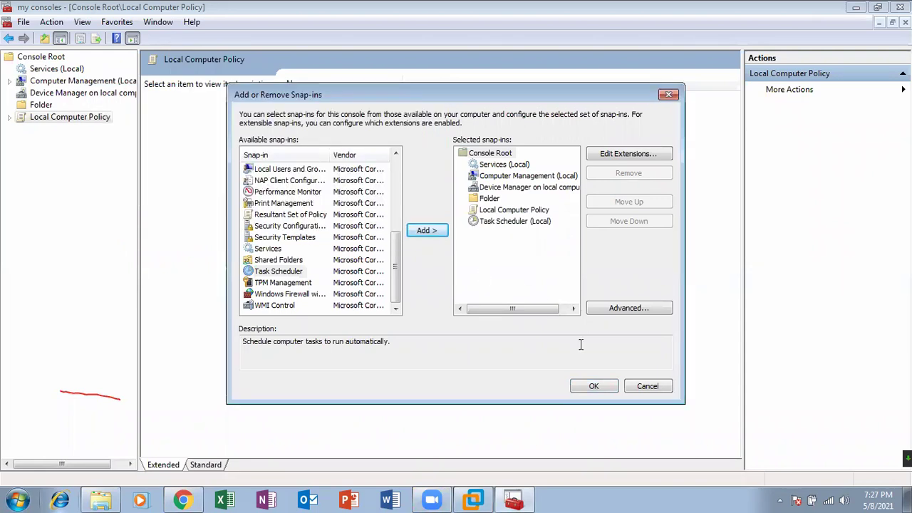
{"action": "left_click", "coordinate": [590, 383]}
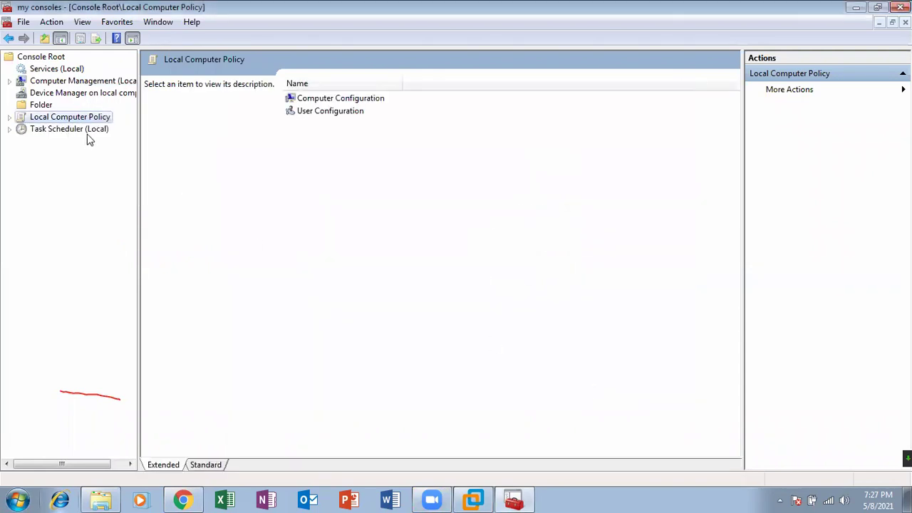
{"action": "left_click", "coordinate": [90, 131]}
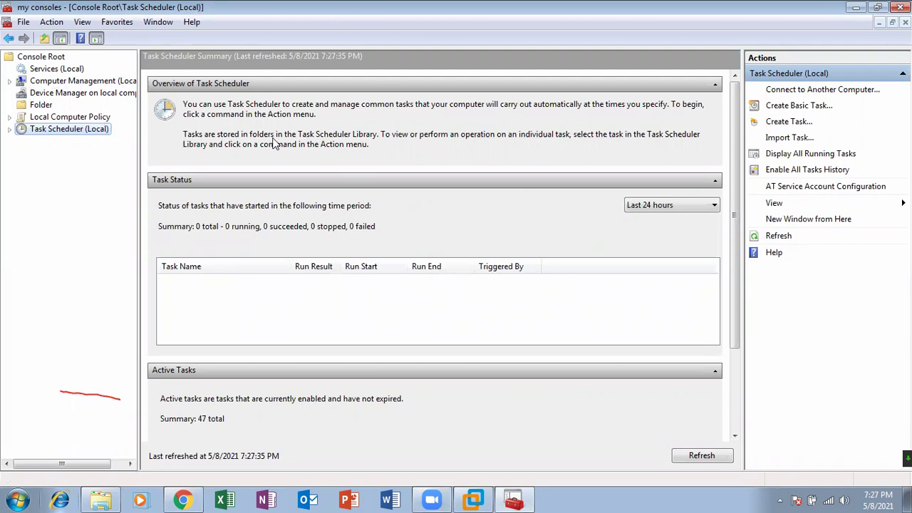
Add the Local Users and Groups snap-in for the local computer and select its new node
{"action": "left_click", "coordinate": [23, 21]}
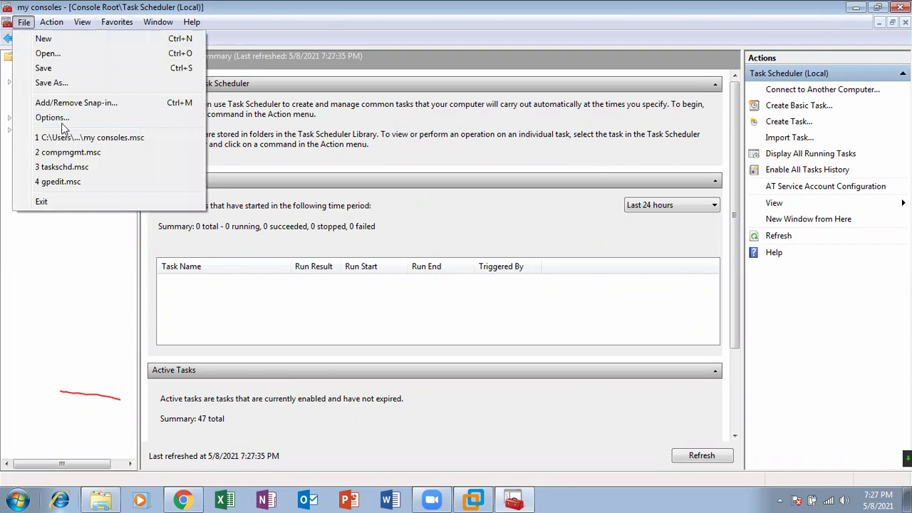
{"action": "left_click", "coordinate": [80, 102]}
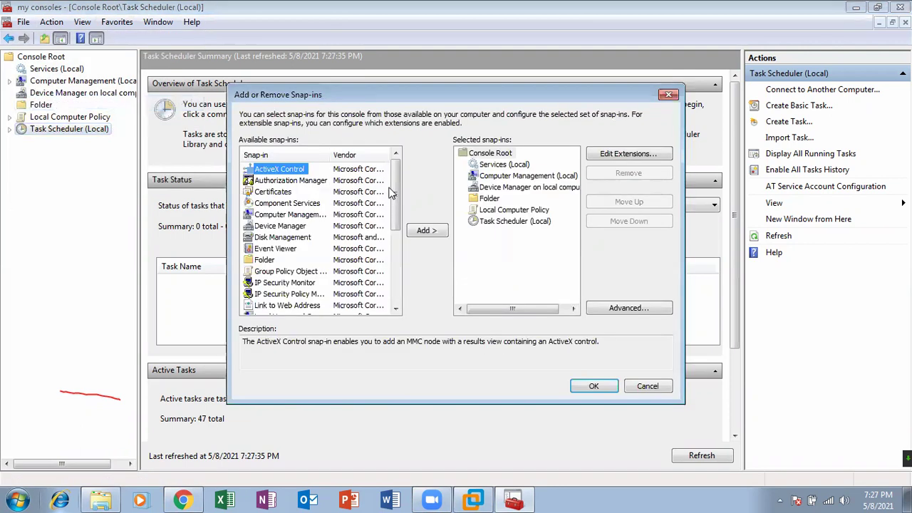
{"action": "scroll", "coordinate": [391, 192], "scroll_direction": "down", "scroll_amount": 2}
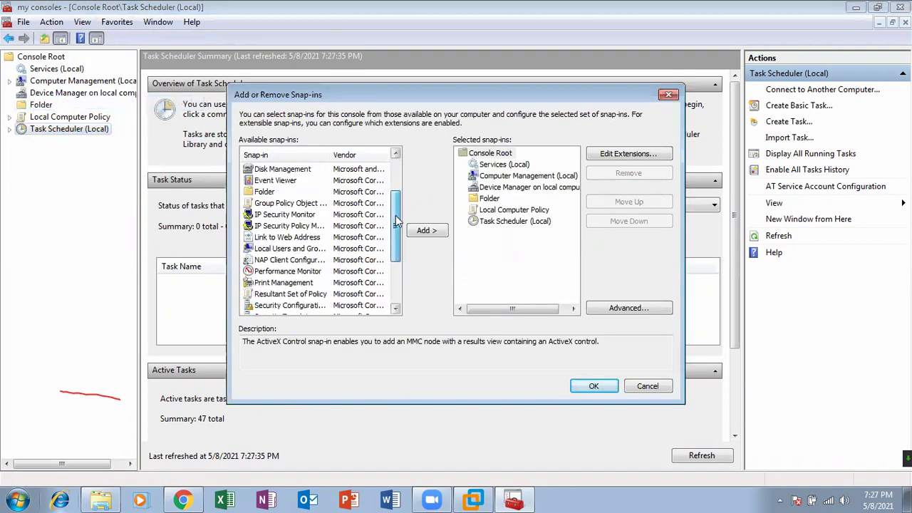
{"action": "left_click", "coordinate": [300, 249]}
{"action": "left_click", "coordinate": [576, 387]}
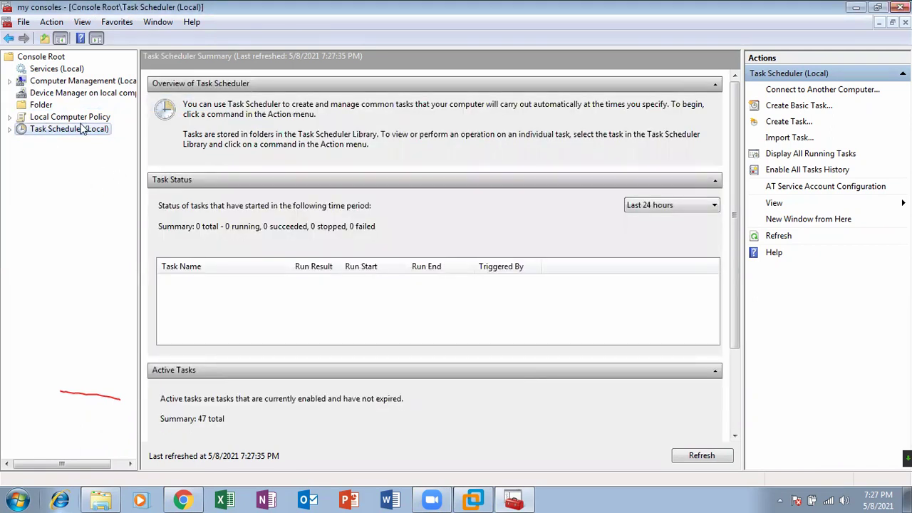
{"action": "left_click", "coordinate": [23, 22]}
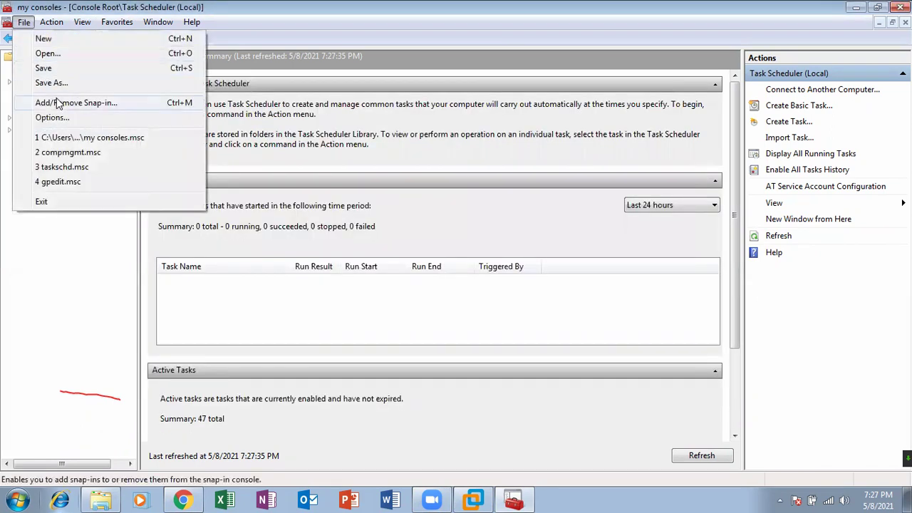
{"action": "left_click", "coordinate": [57, 102]}
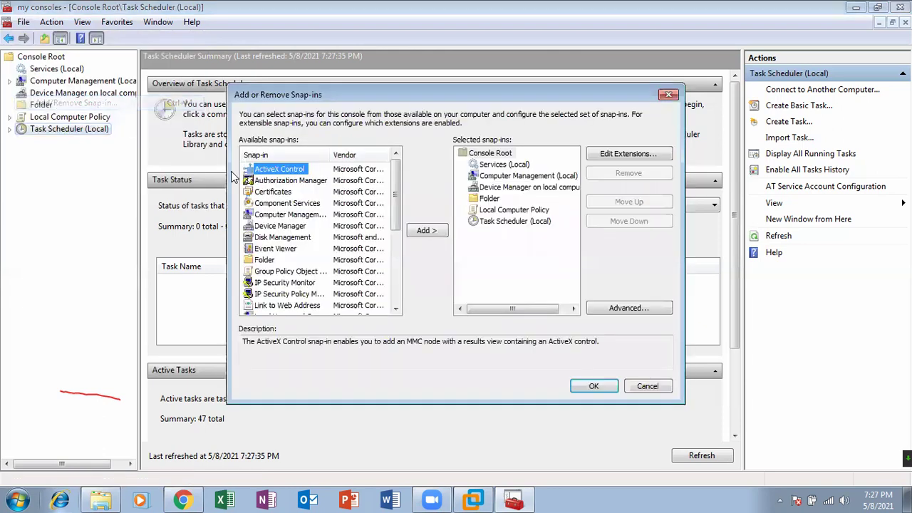
{"action": "left_click_drag", "start_coordinate": [396, 180], "coordinate": [403, 214]}
{"action": "left_click", "coordinate": [304, 250]}
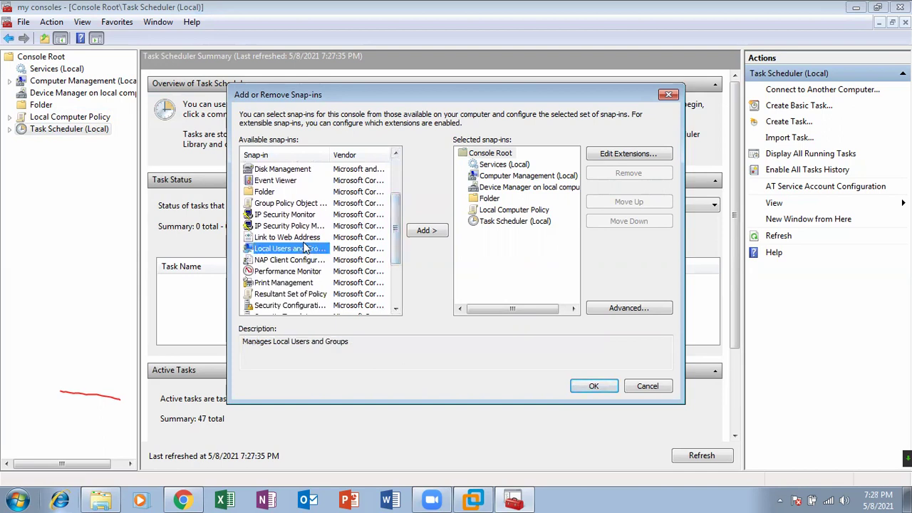
{"action": "left_click", "coordinate": [427, 230]}
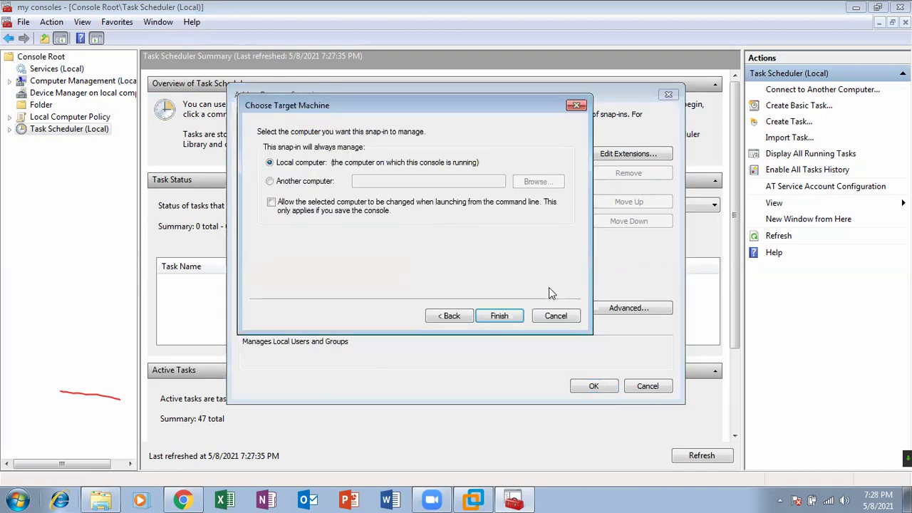
{"action": "left_click", "coordinate": [499, 315]}
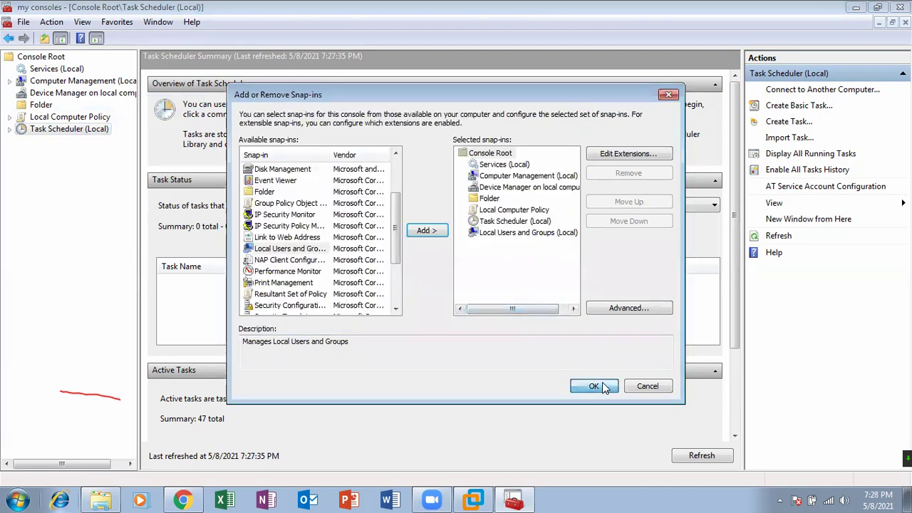
{"action": "left_click", "coordinate": [594, 385]}
{"action": "left_click", "coordinate": [86, 140]}
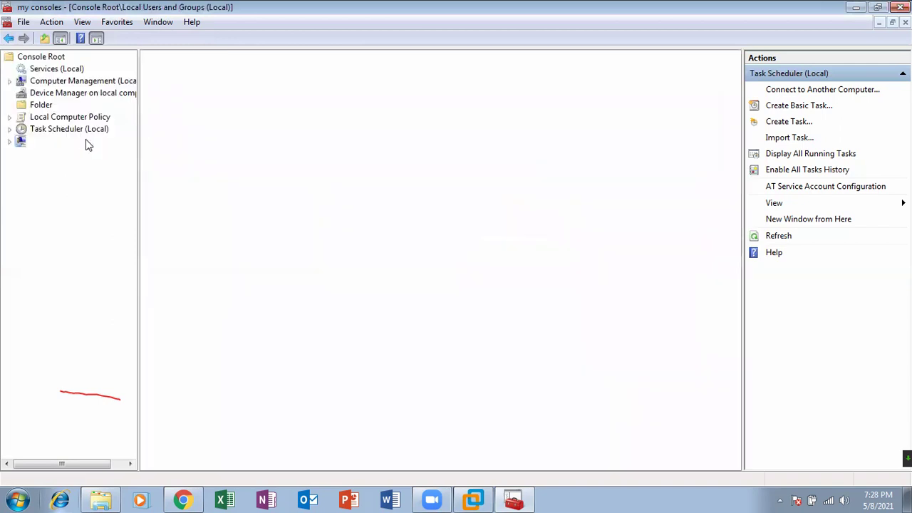
Expand Local Users and Groups to its Groups folder, then open and close Computer Management via Computer > Manage
{"action": "left_click", "coordinate": [50, 152]}
{"action": "left_click", "coordinate": [57, 165]}
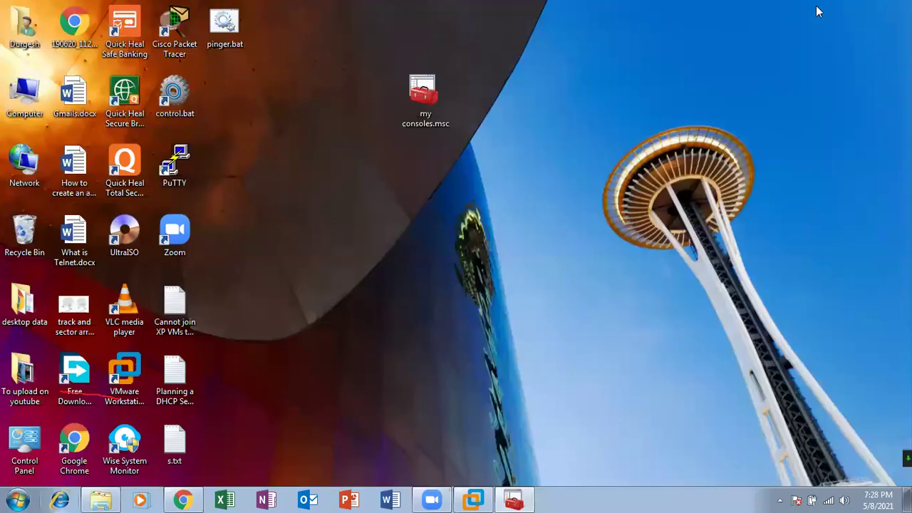
{"action": "left_click", "coordinate": [856, 7]}
{"action": "right_click", "coordinate": [10, 84]}
{"action": "left_click", "coordinate": [42, 109]}
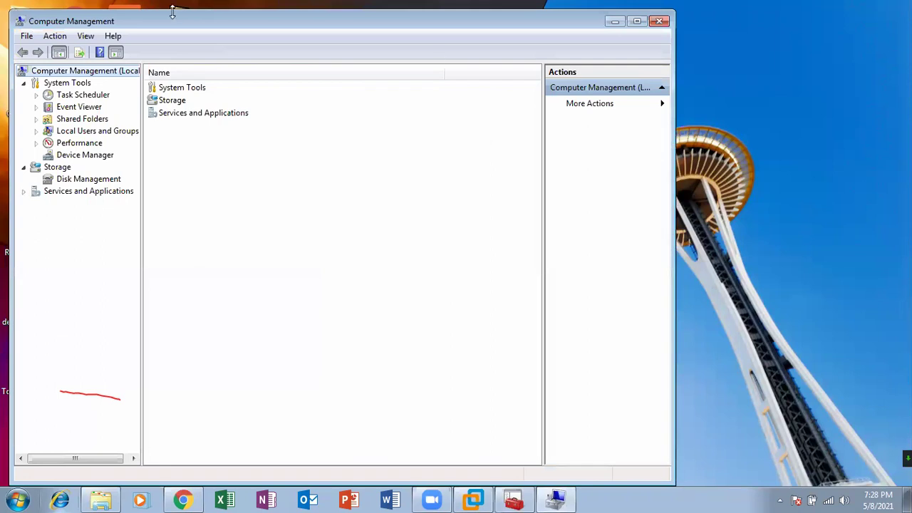
{"action": "left_click", "coordinate": [658, 22]}
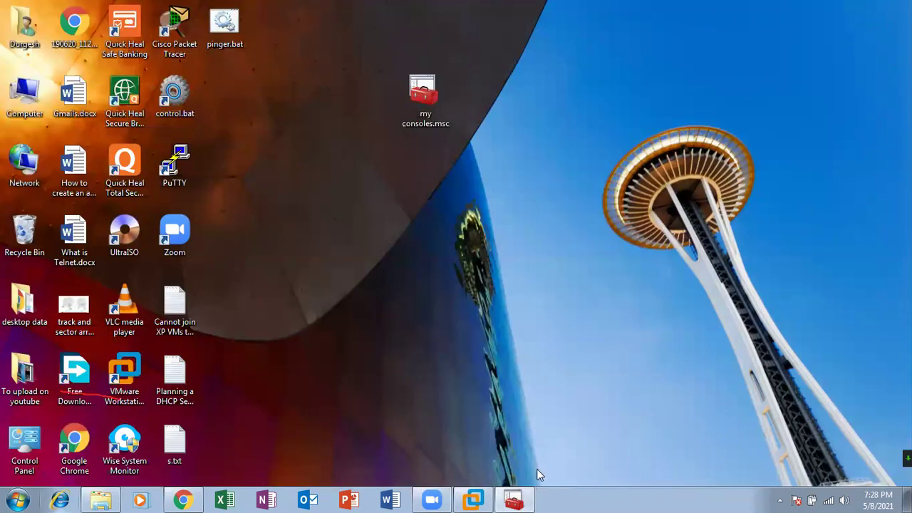
Restore my consoles and view Local Users and Groups, Task Scheduler, Local Computer Policy and Computer Management
{"action": "left_click", "coordinate": [514, 500]}
{"action": "left_click", "coordinate": [74, 142]}
{"action": "left_click", "coordinate": [72, 131]}
{"action": "left_click", "coordinate": [69, 118]}
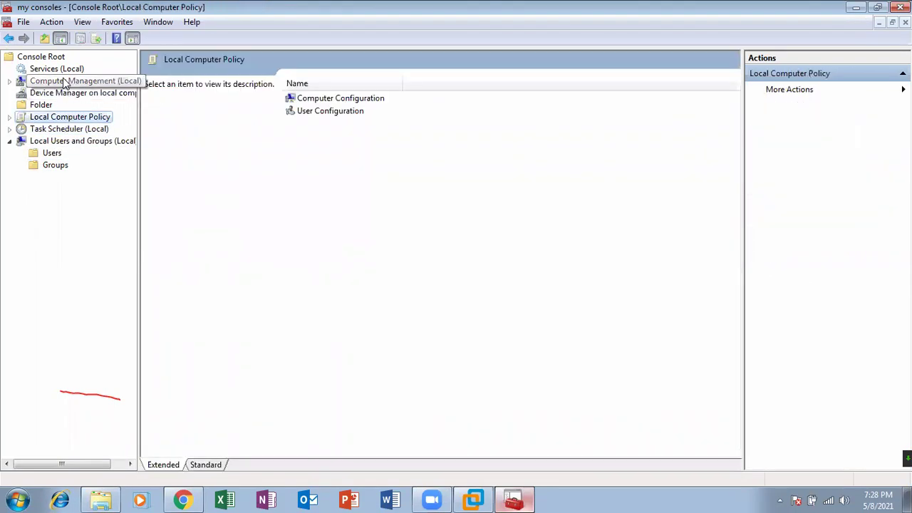
{"action": "left_click", "coordinate": [65, 83]}
View Device Manager and expand Local Computer Policy's Computer and User Configuration folders
{"action": "left_click", "coordinate": [63, 93]}
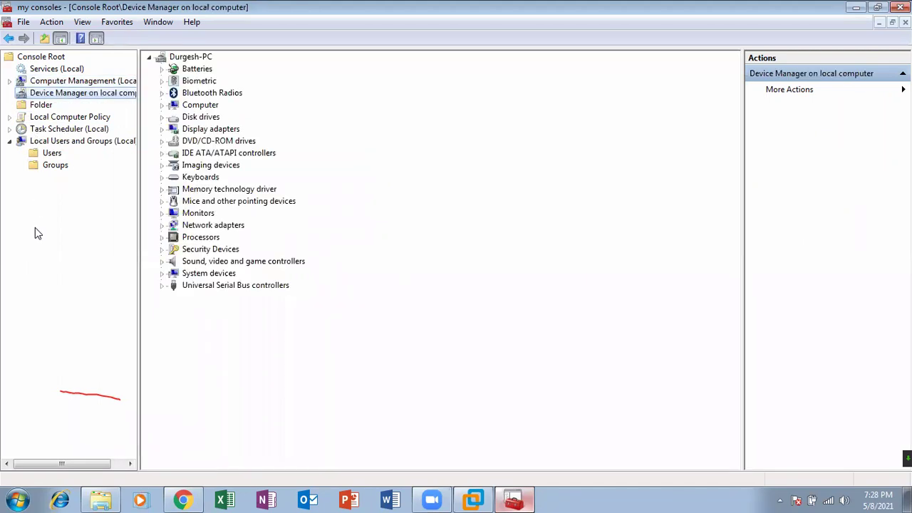
{"action": "left_click", "coordinate": [45, 118]}
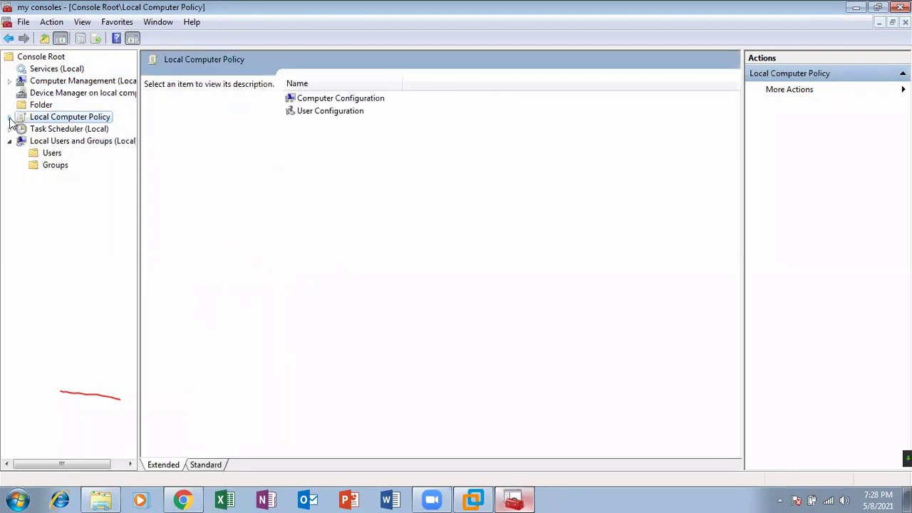
{"action": "left_click", "coordinate": [9, 117]}
{"action": "left_click", "coordinate": [71, 129]}
{"action": "left_click", "coordinate": [71, 142]}
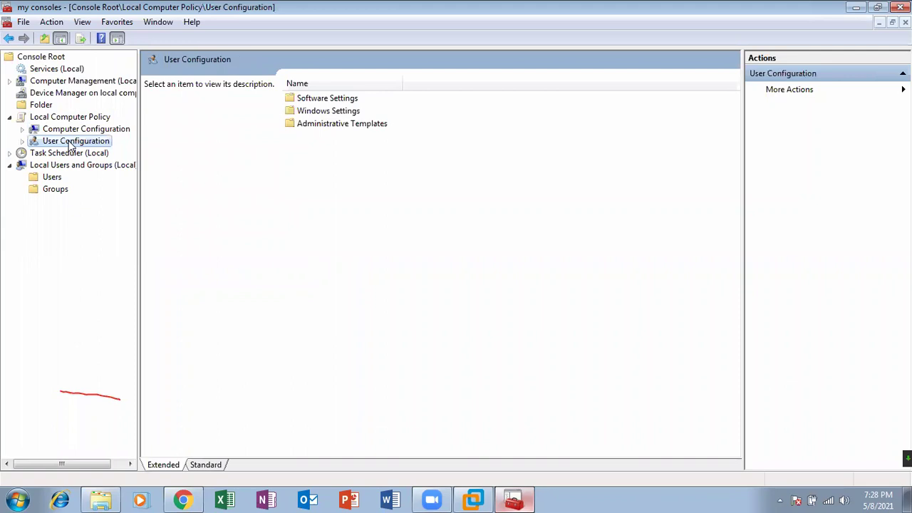
{"action": "left_click", "coordinate": [71, 132]}
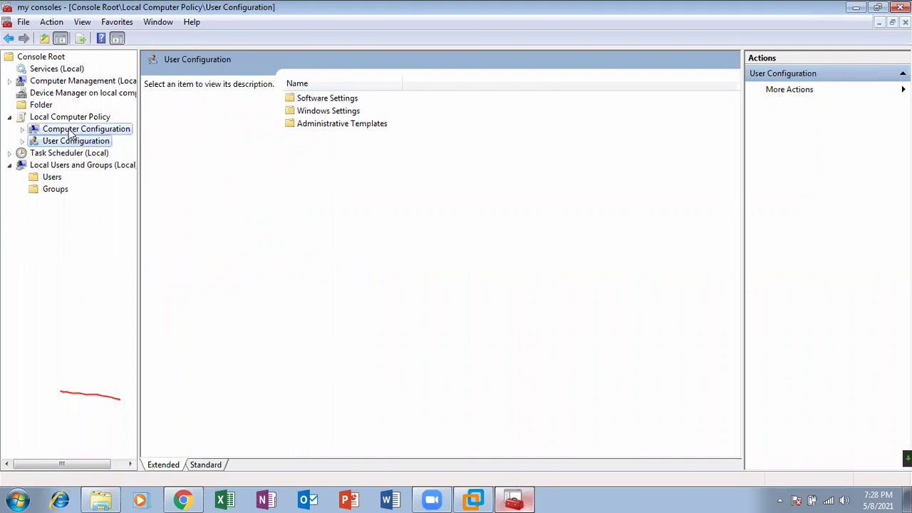
{"action": "left_click", "coordinate": [23, 129]}
{"action": "left_click", "coordinate": [23, 176]}
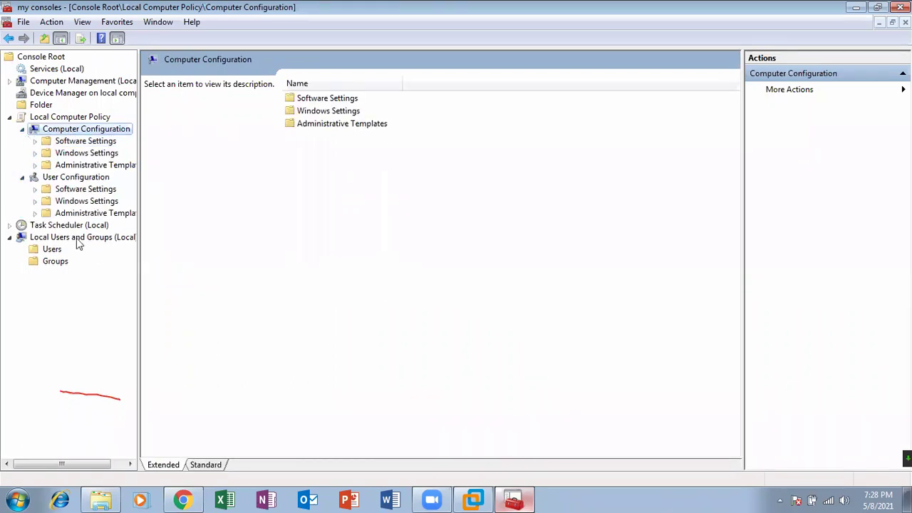
Review the local Users and Groups lists, then close the console, saving settings to my consoles.msc
{"action": "left_click", "coordinate": [53, 248]}
{"action": "left_click", "coordinate": [56, 262]}
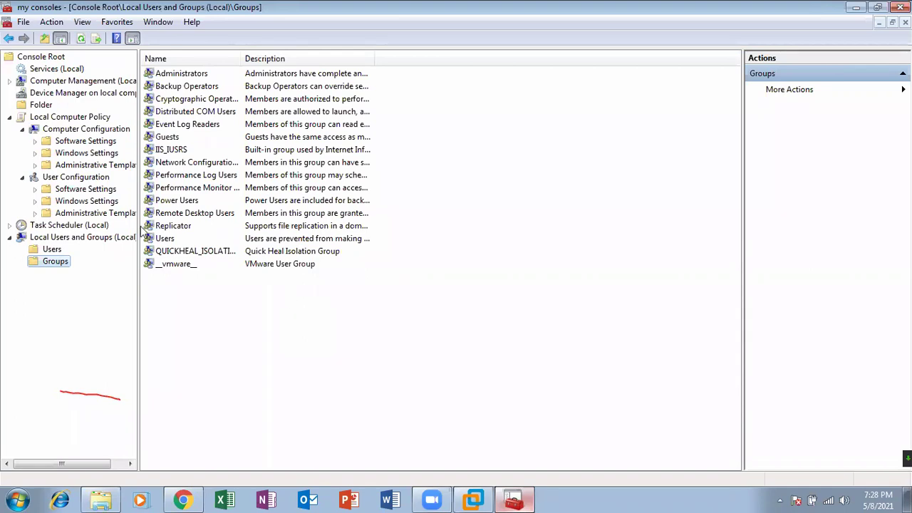
{"action": "left_click", "coordinate": [51, 249]}
{"action": "left_click", "coordinate": [51, 263]}
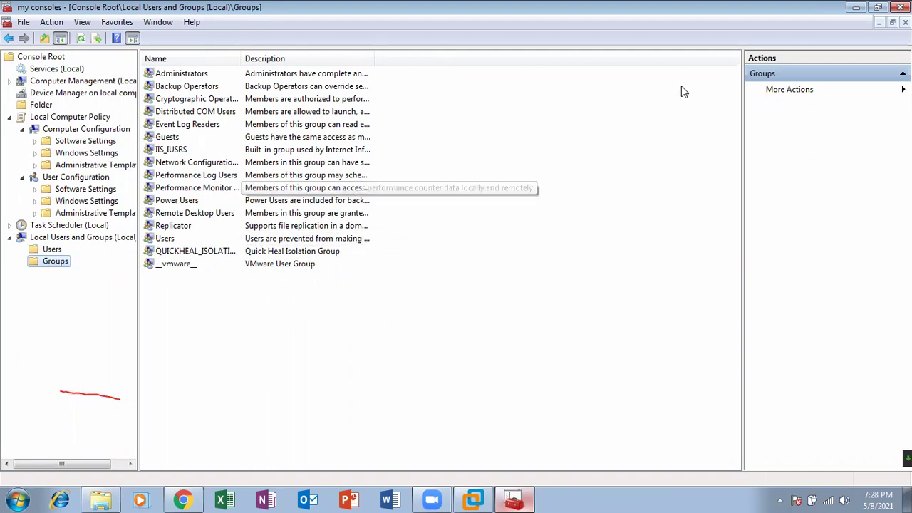
{"action": "left_click", "coordinate": [901, 7]}
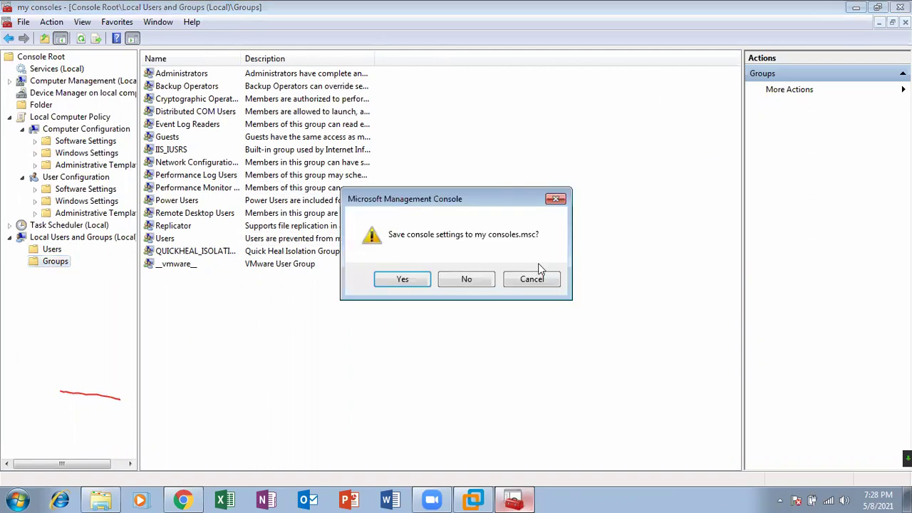
{"action": "left_click", "coordinate": [414, 282]}
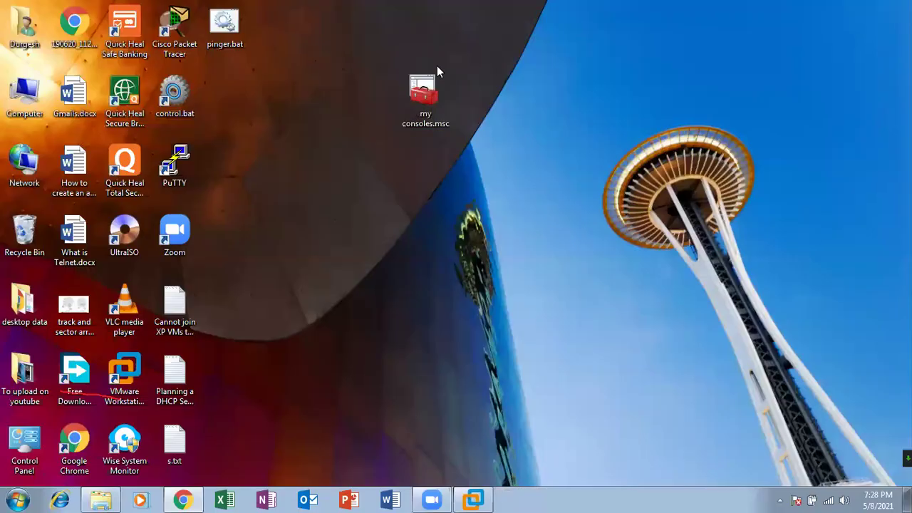
Refresh the virtual machine desktop and drag the my consoles.msc icon left beside the others
{"action": "left_click", "coordinate": [476, 499]}
{"action": "right_click", "coordinate": [235, 146]}
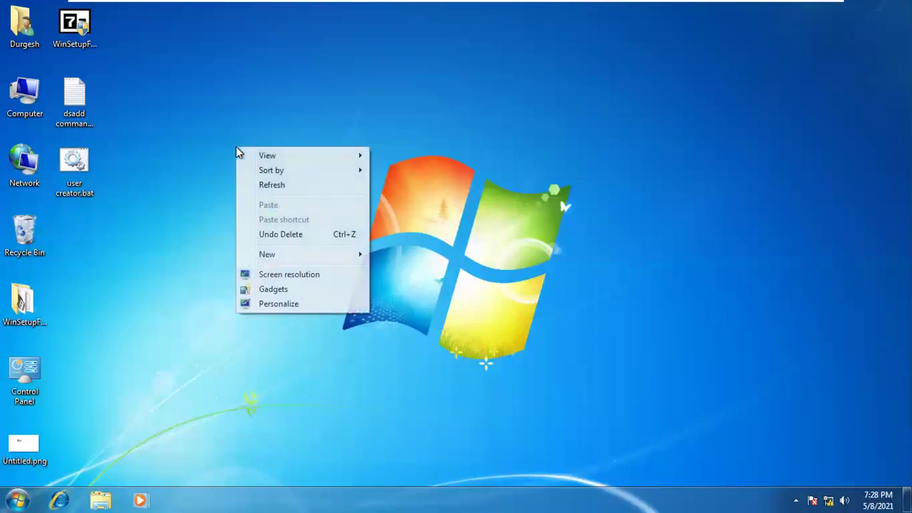
{"action": "left_click", "coordinate": [271, 186]}
{"action": "mouse_move", "coordinate": [417, 6]}
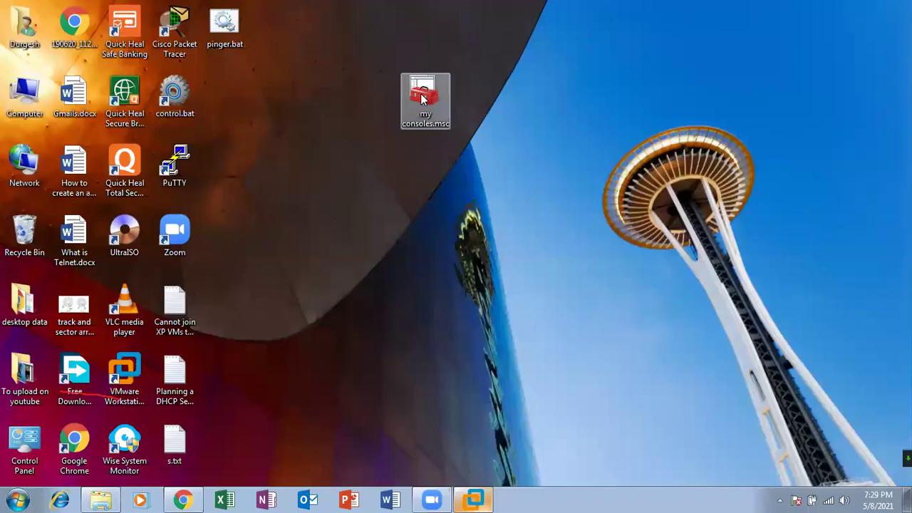
{"action": "left_click_drag", "start_coordinate": [425, 100], "coordinate": [251, 79]}
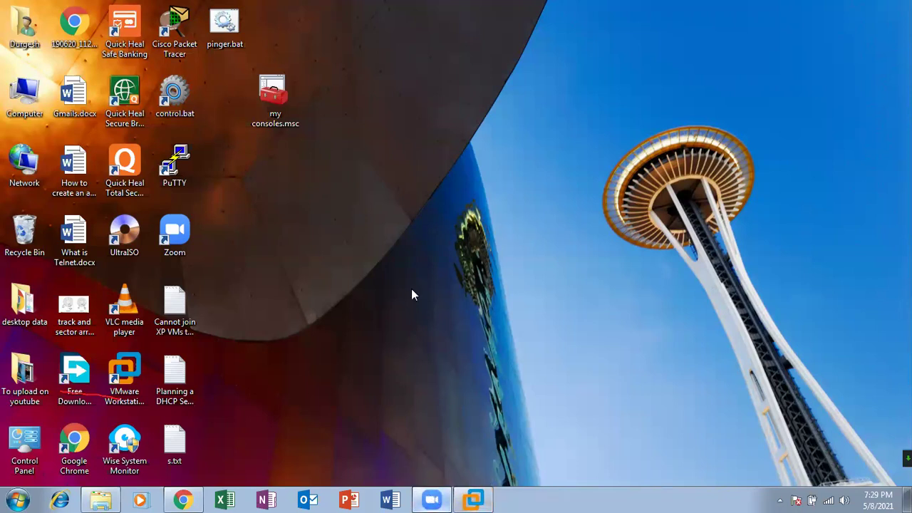
Refresh the desktop six more times, then bring up the Run prompt
{"action": "right_click", "coordinate": [344, 48]}
{"action": "left_click", "coordinate": [385, 83]}
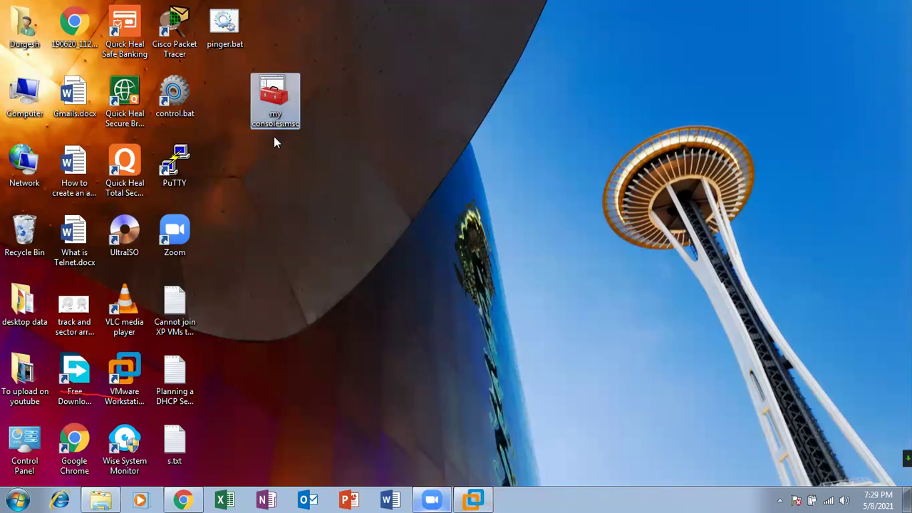
{"action": "right_click", "coordinate": [353, 124]}
{"action": "left_click", "coordinate": [385, 168]}
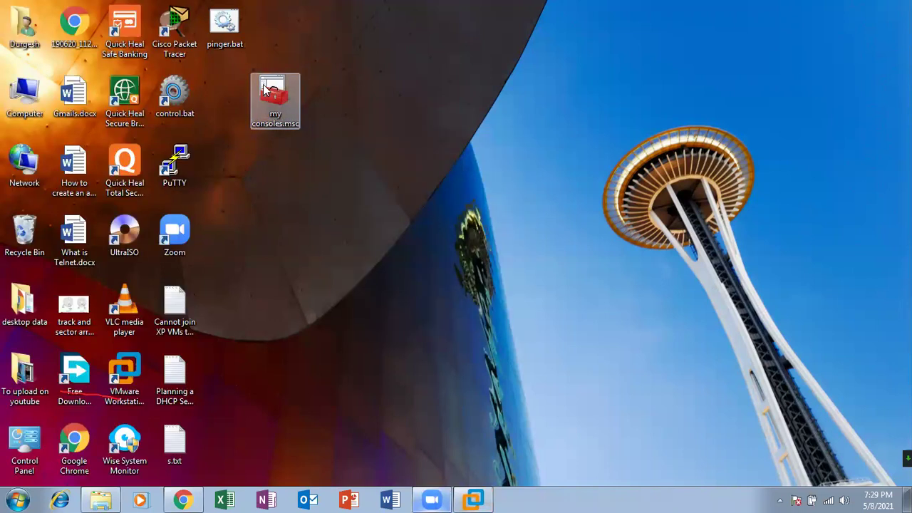
{"action": "right_click", "coordinate": [378, 114]}
{"action": "left_click", "coordinate": [420, 154]}
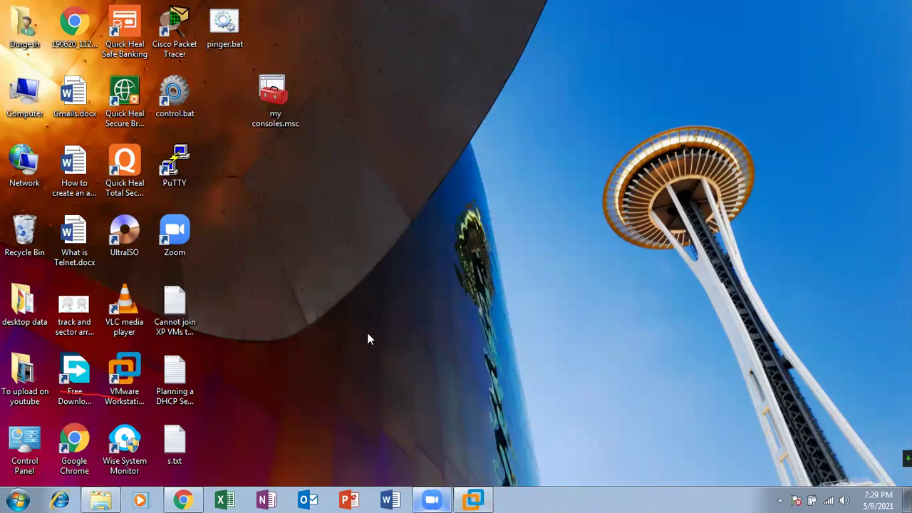
{"action": "right_click", "coordinate": [373, 162]}
{"action": "left_click", "coordinate": [410, 205]}
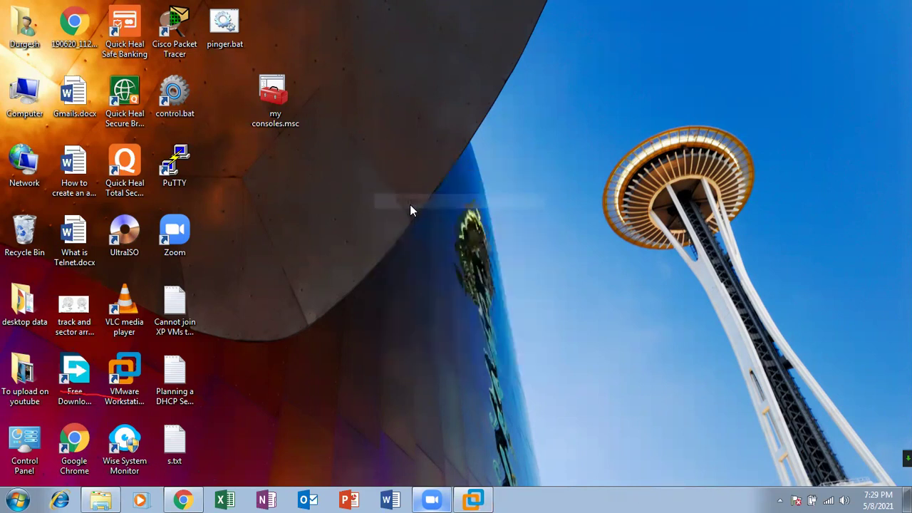
{"action": "right_click", "coordinate": [446, 146]}
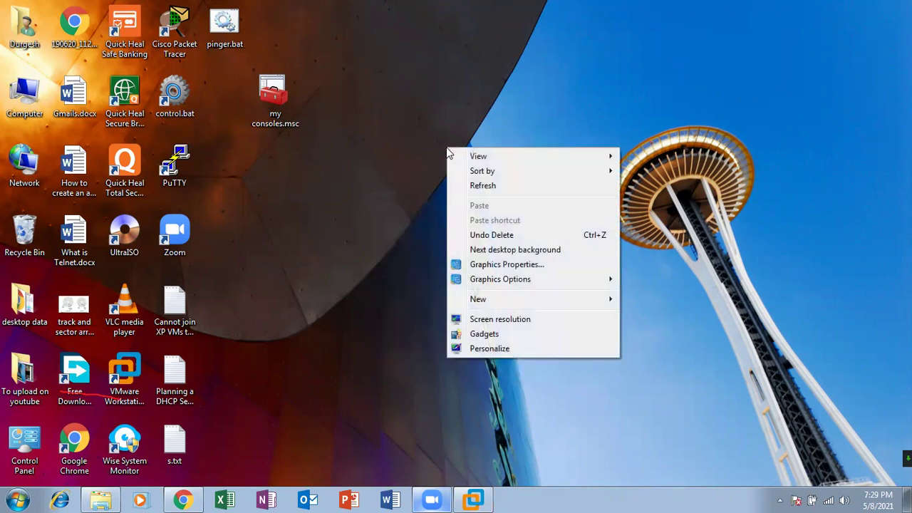
{"action": "left_click", "coordinate": [471, 185]}
{"action": "right_click", "coordinate": [469, 184]}
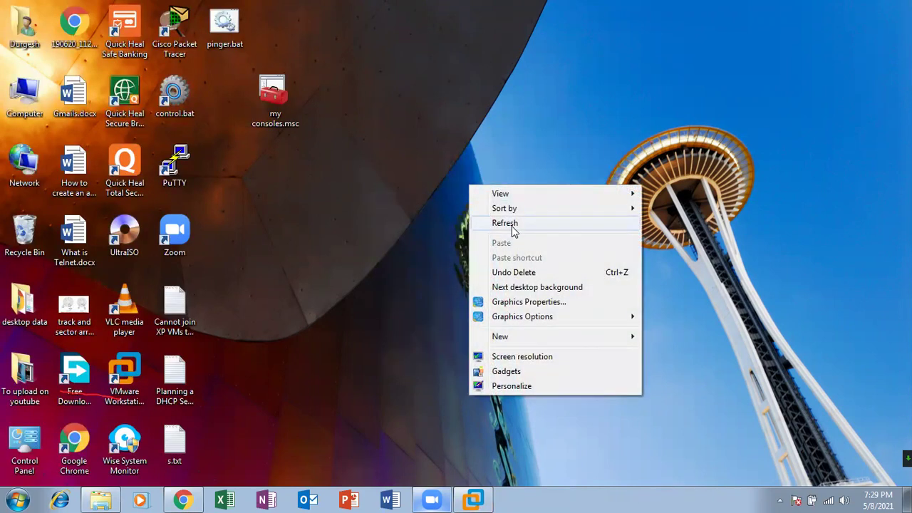
{"action": "left_click", "coordinate": [513, 227]}
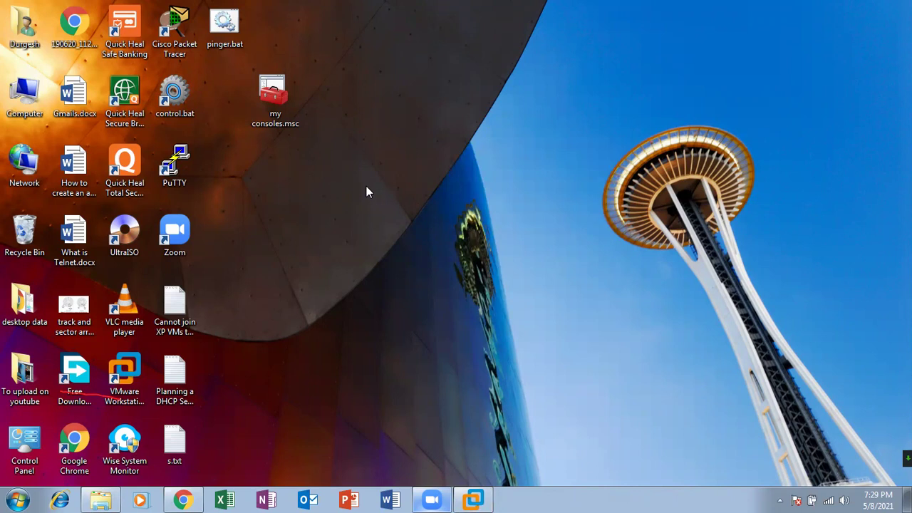
{"action": "key", "text": "super+r"}
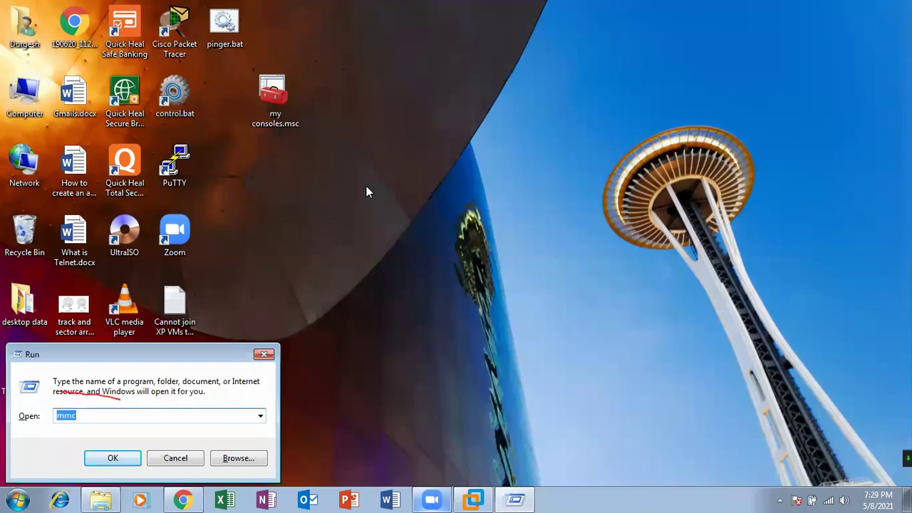
Launch notepad and type thinclient, group policy, server and ncomputing on separate lines
{"action": "type", "text": "notepad"}
{"action": "key", "text": "Return"}
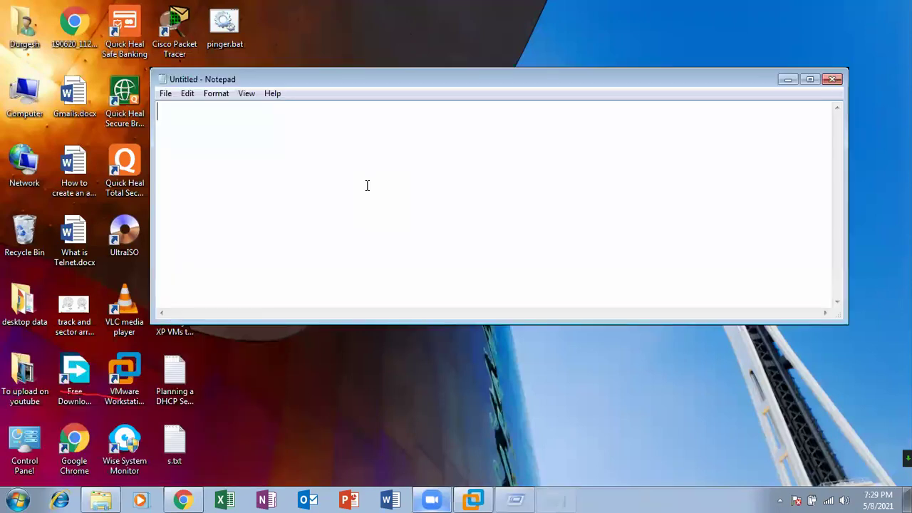
{"action": "type", "text": "thi"}
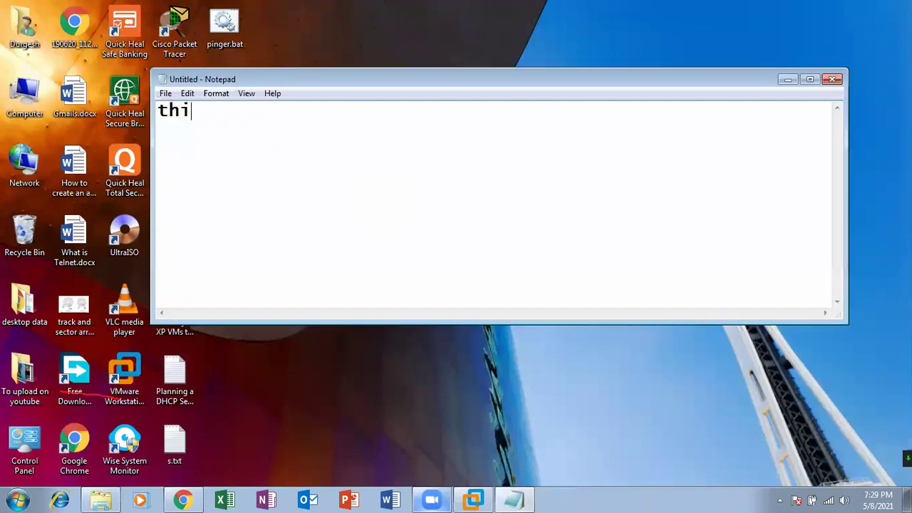
{"action": "type", "text": "nclient"}
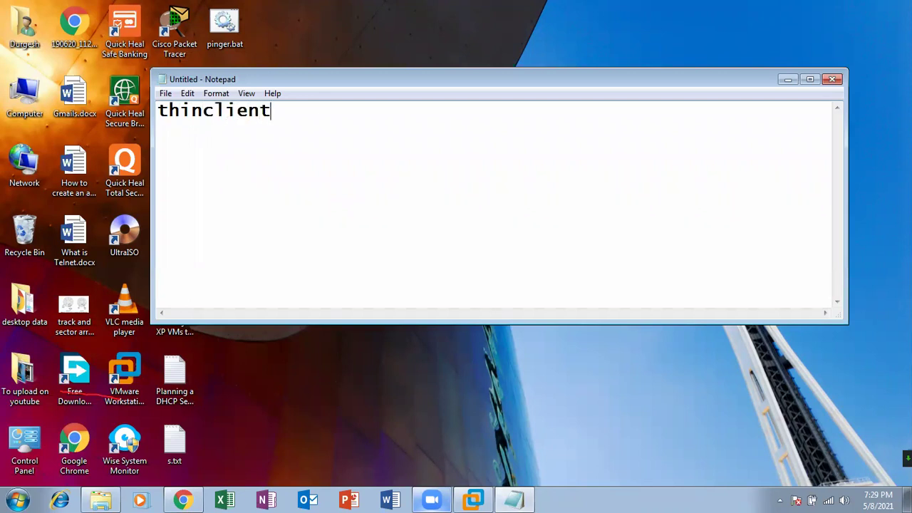
{"action": "key", "text": "Return"}
{"action": "type", "text": "group policy"}
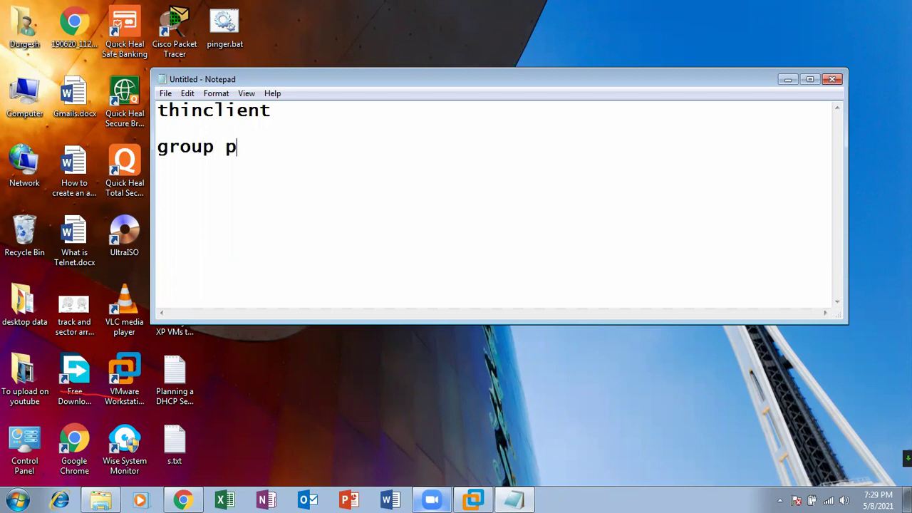
{"action": "key", "text": "Return"}
{"action": "key", "text": "Return"}
{"action": "type", "text": "server"}
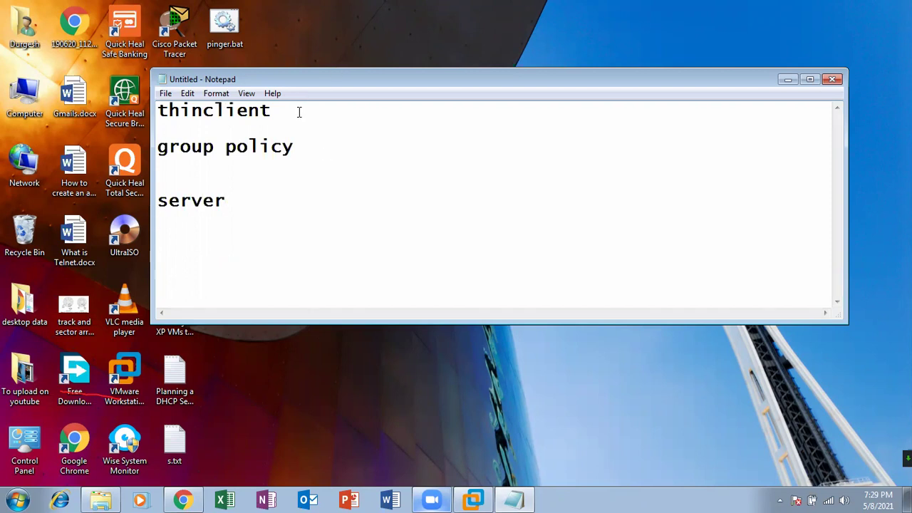
{"action": "left_click", "coordinate": [240, 201]}
{"action": "key", "text": "Return"}
{"action": "key", "text": "Return"}
{"action": "type", "text": "ncom"}
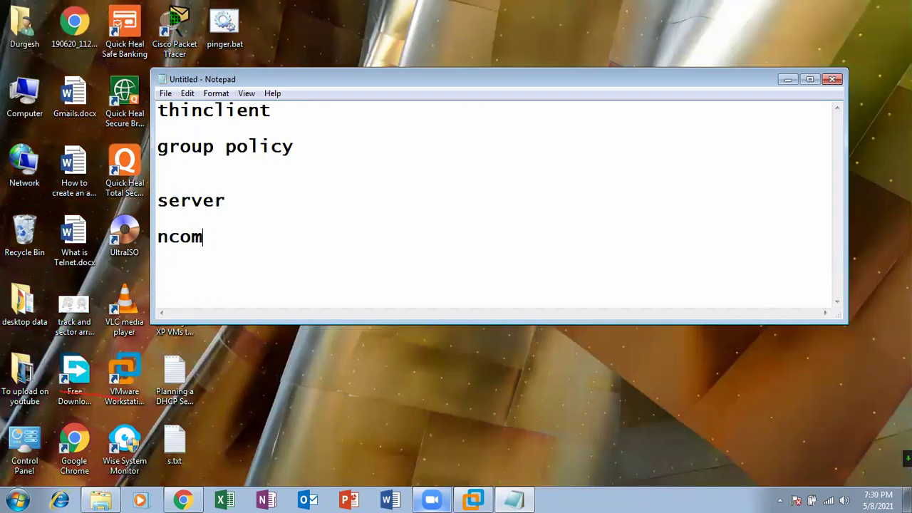
{"action": "type", "text": "puting"}
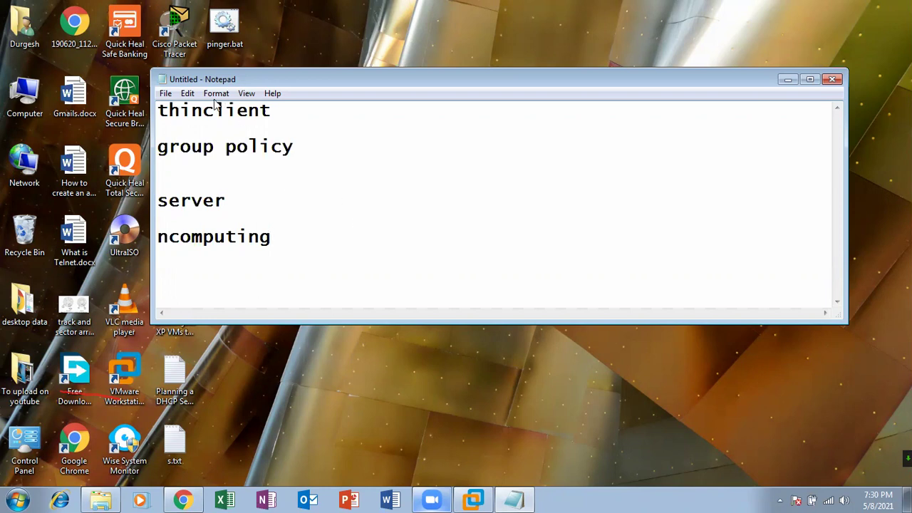
Save the notes to the Desktop as a.txt and close Notepad
{"action": "left_click", "coordinate": [165, 93]}
{"action": "left_click", "coordinate": [184, 138]}
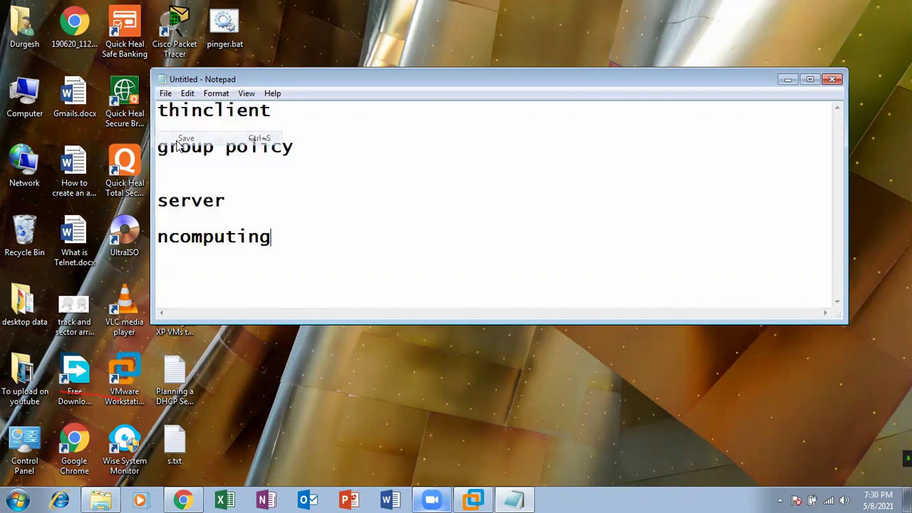
{"action": "left_click", "coordinate": [214, 196]}
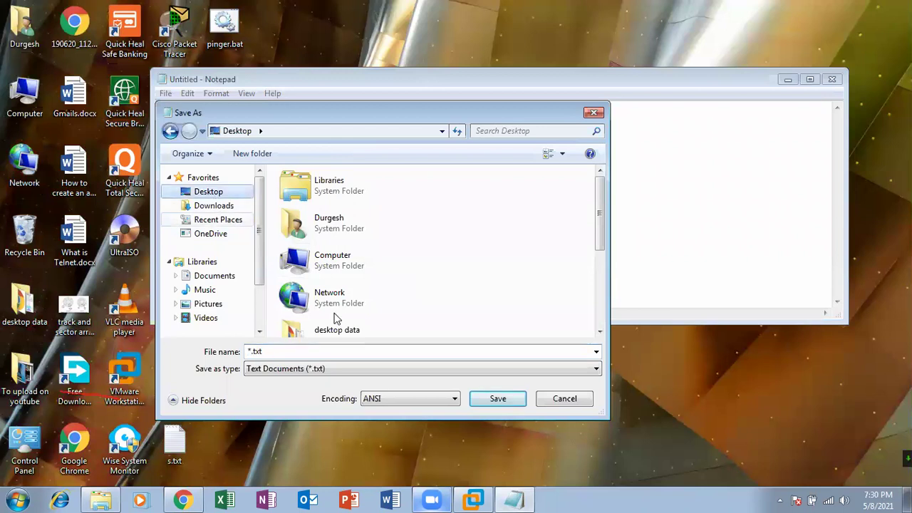
{"action": "double_click", "coordinate": [316, 351]}
{"action": "type", "text": "a"}
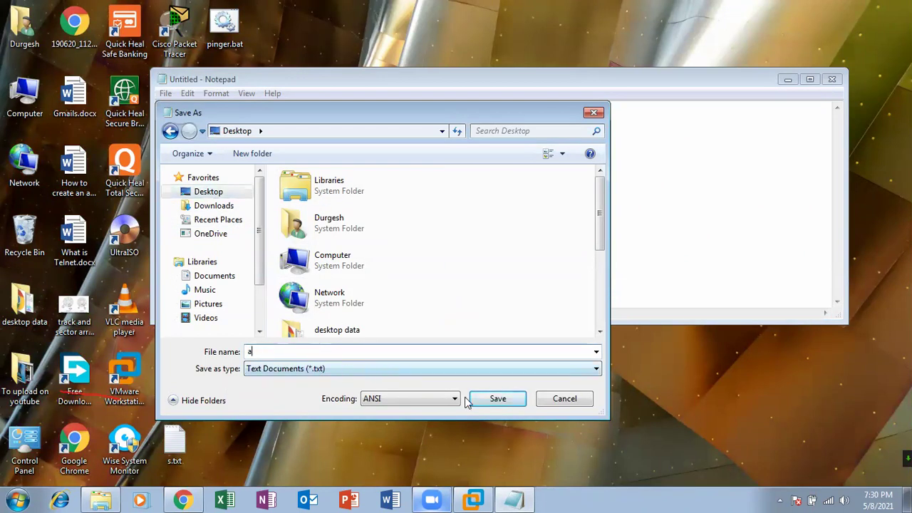
{"action": "left_click", "coordinate": [481, 398]}
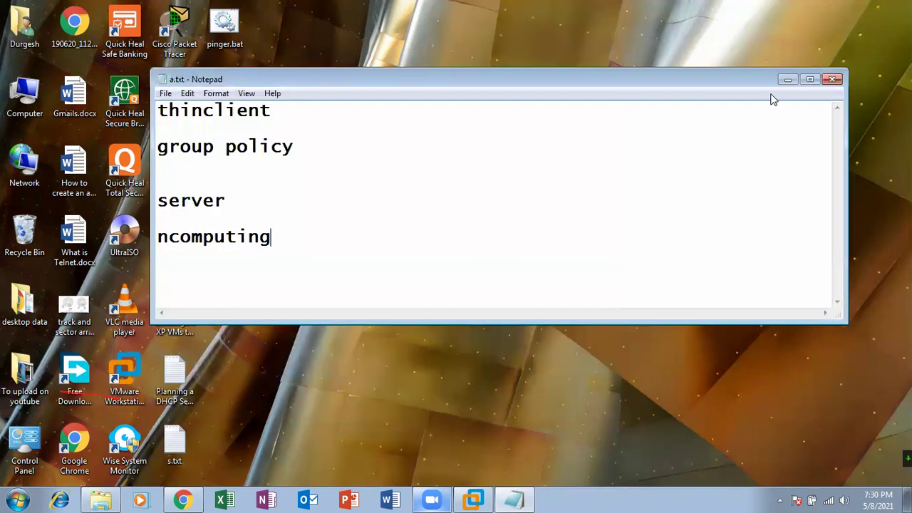
{"action": "left_click", "coordinate": [834, 79]}
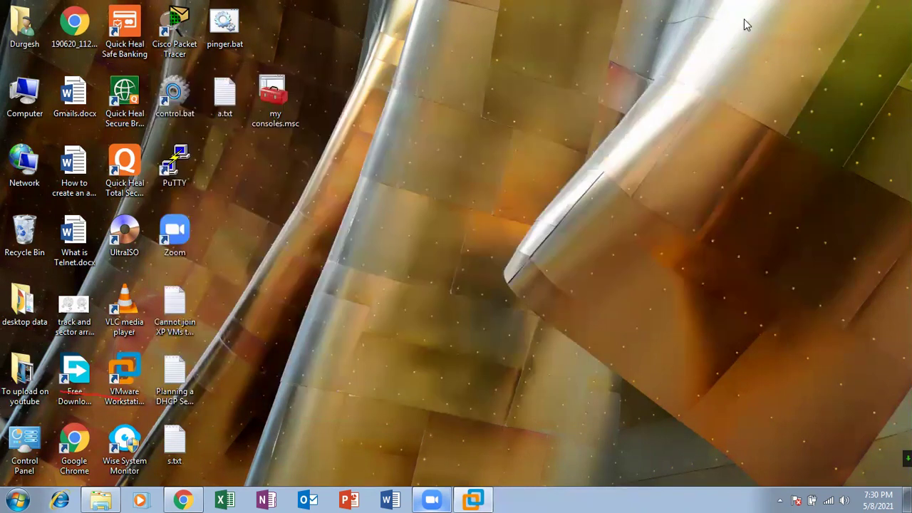